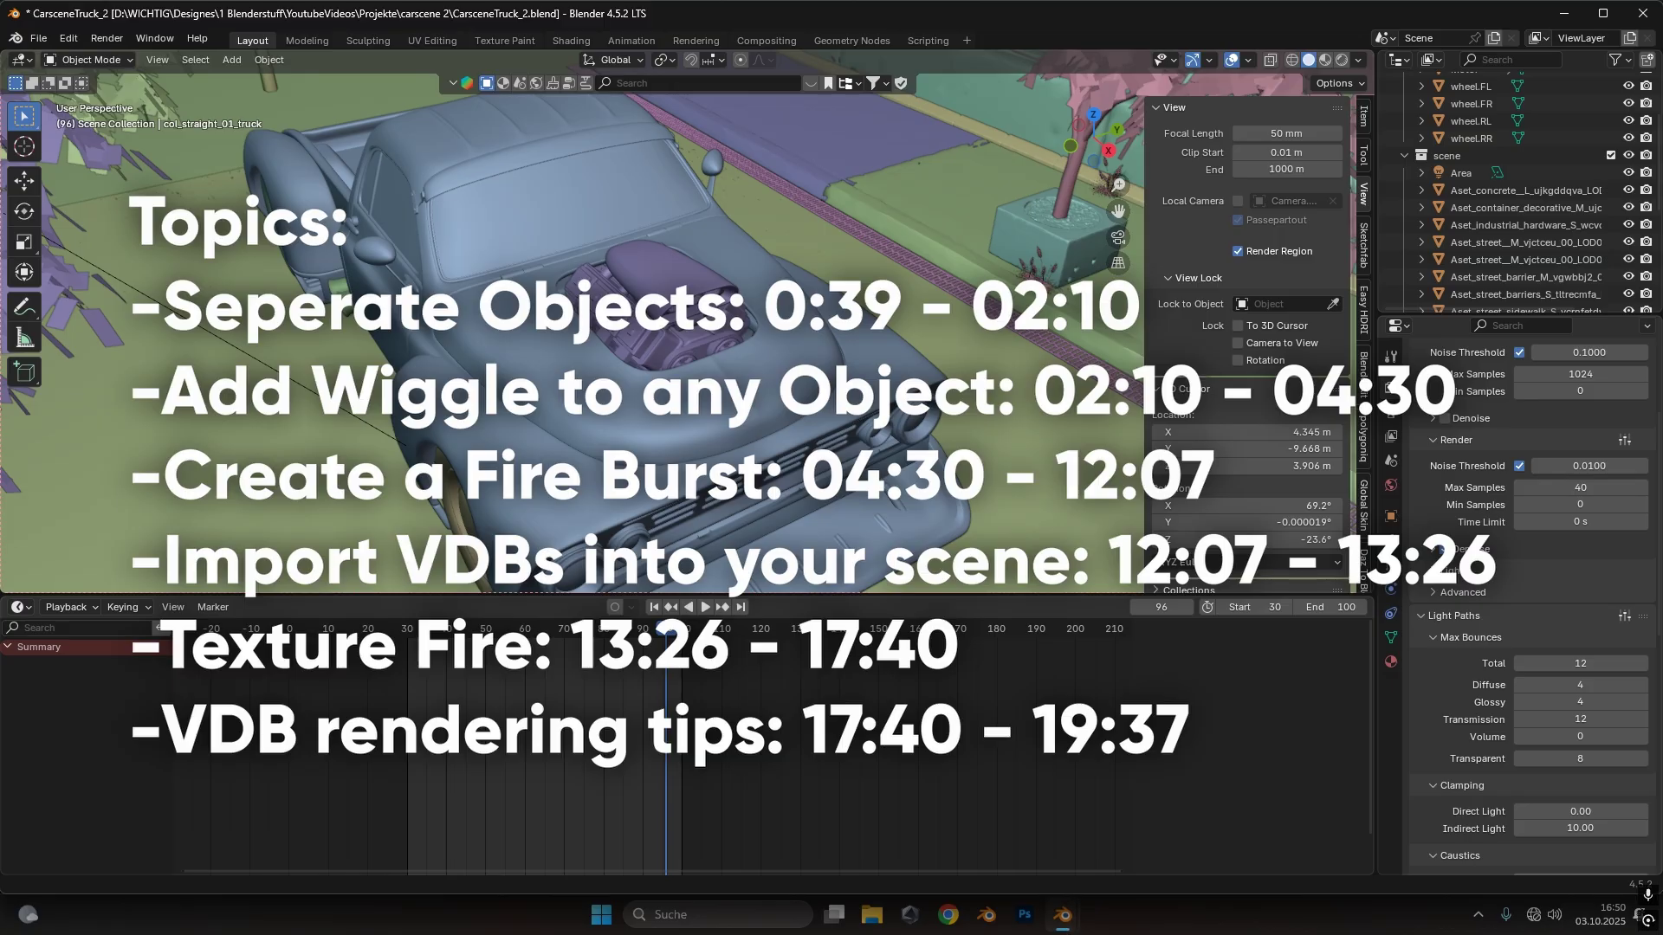
# Switch to the CarsceneTruck_2_2 Blender window and view the fire burst render with its Smoke Domain Material nodes
pyautogui.moveTo(1063, 914)
pyautogui.click(1109, 819)
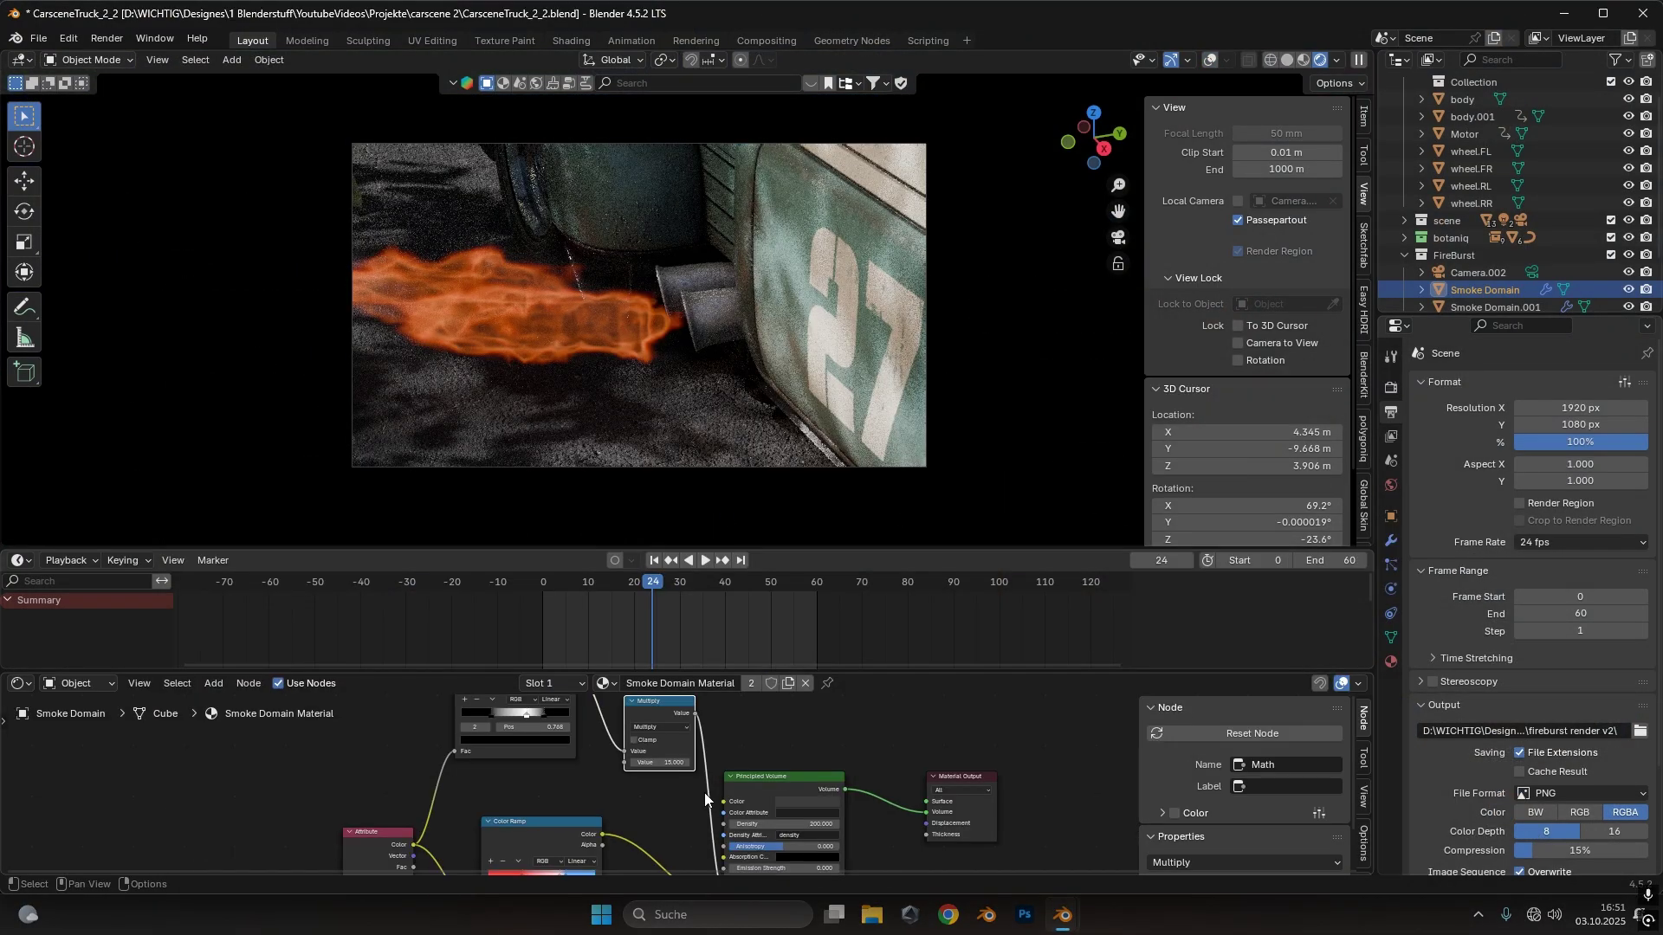
pyautogui.scroll(-2, 649, 800)
pyautogui.scroll(1, 736, 802)
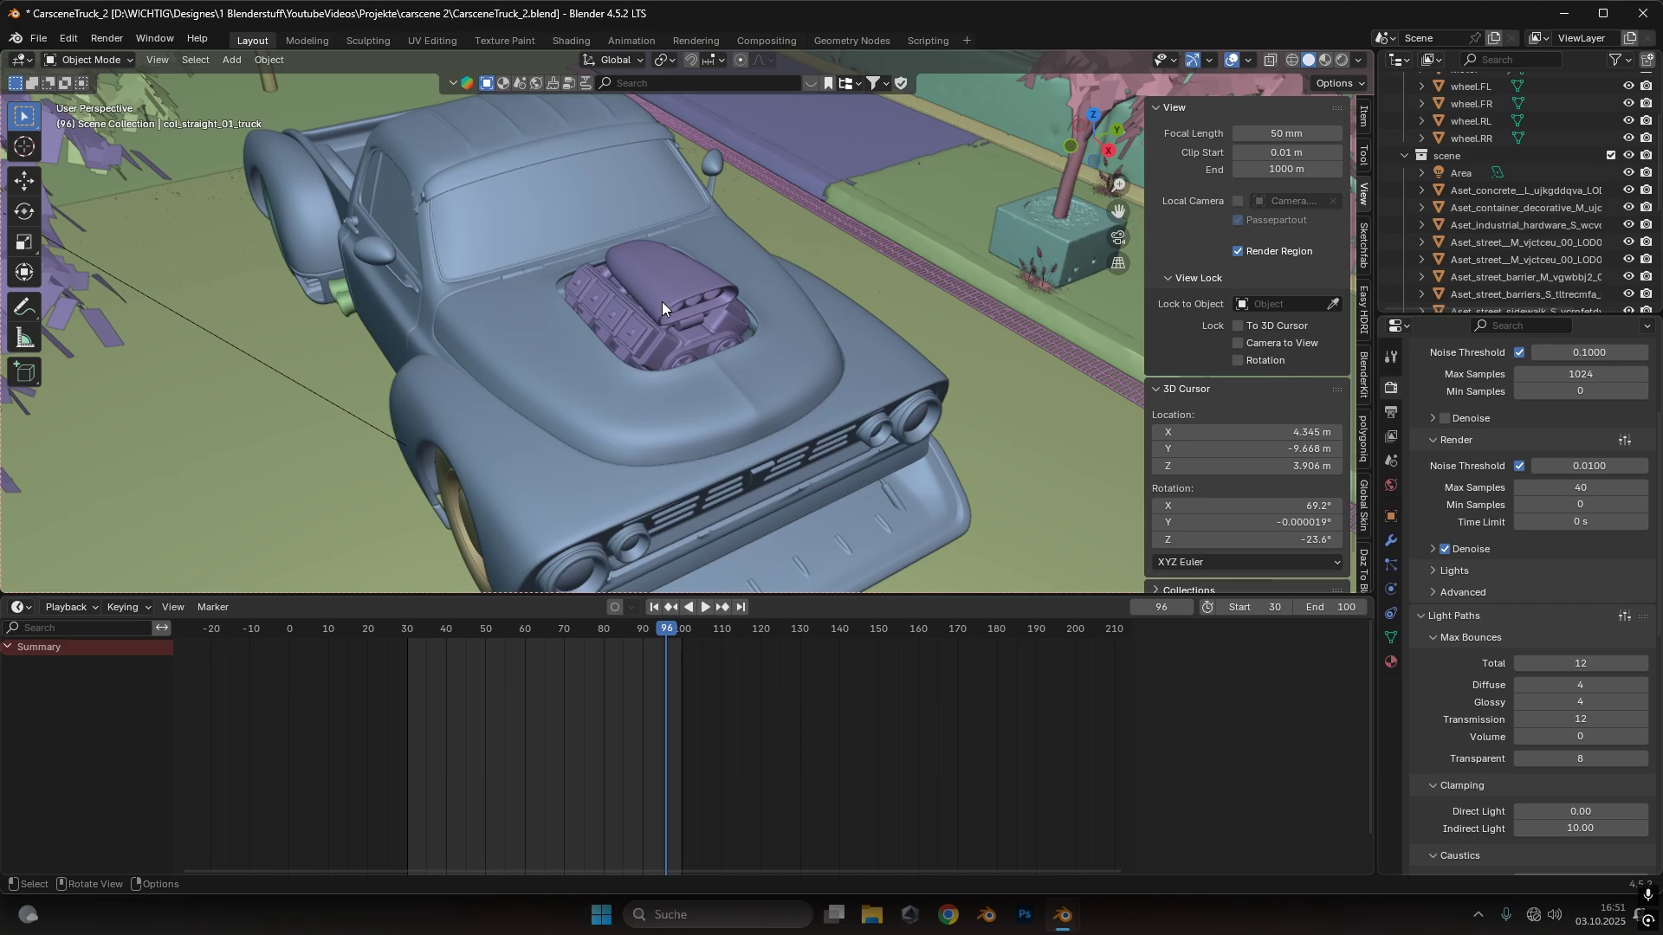
# Select the Motor object and play its animation from the first frame of the range
pyautogui.scroll(4, 712, 329)
pyautogui.click(715, 311)
pyautogui.click(654, 607)
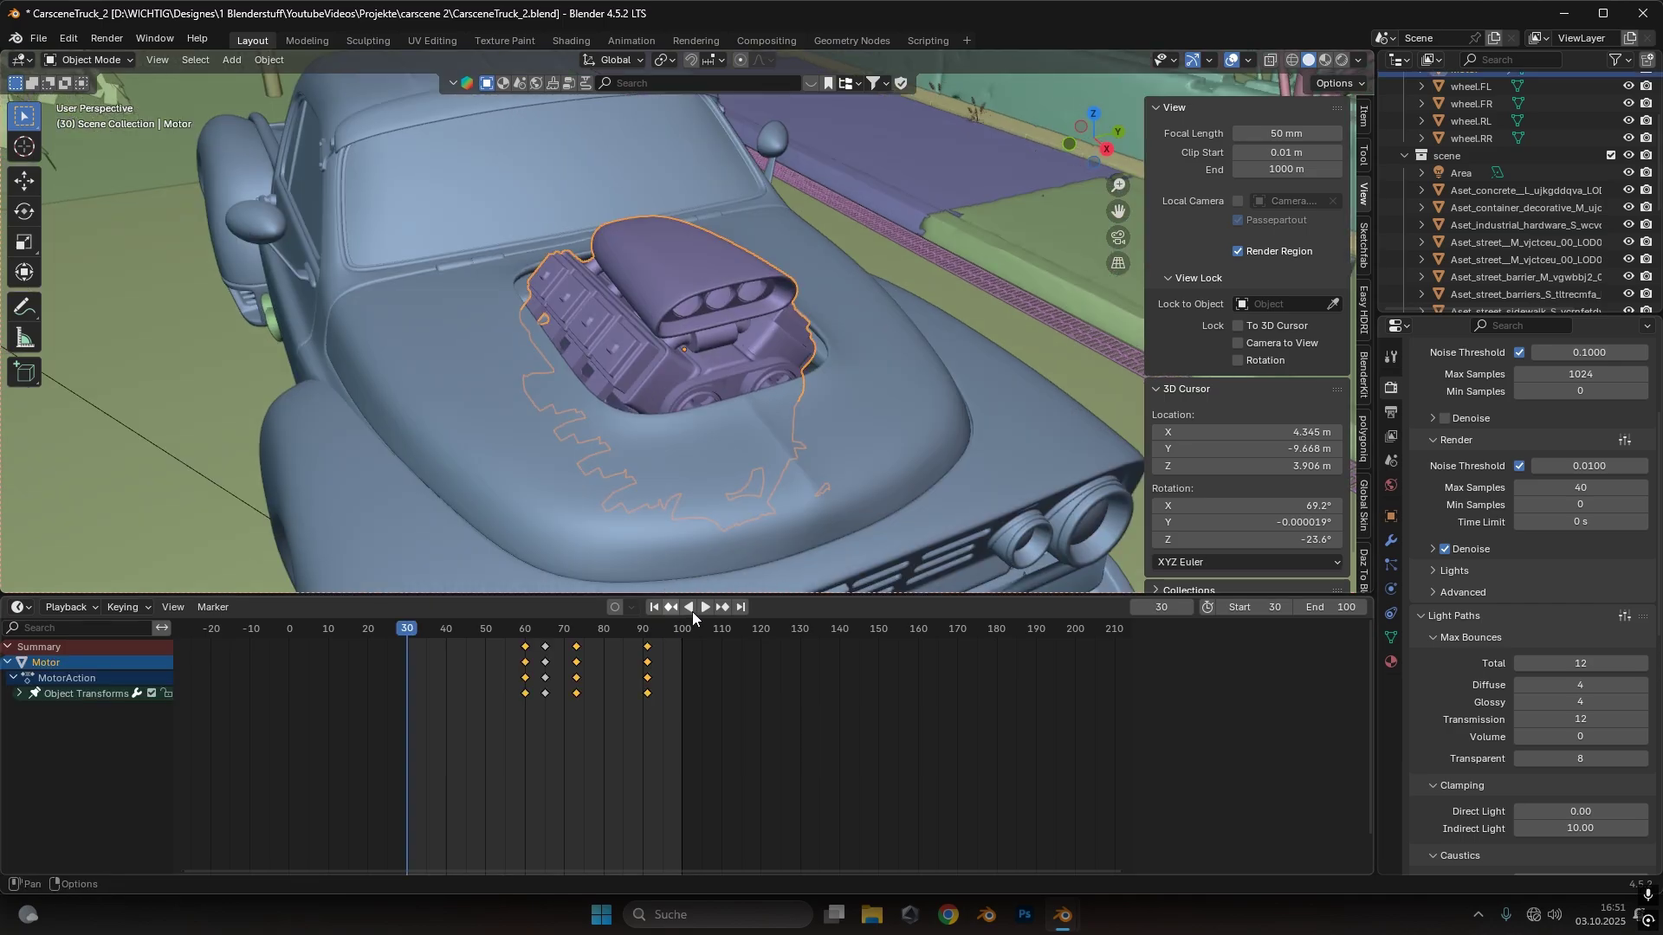
pyautogui.click(706, 611)
pyautogui.click(707, 610)
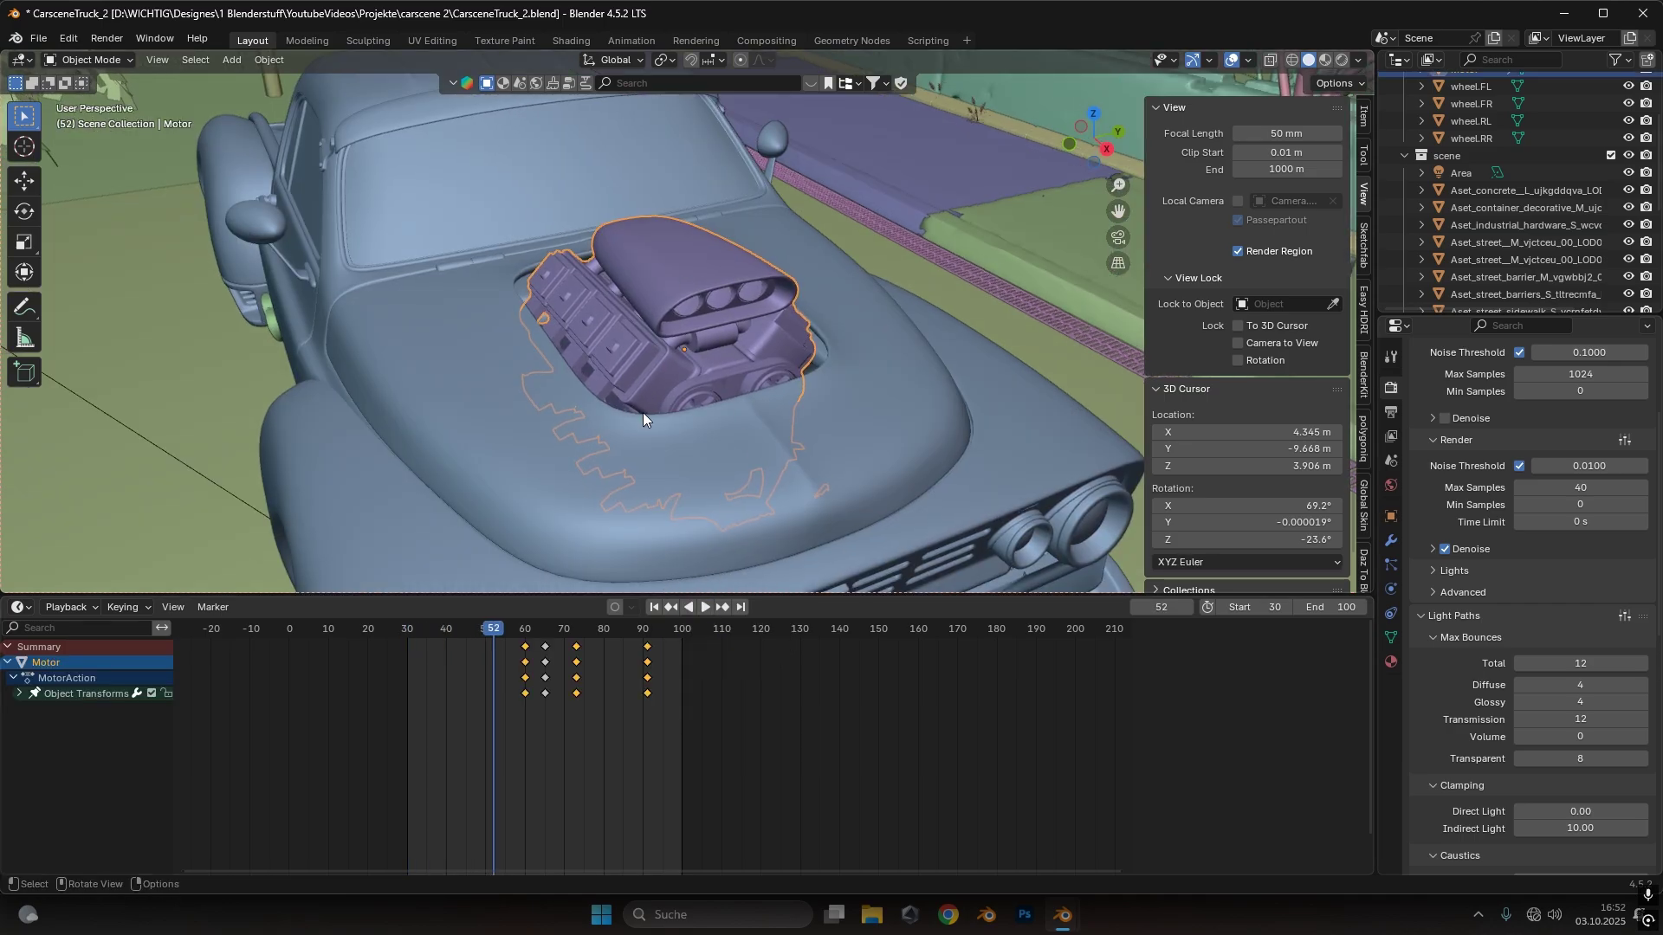
# Select a patch of faces on the hood of the truck body in Edit Mode and return to Object Mode
pyautogui.scroll(-3, 754, 399)
pyautogui.click(447, 313)
pyautogui.moveTo(446, 313); pyautogui.dragTo(999, 485, button='middle')
pyautogui.scroll(2, 864, 449)
pyautogui.scroll(-3, 824, 416)
pyautogui.moveTo(885, 386); pyautogui.dragTo(596, 483, button='middle')
pyautogui.press('Tab')
pyautogui.scroll(5, 667, 368)
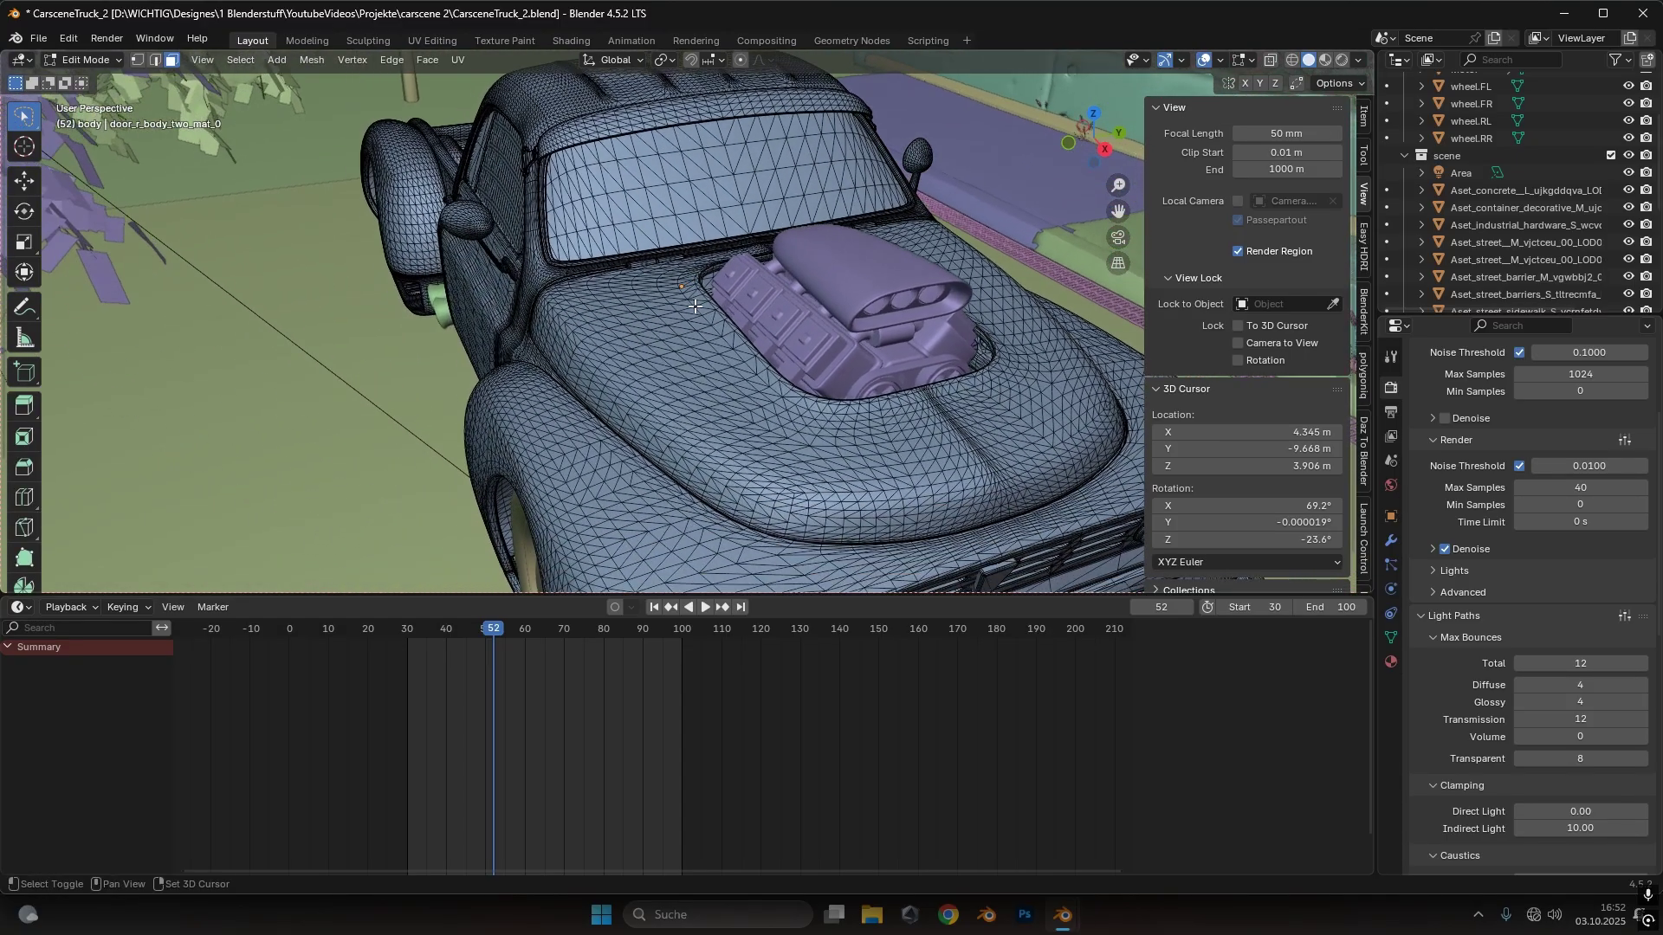
pyautogui.keyDown('alt'); pyautogui.click(680, 329); pyautogui.keyUp('alt')
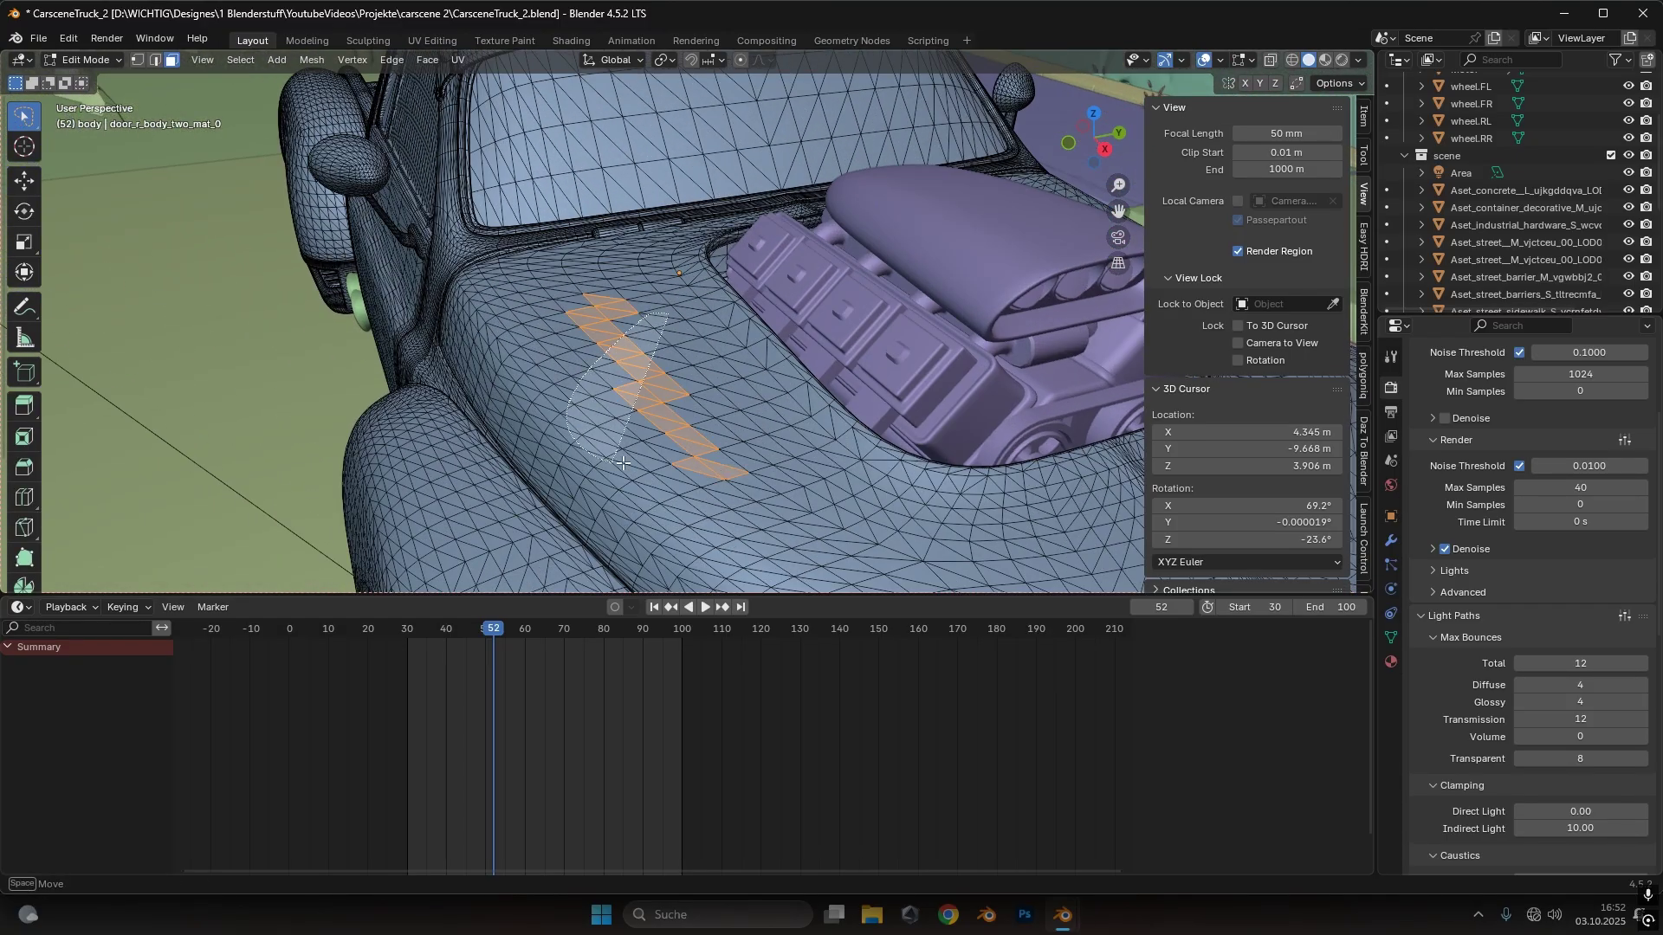
pyautogui.press('ctrl+KP_Add')
pyautogui.moveTo(920, 316); pyautogui.dragTo(724, 301, button='middle')
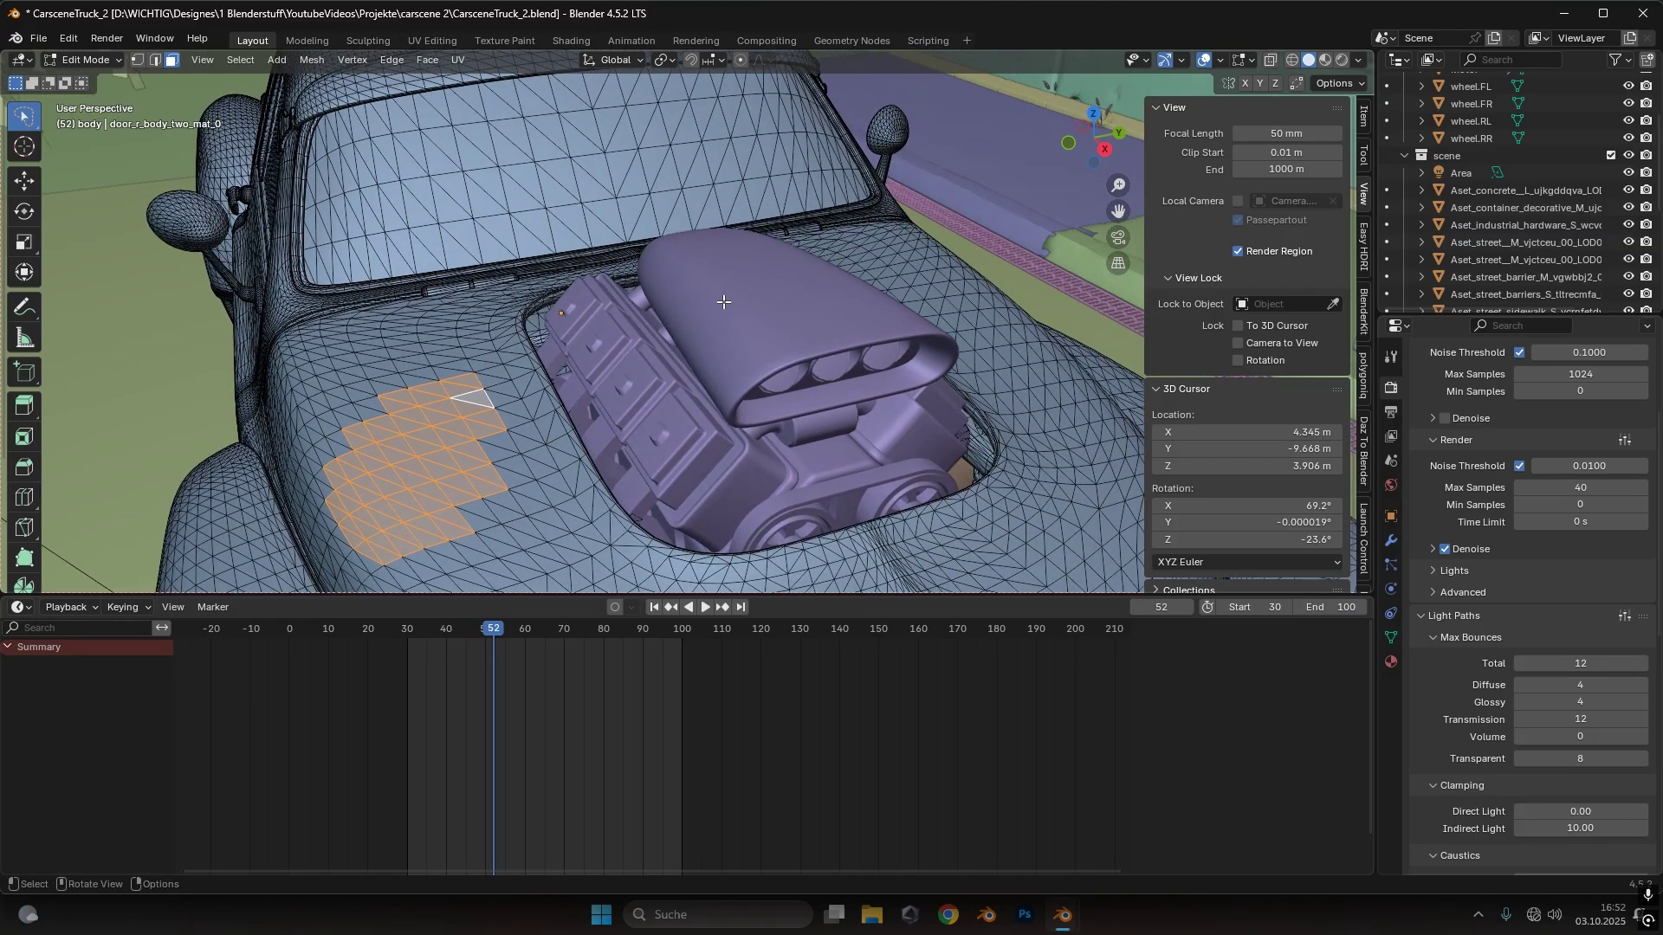
pyautogui.press('Tab')
# Enter Edit Mode on the Motor and select several flat faces below the horizontal pipe under the air scoop
pyautogui.click(661, 433)
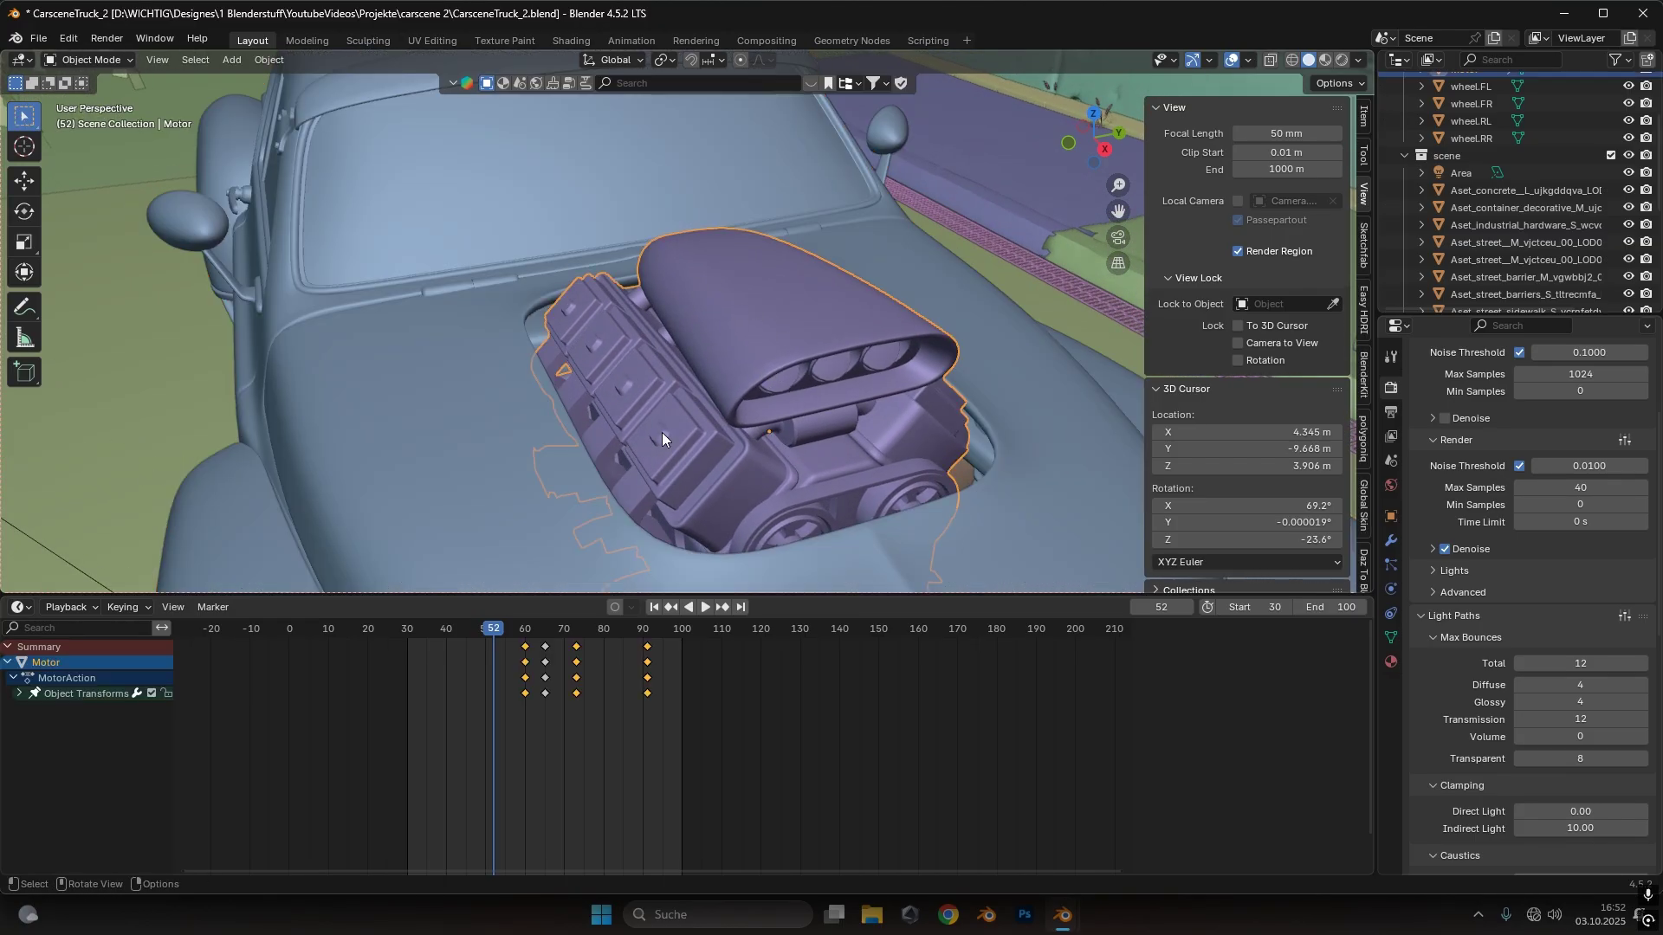
pyautogui.press('Tab')
pyautogui.moveTo(698, 370); pyautogui.dragTo(783, 392, button='middle')
pyautogui.scroll(-2, 806, 434)
pyautogui.scroll(2, 786, 396)
pyautogui.scroll(3, 766, 372)
pyautogui.scroll(2, 783, 393)
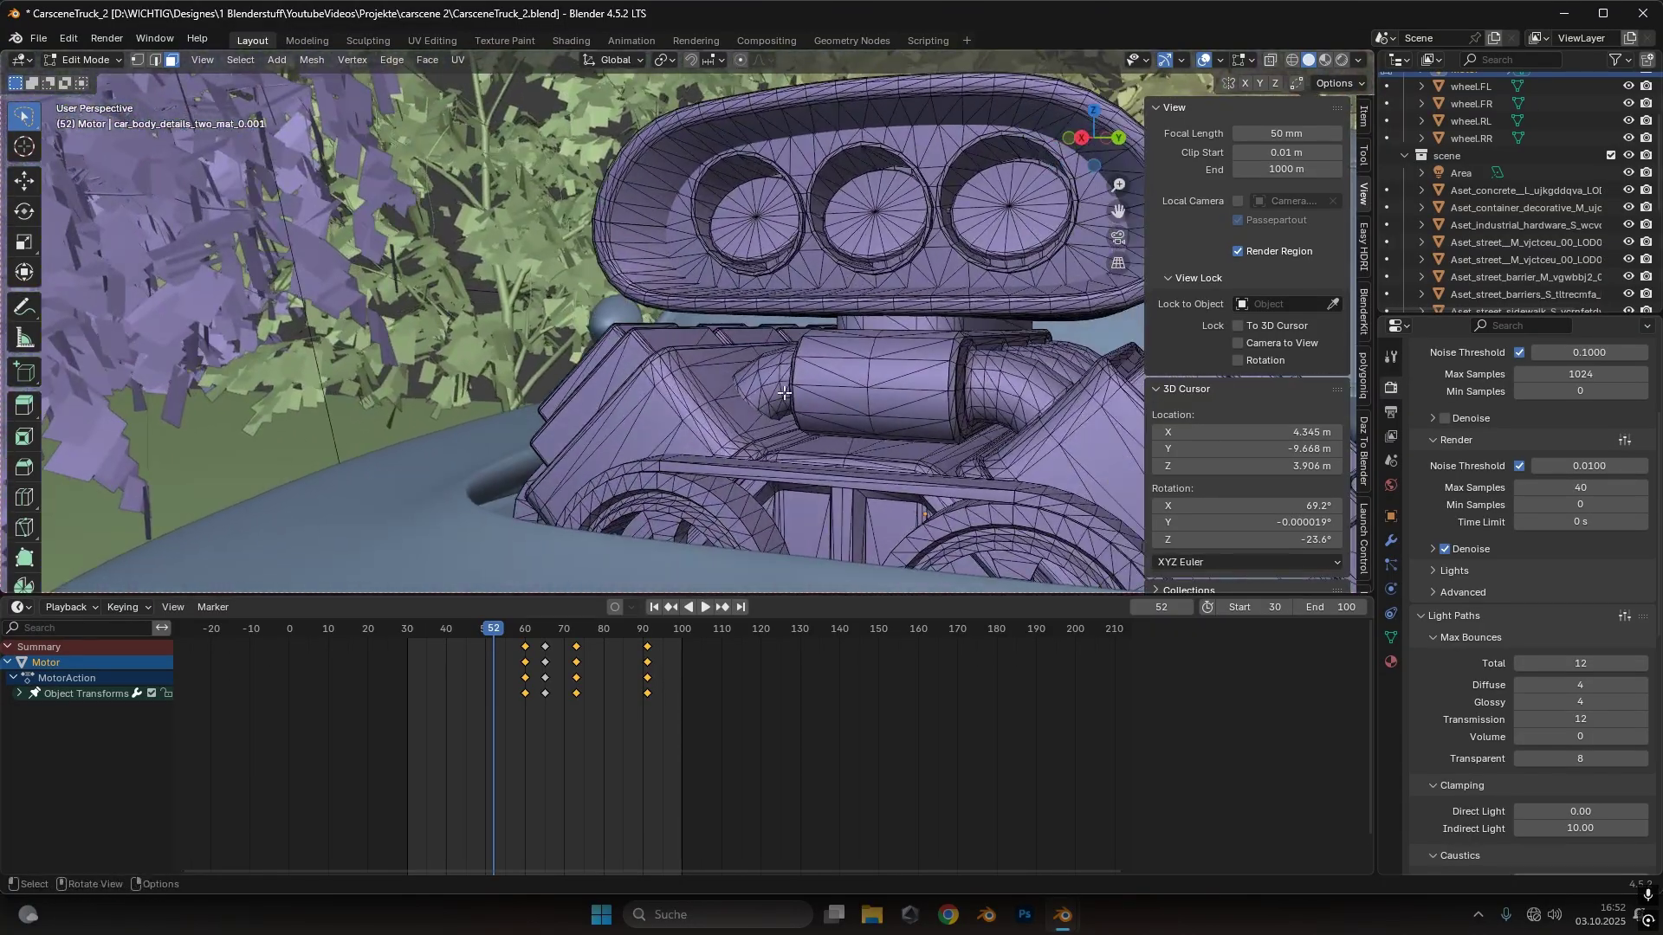
pyautogui.click(891, 455)
pyautogui.keyDown('shift'); pyautogui.click(823, 452); pyautogui.keyUp('shift')
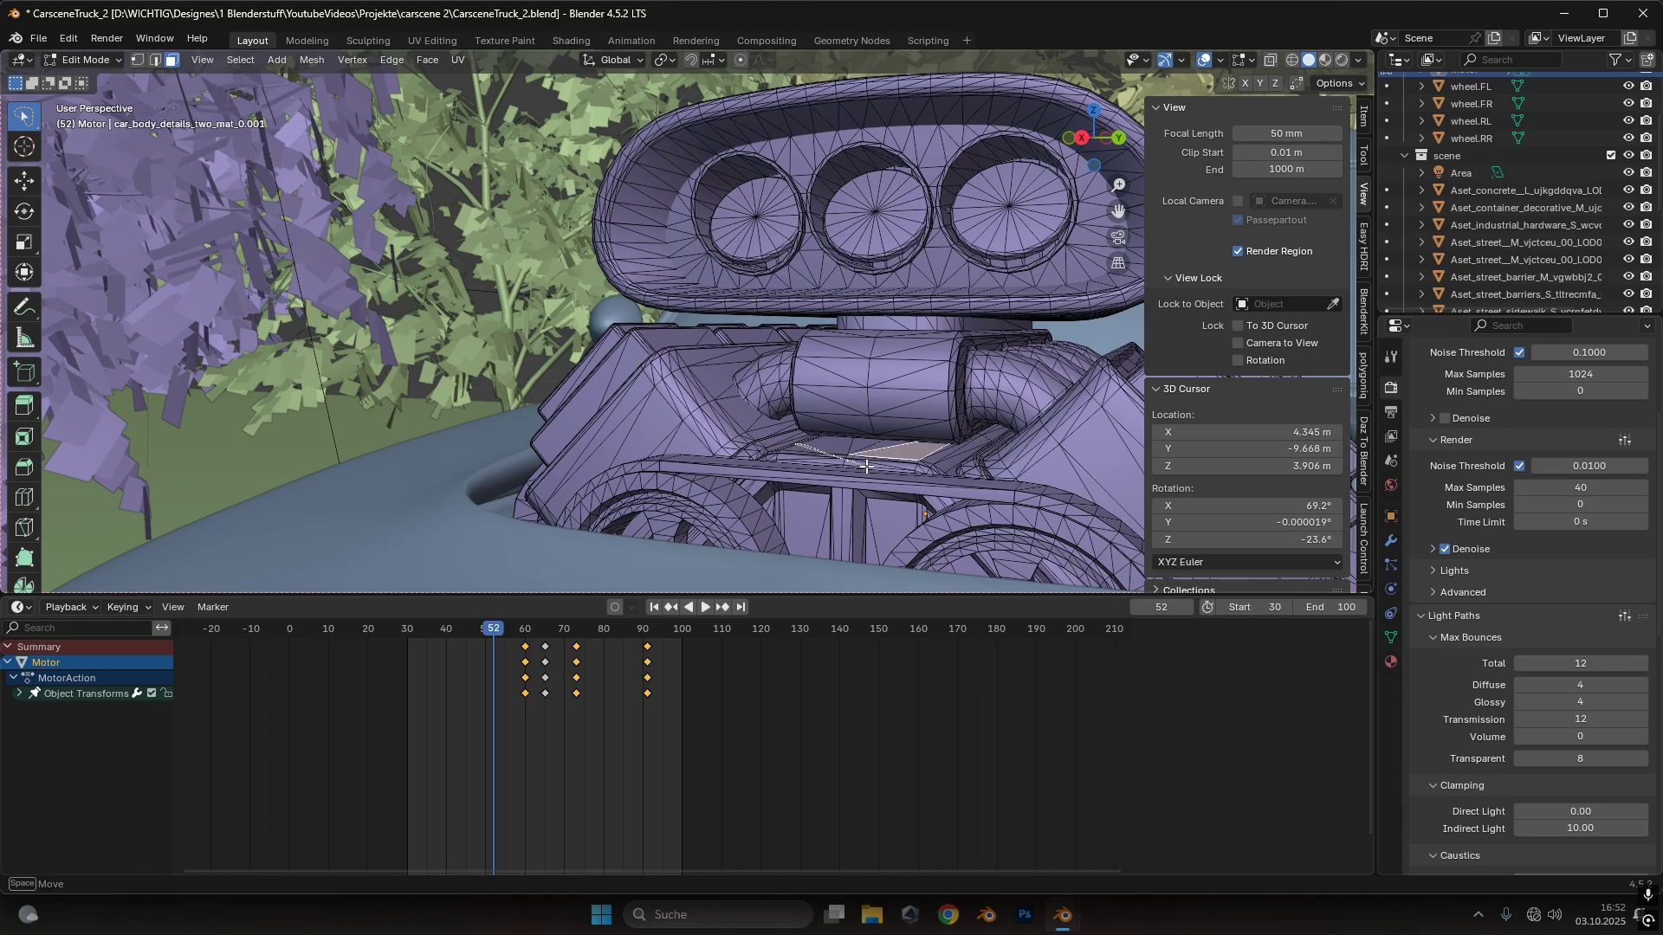
pyautogui.keyDown('shift'); pyautogui.click(891, 478); pyautogui.keyUp('shift')
pyautogui.keyDown('shift'); pyautogui.click(831, 451); pyautogui.keyUp('shift')
pyautogui.keyDown('shift'); pyautogui.click(866, 472); pyautogui.keyUp('shift')
pyautogui.scroll(-4, 849, 468)
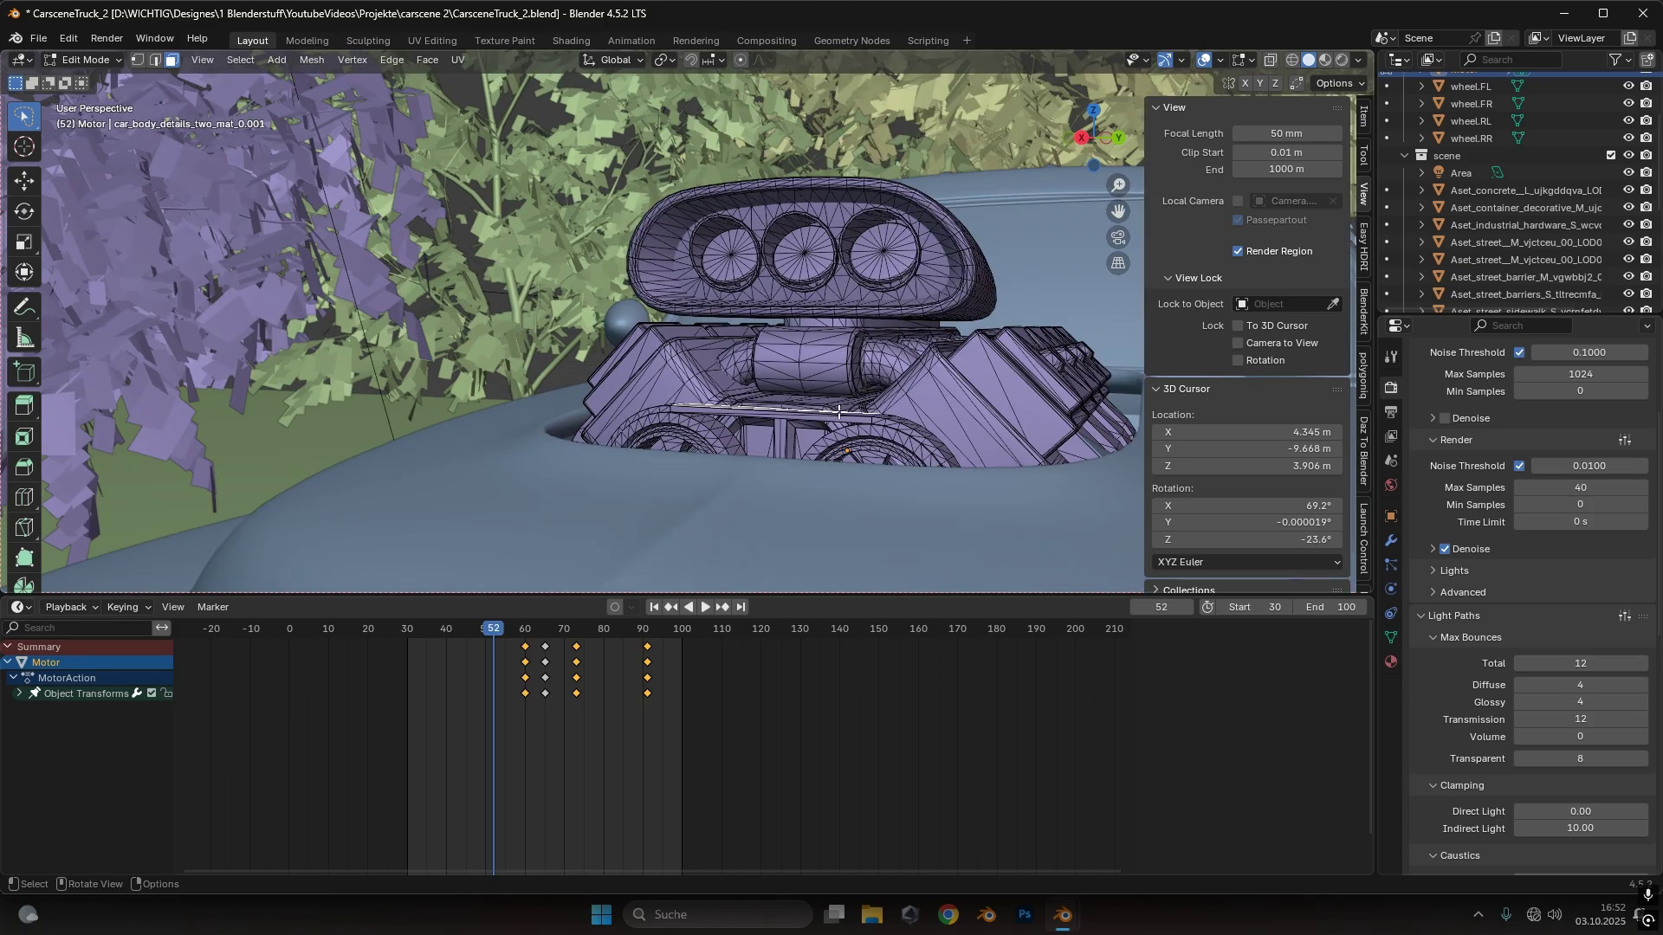
# Replace the selection with a circle-selected area of faces across the top of the Motor's air scoop
pyautogui.moveTo(848, 468); pyautogui.dragTo(775, 437, button='middle')
pyautogui.moveTo(695, 381); pyautogui.dragTo(645, 305, button='middle')
pyautogui.keyDown('alt'); pyautogui.click(710, 355); pyautogui.keyUp('alt')
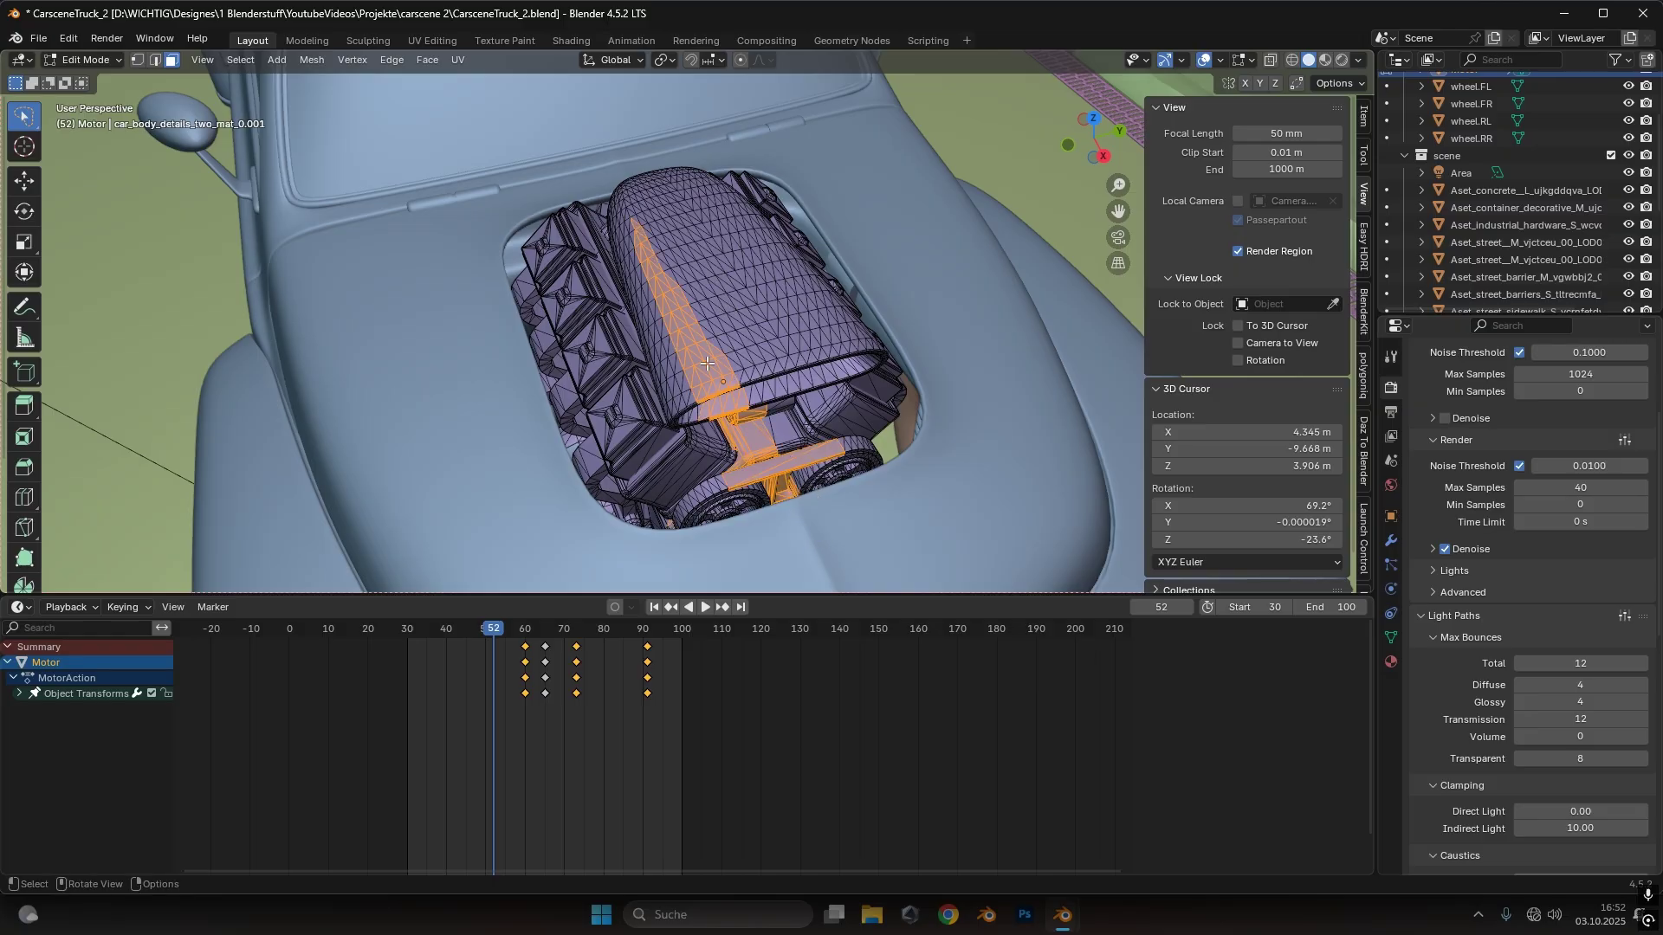
pyautogui.click(732, 375)
pyautogui.press('c')
pyautogui.moveTo(624, 231)
pyautogui.mouseDown()
pyautogui.moveTo(780, 303)
pyautogui.moveTo(702, 304)
pyautogui.moveTo(589, 234)
pyautogui.mouseUp()
pyautogui.press('Escape')
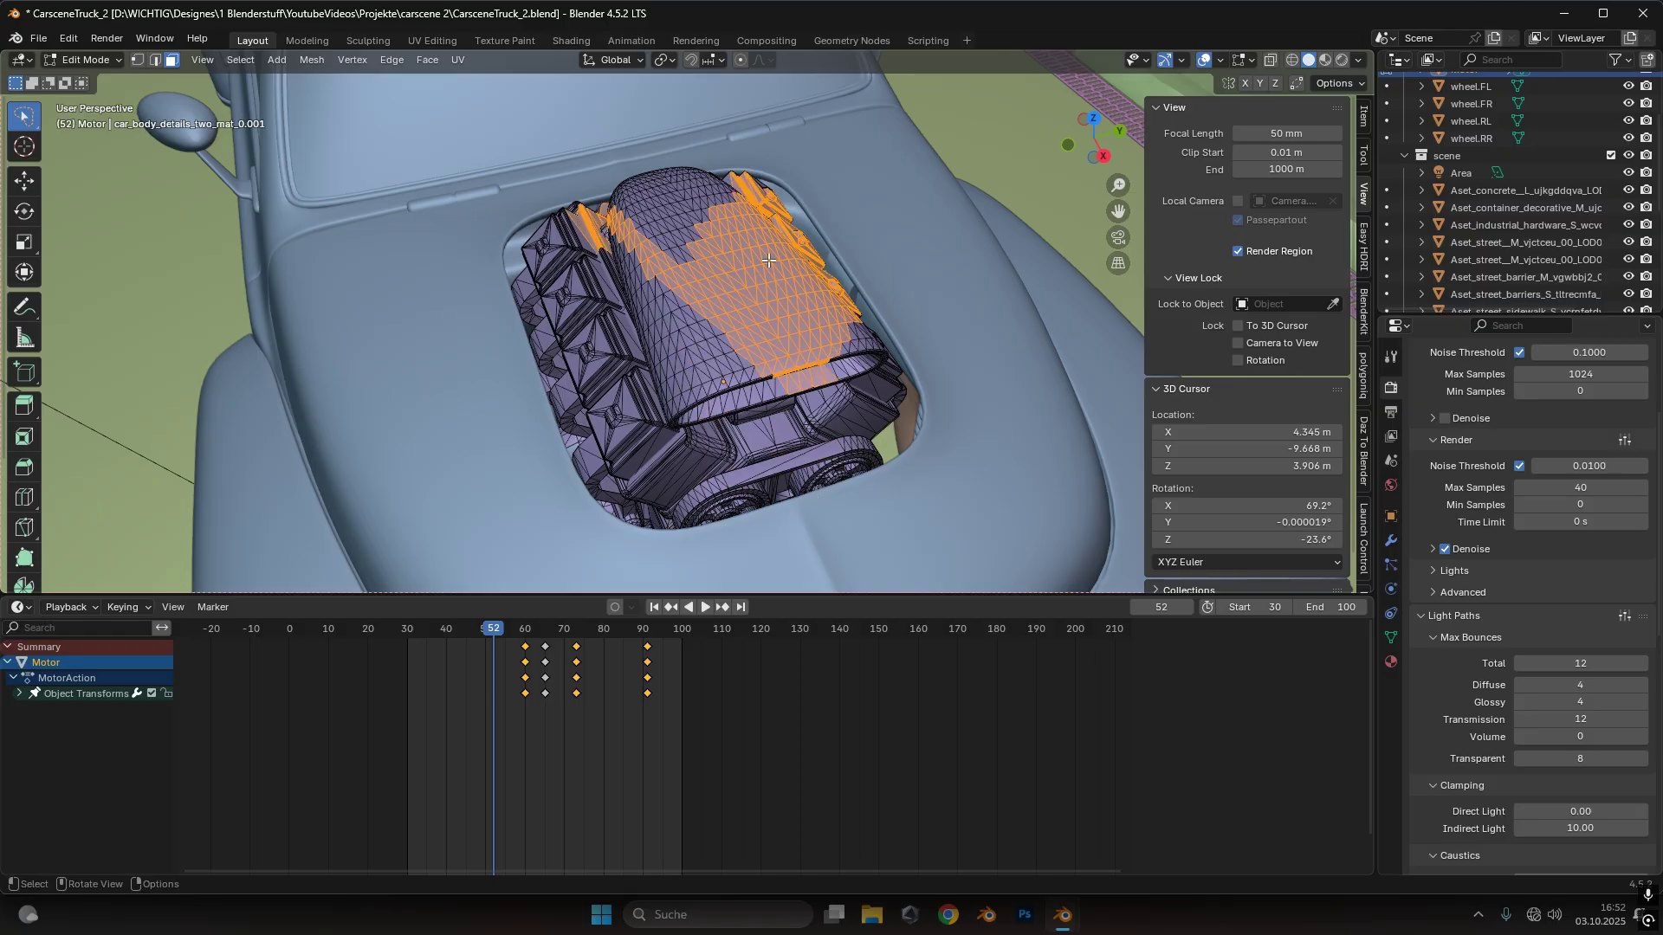
# Bring up the option to separate the selected faces by Selection, dismiss it, clear the selection and leave Edit Mode
pyautogui.press('p')
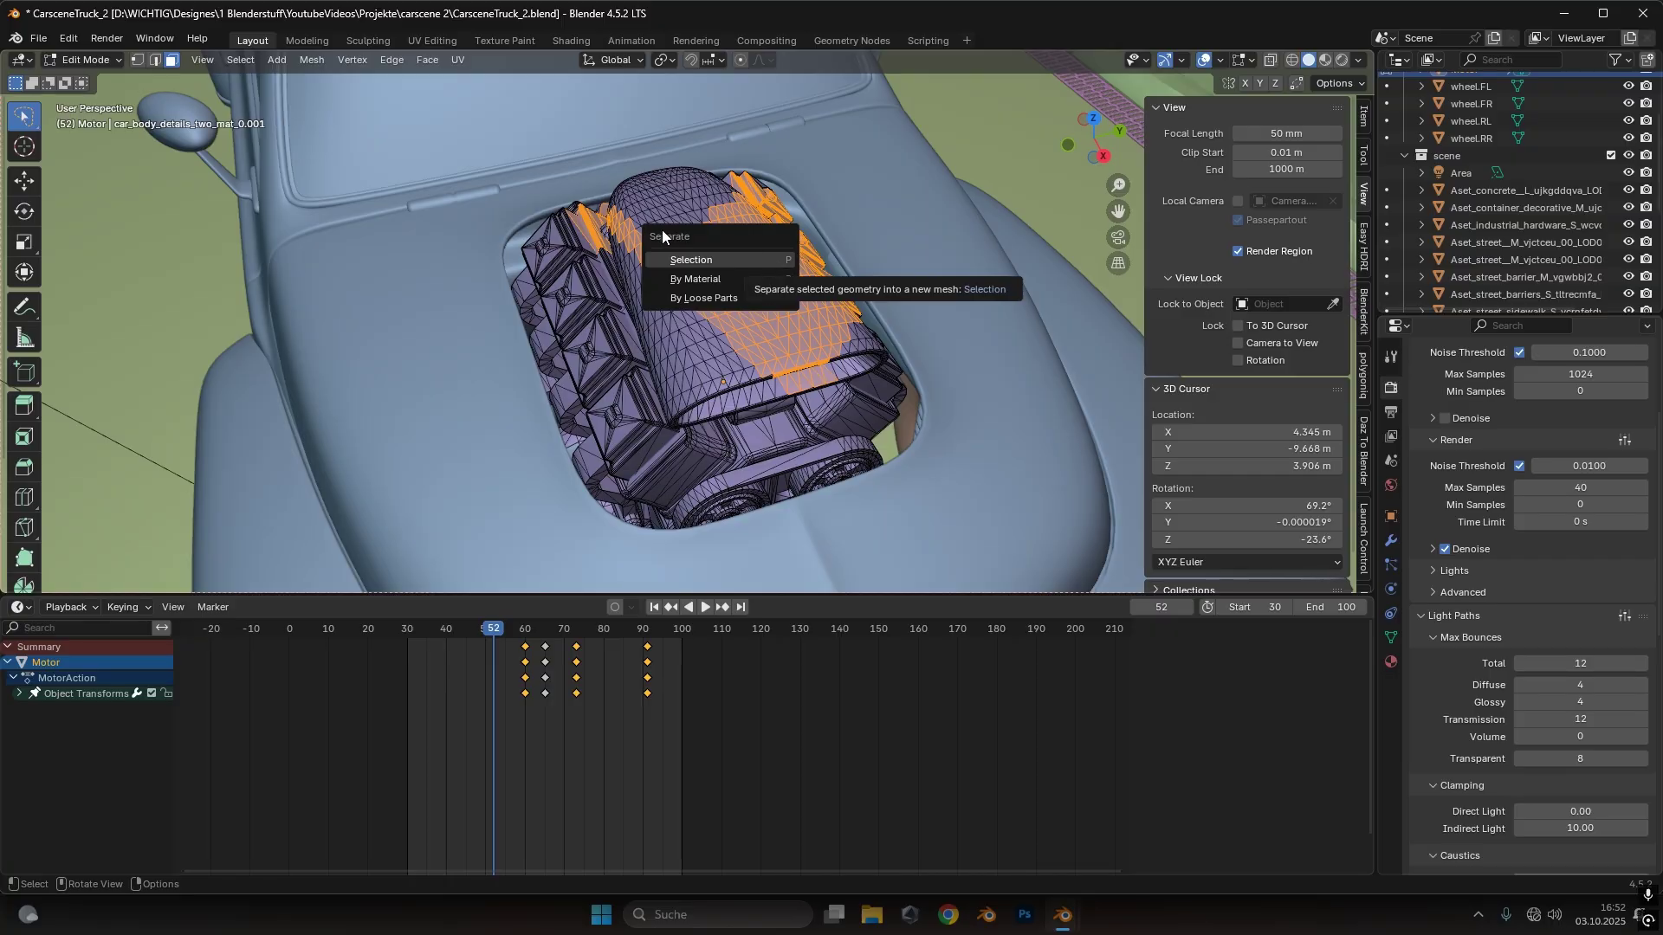
pyautogui.click(740, 259)
pyautogui.rightClick(765, 331)
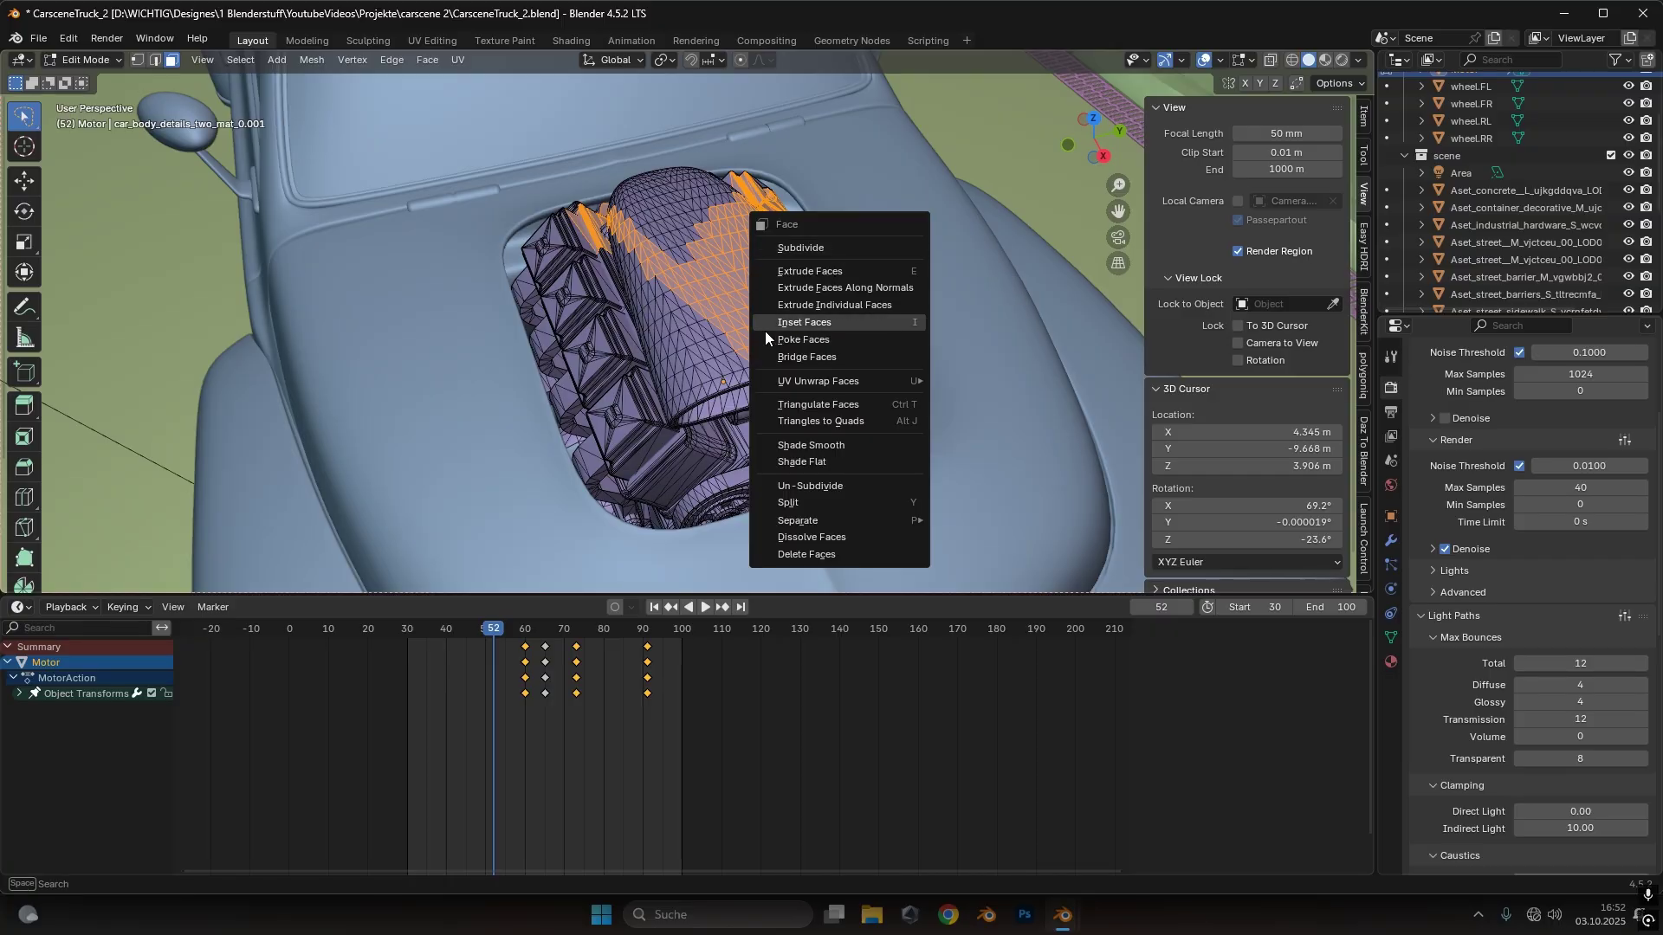
pyautogui.press('Escape')
pyautogui.hotkey('alt', 'a')
pyautogui.press('Tab')
# Set the Motor's origin to its Center of Mass (Volume)
pyautogui.moveTo(700, 263); pyautogui.dragTo(745, 303, button='middle')
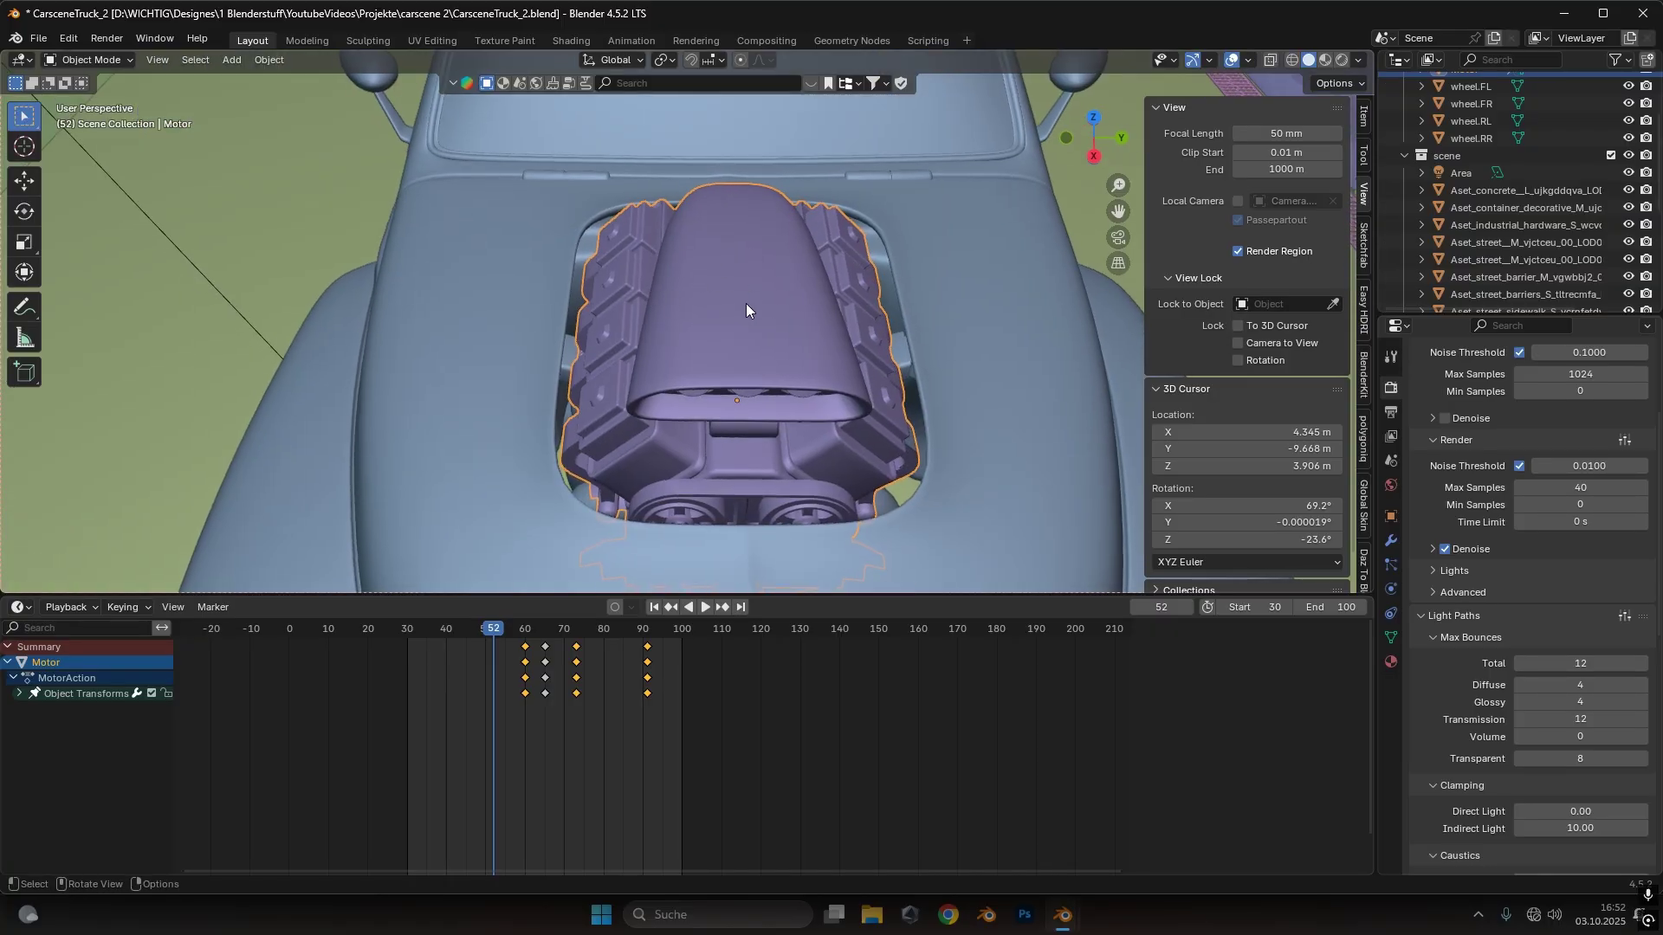
pyautogui.click(570, 290)
pyautogui.click(570, 289)
pyautogui.moveTo(570, 289); pyautogui.dragTo(814, 326, button='middle')
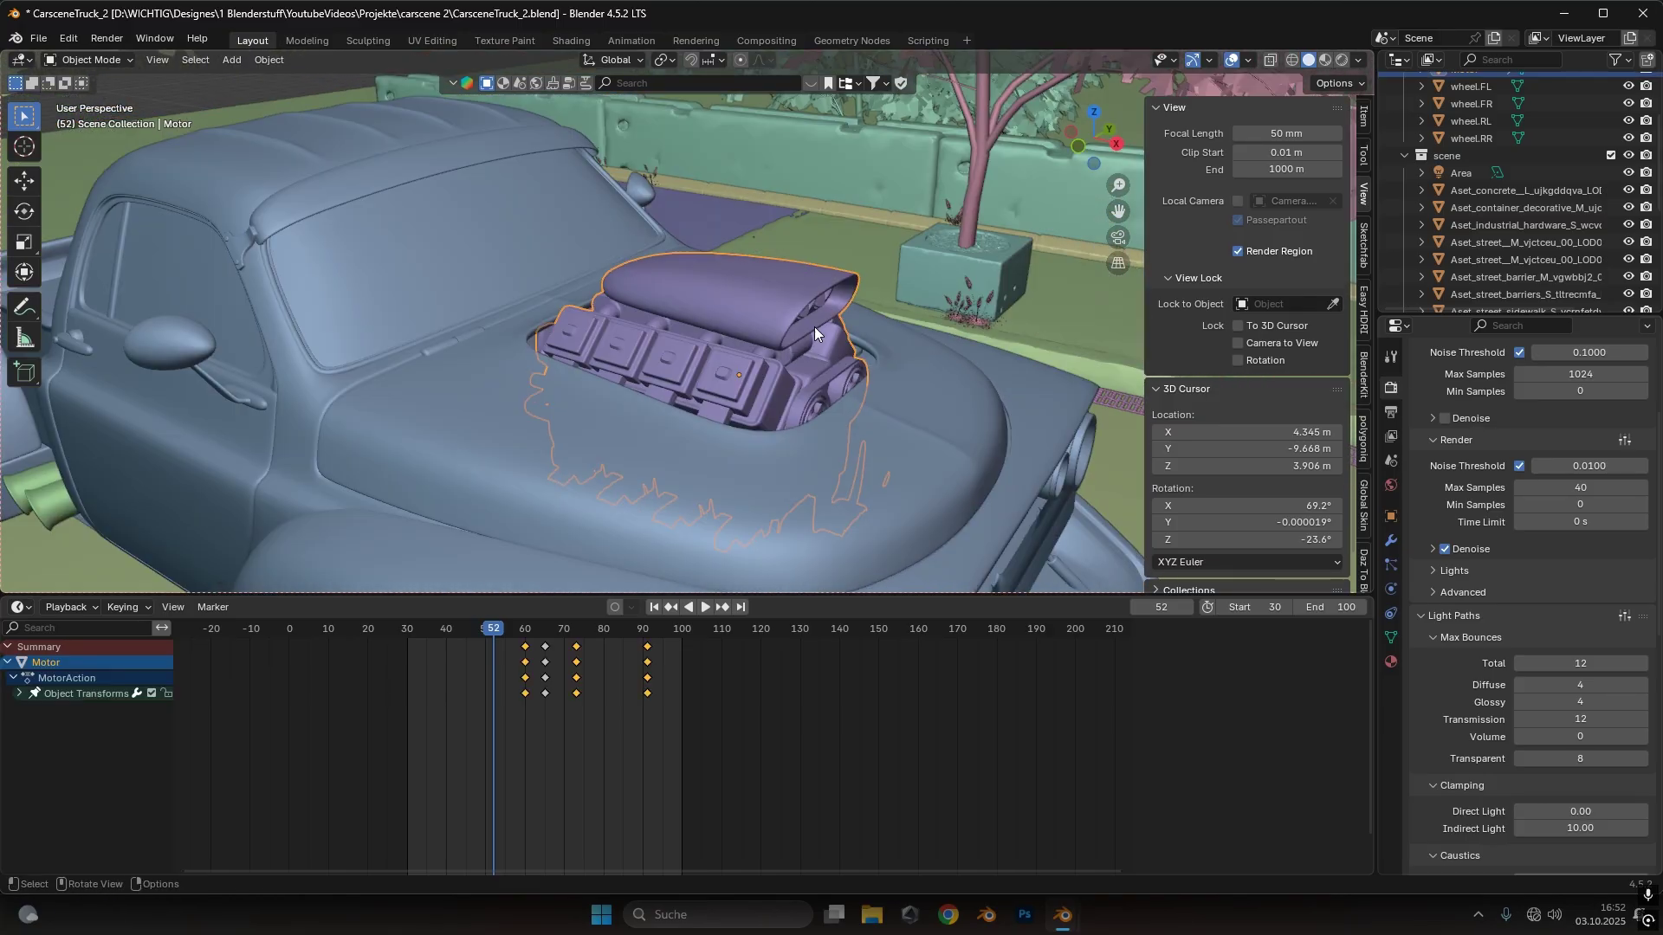
pyautogui.moveTo(727, 430); pyautogui.dragTo(779, 361, button='middle')
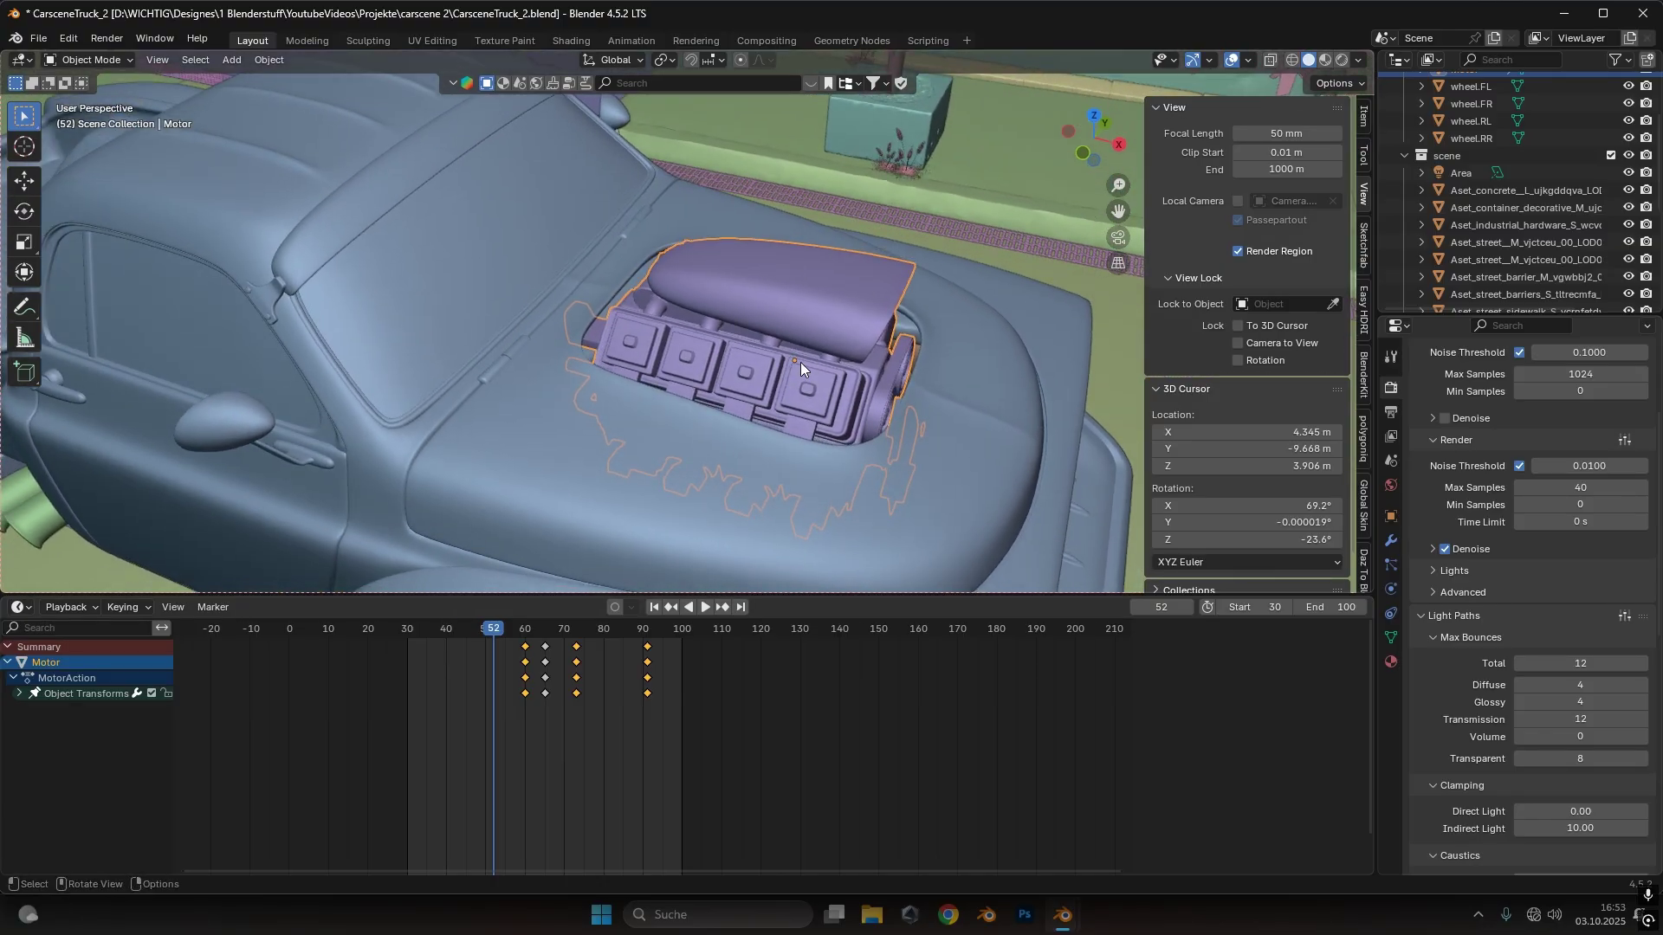
pyautogui.moveTo(565, 366); pyautogui.dragTo(599, 237, button='middle')
pyautogui.moveTo(377, 445); pyautogui.dragTo(352, 155, button='middle')
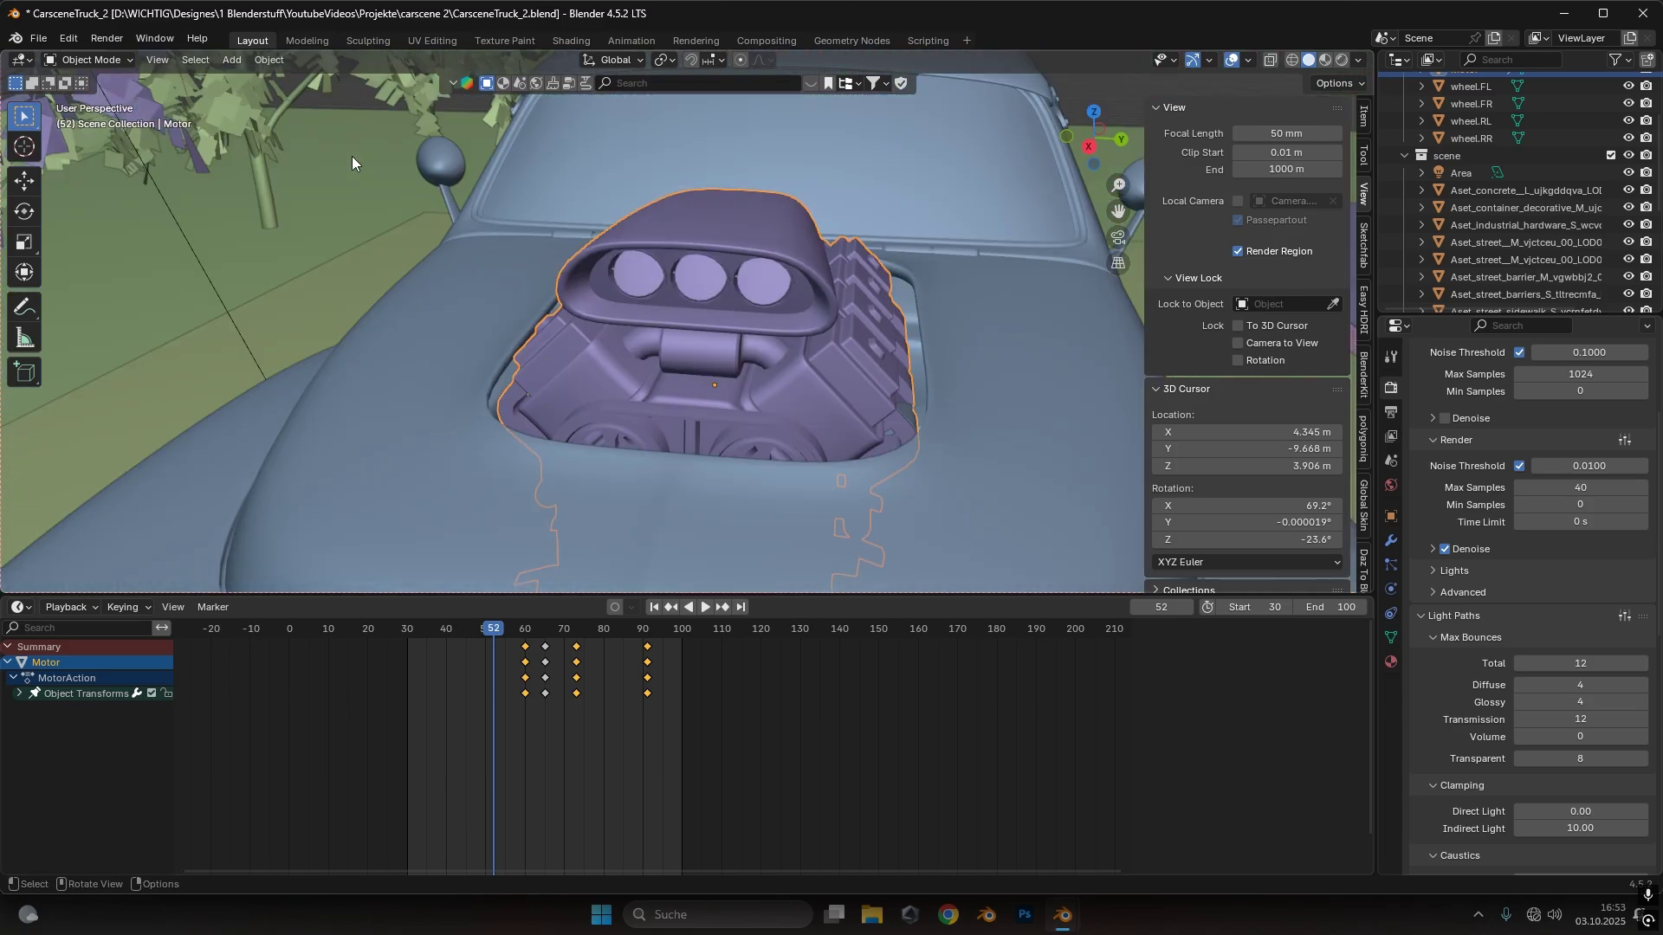
pyautogui.click(270, 60)
pyautogui.moveTo(283, 101)
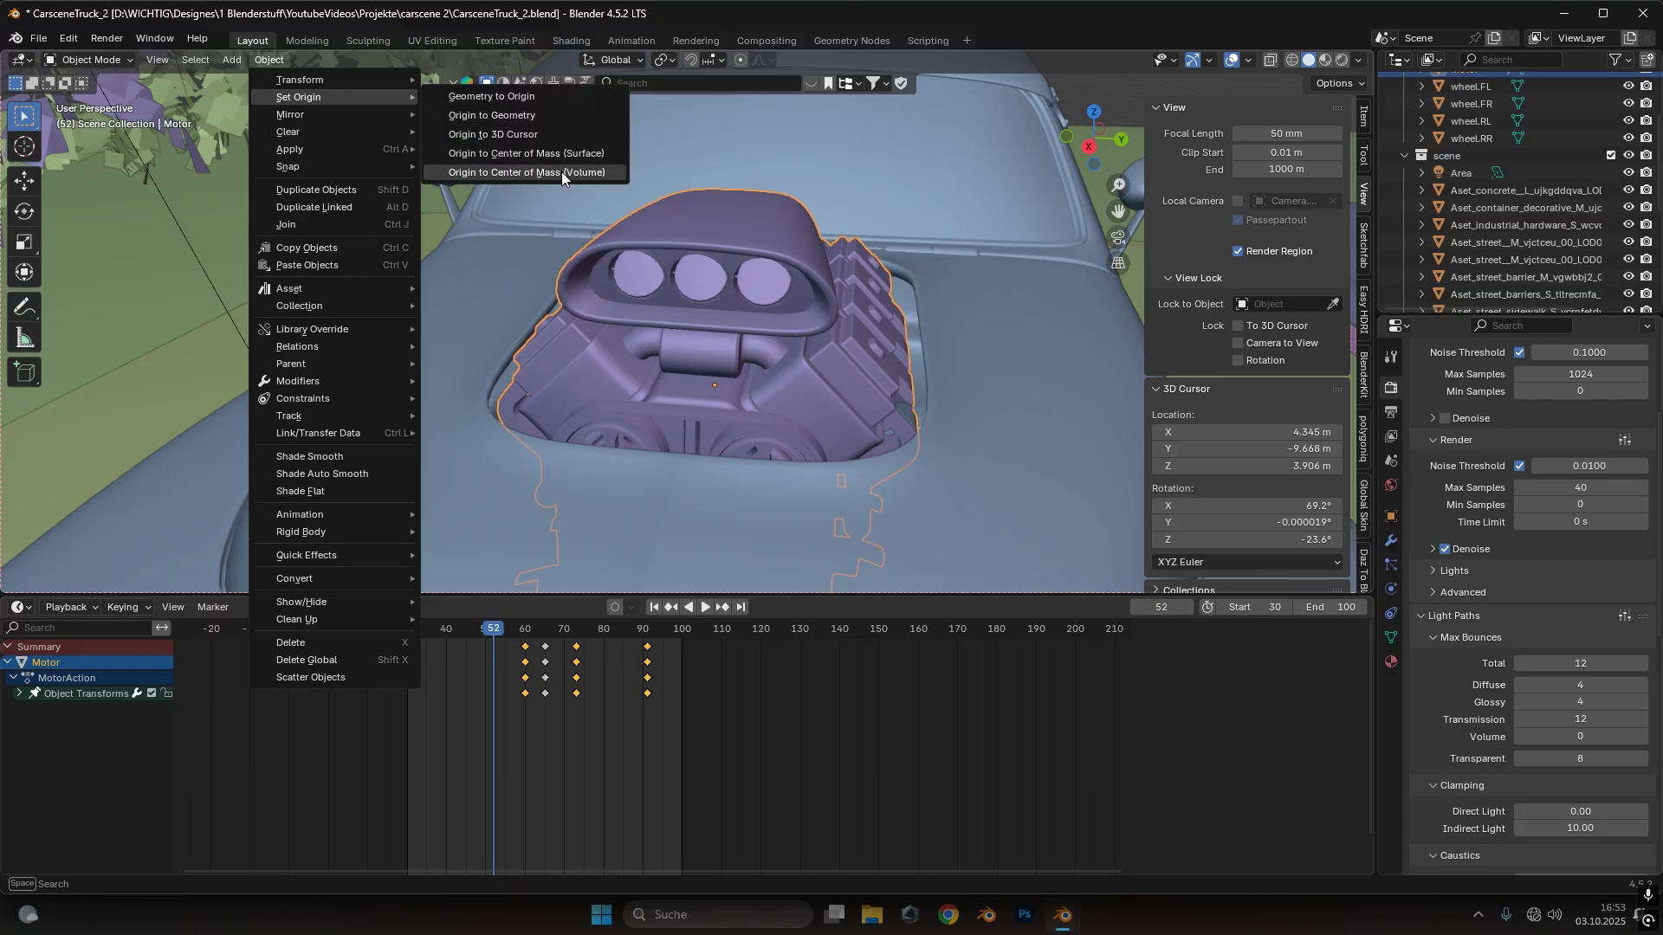
pyautogui.click(587, 172)
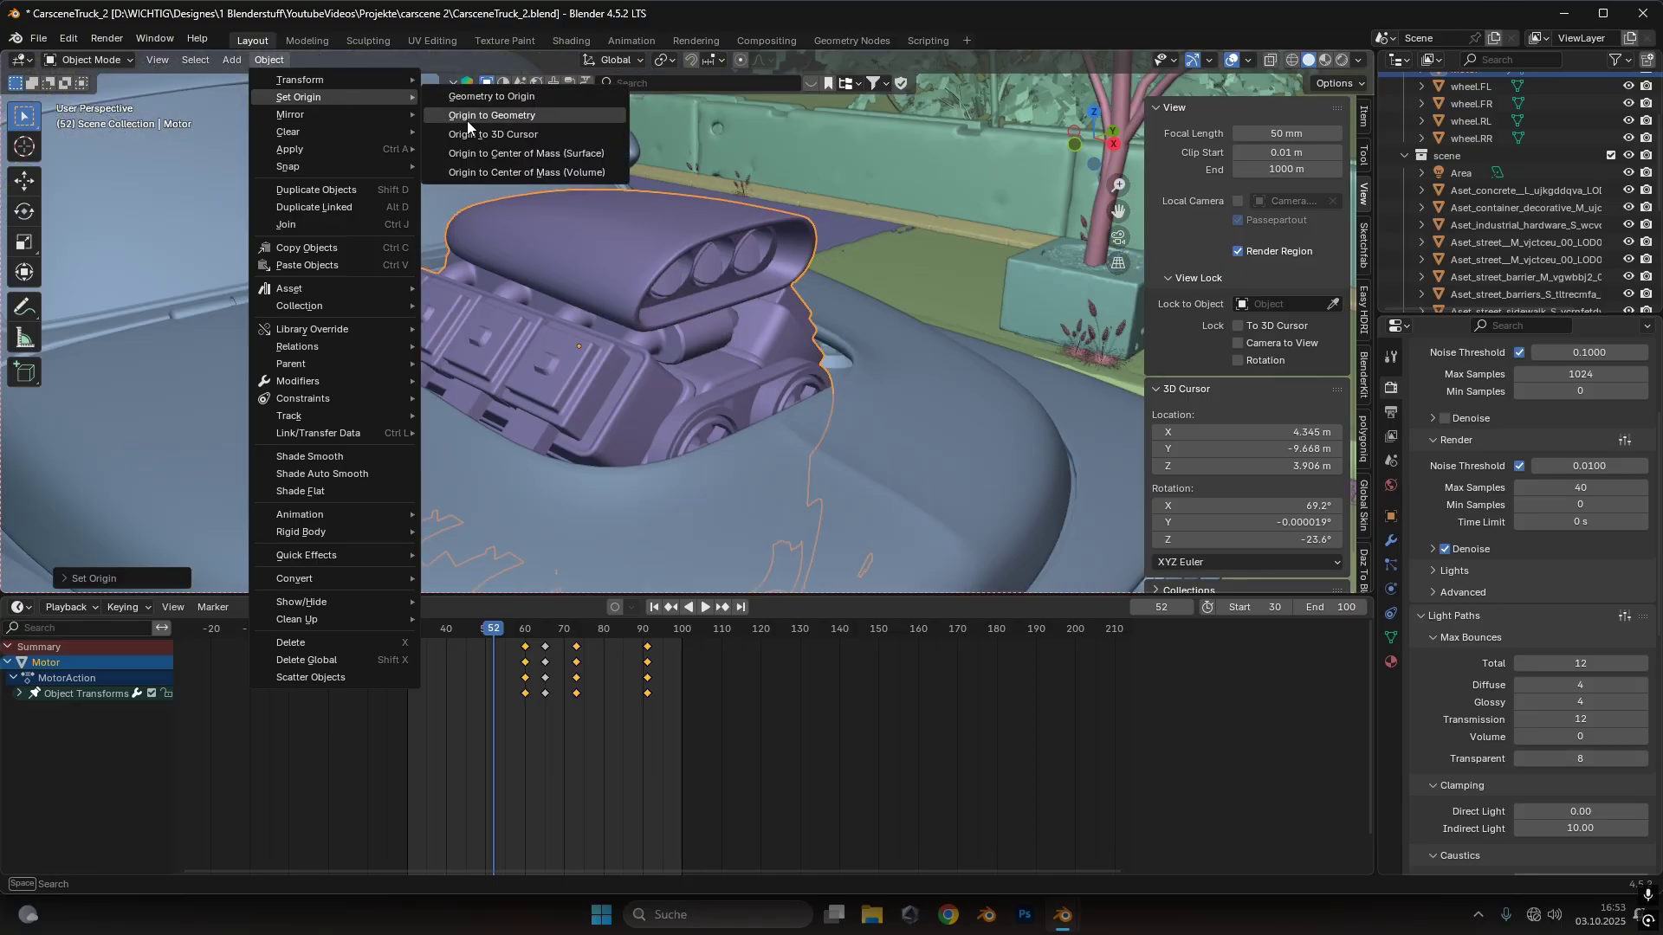
pyautogui.click(495, 172)
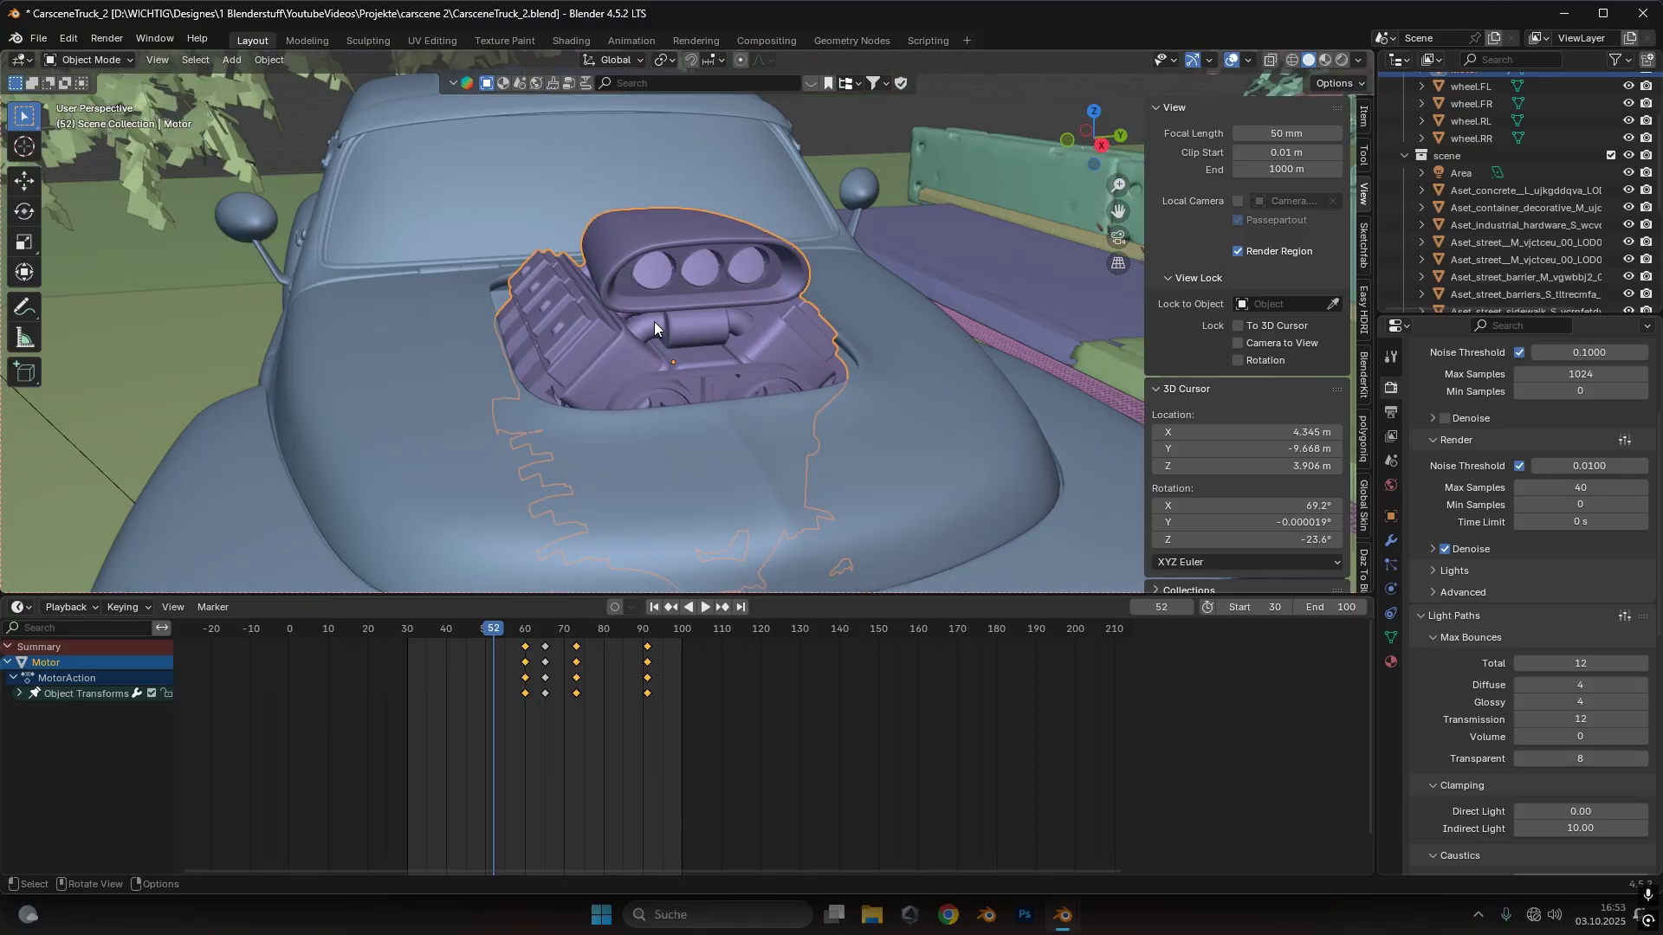
# Try rotating the Motor about its centred origin from the front and cancel the rotation
pyautogui.moveTo(761, 292); pyautogui.dragTo(742, 334, button='middle')
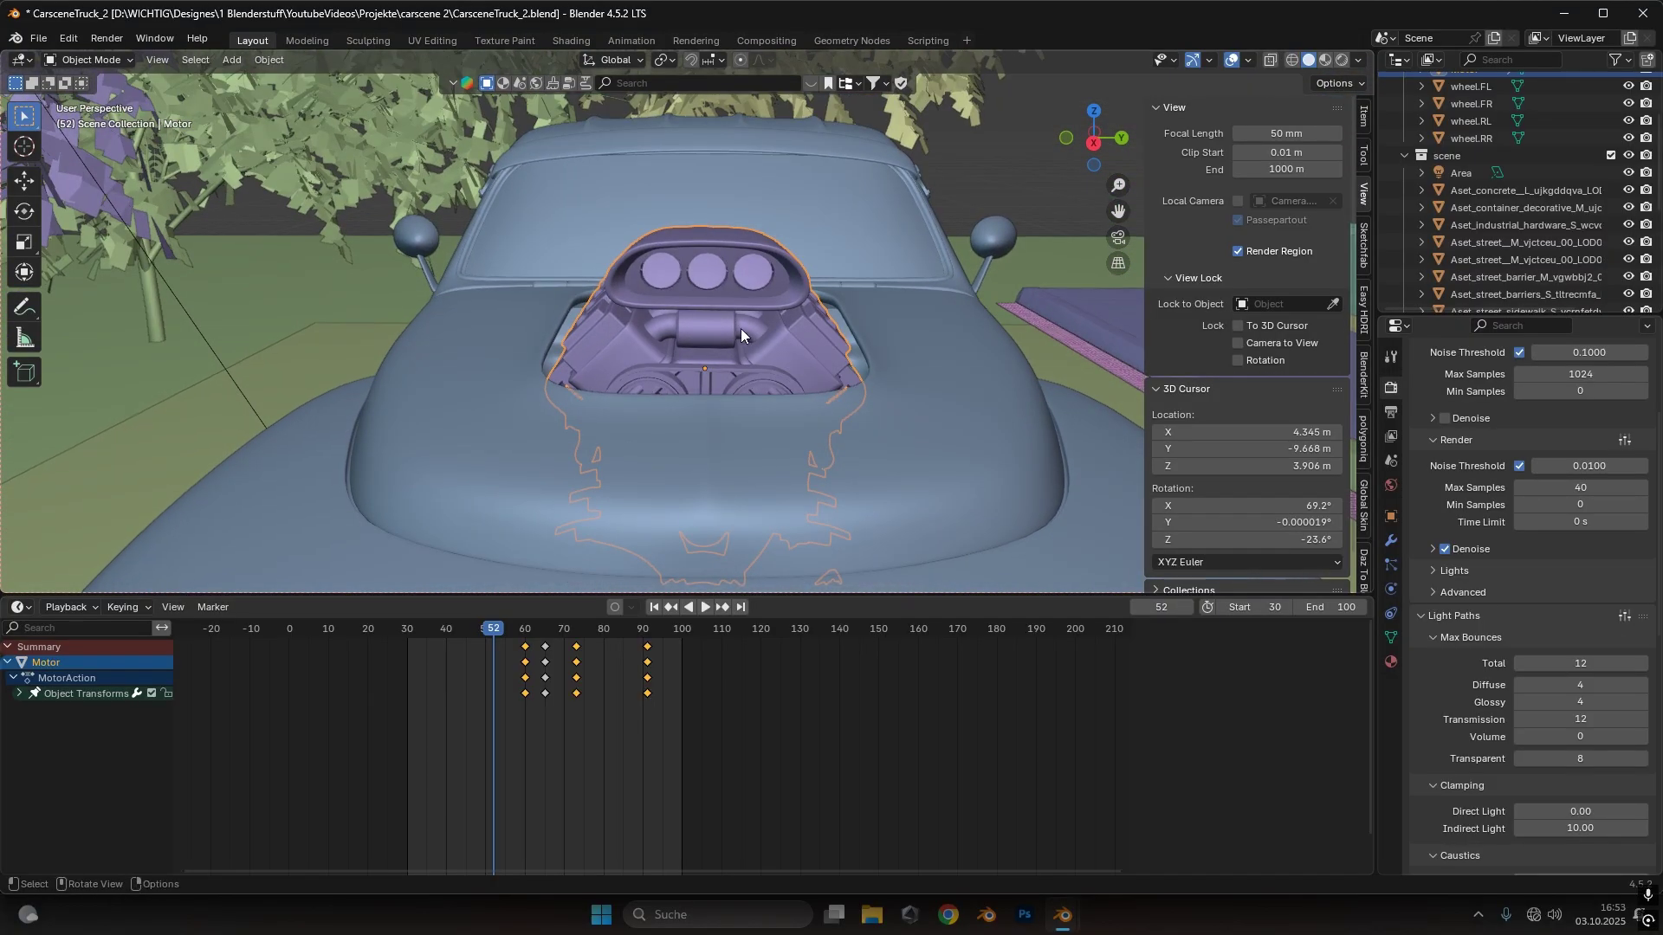
pyautogui.press('r')
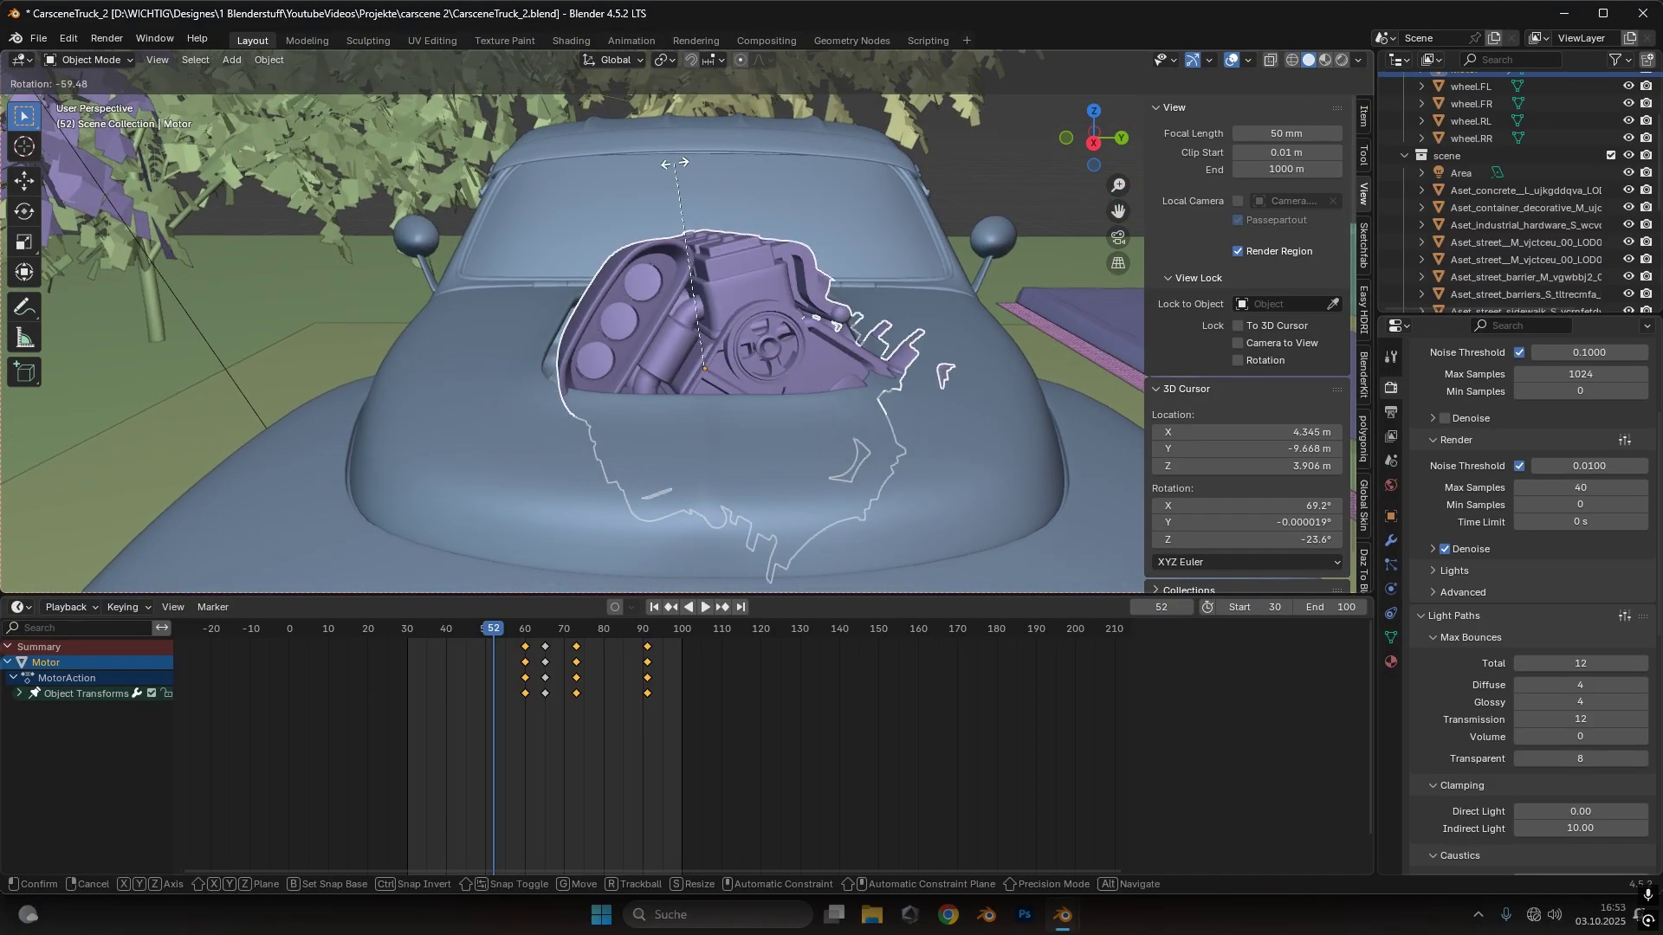
pyautogui.press('Escape')
# Move the Motor's entire mesh sideways out of the hood in Edit Mode, away from its origin
pyautogui.press('Tab')
pyautogui.press('g')
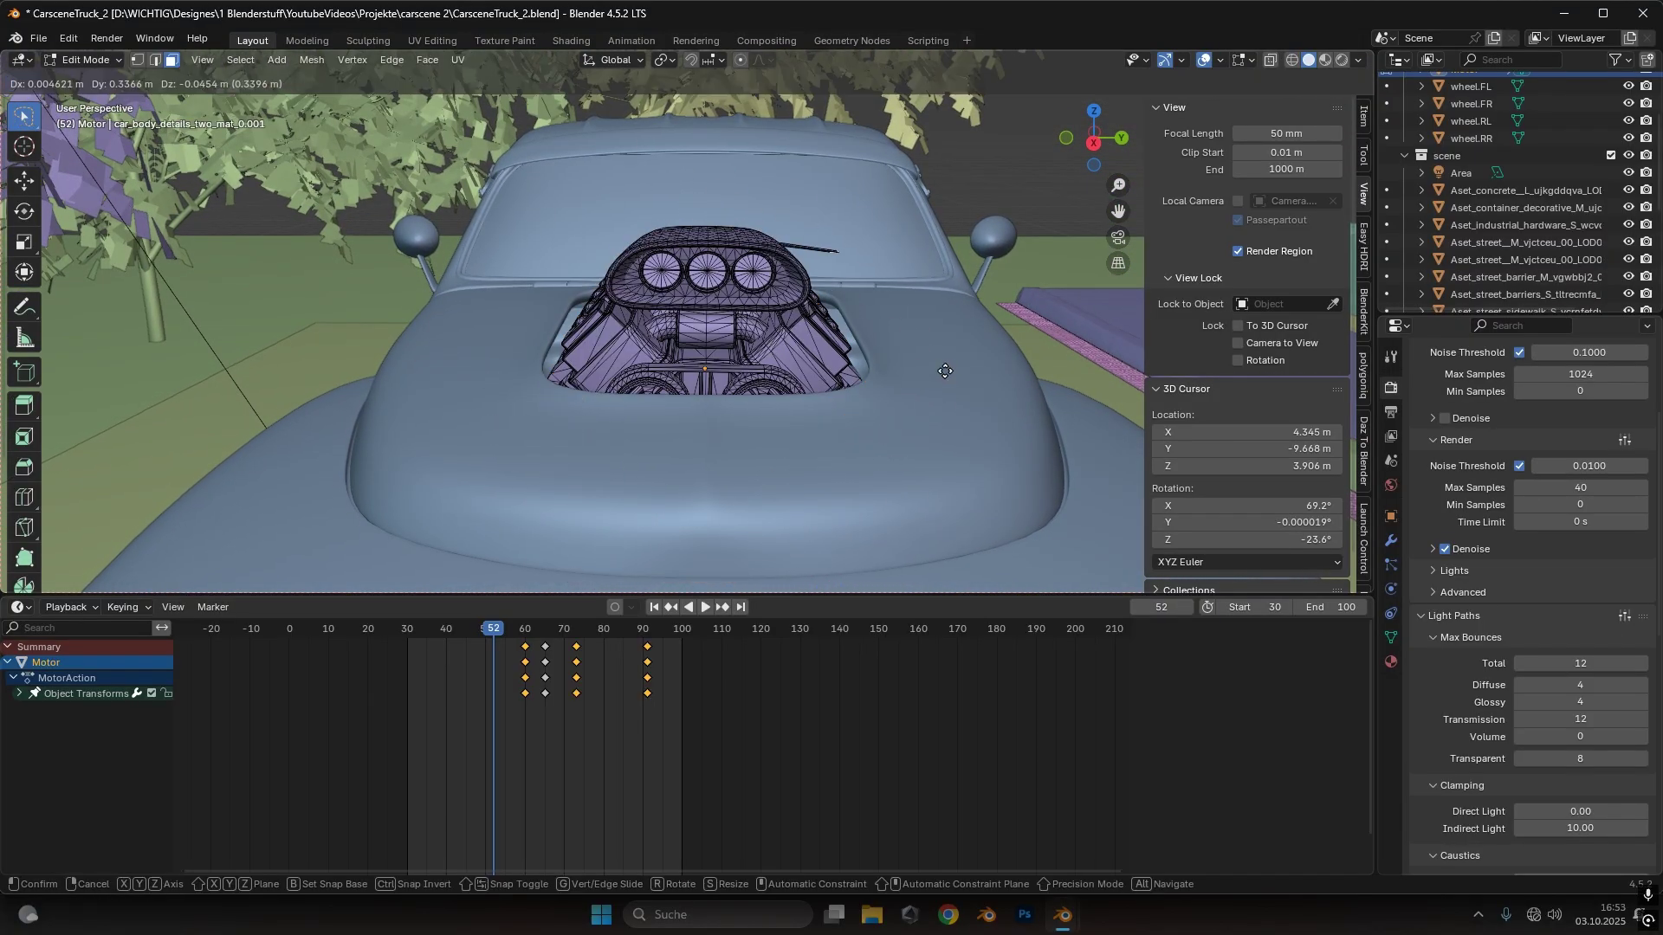
pyautogui.press('Escape')
pyautogui.press('a')
pyautogui.press('g')
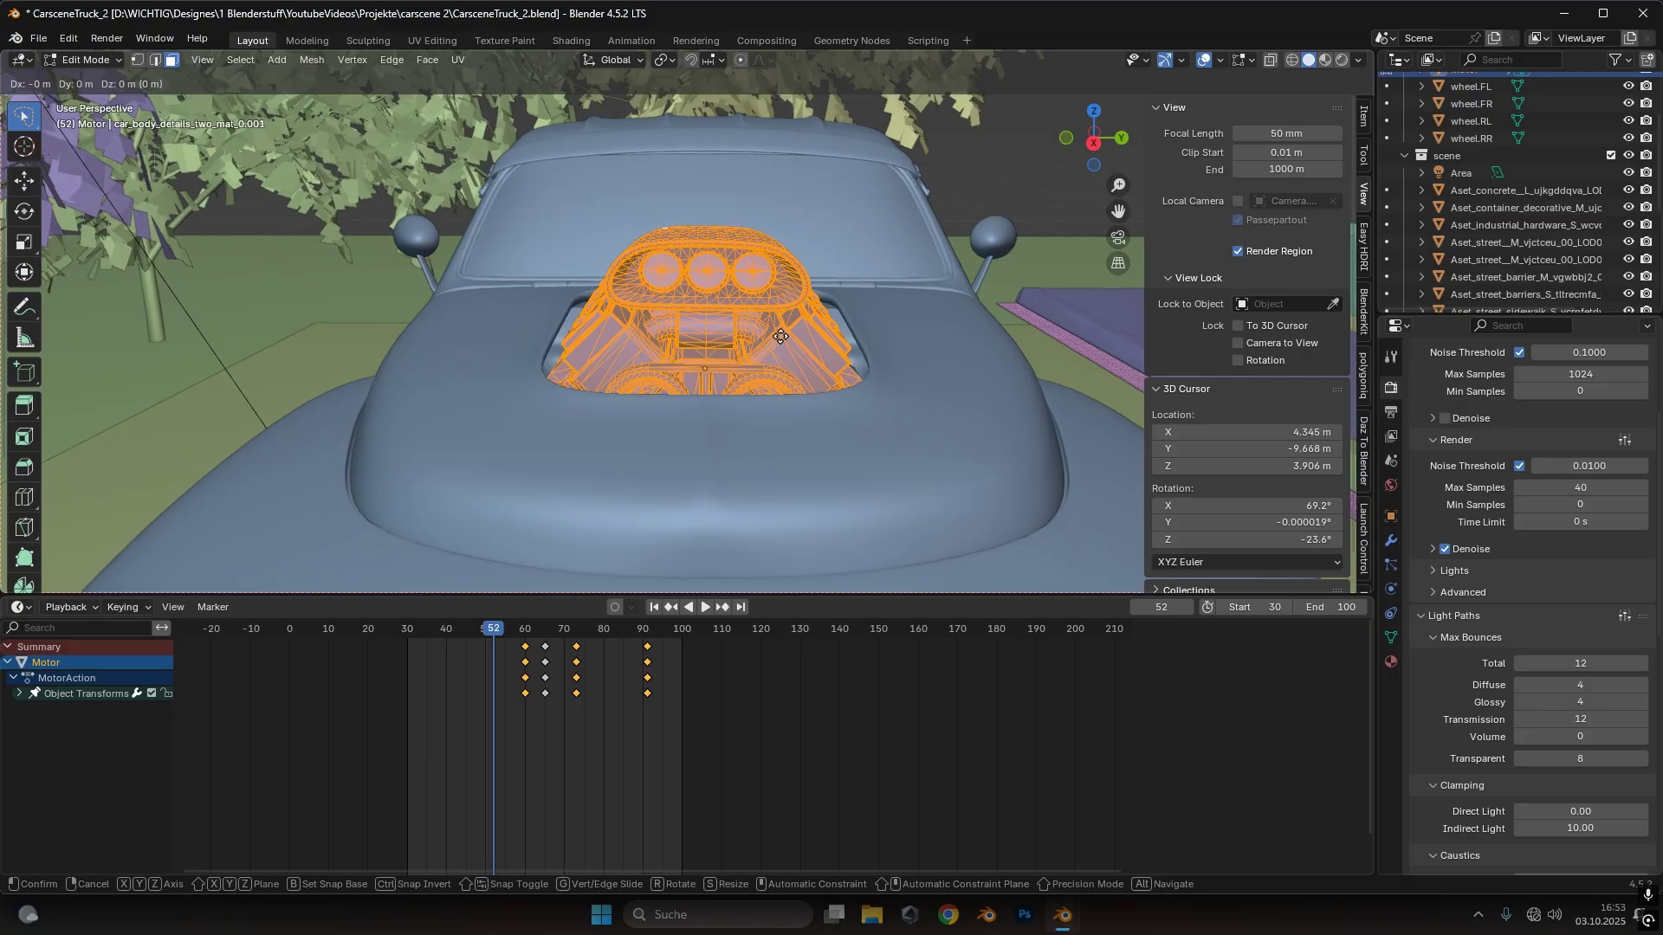
pyautogui.click(966, 319)
pyautogui.press('Tab')
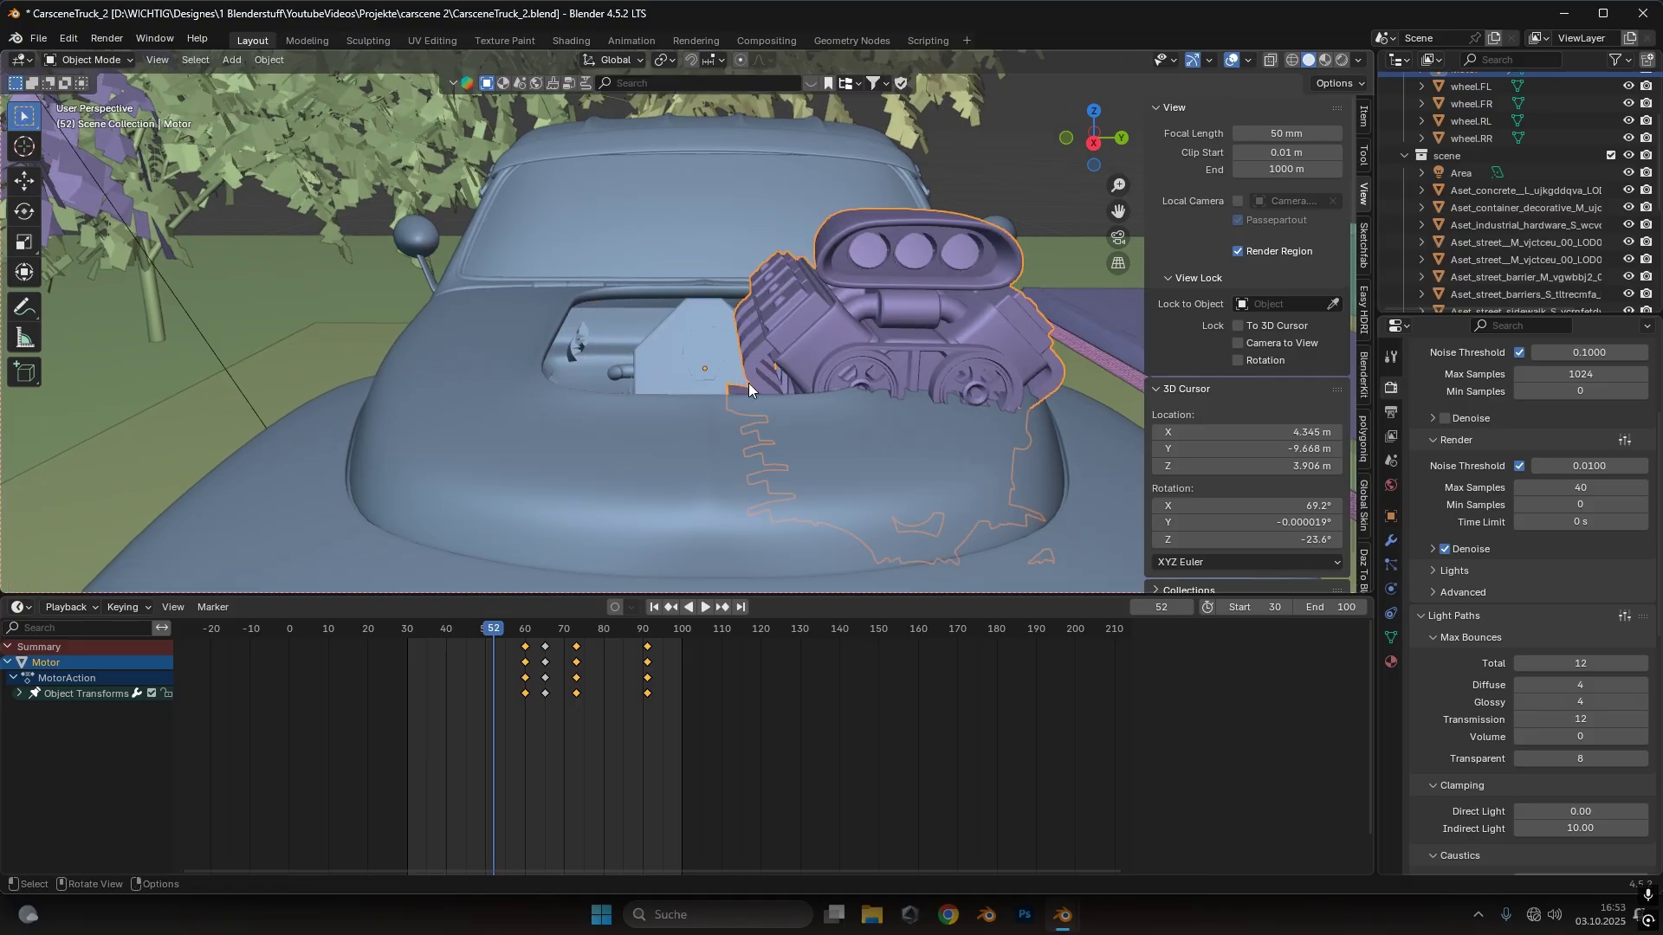
# Test-rotate the displaced Motor about its off-centre origin, restore its original placement, and try a rotation there
pyautogui.press('r')
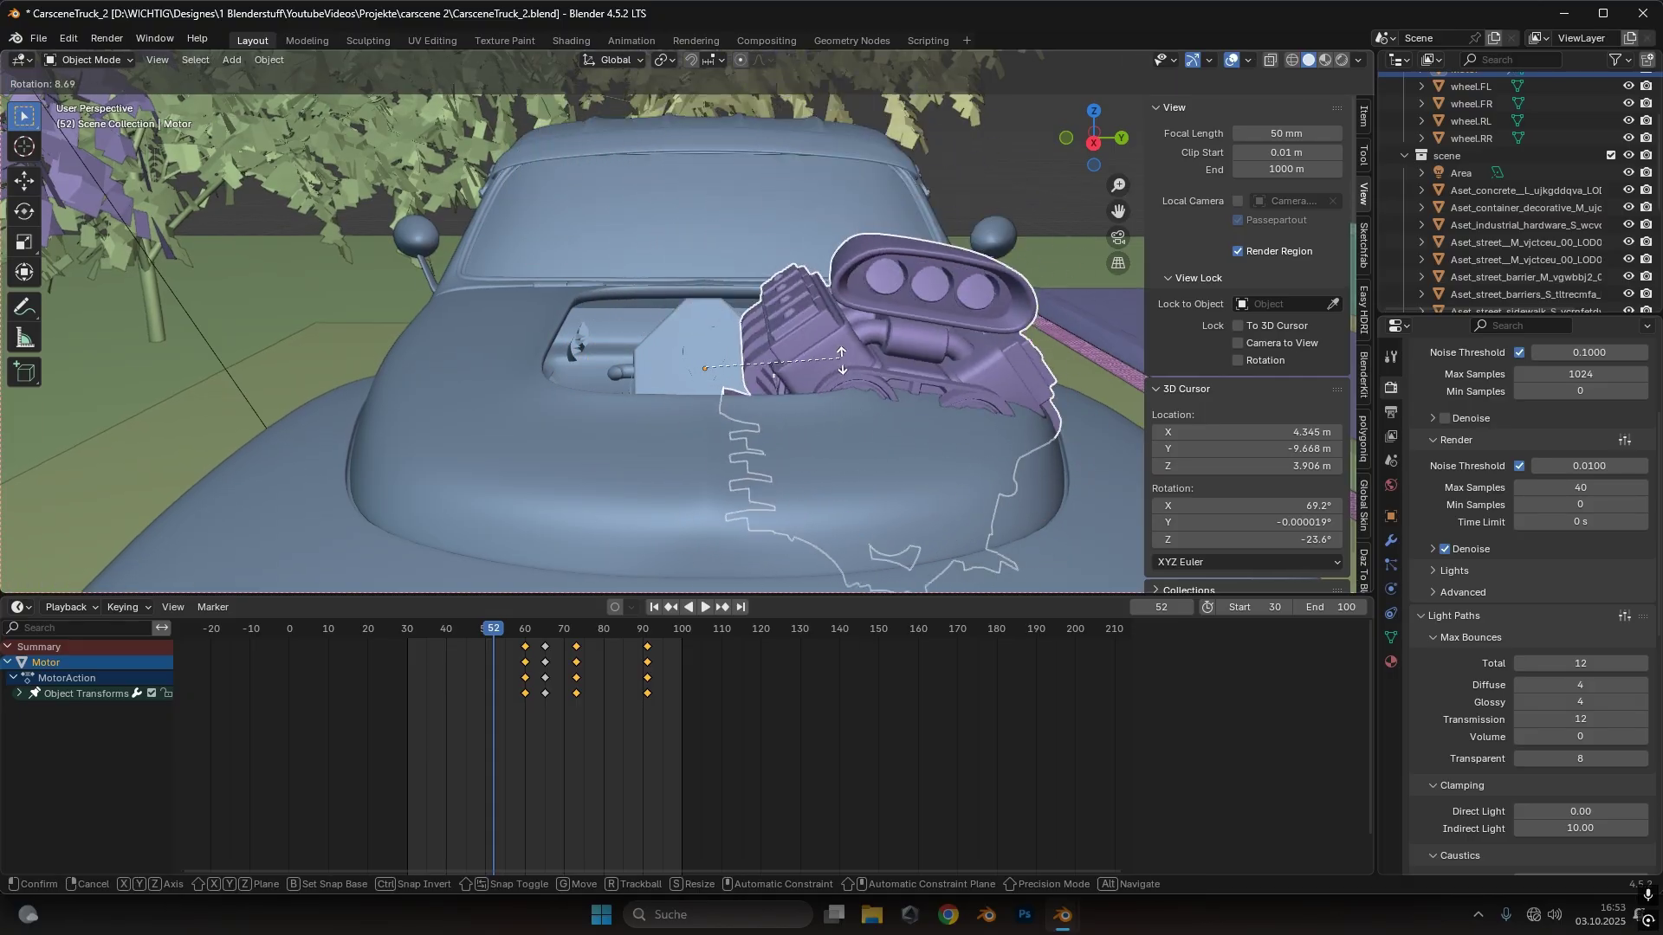
pyautogui.click(741, 277)
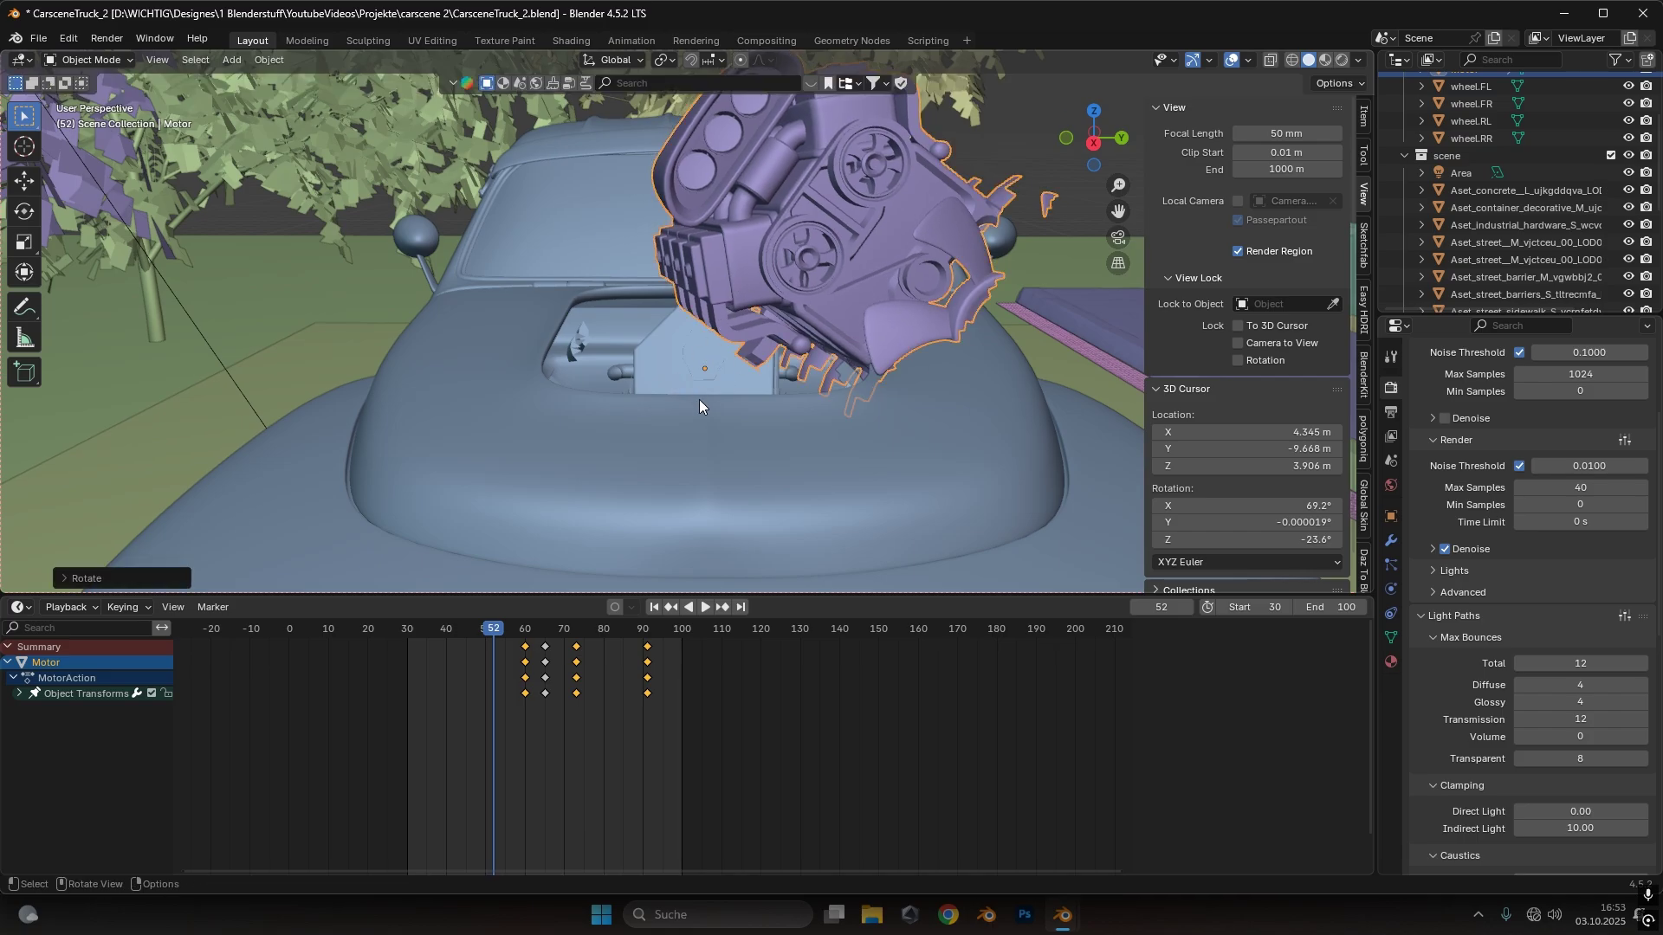
pyautogui.press('r')
pyautogui.click(776, 320)
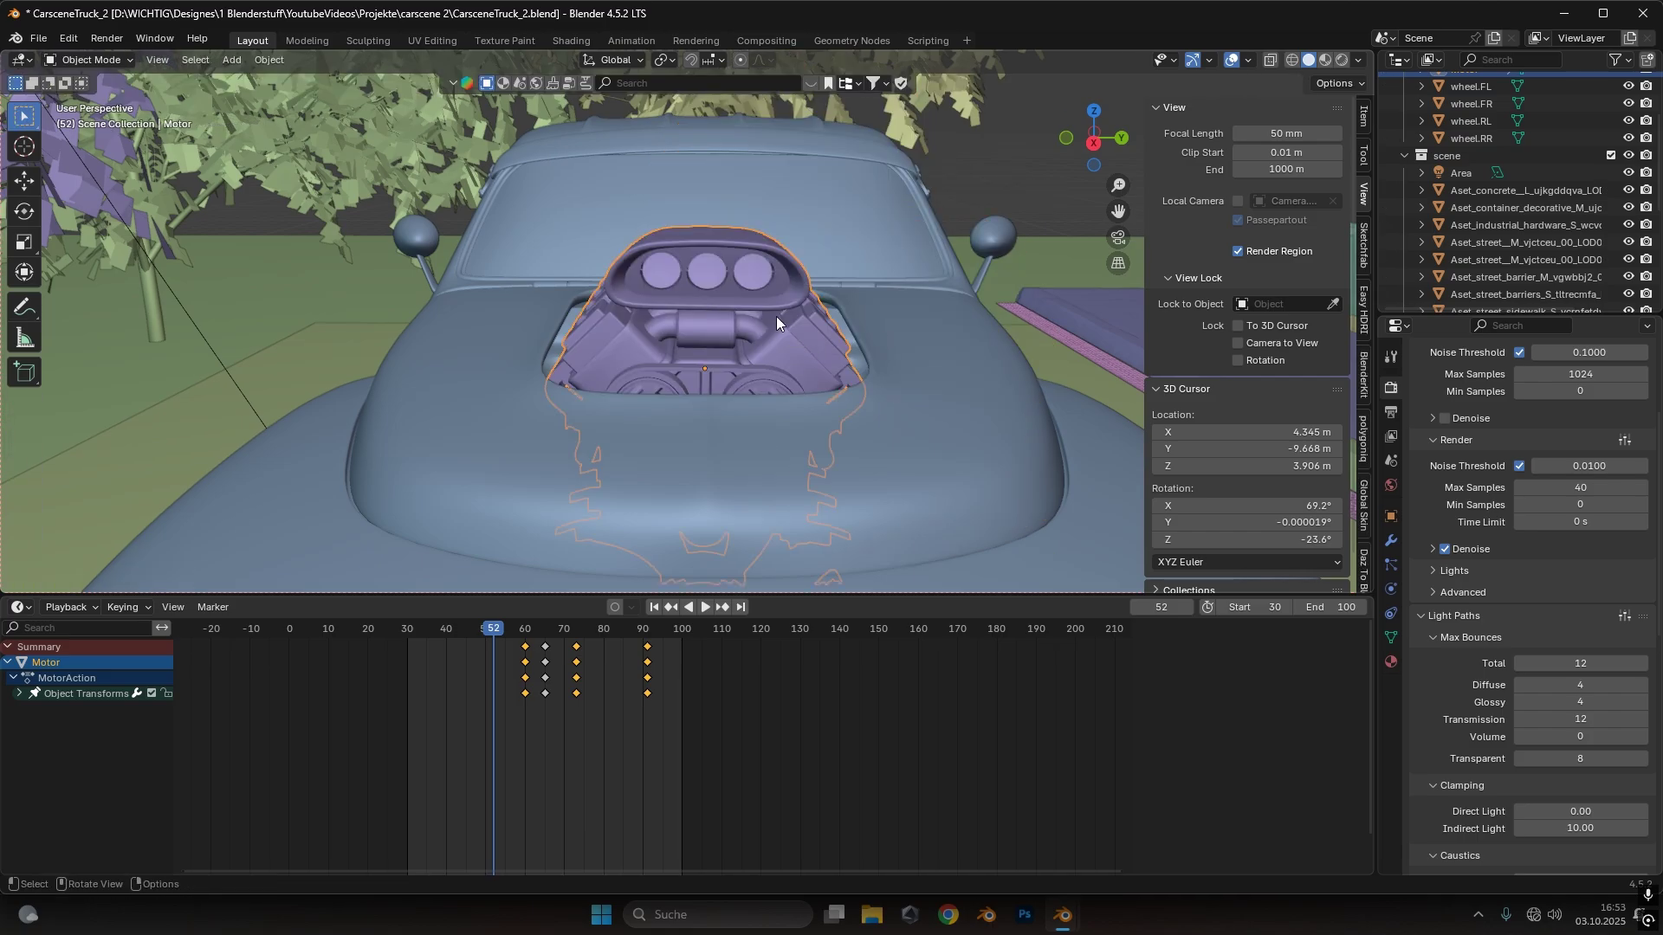
pyautogui.press('r')
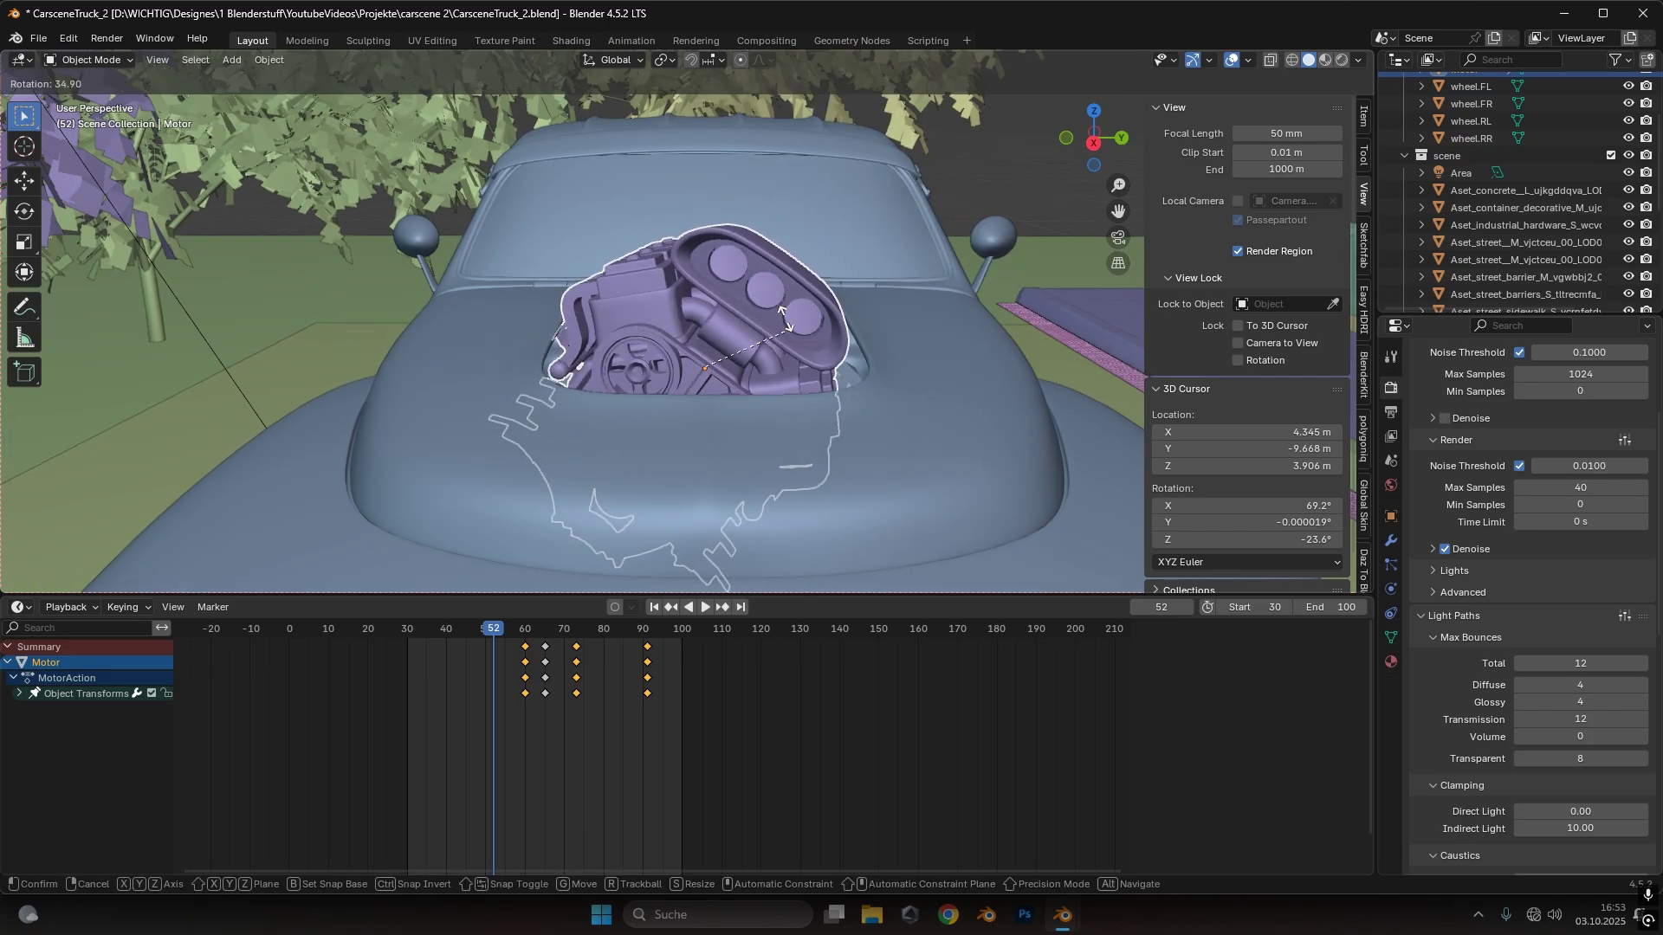
pyautogui.press('Escape')
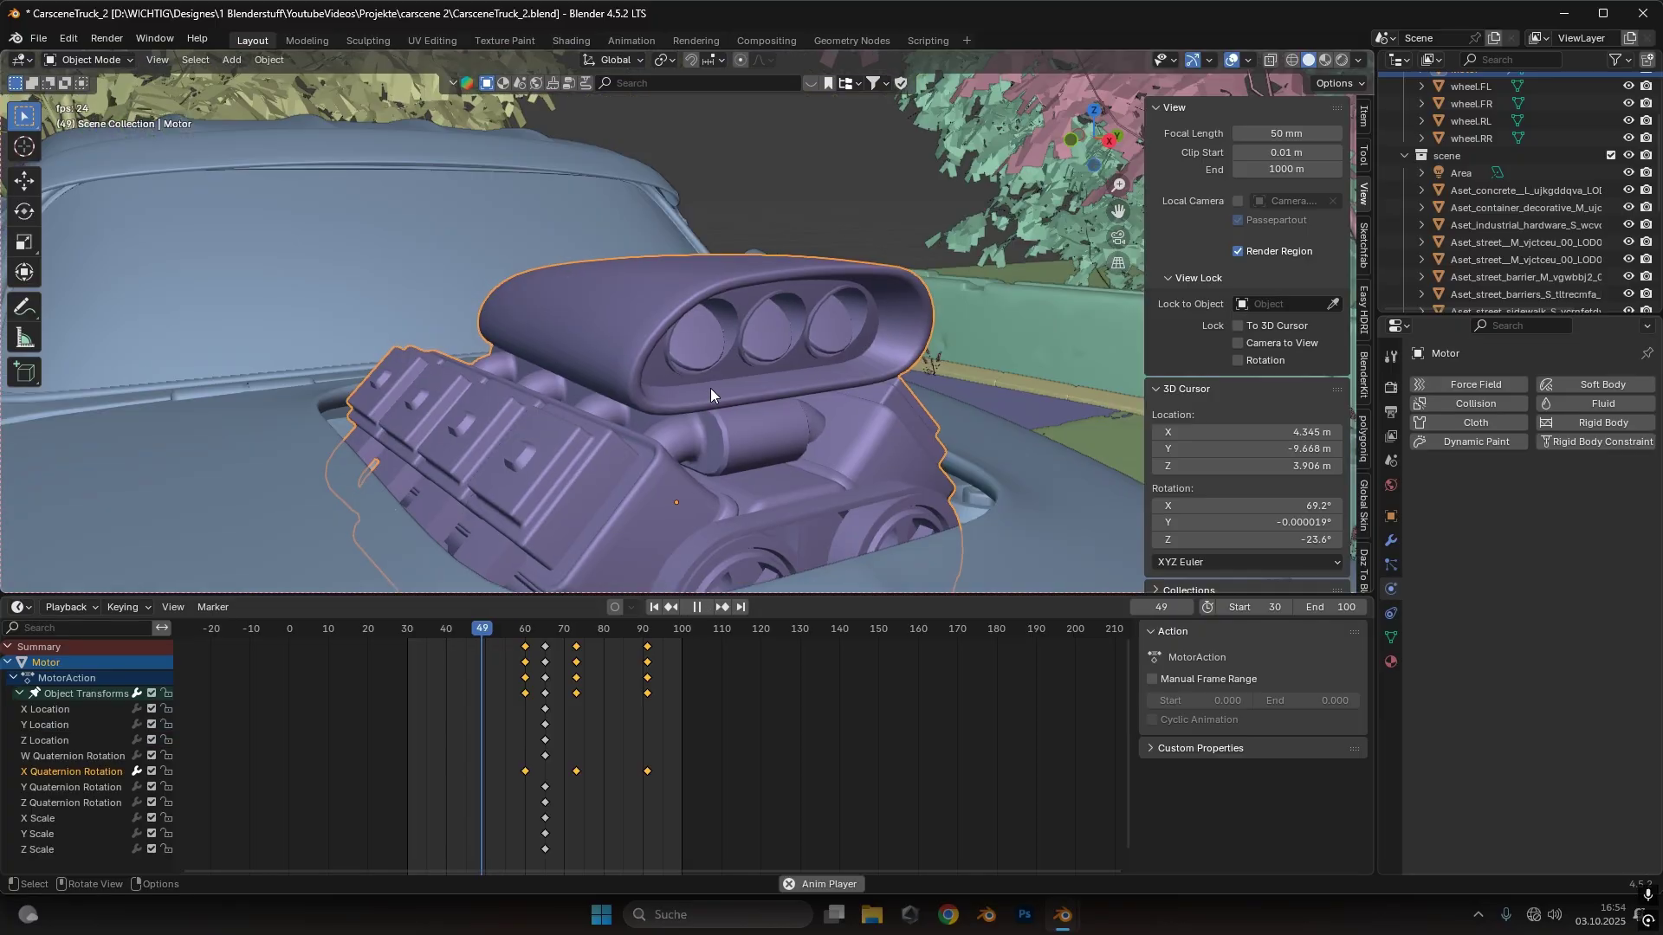
# Preview the Motor's wiggle animation, stop playback and delete all of its existing keyframes
pyautogui.press('space')
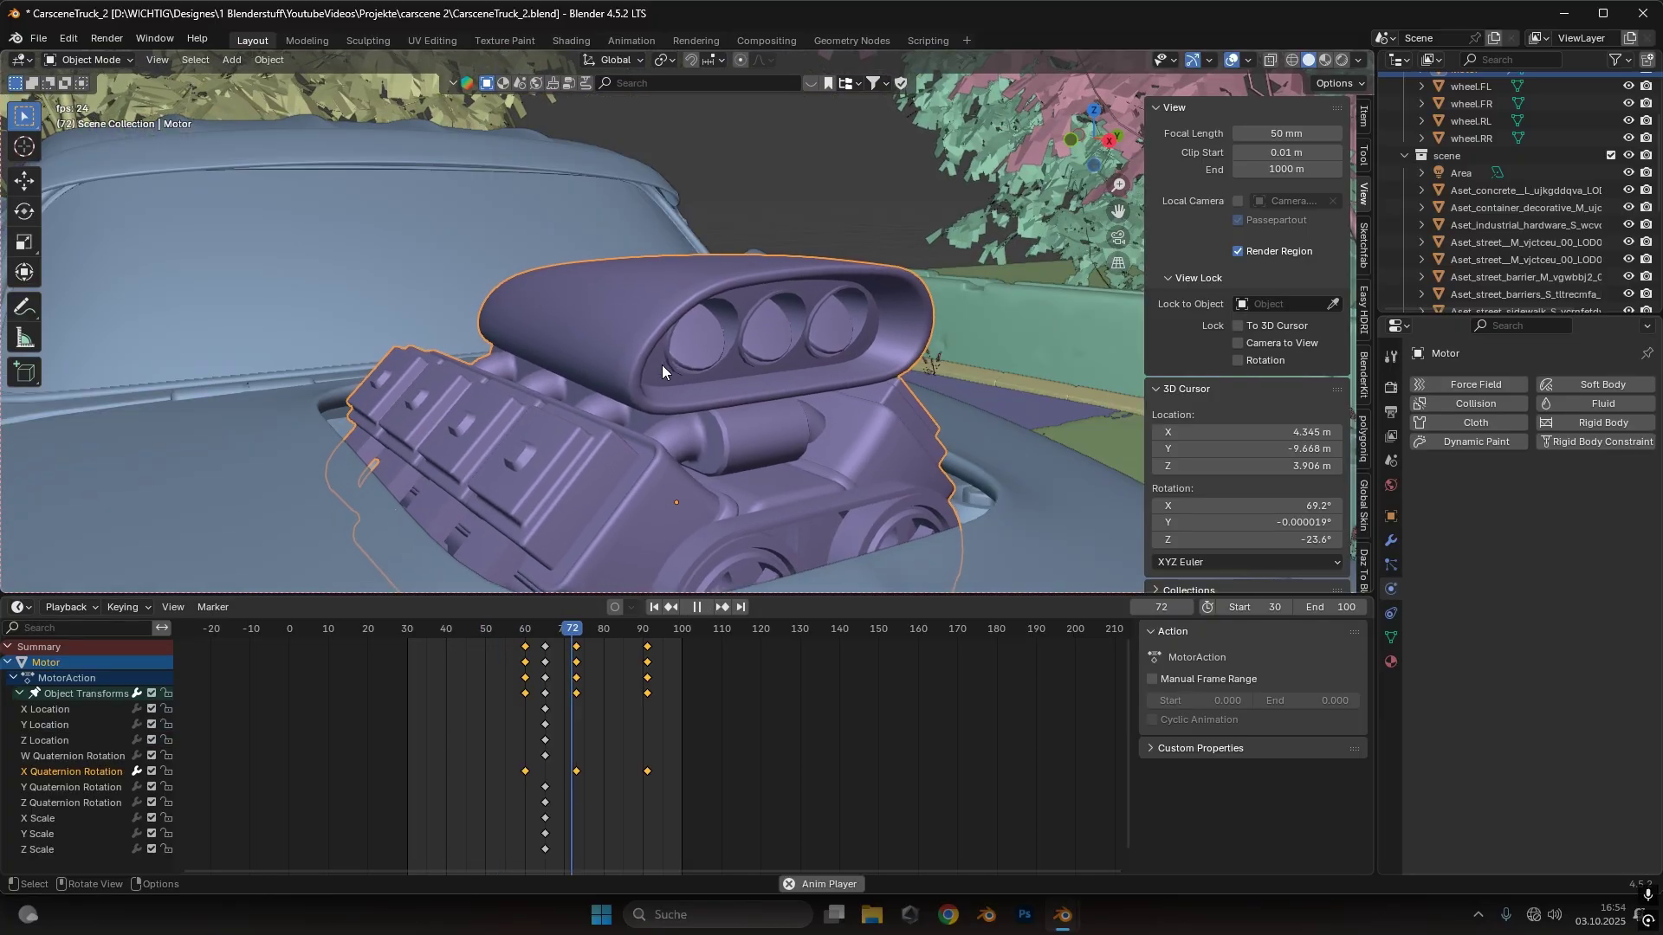
pyautogui.press('space')
pyautogui.moveTo(862, 402); pyautogui.dragTo(756, 422, button='middle')
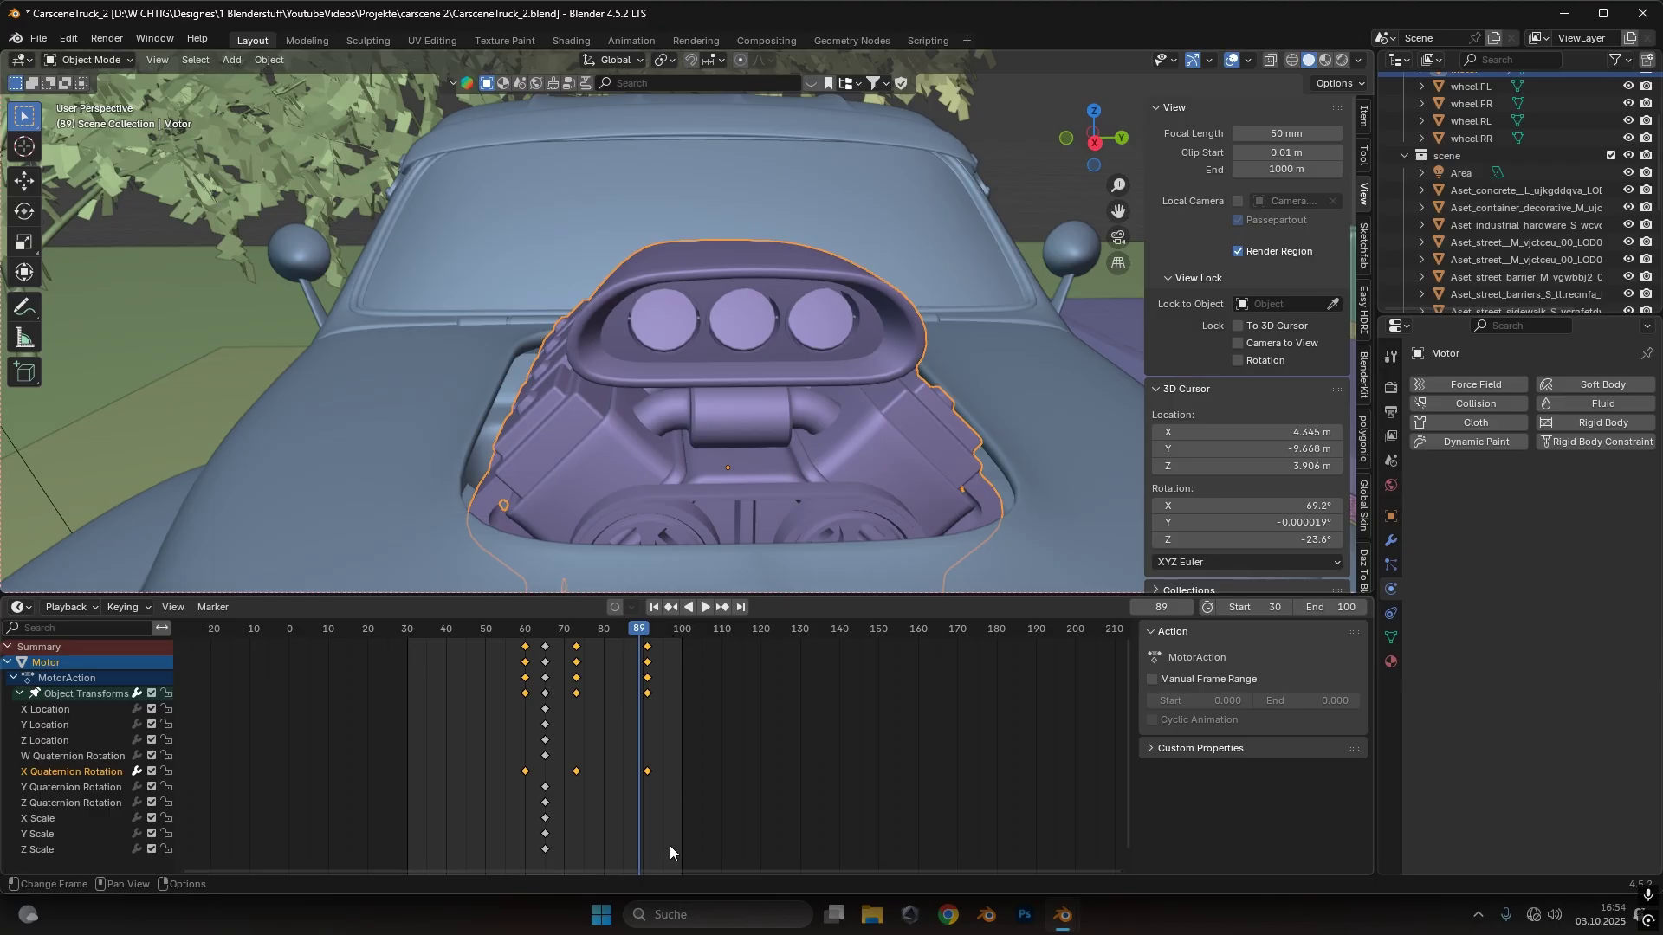
pyautogui.moveTo(673, 860); pyautogui.dragTo(487, 640)
pyautogui.press('Delete')
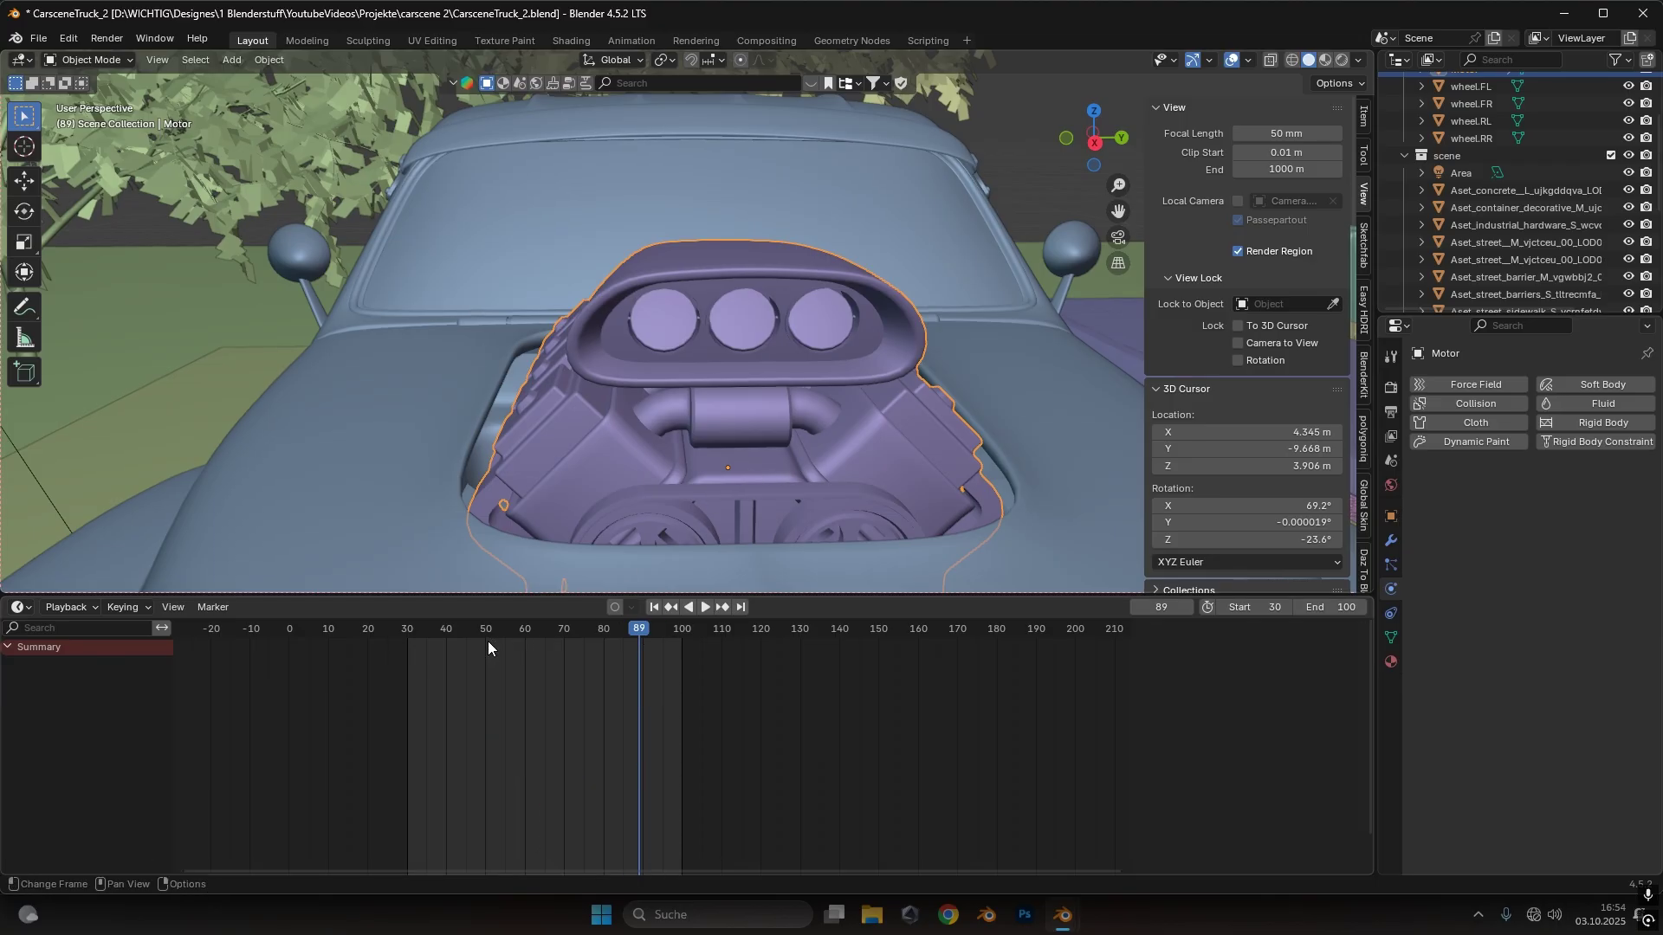
# Play back the cleared animation, key the Motor's transforms at frame 63 and expand its Object Transforms channels
pyautogui.click(474, 635)
pyautogui.click(704, 606)
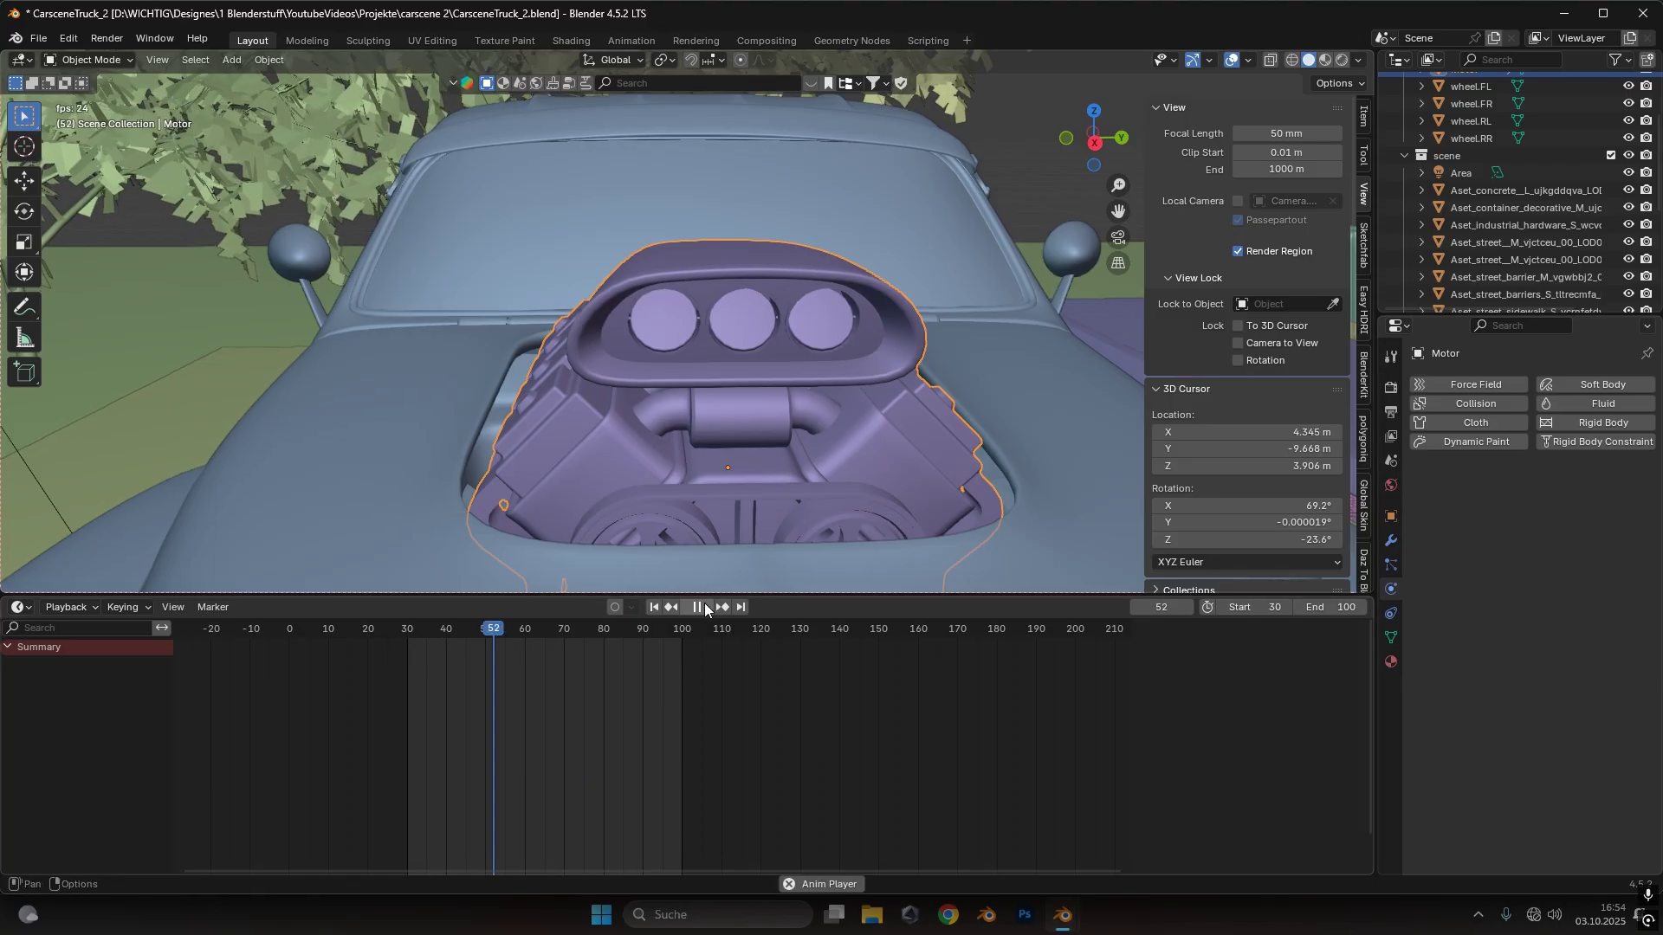
pyautogui.click(704, 604)
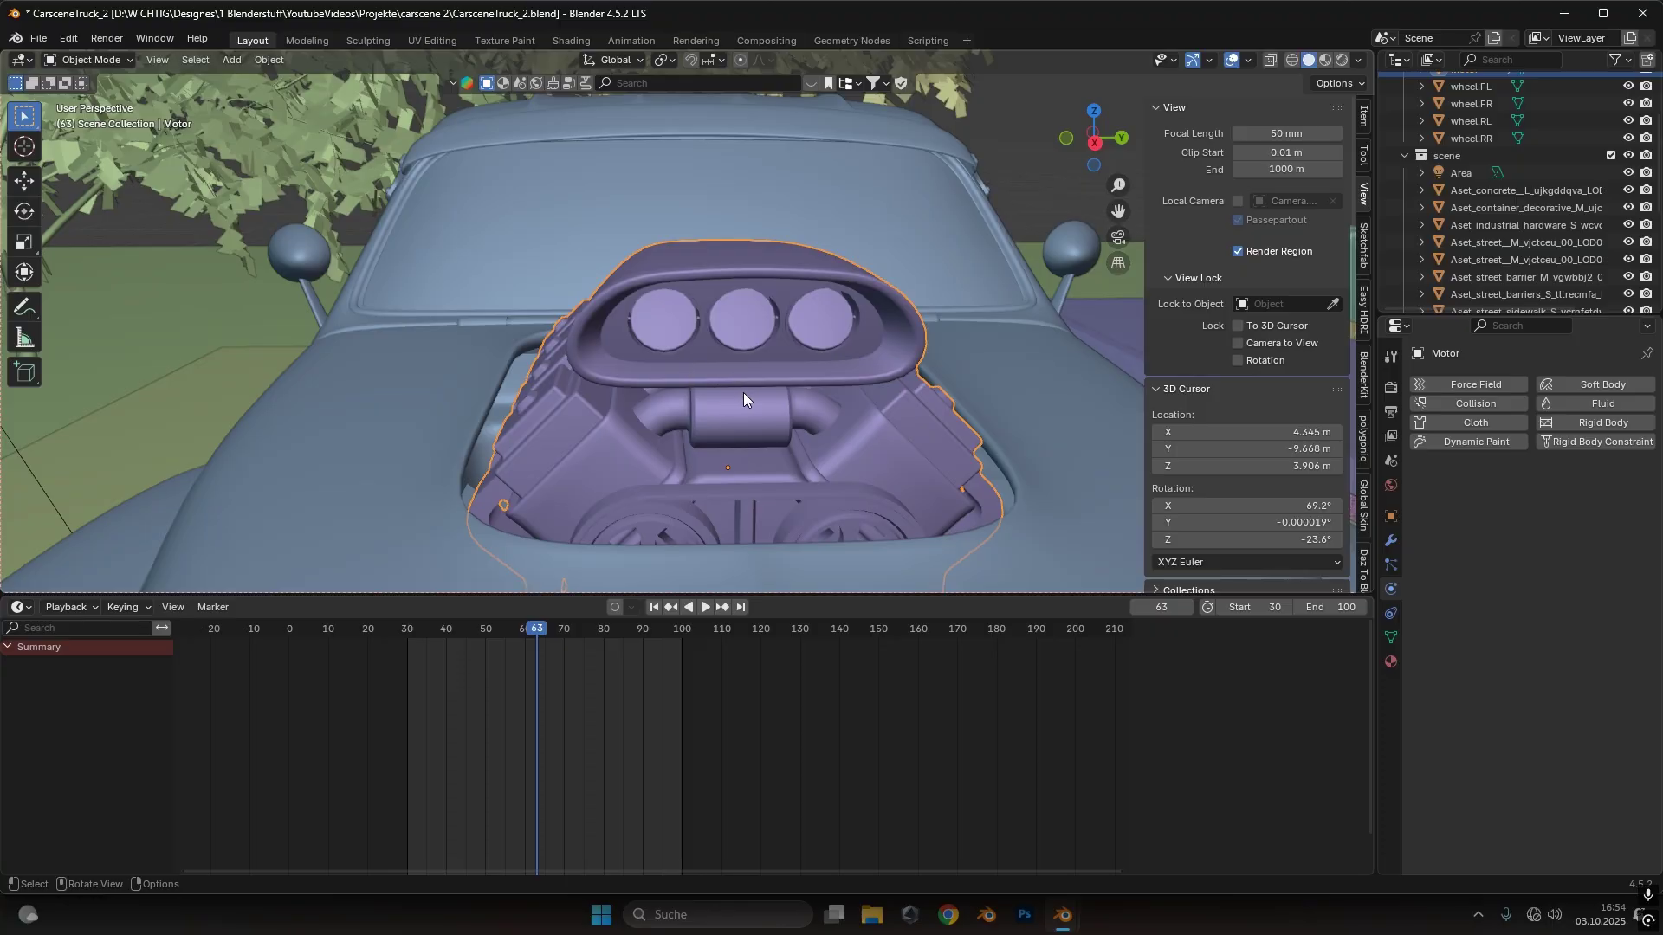
pyautogui.press('i')
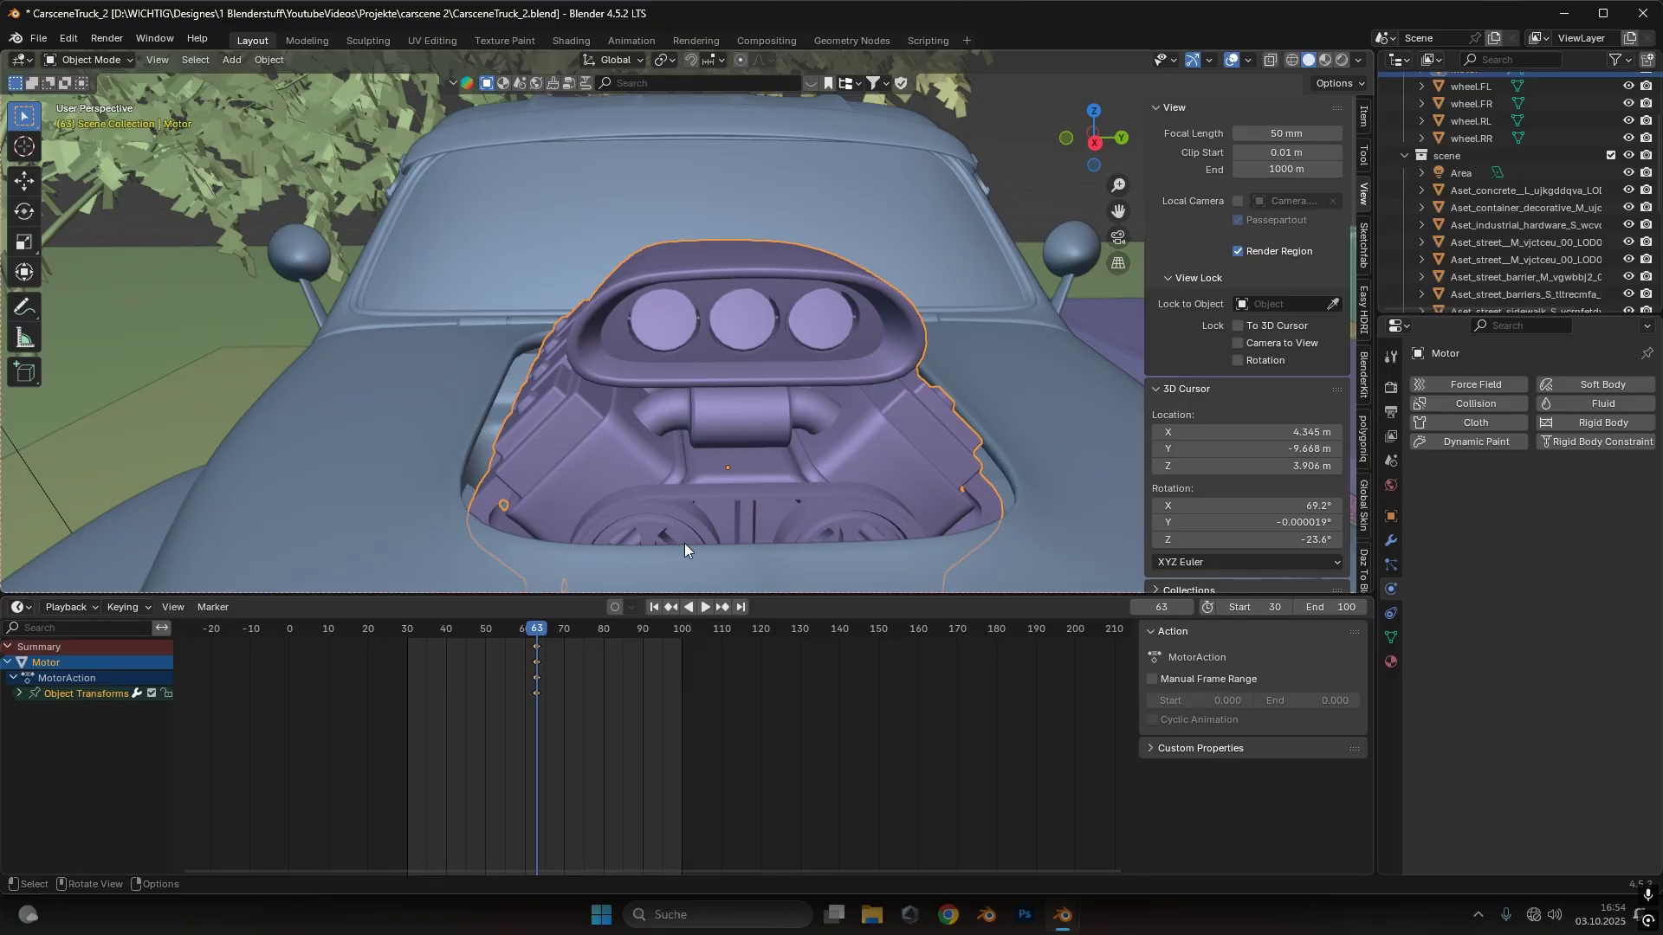
pyautogui.click(19, 694)
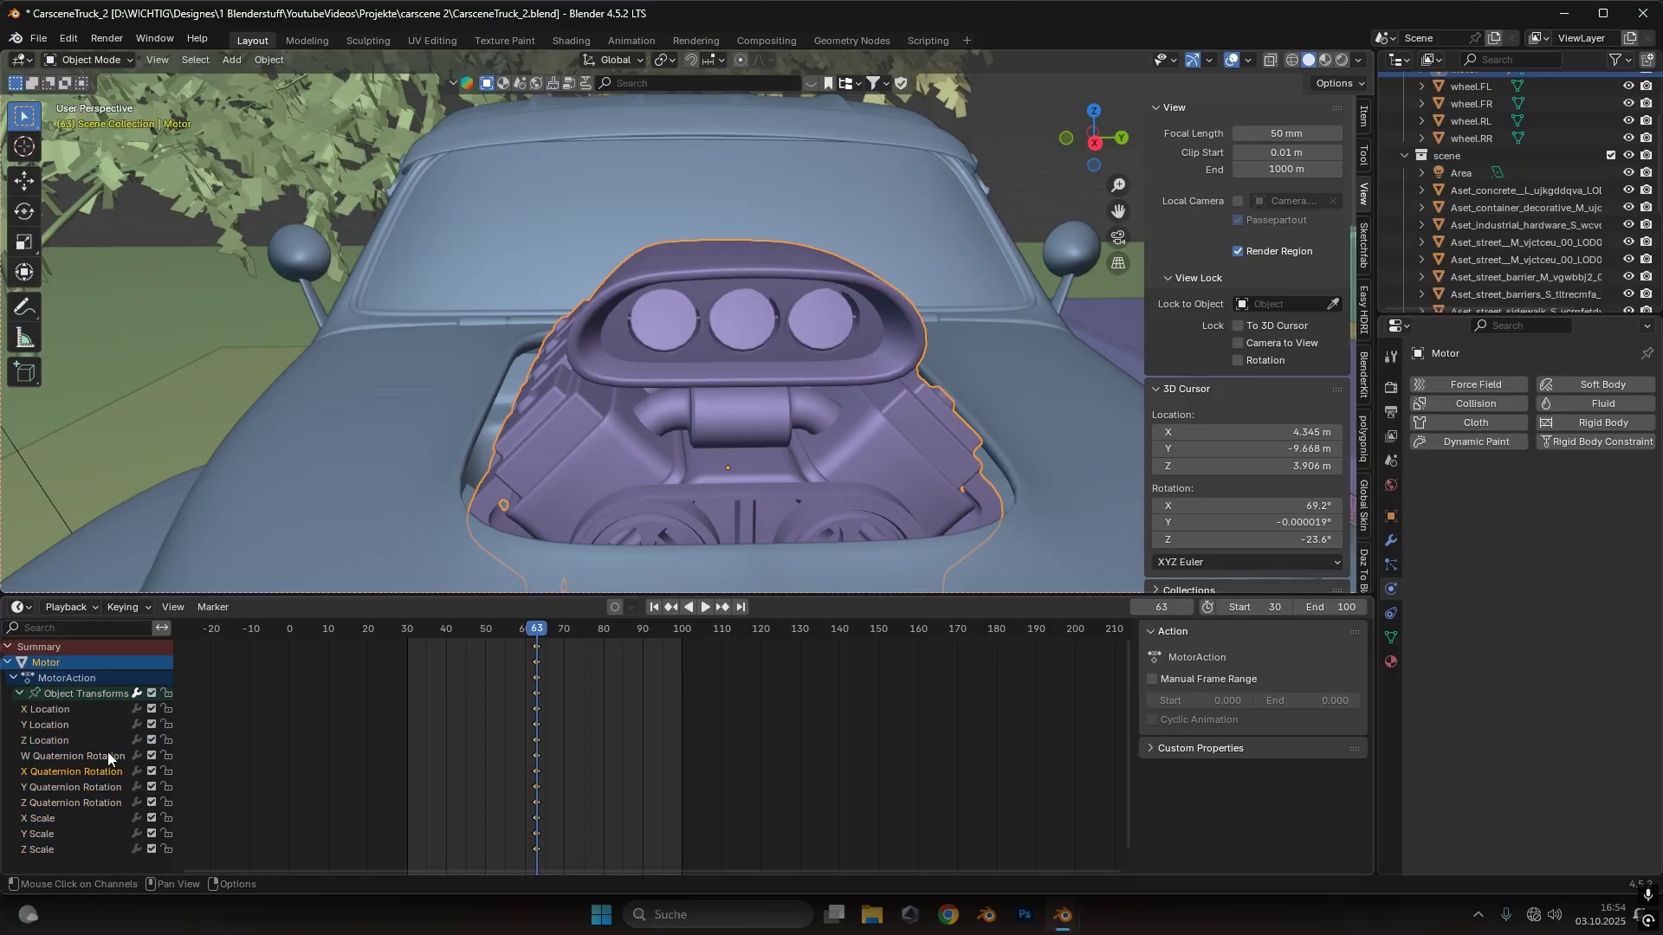
# Try rotating the Motor about the global X axis and cancel the rotation
pyautogui.moveTo(697, 510); pyautogui.dragTo(710, 457, button='middle')
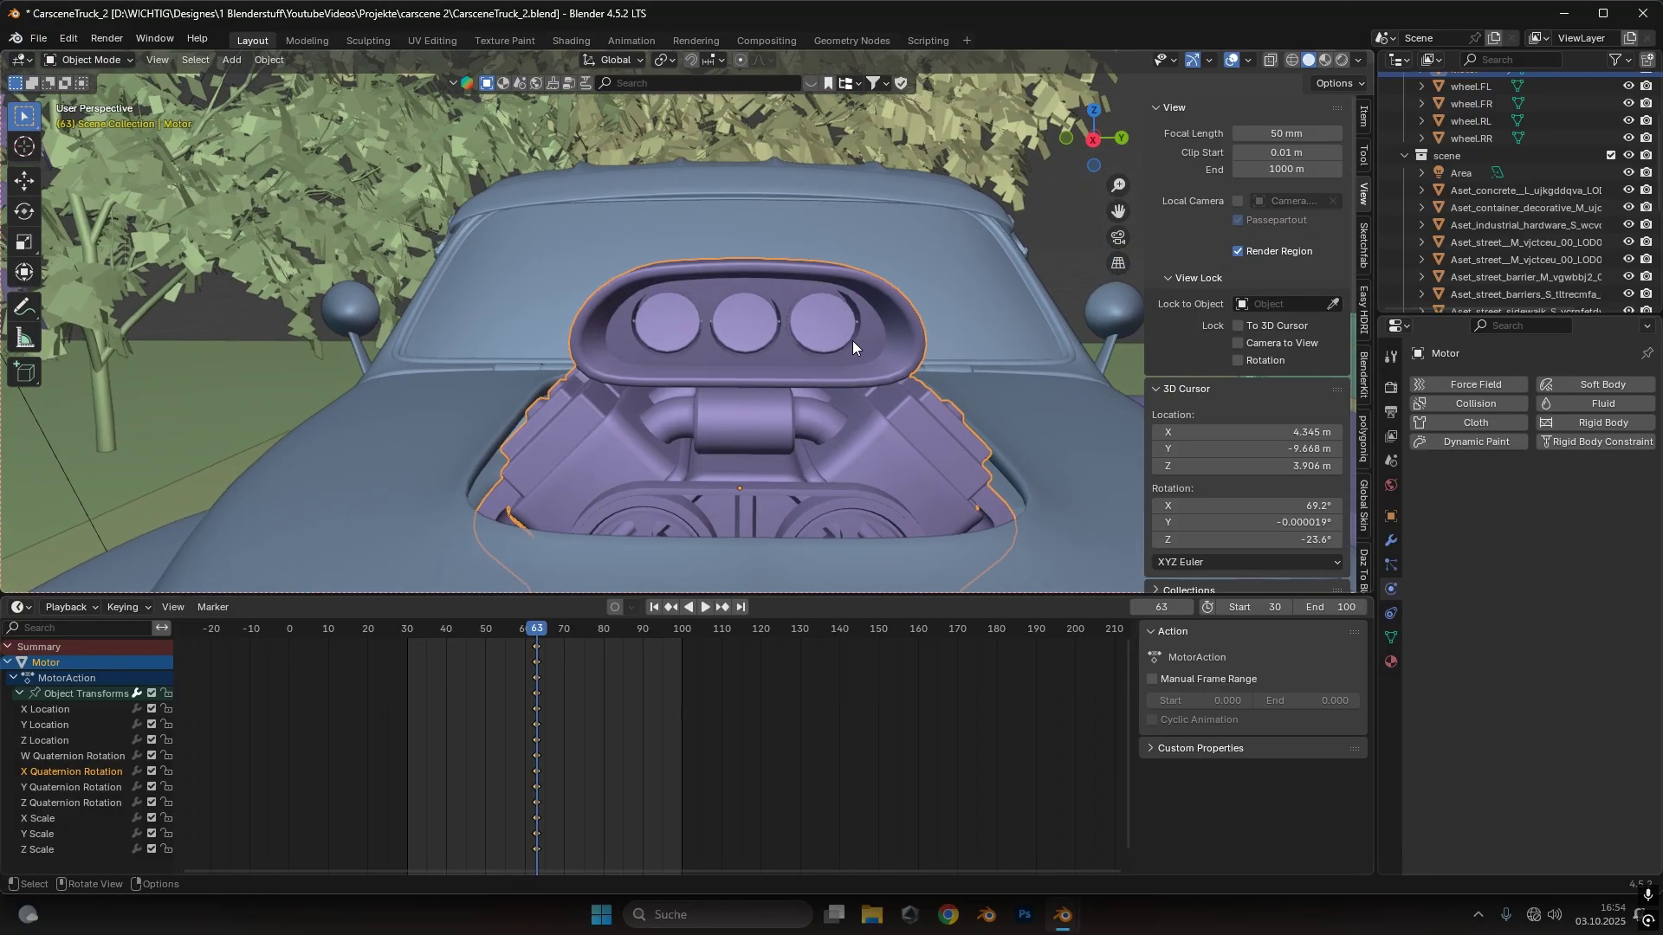
pyautogui.press('r')
pyautogui.press('x')
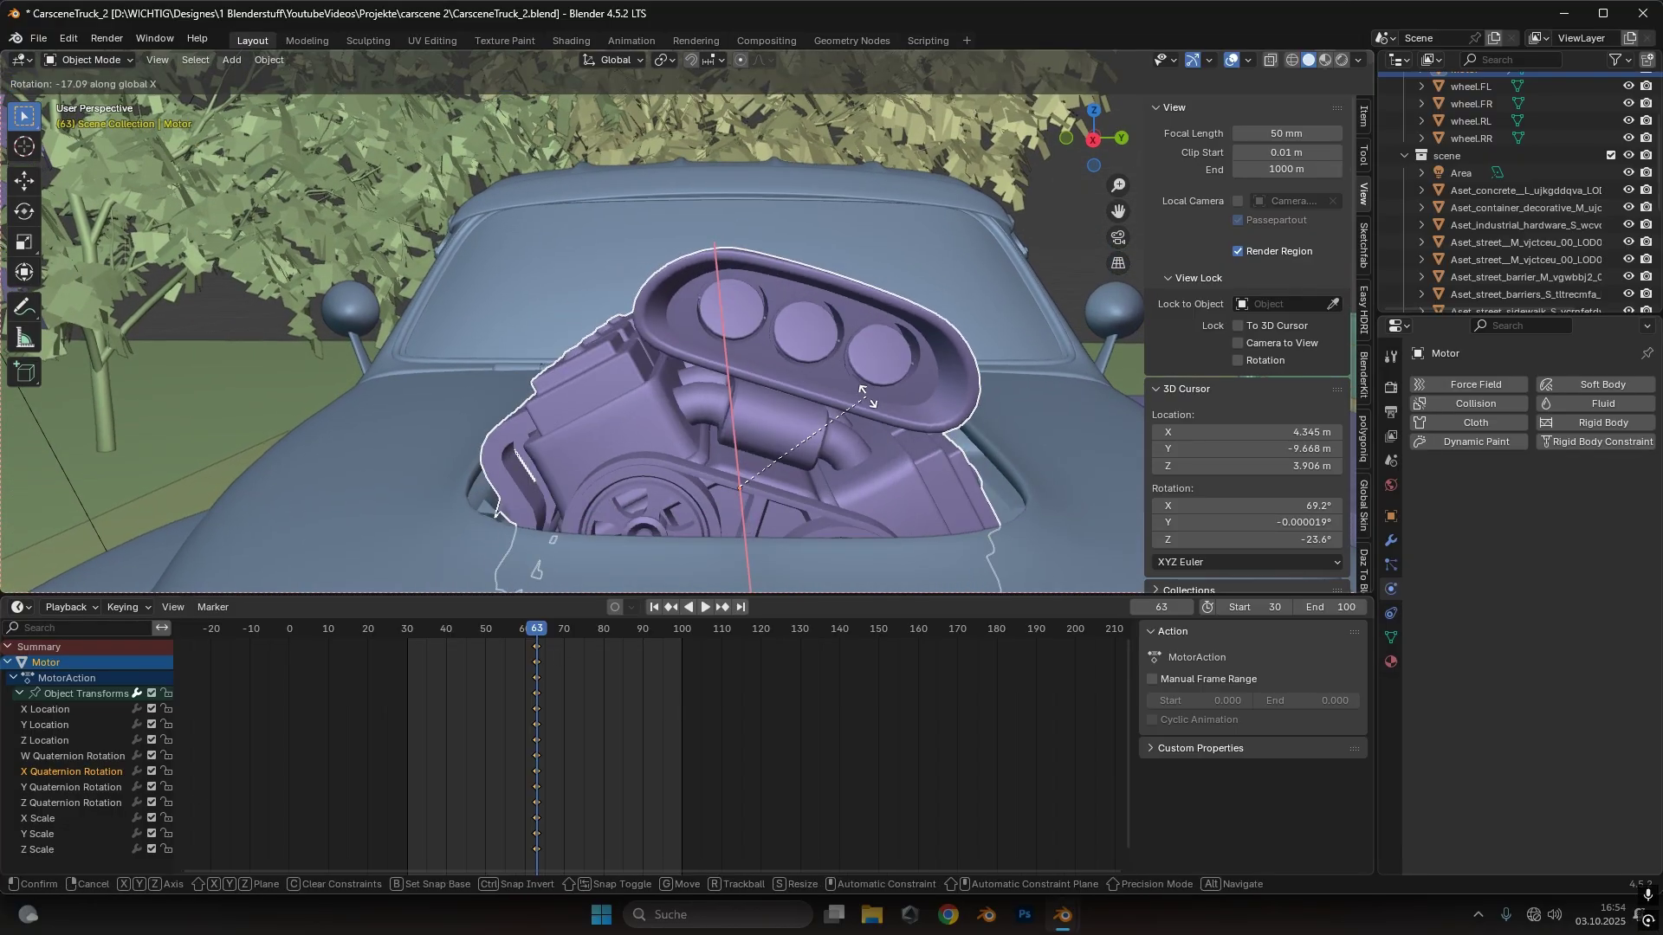
pyautogui.rightClick(925, 468)
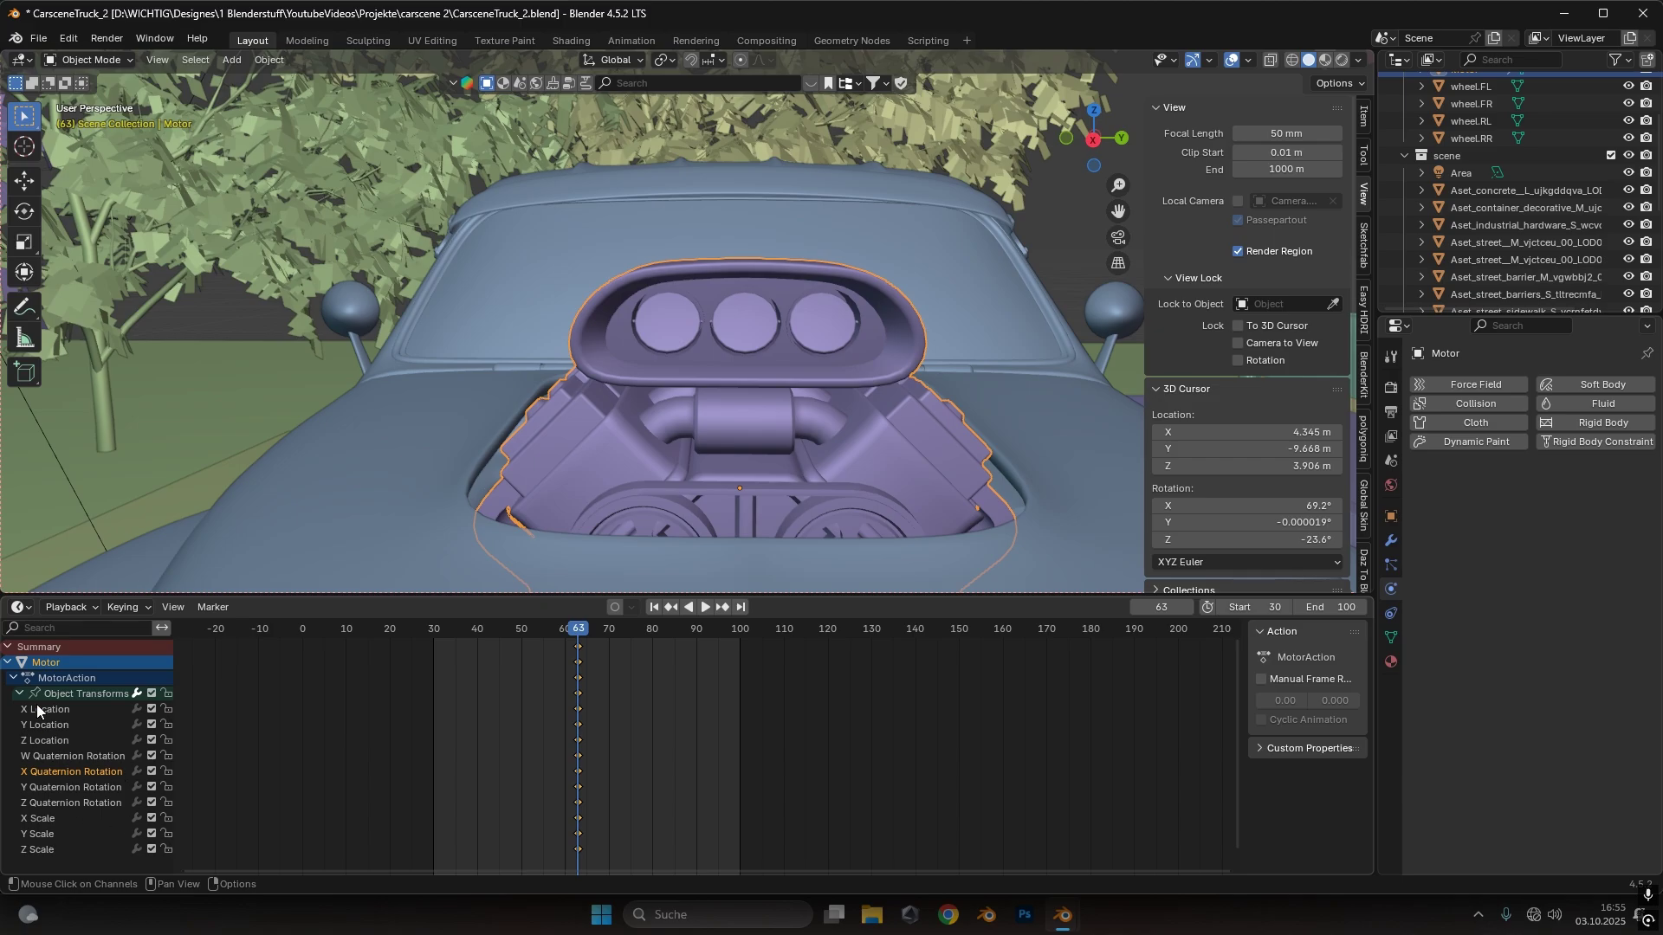
# Switch from the Timeline to the Graph Editor and hide every Motor curve except X Quaternion Rotation
pyautogui.click(20, 607)
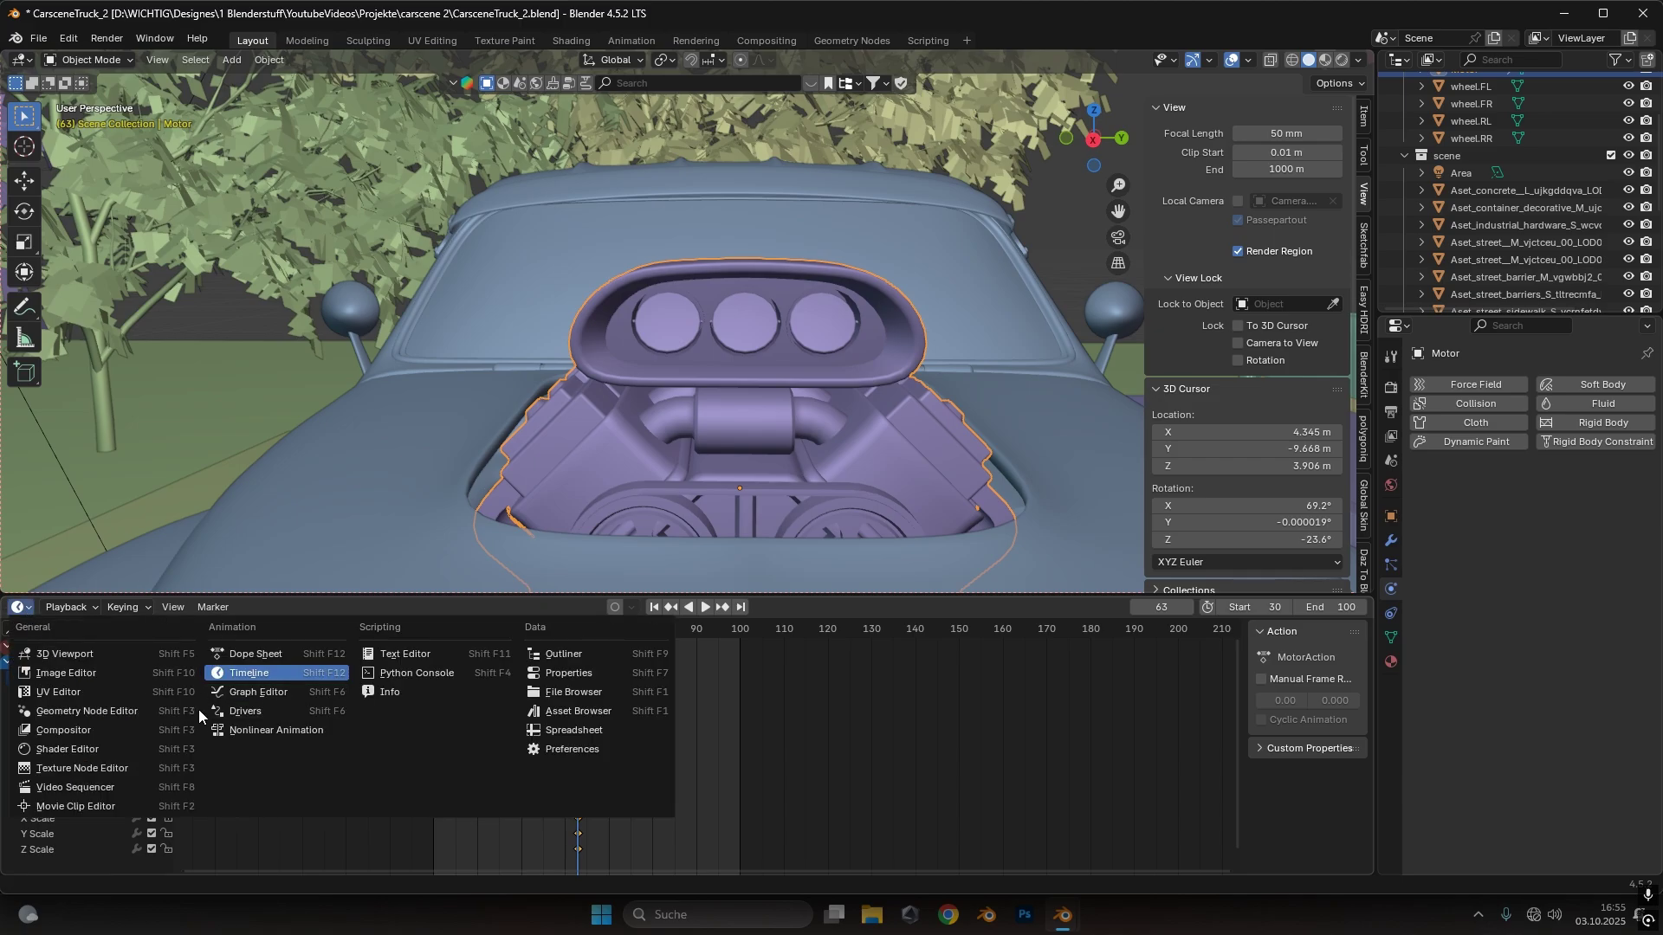
pyautogui.click(256, 692)
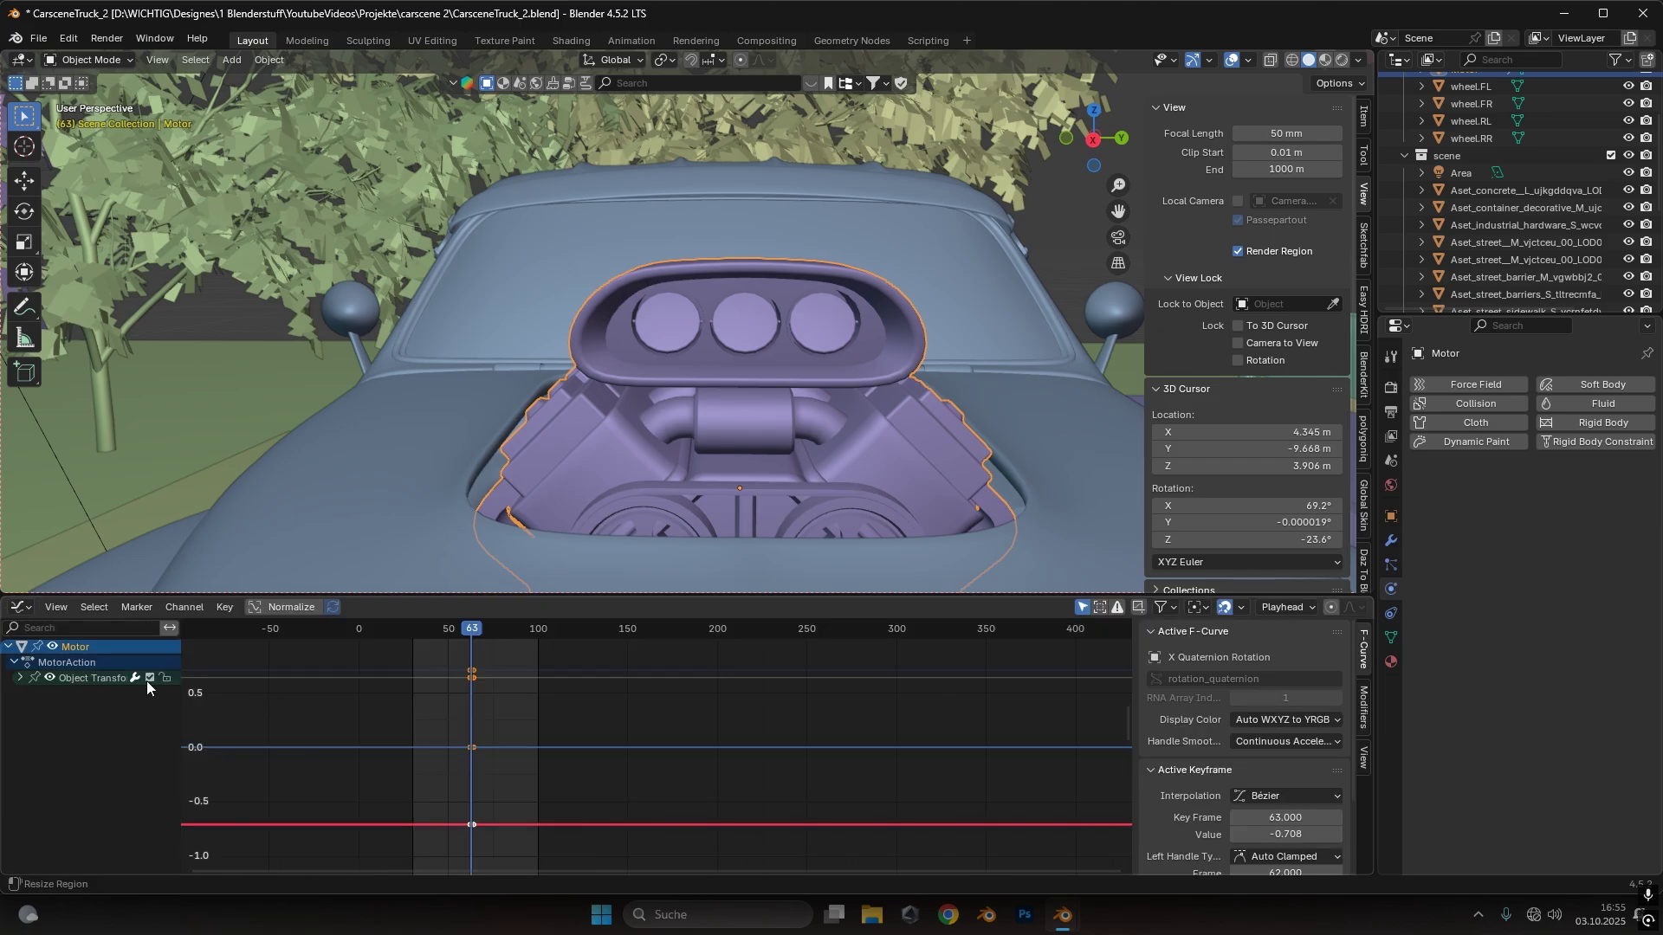
pyautogui.click(20, 678)
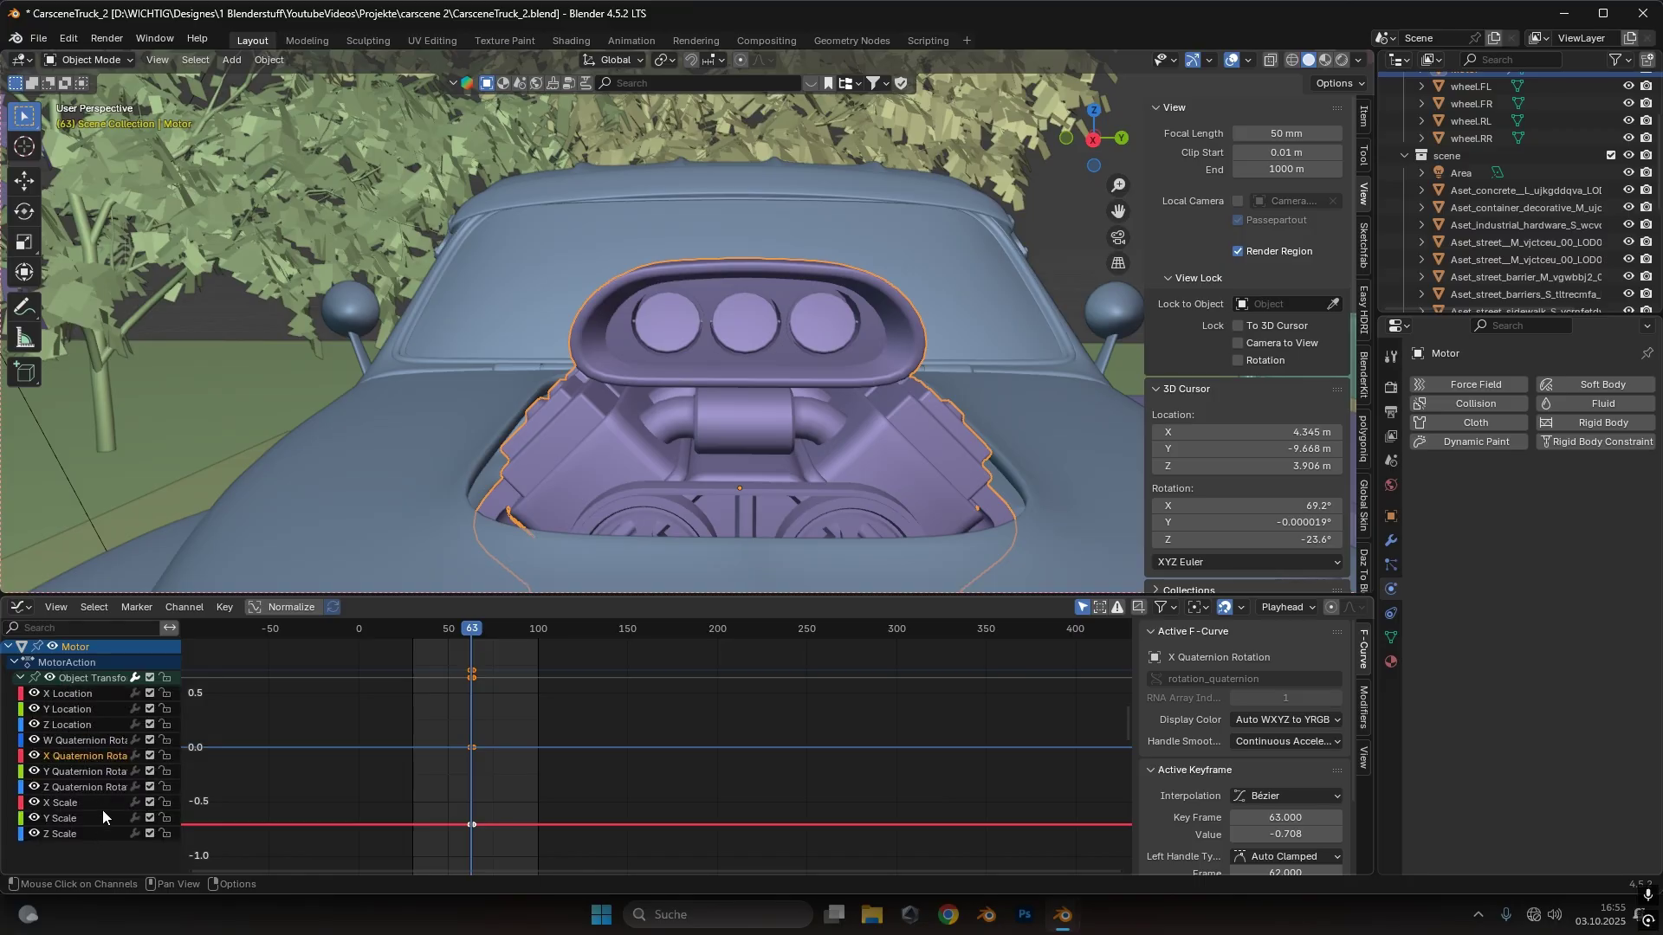
pyautogui.rightClick(83, 757)
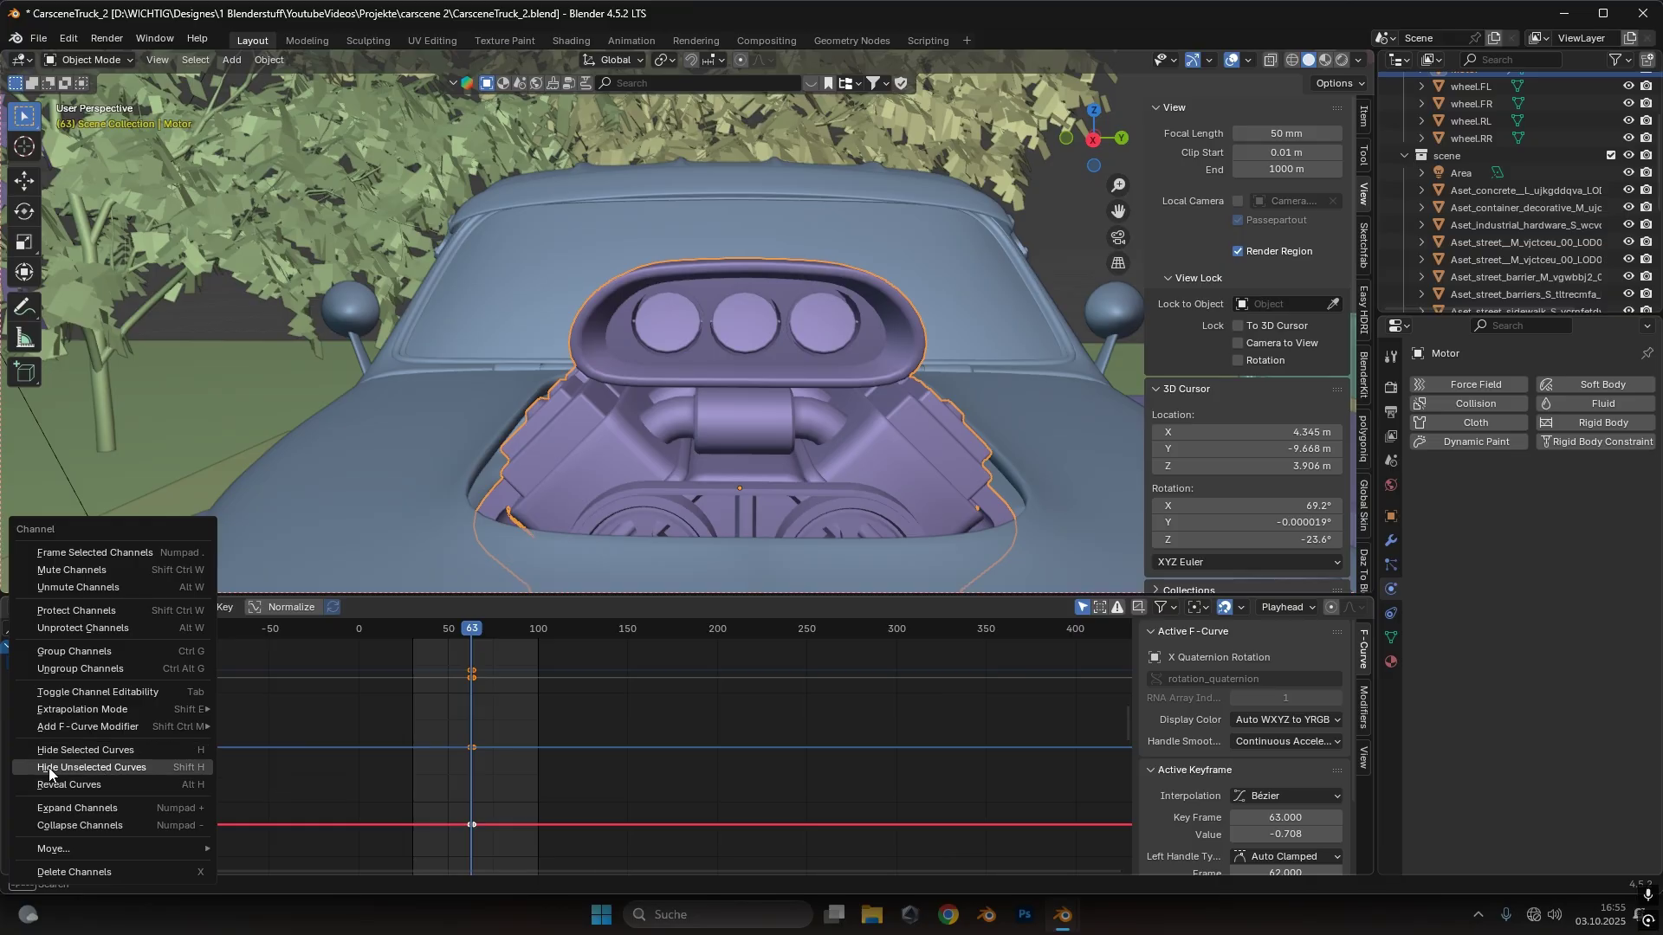
pyautogui.click(122, 769)
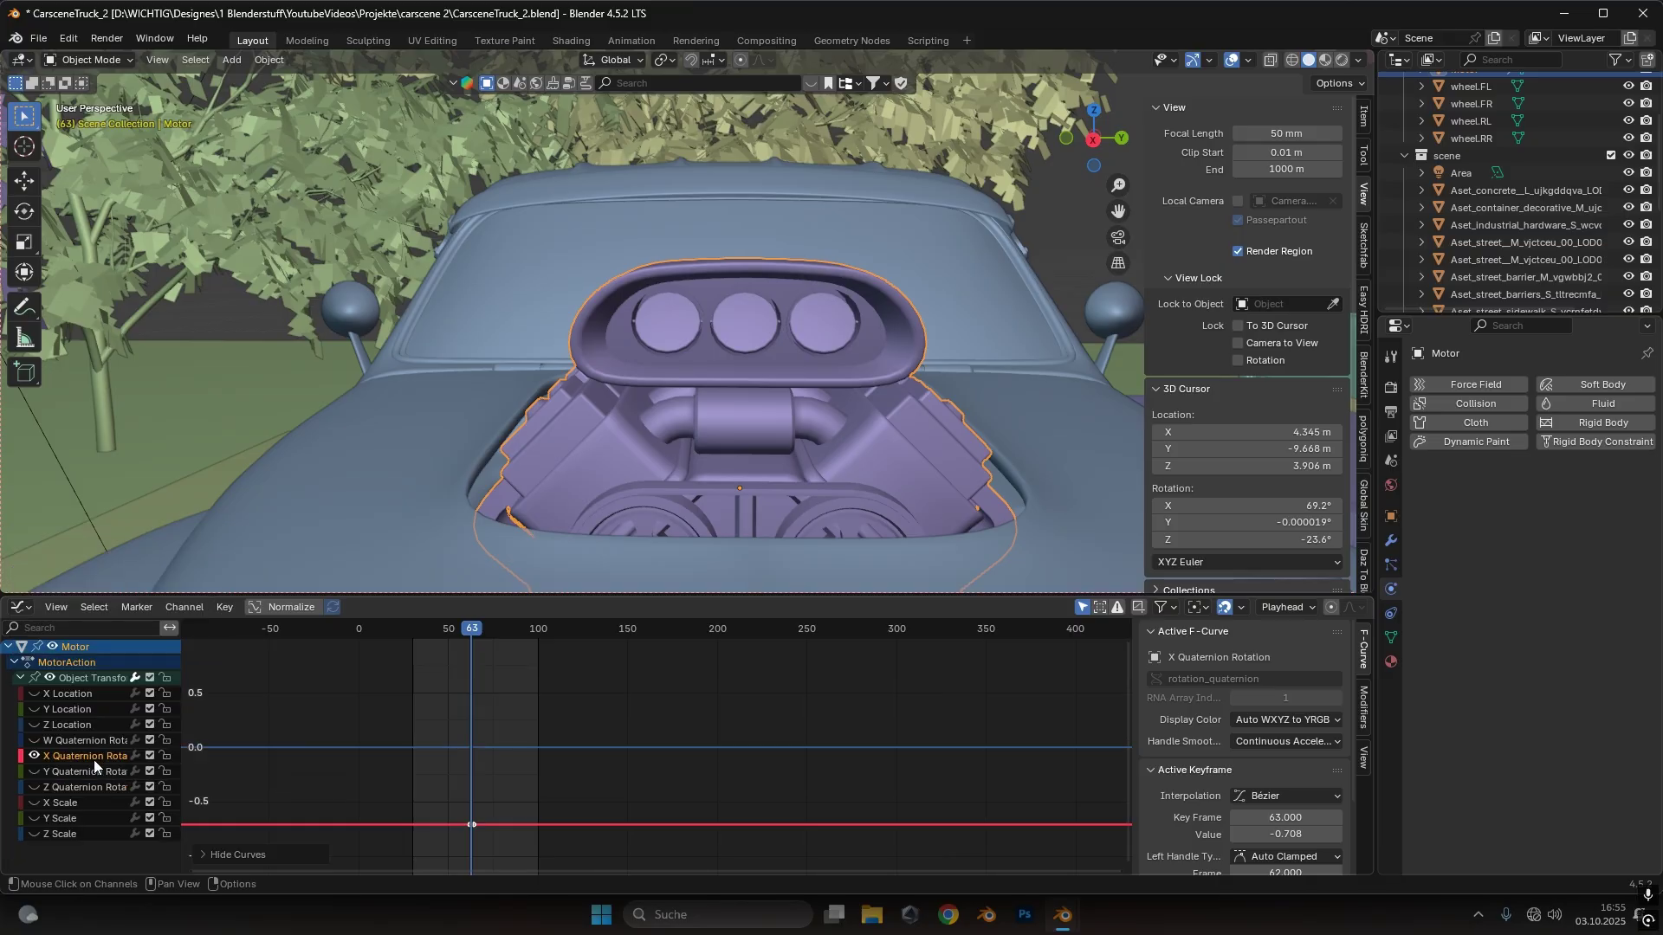
pyautogui.moveTo(513, 828); pyautogui.dragTo(567, 715, button='middle')
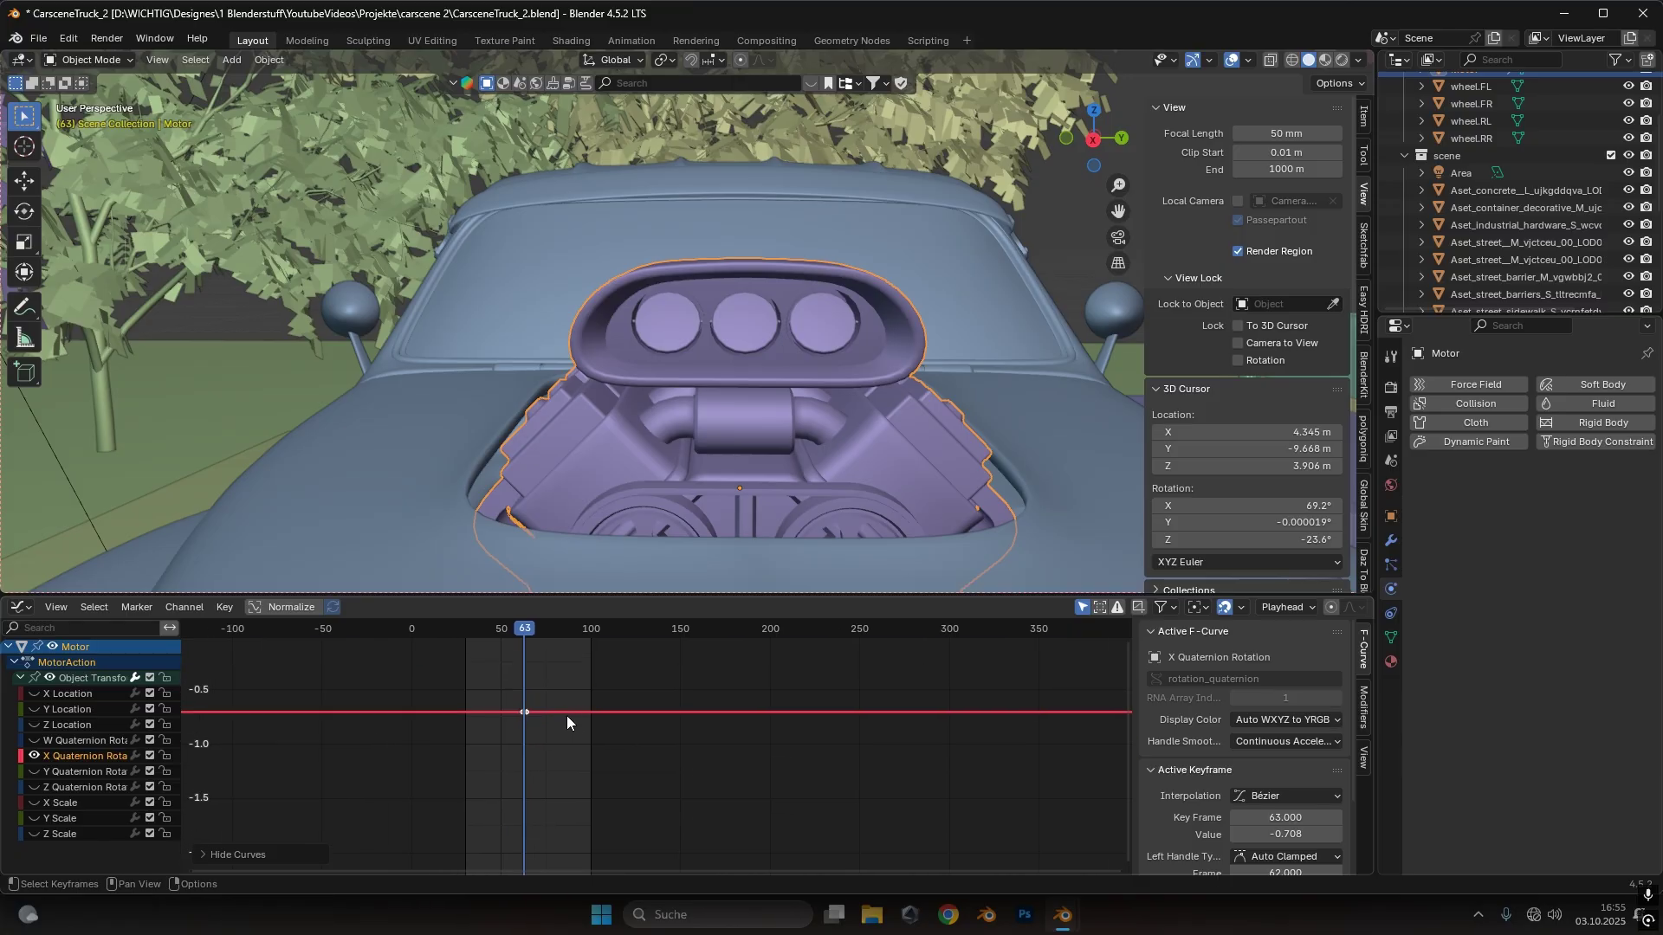
pyautogui.scroll(1, 480, 733)
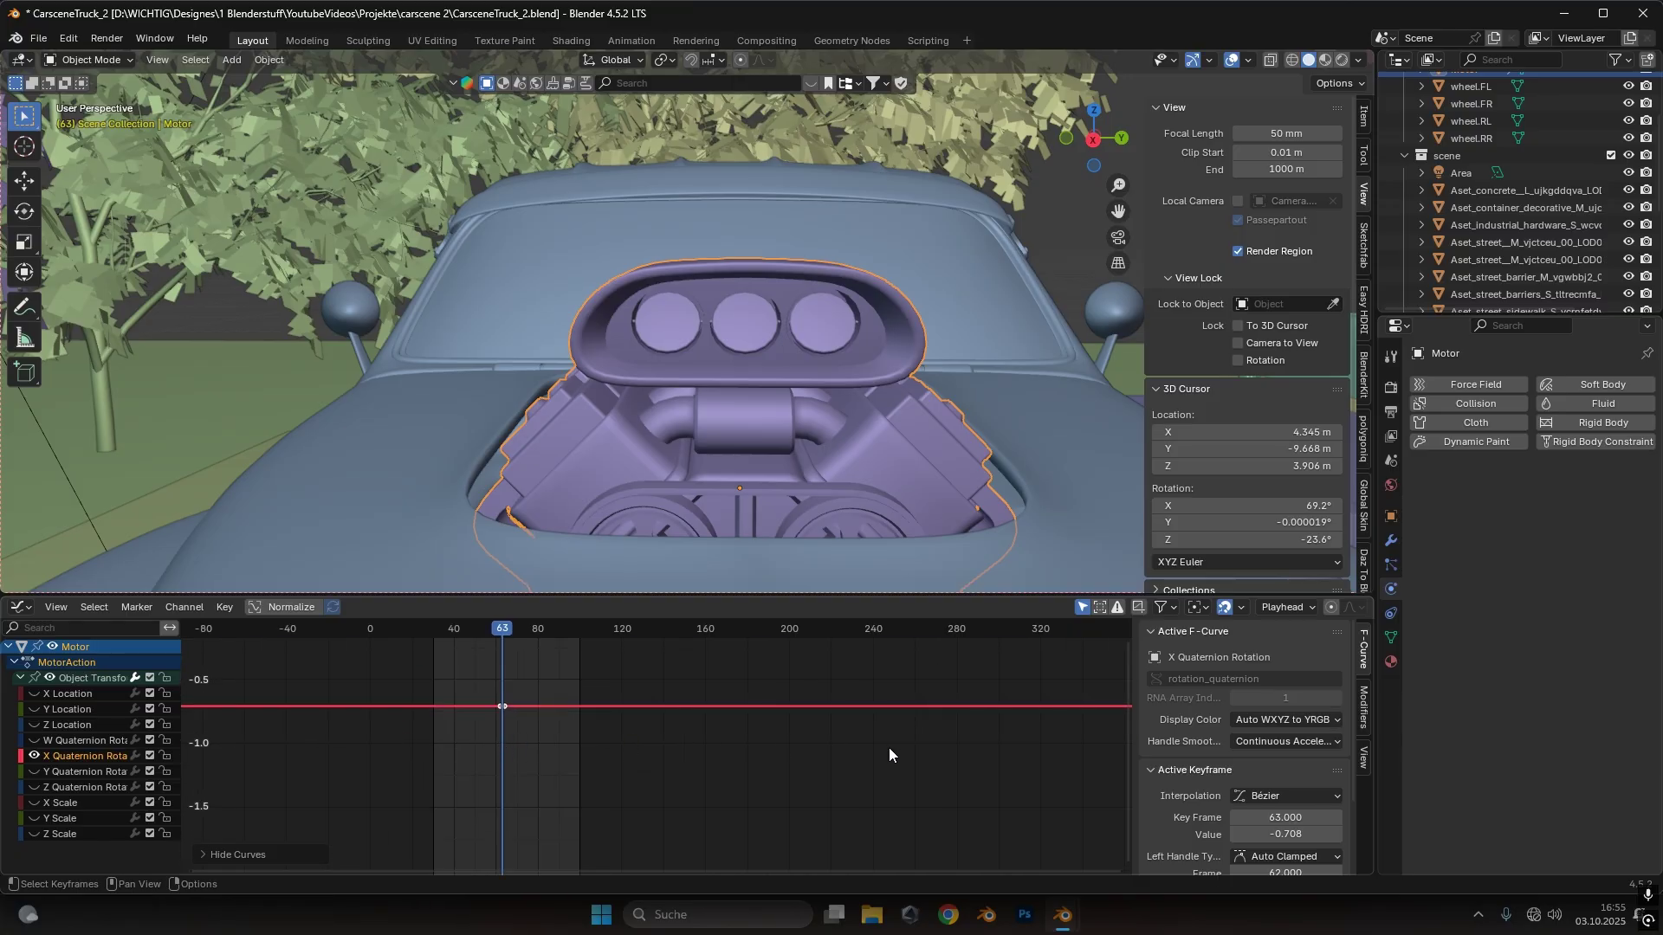
# Add a Noise modifier to the Motor's X Quaternion Rotation curve and preview the shaking
pyautogui.click(1363, 715)
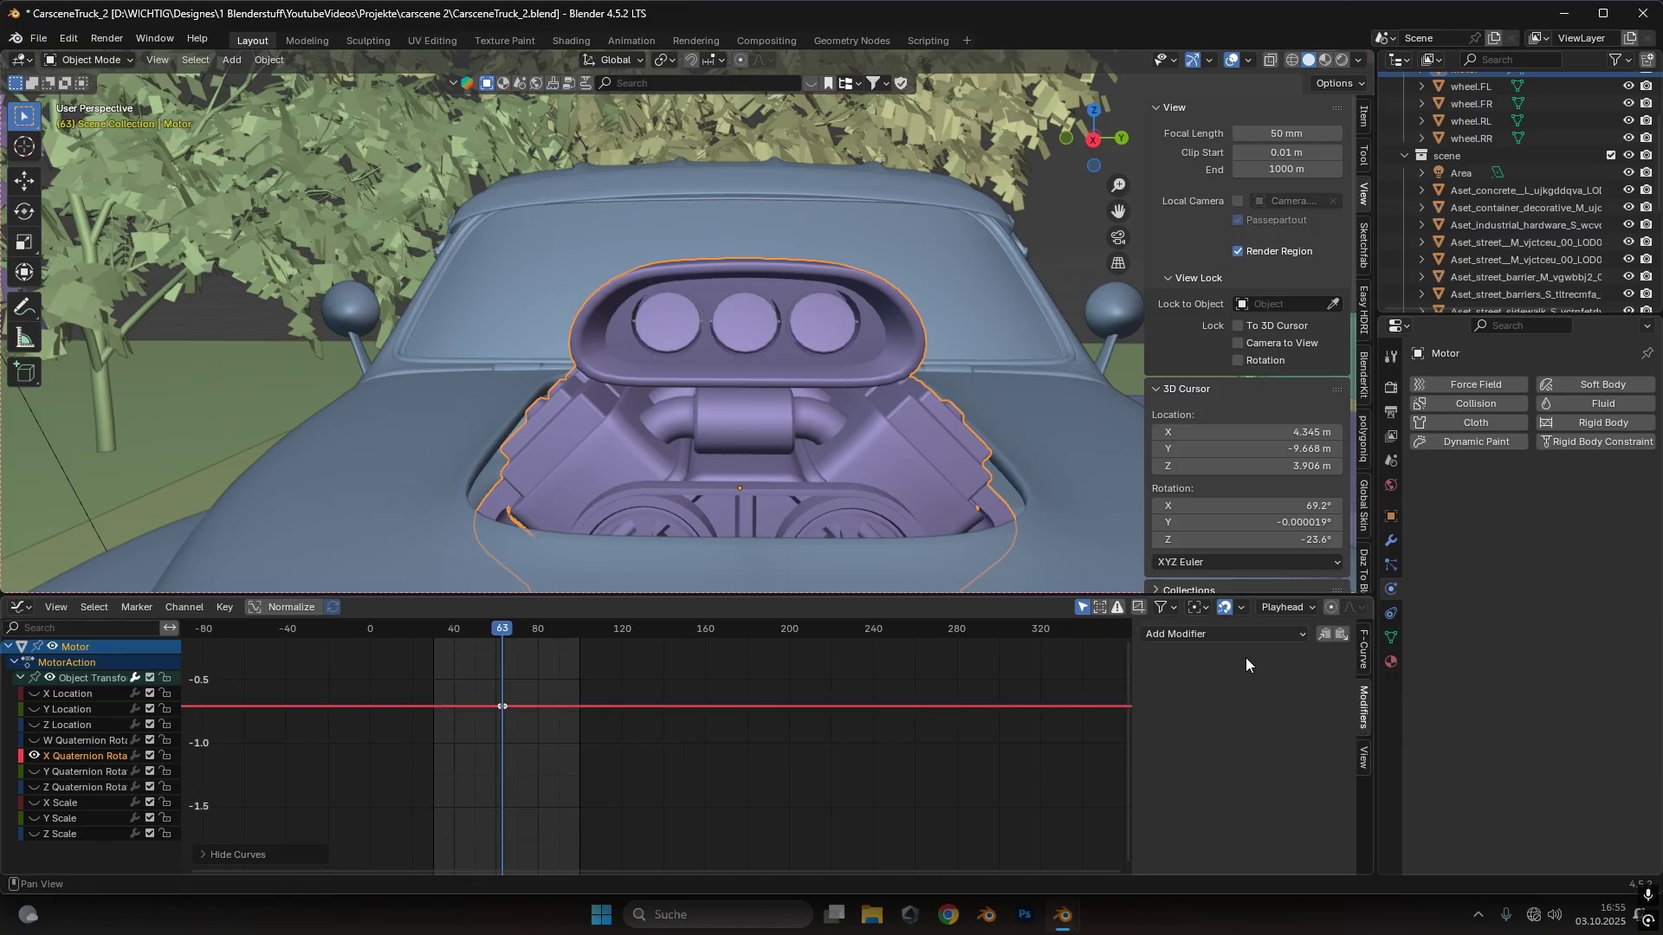
pyautogui.click(1213, 634)
pyautogui.click(1192, 727)
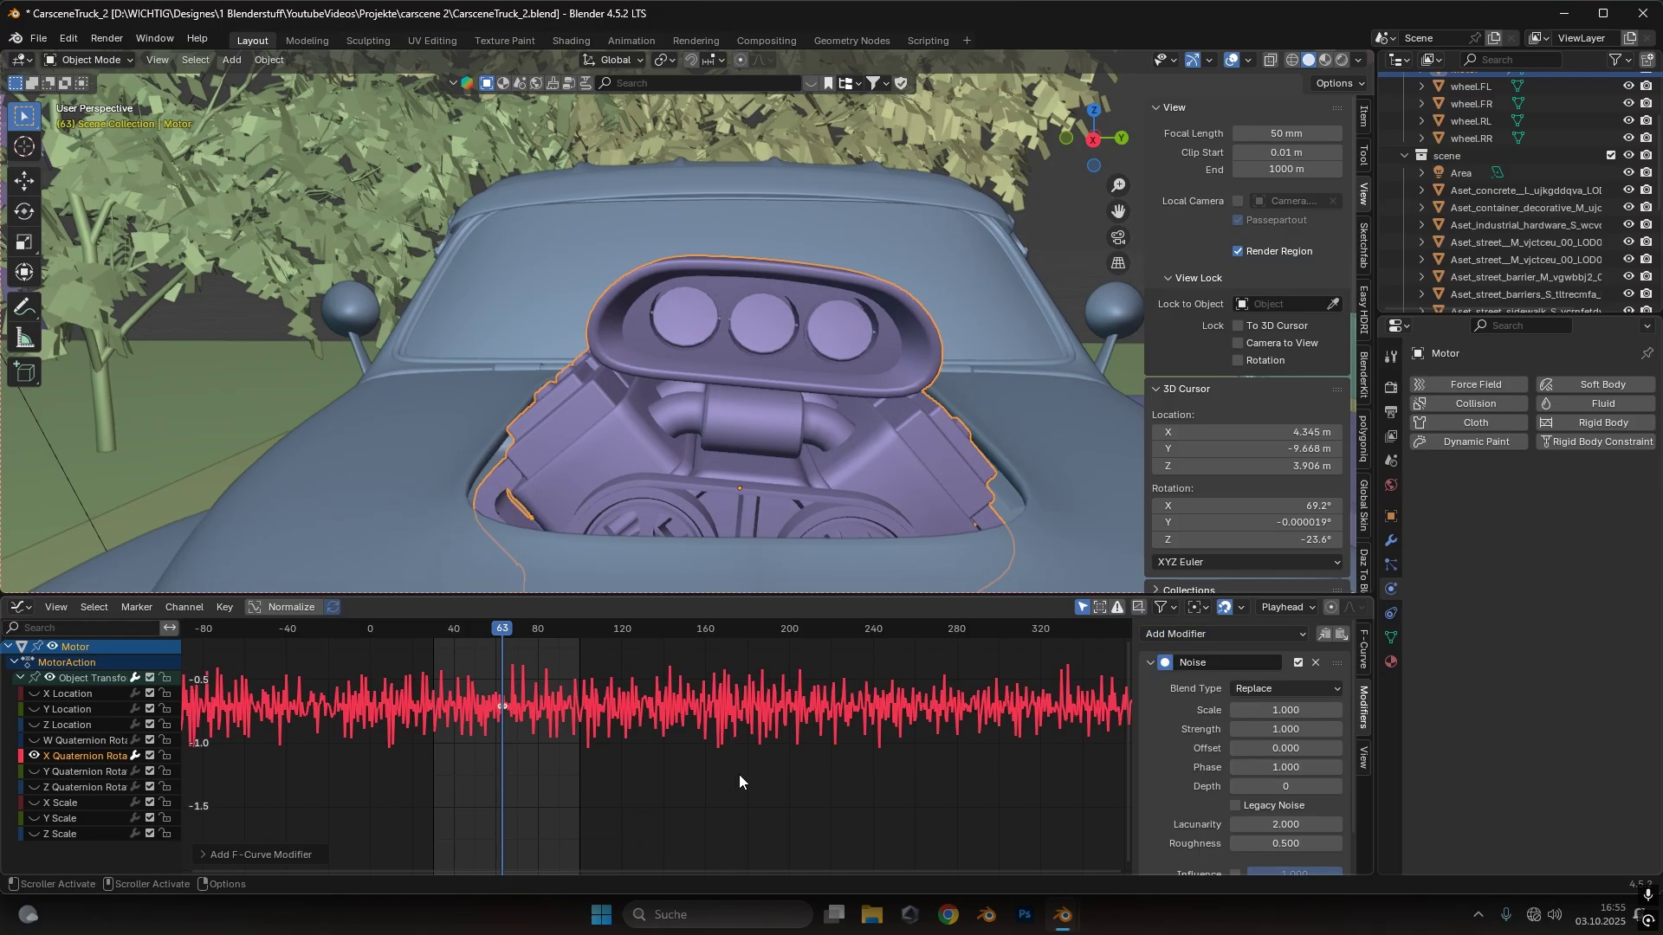
pyautogui.scroll(2, 556, 704)
pyautogui.moveTo(402, 637); pyautogui.dragTo(367, 637)
pyautogui.press('space')
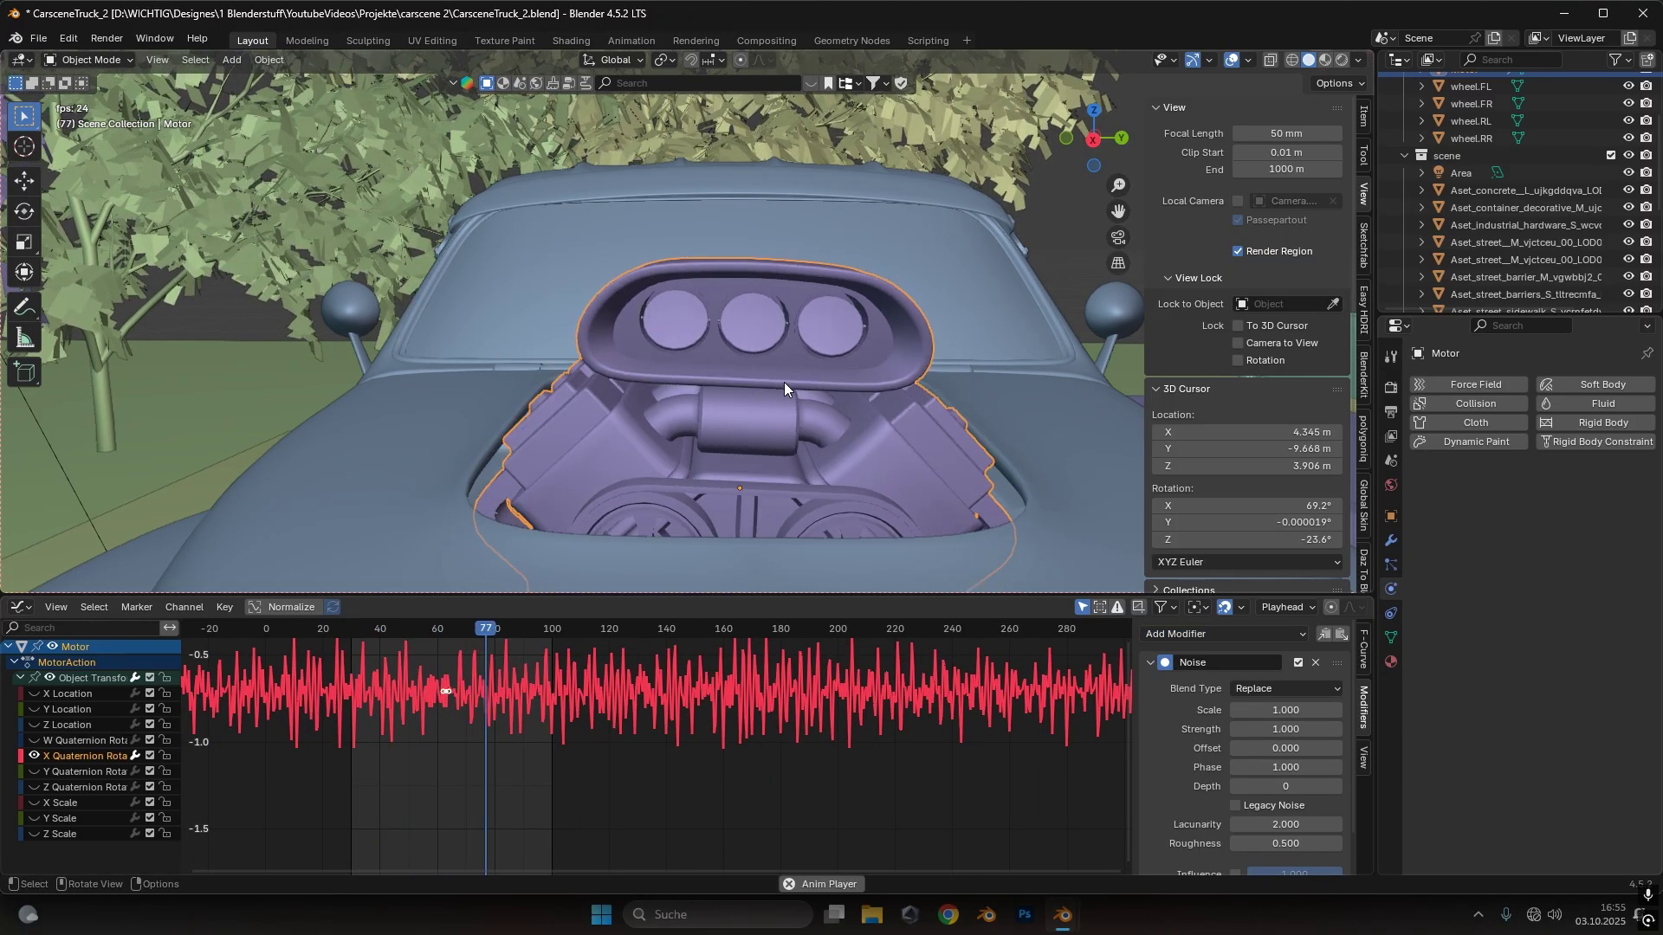
pyautogui.press('space')
# Set the Noise modifier's scale to -1.5 and strength to 0.1, and preview the motion
pyautogui.moveTo(1304, 708); pyautogui.dragTo(1249, 708)
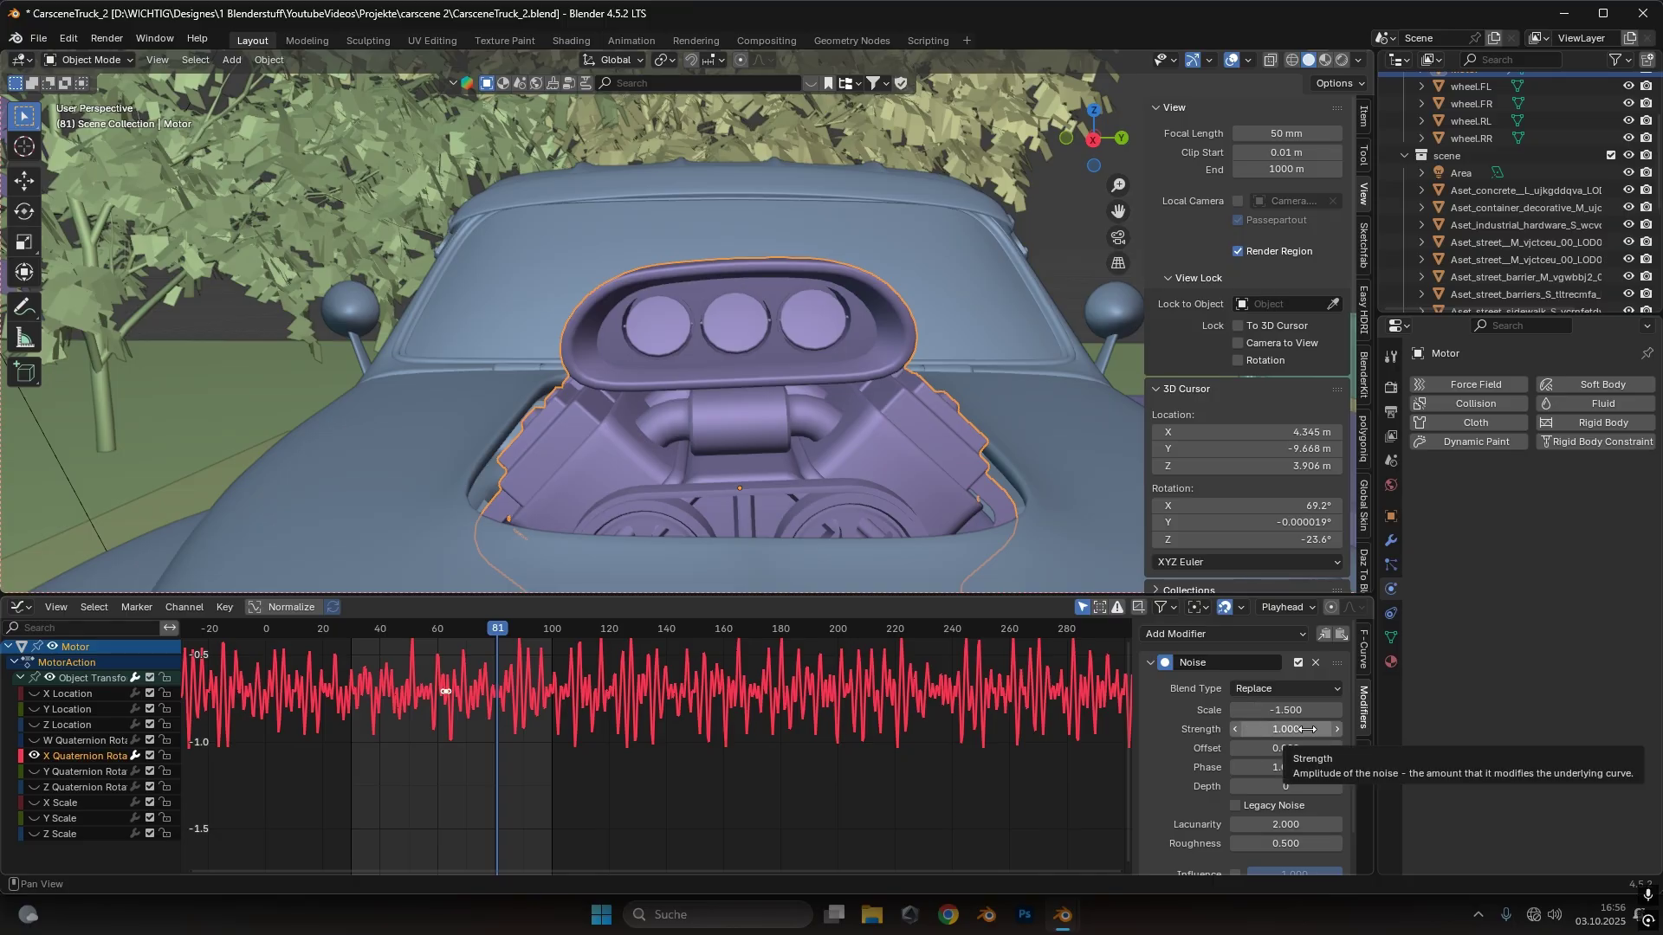
pyautogui.moveTo(1308, 729)
pyautogui.mouseDown()
pyautogui.moveTo(1264, 729)
pyautogui.moveTo(1308, 729)
pyautogui.mouseUp()
pyautogui.click(1308, 729)
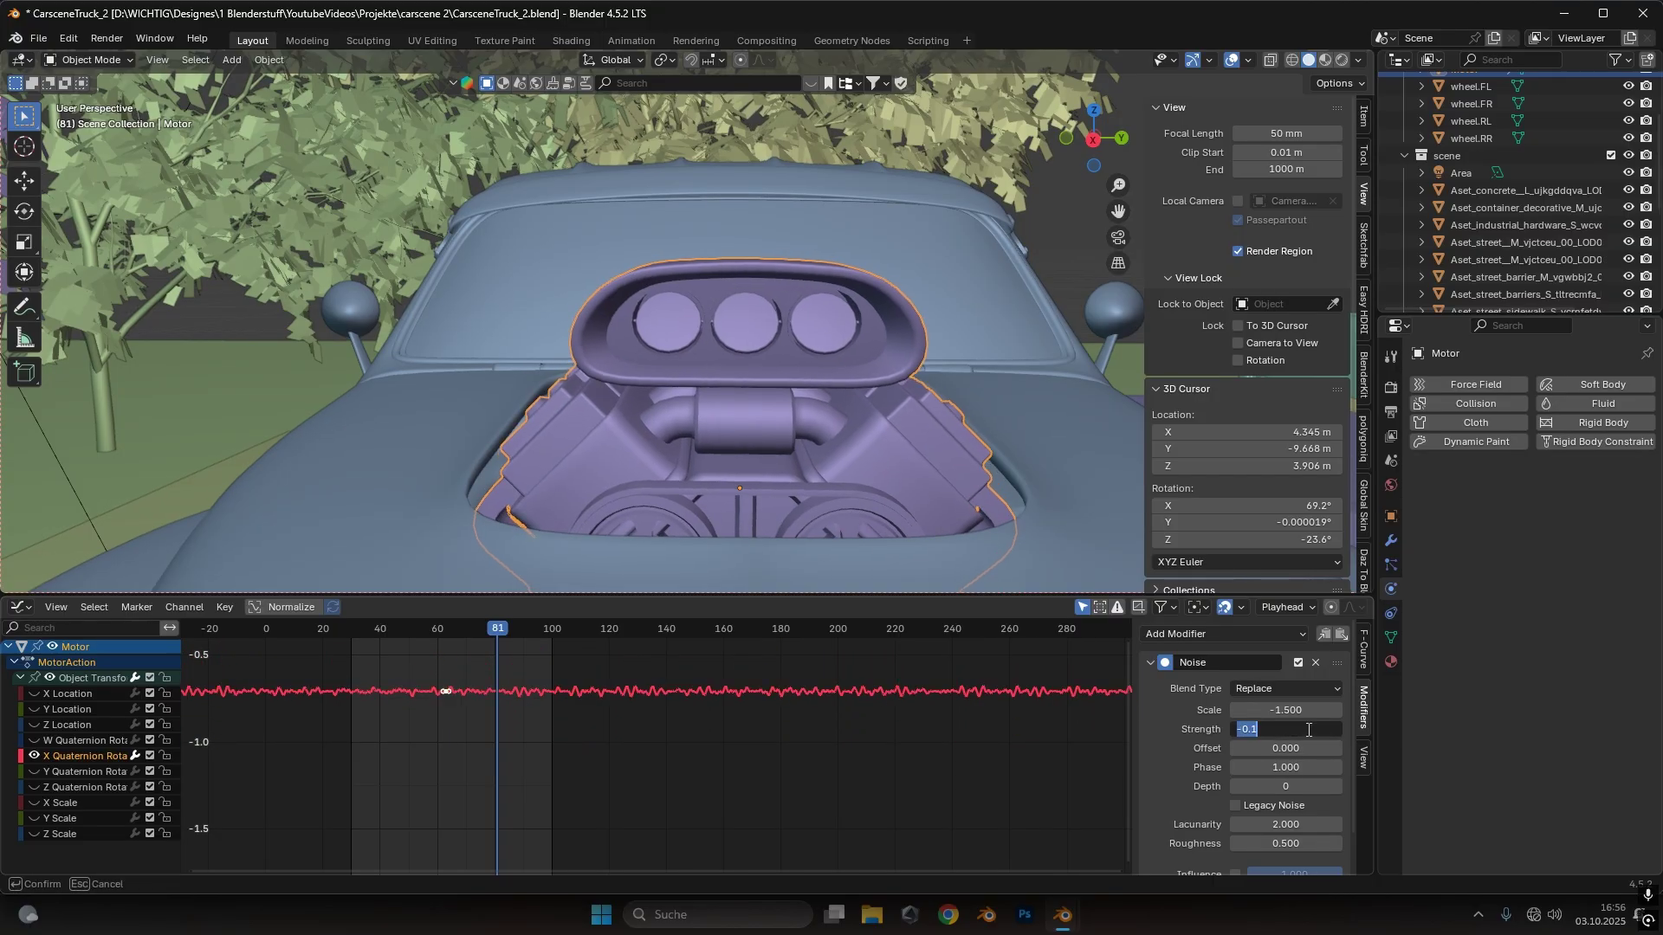
pyautogui.write('-.1')
pyautogui.press('Return')
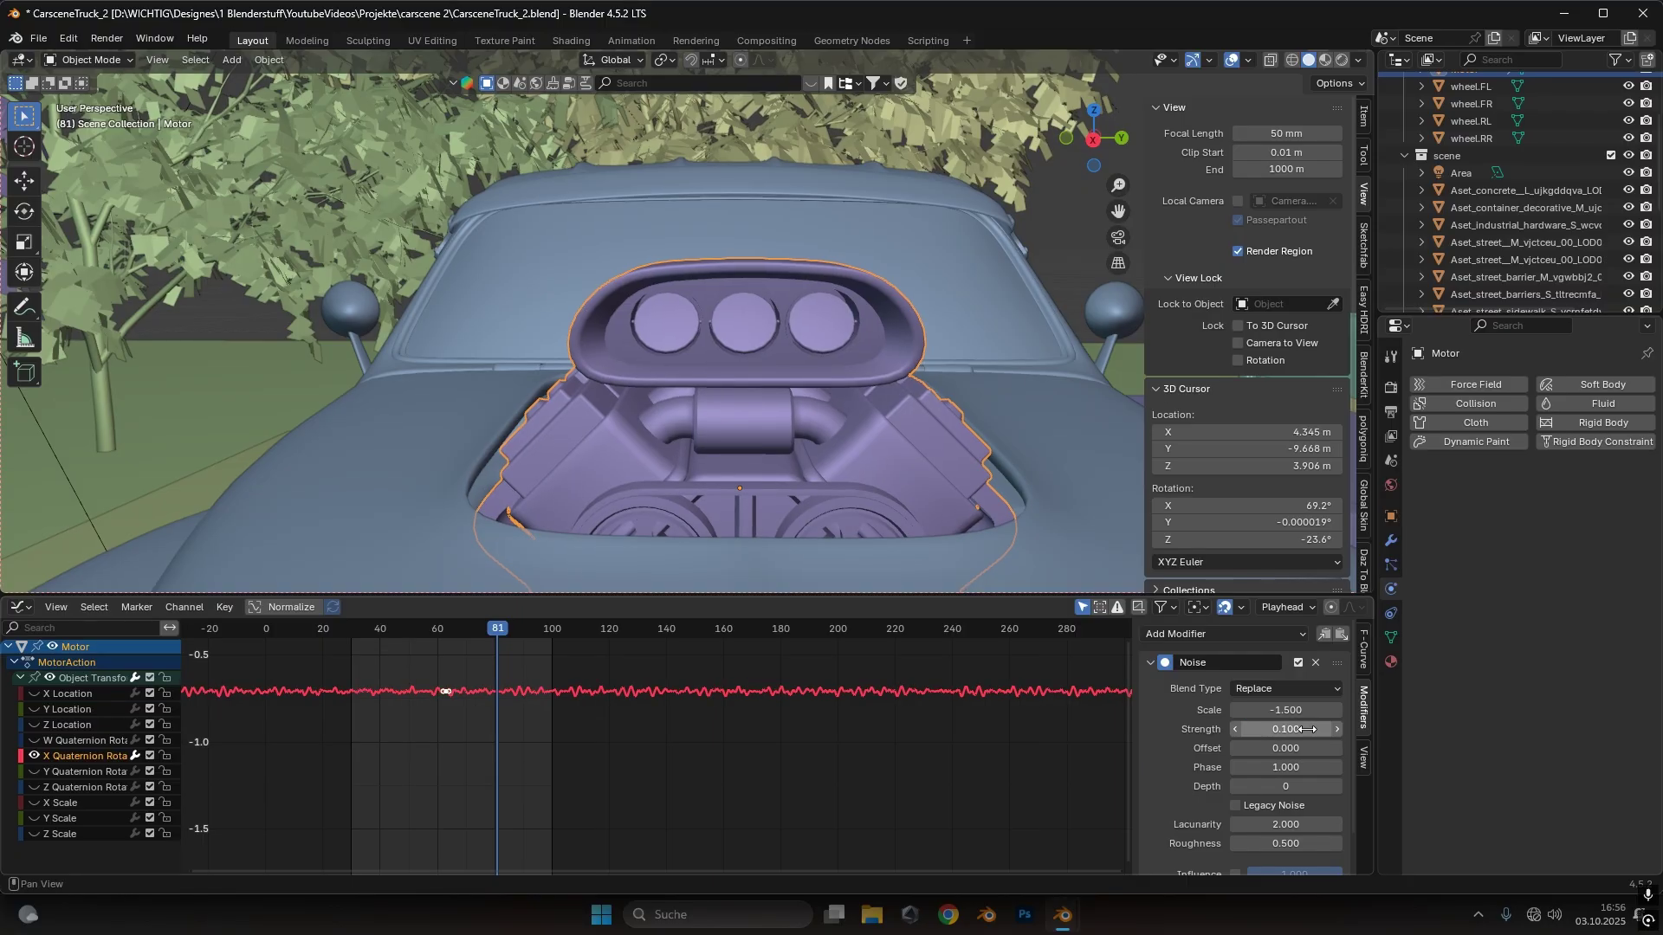
pyautogui.click(372, 631)
pyautogui.press('space')
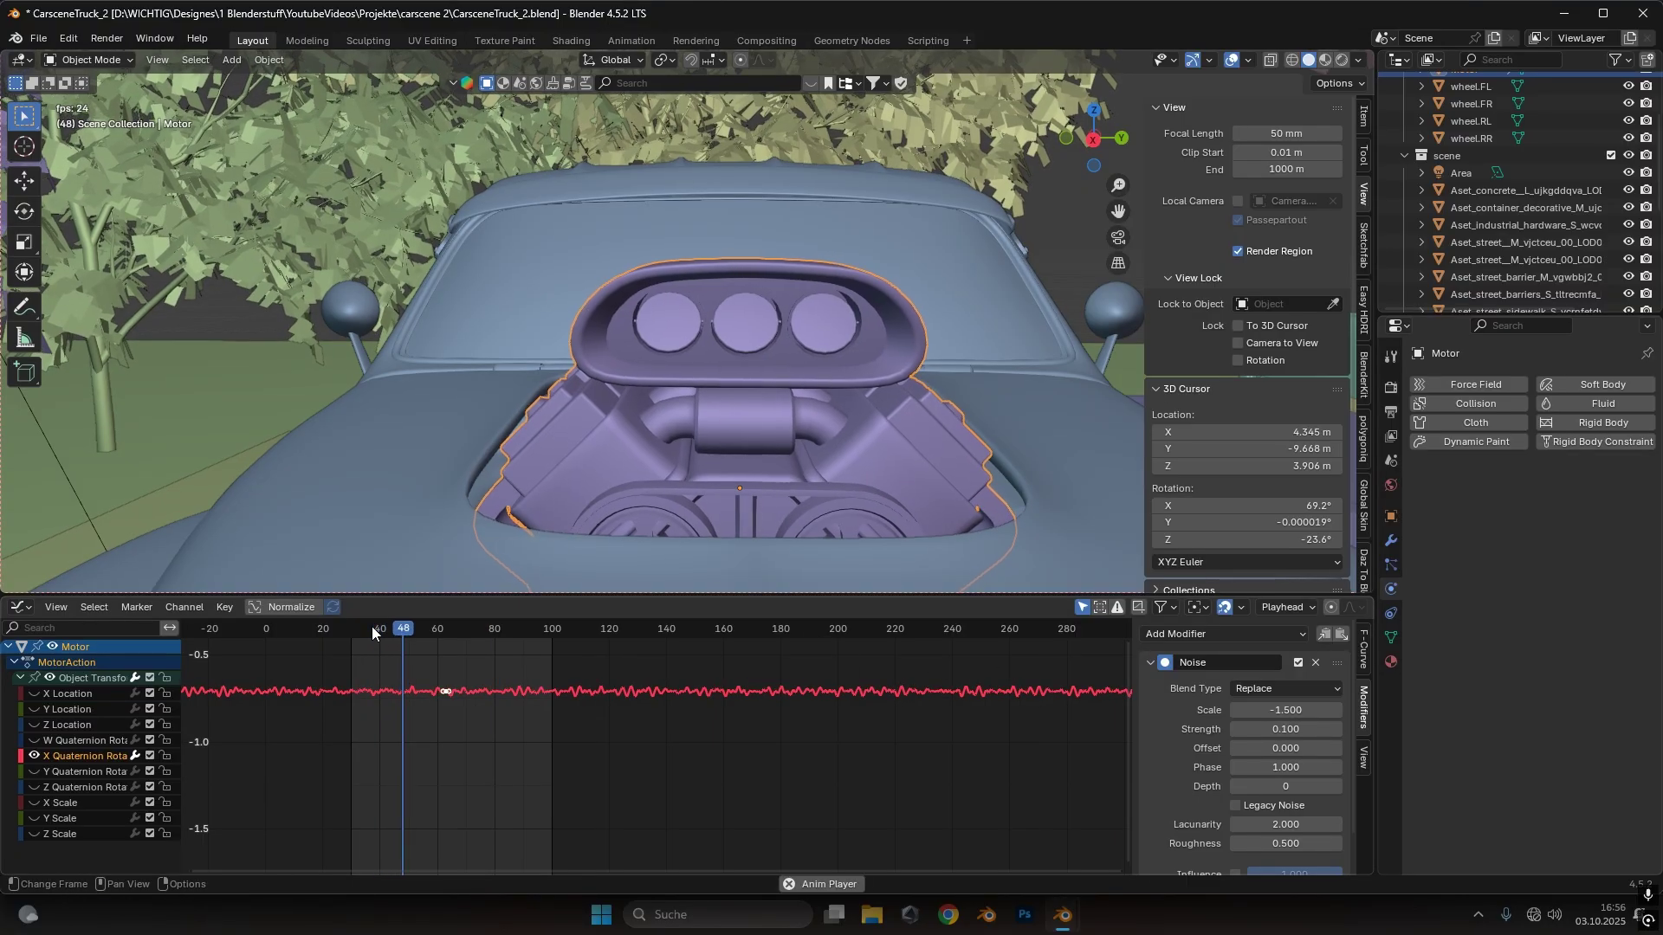
pyautogui.press('space')
# Set the Noise modifier's strength to 0.05 and preview the Motor's wiggle from an angled view
pyautogui.click(1270, 729)
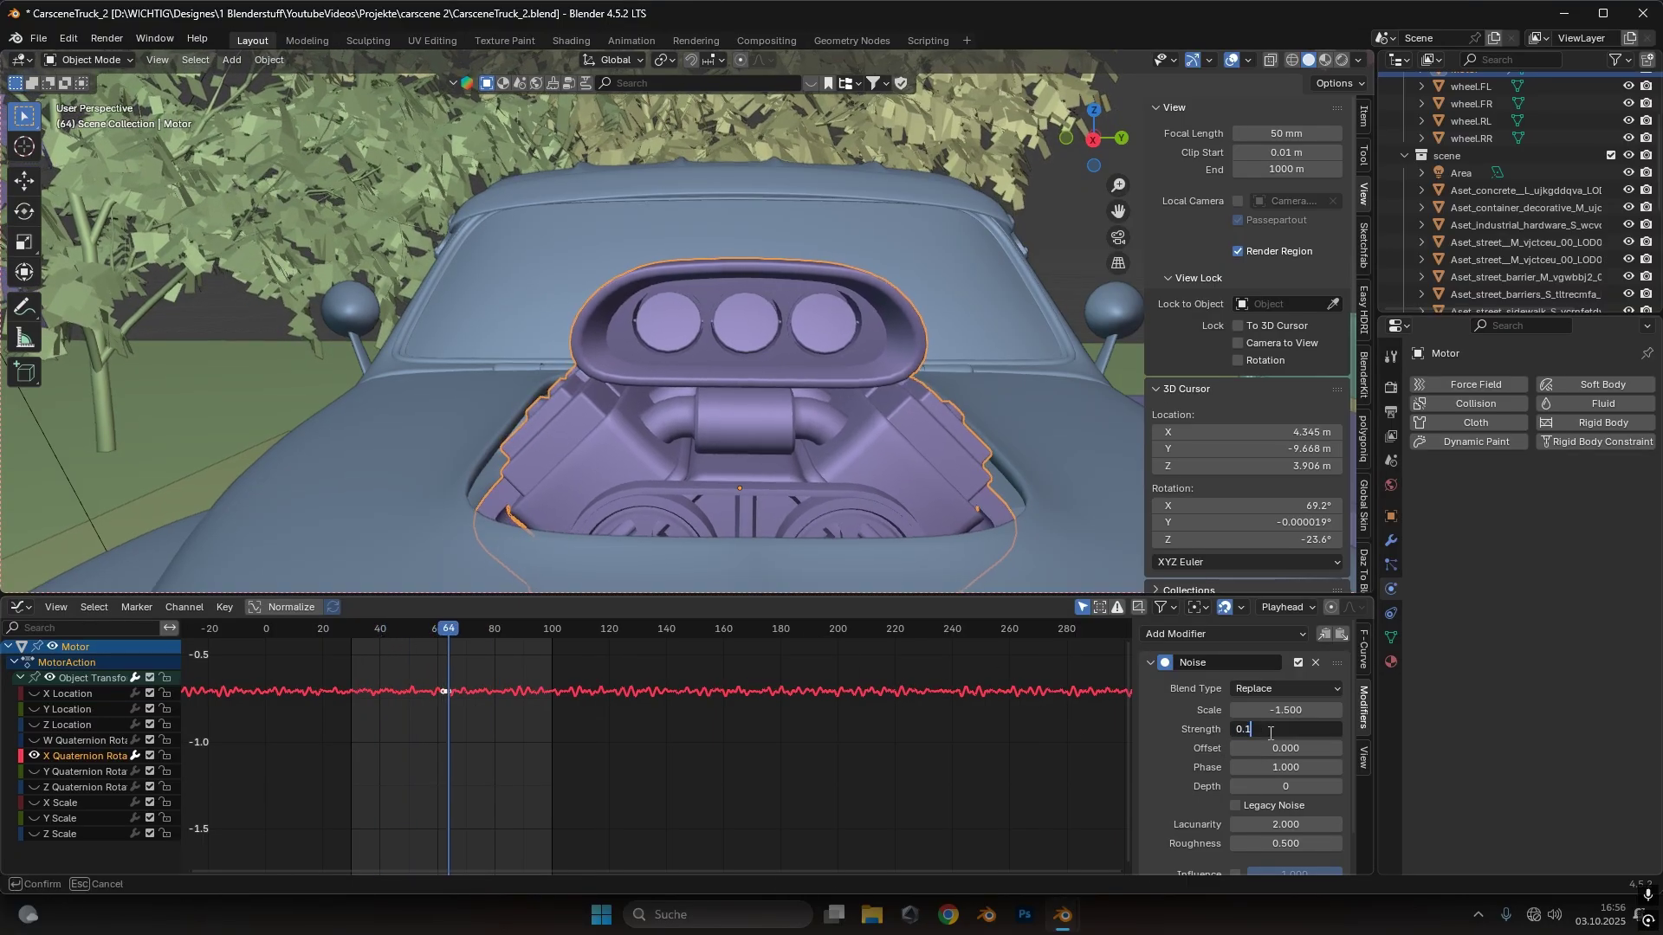
pyautogui.write('0.05')
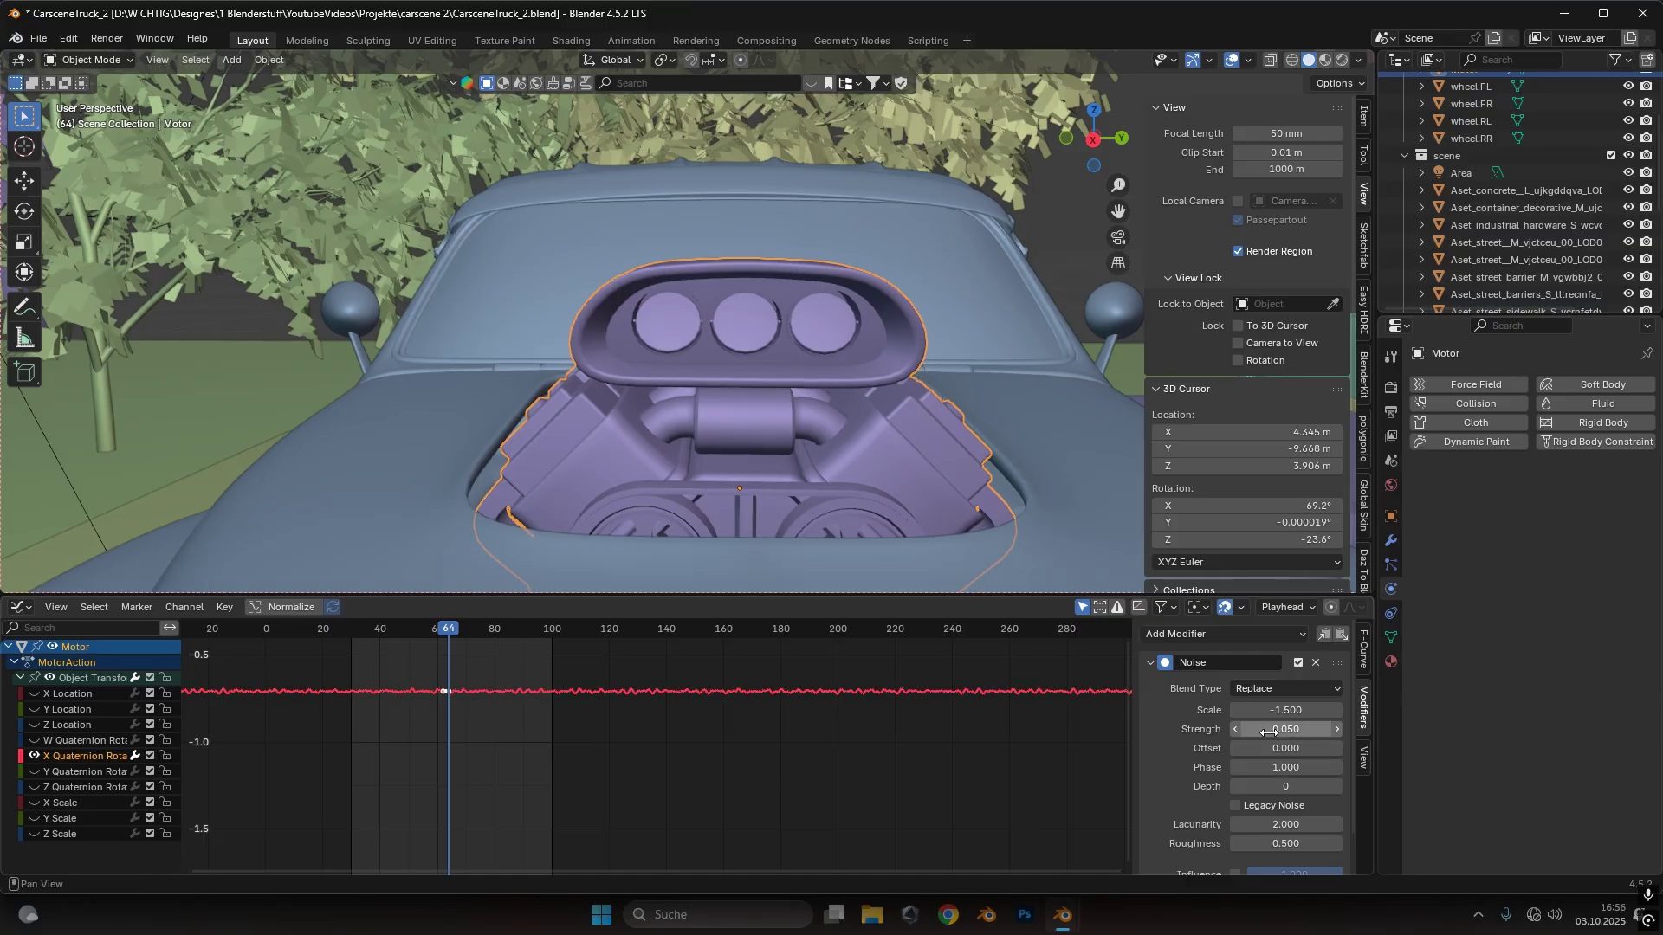
pyautogui.press('Return')
pyautogui.scroll(2, 581, 703)
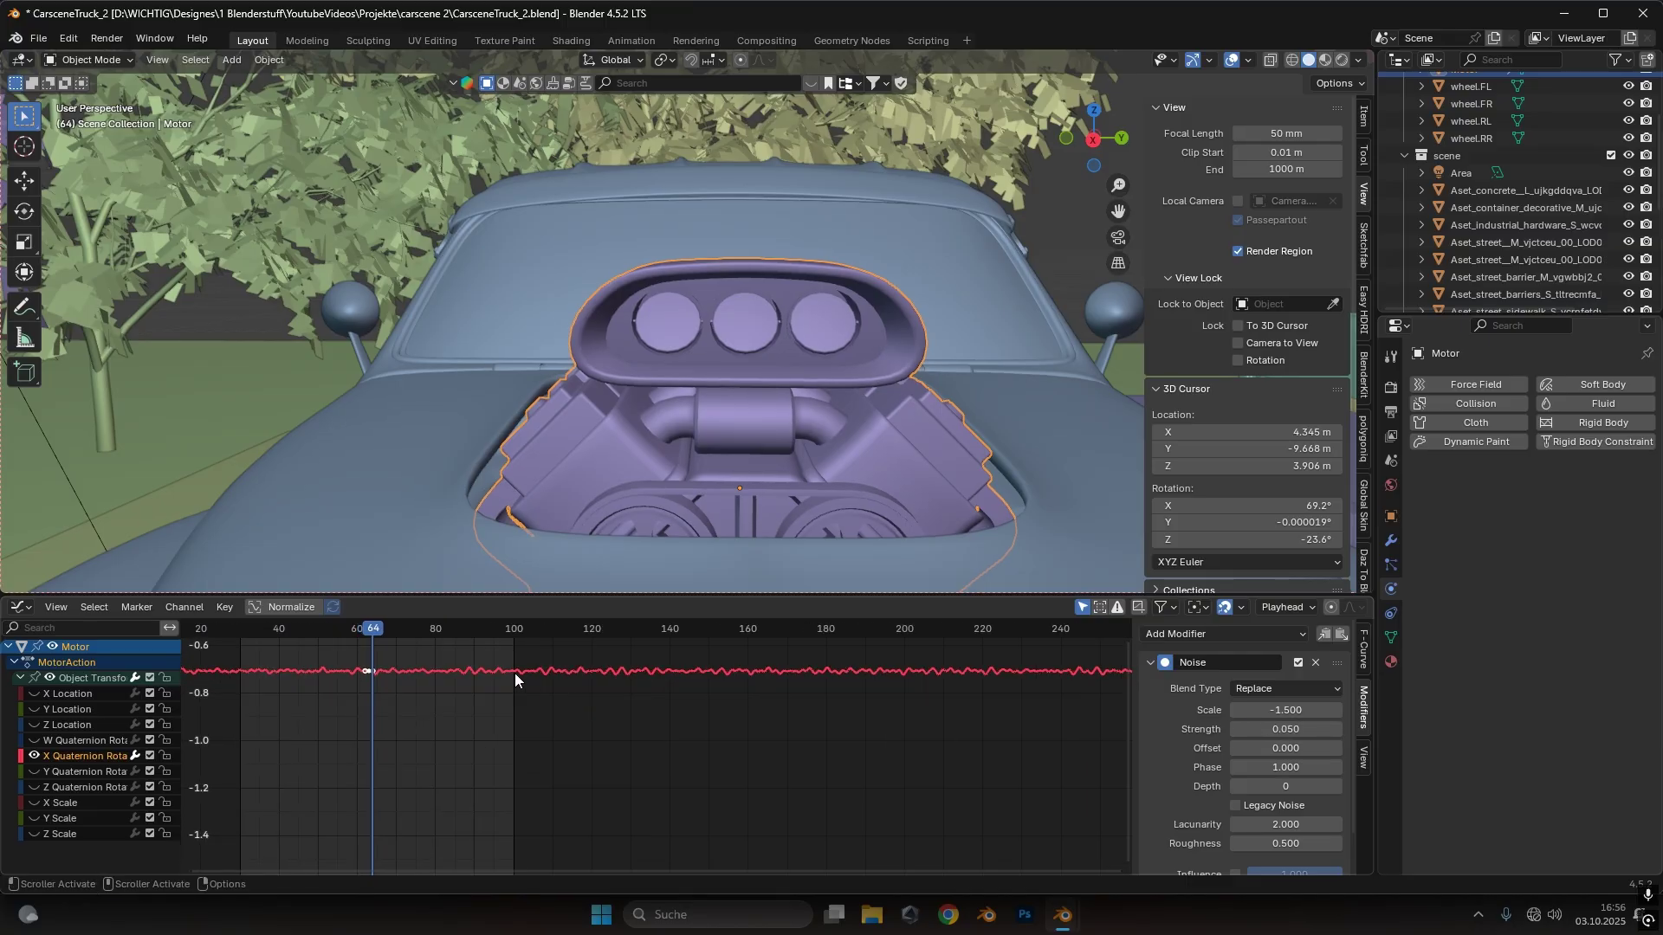
pyautogui.moveTo(514, 672); pyautogui.dragTo(559, 694, button='middle')
pyautogui.click(362, 631)
pyautogui.press('space')
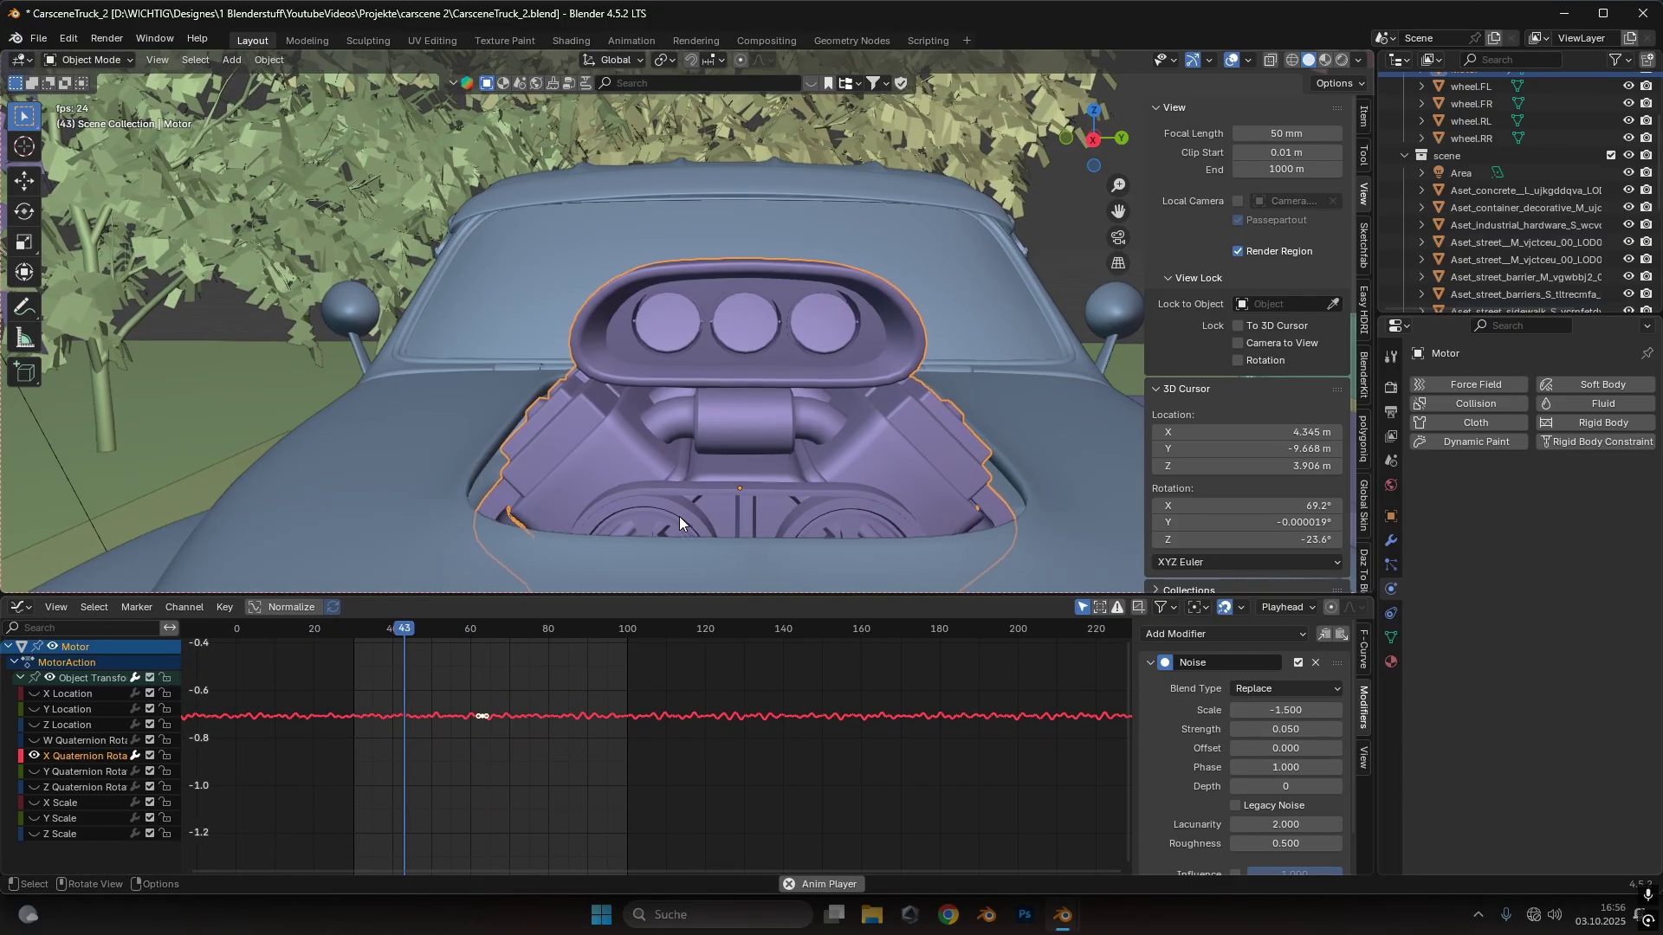
pyautogui.moveTo(679, 516); pyautogui.dragTo(773, 466, button='middle')
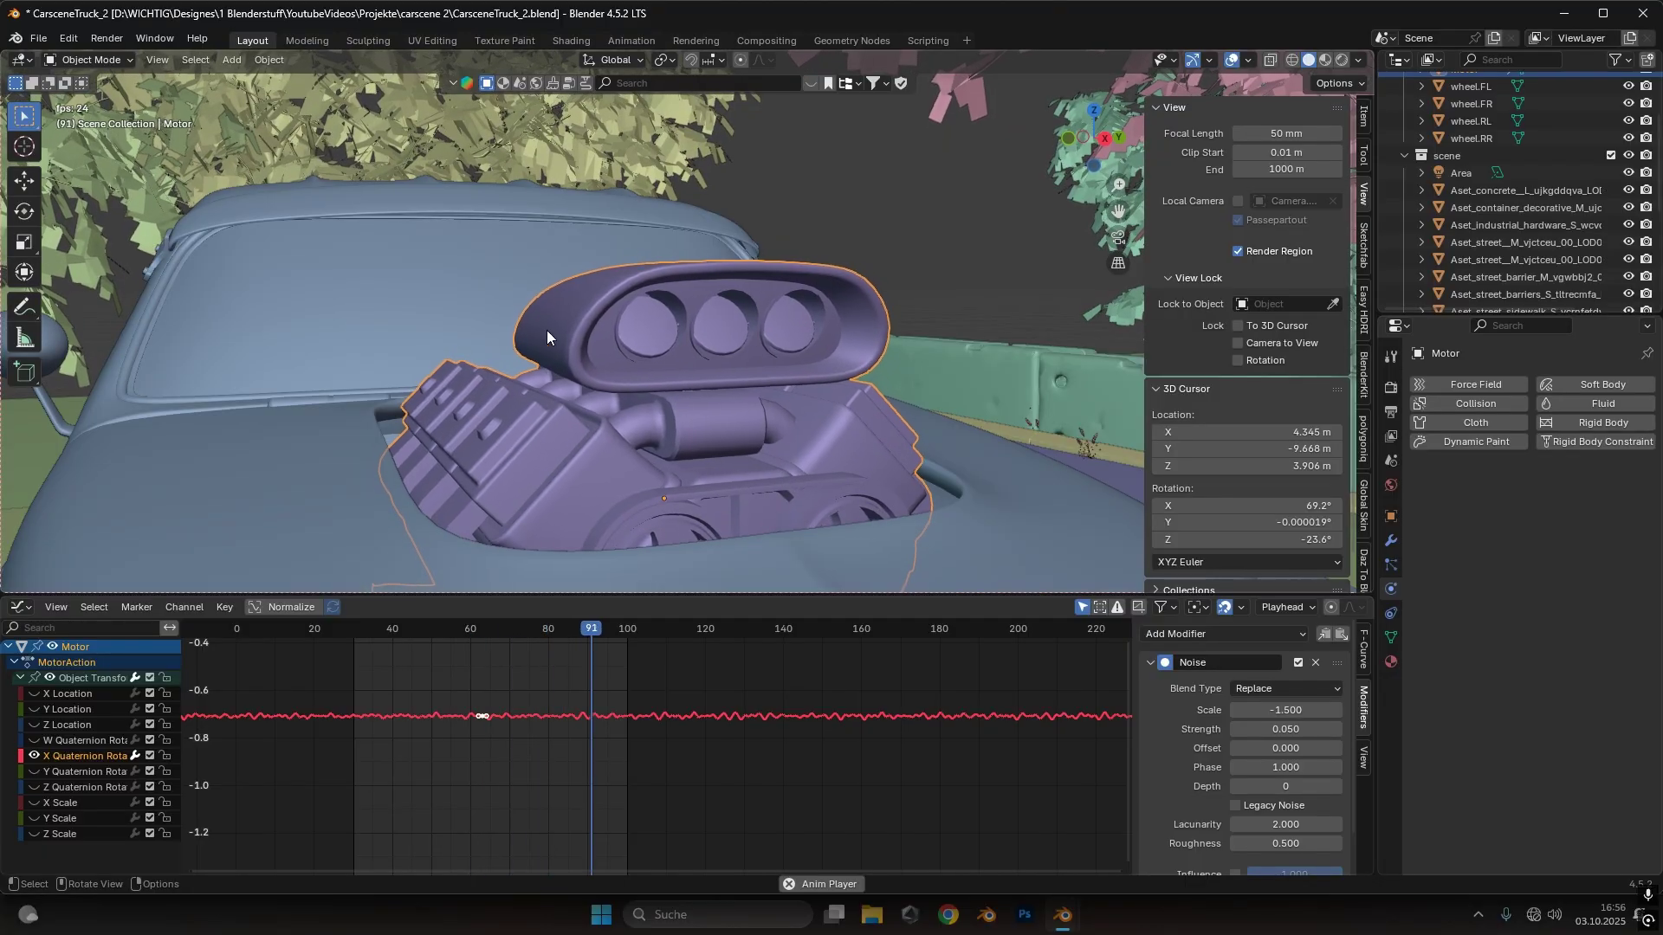
pyautogui.press('space')
# Set the Noise modifier's strength to 0.03 and play the animation briefly
pyautogui.click(1309, 733)
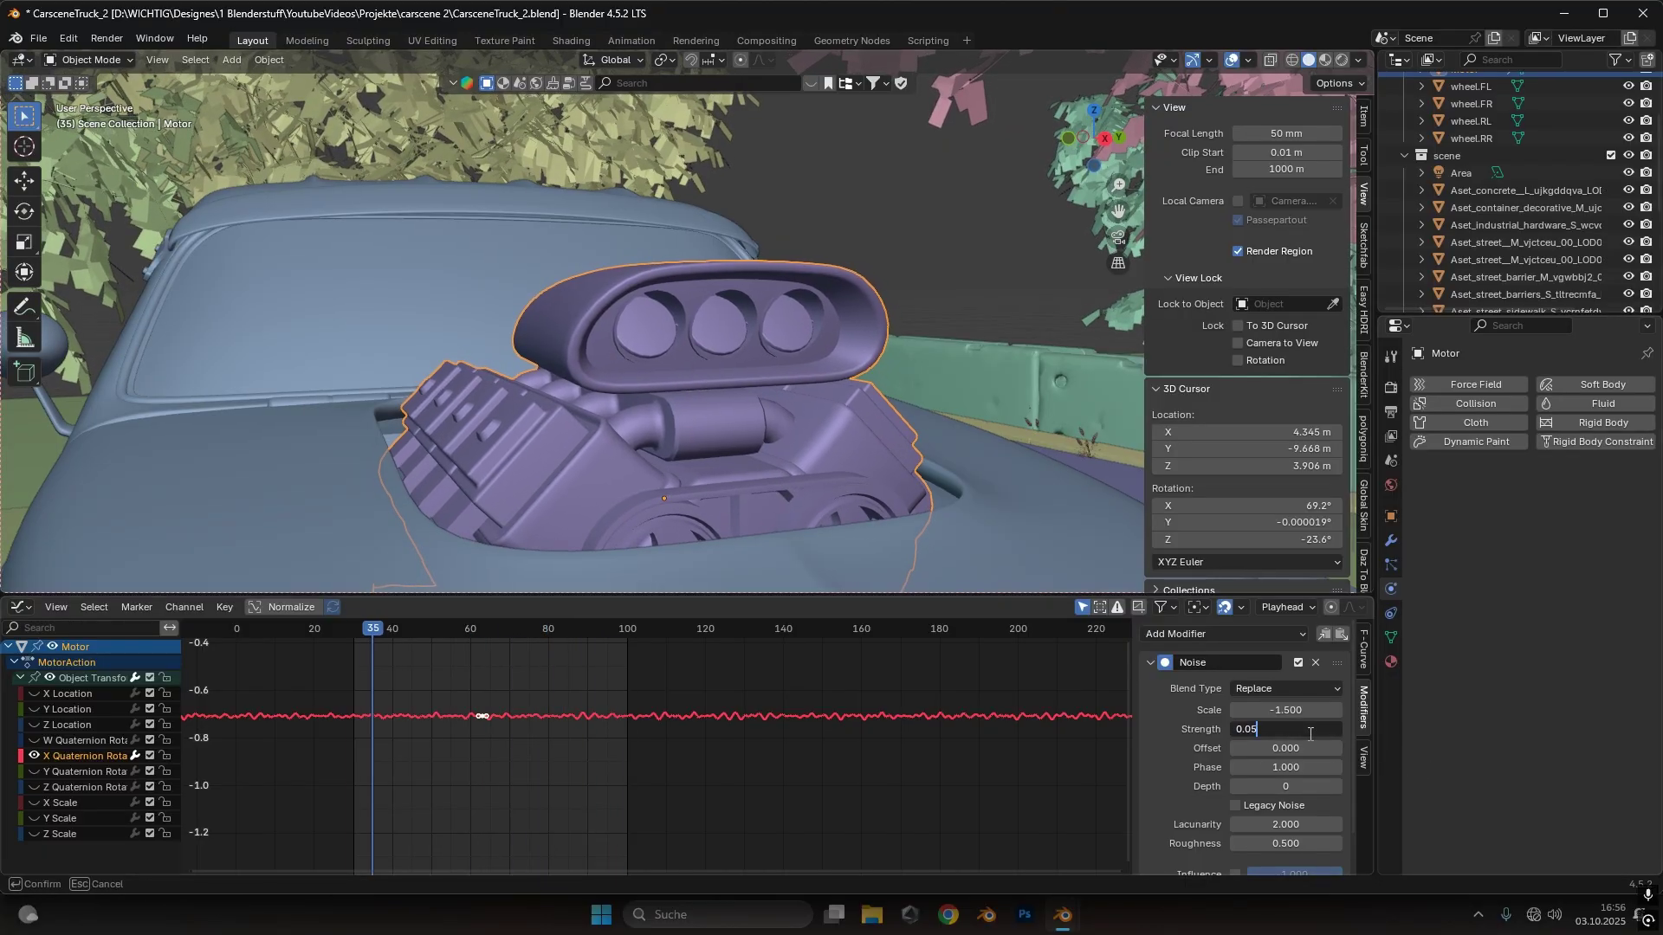
pyautogui.write('30')
pyautogui.press('Return')
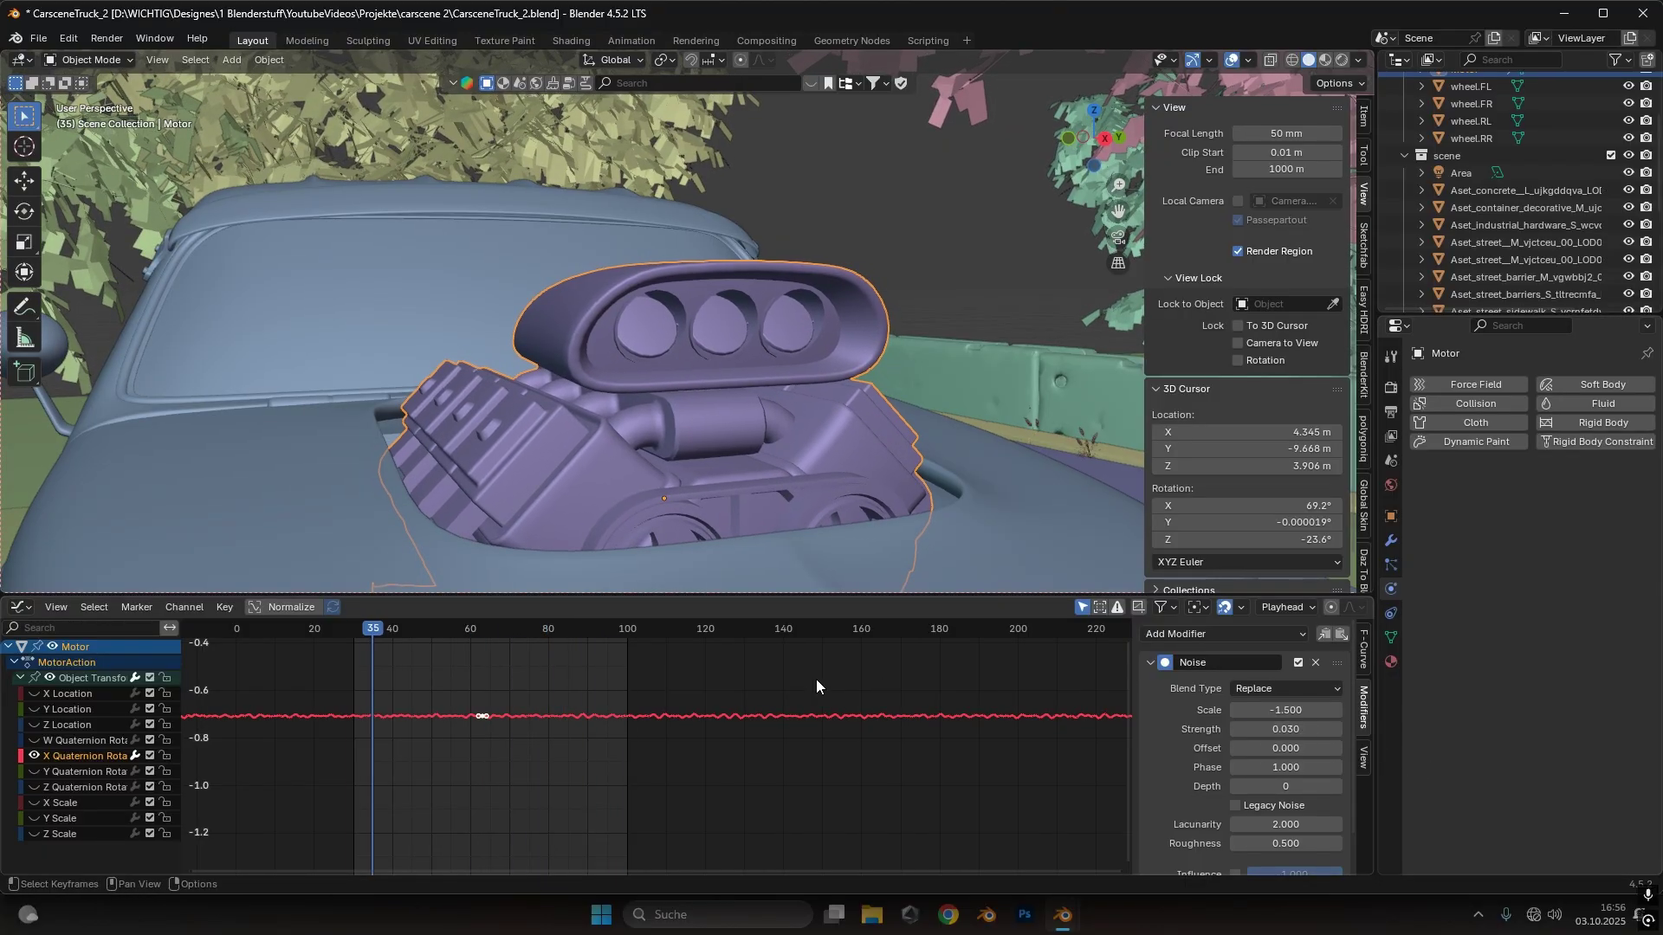
pyautogui.press('space')
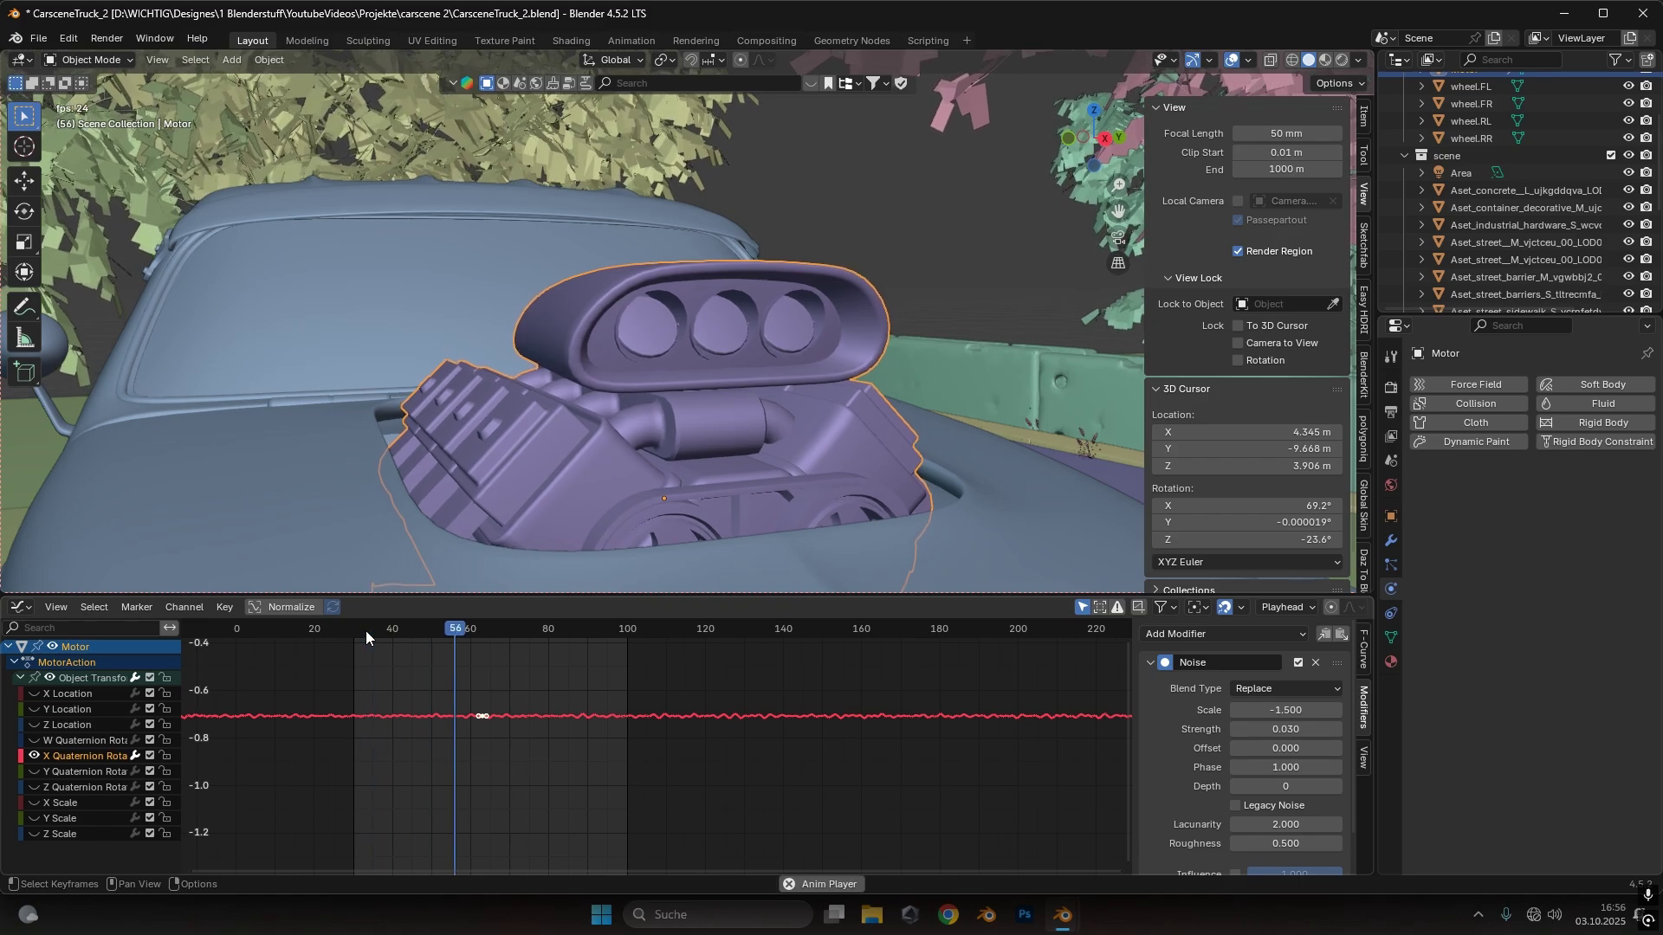
pyautogui.press('space')
# Set the Noise modifier's scale to -2.4 and play the animation from frame 34
pyautogui.moveTo(1286, 710); pyautogui.dragTo(1247, 710)
pyautogui.click(370, 634)
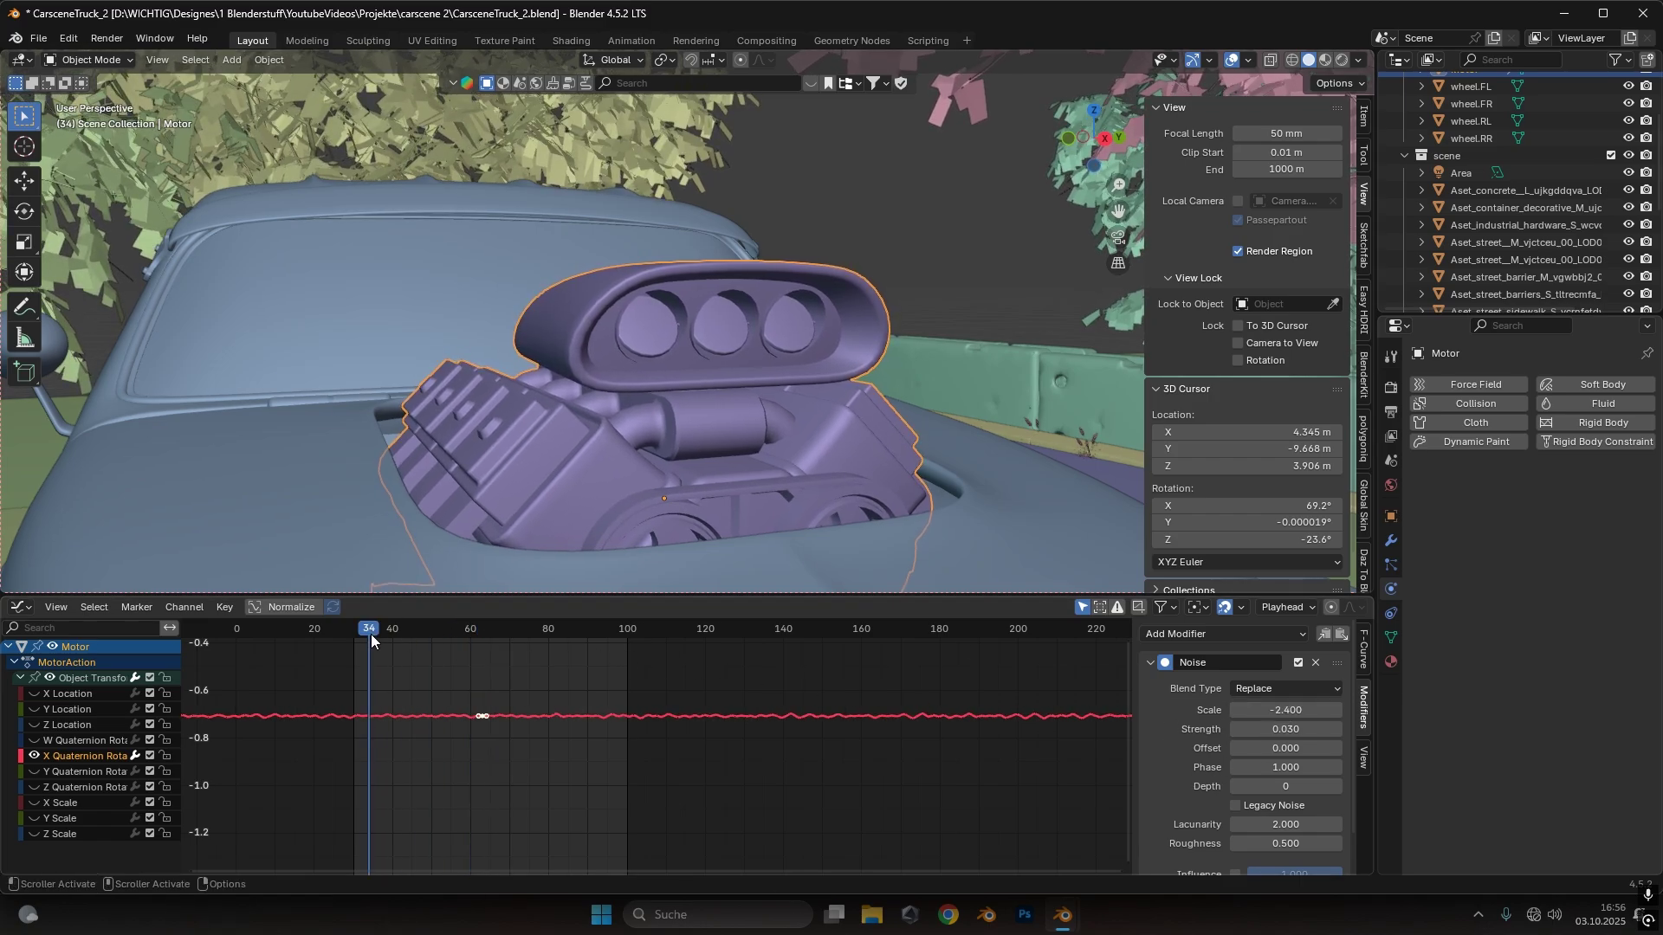
pyautogui.press('space')
pyautogui.moveTo(677, 488); pyautogui.dragTo(636, 478, button='middle')
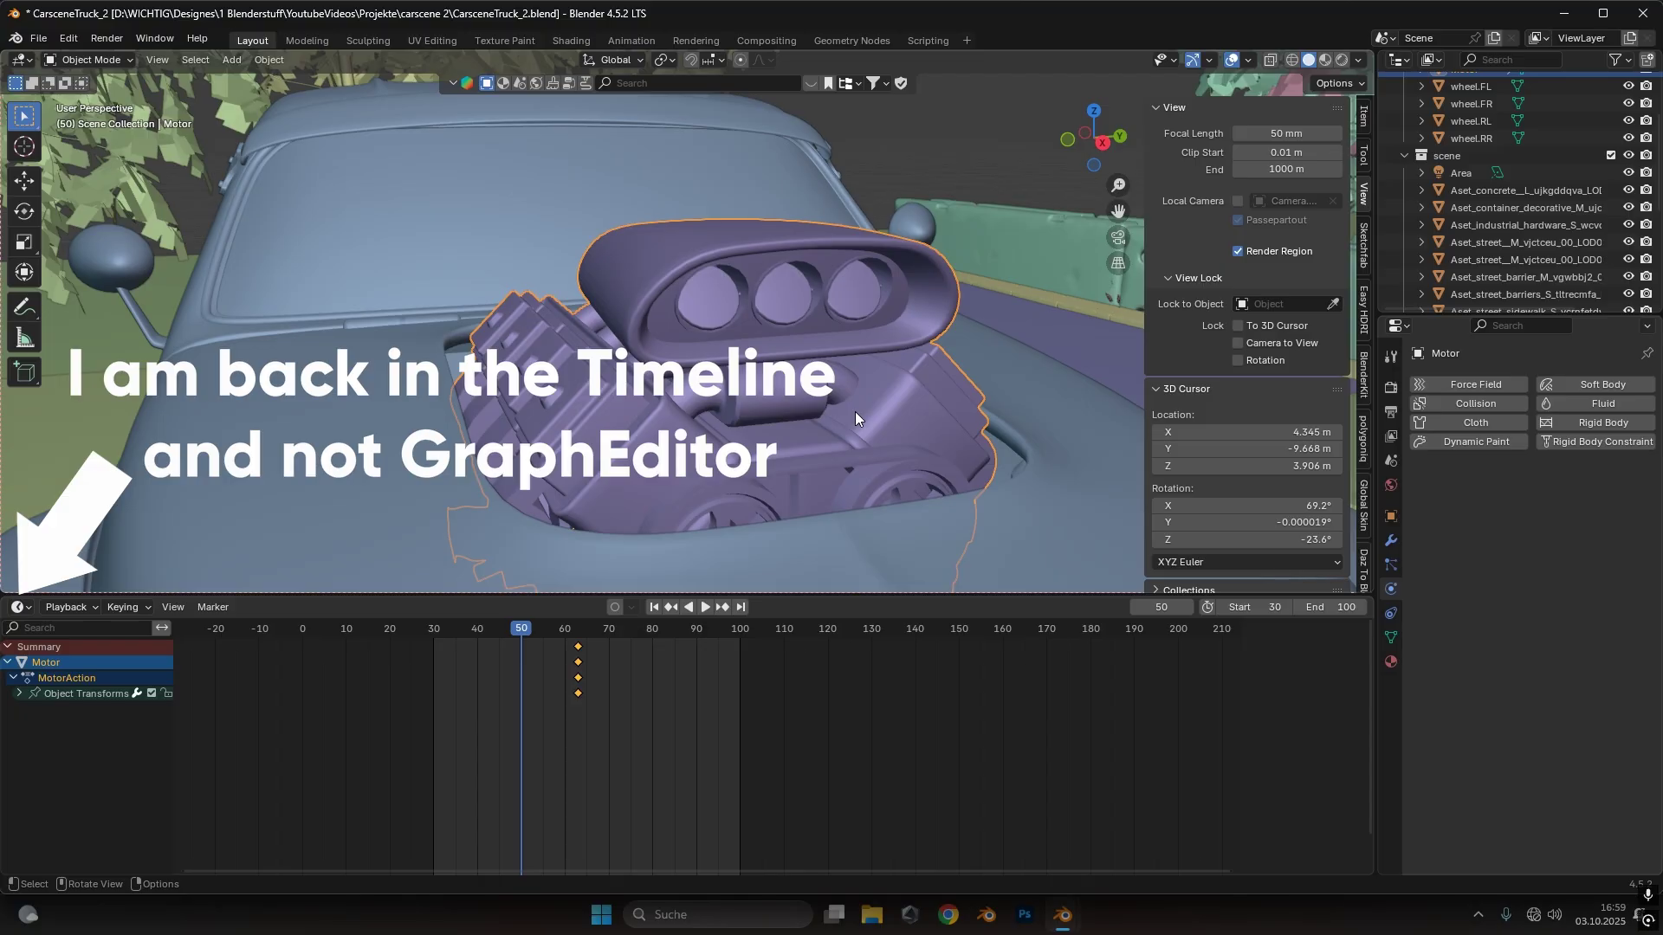
# Move the Motor's keyframes to frame 60 in the Timeline and set the current frame to 60
pyautogui.moveTo(803, 480); pyautogui.dragTo(736, 462, button='middle')
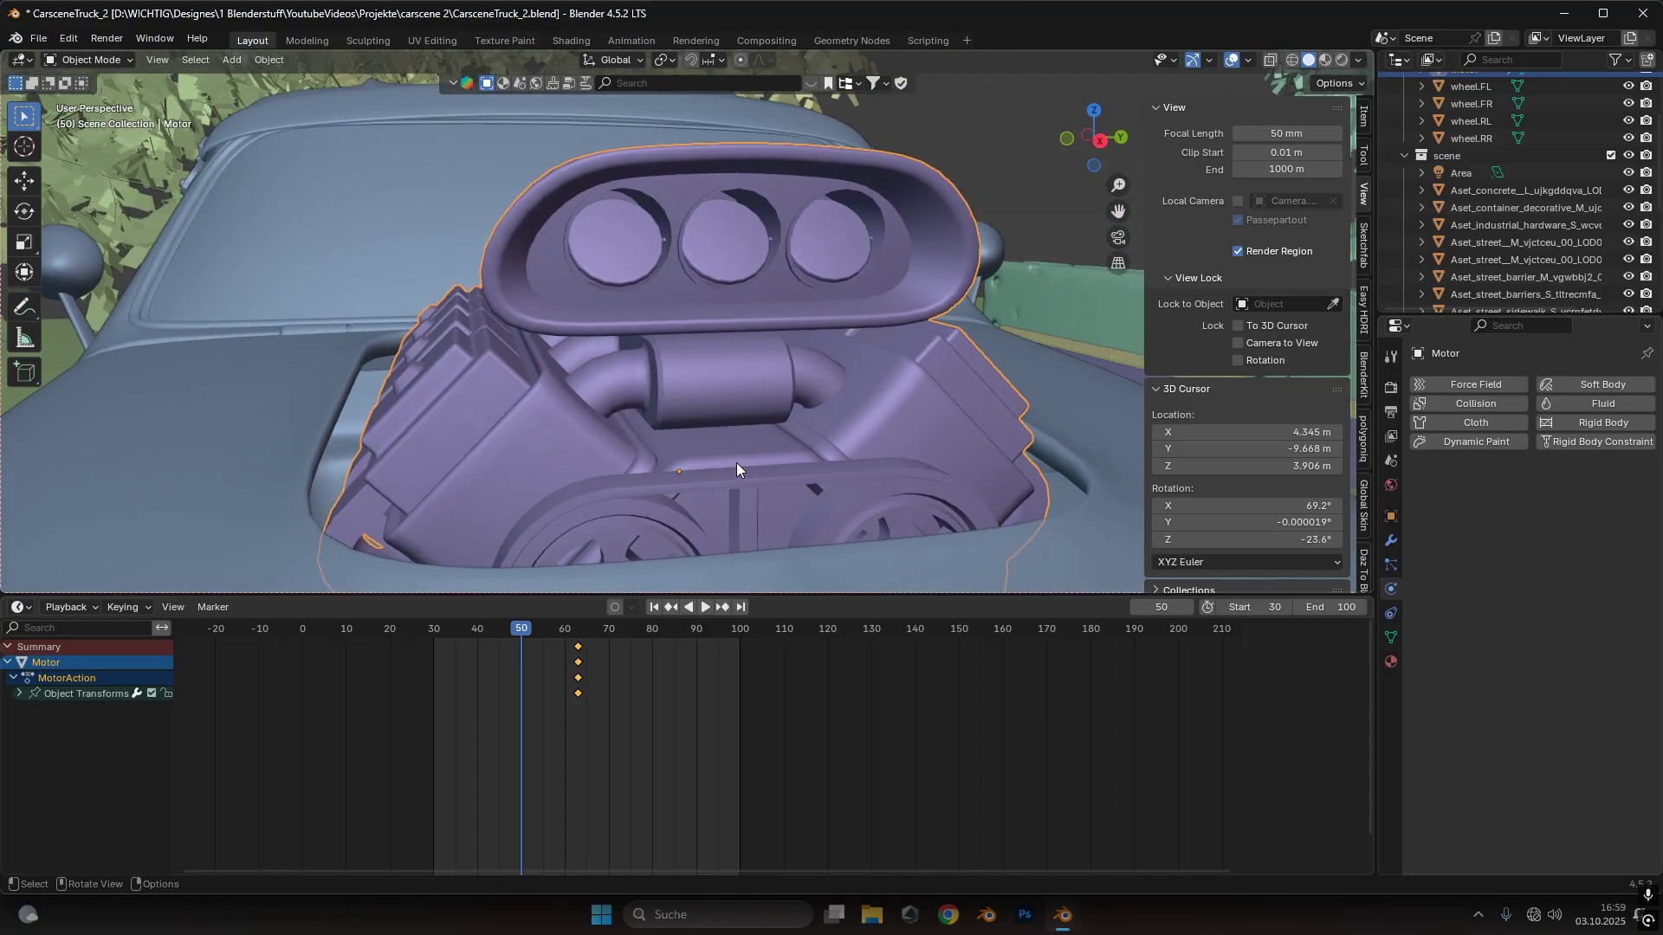
pyautogui.click(569, 628)
pyautogui.click(584, 648)
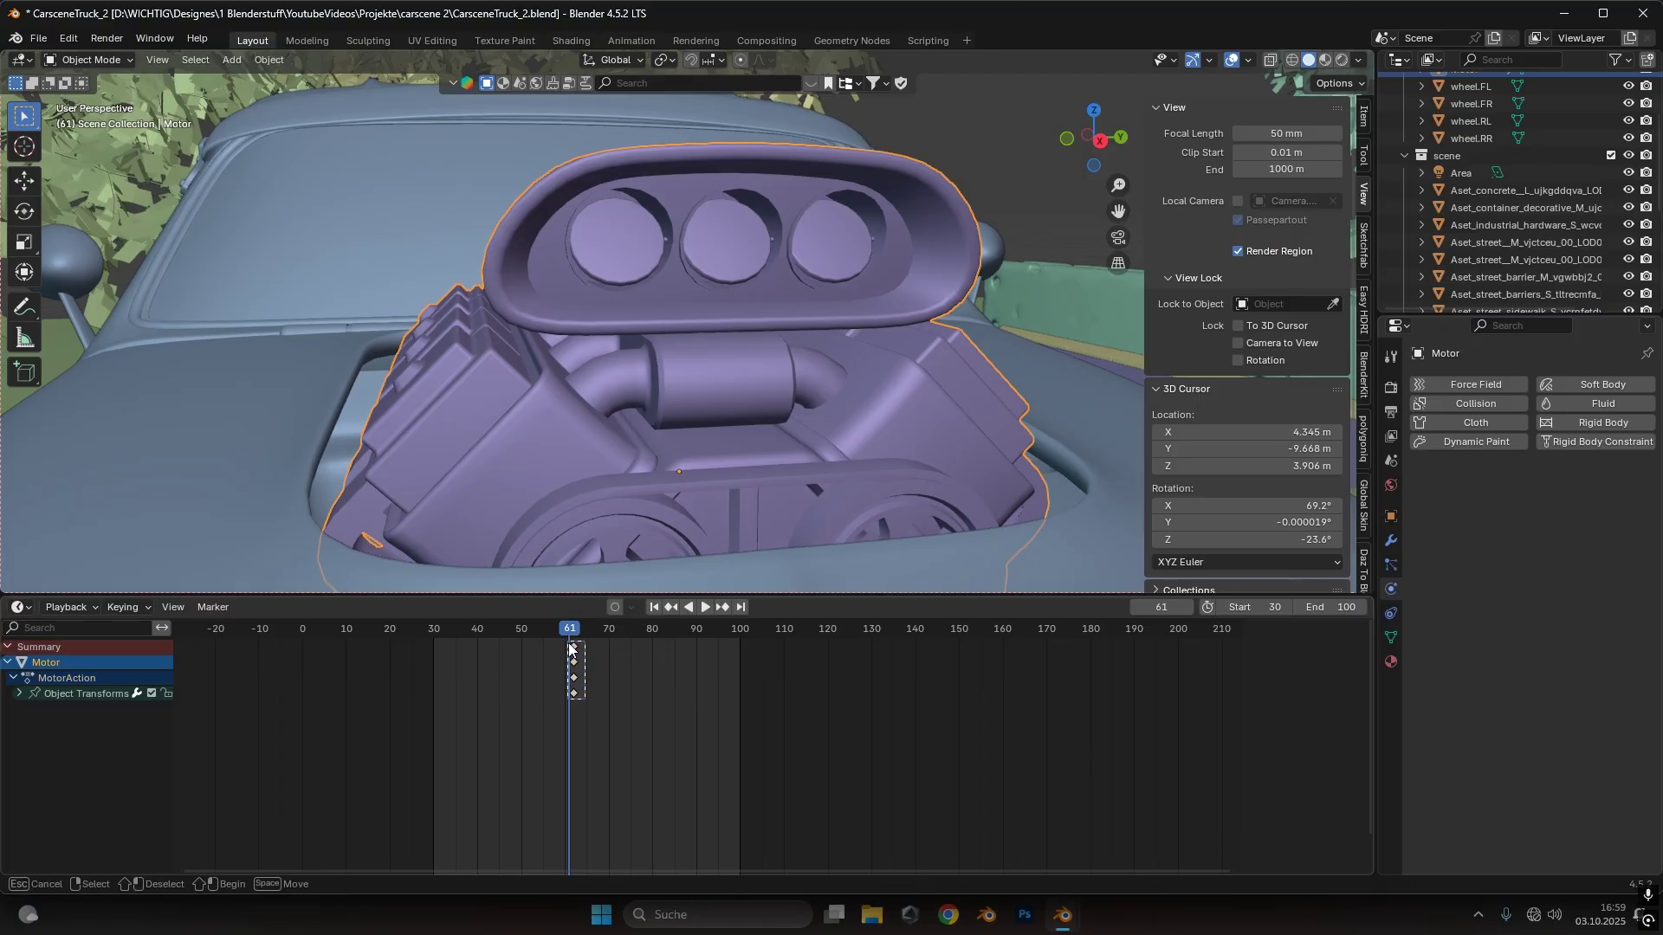
pyautogui.press('g')
pyautogui.click(567, 655)
pyautogui.click(565, 632)
pyautogui.press('space')
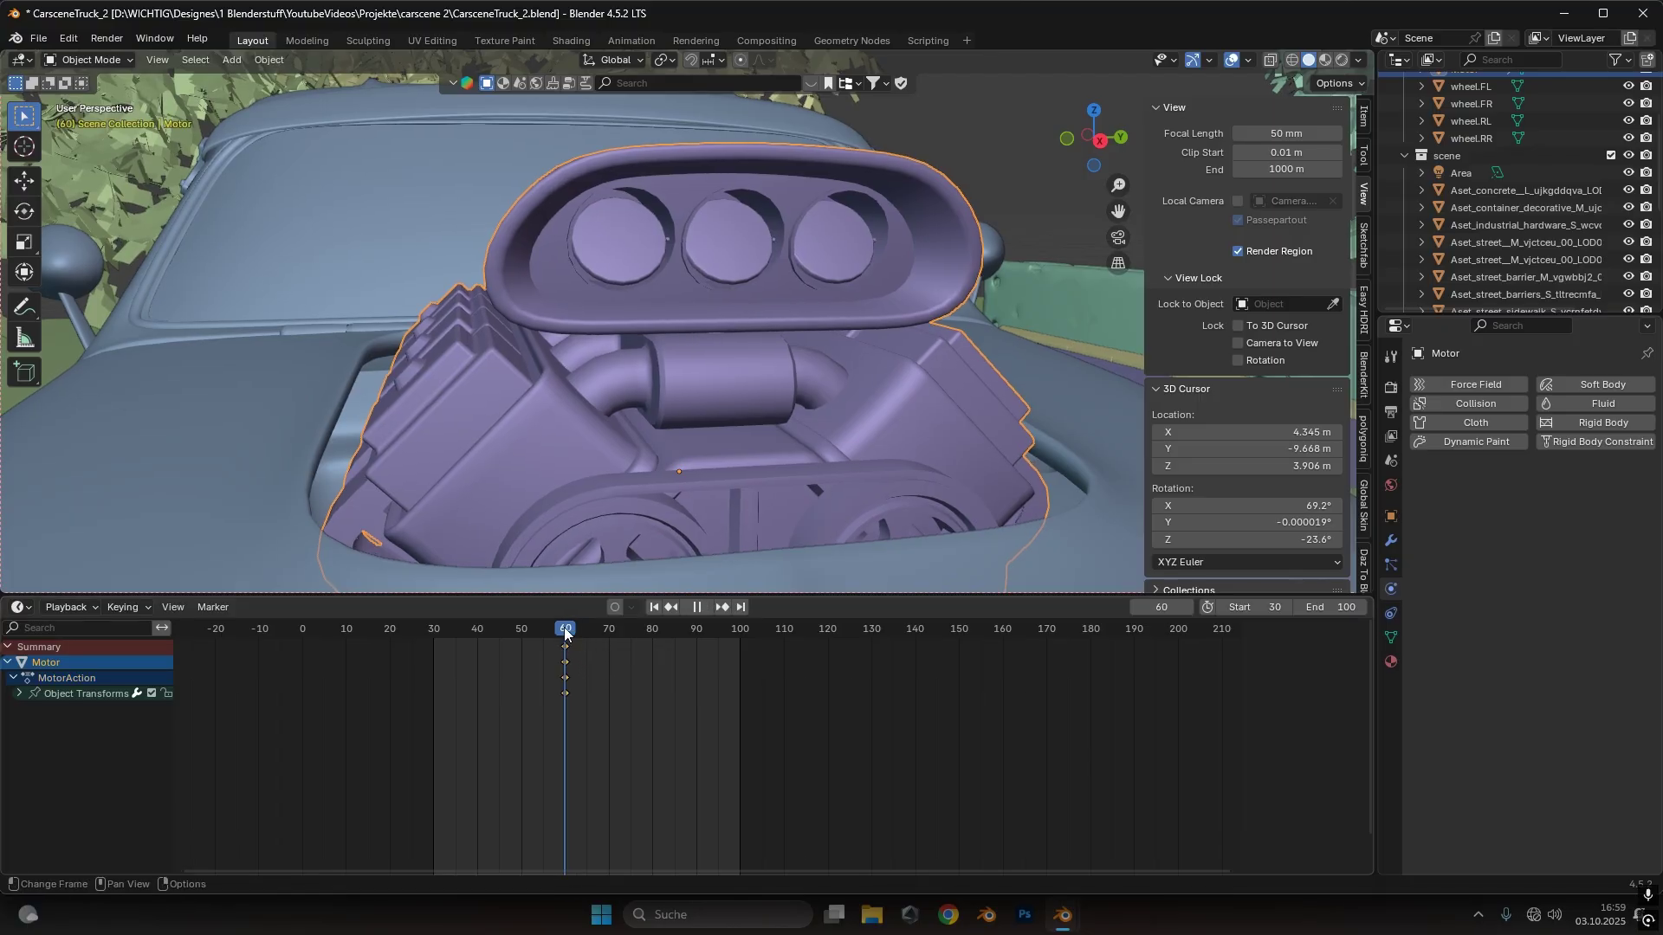
# At frame 65, rotate the Motor about 7° around the global X axis and insert a keyframe
pyautogui.moveTo(564, 630); pyautogui.dragTo(587, 632)
pyautogui.moveTo(745, 468); pyautogui.dragTo(838, 407, button='middle')
pyautogui.press('r')
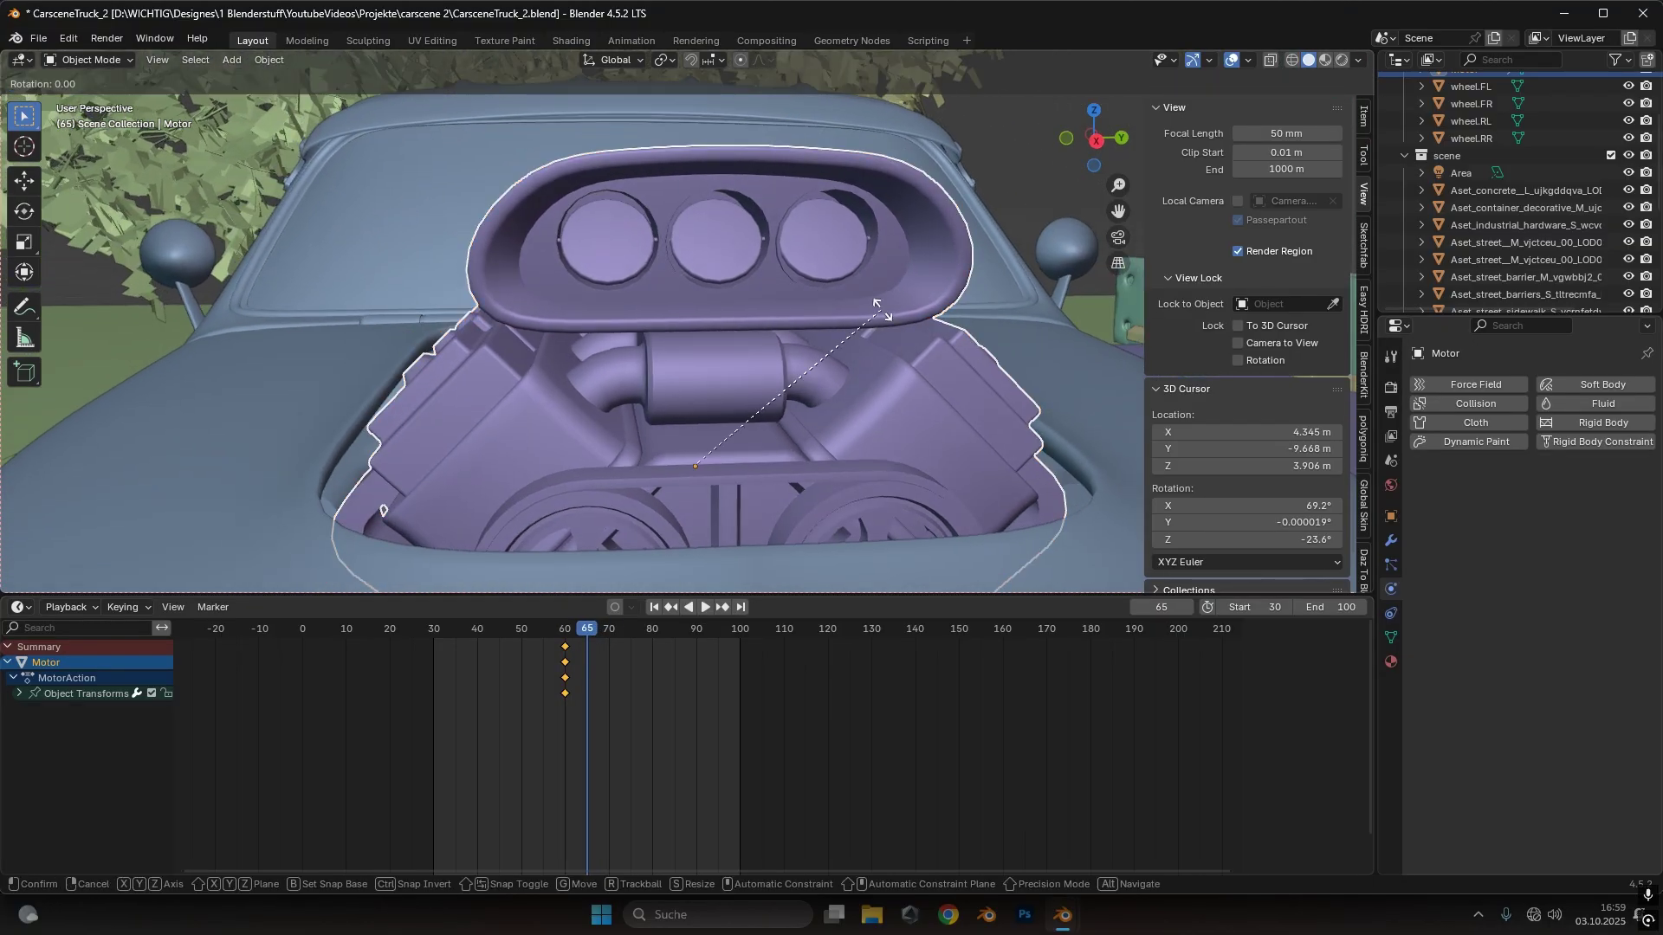
pyautogui.press('z')
pyautogui.press('x')
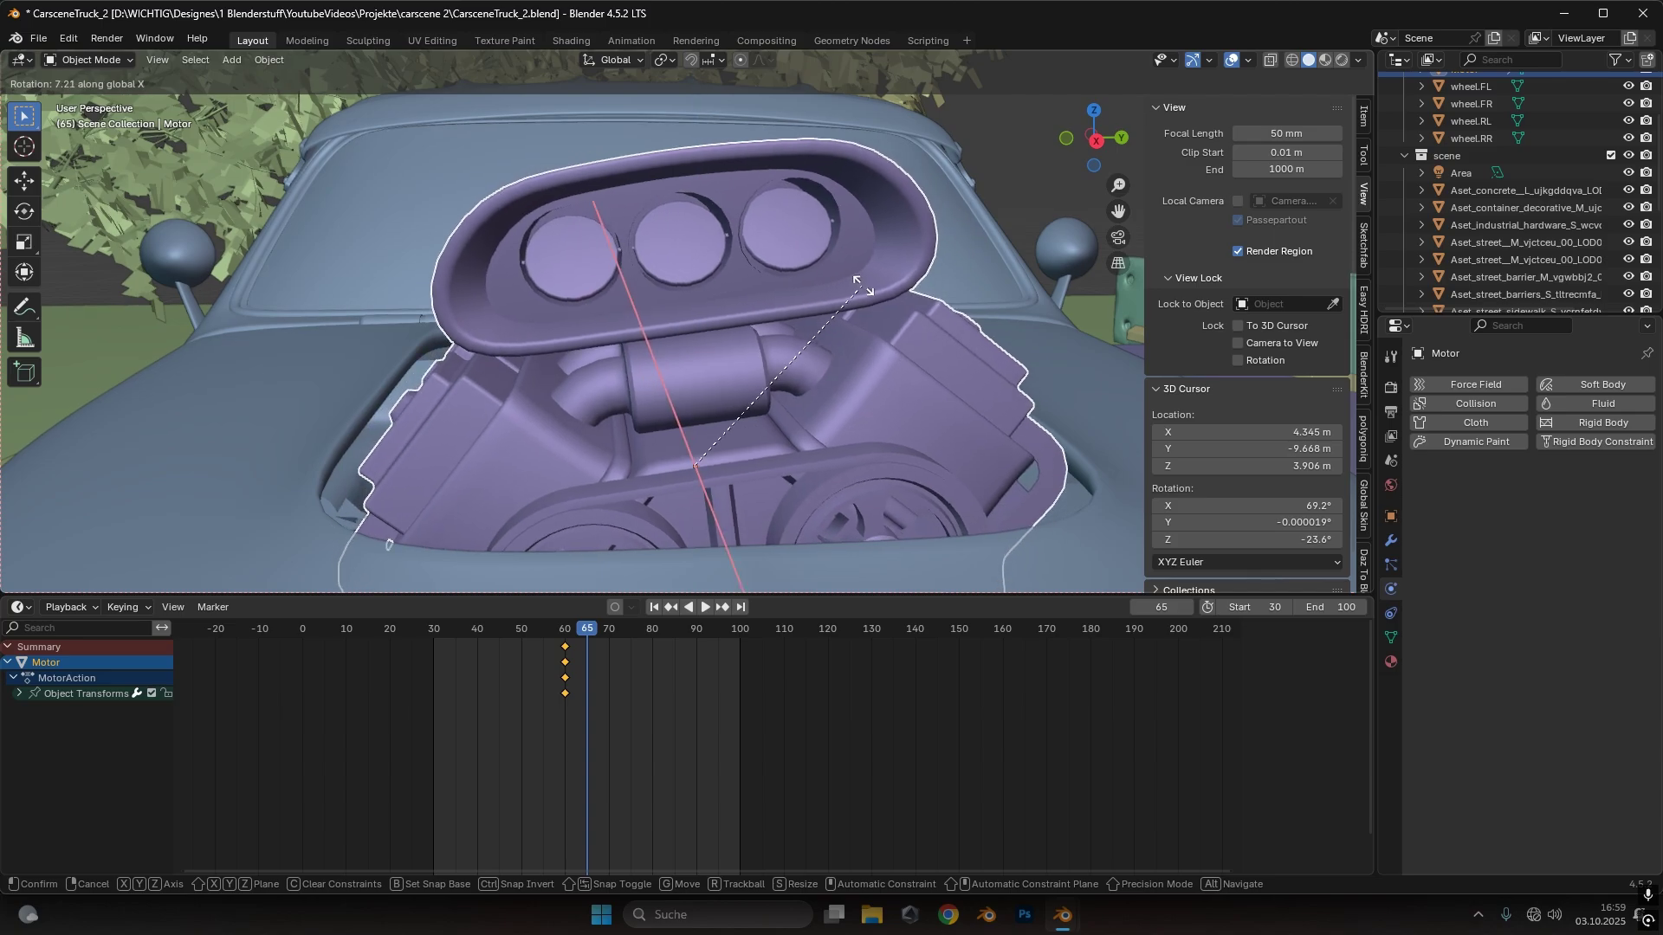
pyautogui.click(859, 290)
pyautogui.press('i')
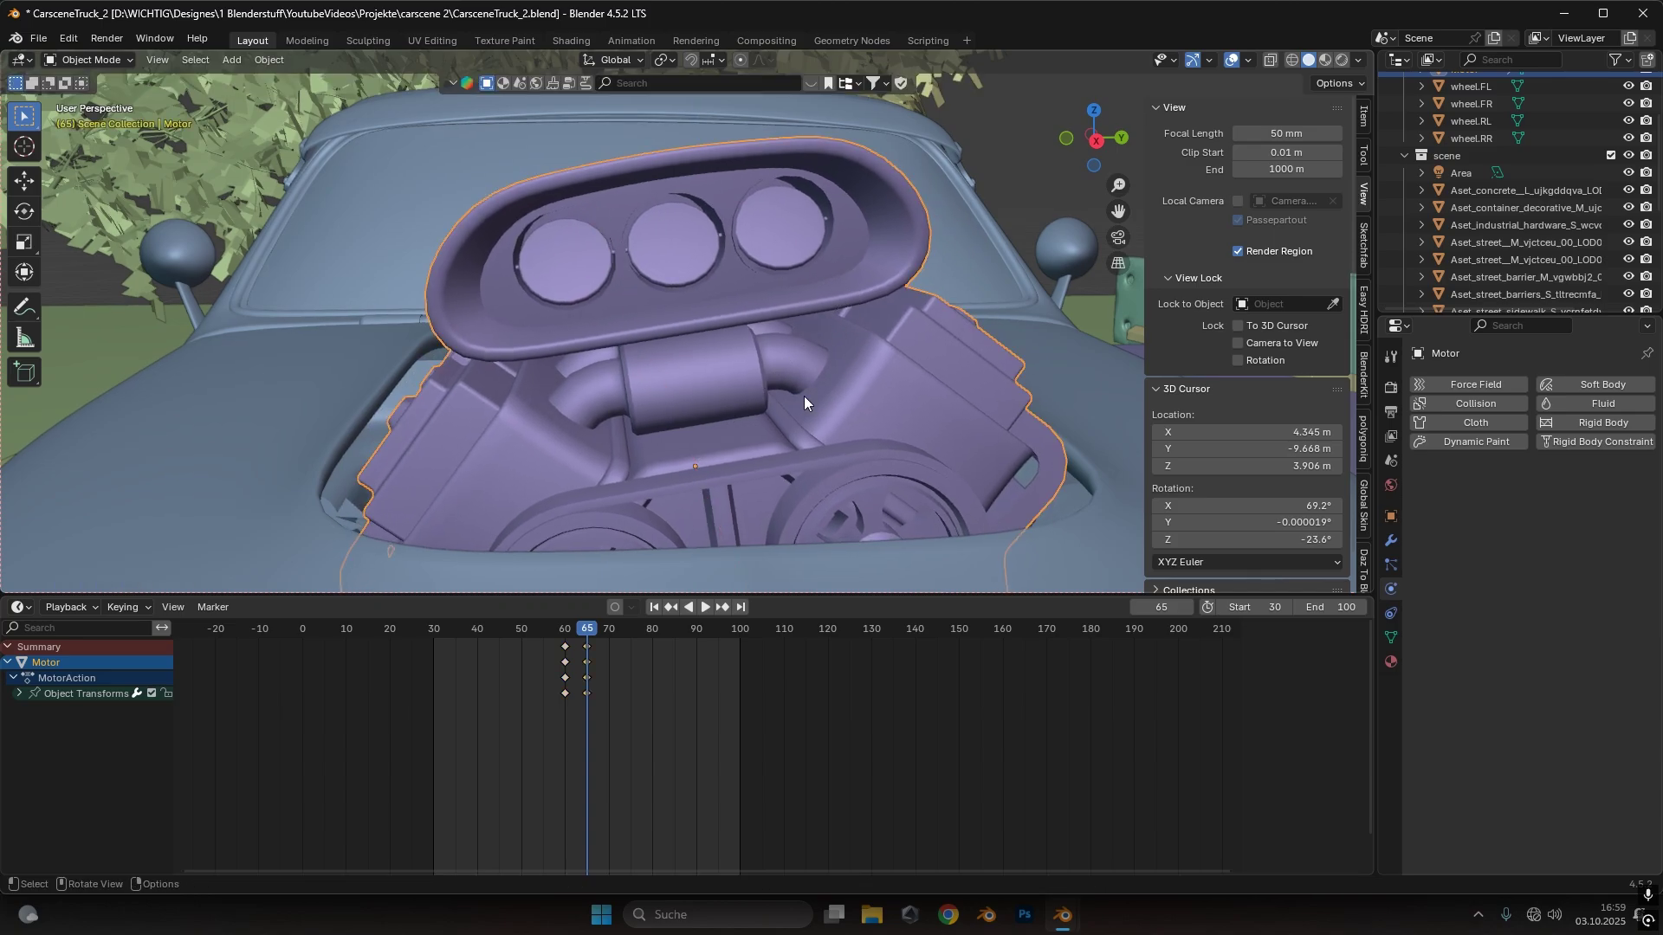
# Add Motor keyframes at frame 70 that repeat its pose from frame 60 and play the animation
pyautogui.moveTo(585, 636); pyautogui.dragTo(546, 632)
pyautogui.press('i')
pyautogui.press('space')
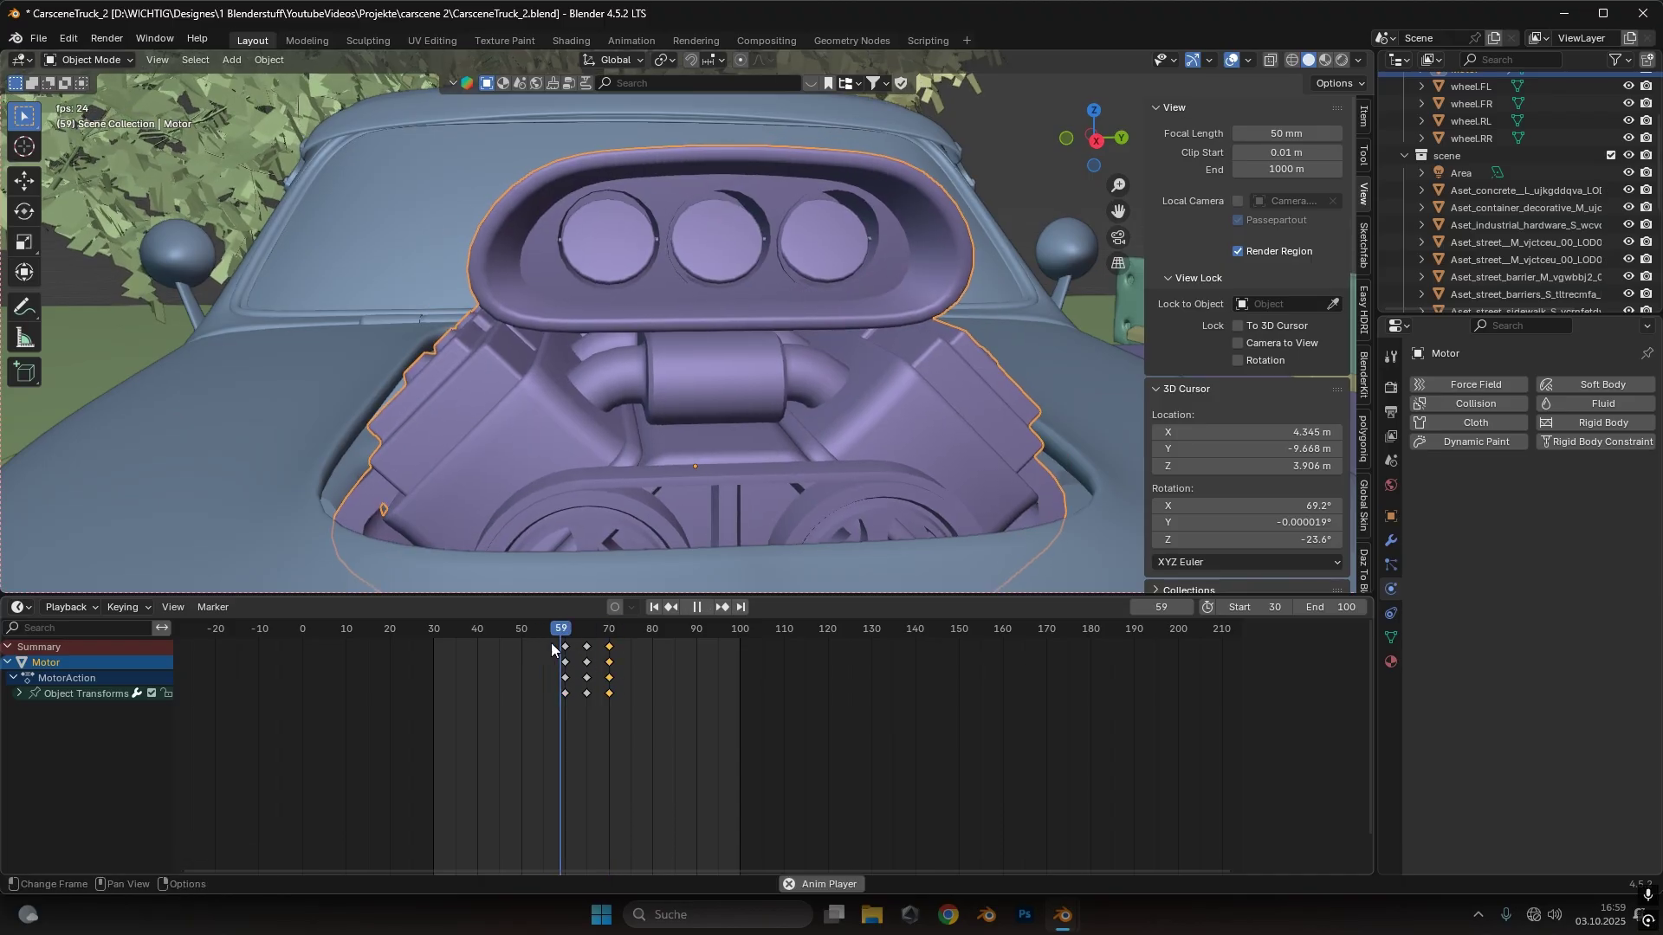
pyautogui.click(558, 632)
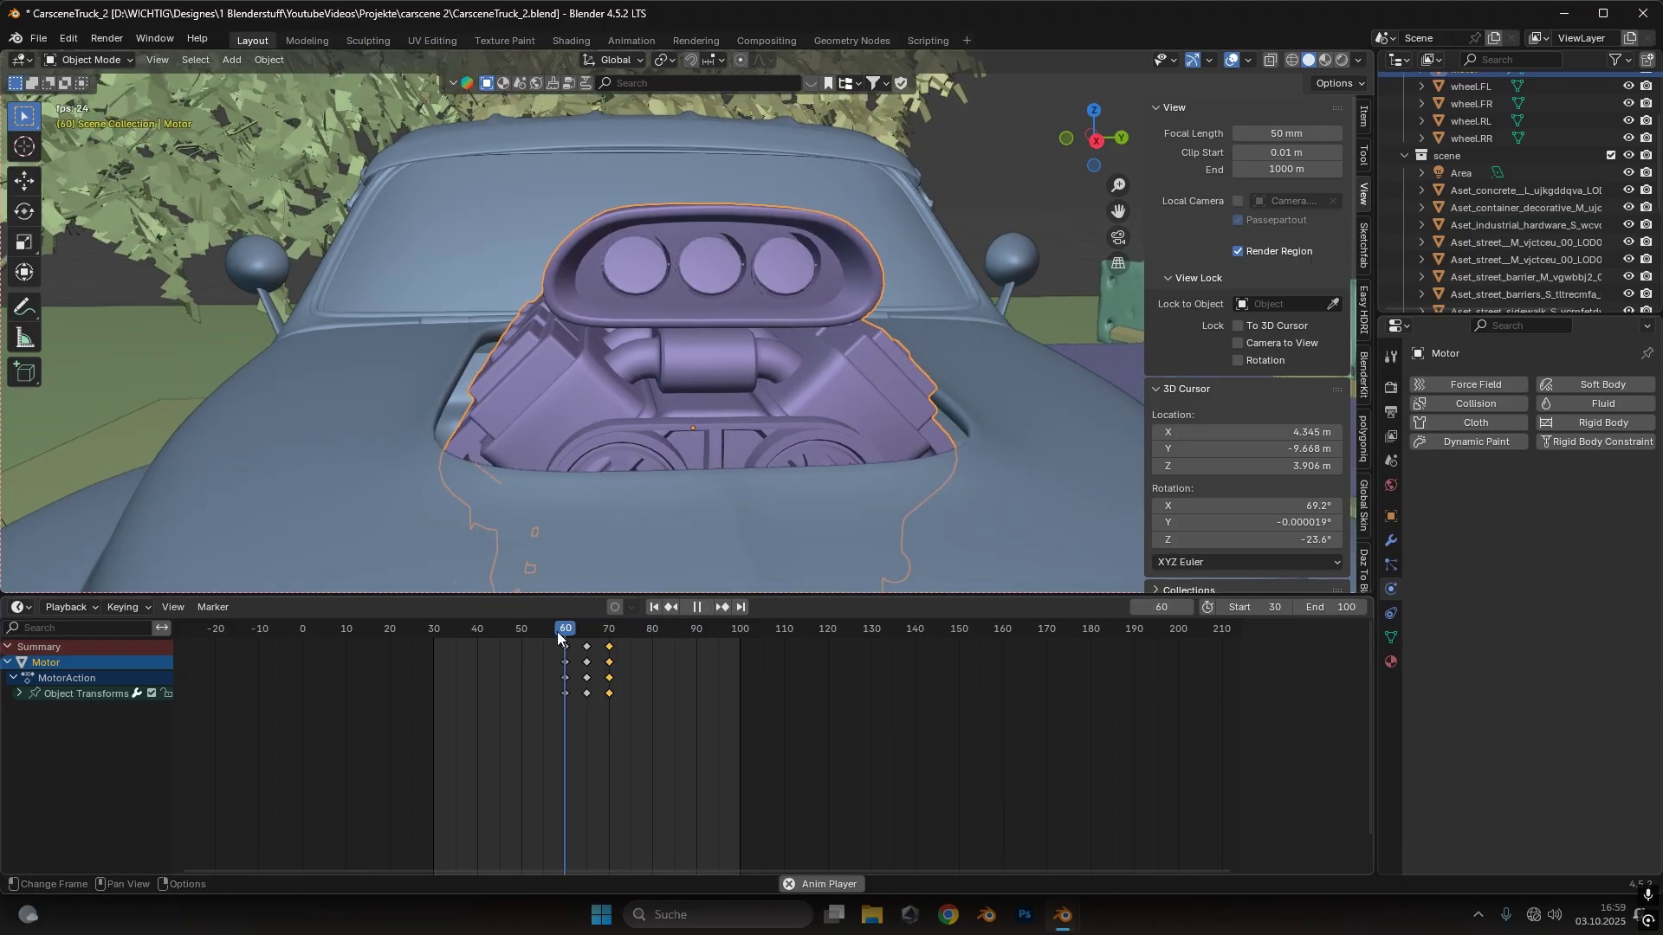
pyautogui.press('space')
# Copy the Motor's keyframes at frames 60, 65 and 70 and paste them starting at frame 76, collapsing the Summary channels
pyautogui.moveTo(625, 710); pyautogui.dragTo(635, 629)
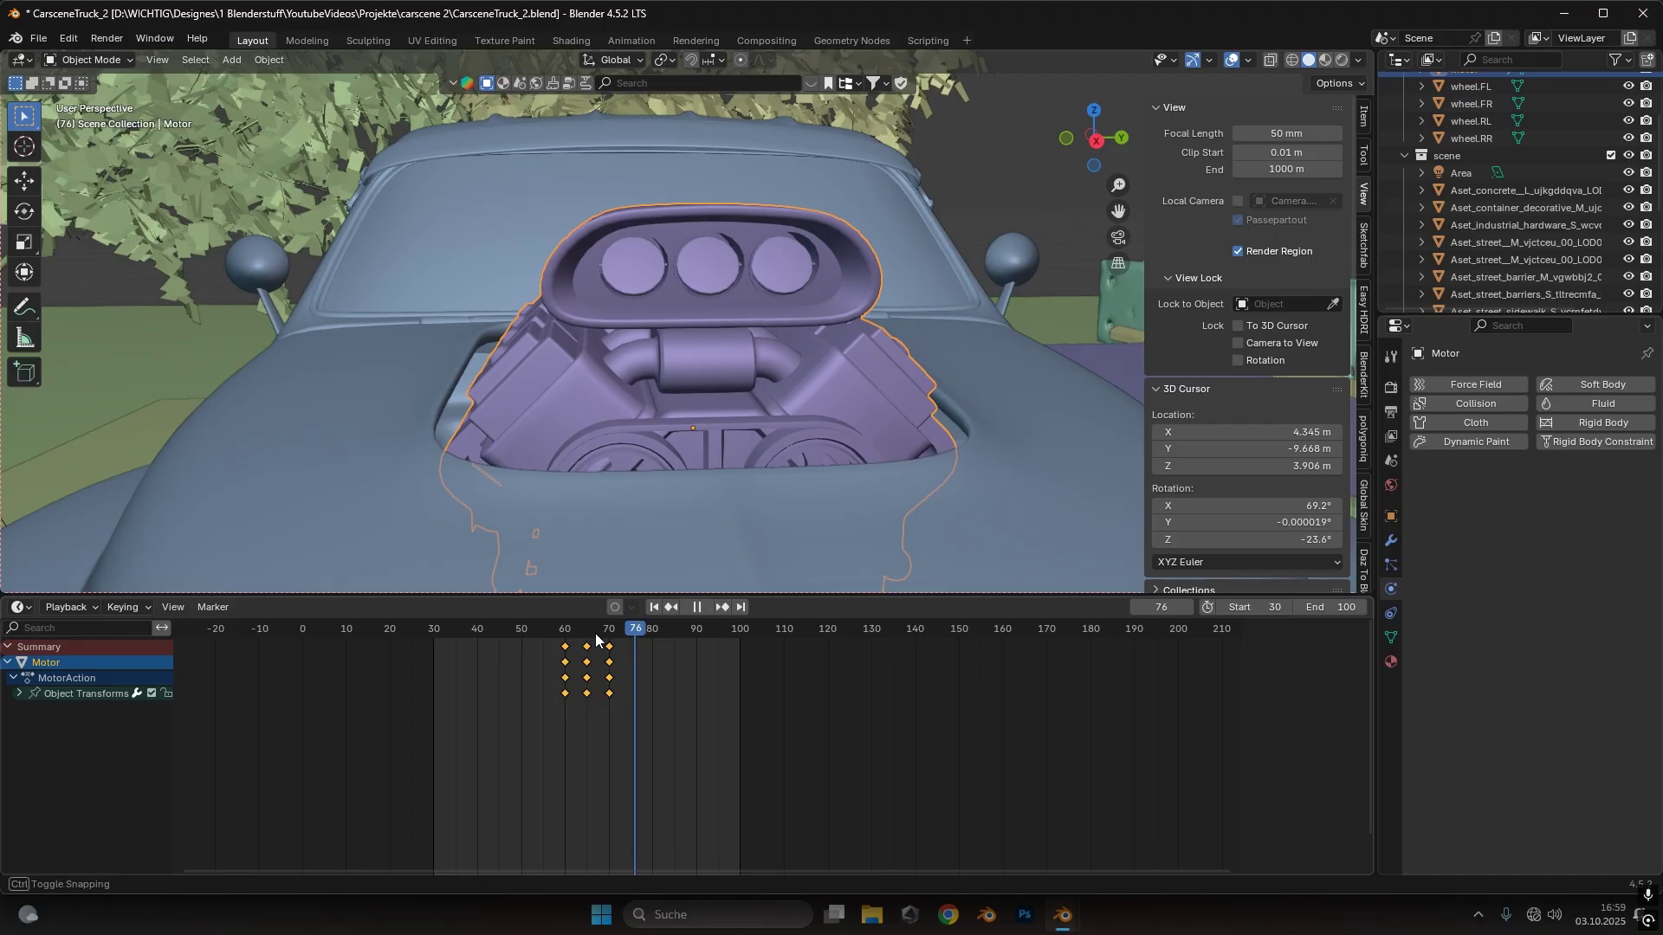
pyautogui.click(9, 662)
pyautogui.click(8, 647)
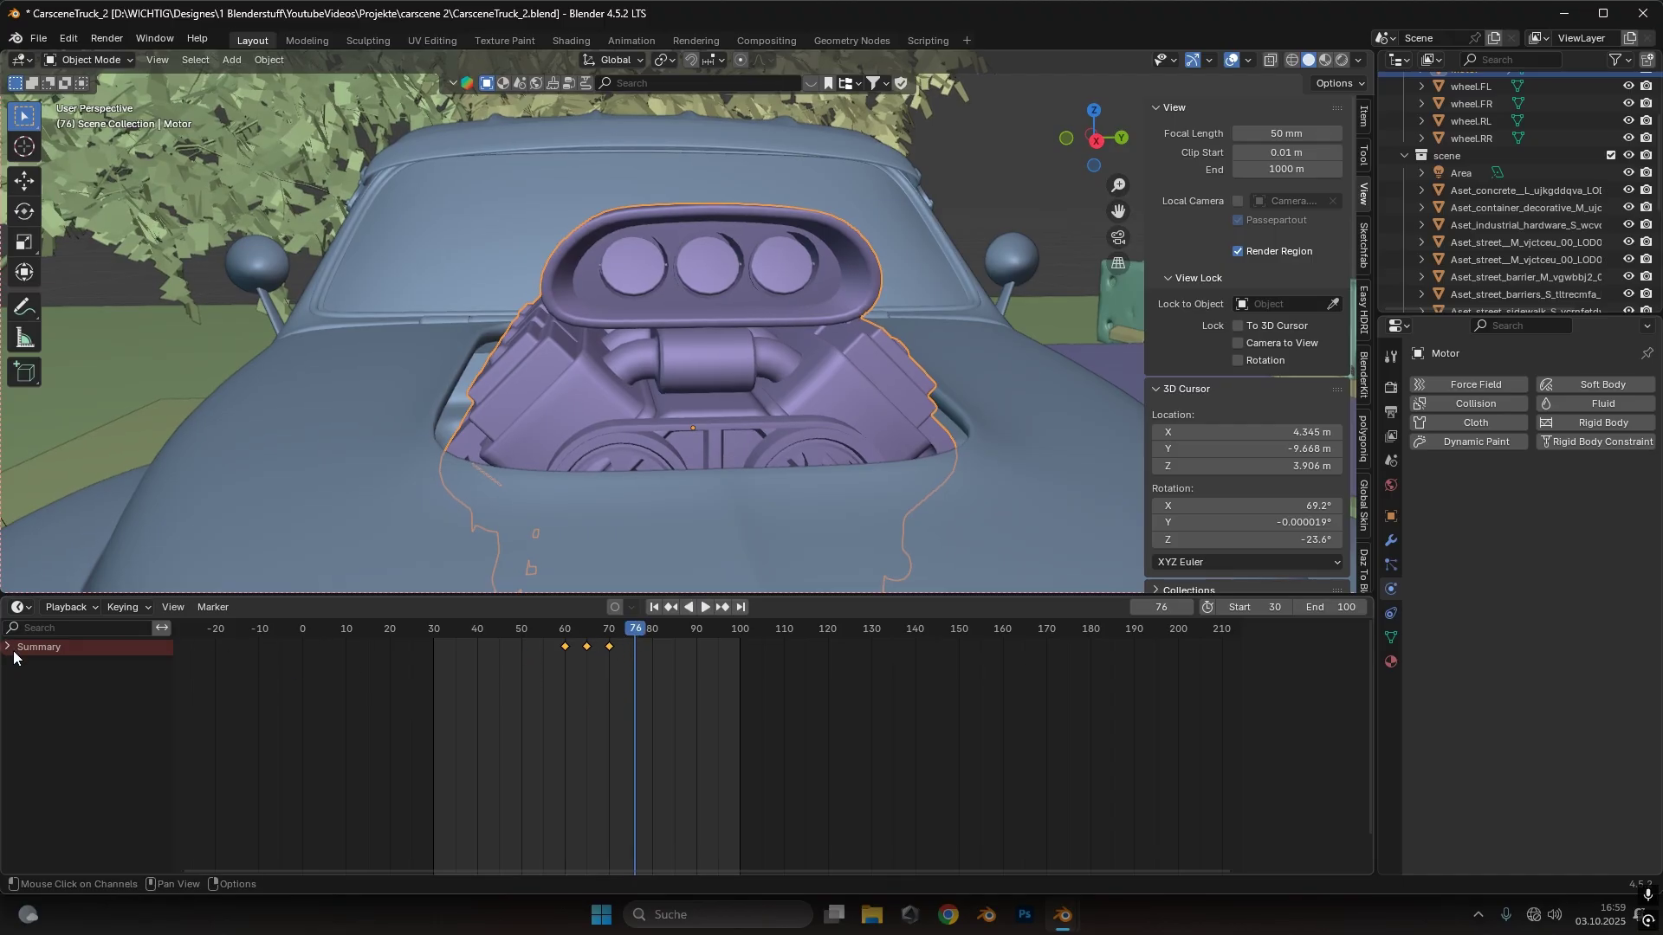
pyautogui.hotkey('ctrl', 'v')
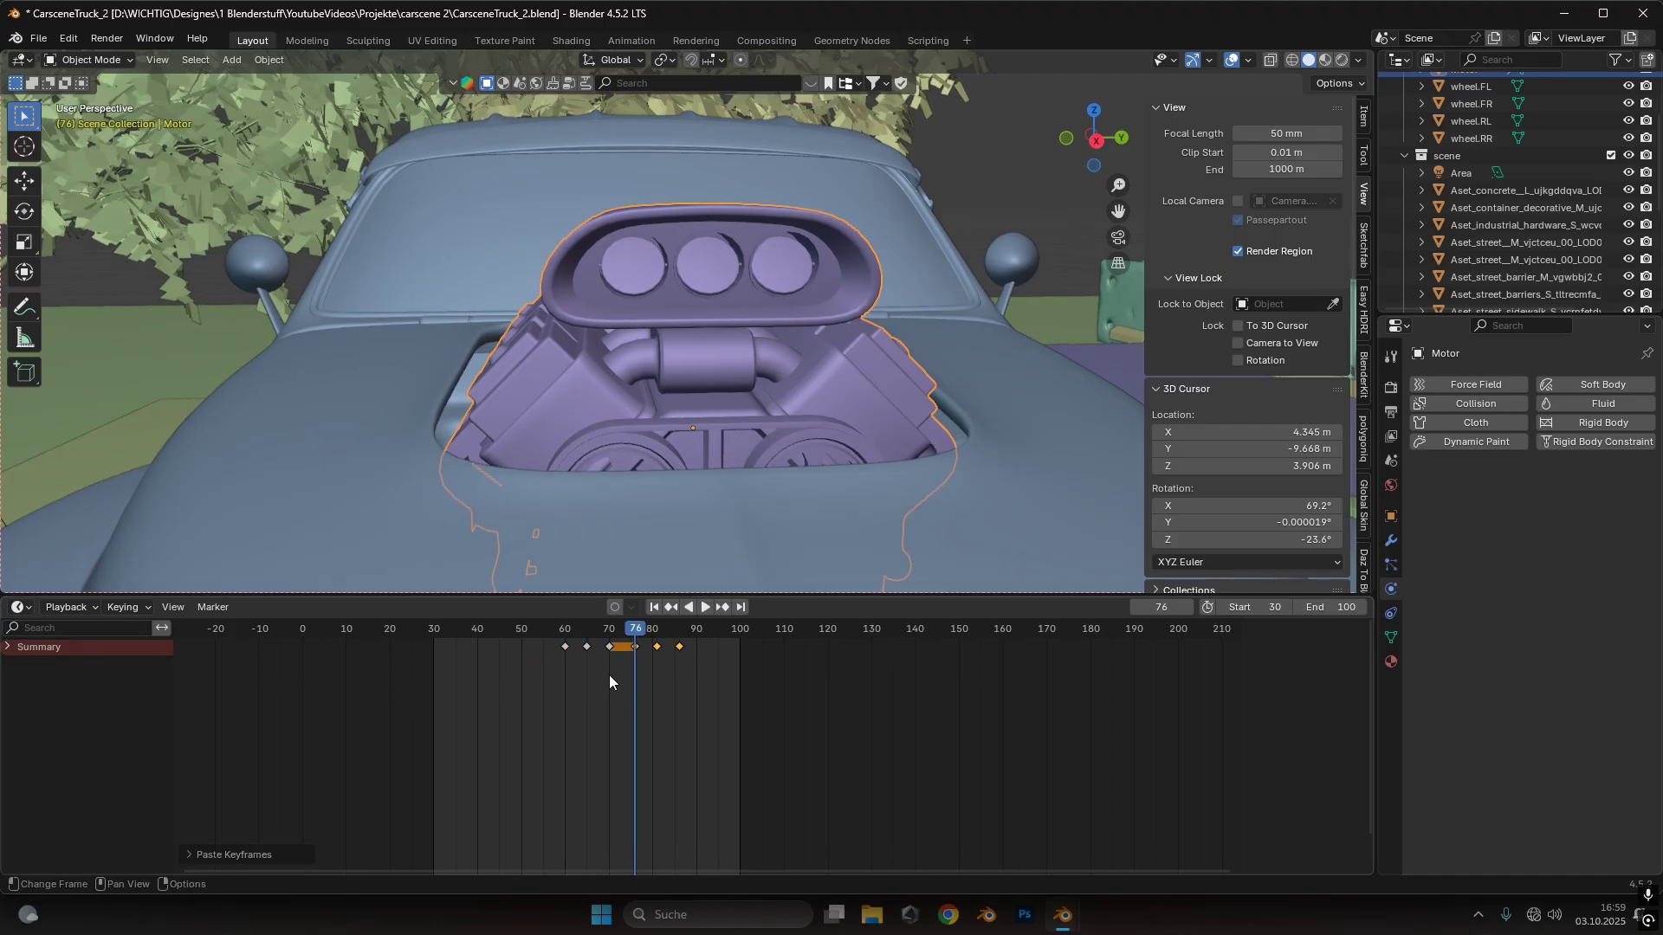
# Play the animation from frame 50 and check the Motor's repeated tilt from the front and an angled view
pyautogui.moveTo(597, 634); pyautogui.dragTo(556, 624)
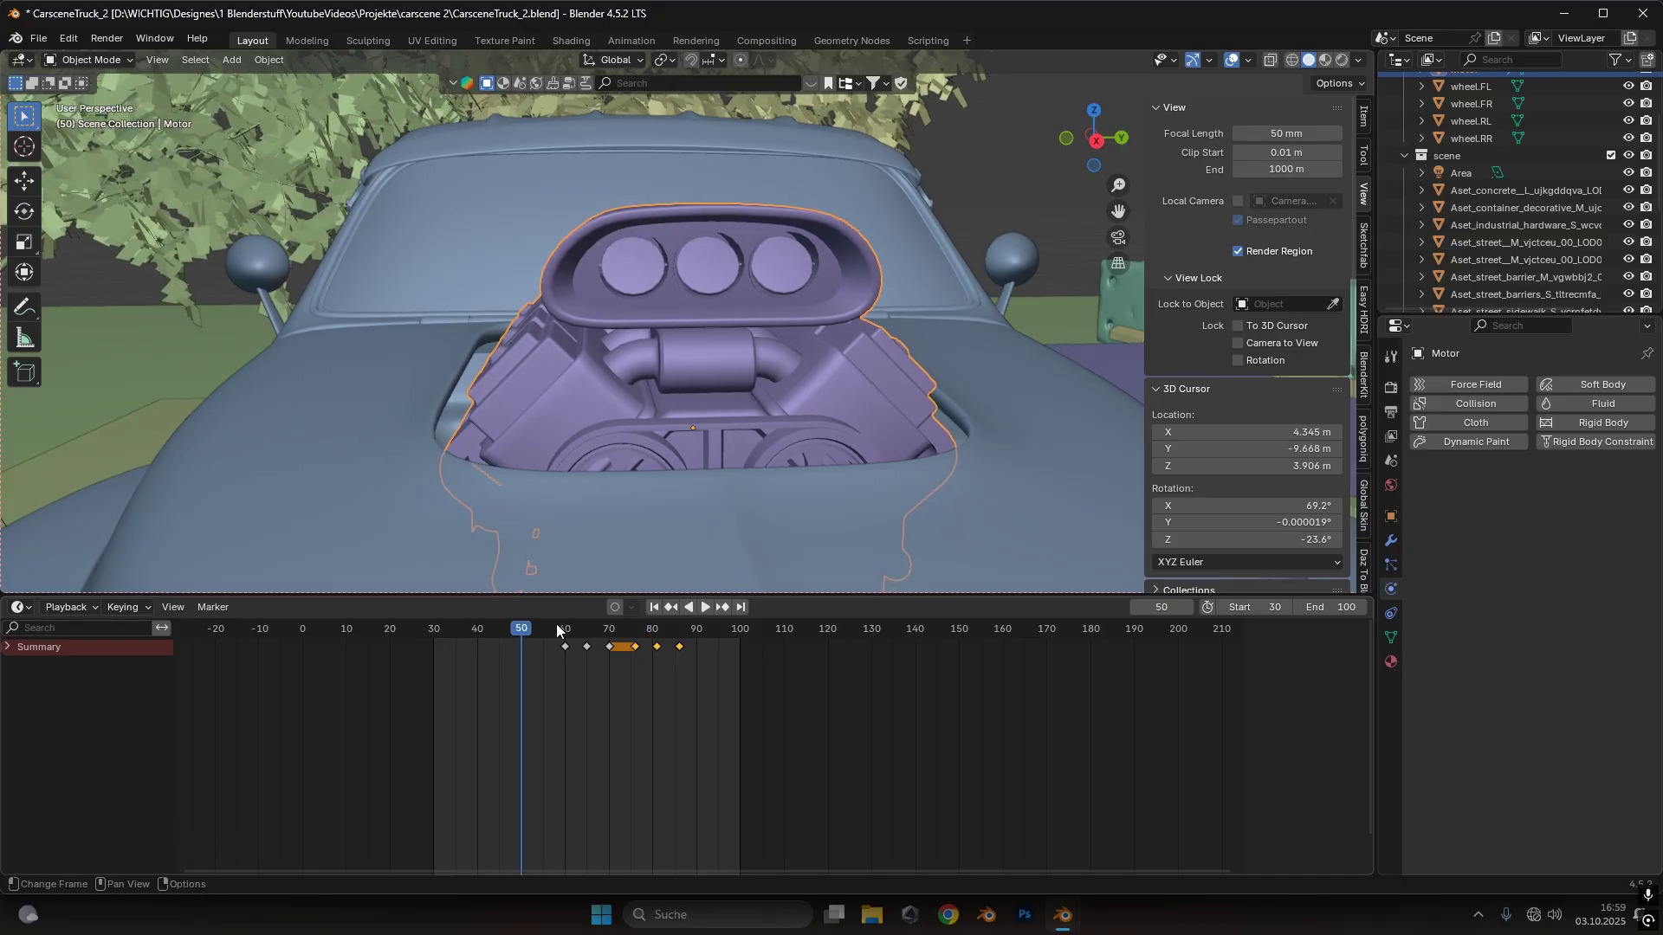
pyautogui.press('space')
pyautogui.press('Escape')
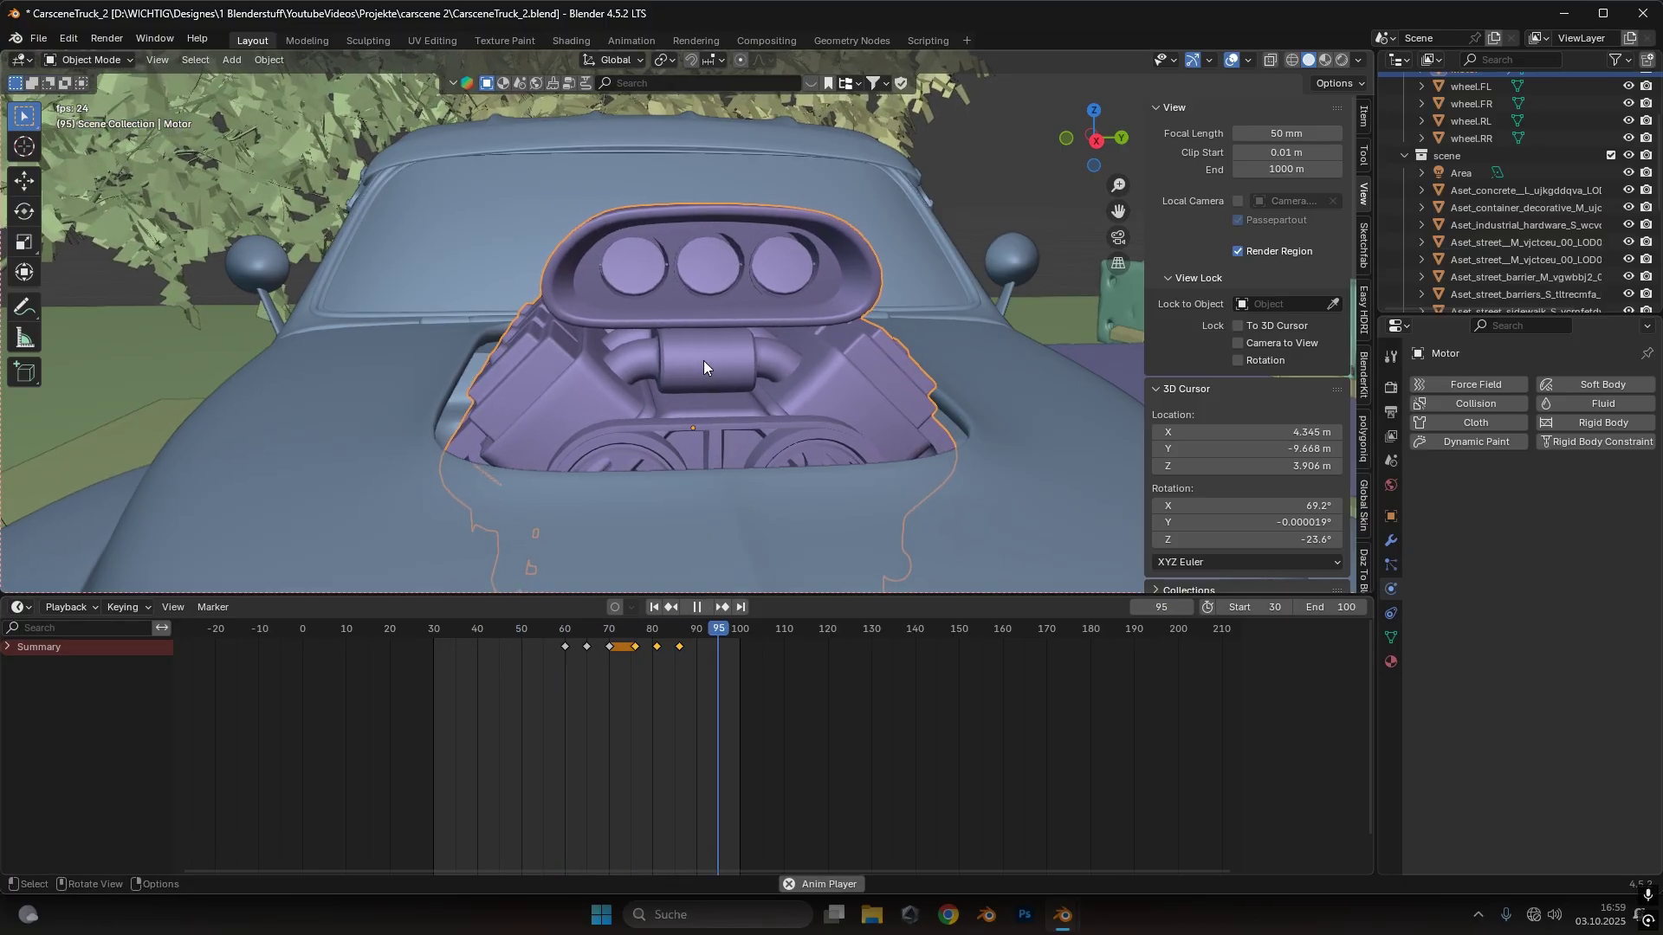
pyautogui.press('space')
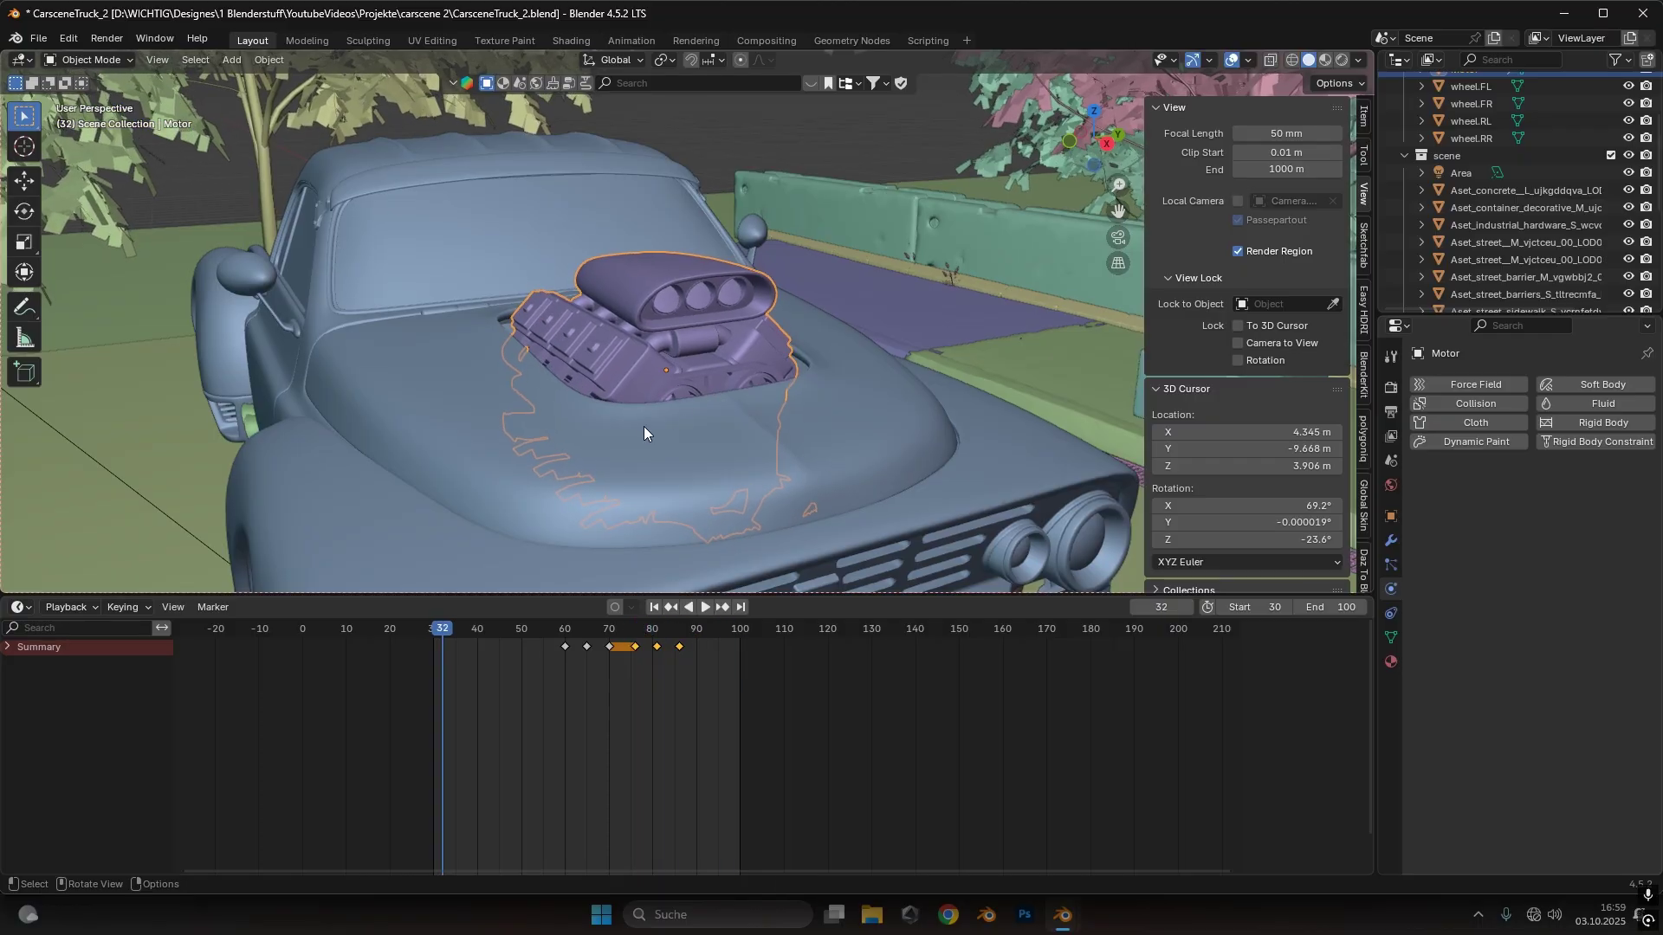
pyautogui.press('space')
# Switch to the CarsceneTruck_2_2 file and play the finished fire burst at the truck's exhaust
pyautogui.moveTo(1067, 920)
pyautogui.click(1181, 824)
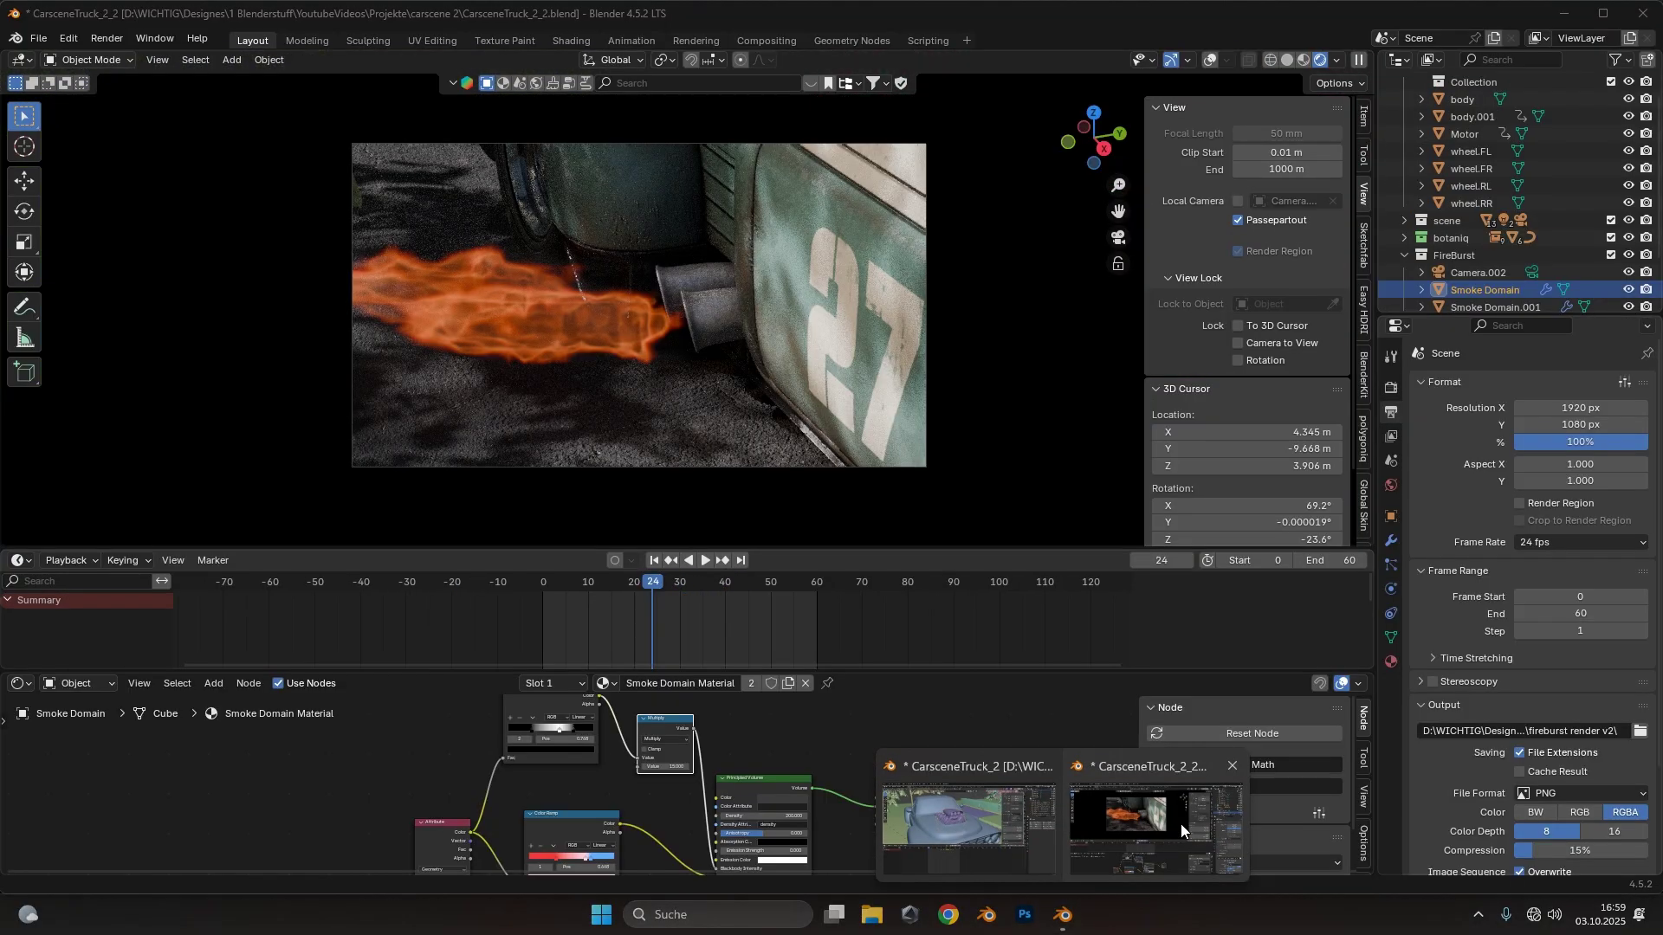
pyautogui.click(657, 587)
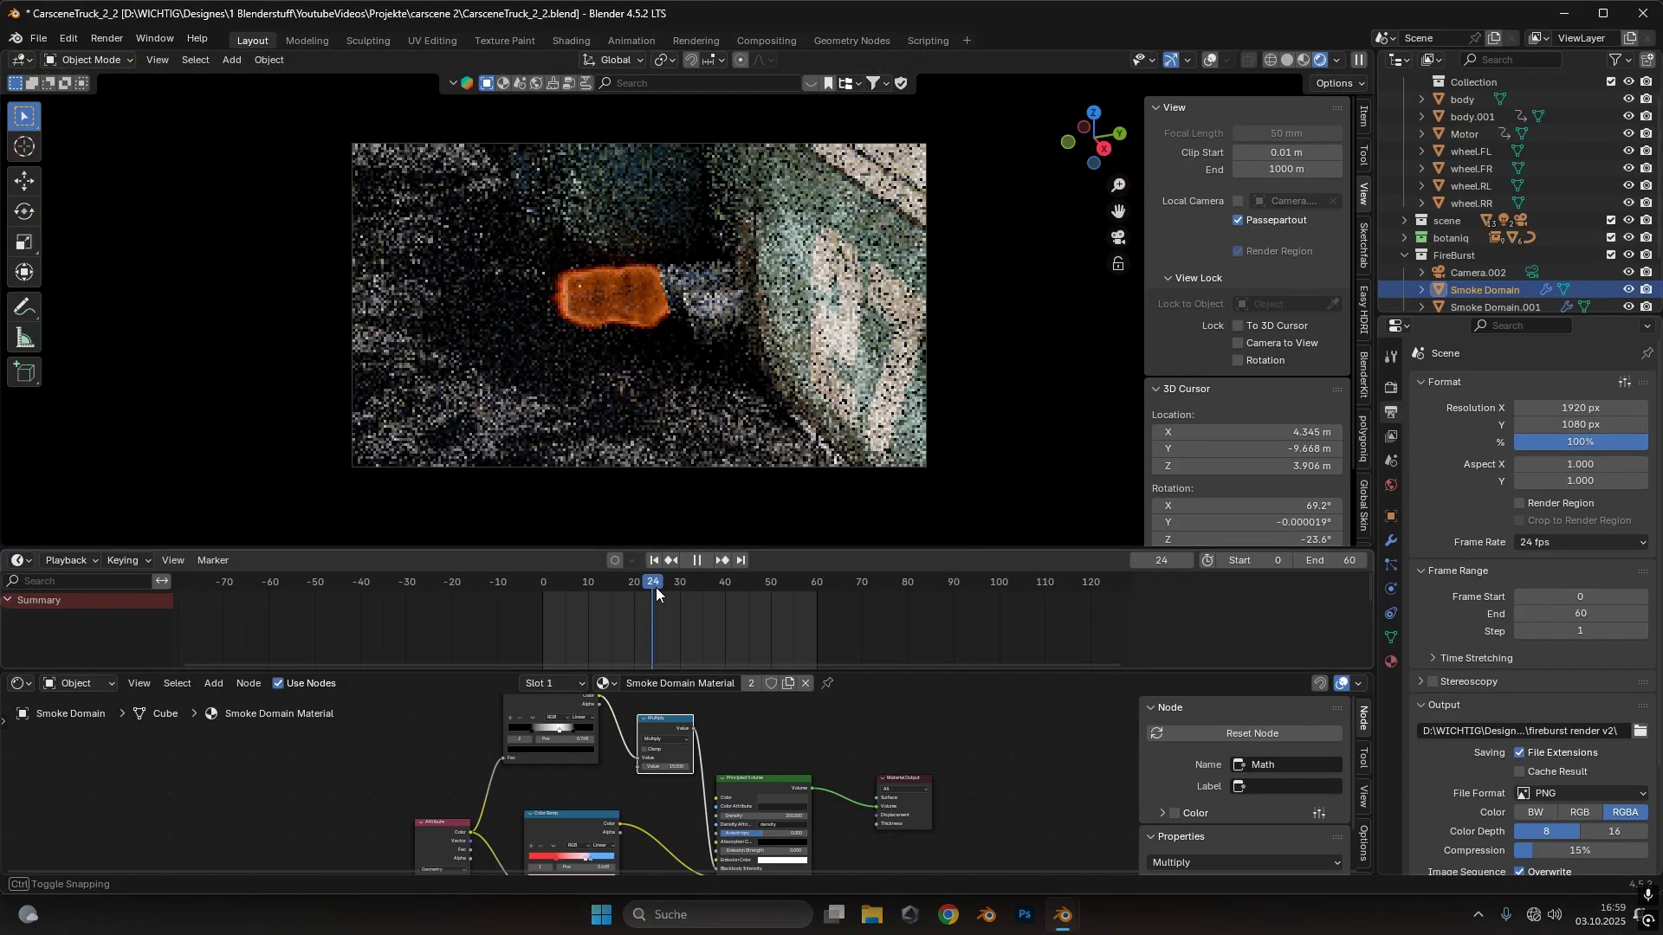
pyautogui.press('space')
pyautogui.press('space')
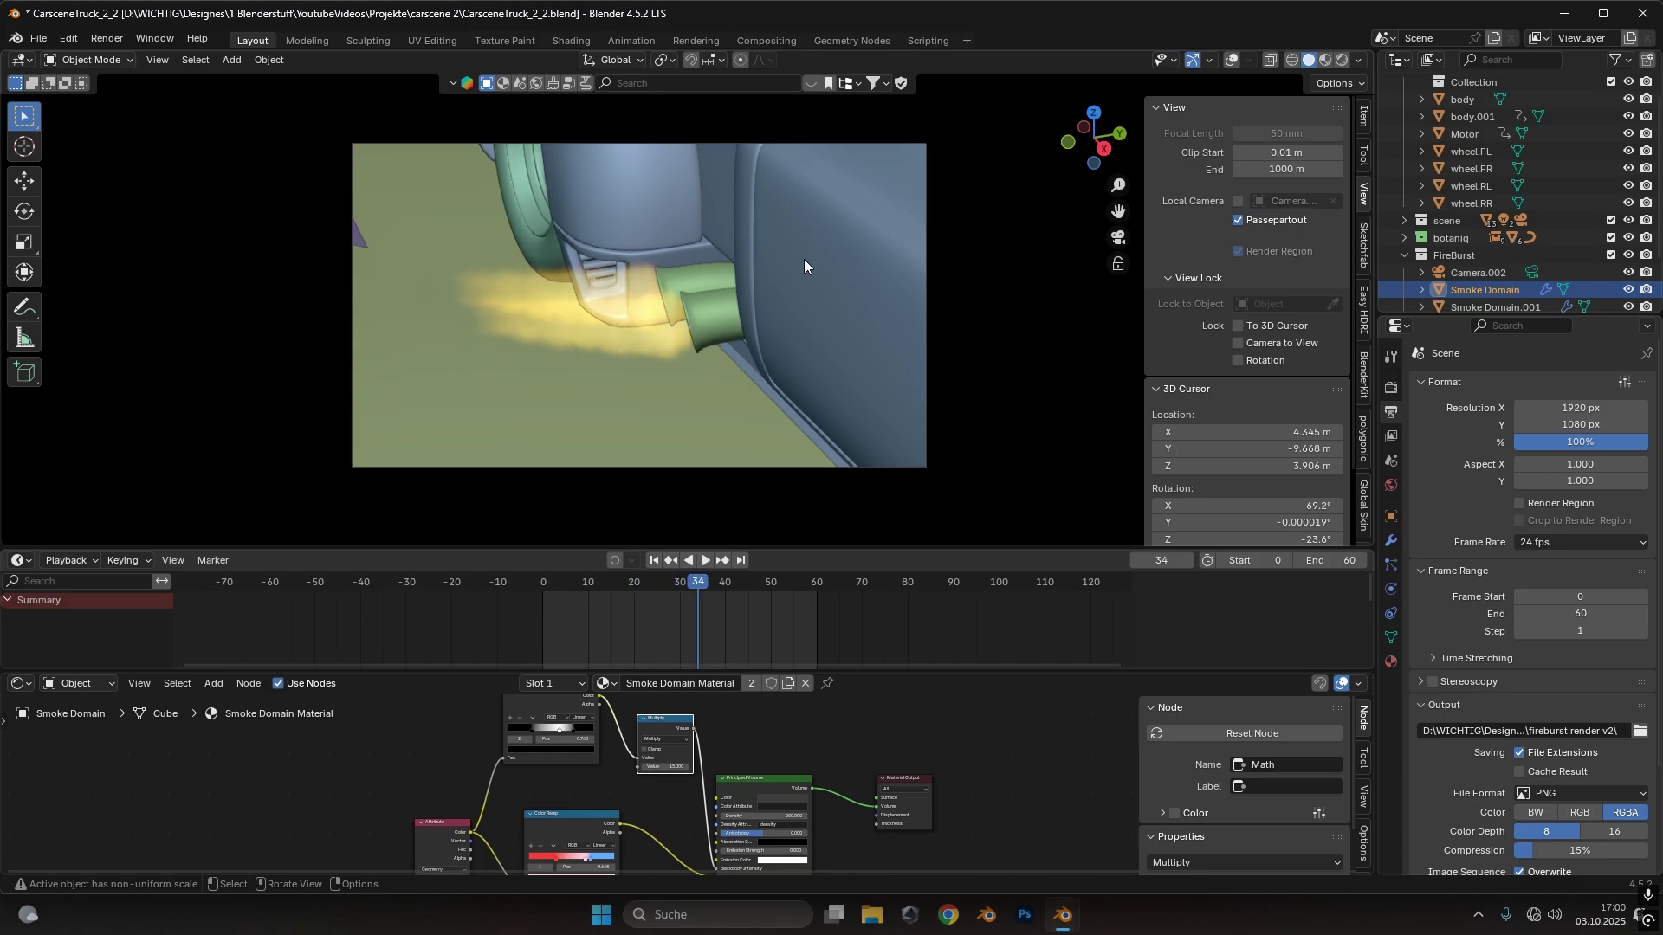
# Show the viewport overlays and examine the smoke domain setup around the truck's exhaust
pyautogui.moveTo(803, 258); pyautogui.dragTo(1229, 61, button='middle')
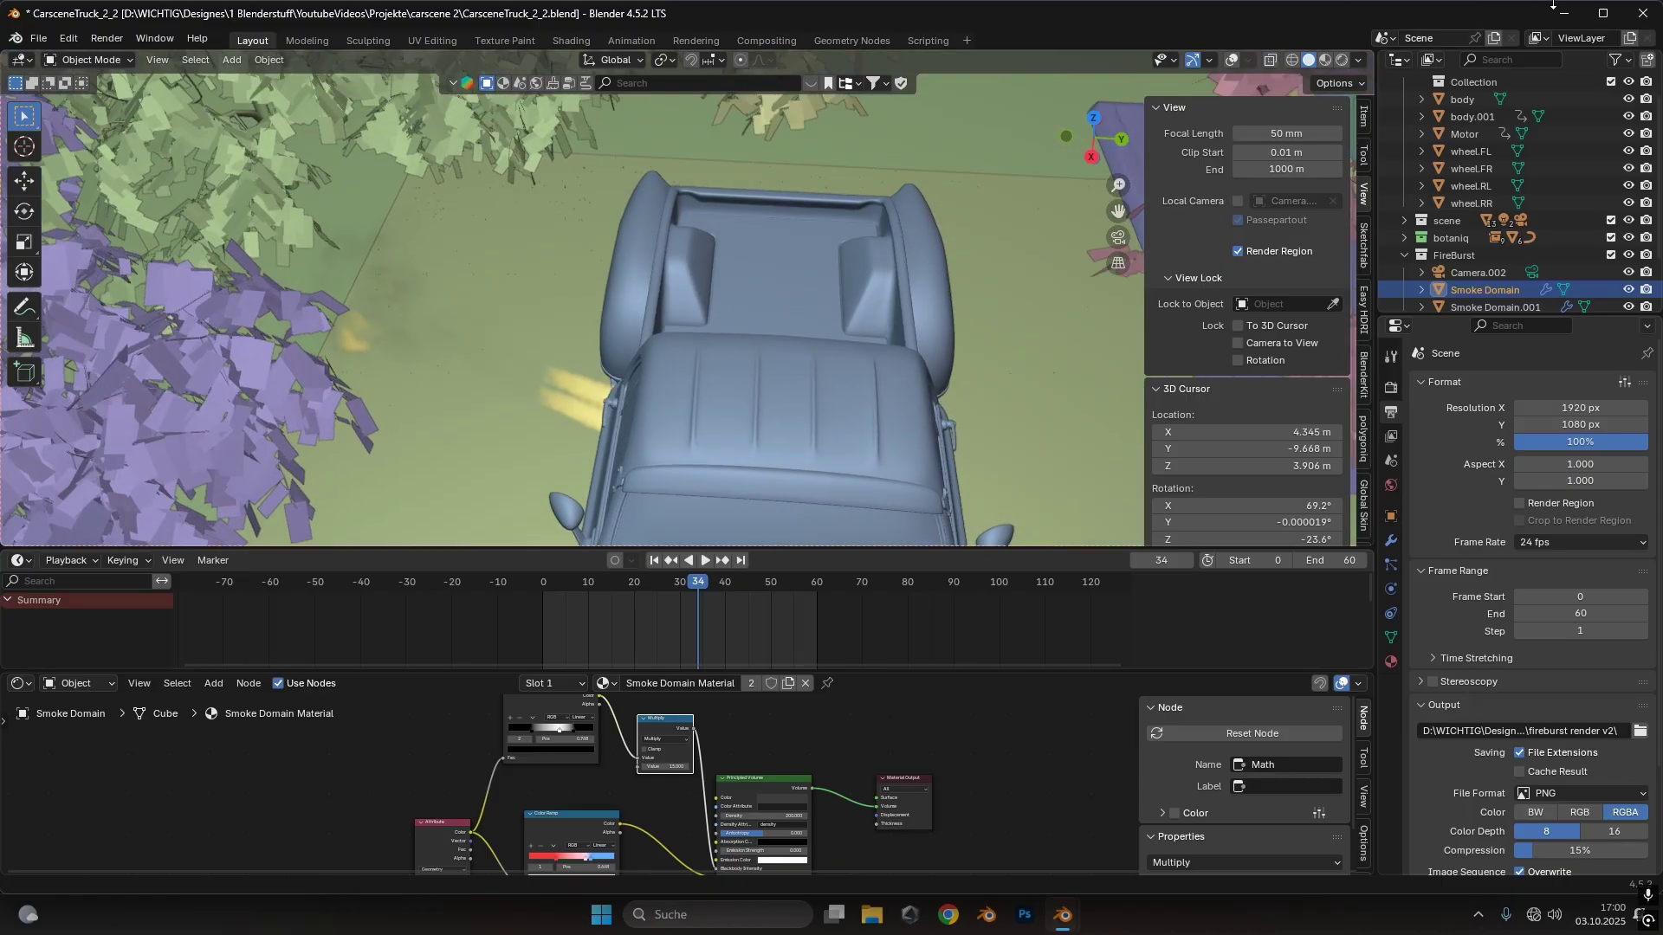
pyautogui.click(1231, 61)
pyautogui.moveTo(563, 402); pyautogui.dragTo(665, 327, button='middle')
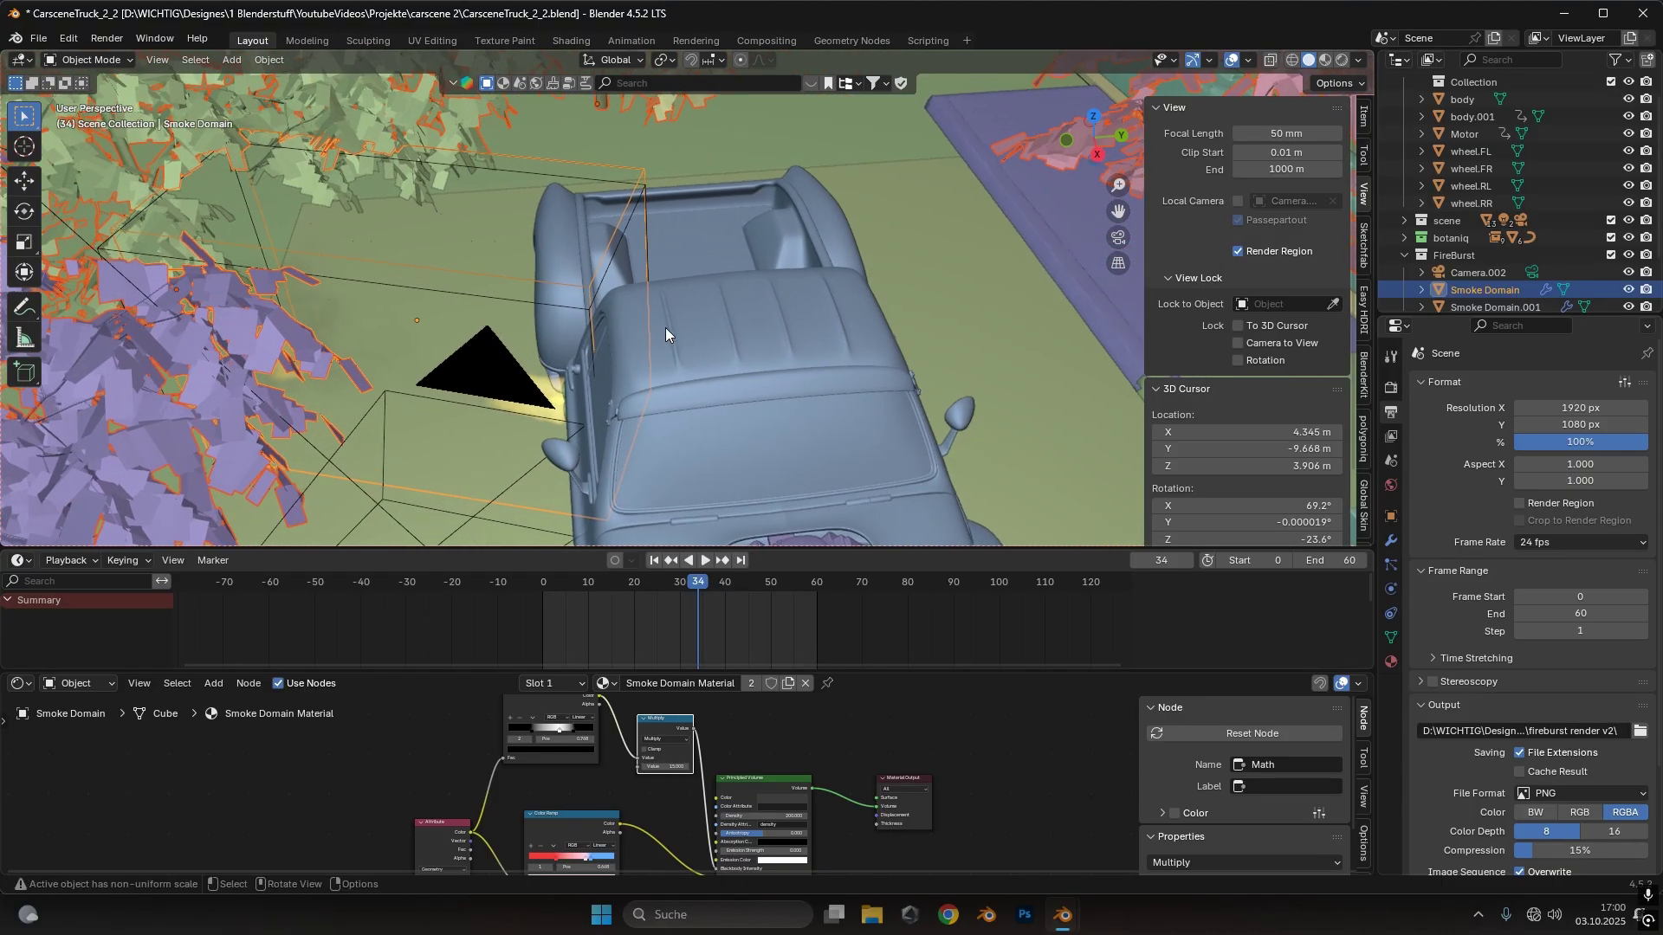
pyautogui.scroll(-8, 665, 327)
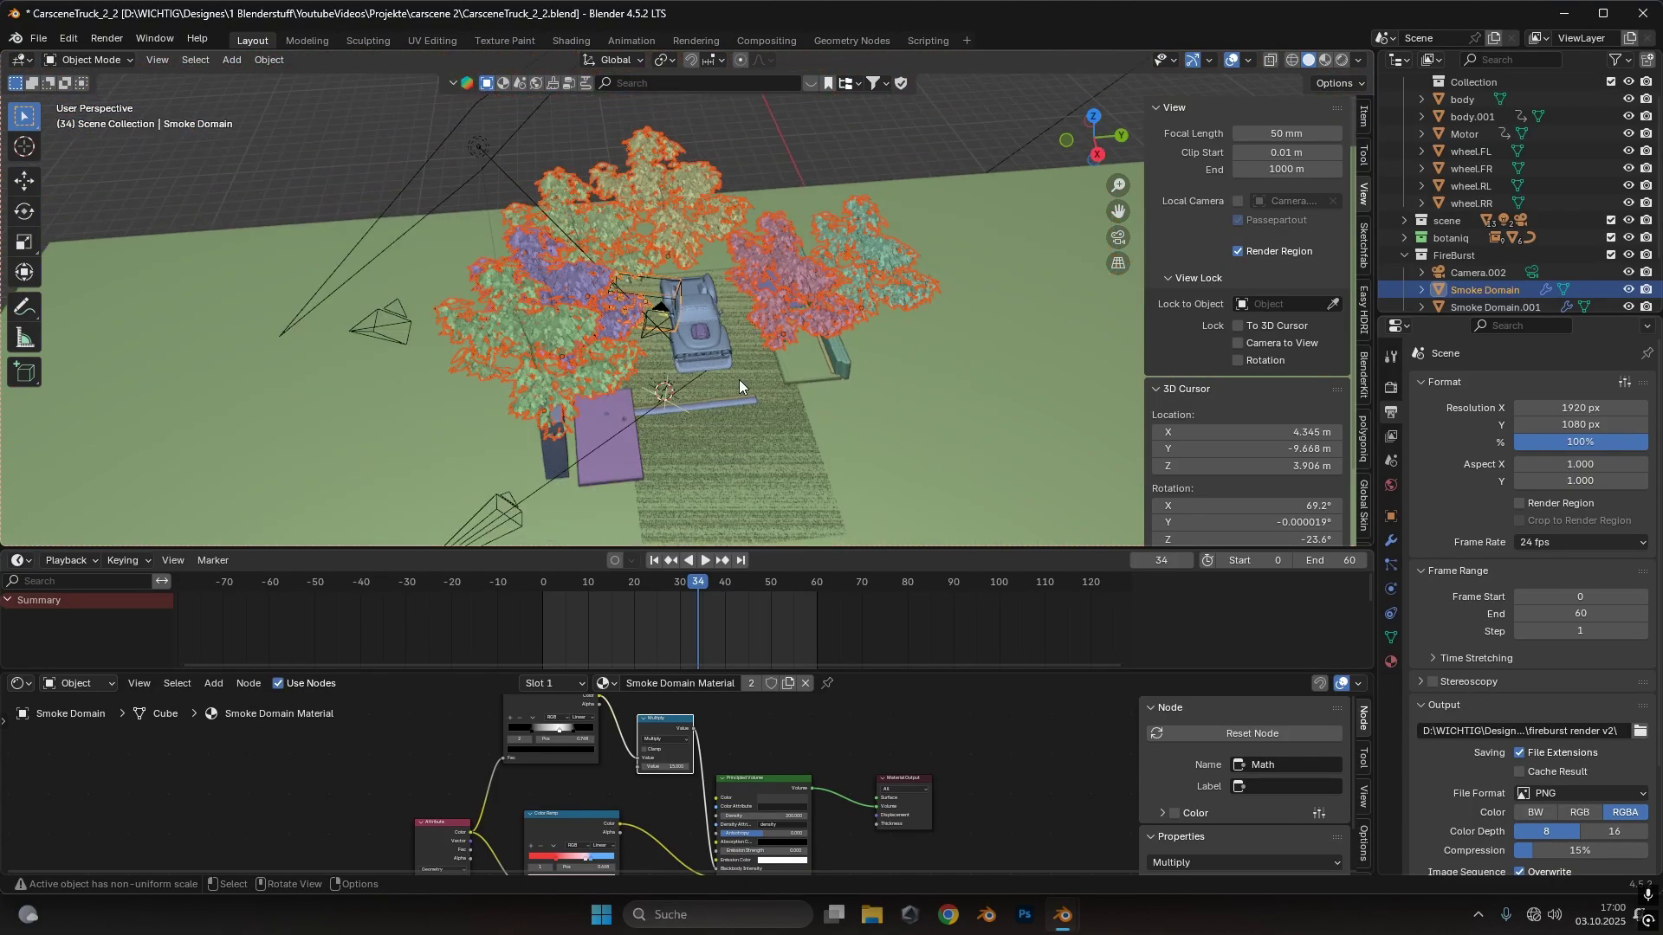
pyautogui.scroll(10, 740, 379)
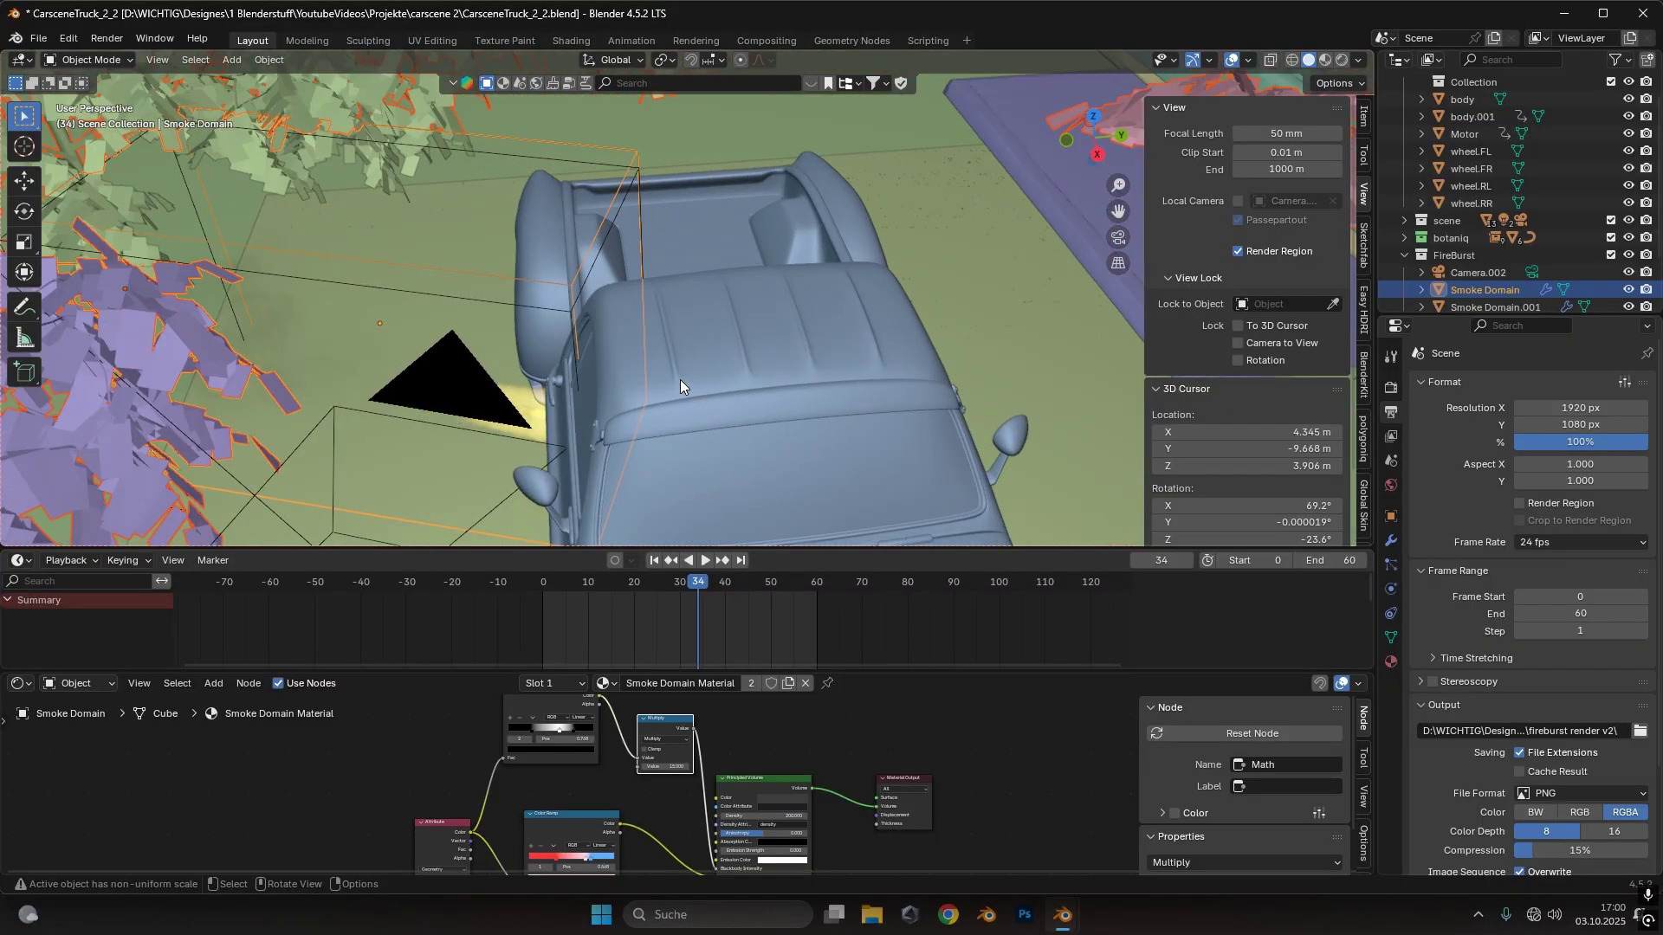
pyautogui.moveTo(657, 388); pyautogui.dragTo(756, 330, button='middle')
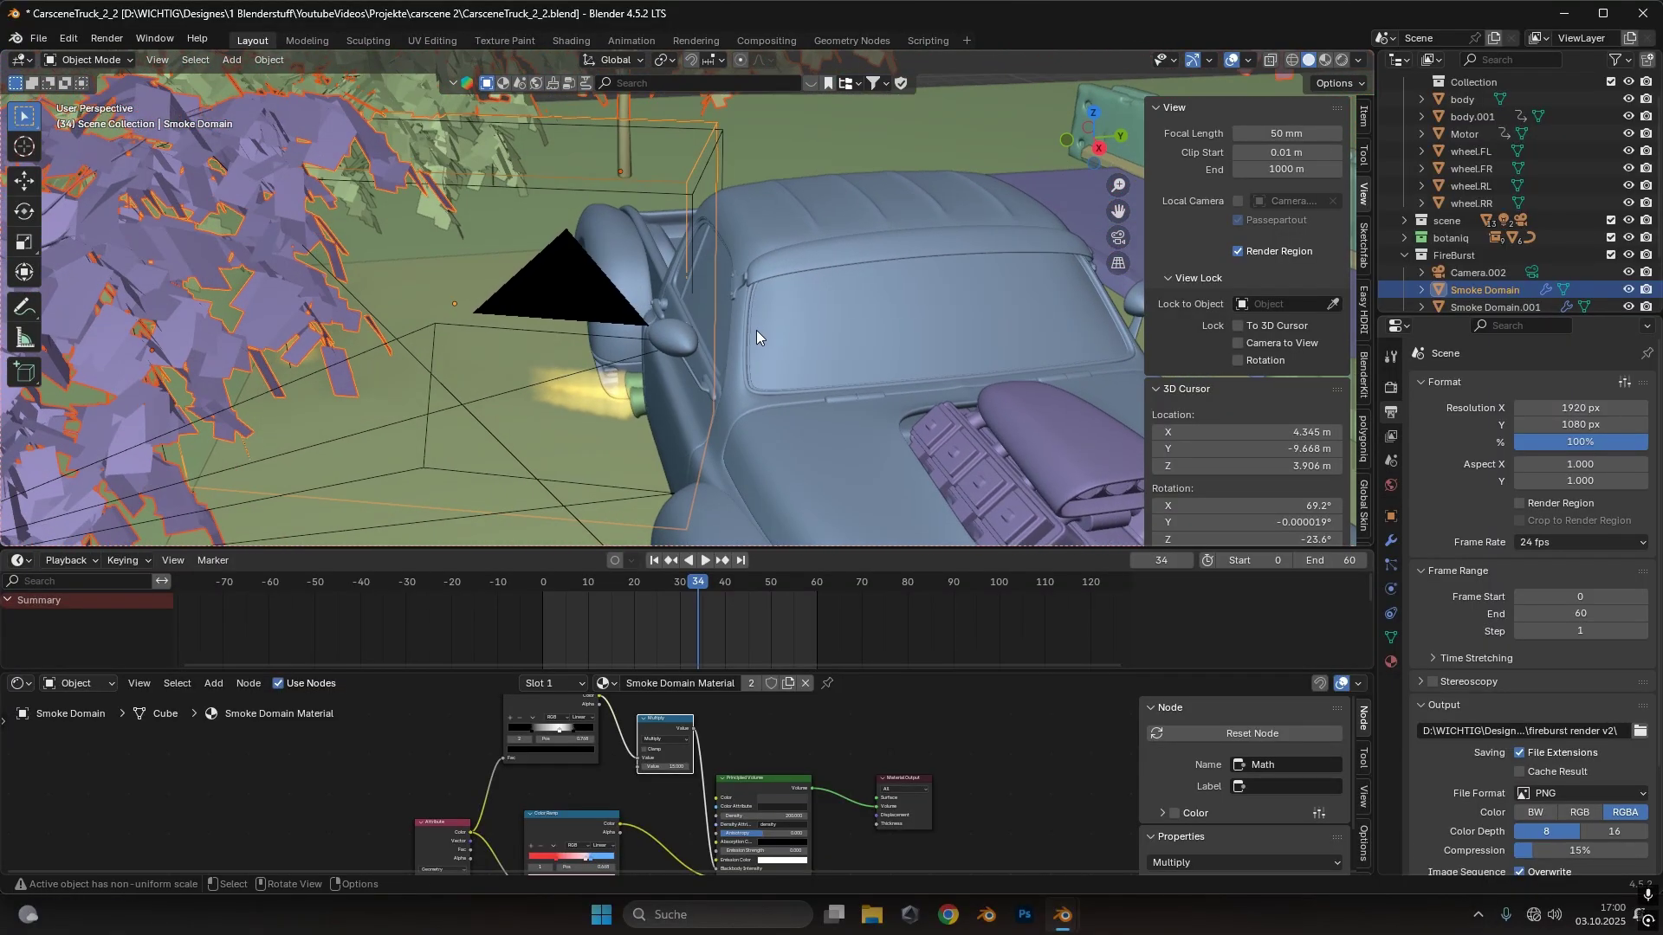
# Create a new file from the General template
pyautogui.click(39, 38)
pyautogui.moveTo(53, 65)
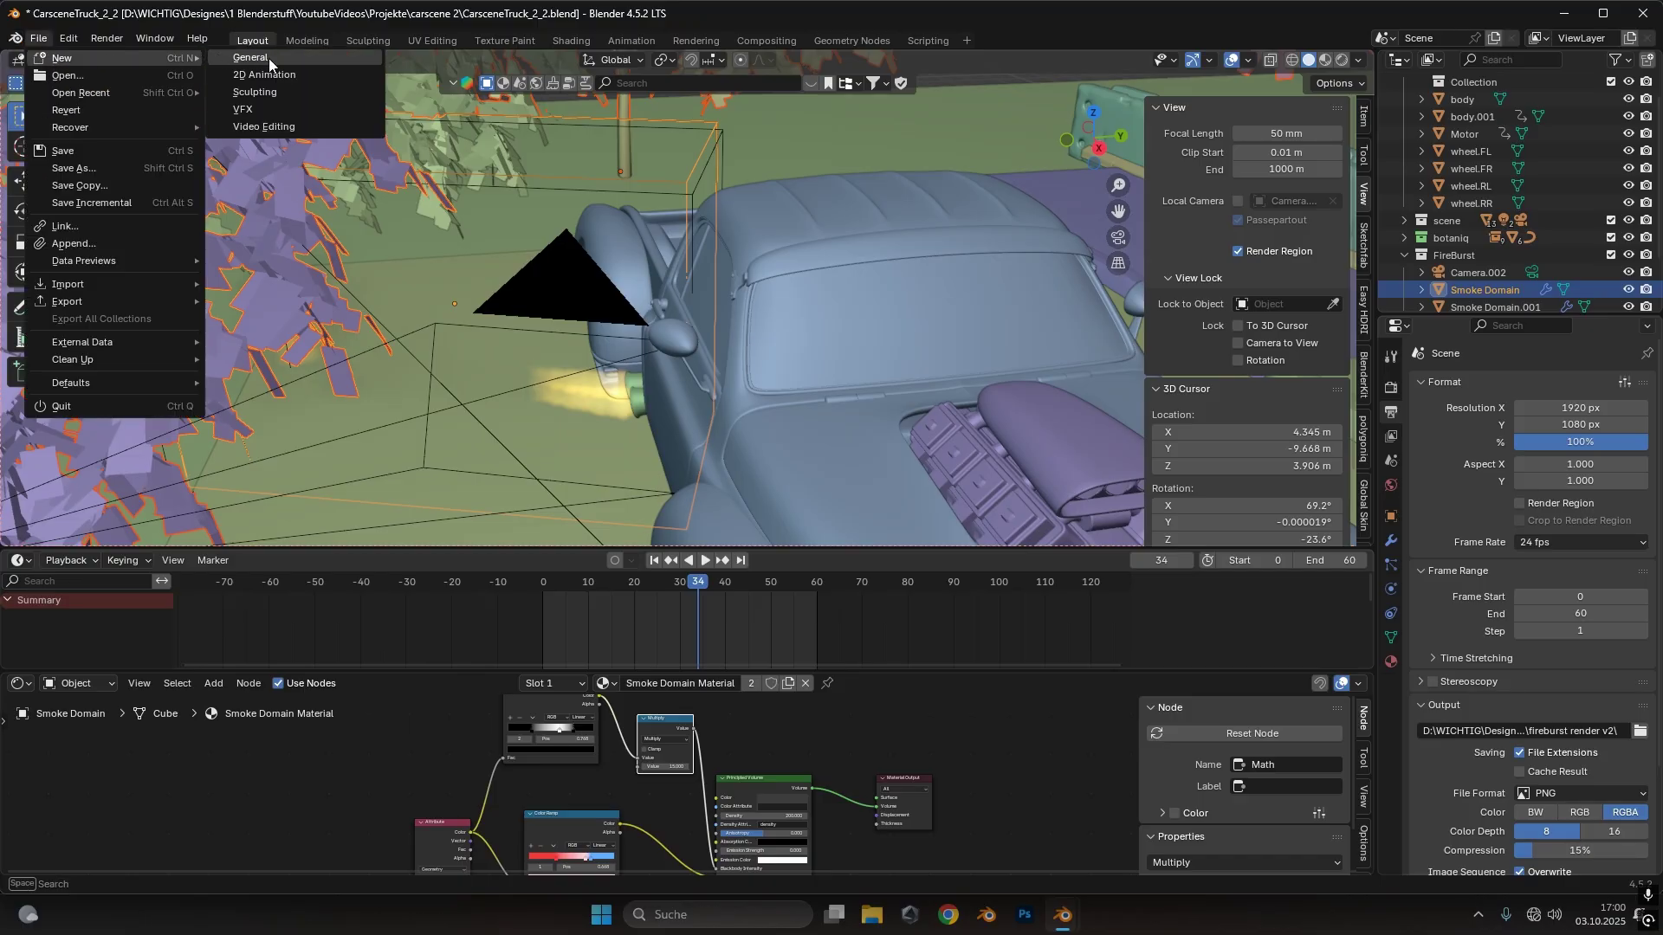
pyautogui.click(269, 59)
pyautogui.click(853, 487)
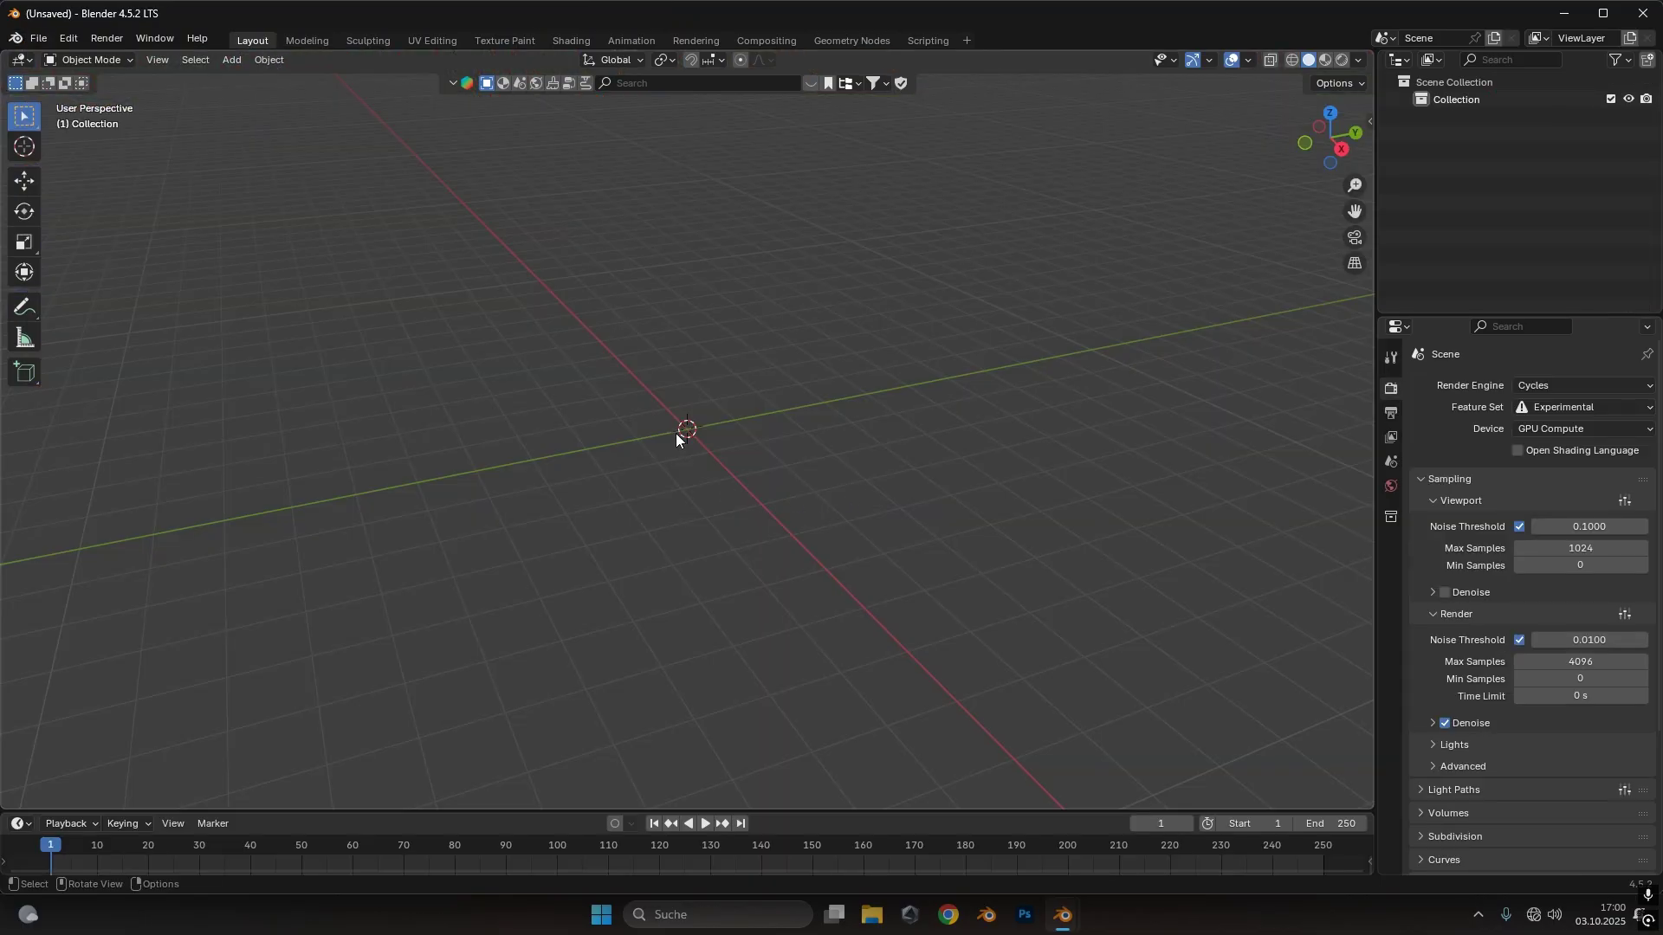
# Add a UV sphere and raise it above the grid along the Z axis
pyautogui.moveTo(676, 439); pyautogui.dragTo(698, 412, button='middle')
pyautogui.hotkey('shift', 'a')
pyautogui.moveTo(677, 440)
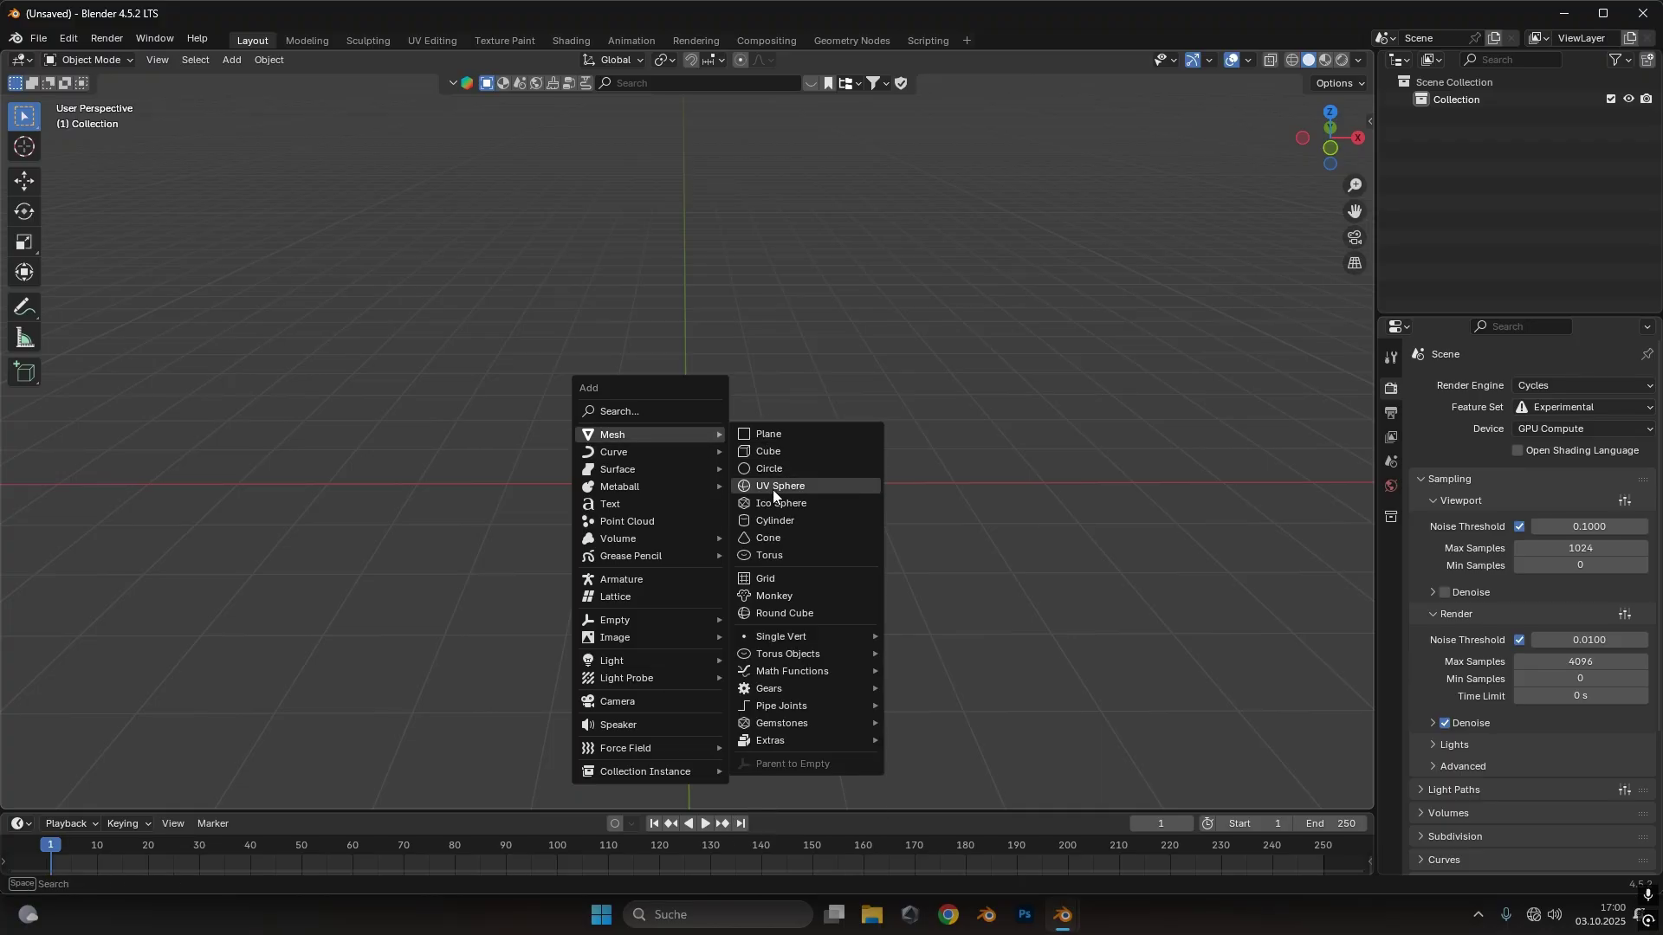
pyautogui.click(773, 490)
pyautogui.press('g')
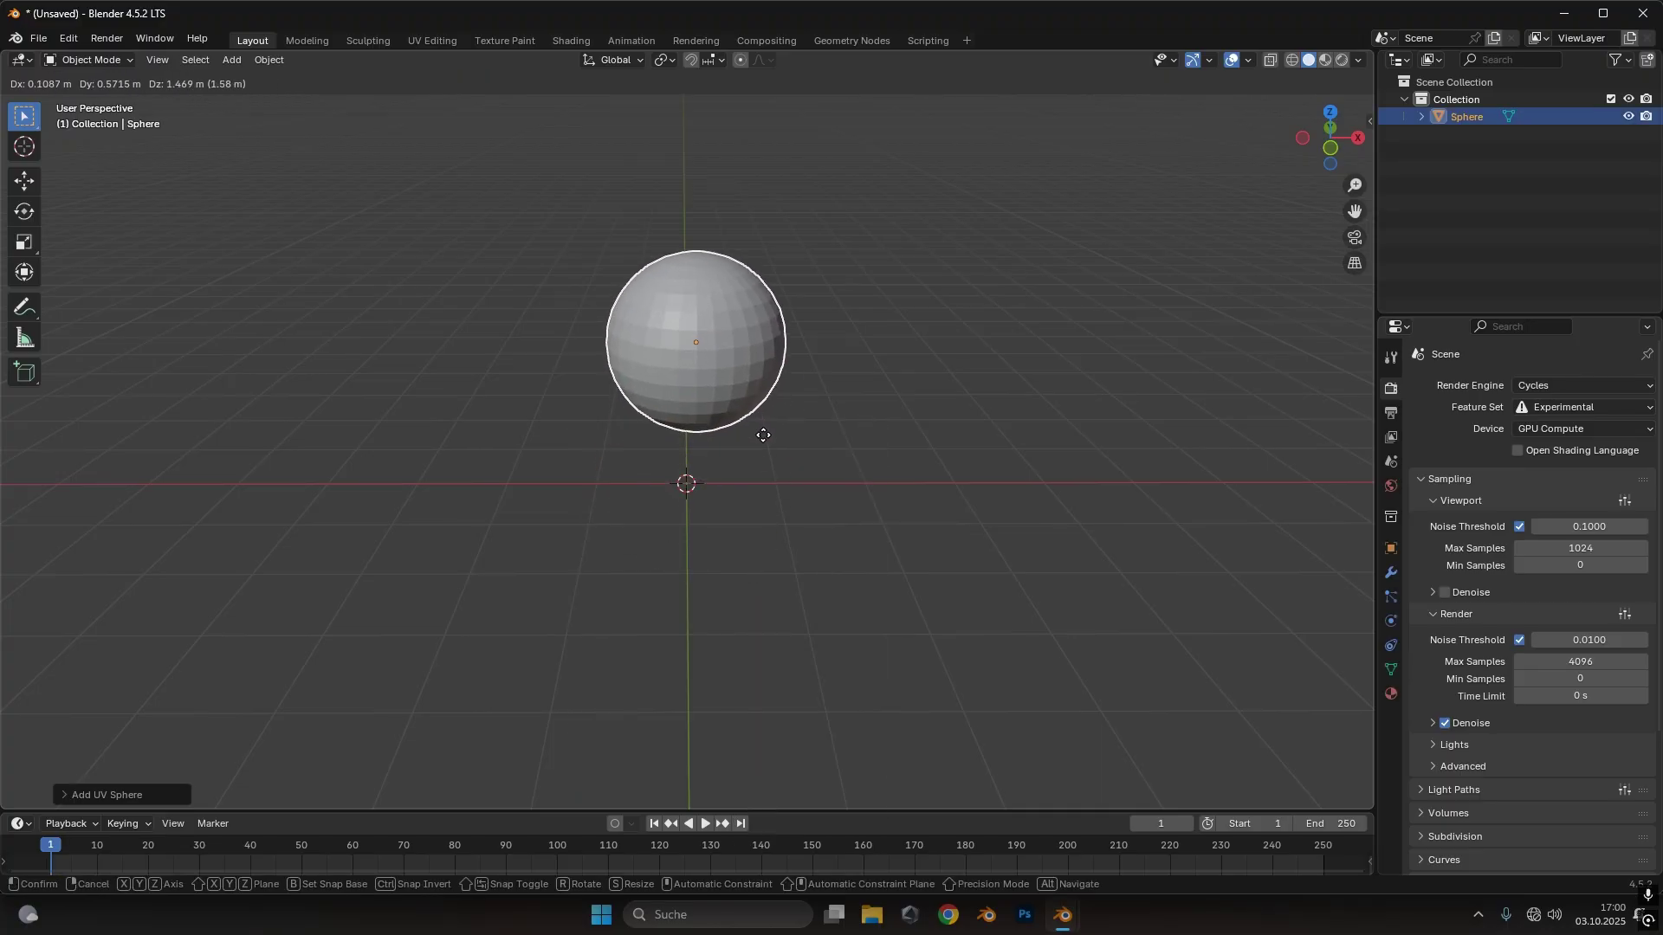
pyautogui.press('z')
pyautogui.click(795, 347)
# Scale the sphere down along the X axis into a thin upright disc
pyautogui.press('s')
pyautogui.press('x')
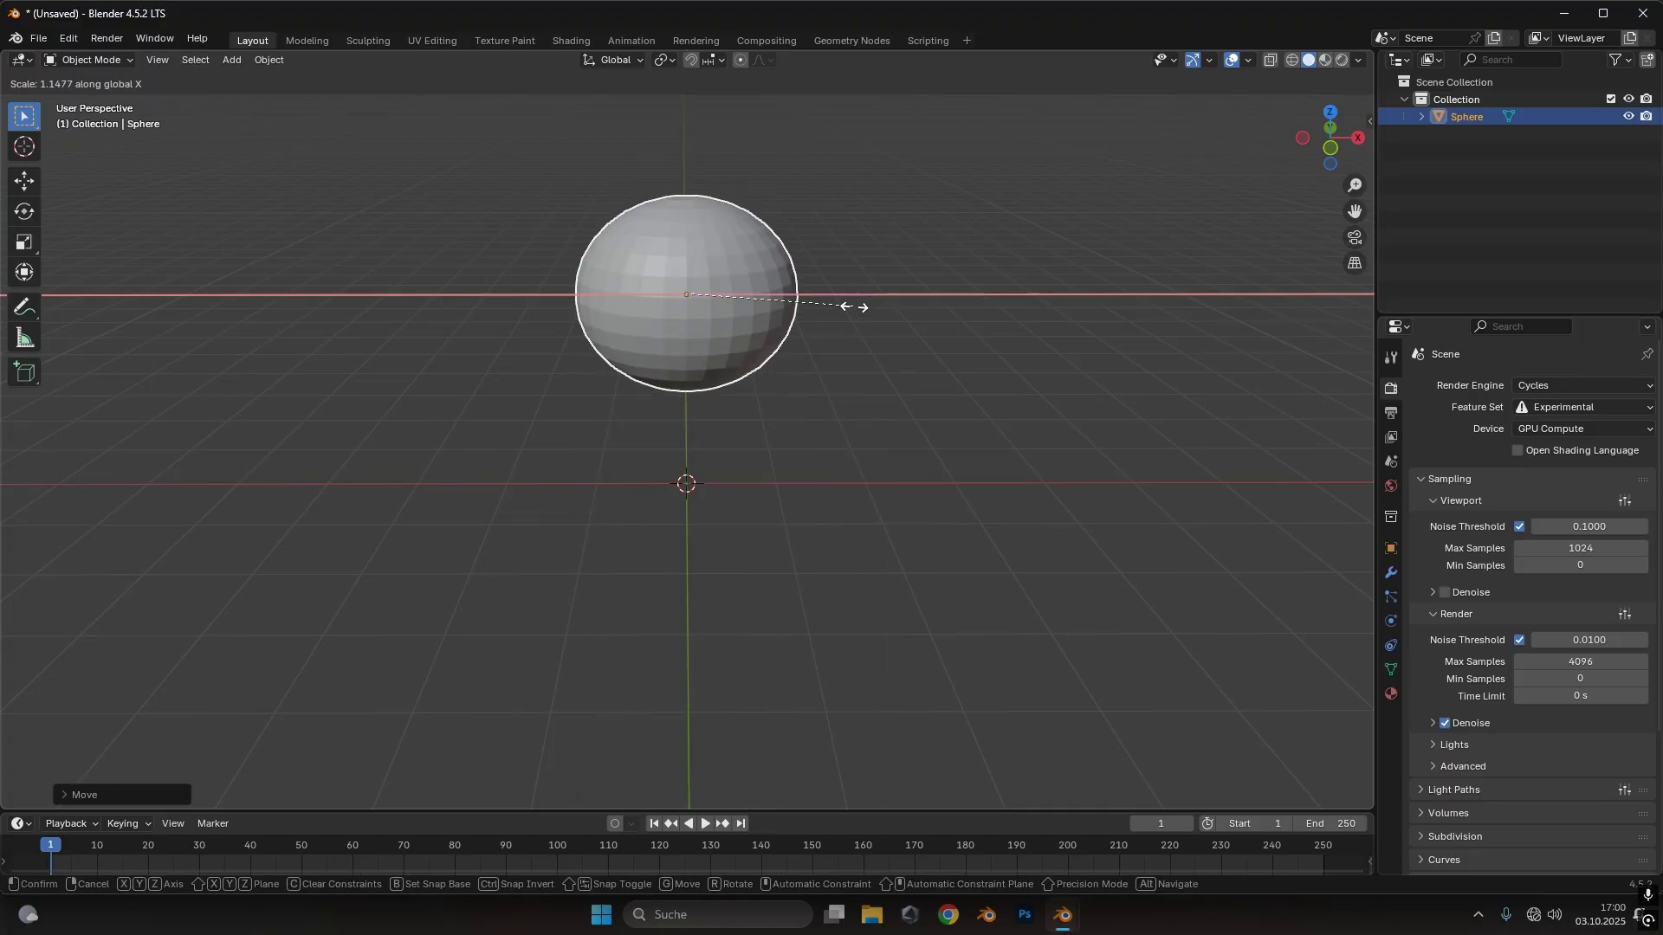
pyautogui.click(717, 297)
pyautogui.moveTo(710, 303); pyautogui.dragTo(796, 427, button='middle')
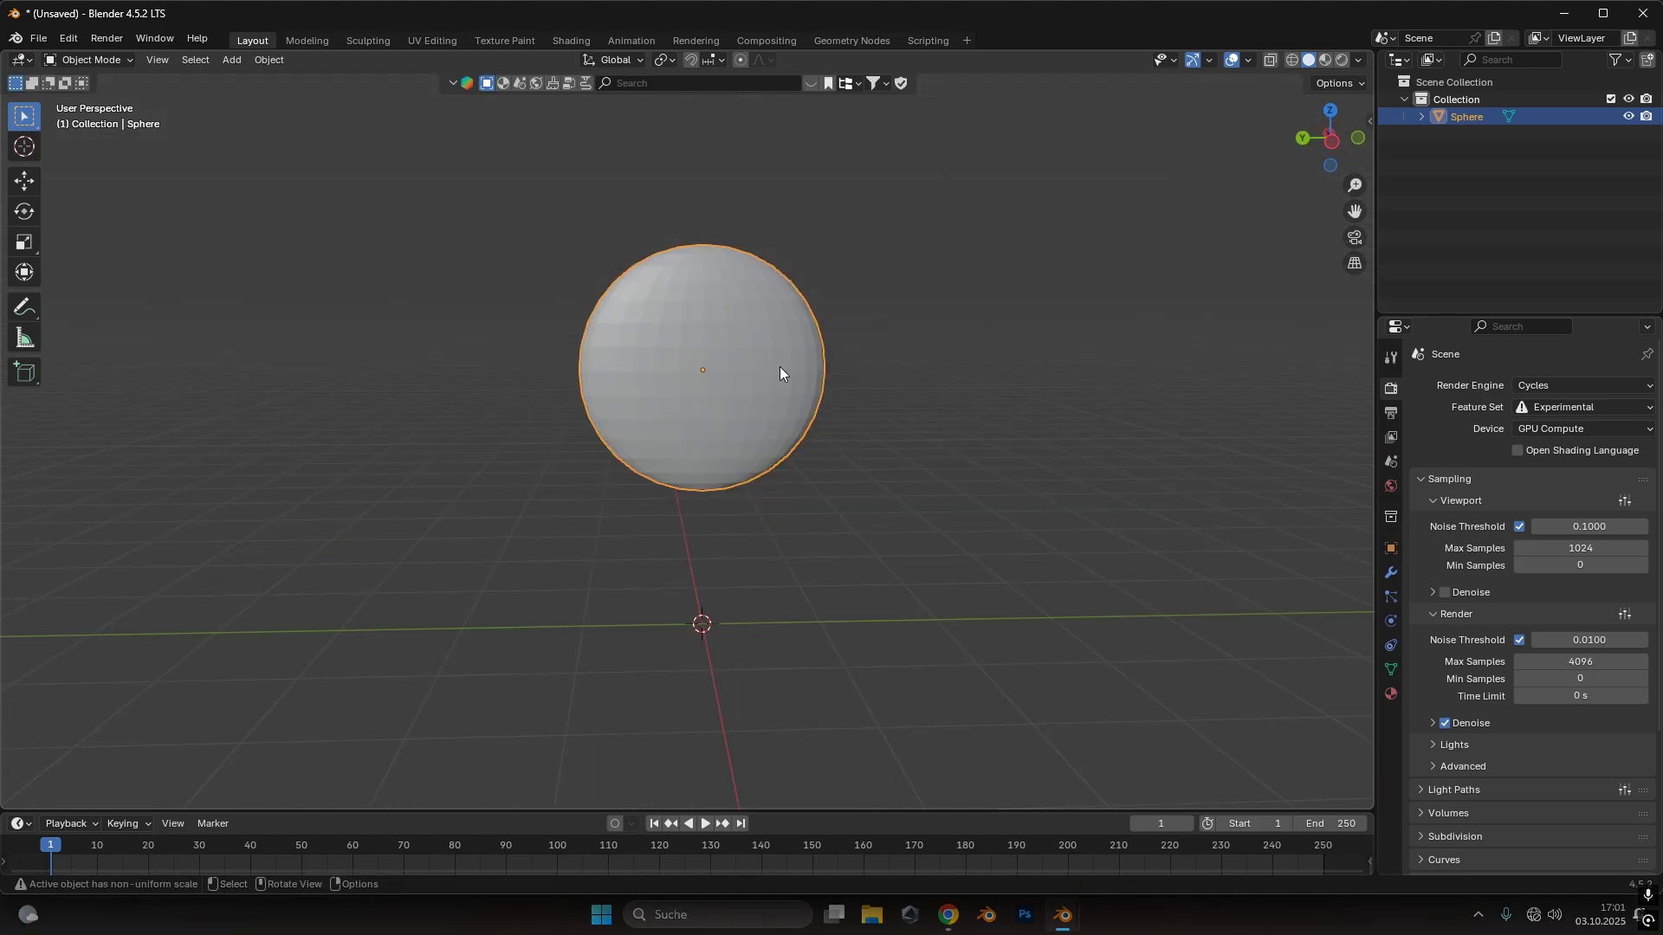
pyautogui.moveTo(776, 357); pyautogui.dragTo(635, 398, button='middle')
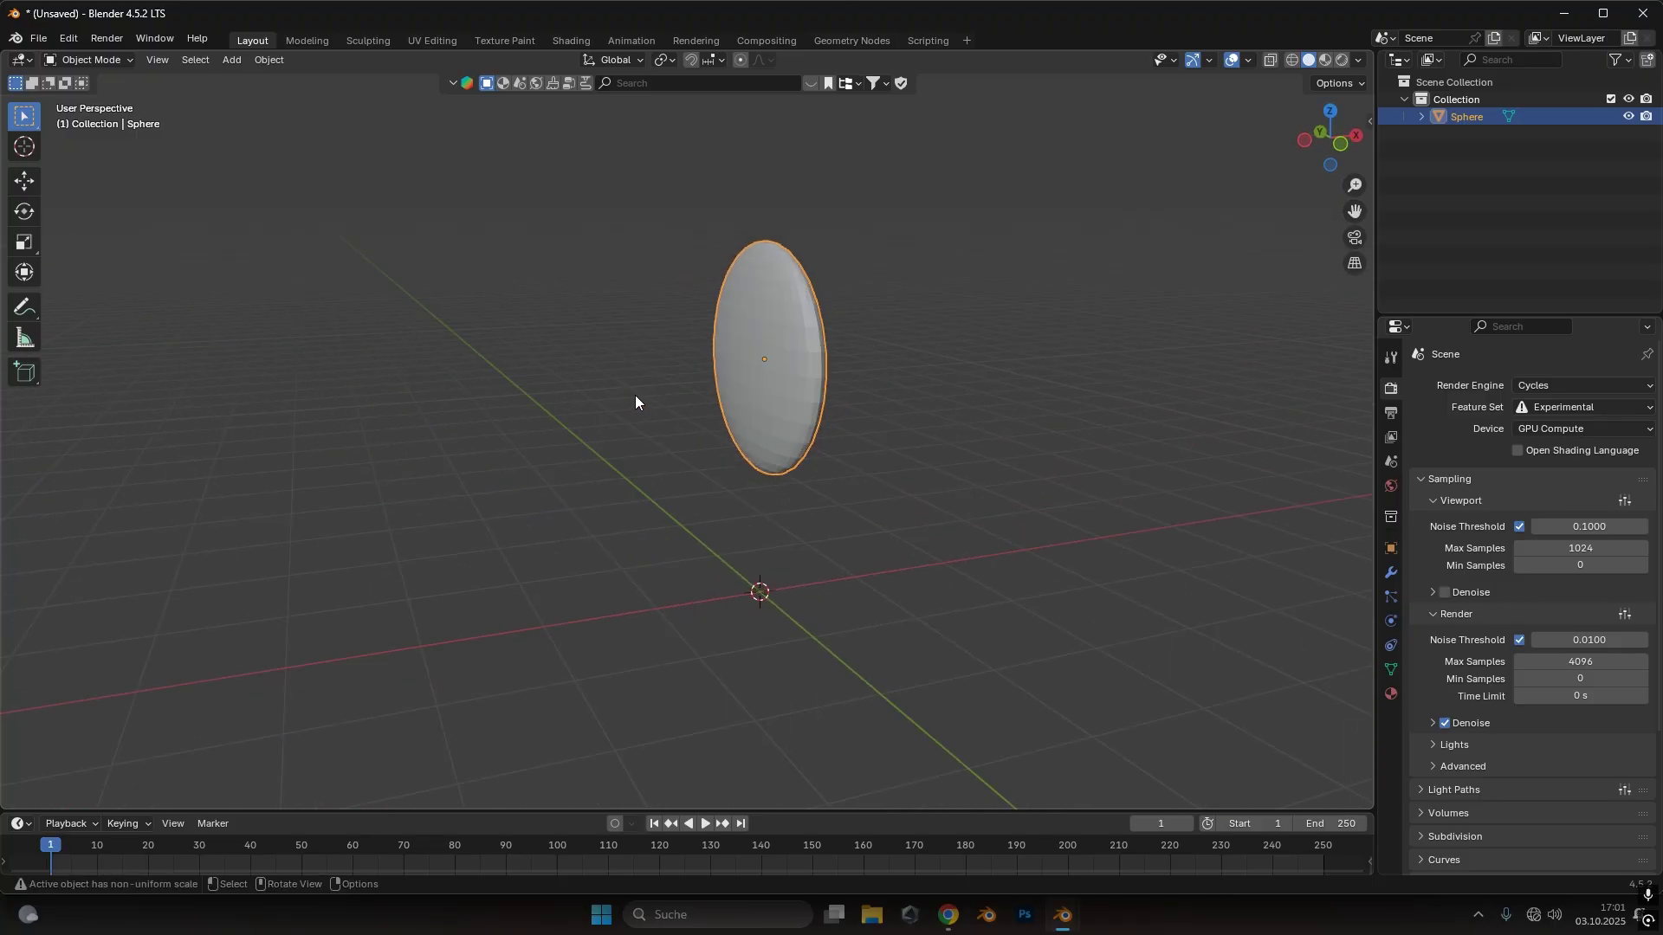
# Search the operators for "quick" and apply Quick Smoke to the flattened sphere
pyautogui.scroll(-3, 692, 394)
pyautogui.moveTo(777, 376)
pyautogui.mouseDown(button='middle')
pyautogui.moveTo(756, 382)
pyautogui.moveTo(776, 402)
pyautogui.mouseUp(button='middle')
pyautogui.press('F3')
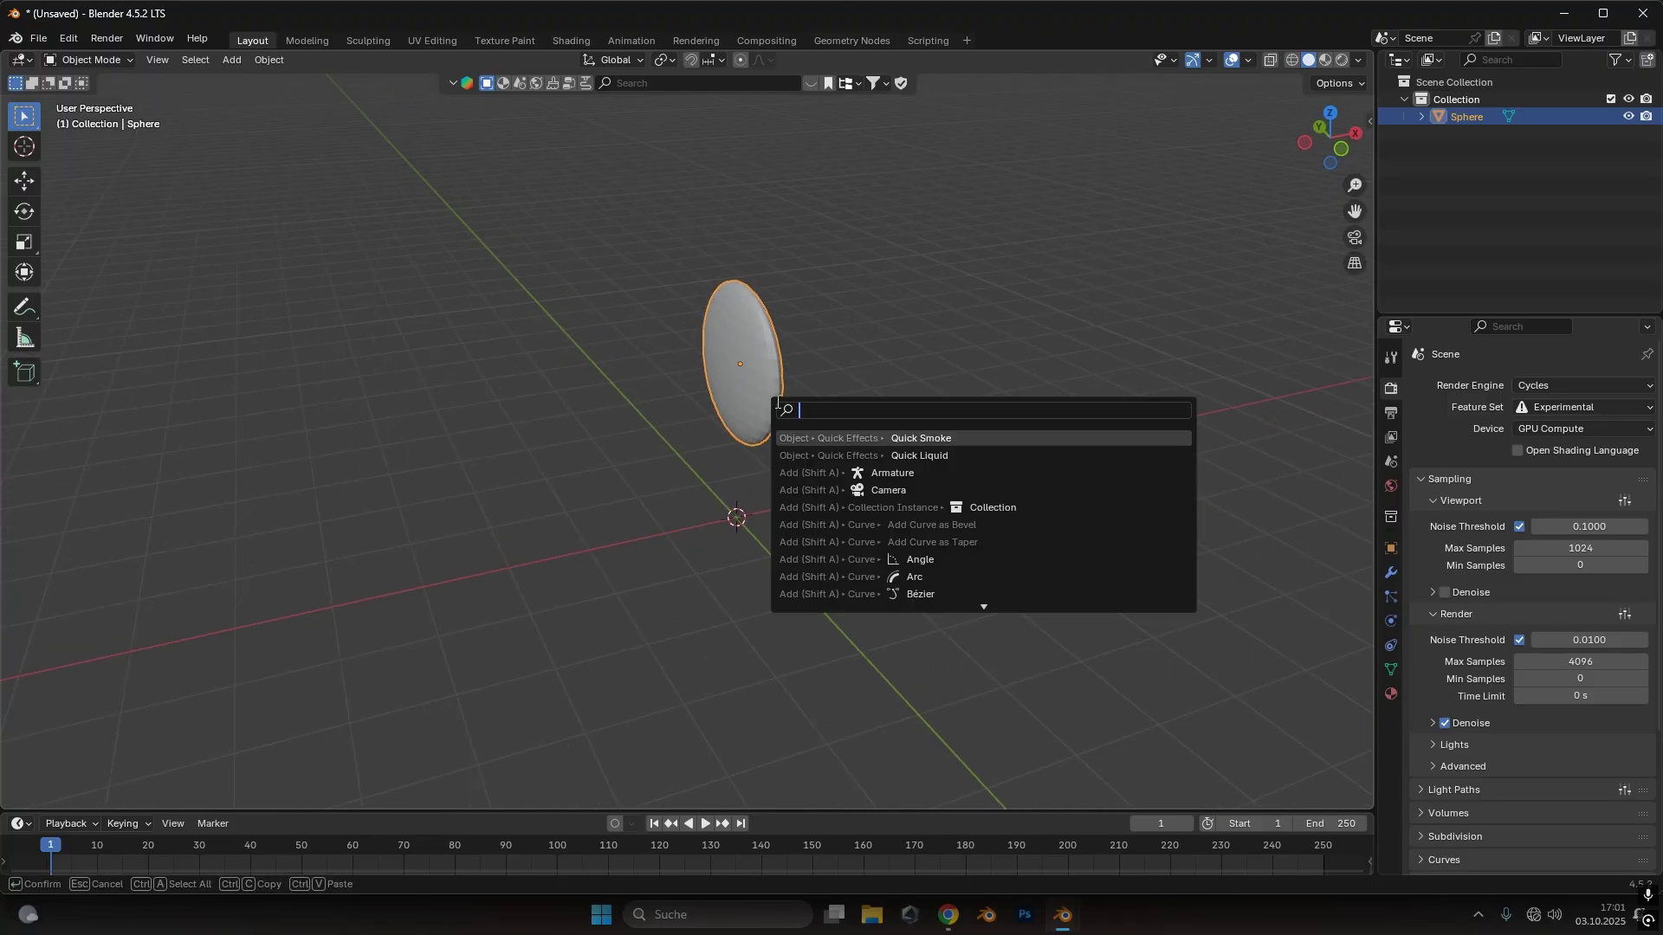
pyautogui.write('quick')
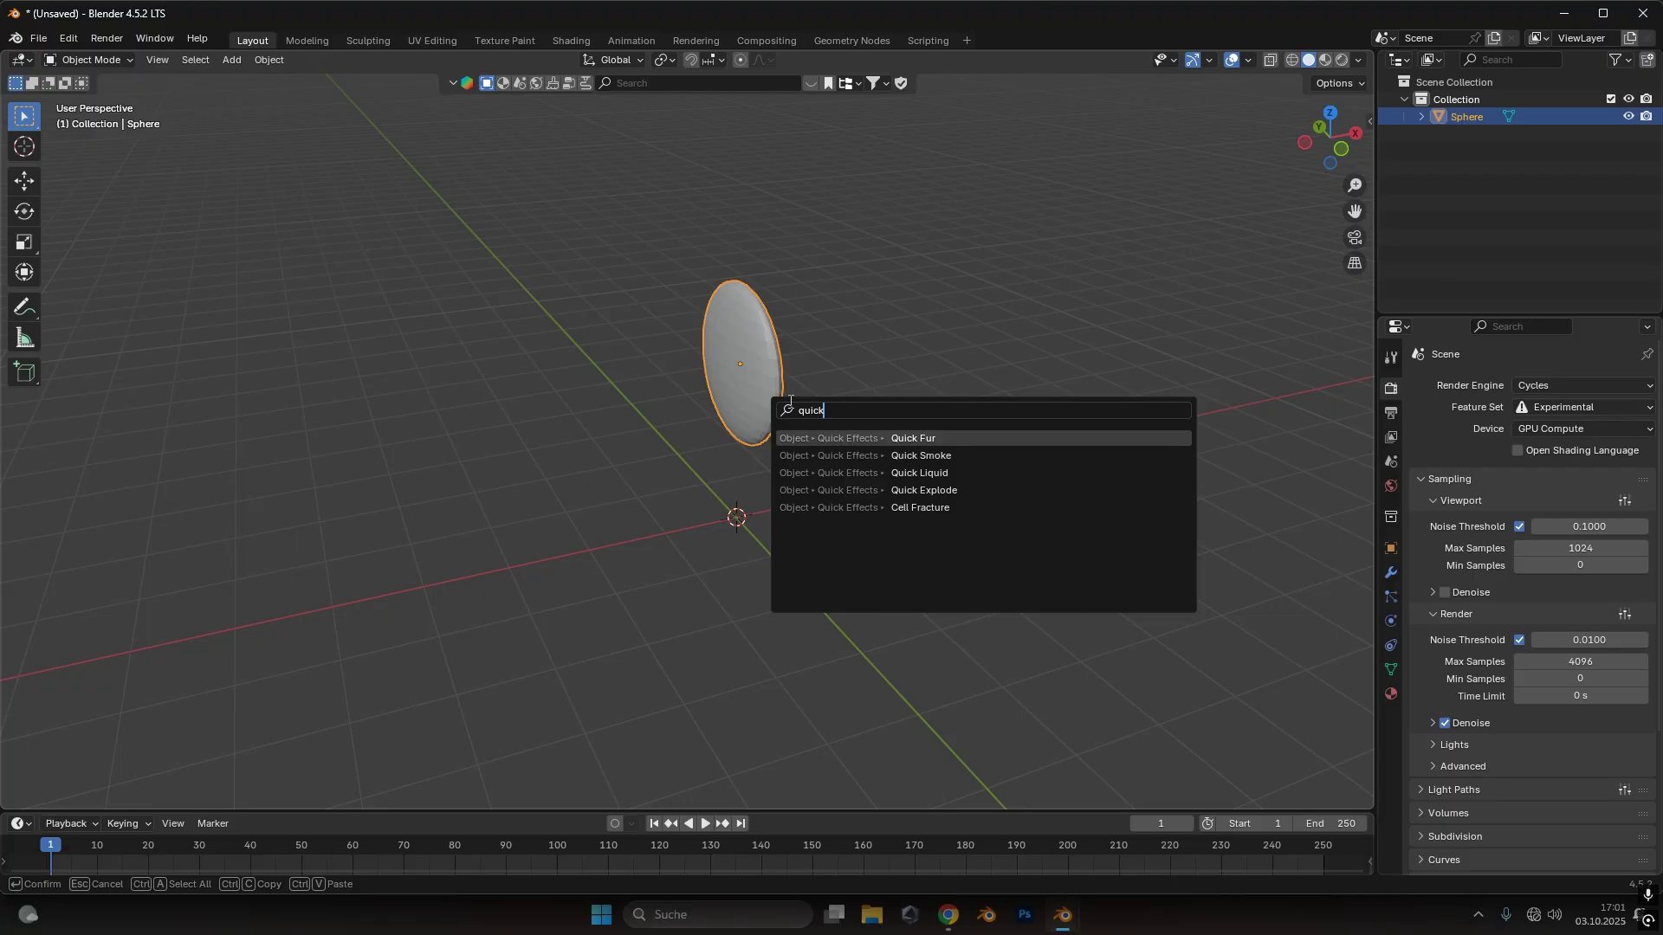
pyautogui.click(887, 456)
# Scale the Smoke Domain by about 4.4 along the X axis
pyautogui.moveTo(869, 352); pyautogui.dragTo(803, 329, button='middle')
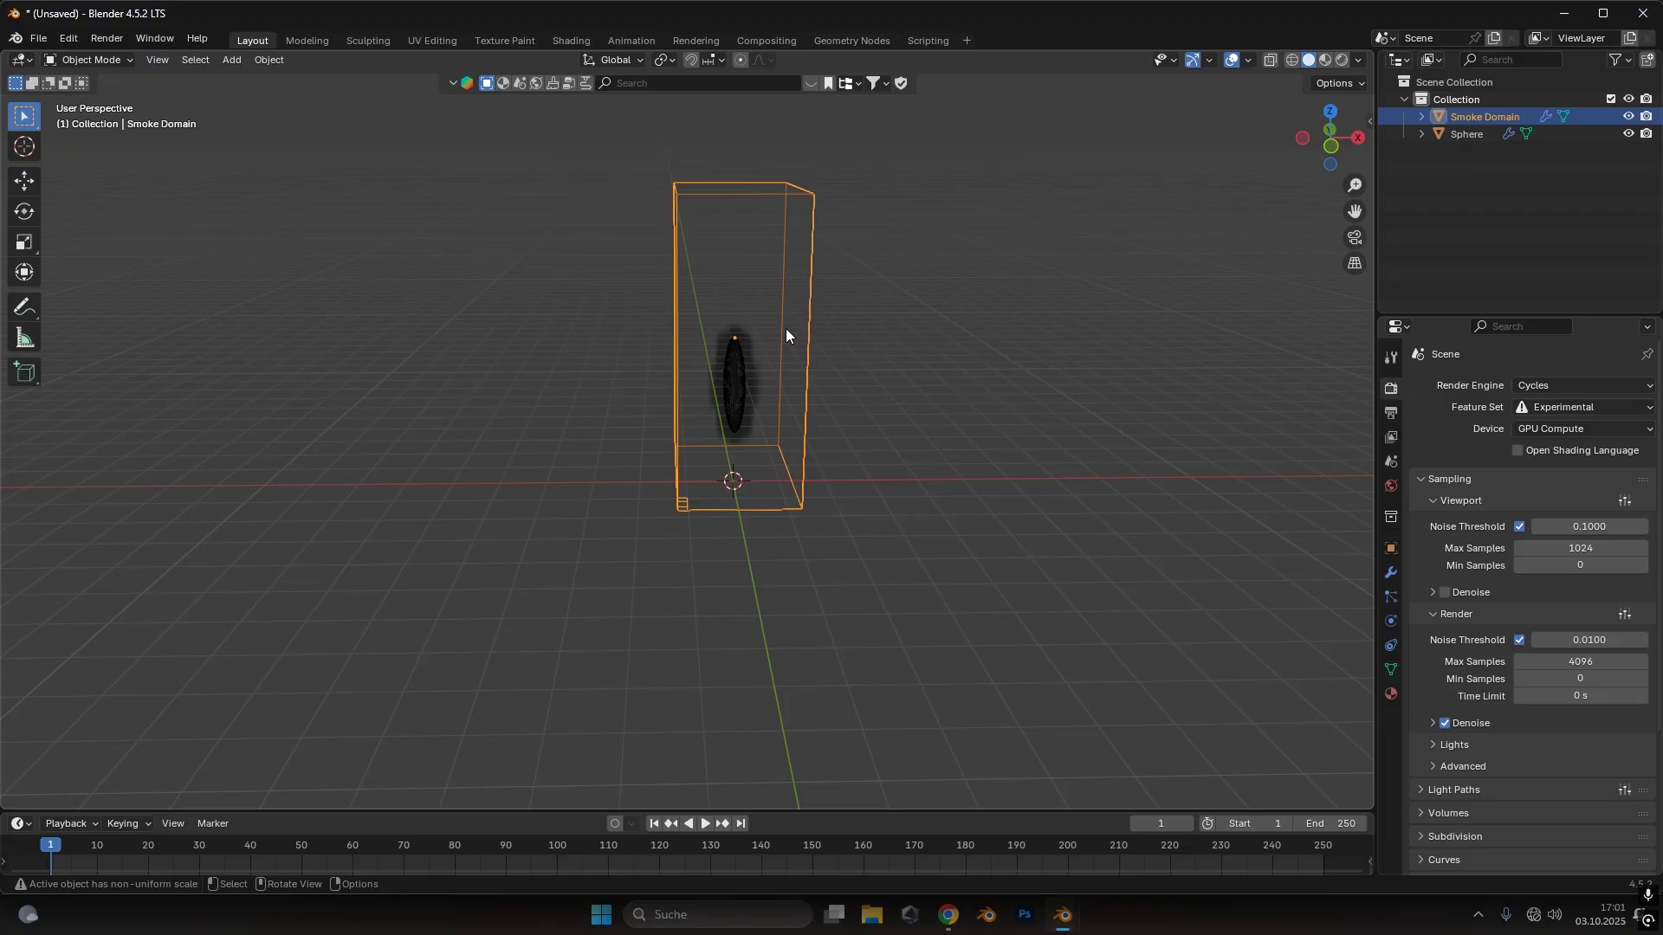
pyautogui.press('s')
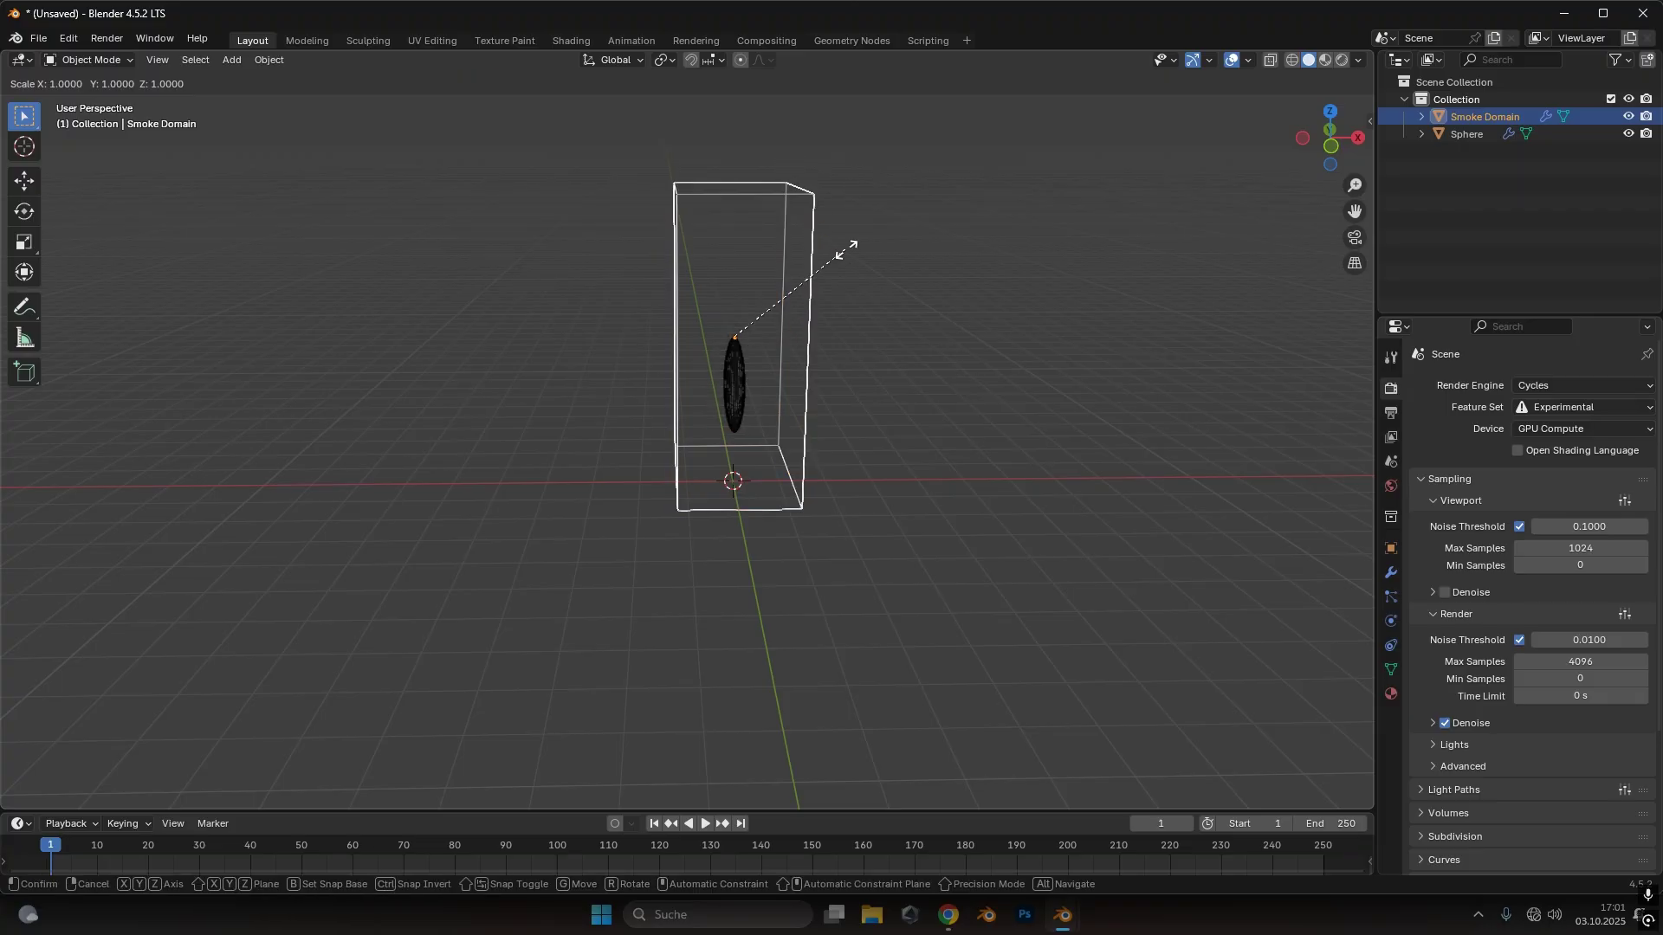
pyautogui.press('x')
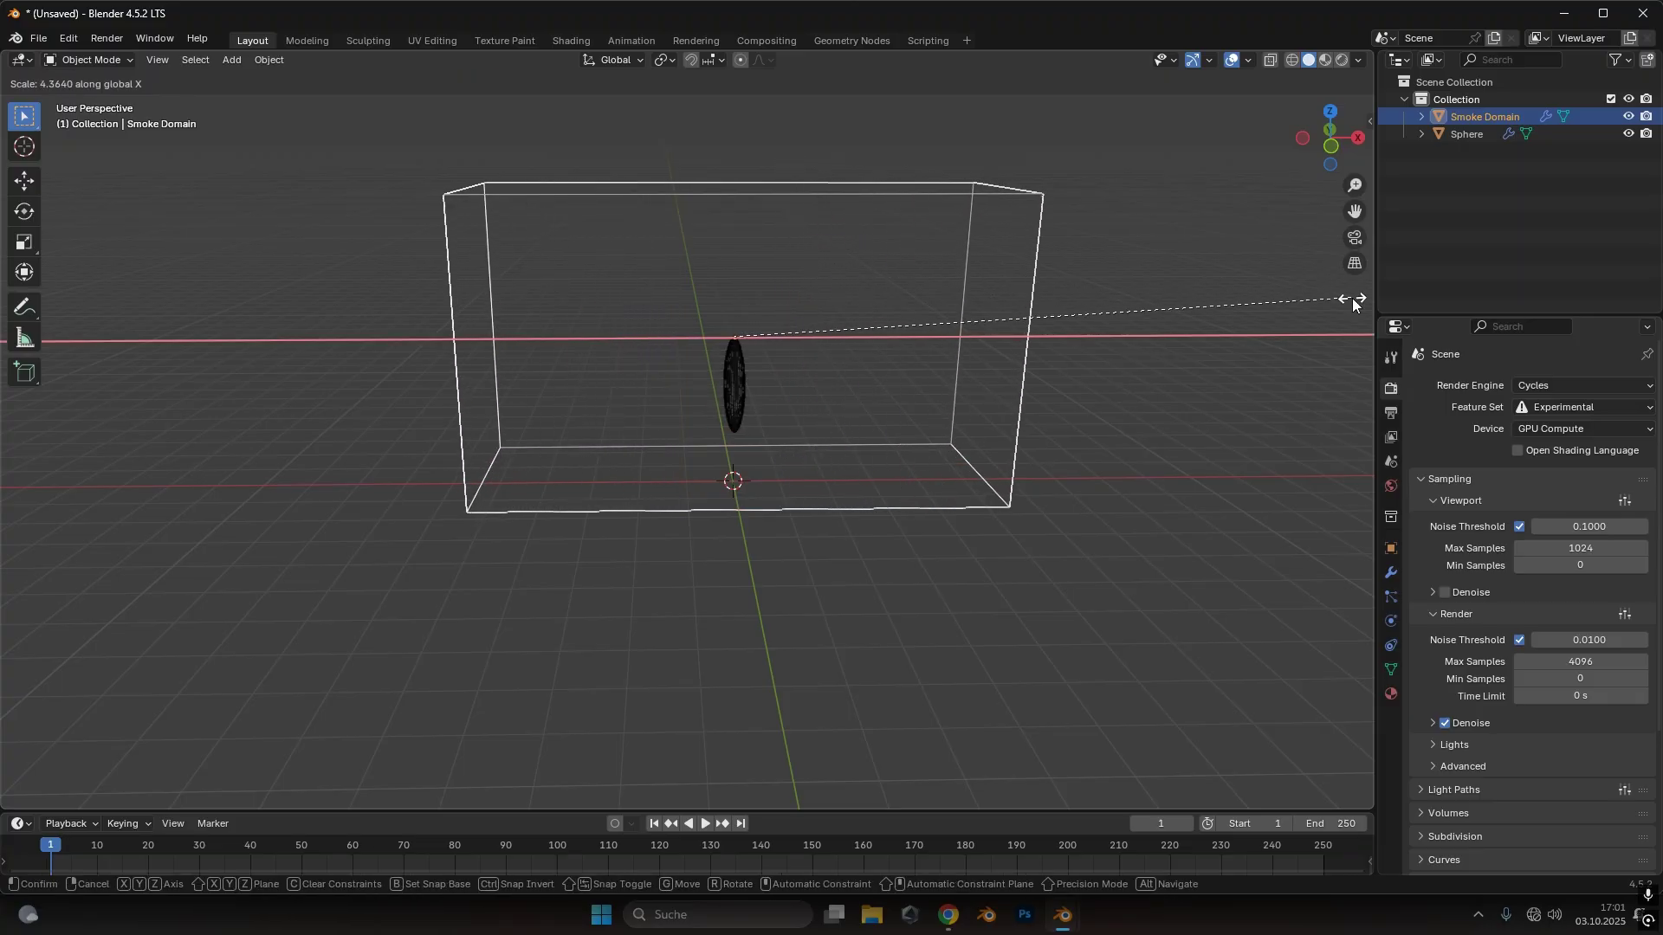
pyautogui.click(1339, 297)
# Move the Smoke Domain about -3.6 m along X so the sphere sits near one end, and adjust its height along Z
pyautogui.press('g')
pyautogui.press('x')
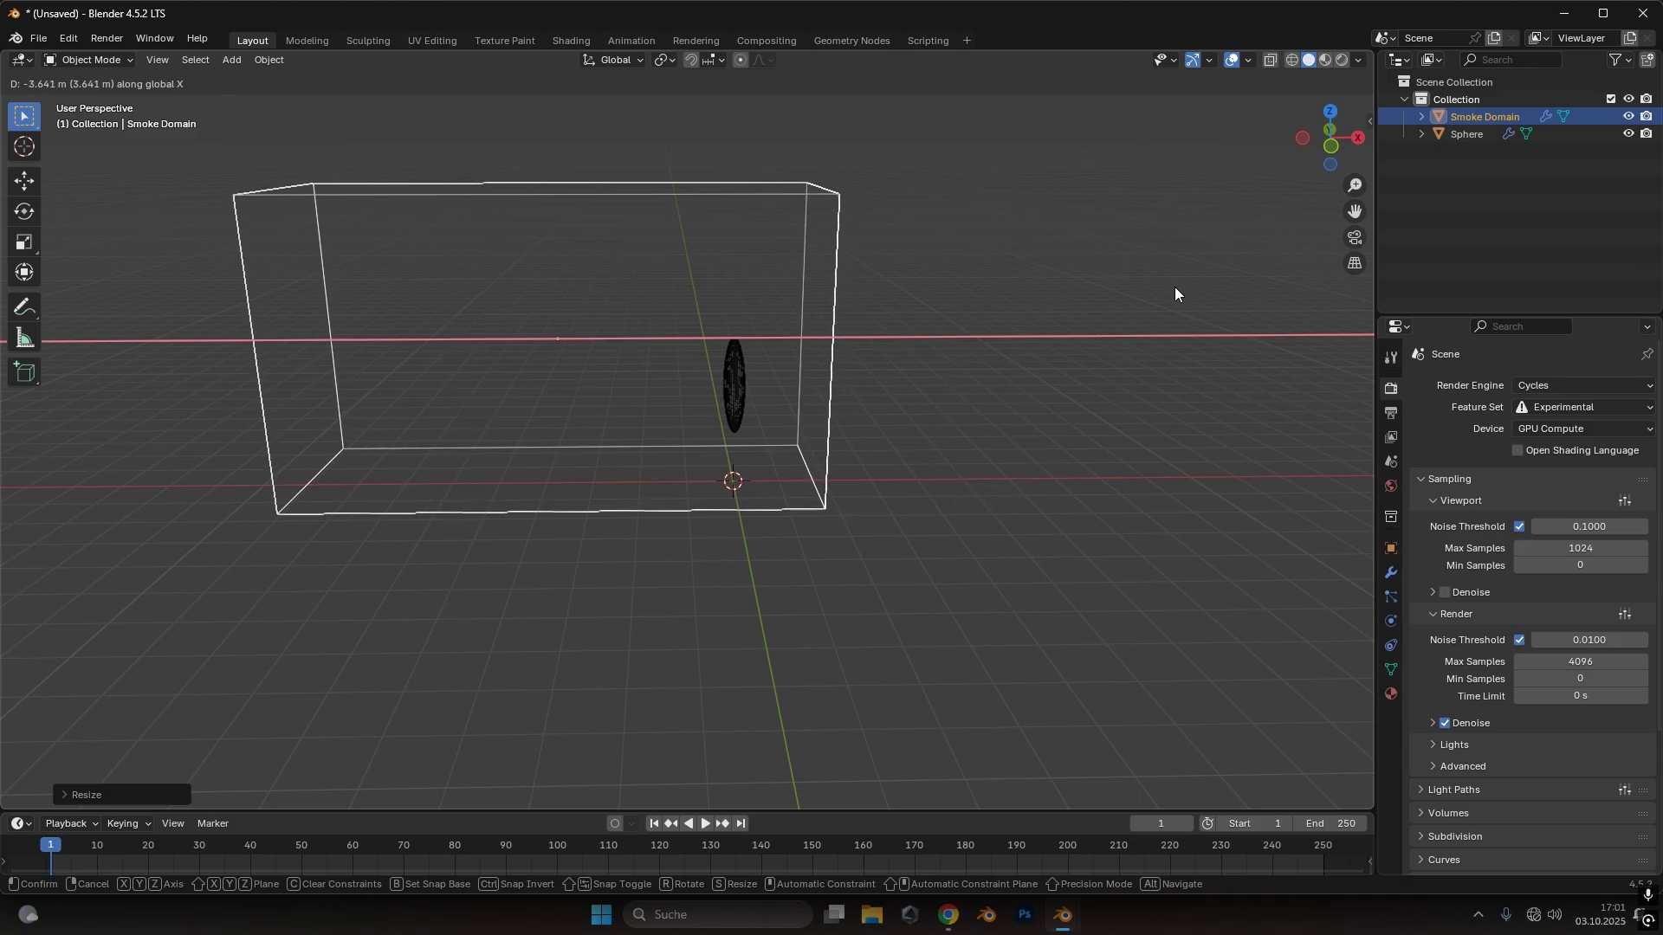
pyautogui.click(1175, 288)
pyautogui.moveTo(835, 371)
pyautogui.mouseDown(button='middle')
pyautogui.moveTo(772, 368)
pyautogui.moveTo(855, 387)
pyautogui.moveTo(853, 355)
pyautogui.mouseUp(button='middle')
pyautogui.press('g')
pyautogui.press('z')
pyautogui.click(750, 356)
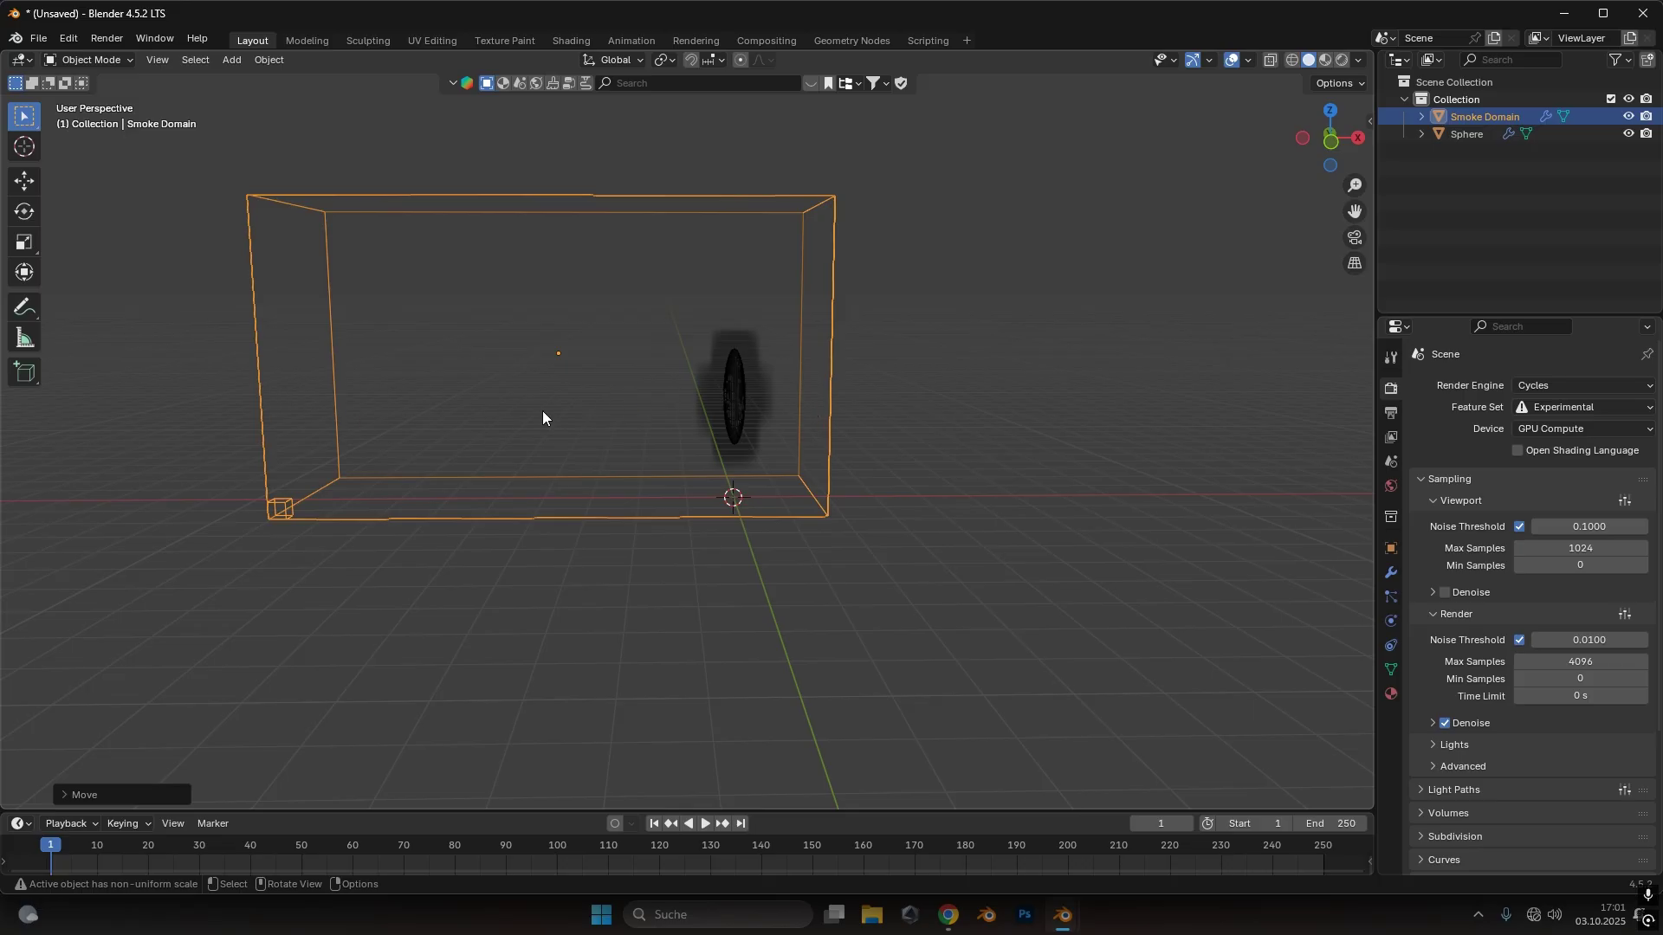
# Set the flattened sphere's fluid flow type to Fire in its physics settings
pyautogui.click(736, 398)
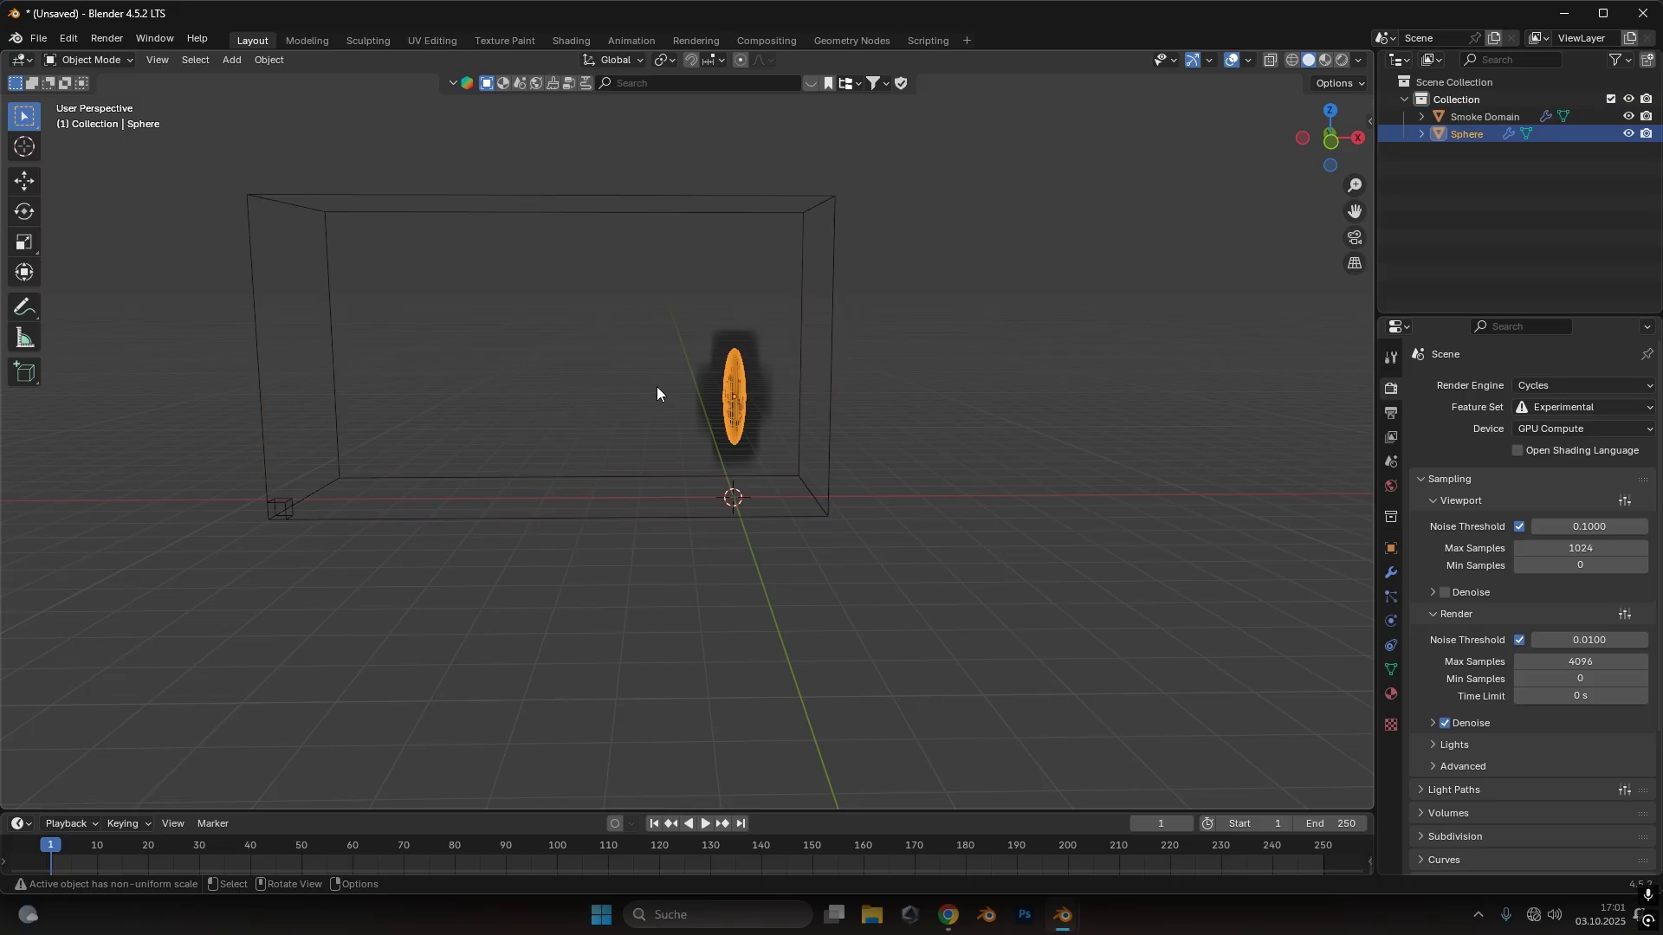
pyautogui.click(1390, 597)
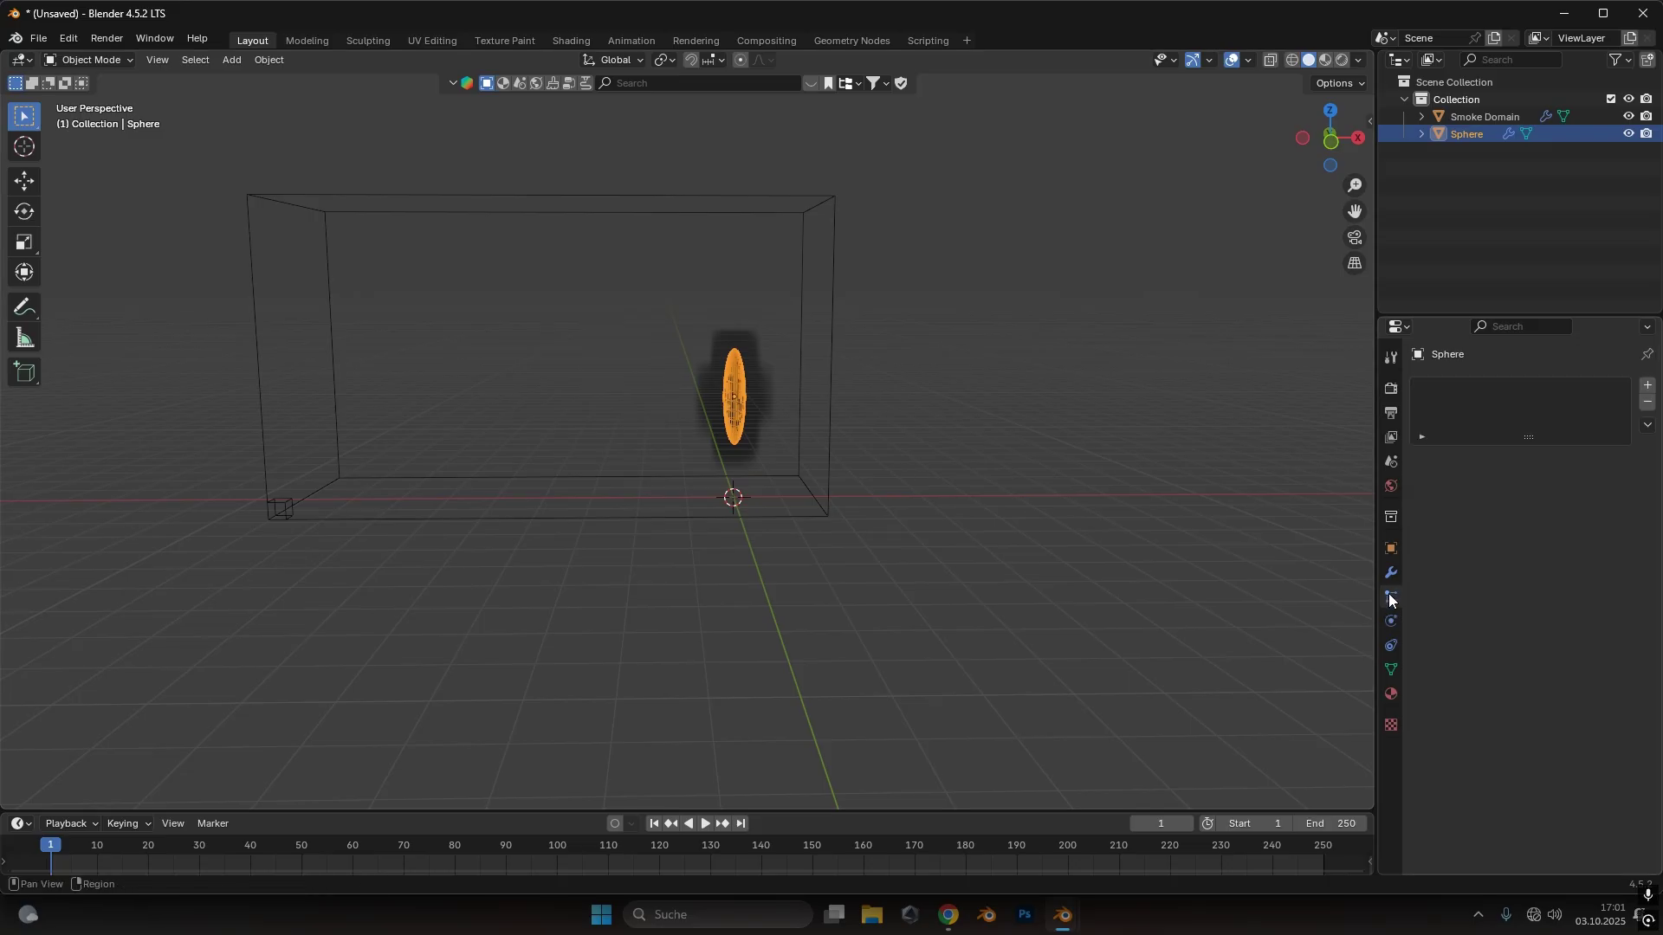
pyautogui.click(1391, 621)
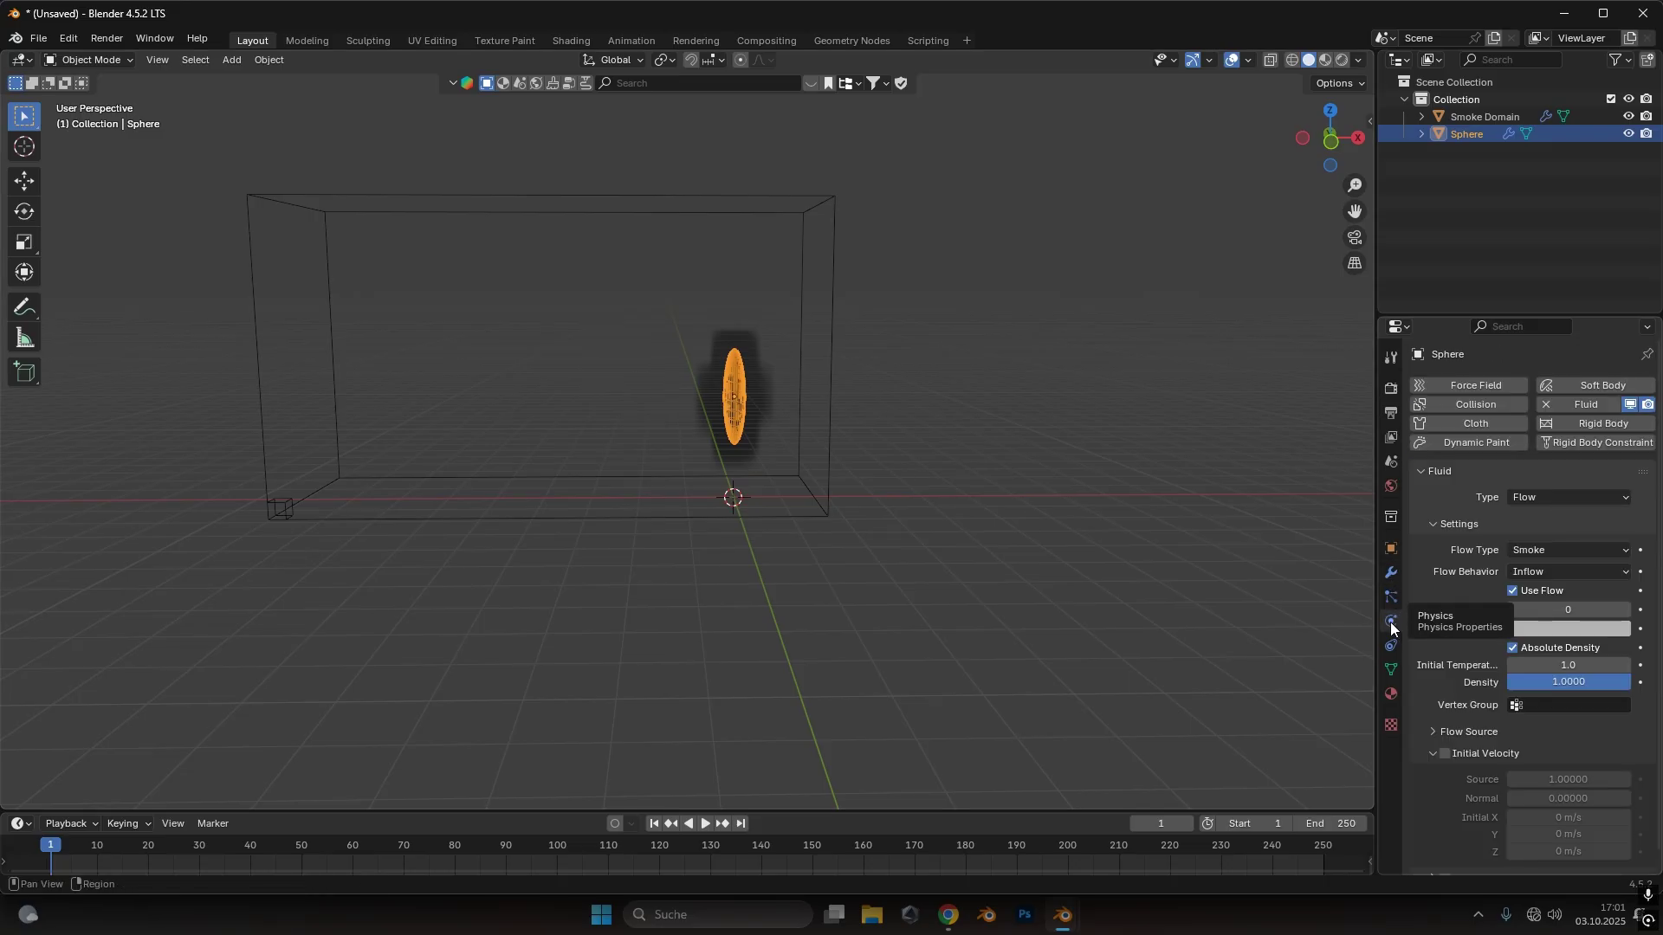
pyautogui.click(1532, 552)
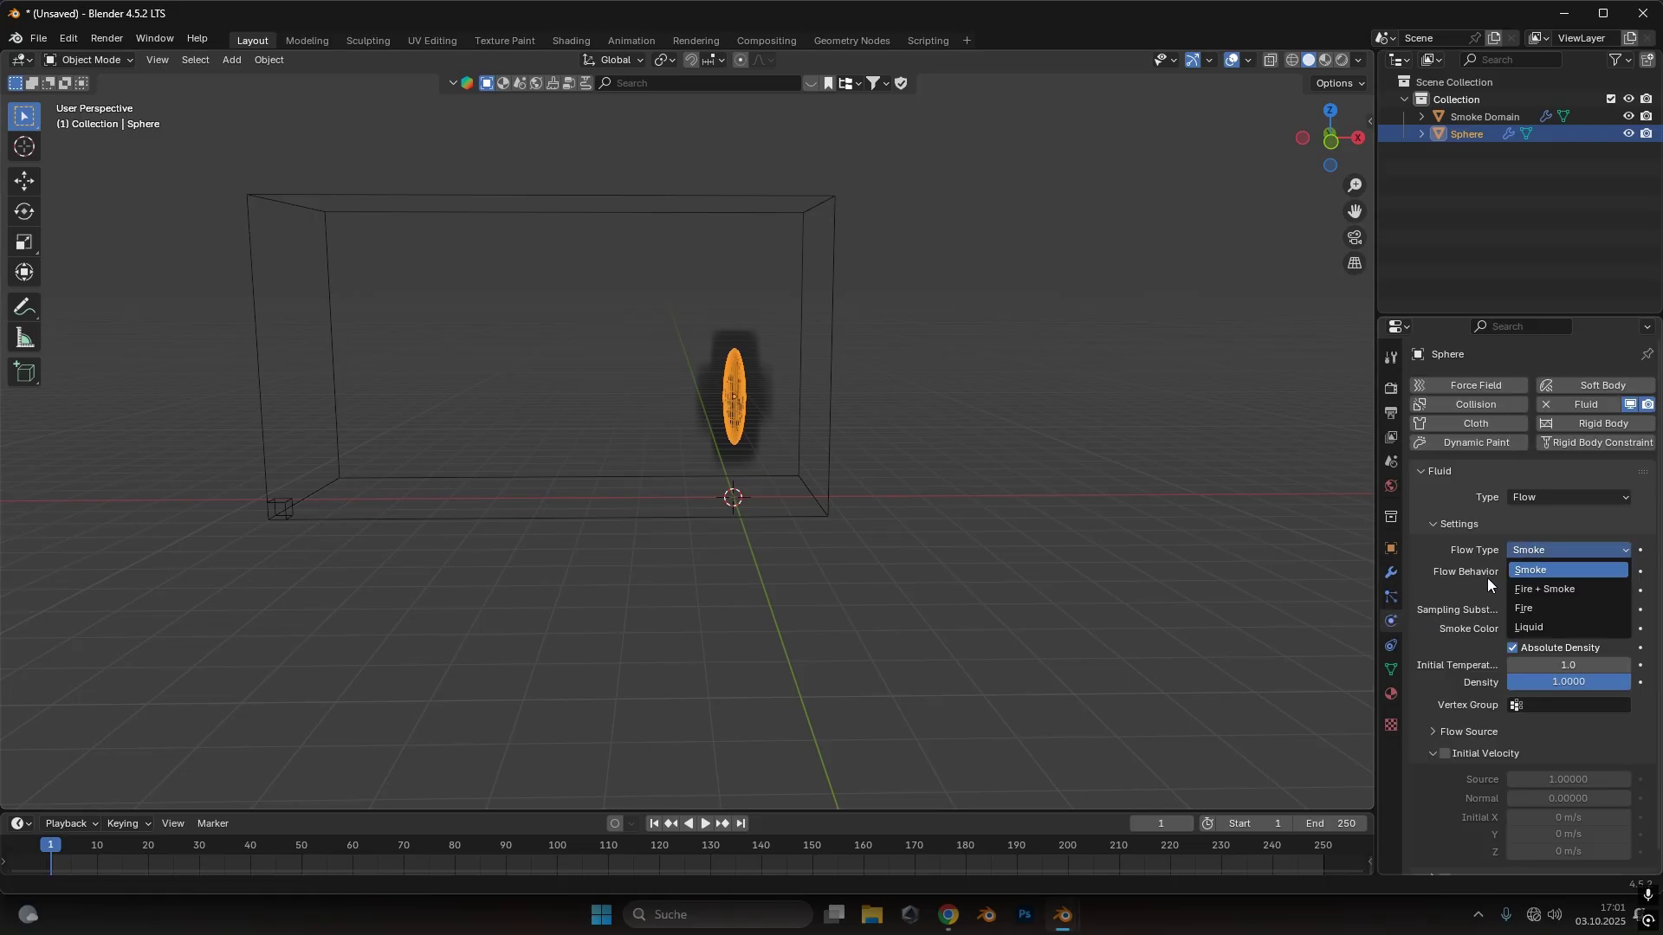
pyautogui.click(1525, 609)
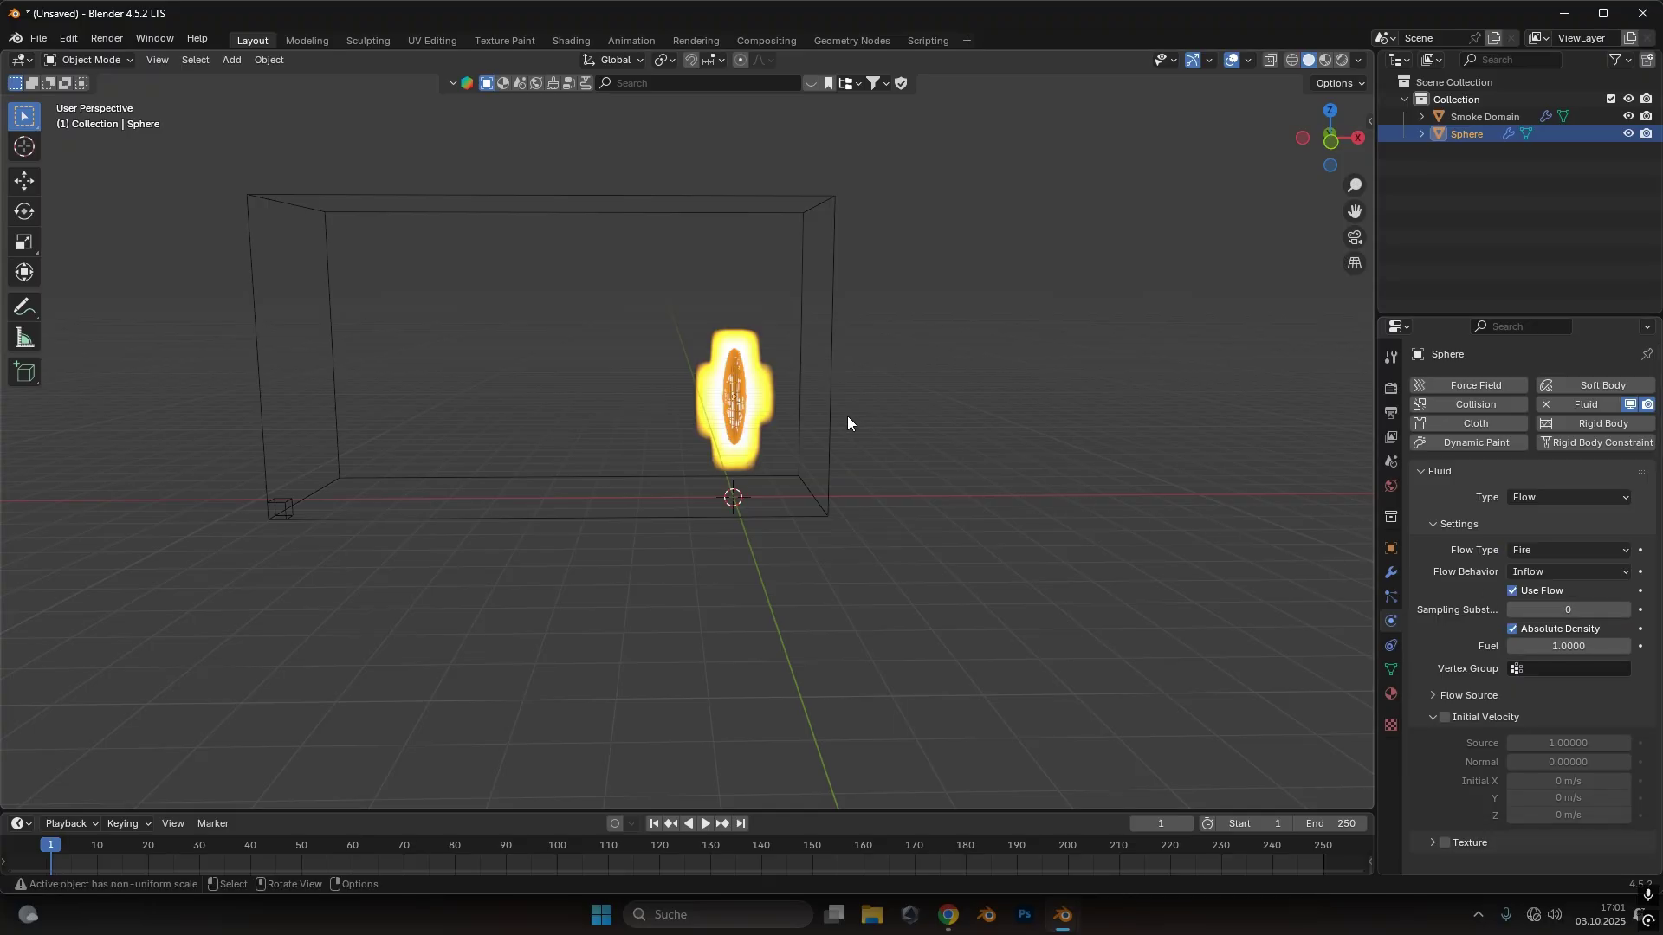
# Enlarge the timeline area and play the simulation to check how the fire rises from the sphere
pyautogui.scroll(2, 847, 416)
pyautogui.moveTo(688, 812); pyautogui.dragTo(688, 745)
pyautogui.click(704, 757)
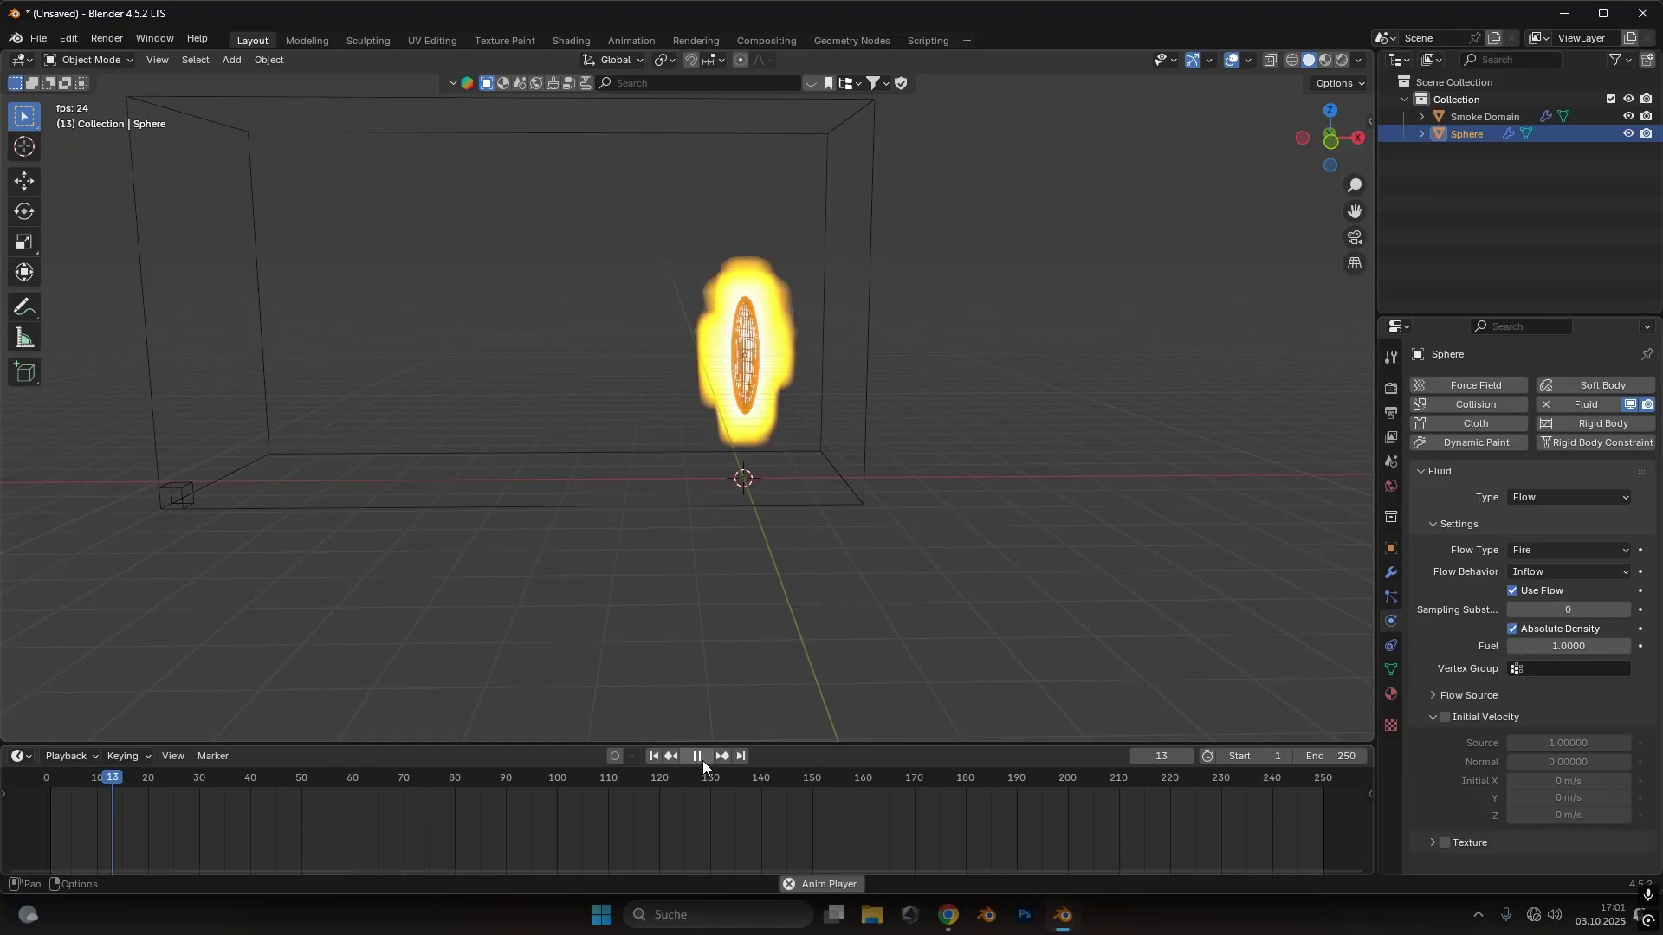
pyautogui.click(704, 760)
pyautogui.moveTo(755, 334)
pyautogui.mouseDown(button='middle')
pyautogui.moveTo(858, 320)
pyautogui.moveTo(783, 351)
pyautogui.mouseUp(button='middle')
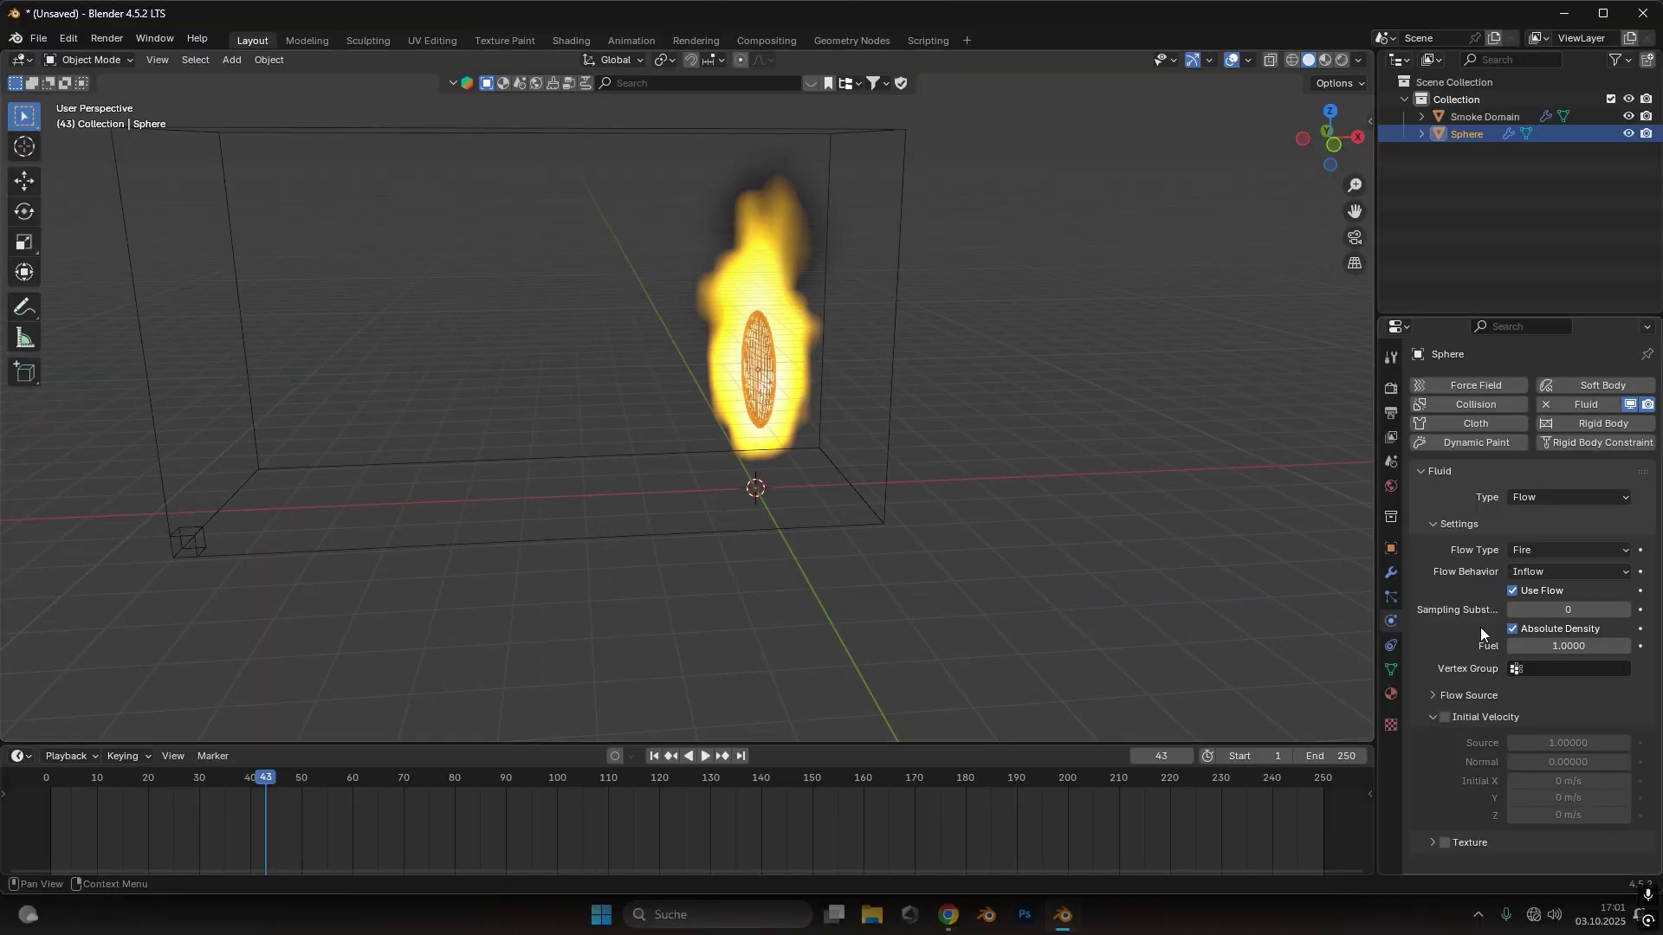
# Enable Initial Velocity on the sphere's flow and set Initial X to -10 m/s
pyautogui.click(1443, 717)
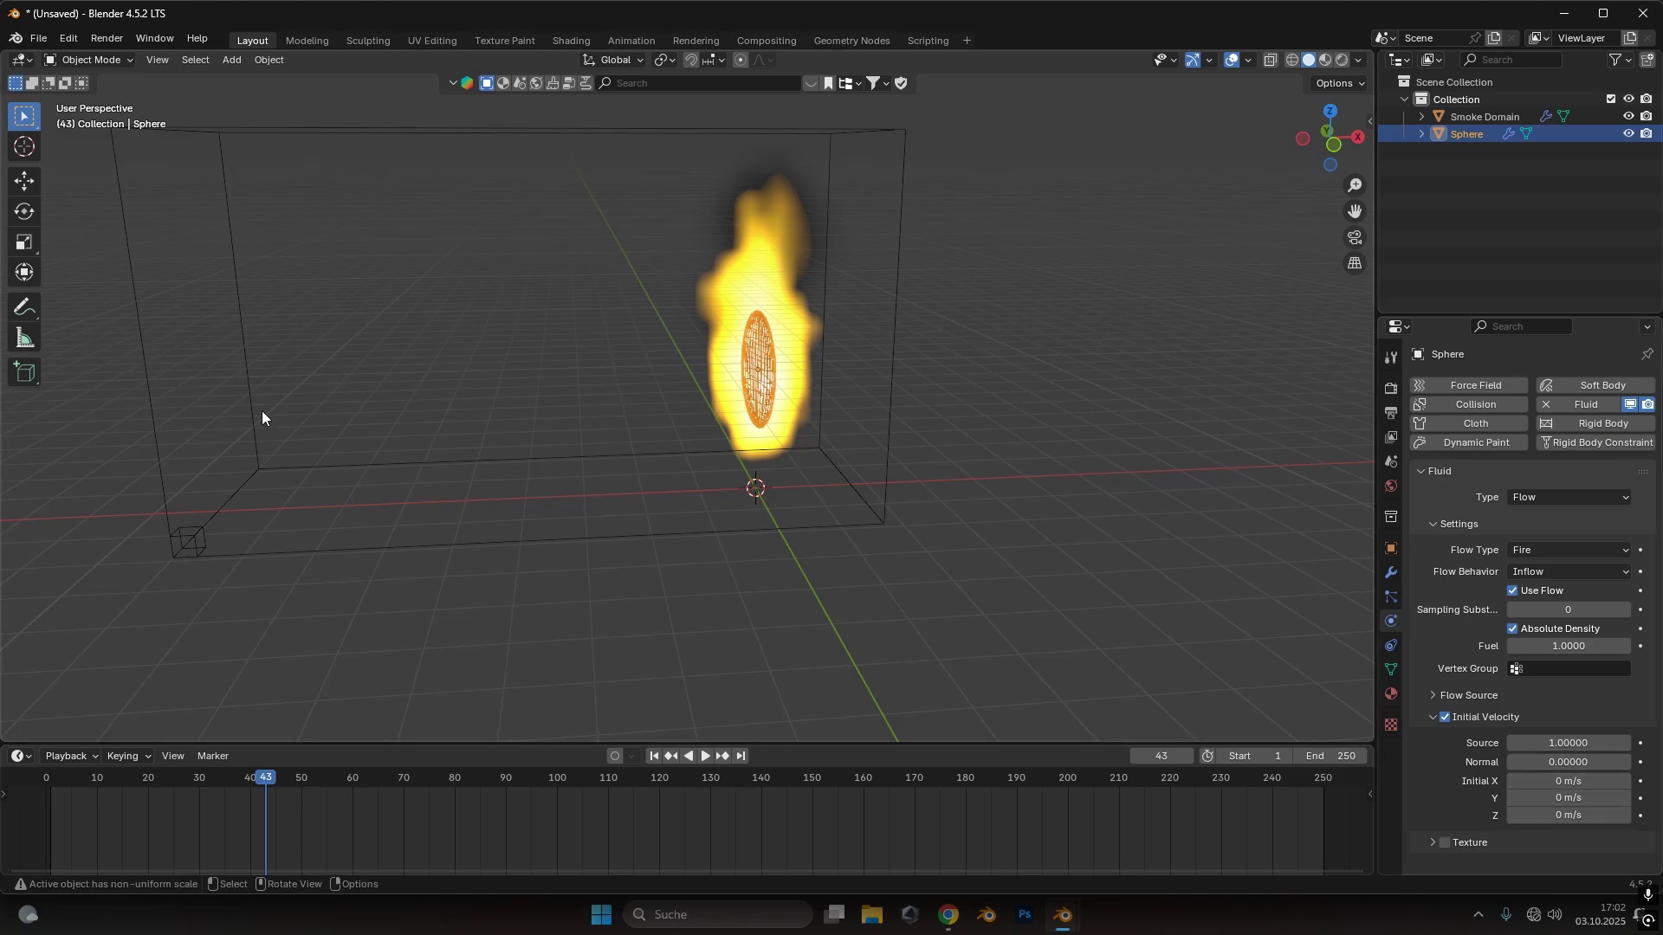
pyautogui.moveTo(261, 411); pyautogui.dragTo(788, 382, button='middle')
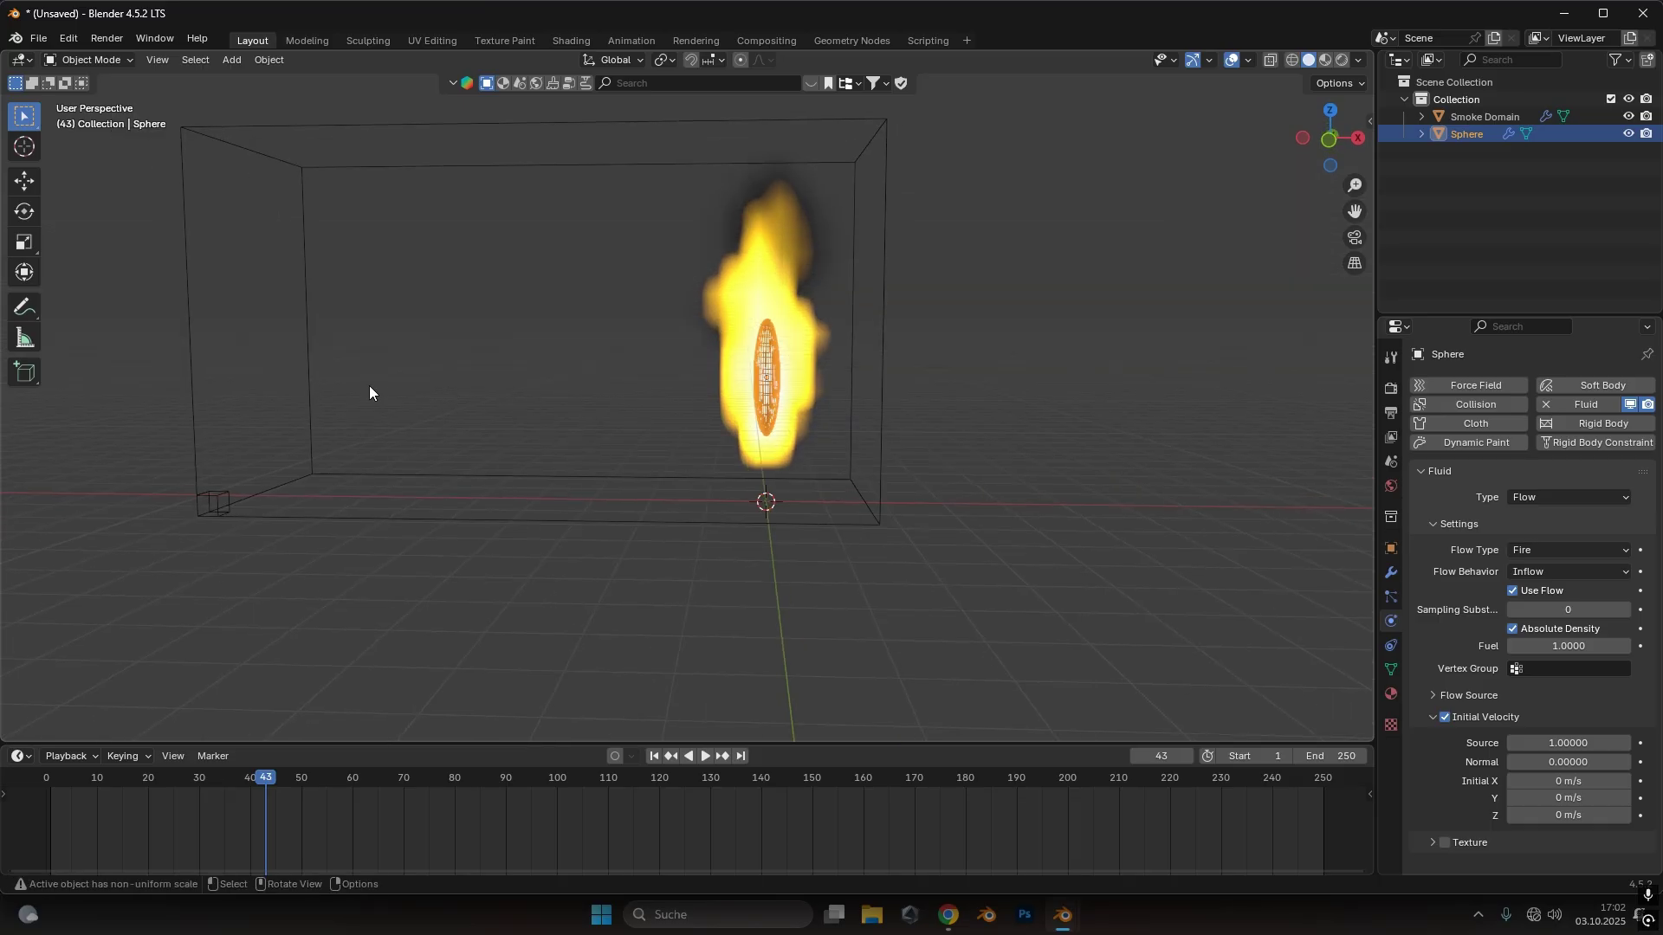
pyautogui.moveTo(1567, 780); pyautogui.dragTo(1573, 776)
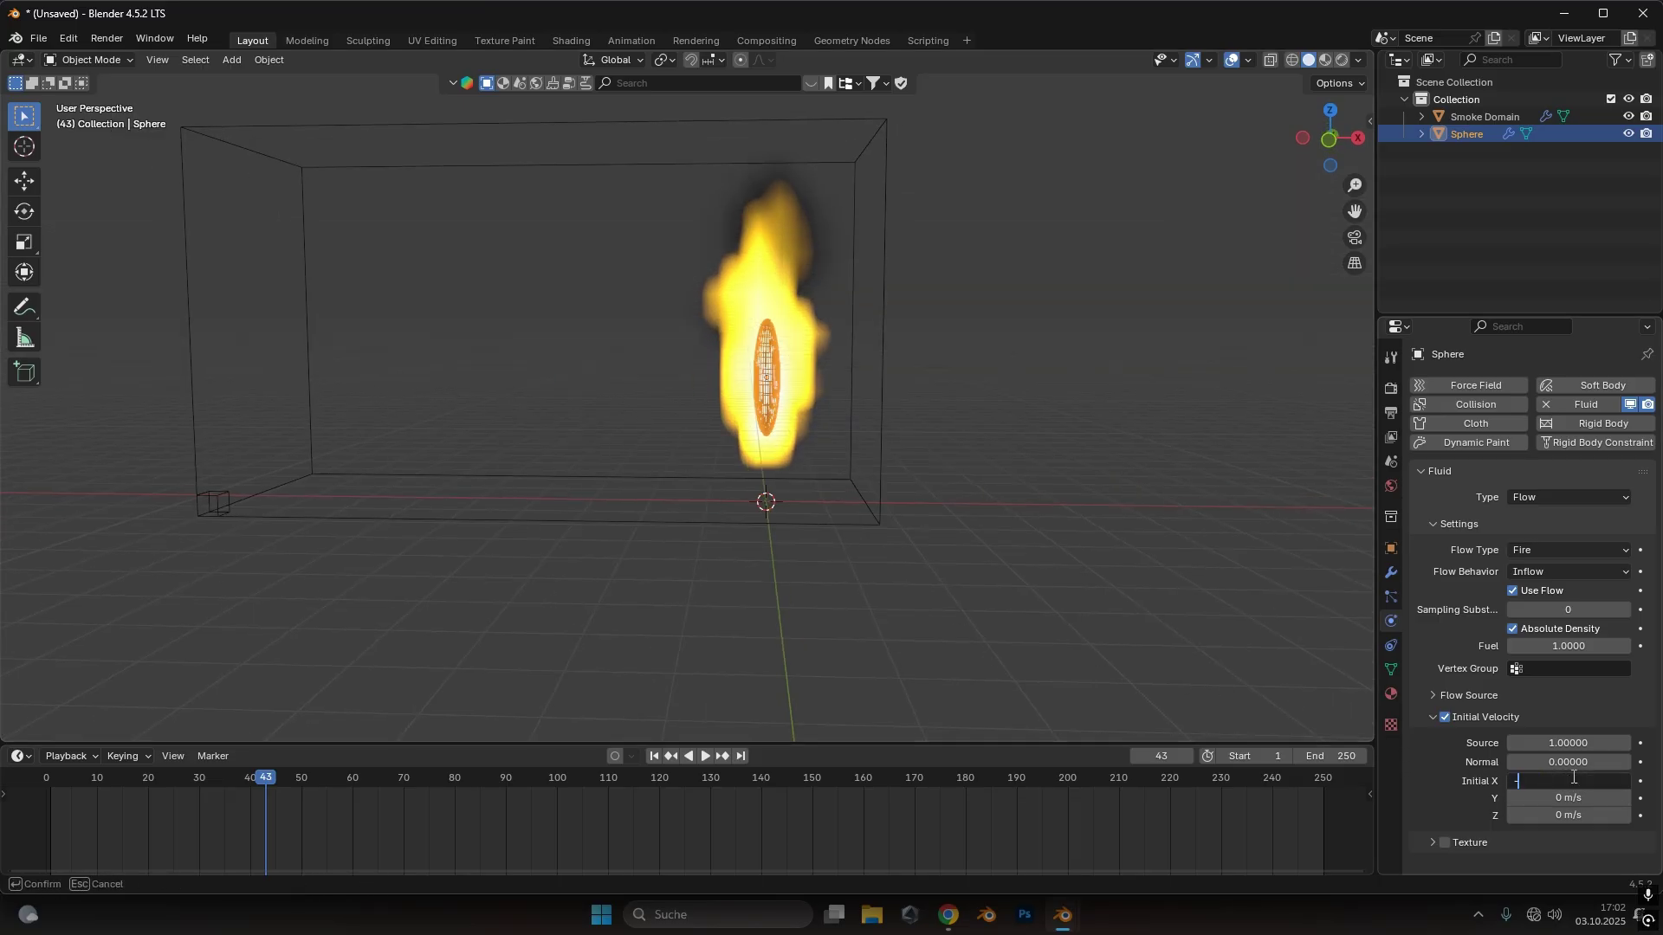
pyautogui.press('Return')
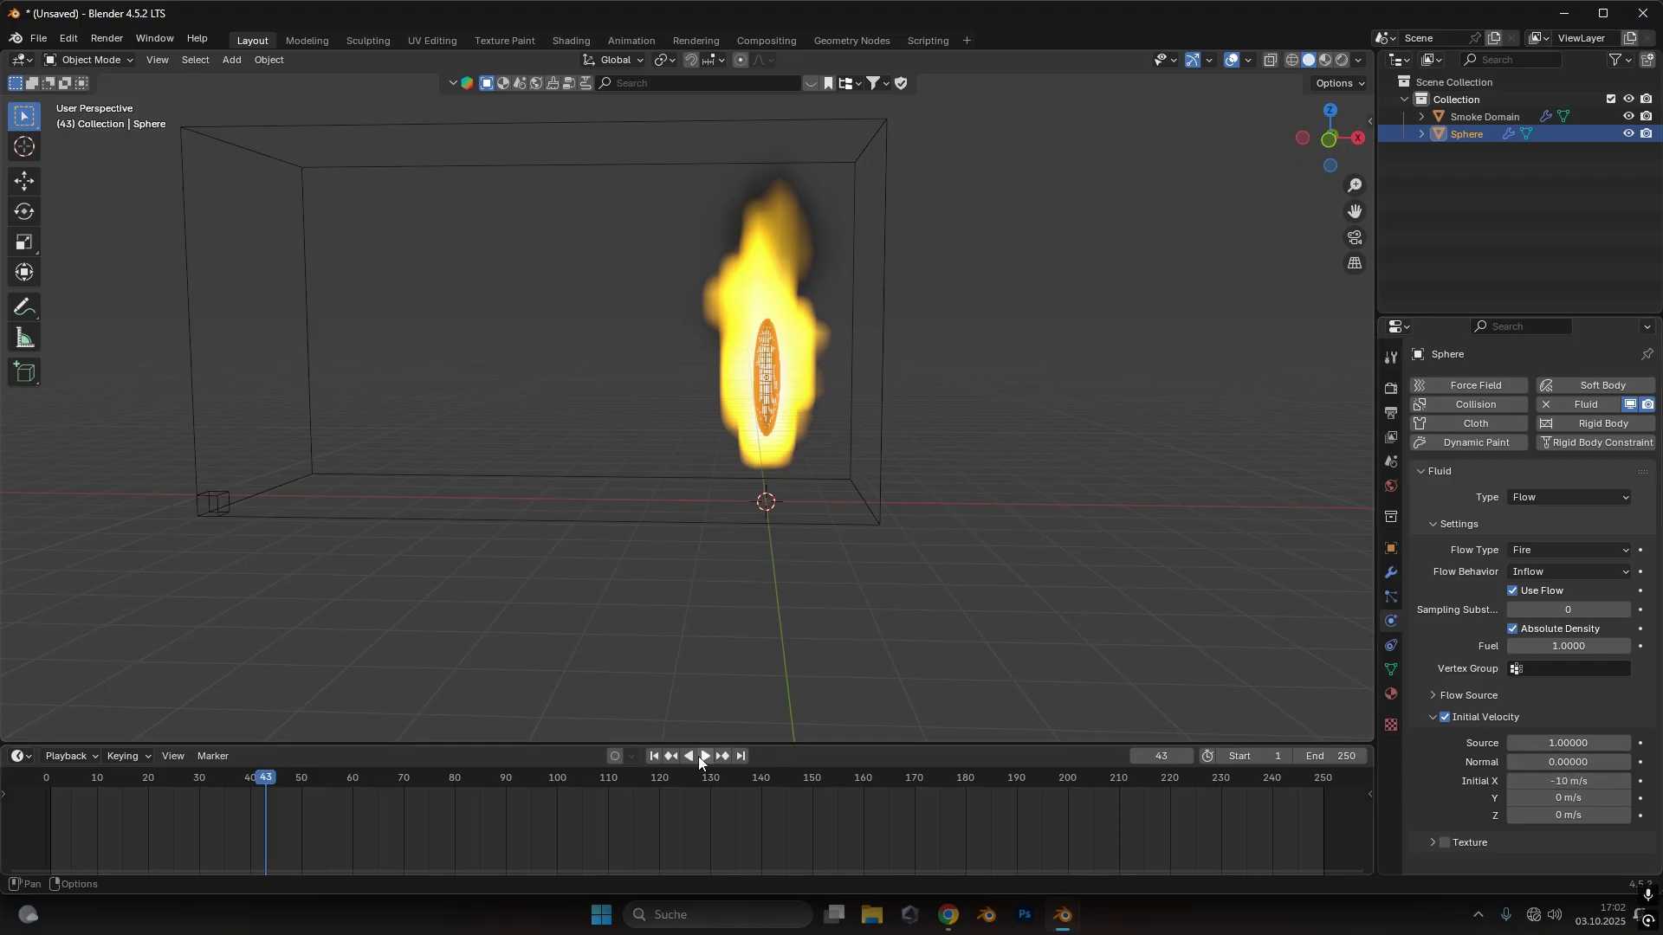
# Play the simulation from frame 1 to check the sideways fire burst, and return to the first frame
pyautogui.click(655, 757)
pyautogui.click(703, 757)
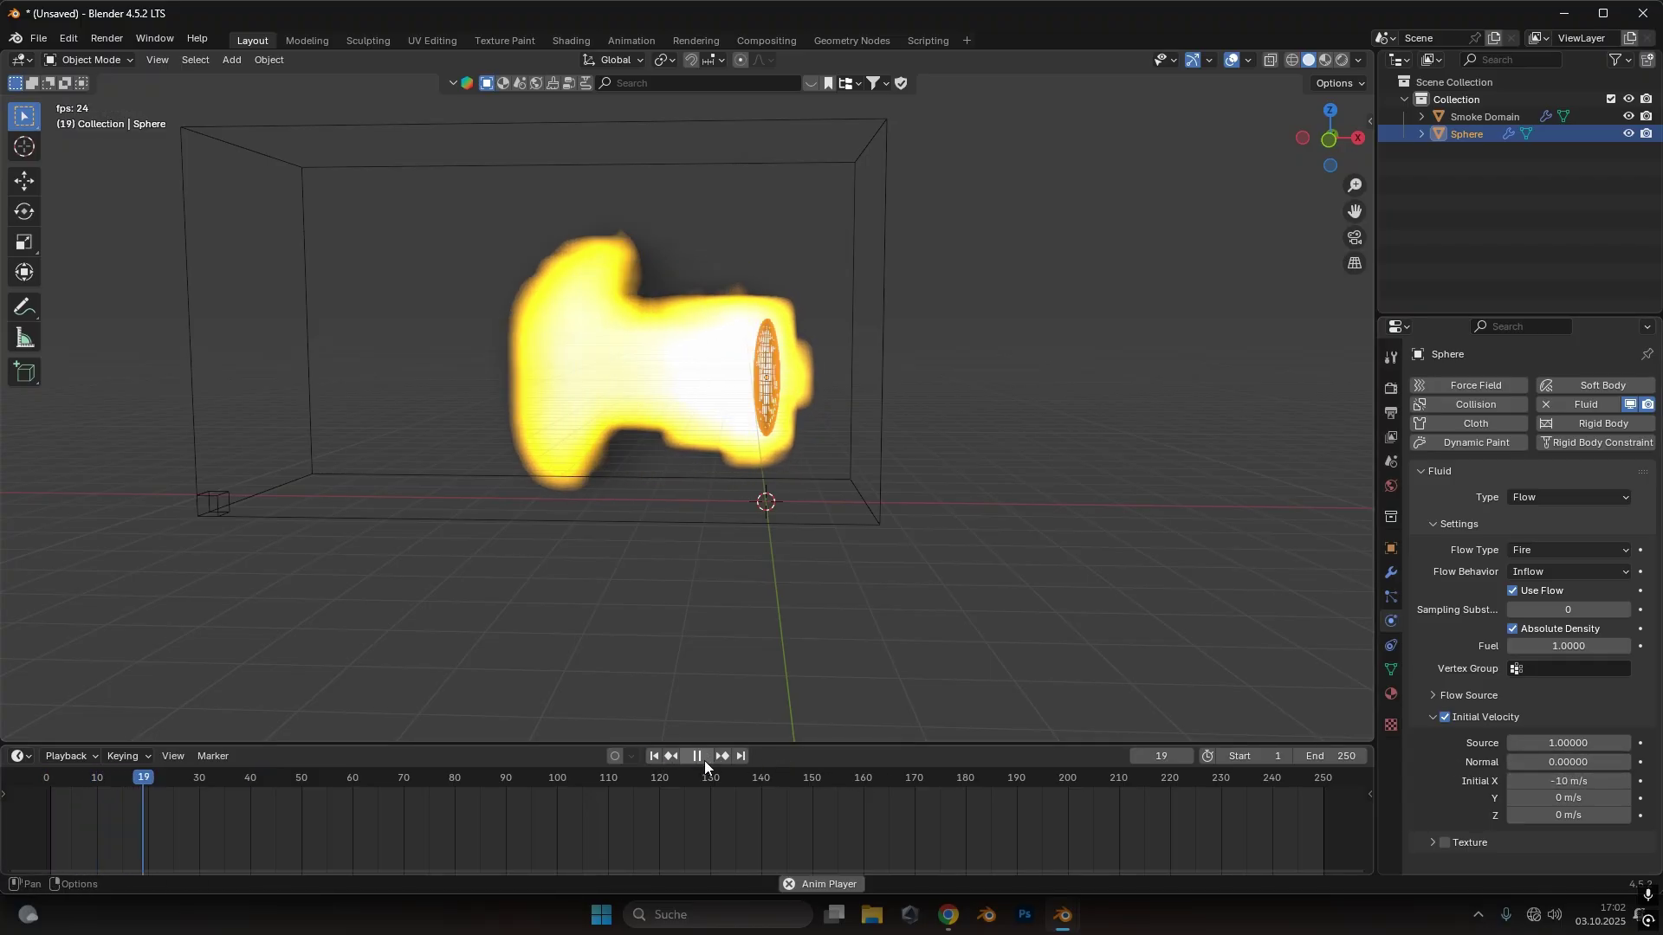
pyautogui.scroll(-2, 729, 503)
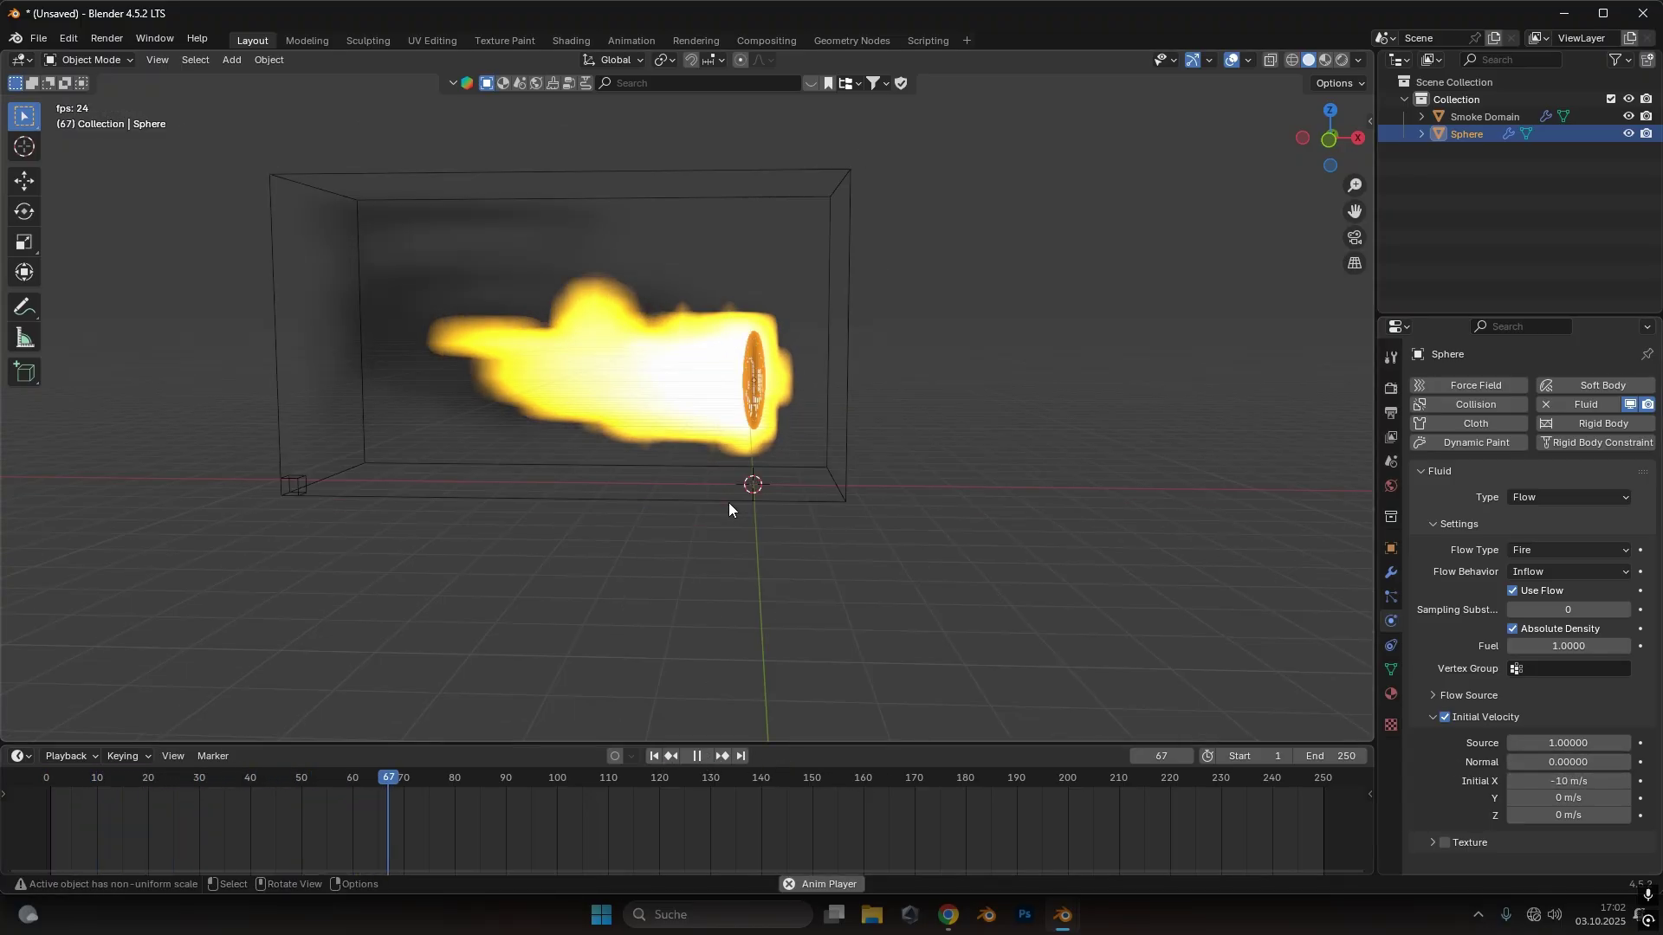
pyautogui.moveTo(796, 434); pyautogui.dragTo(762, 520, button='middle')
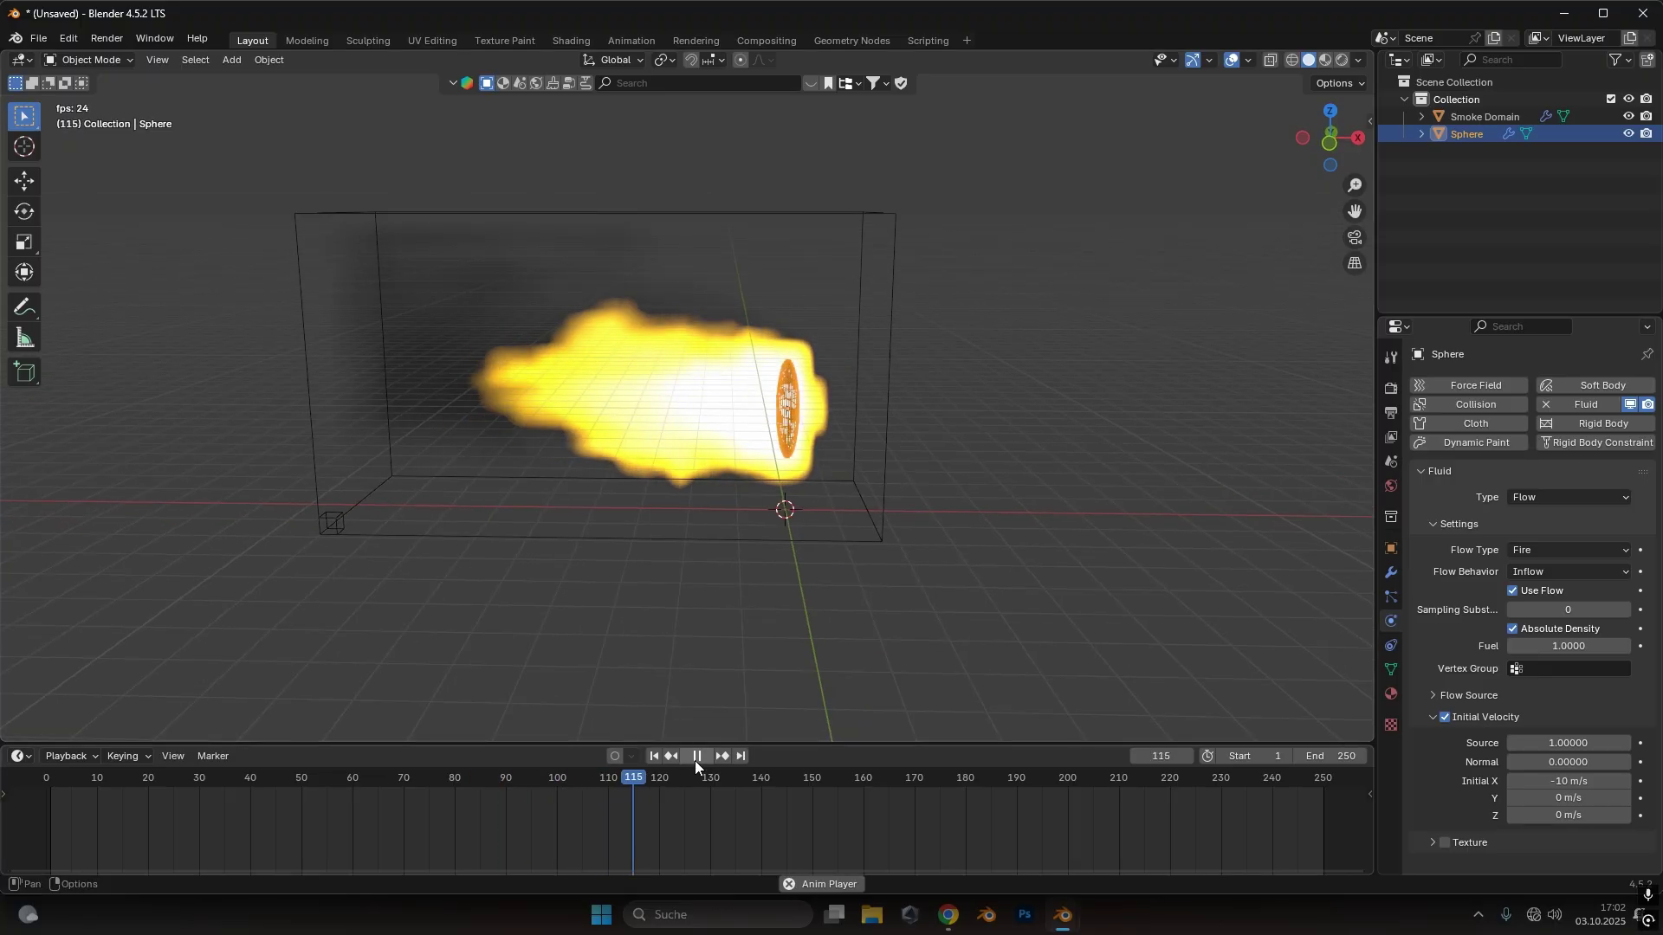
pyautogui.click(697, 757)
pyautogui.click(652, 755)
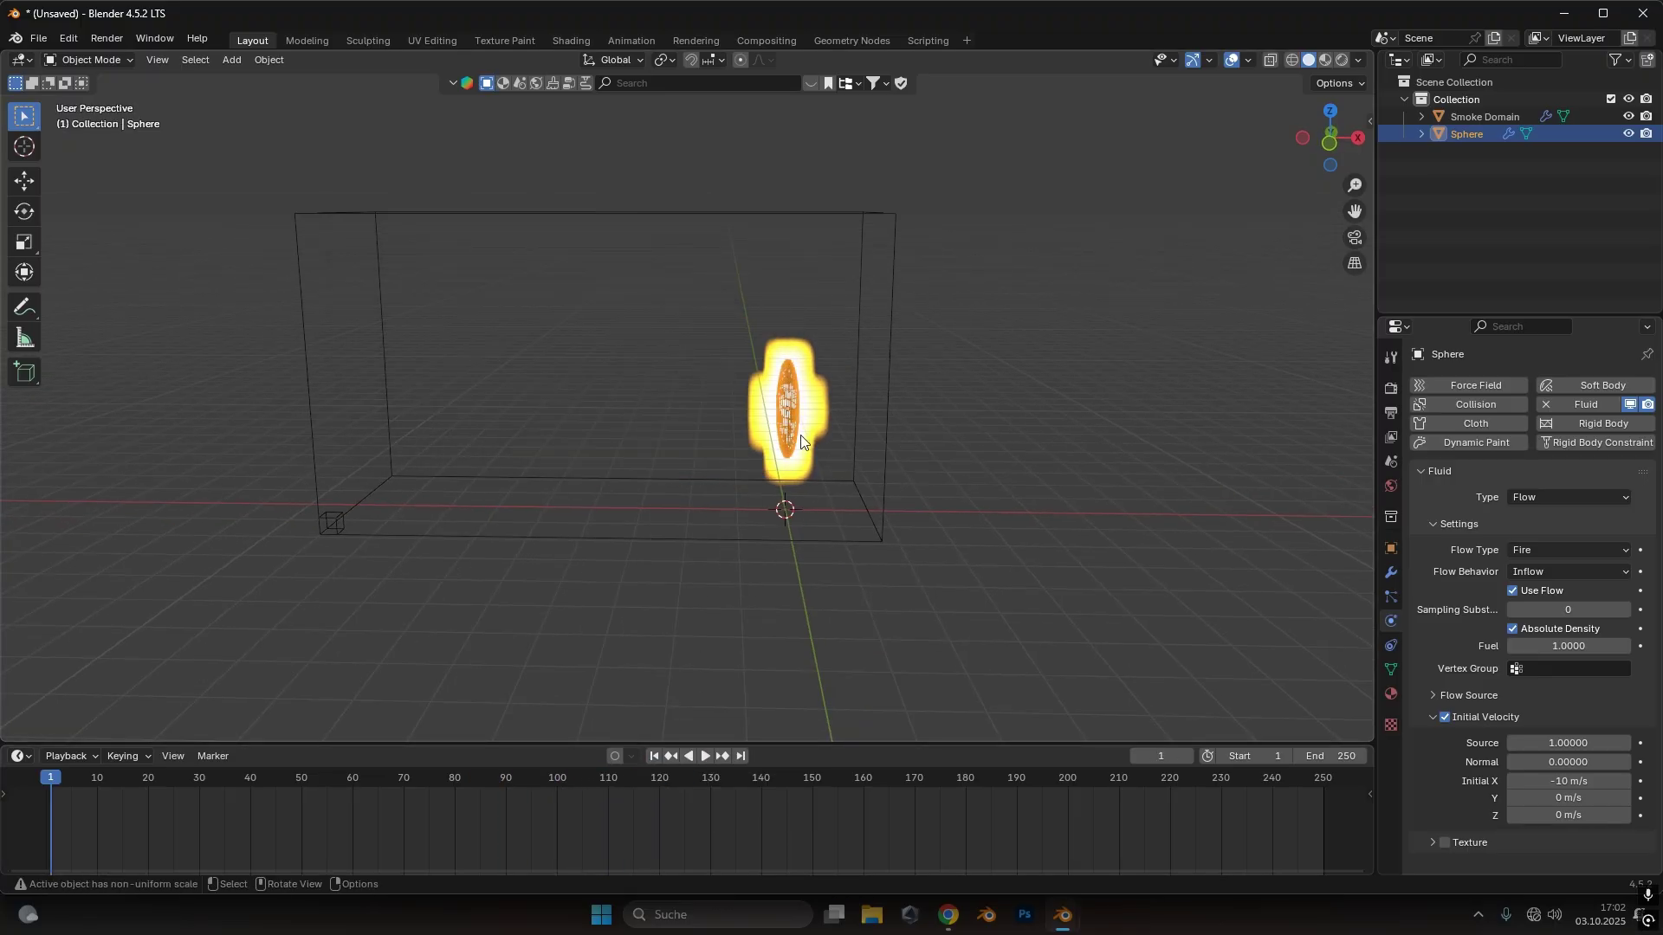
# Scale the sphere down uniformly to about 0.65 and apply its object transform
pyautogui.scroll(3, 818, 420)
pyautogui.press('s')
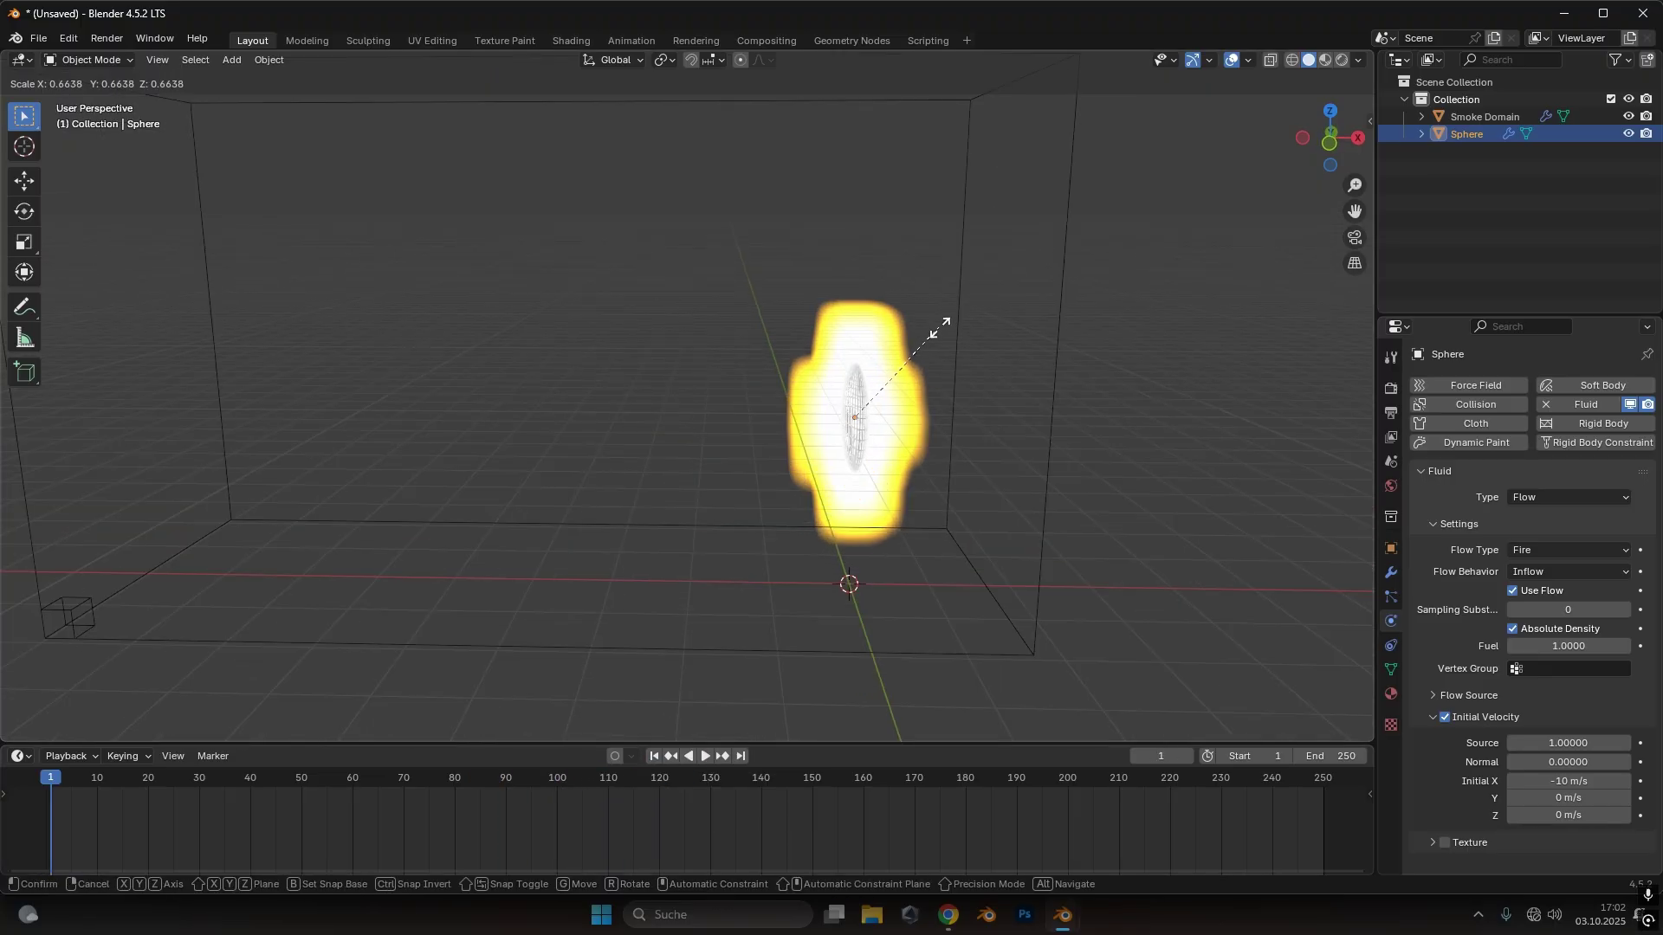
pyautogui.click(935, 339)
pyautogui.hotkey('ctrl', 'a')
# Play the simulation to check the fire jet from the smaller sphere, and stop the playback
pyautogui.click(698, 757)
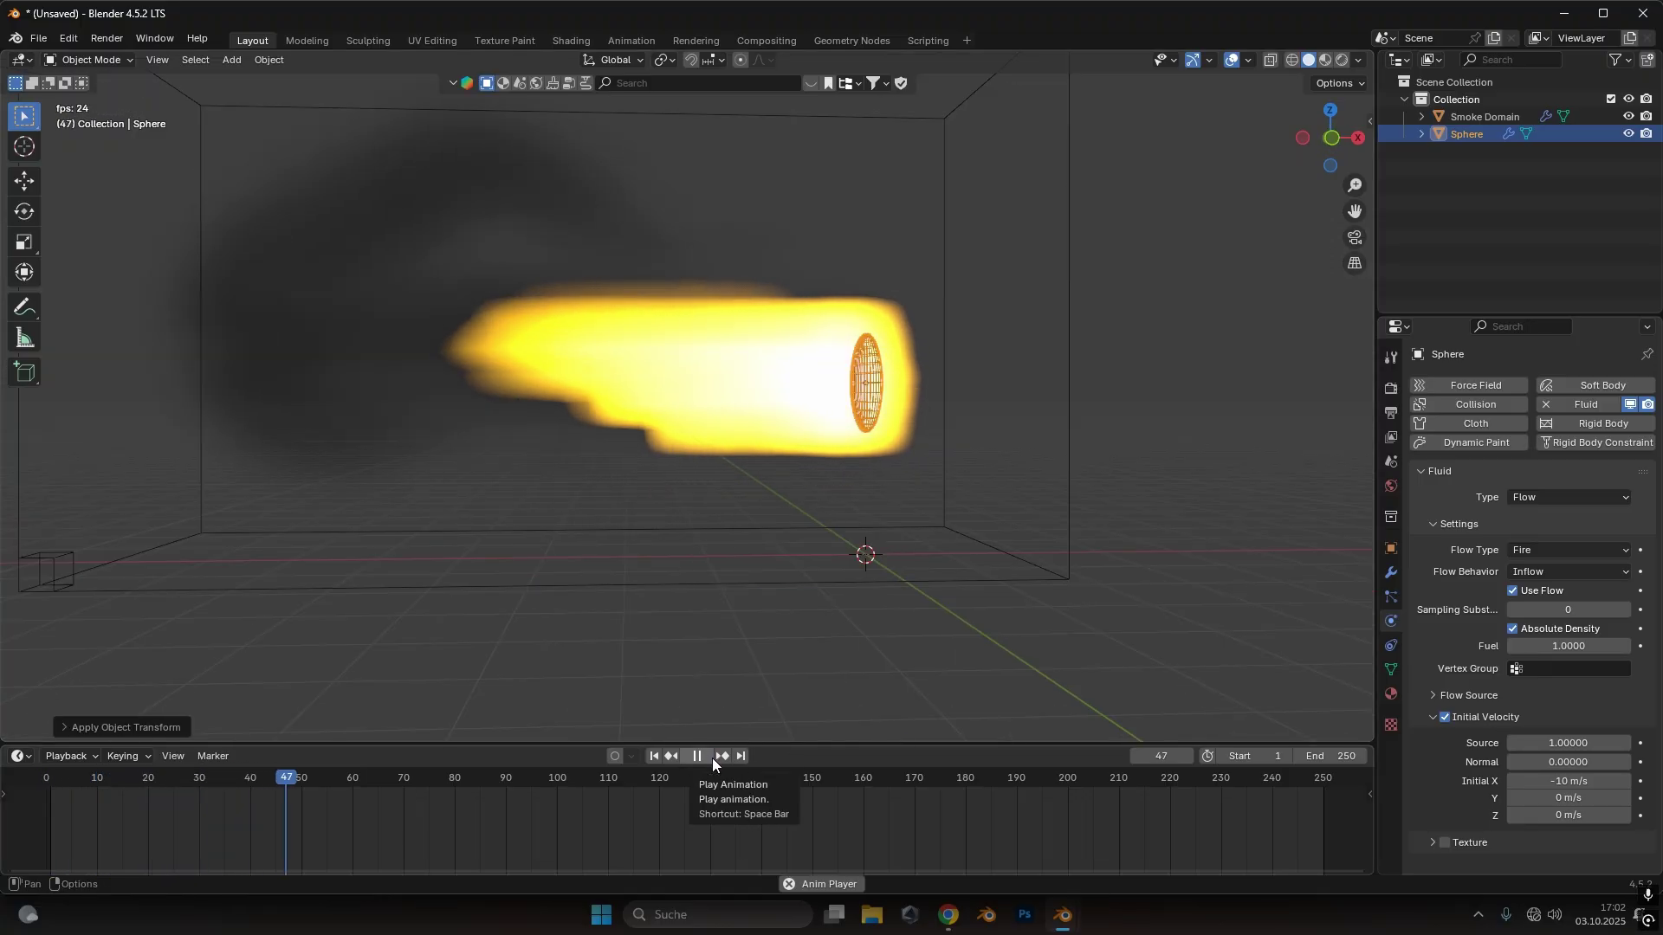
pyautogui.click(712, 757)
pyautogui.moveTo(949, 554); pyautogui.dragTo(866, 418, button='middle')
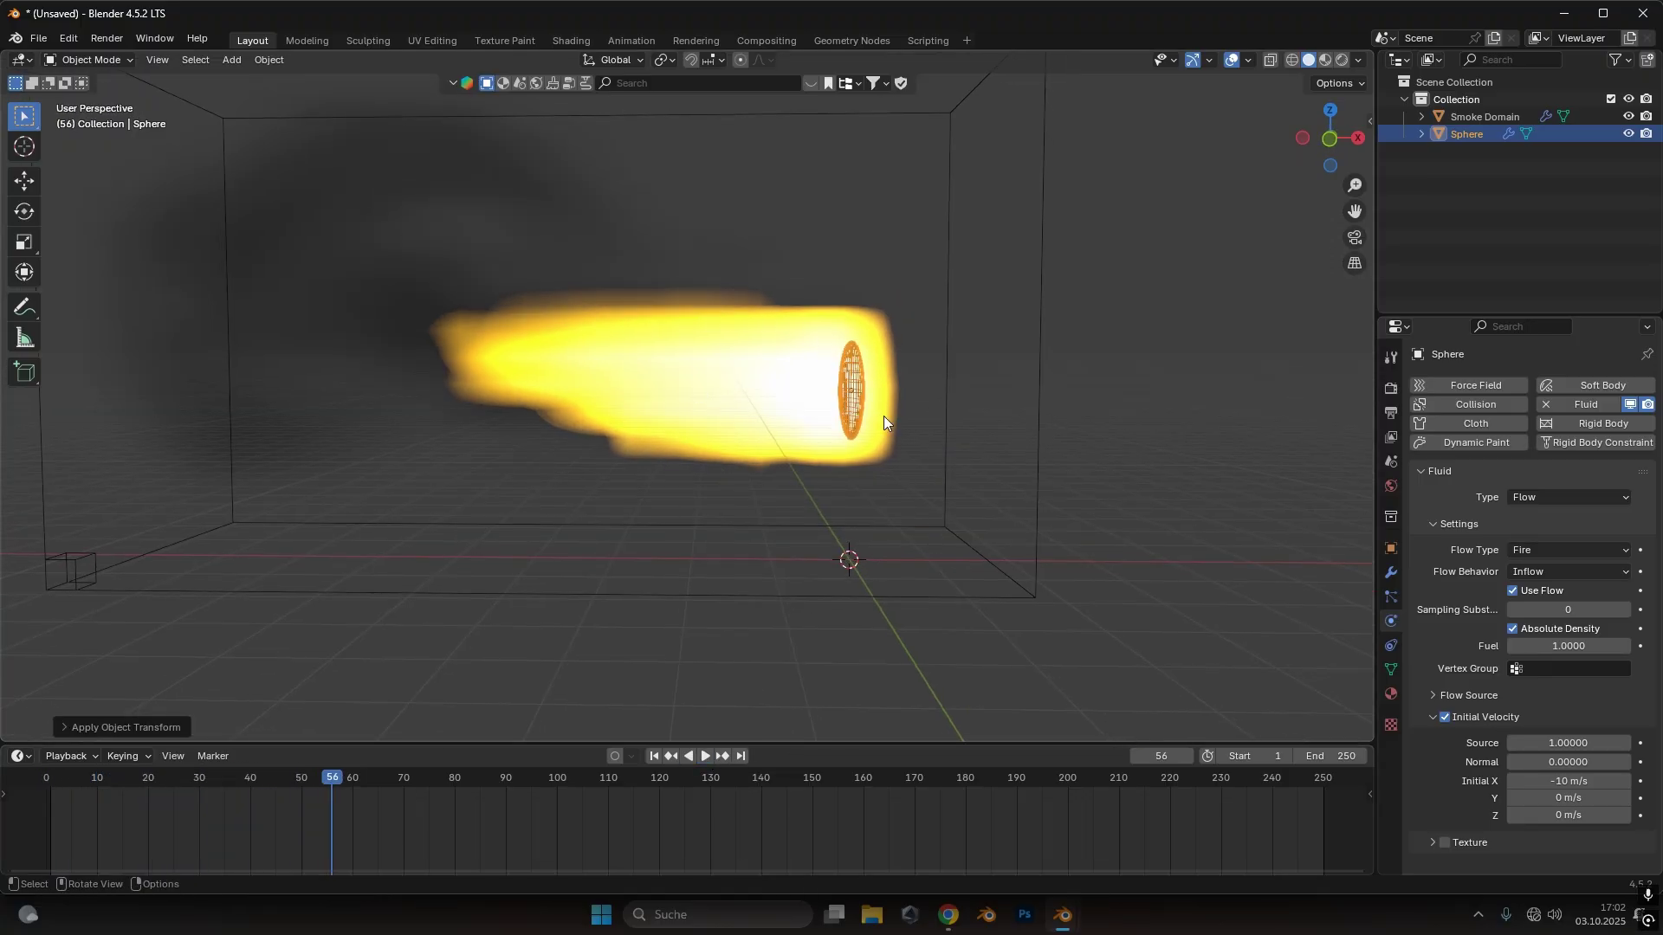
# Set the Smoke Domain's Resolution Divisions to 64
pyautogui.click(1036, 594)
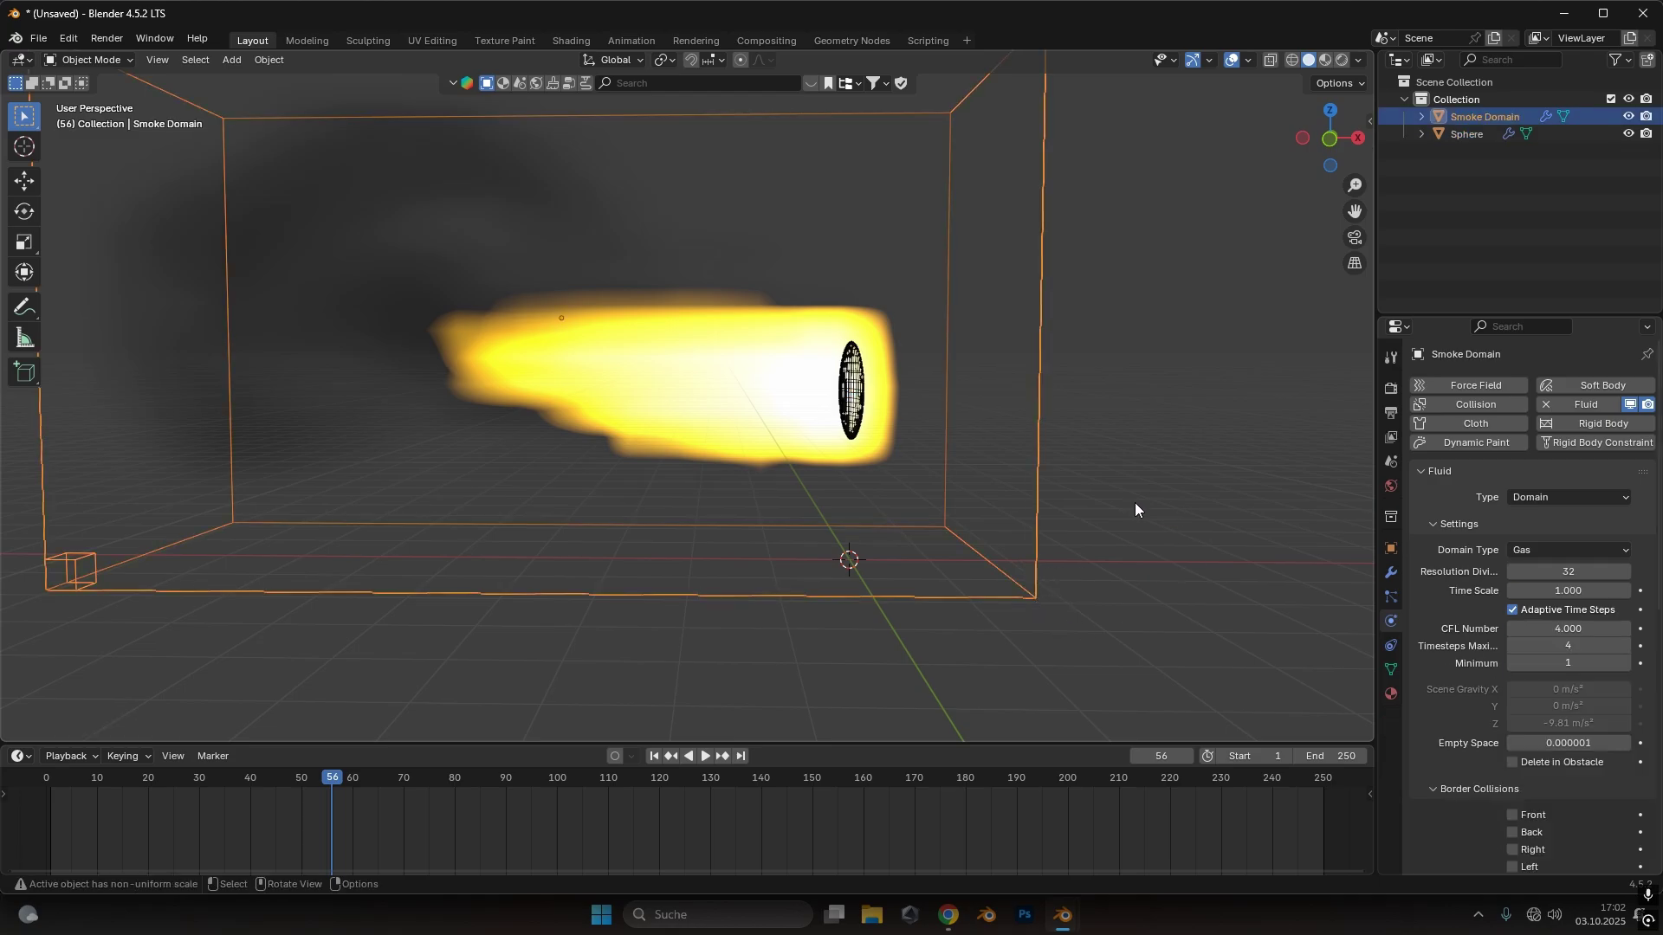
pyautogui.click(1554, 570)
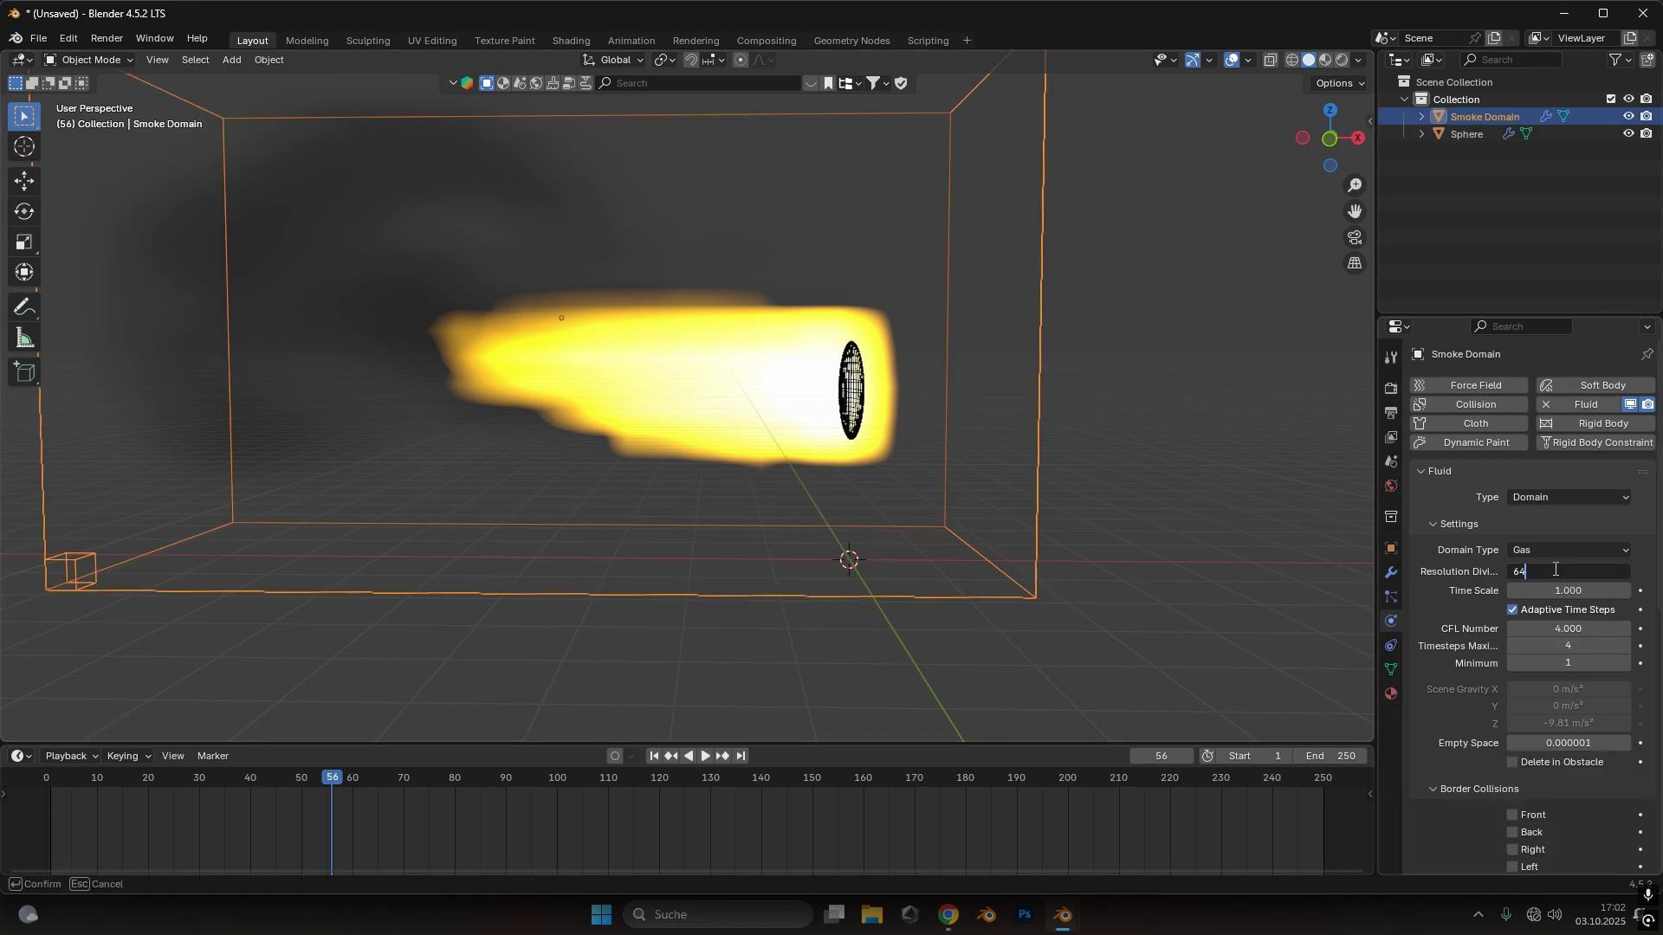
pyautogui.press('Return')
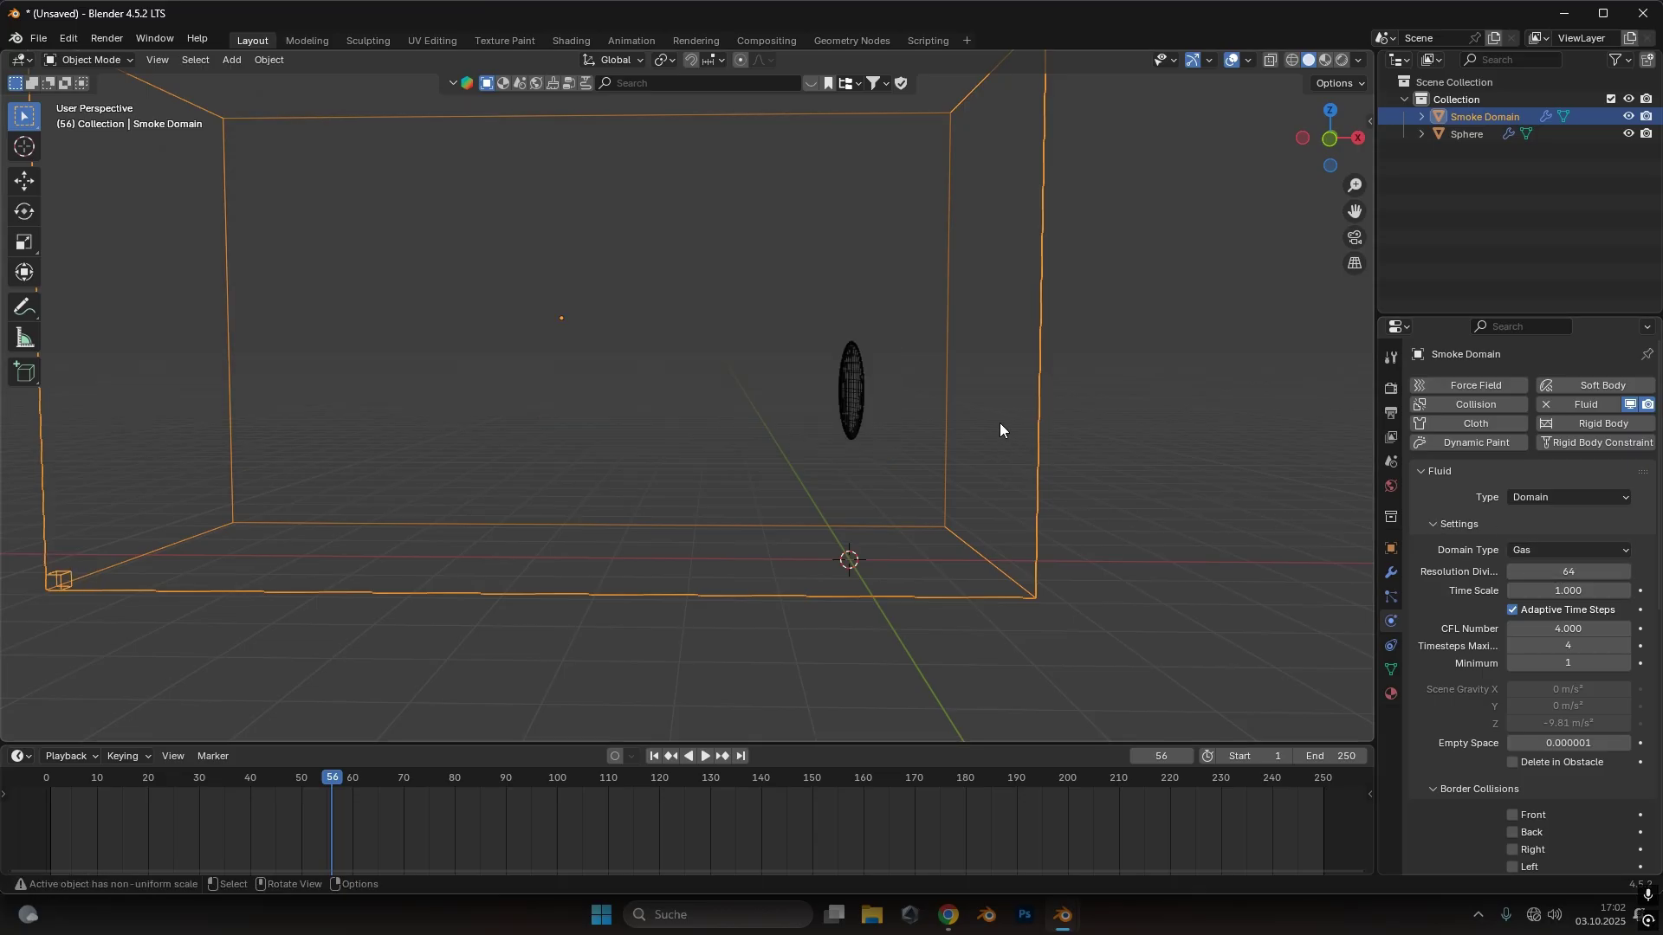
# Replay the simulation from the start to examine the fire at the higher domain resolution, and return to frame 1
pyautogui.click(653, 756)
pyautogui.click(704, 756)
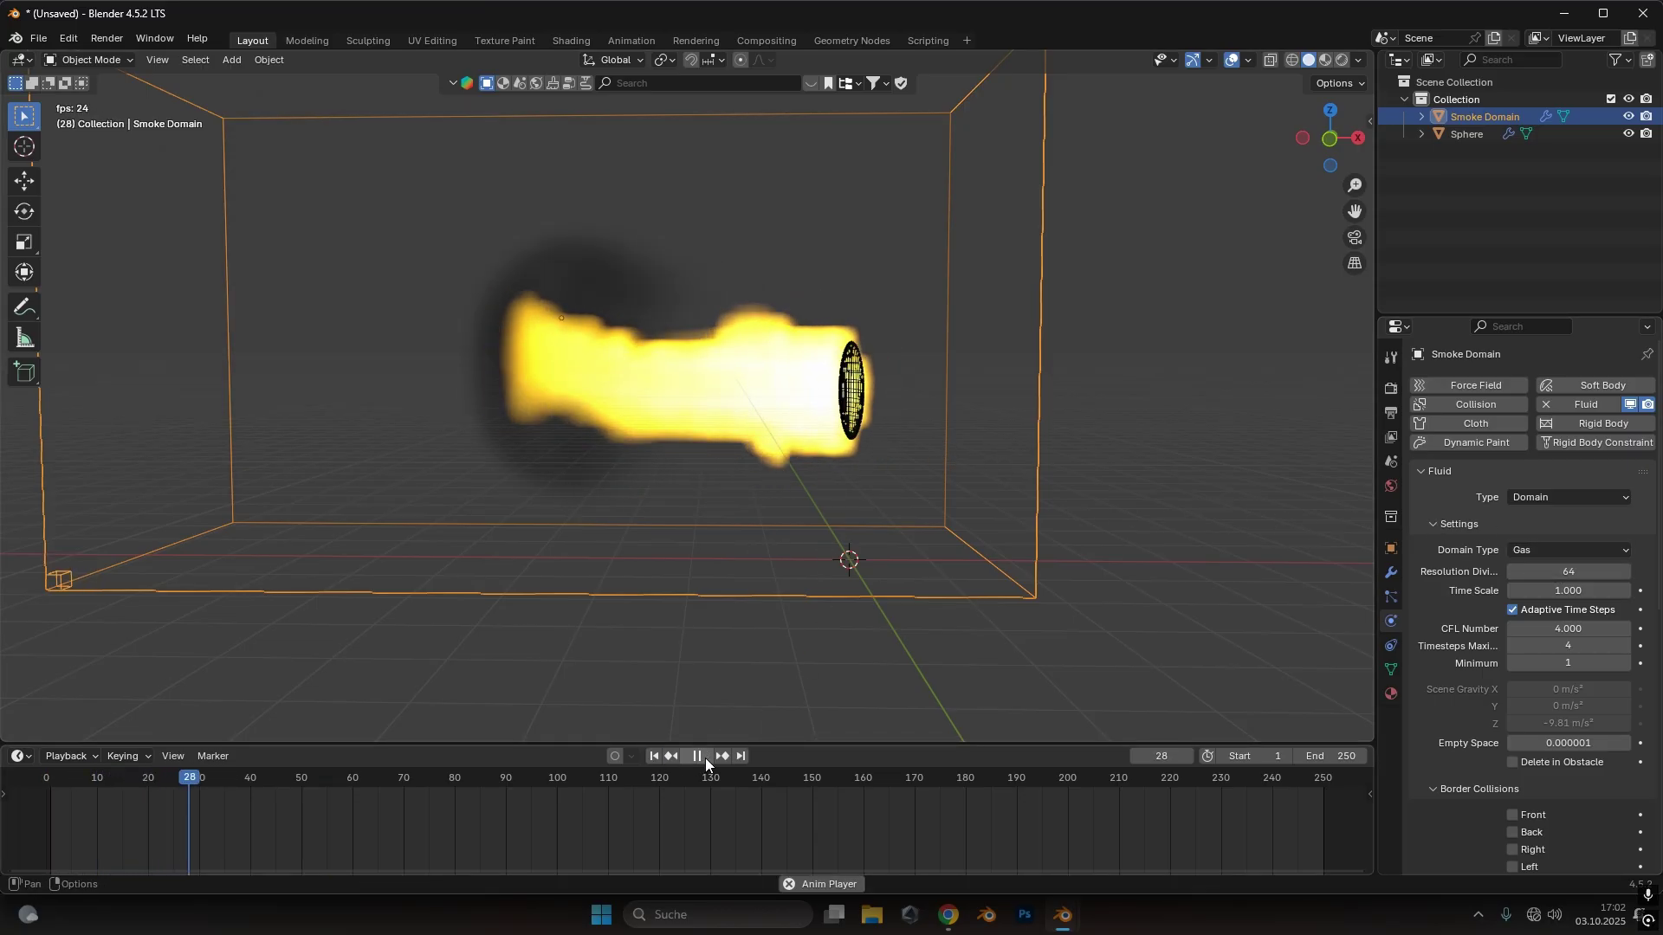
pyautogui.click(704, 757)
pyautogui.click(654, 756)
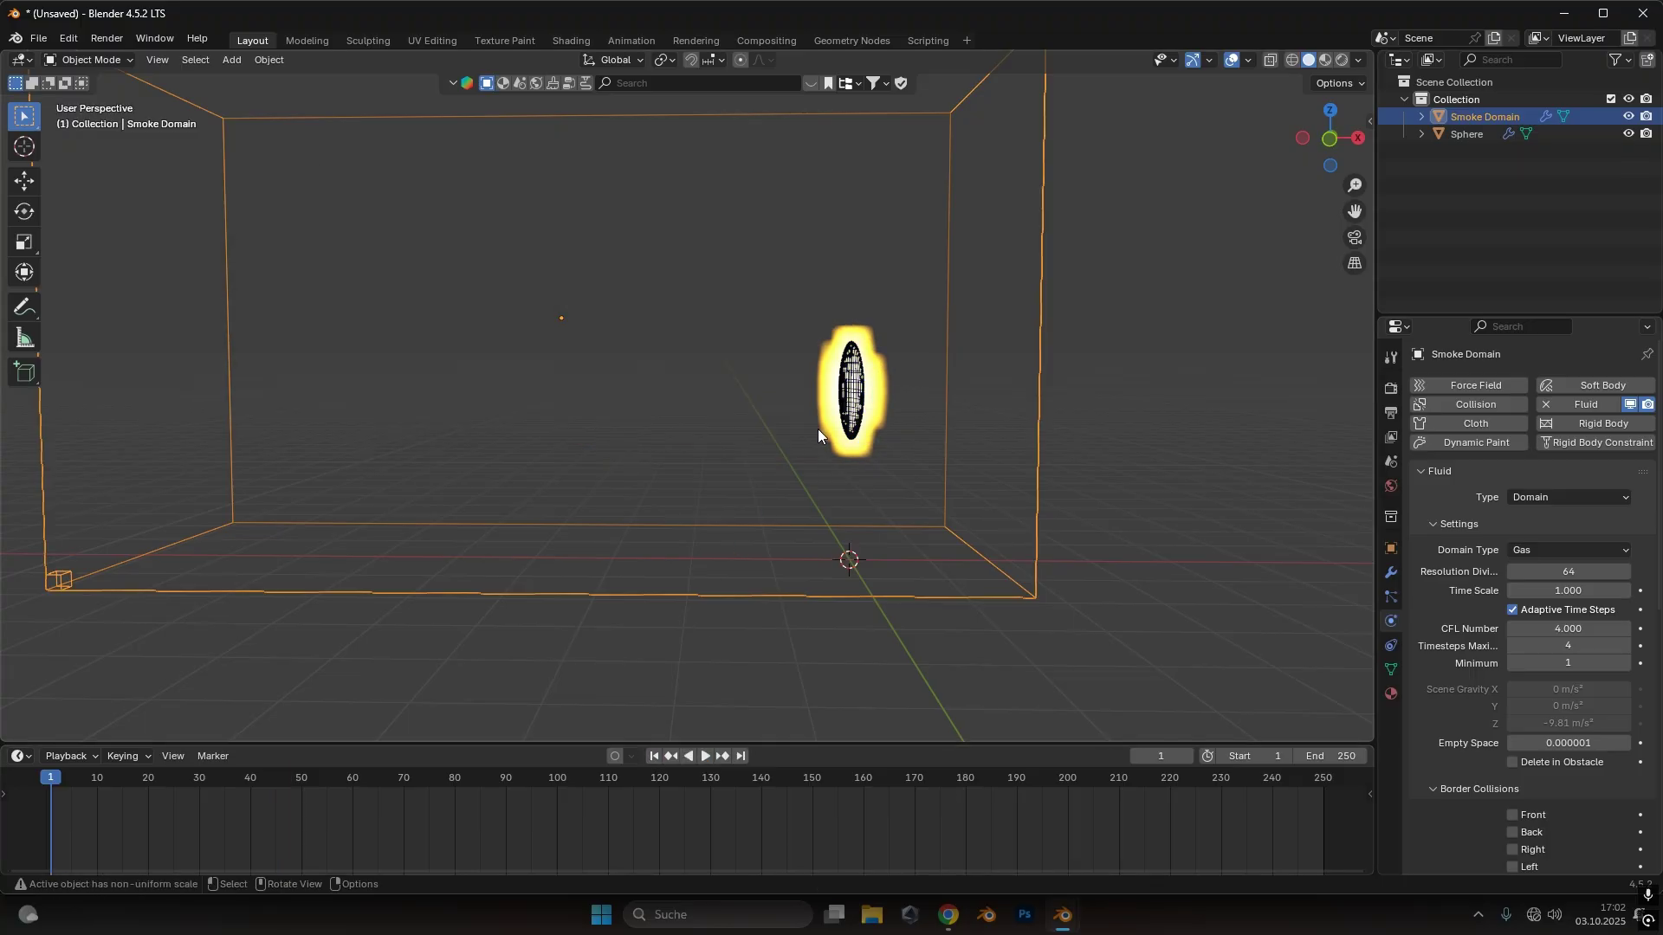
# Create a new fluid texture for the sphere and set its type to Clouds
pyautogui.scroll(-2, 900, 509)
pyautogui.scroll(-1, 882, 364)
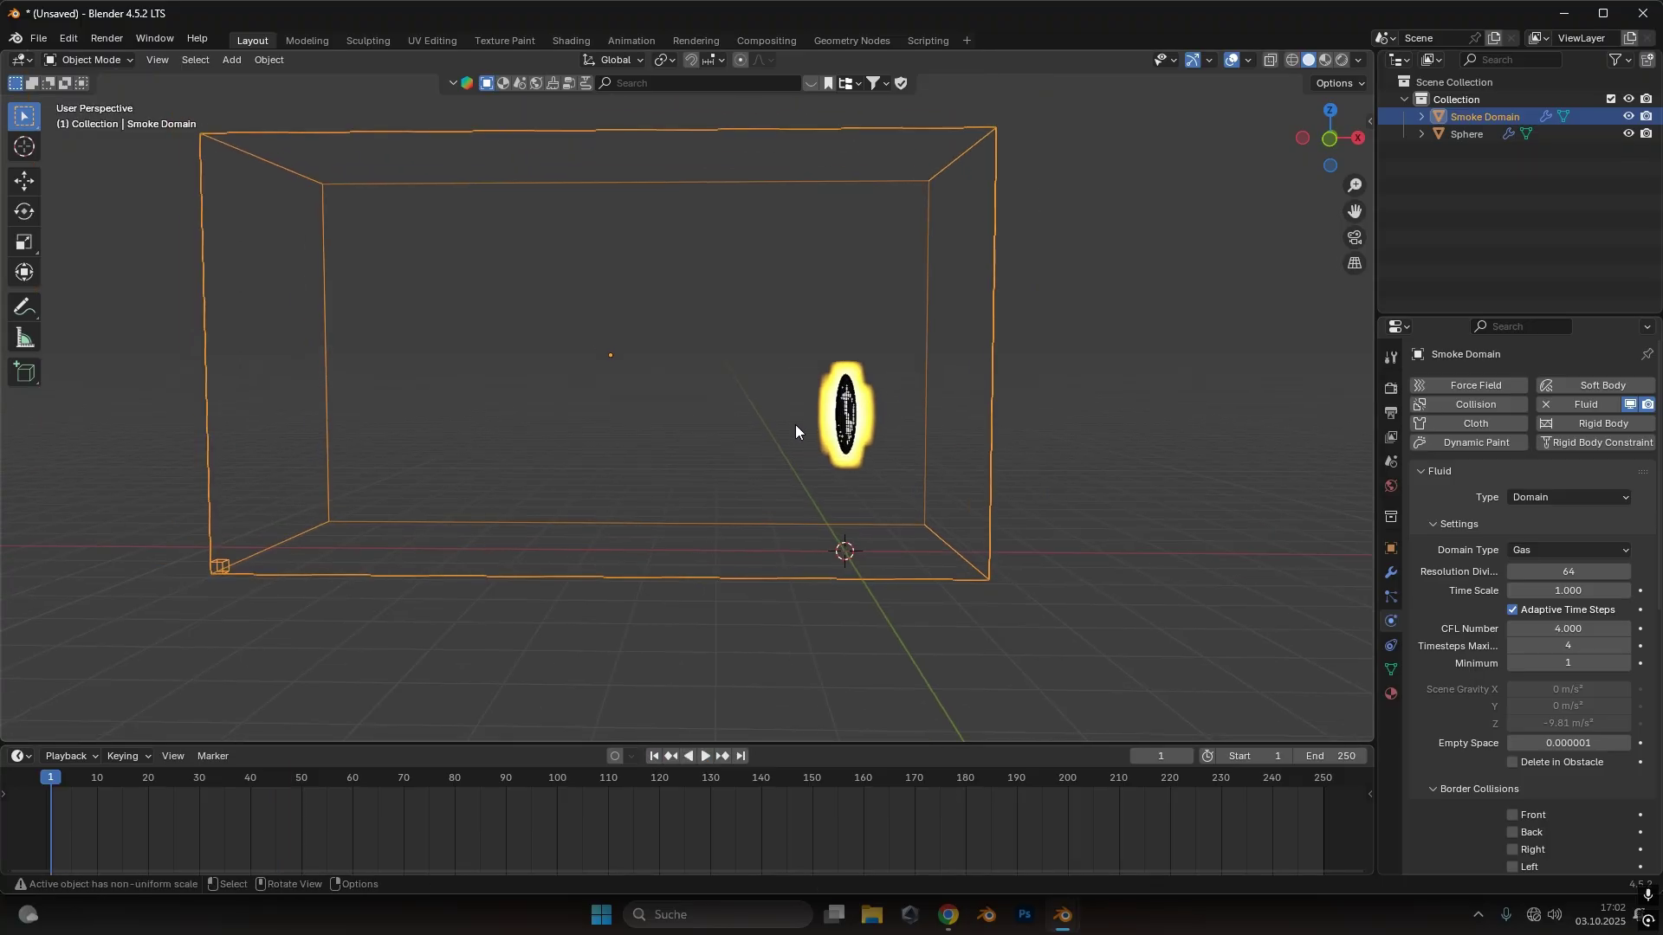
pyautogui.click(797, 425)
pyautogui.click(843, 429)
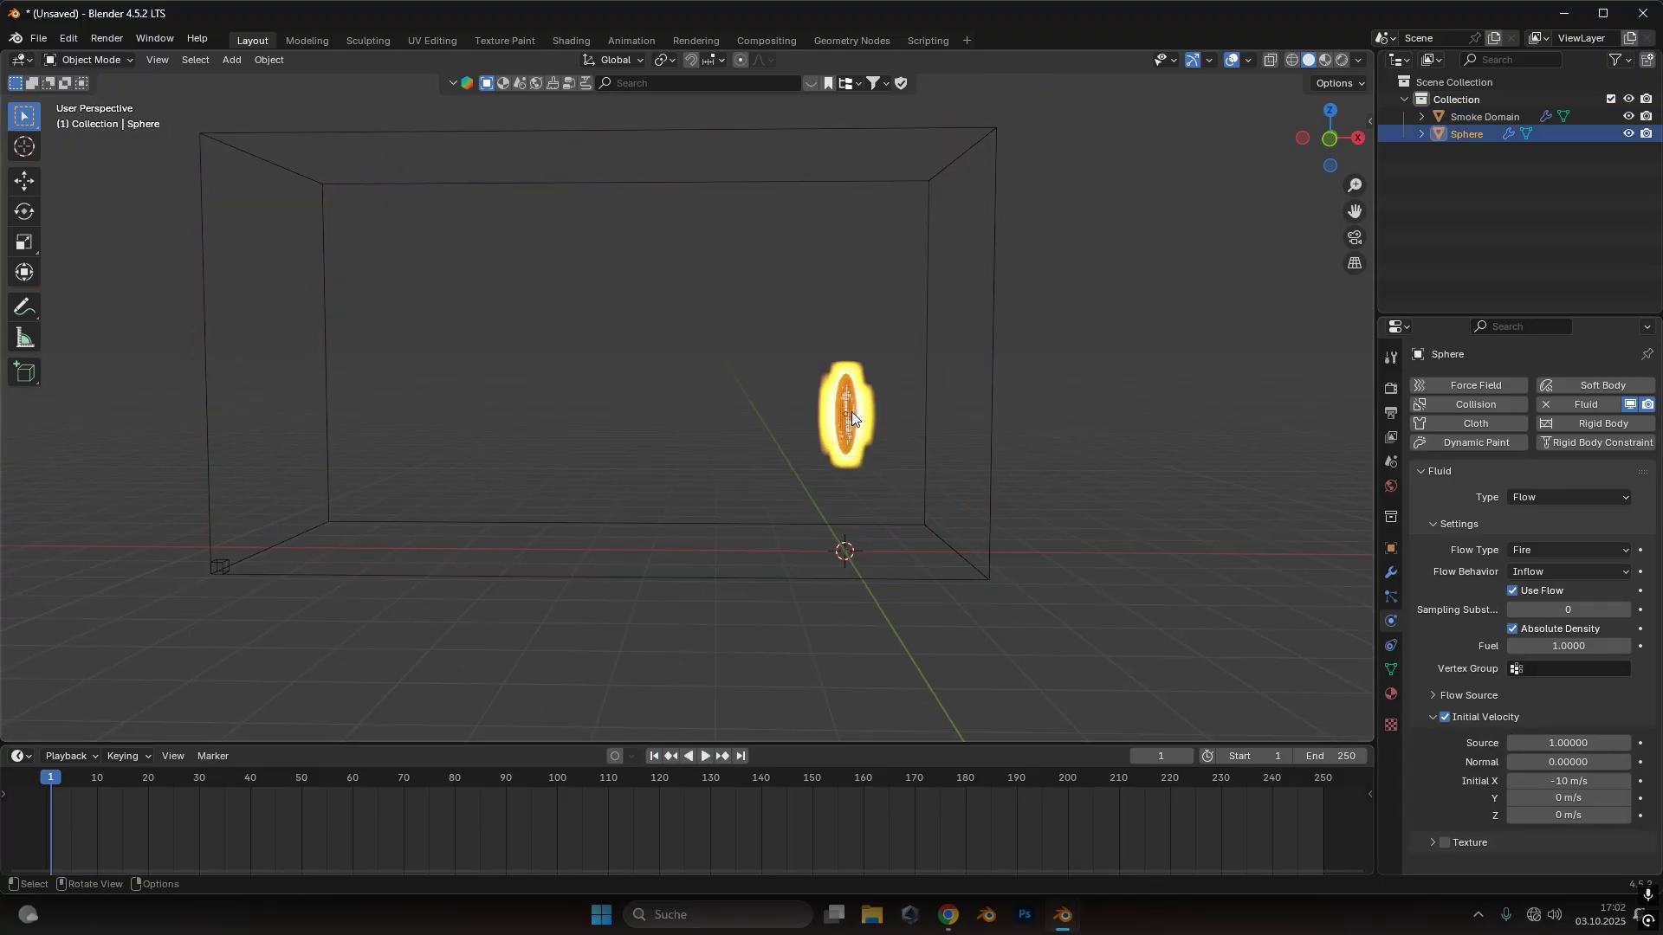
pyautogui.click(1391, 726)
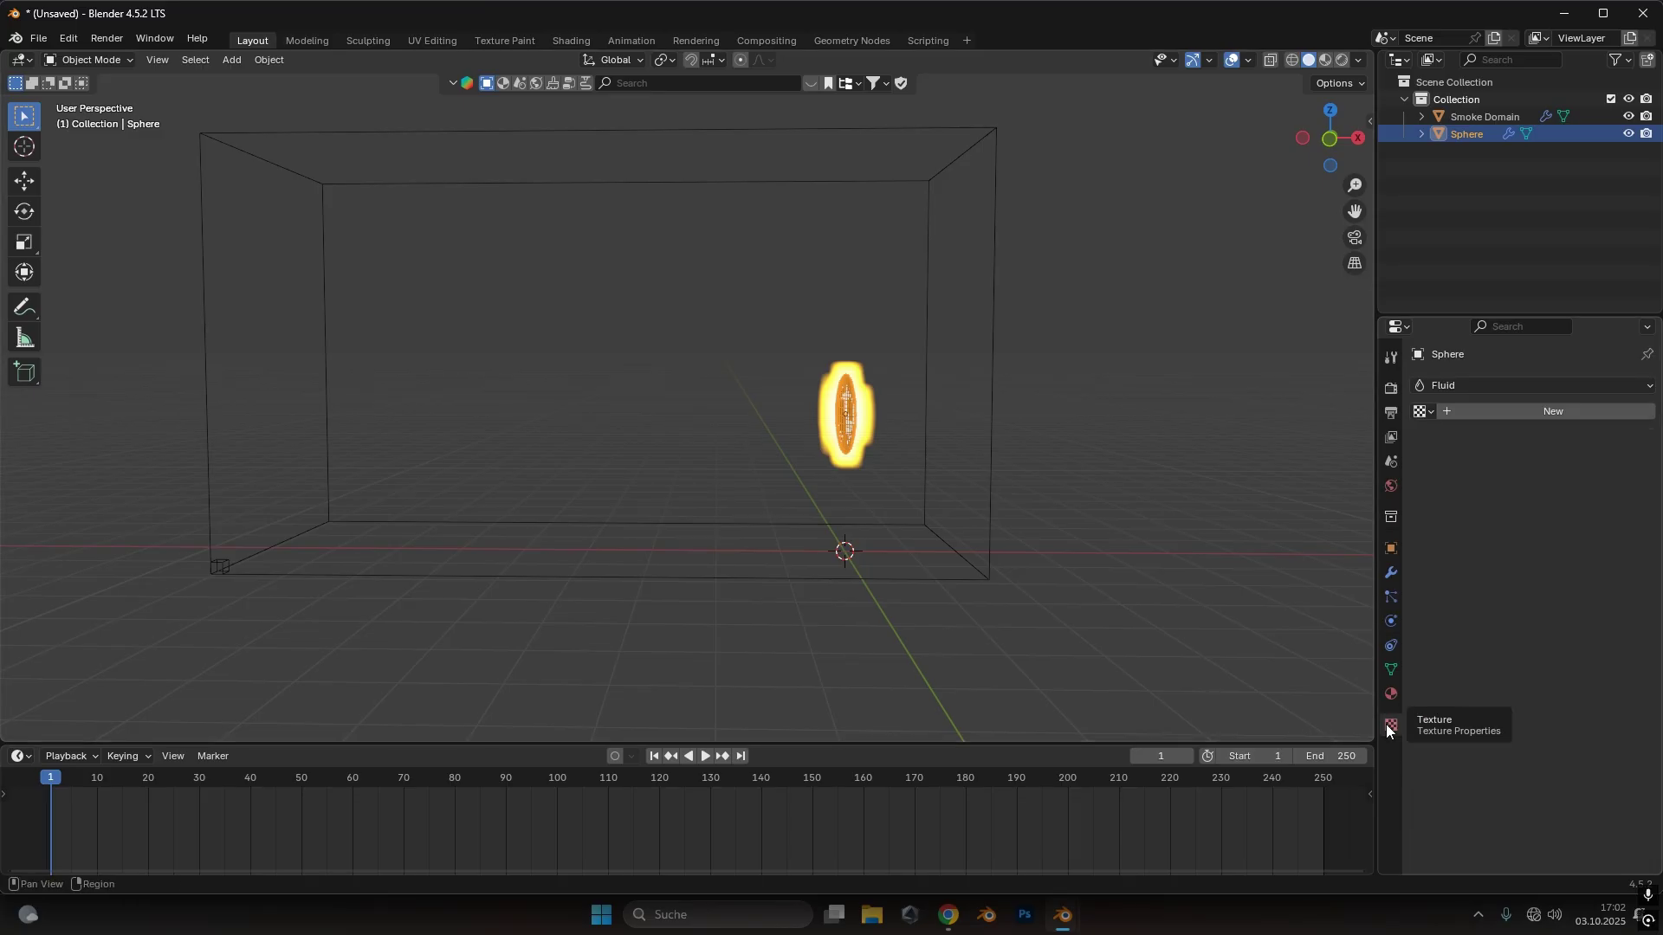
pyautogui.click(1484, 413)
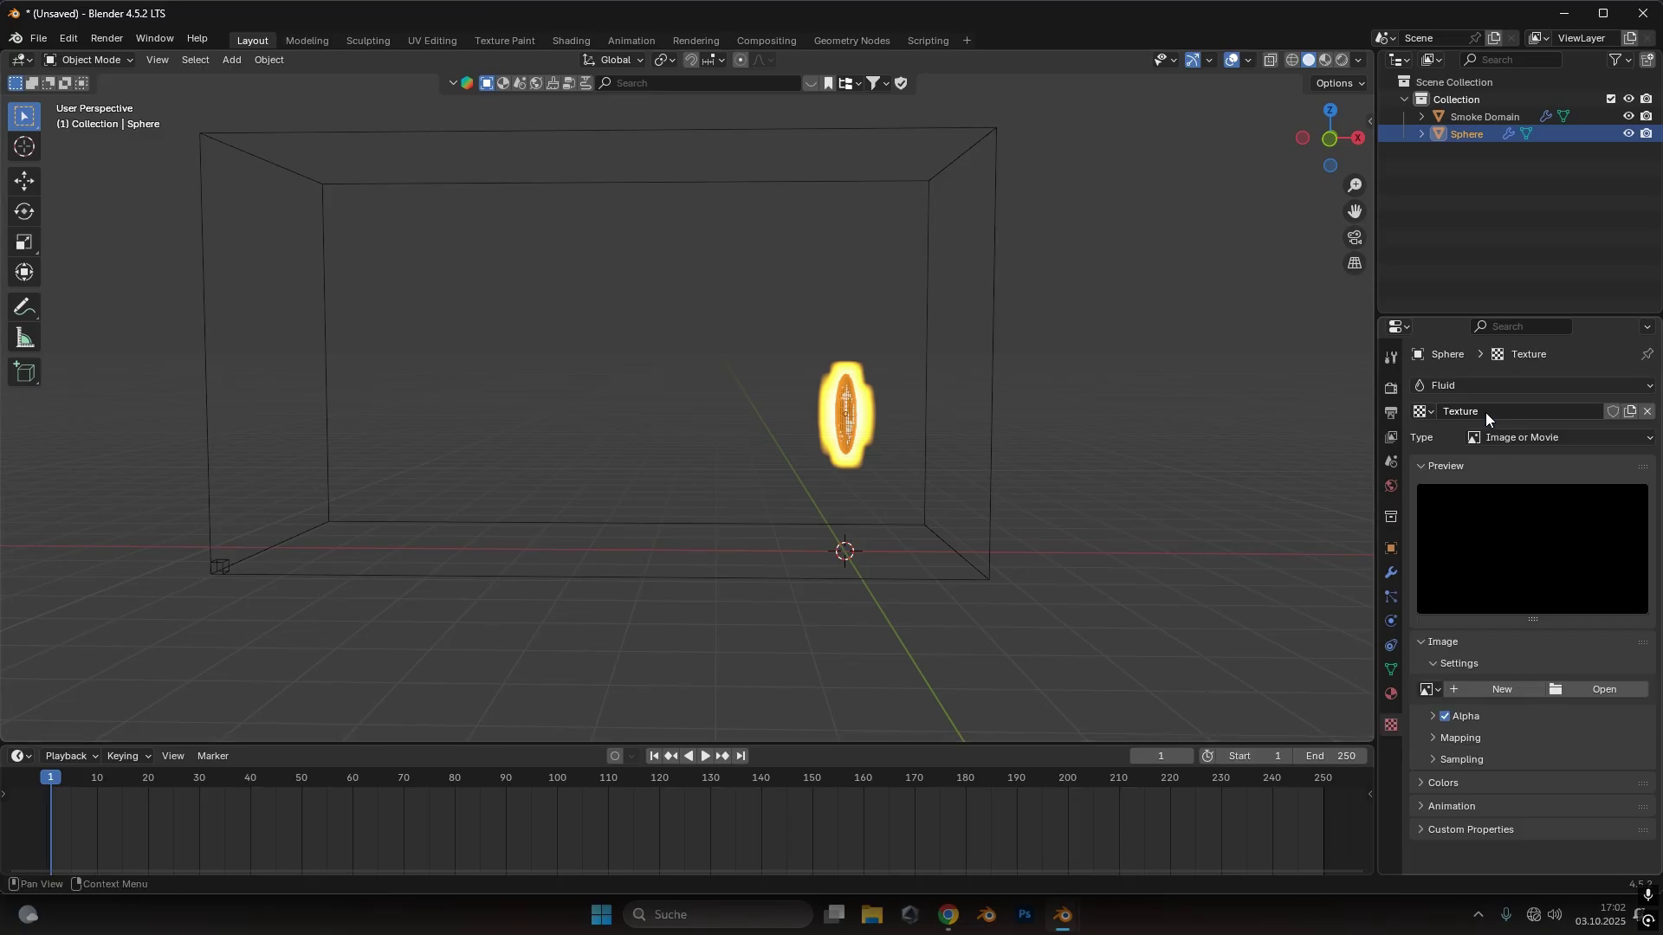
pyautogui.click(1514, 438)
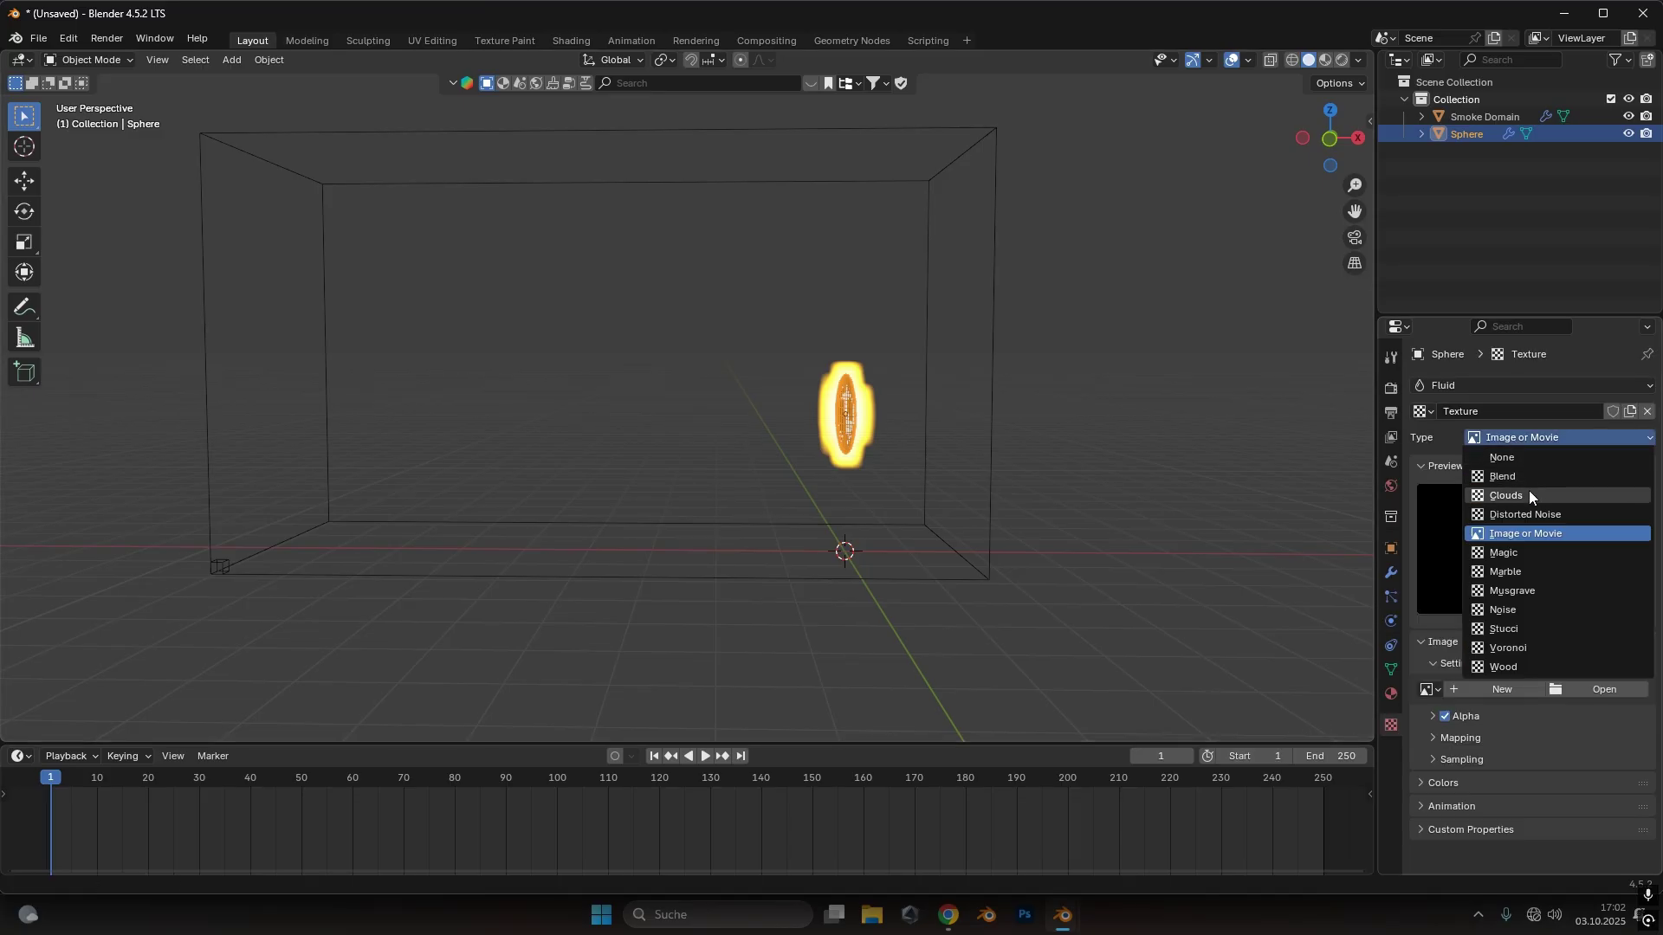
pyautogui.click(1551, 497)
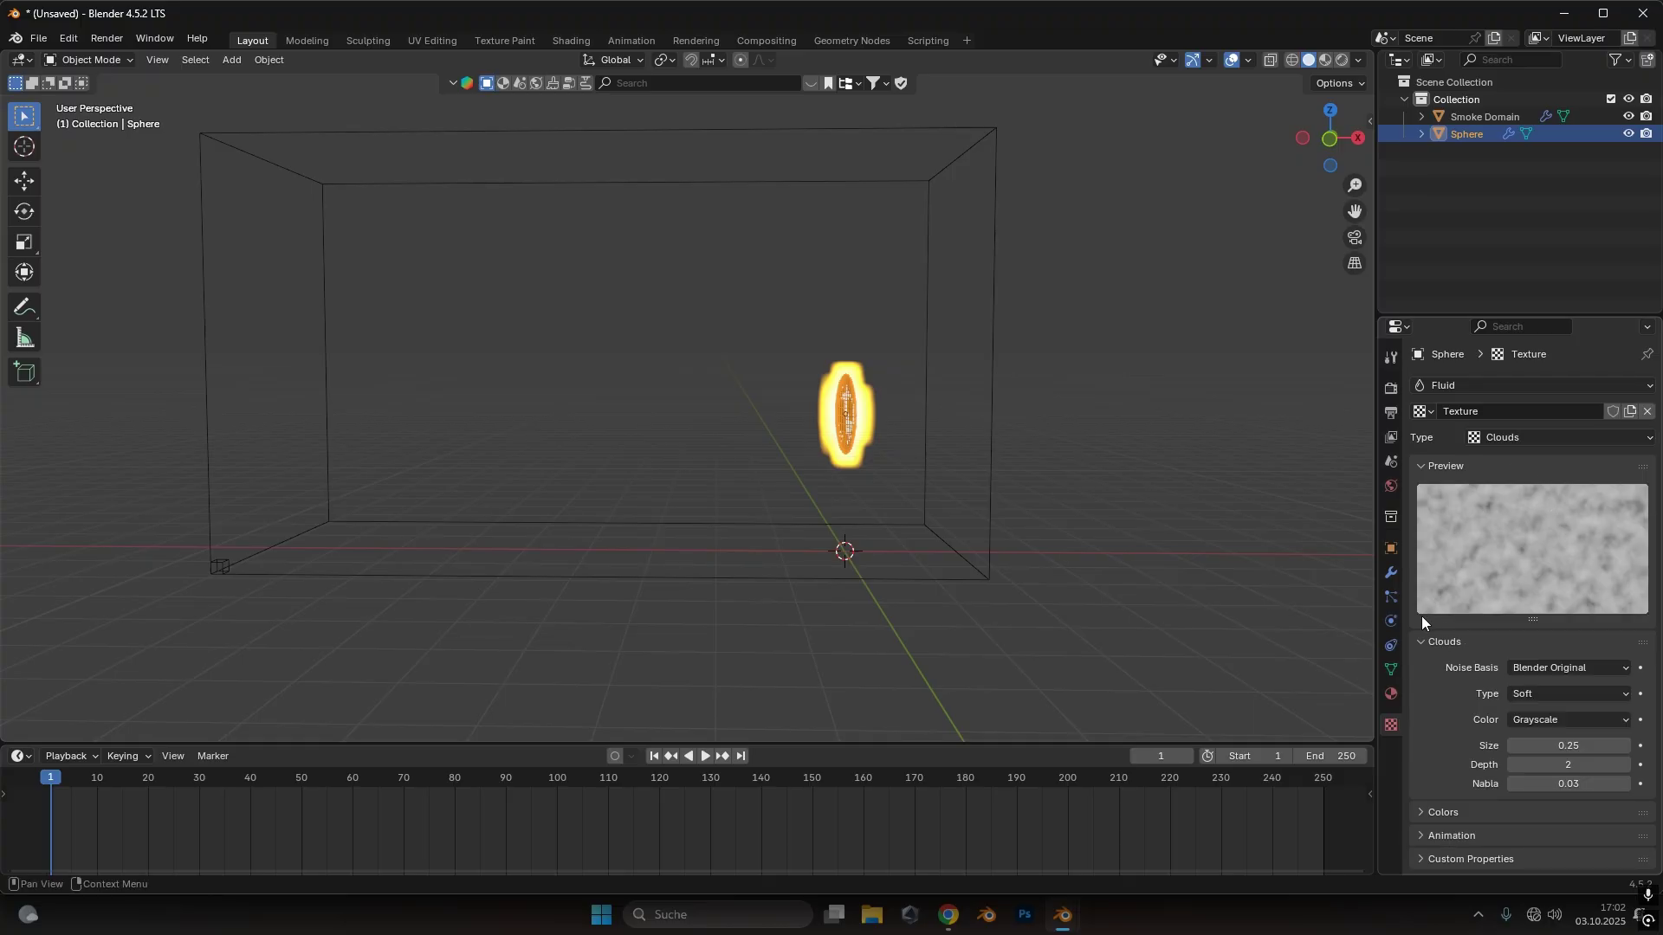
# Enable Texture in the sphere's flow settings and assign the clouds texture named Texture
pyautogui.click(1390, 620)
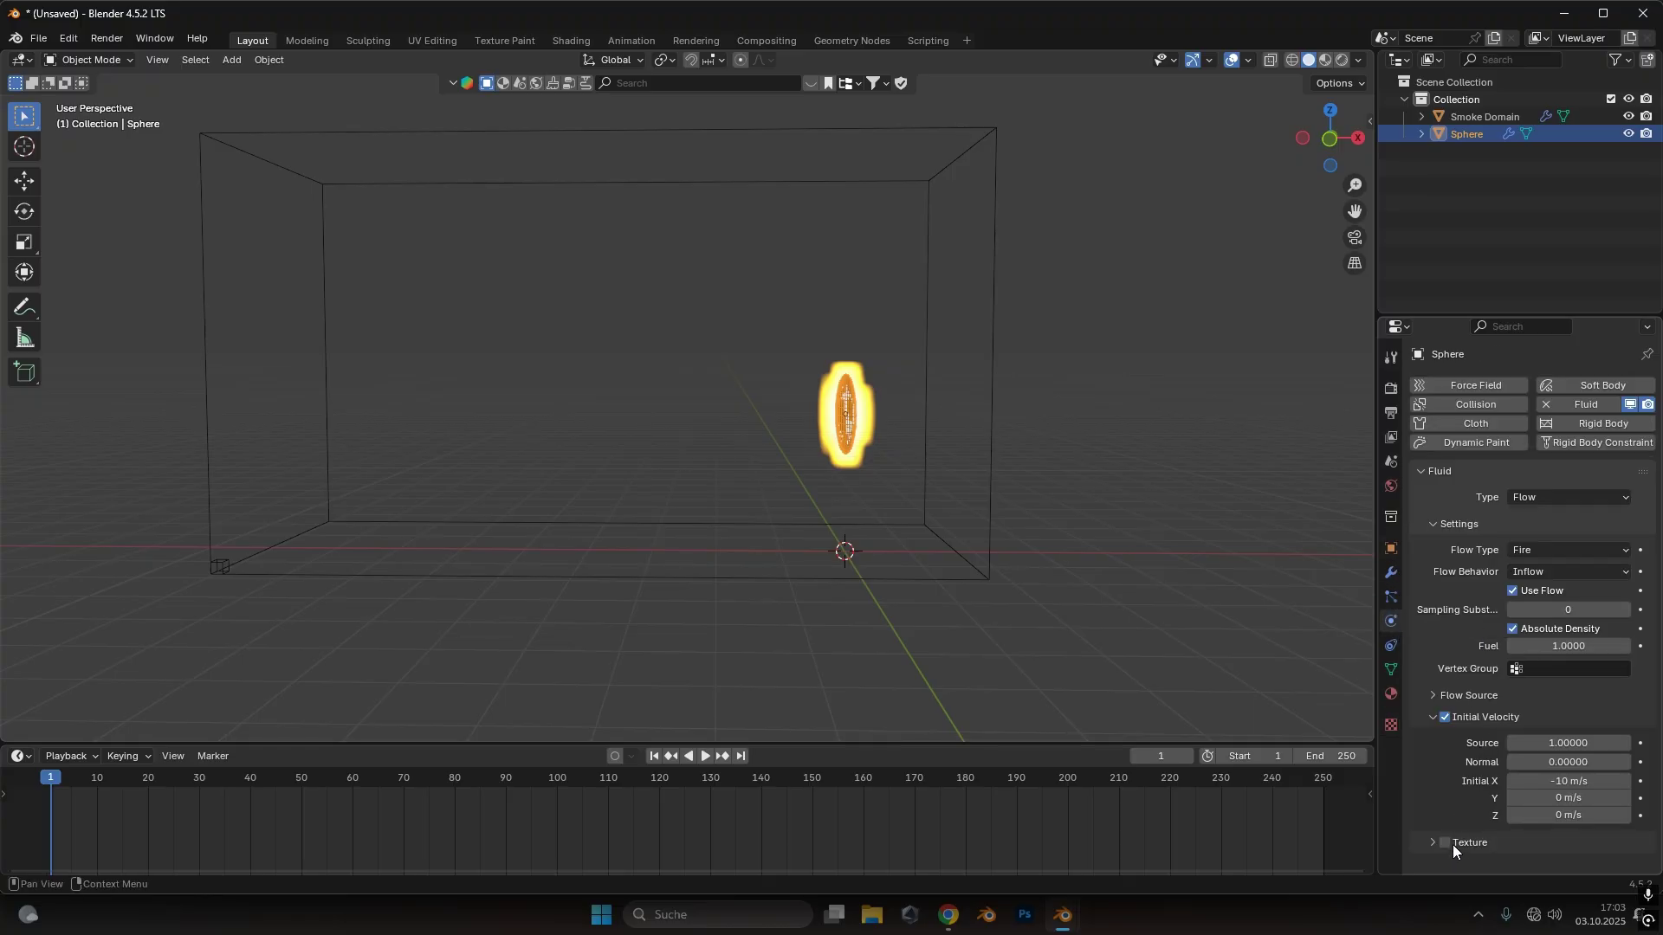
pyautogui.click(1444, 843)
pyautogui.click(1478, 844)
pyautogui.scroll(-2, 1484, 833)
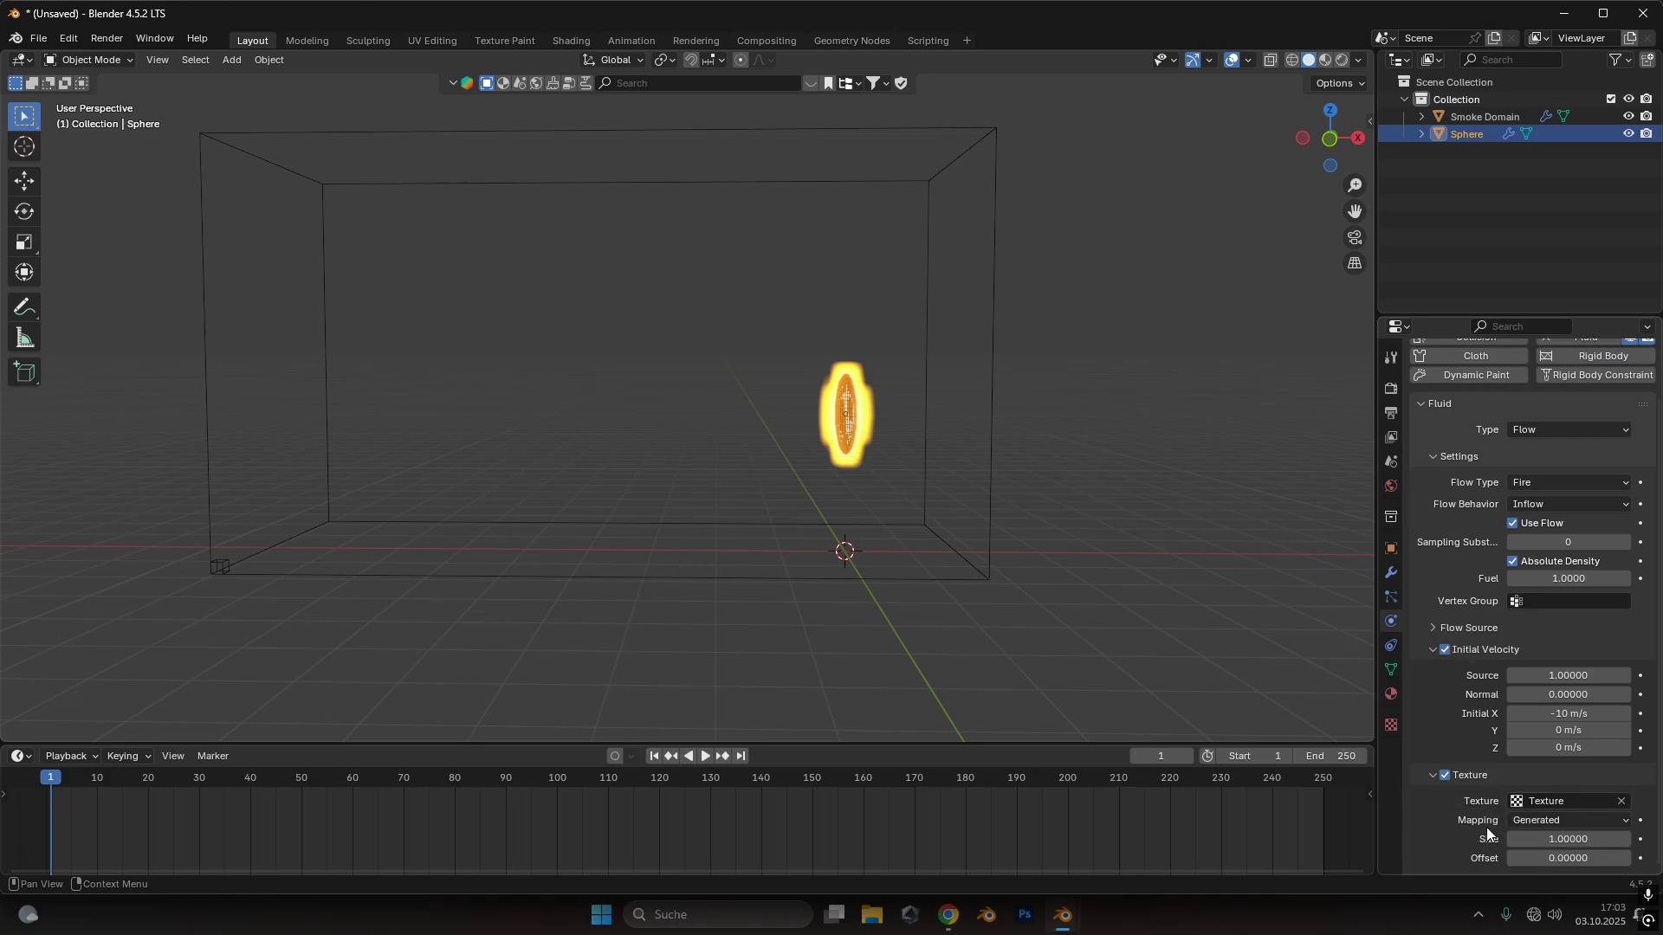
pyautogui.click(1562, 804)
pyautogui.click(1504, 619)
# Play the simulation to examine the textured fire burst up close, and return to frame 1
pyautogui.click(706, 756)
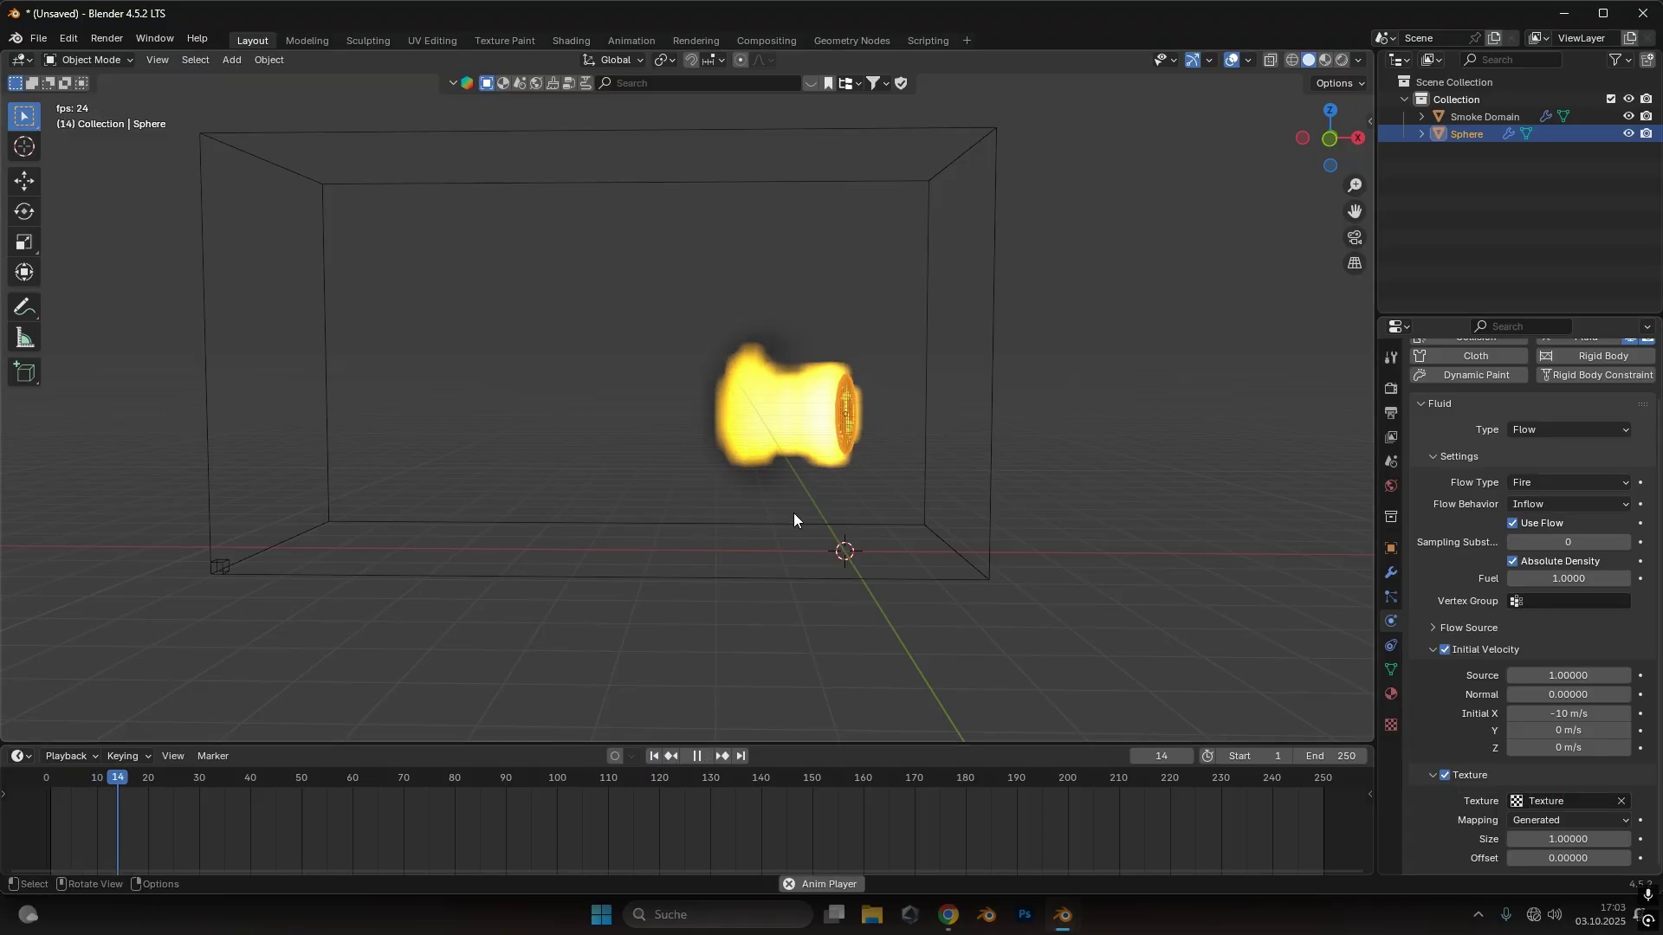
pyautogui.scroll(4, 765, 433)
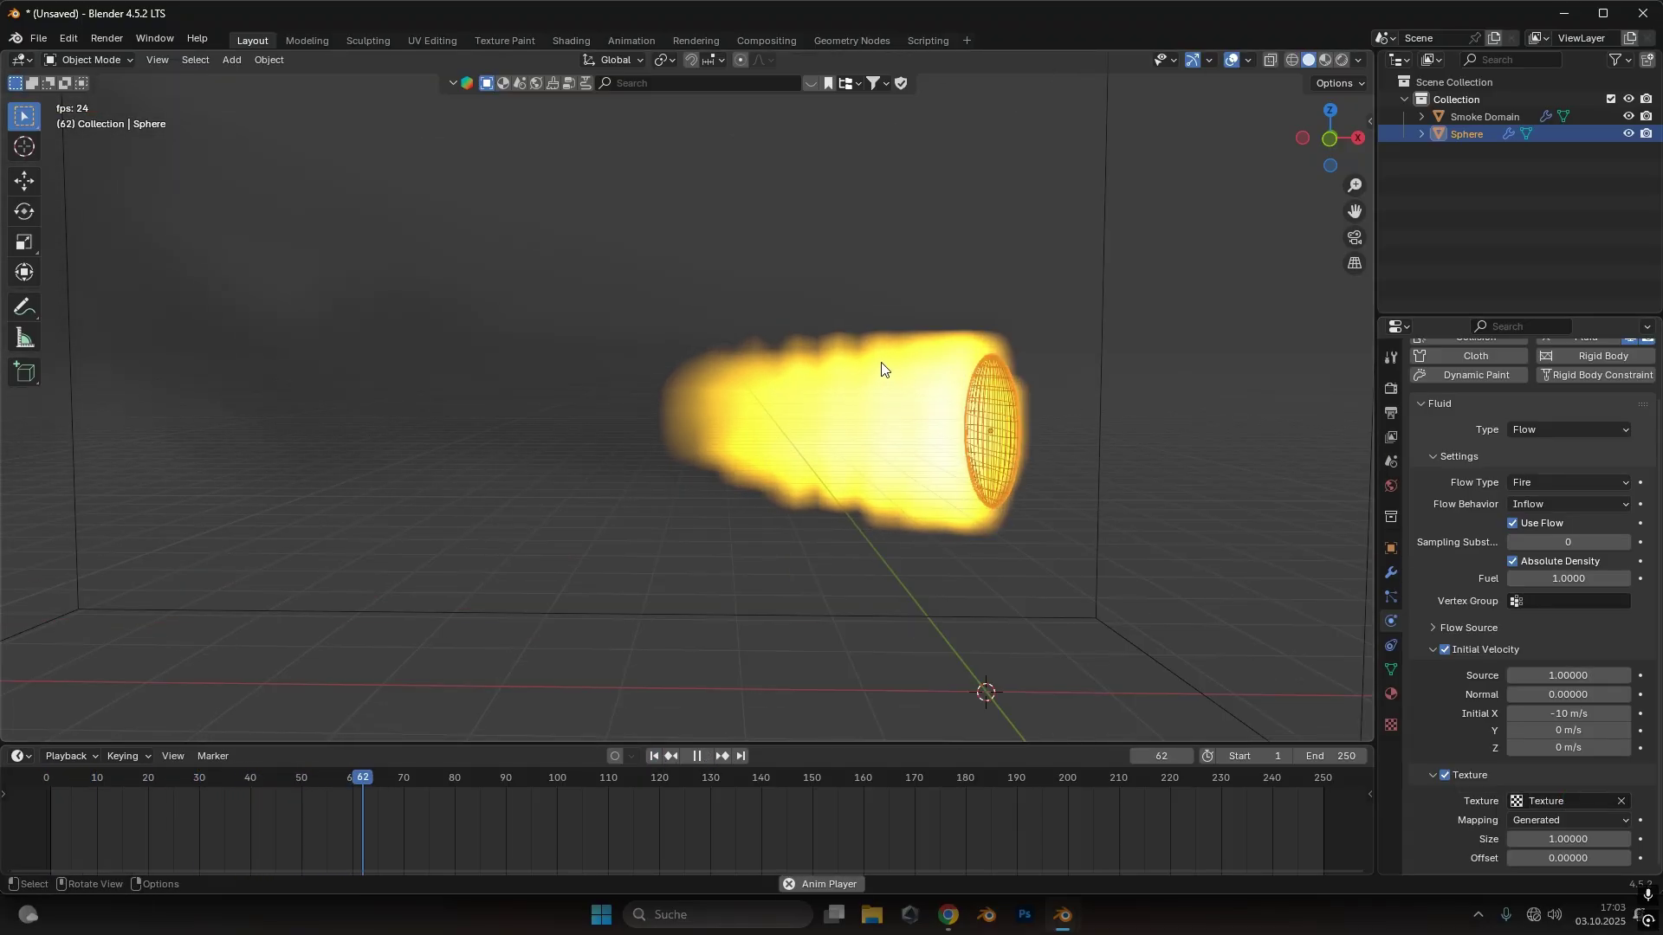
pyautogui.click(697, 756)
pyautogui.click(654, 756)
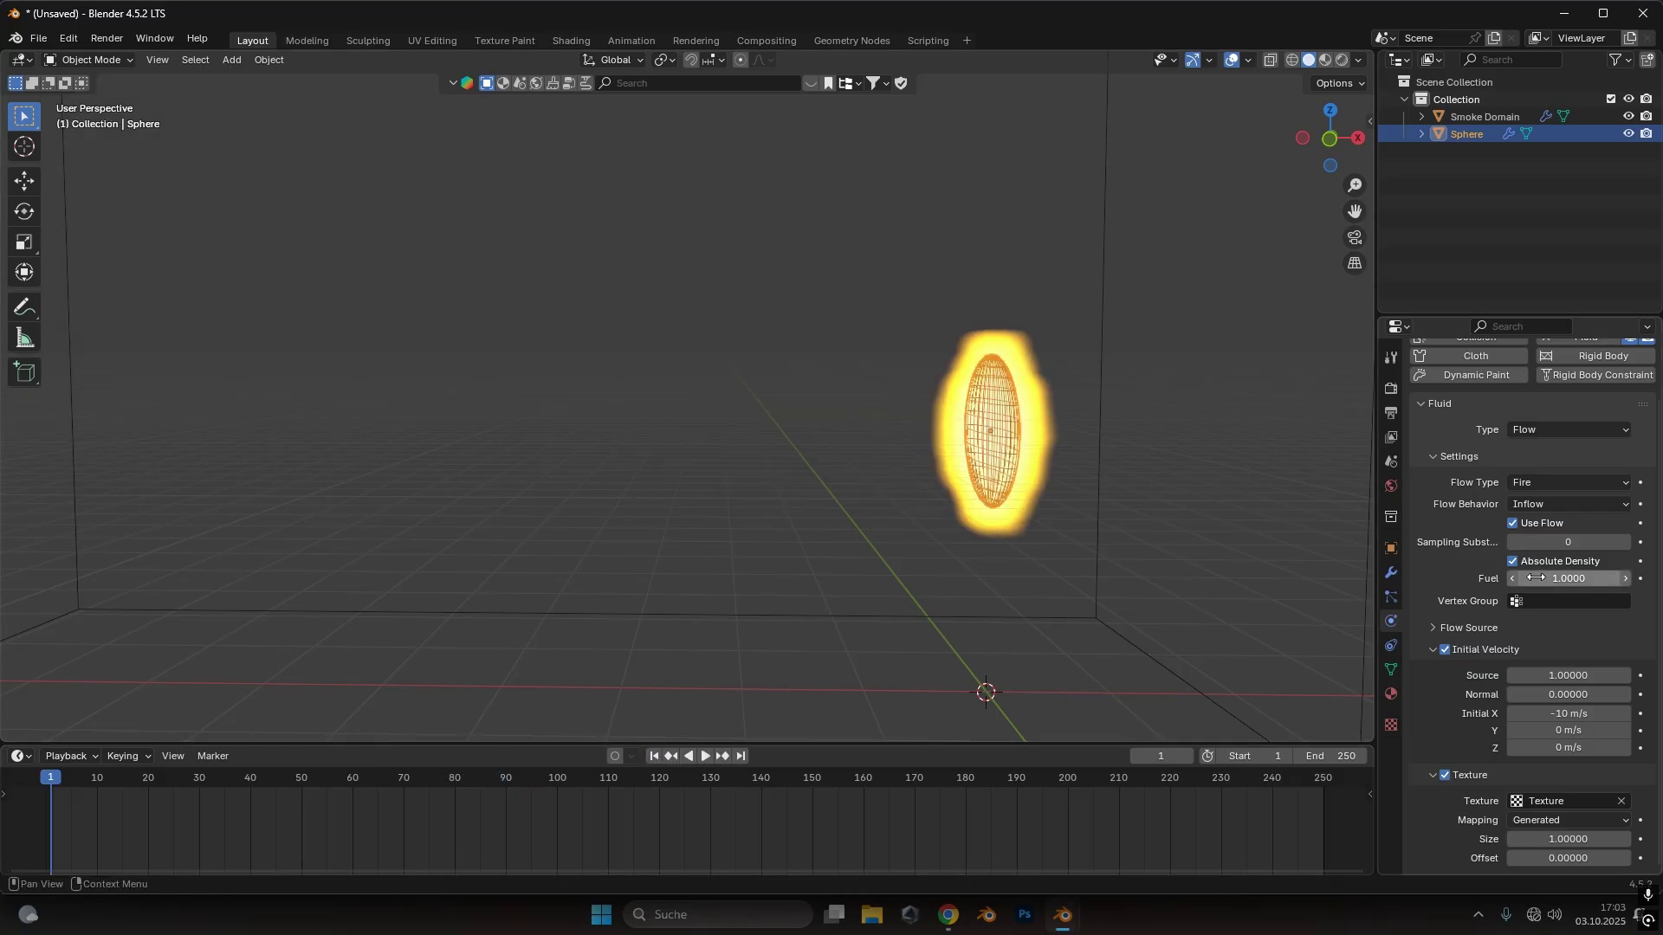
pyautogui.scroll(-3, 1067, 512)
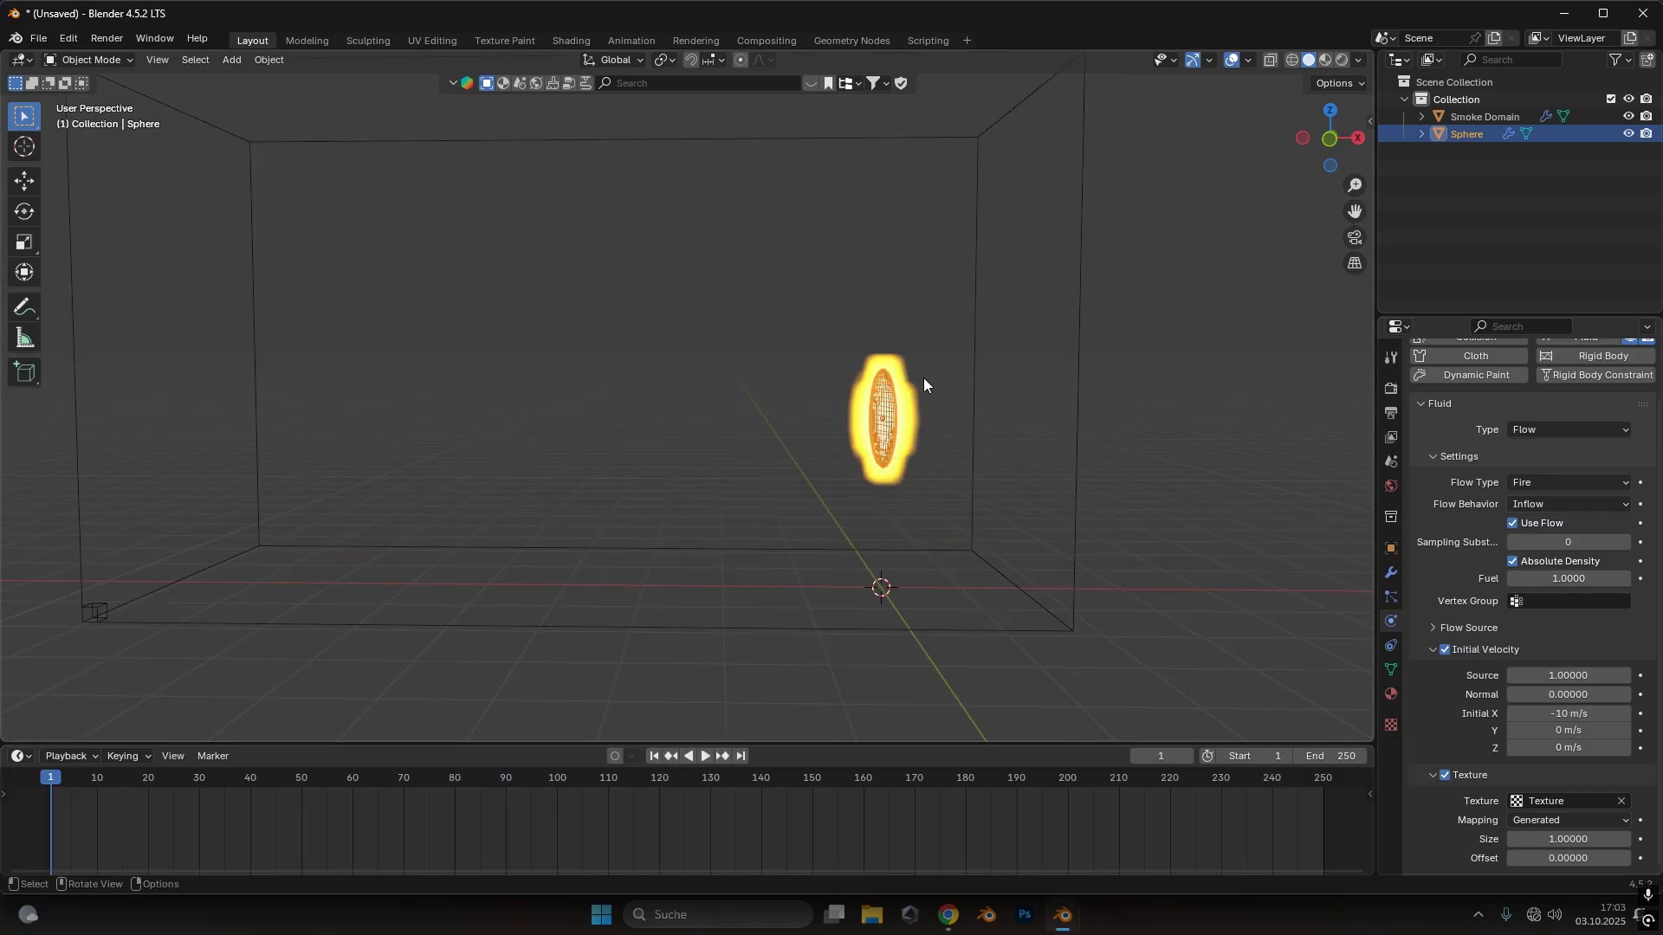
# Select the smoke domain and set its gas vorticity to 0.1
pyautogui.click(1078, 351)
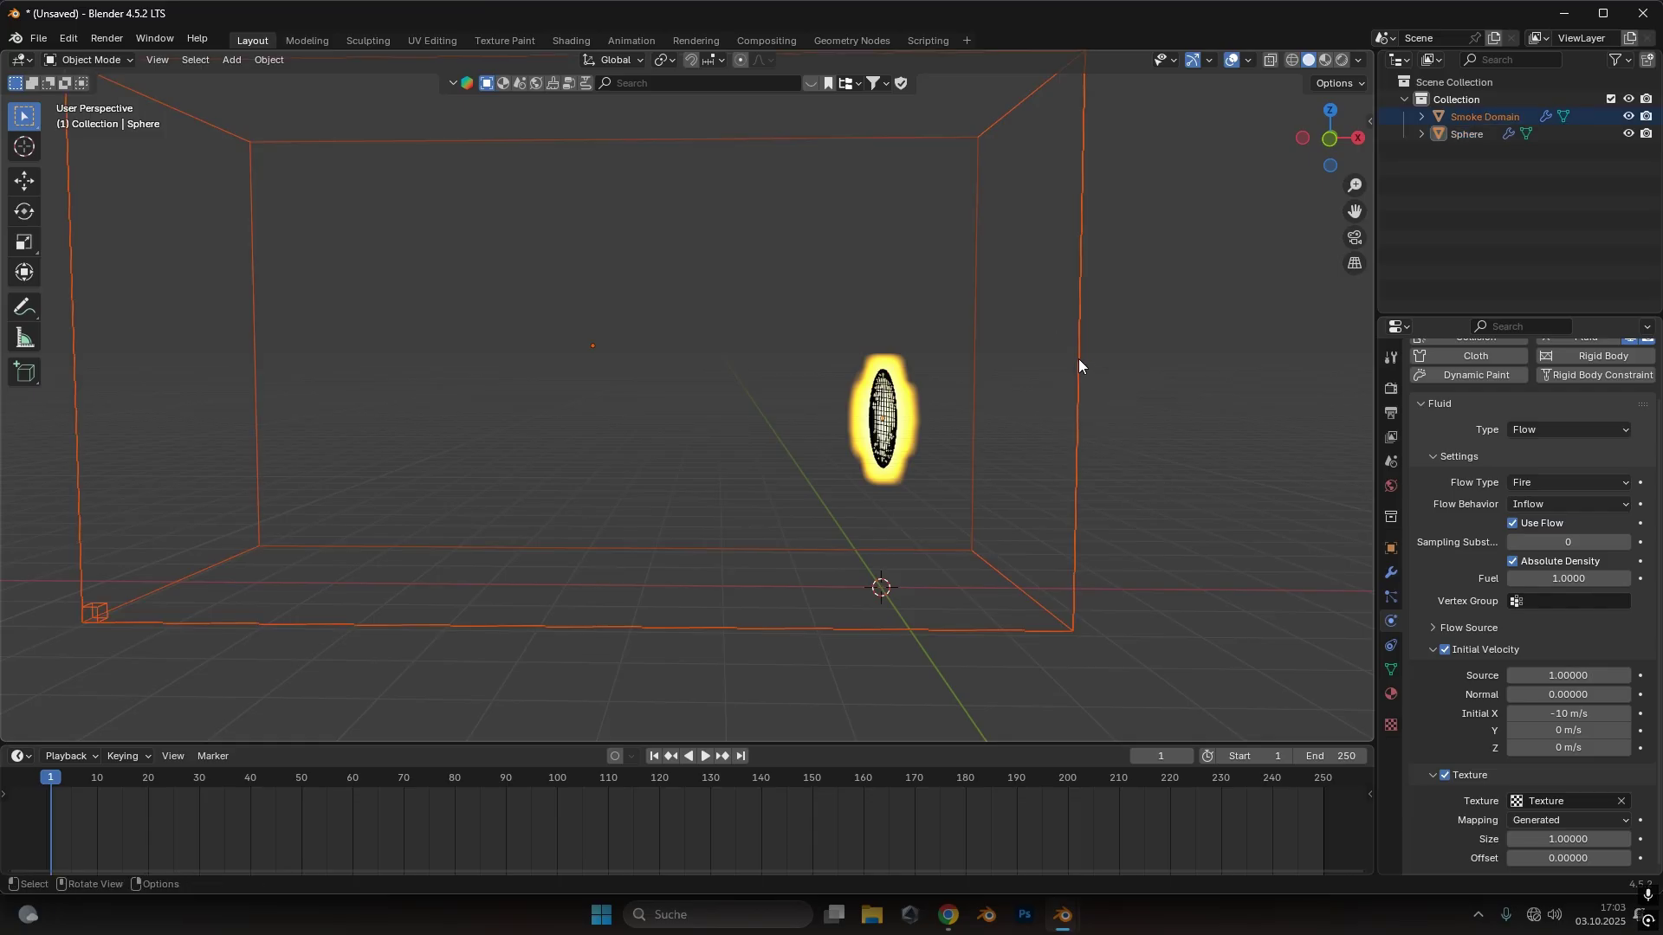
pyautogui.scroll(-8, 1493, 718)
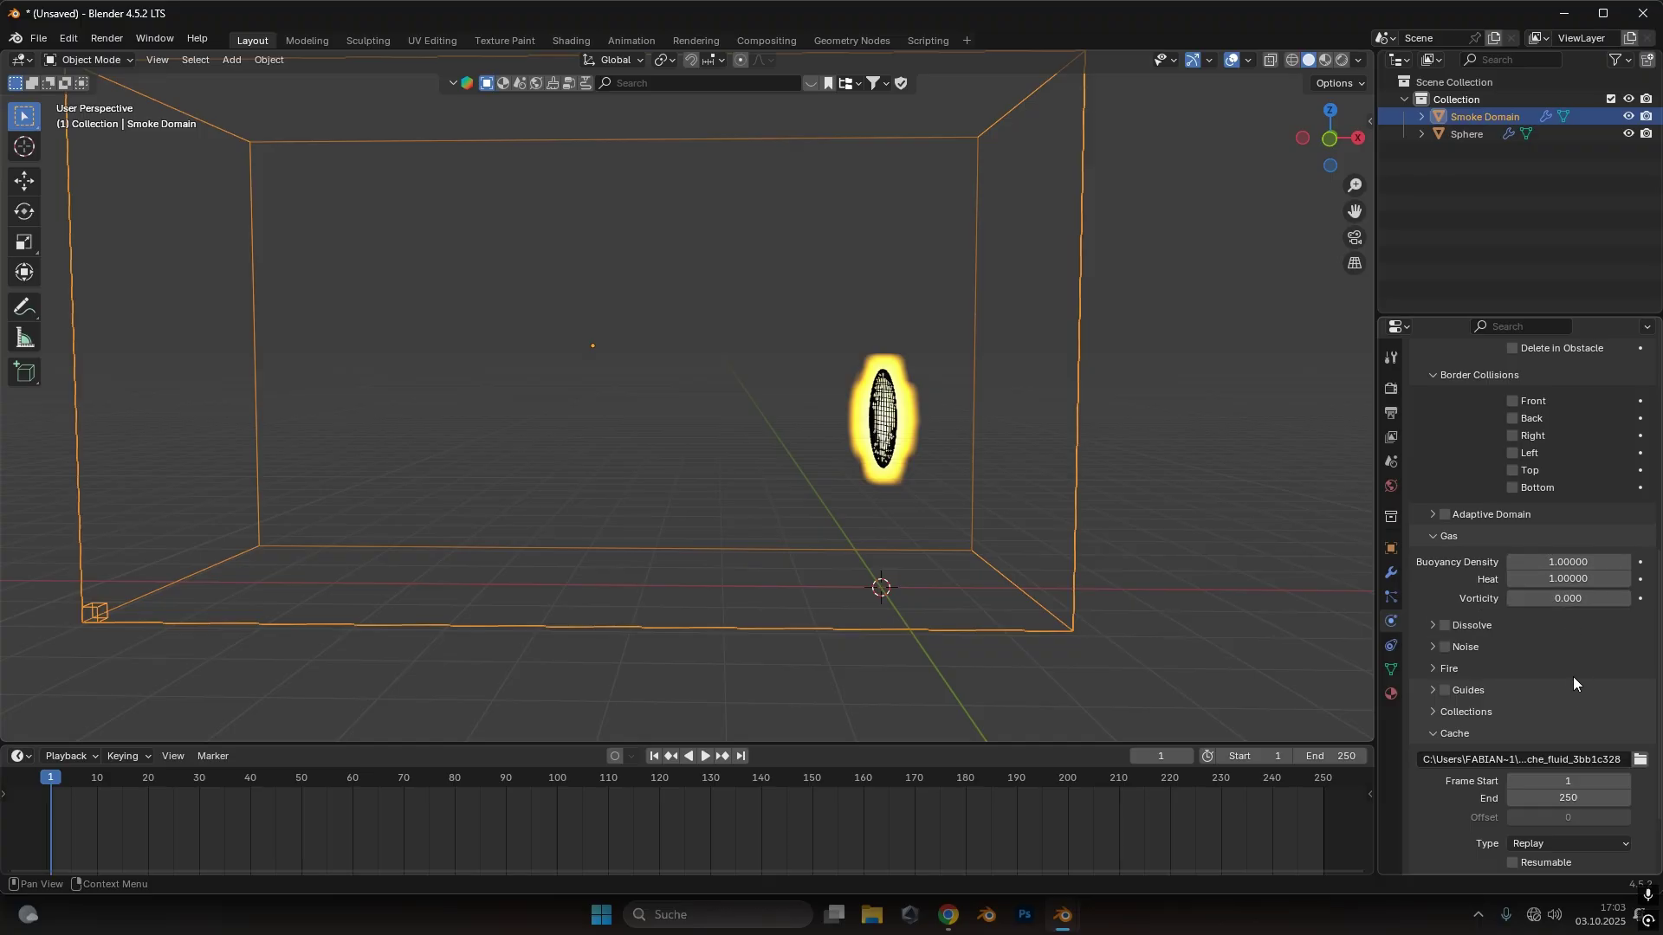
pyautogui.click(1590, 597)
pyautogui.write('0.1')
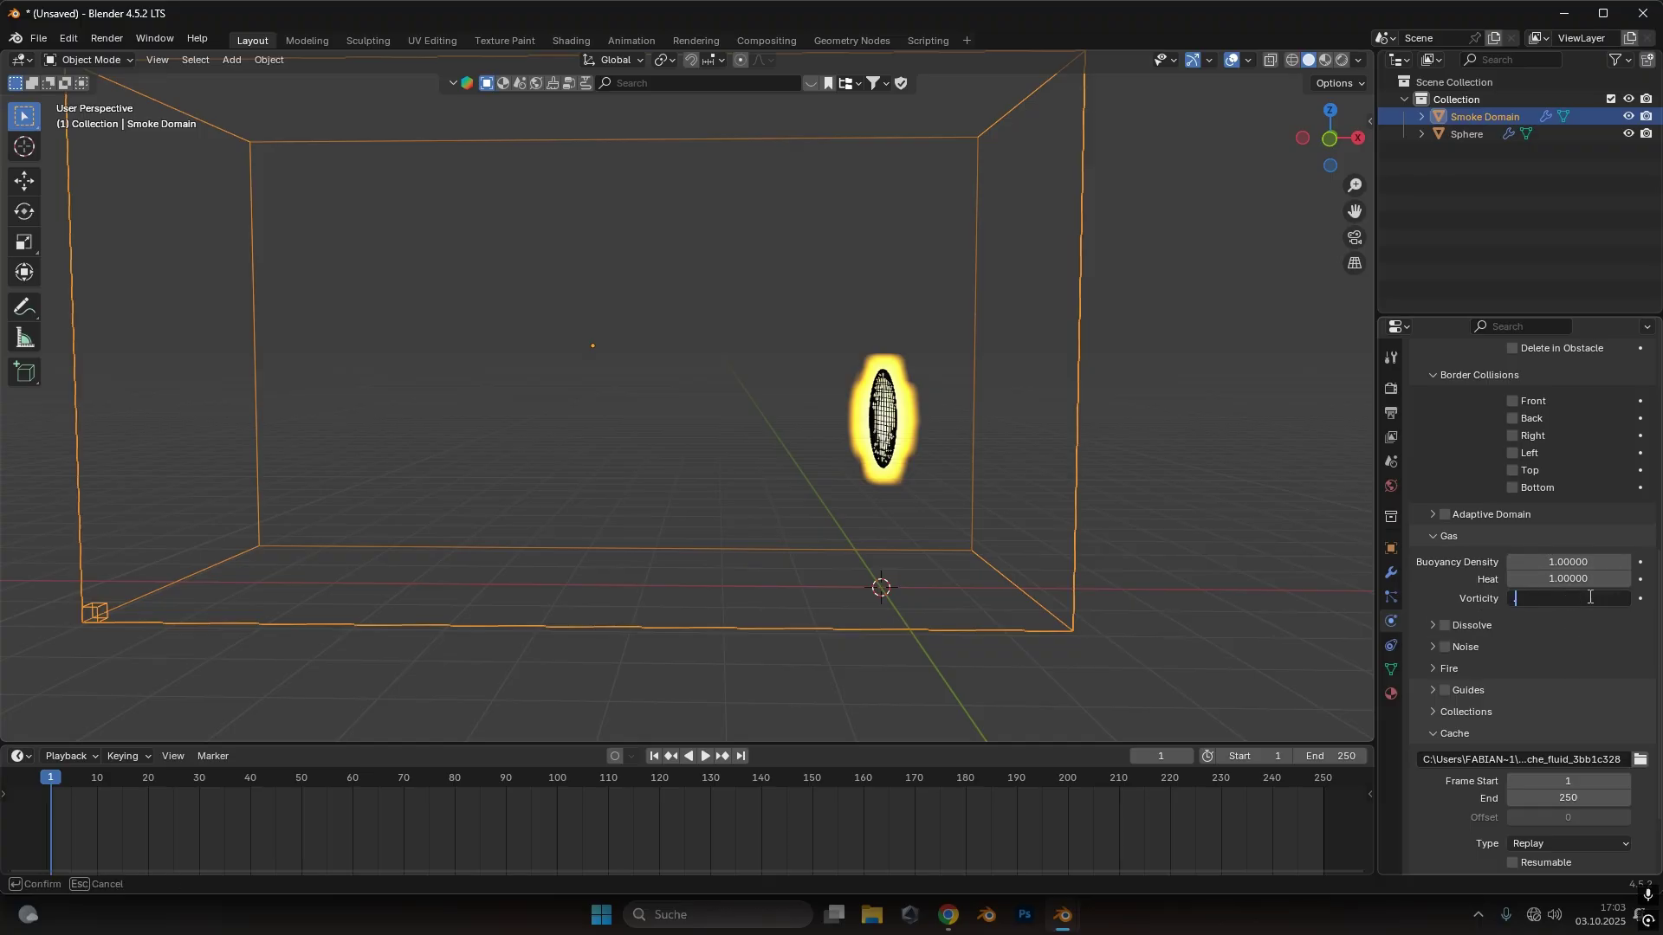
pyautogui.press('Return')
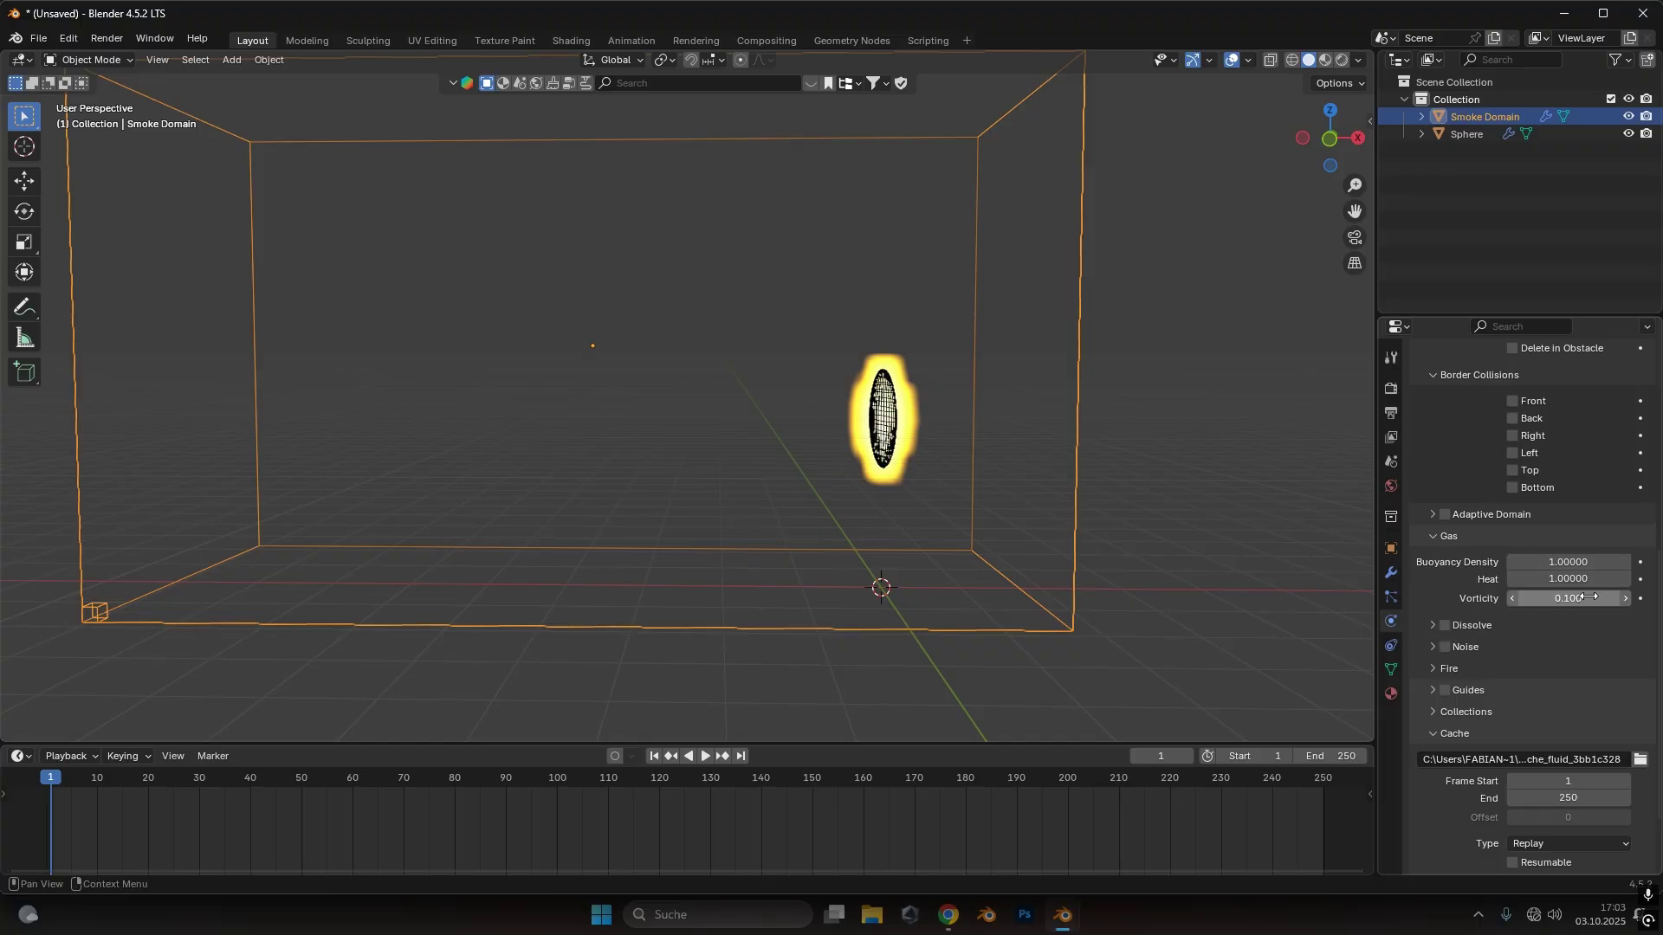
# Play the simulation to examine the fire with the added vorticity, and return to frame 1
pyautogui.click(702, 756)
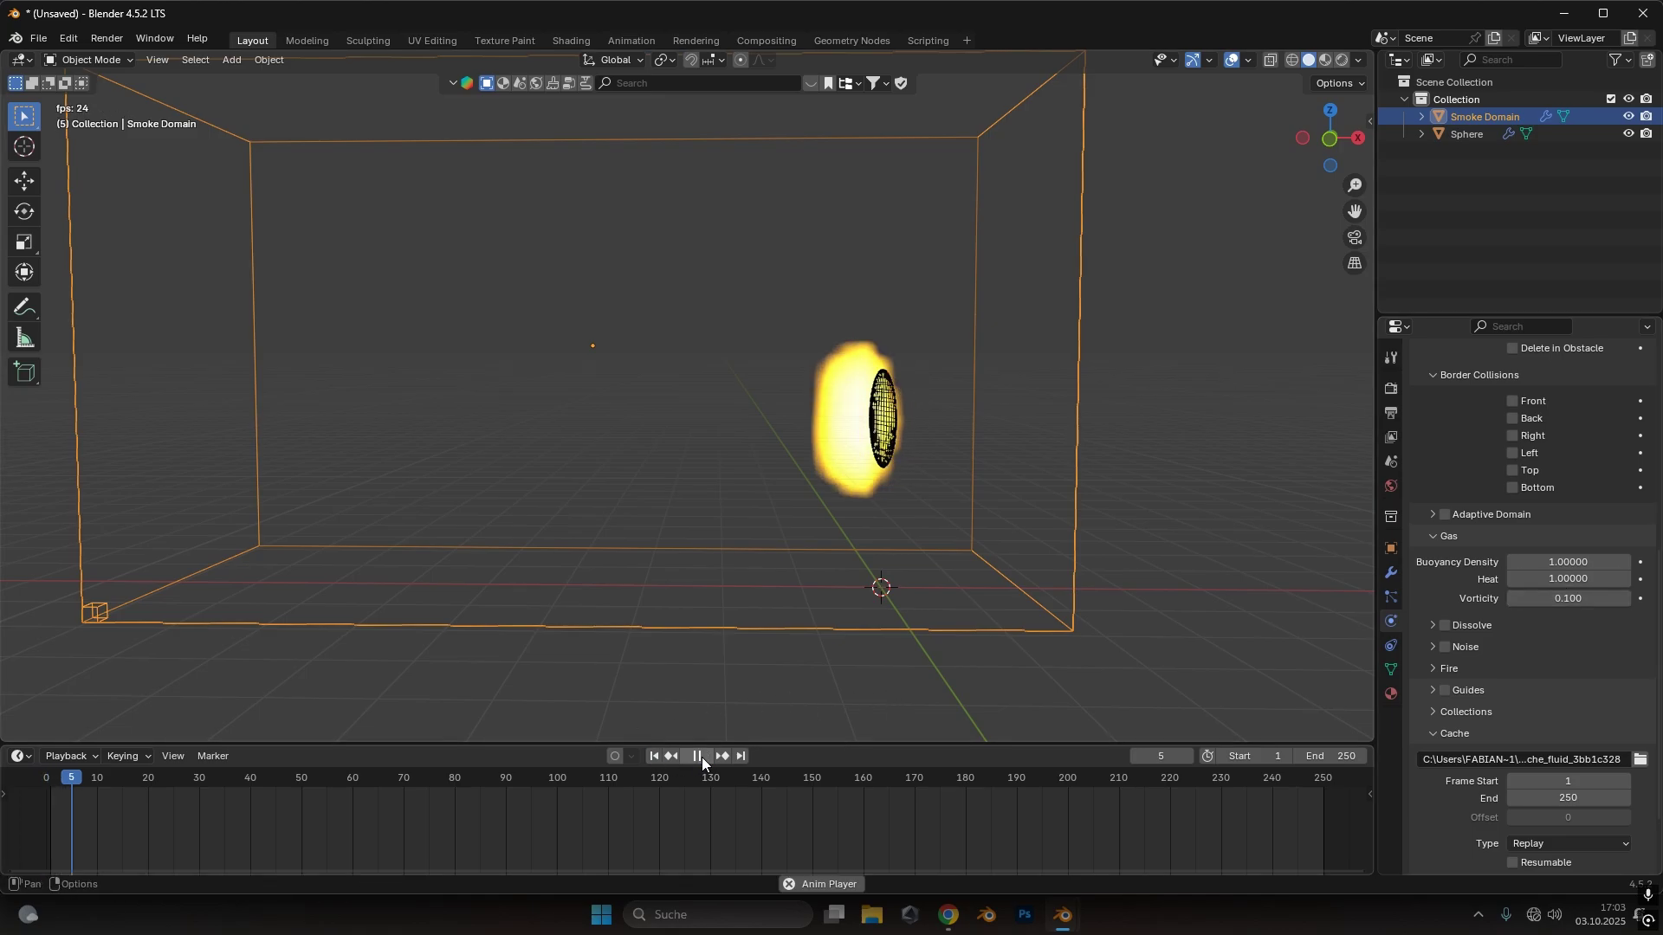
pyautogui.click(654, 756)
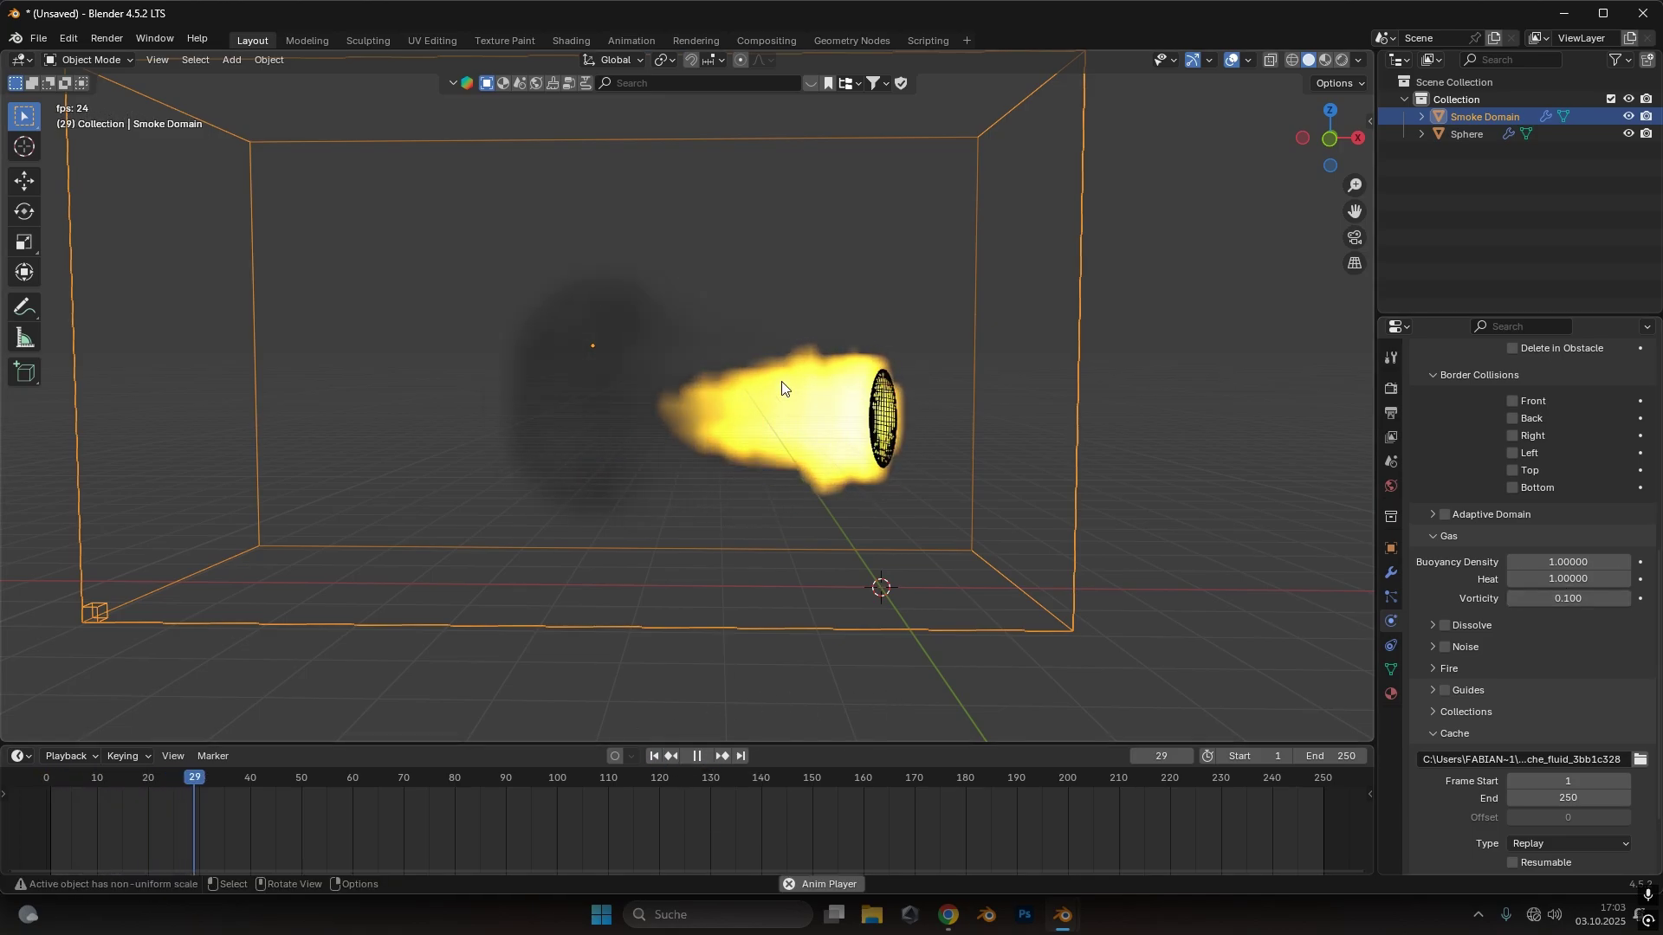
pyautogui.click(698, 756)
pyautogui.click(656, 757)
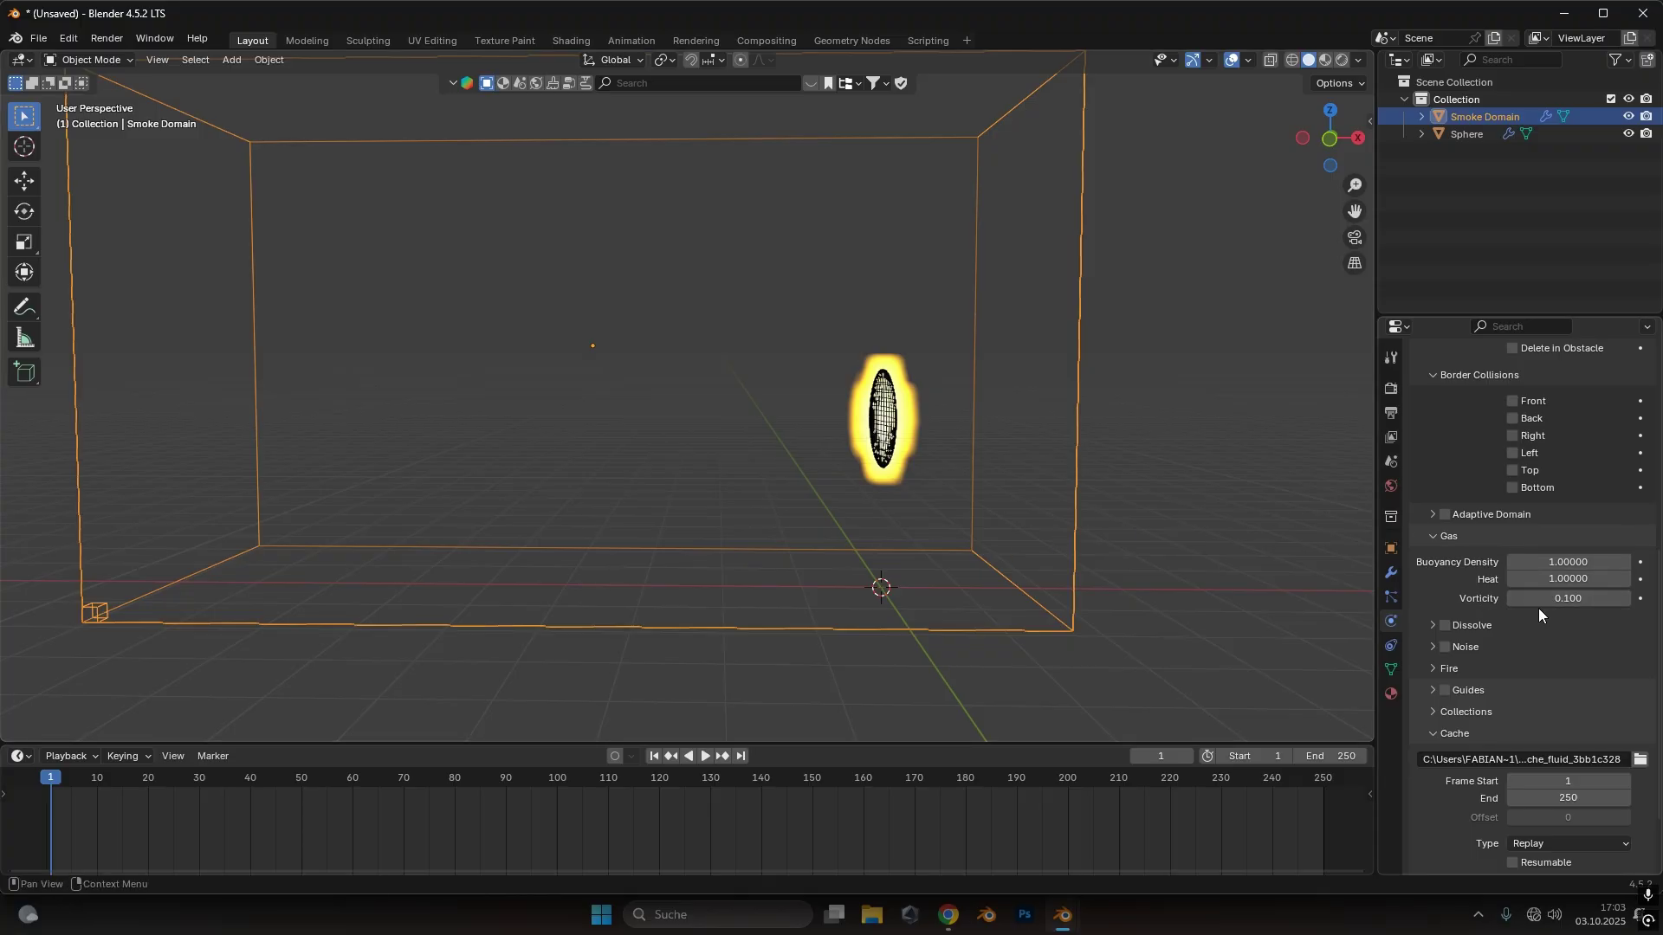
# Try a gas vorticity of 0.2 on the smoke domain and reset it to 0
pyautogui.click(1563, 598)
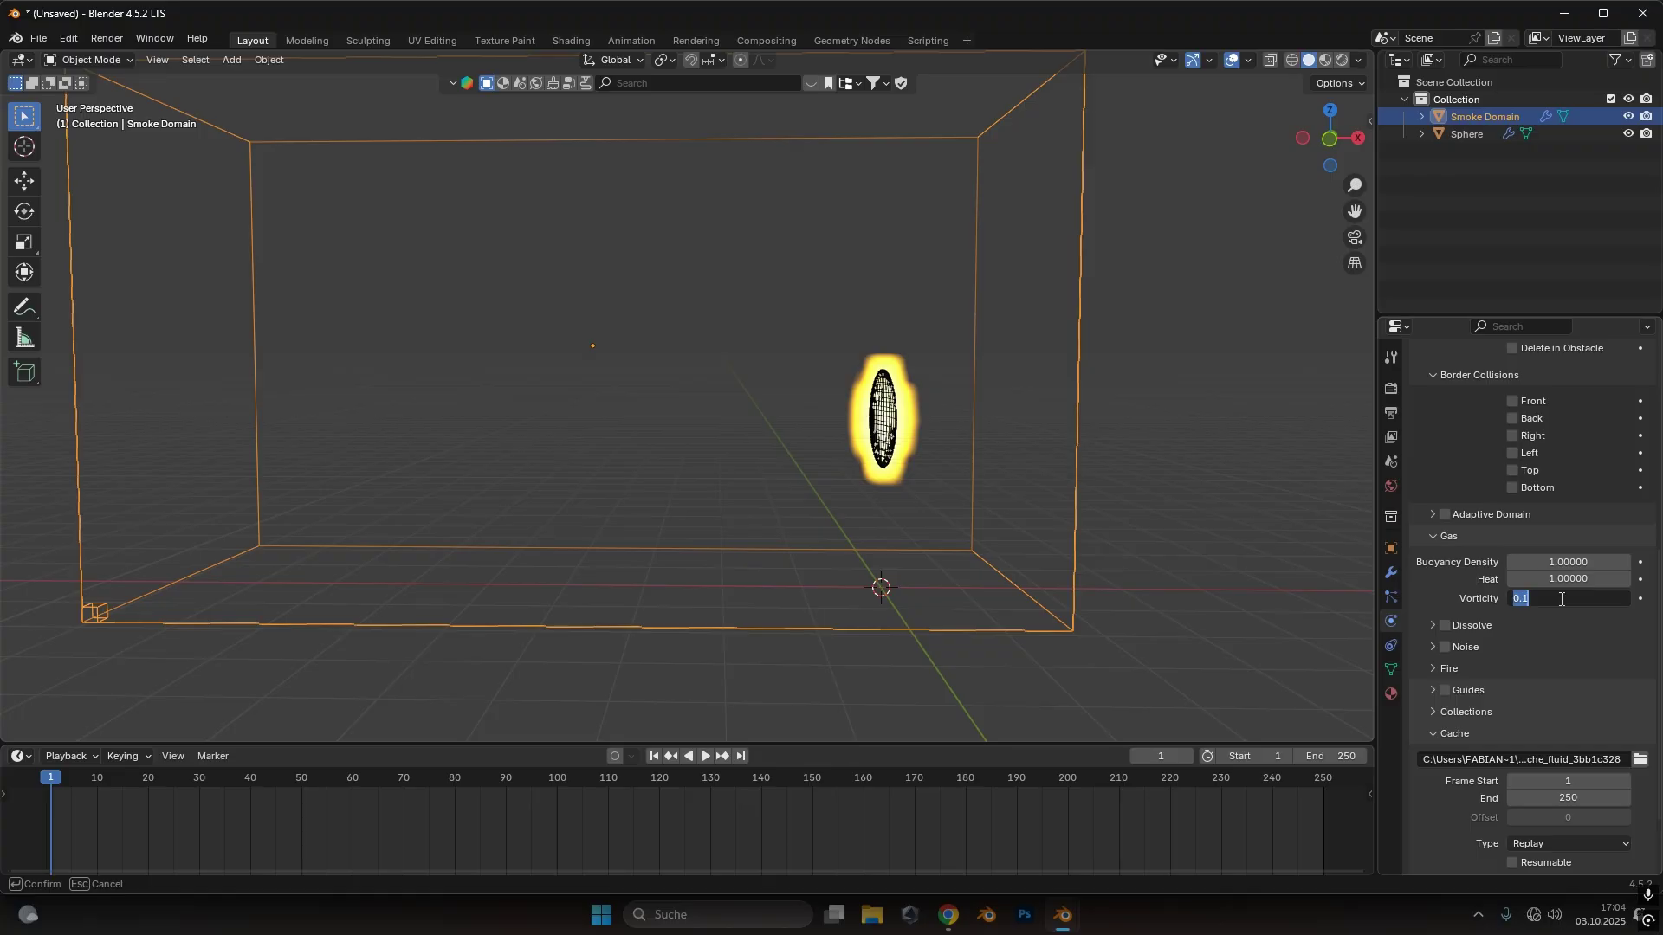
pyautogui.write('0.2')
pyautogui.press('Return')
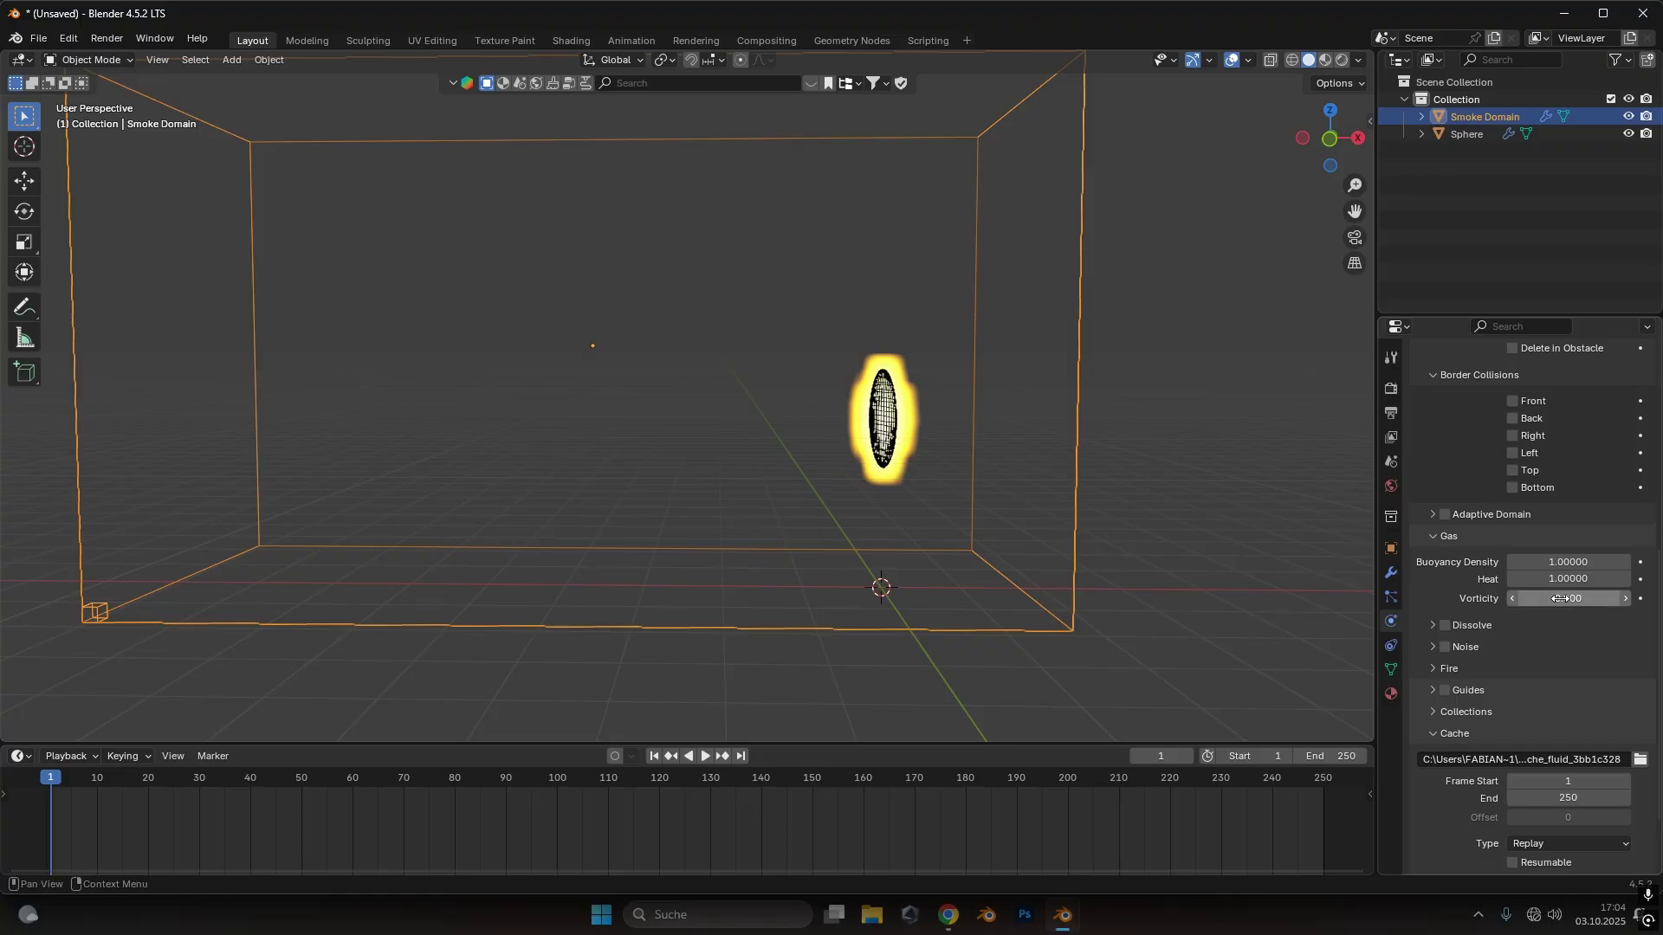
pyautogui.moveTo(1558, 598); pyautogui.dragTo(1533, 598)
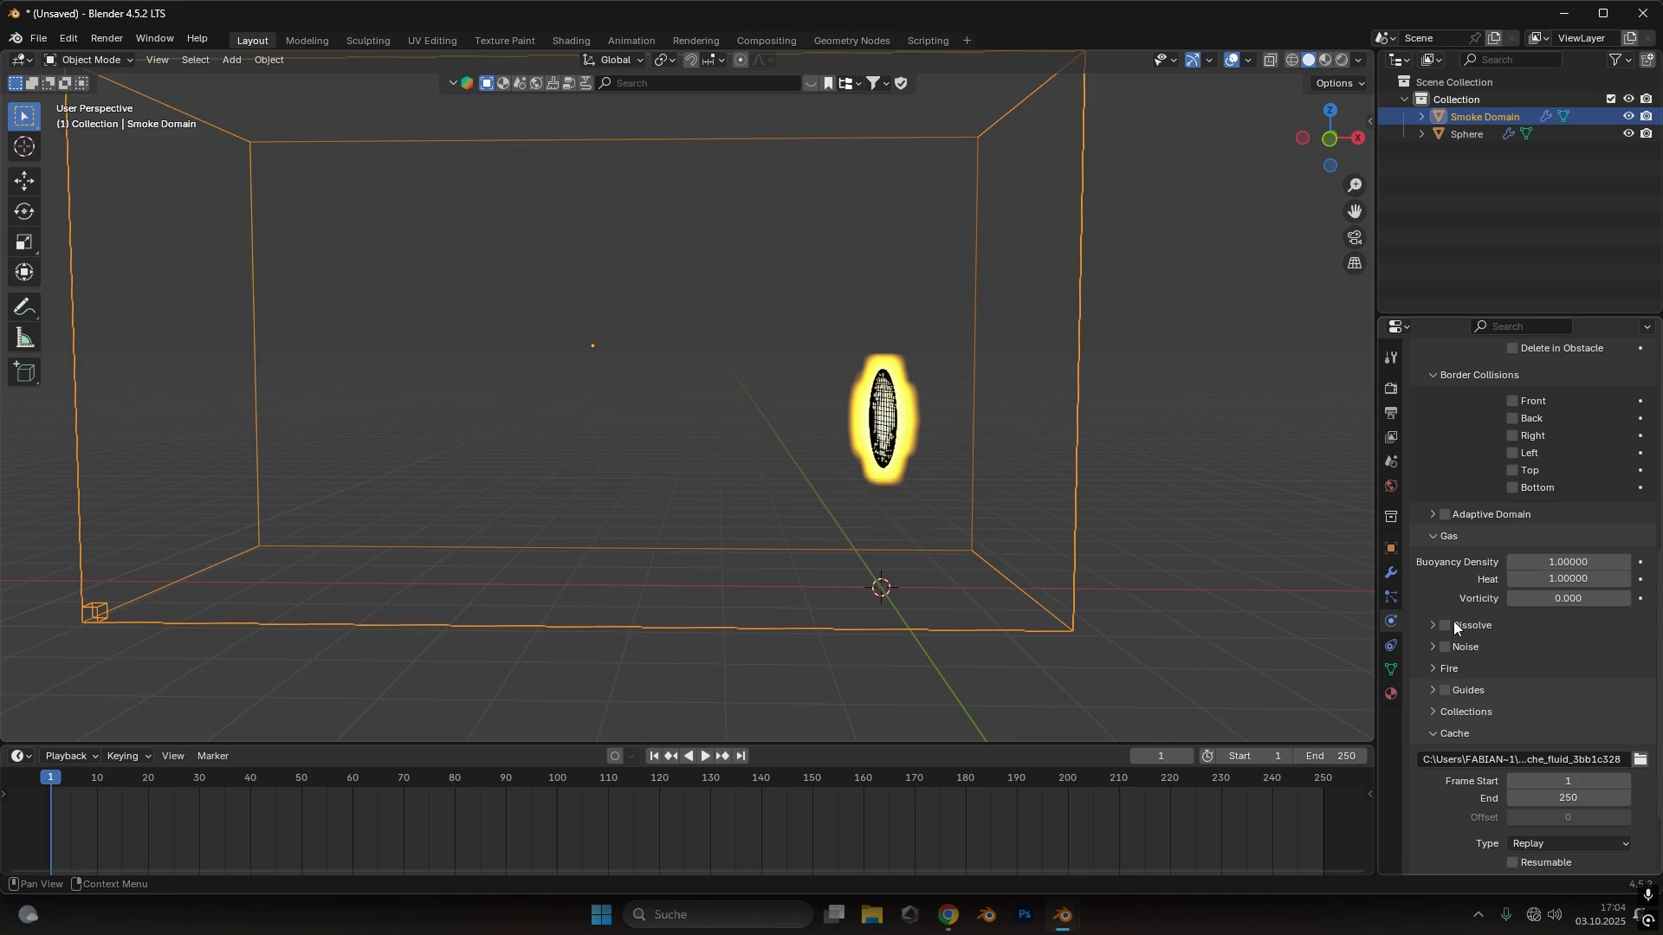
# Examine the smoke domain's Fire settings, then look over its cache, border collision and resolution settings
pyautogui.click(1430, 673)
pyautogui.scroll(-3, 1430, 674)
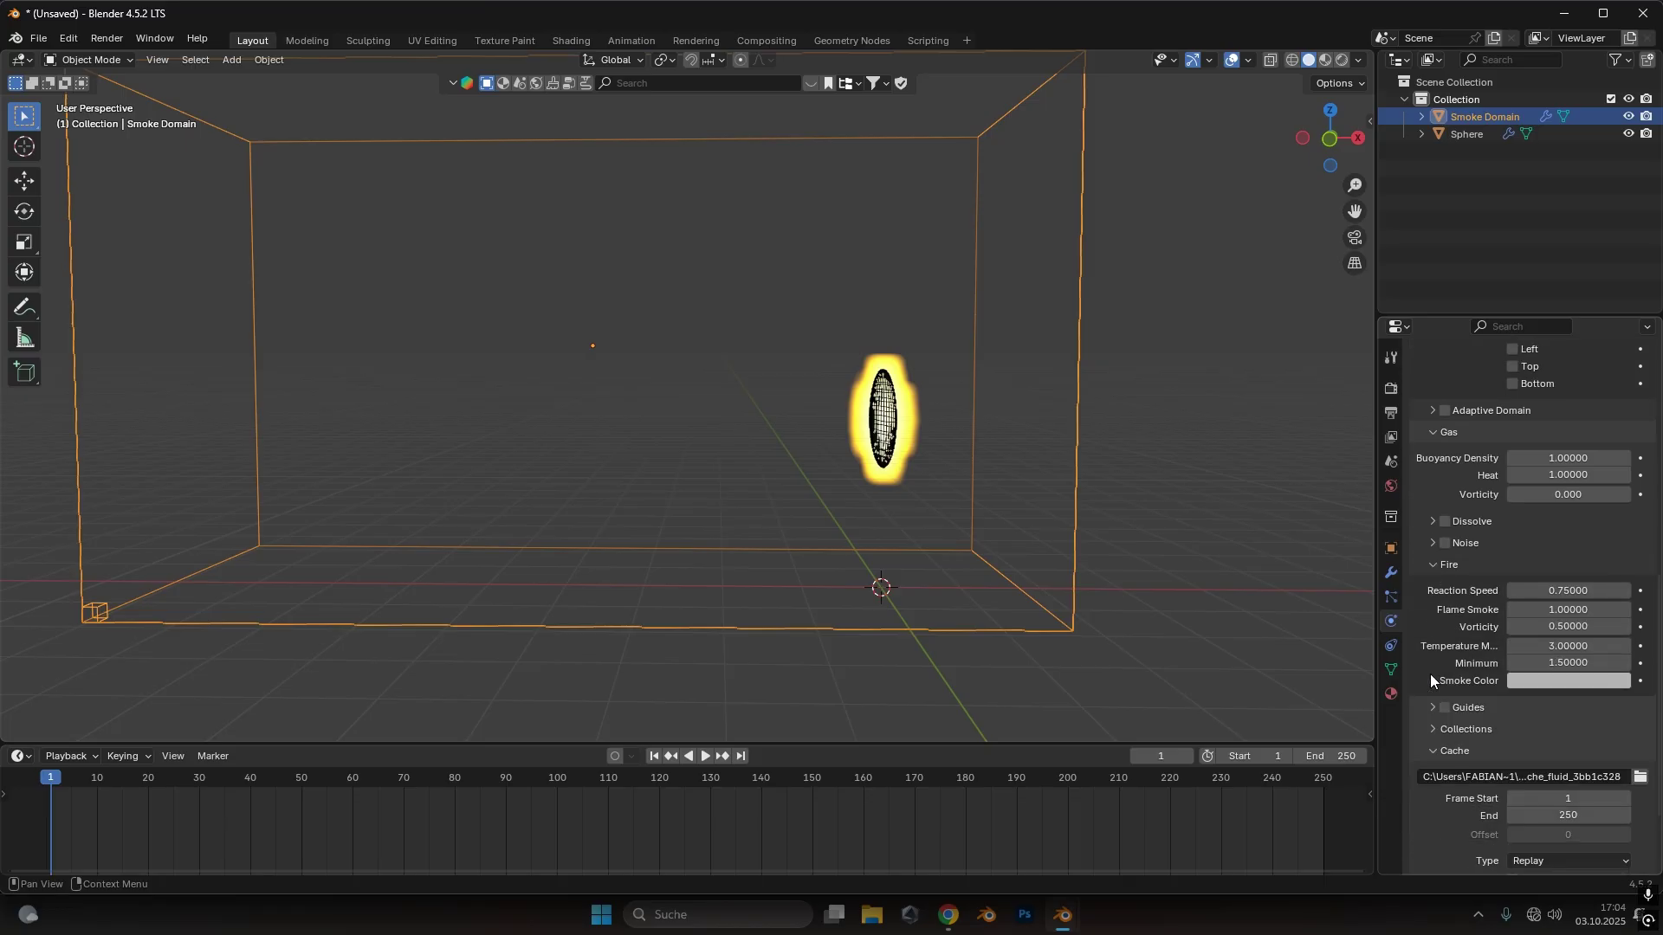
pyautogui.click(1446, 573)
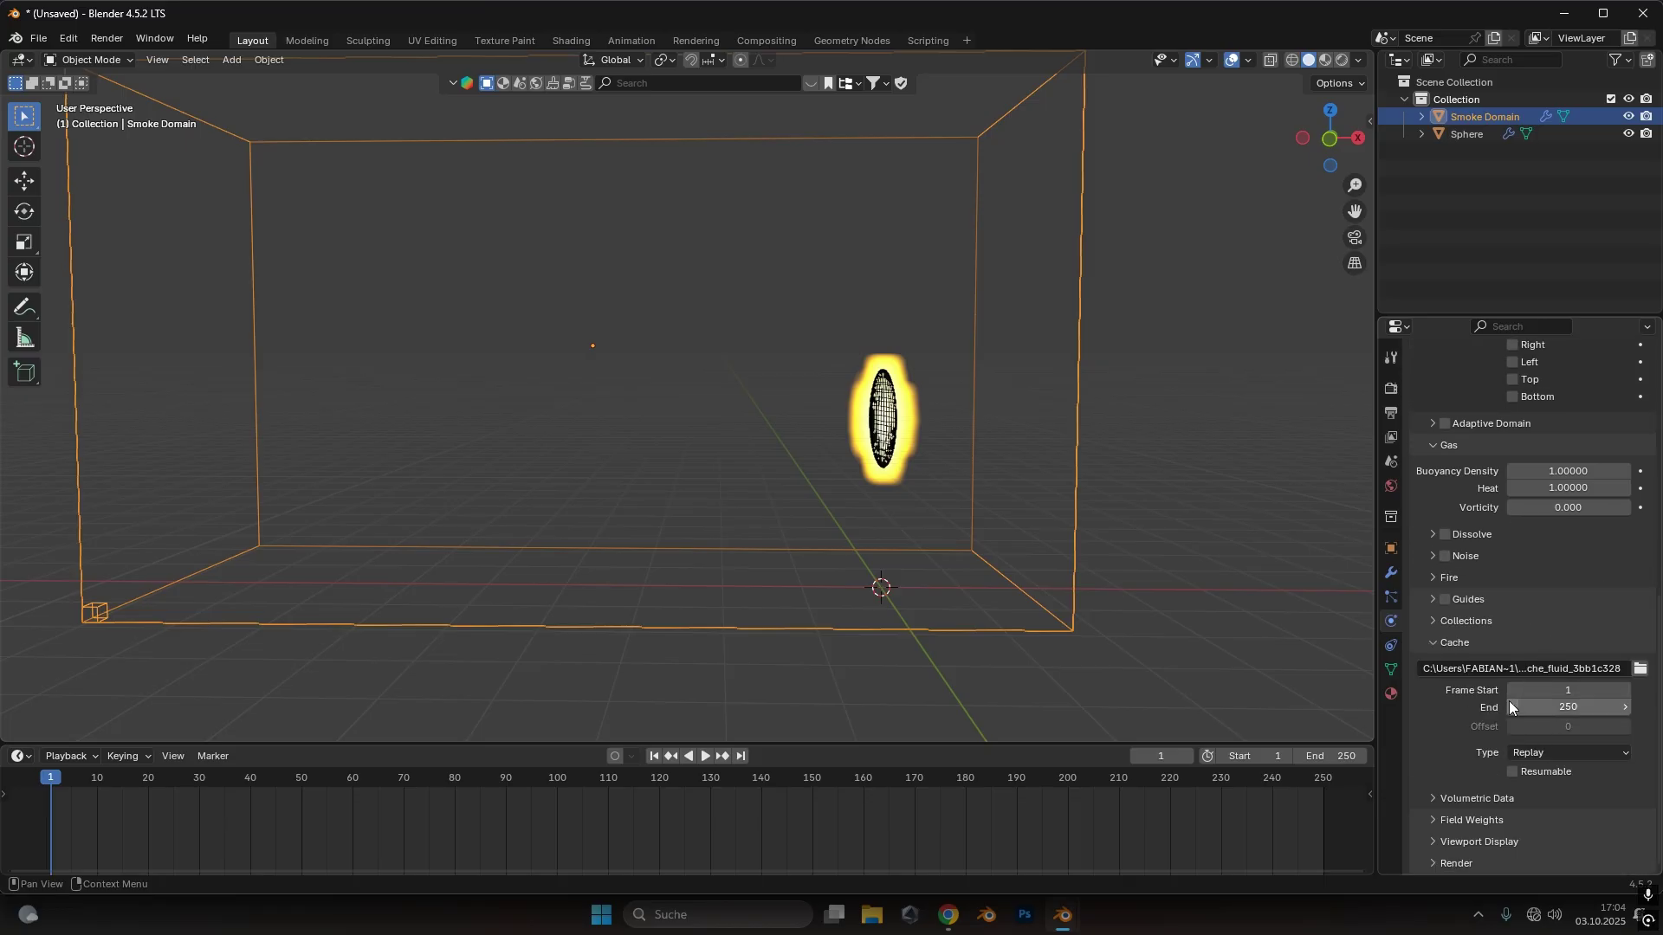
pyautogui.scroll(7, 1503, 736)
pyautogui.scroll(5, 1532, 578)
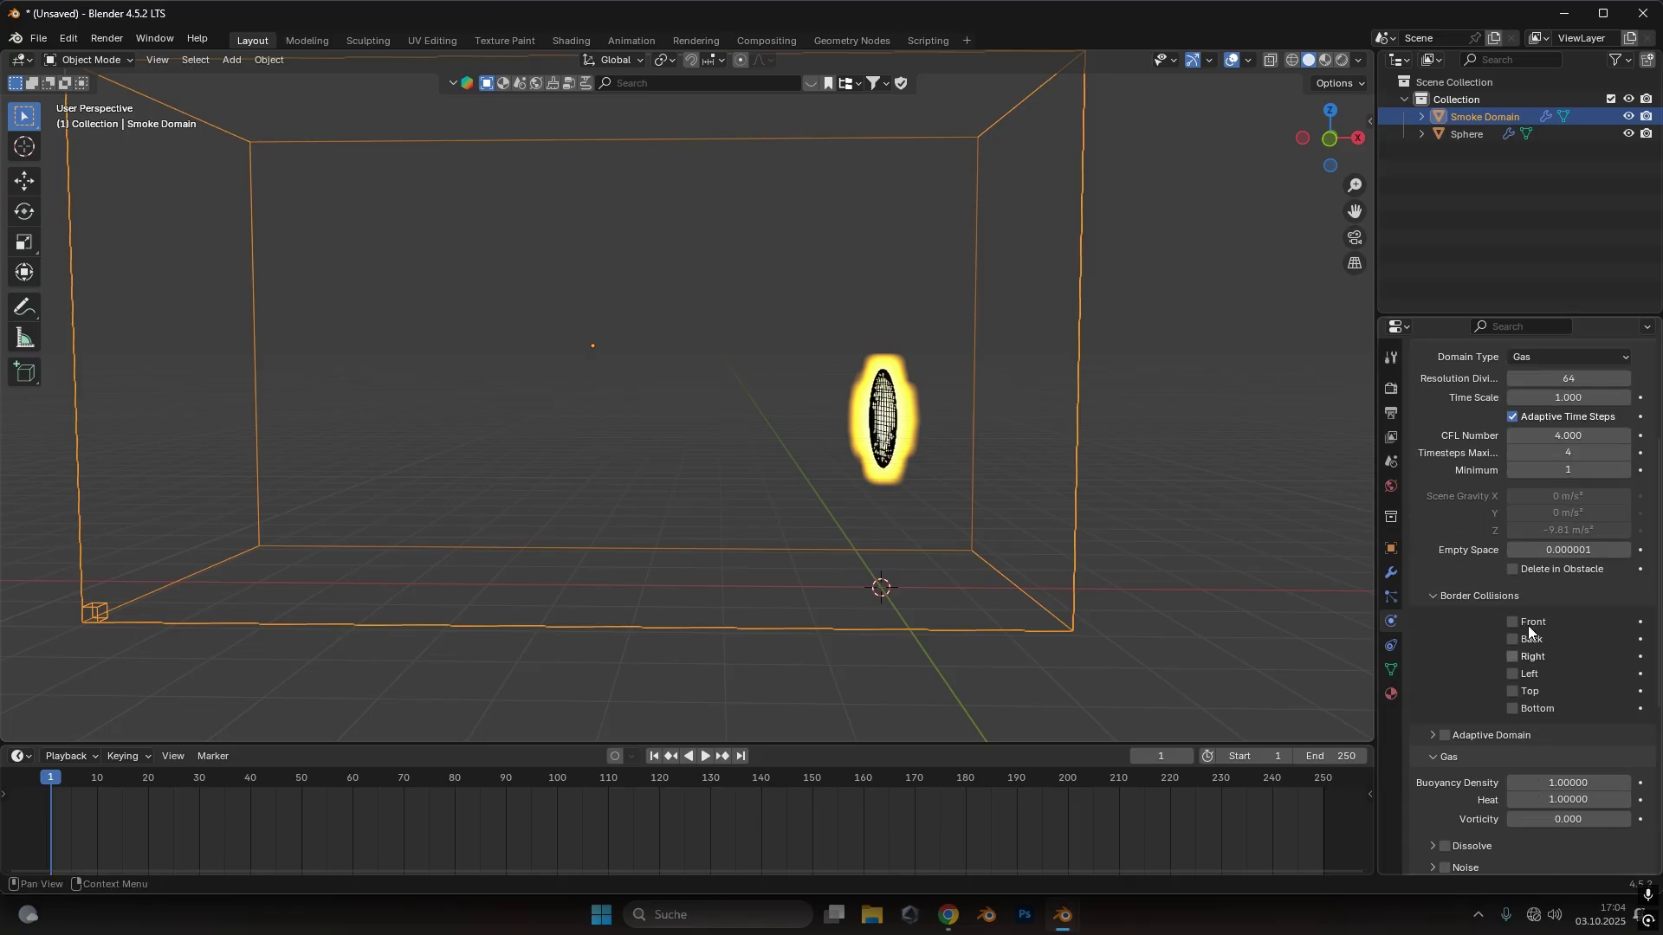
pyautogui.scroll(2, 1528, 624)
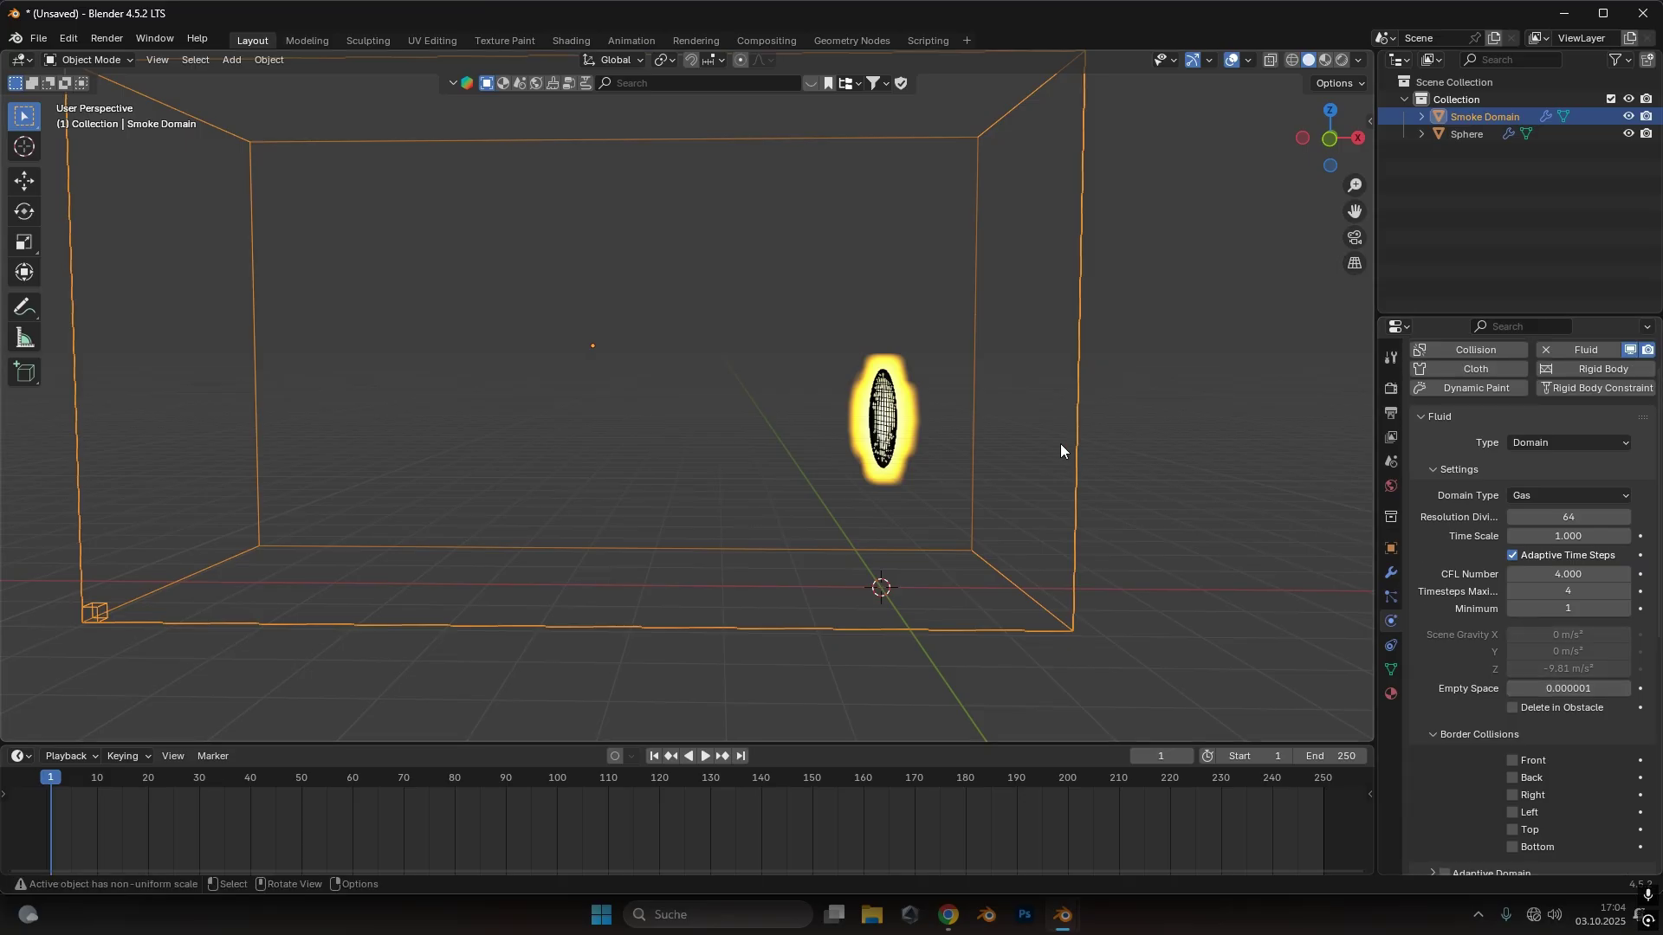
# Select the sphere and set its flow Fuel to 0
pyautogui.click(895, 407)
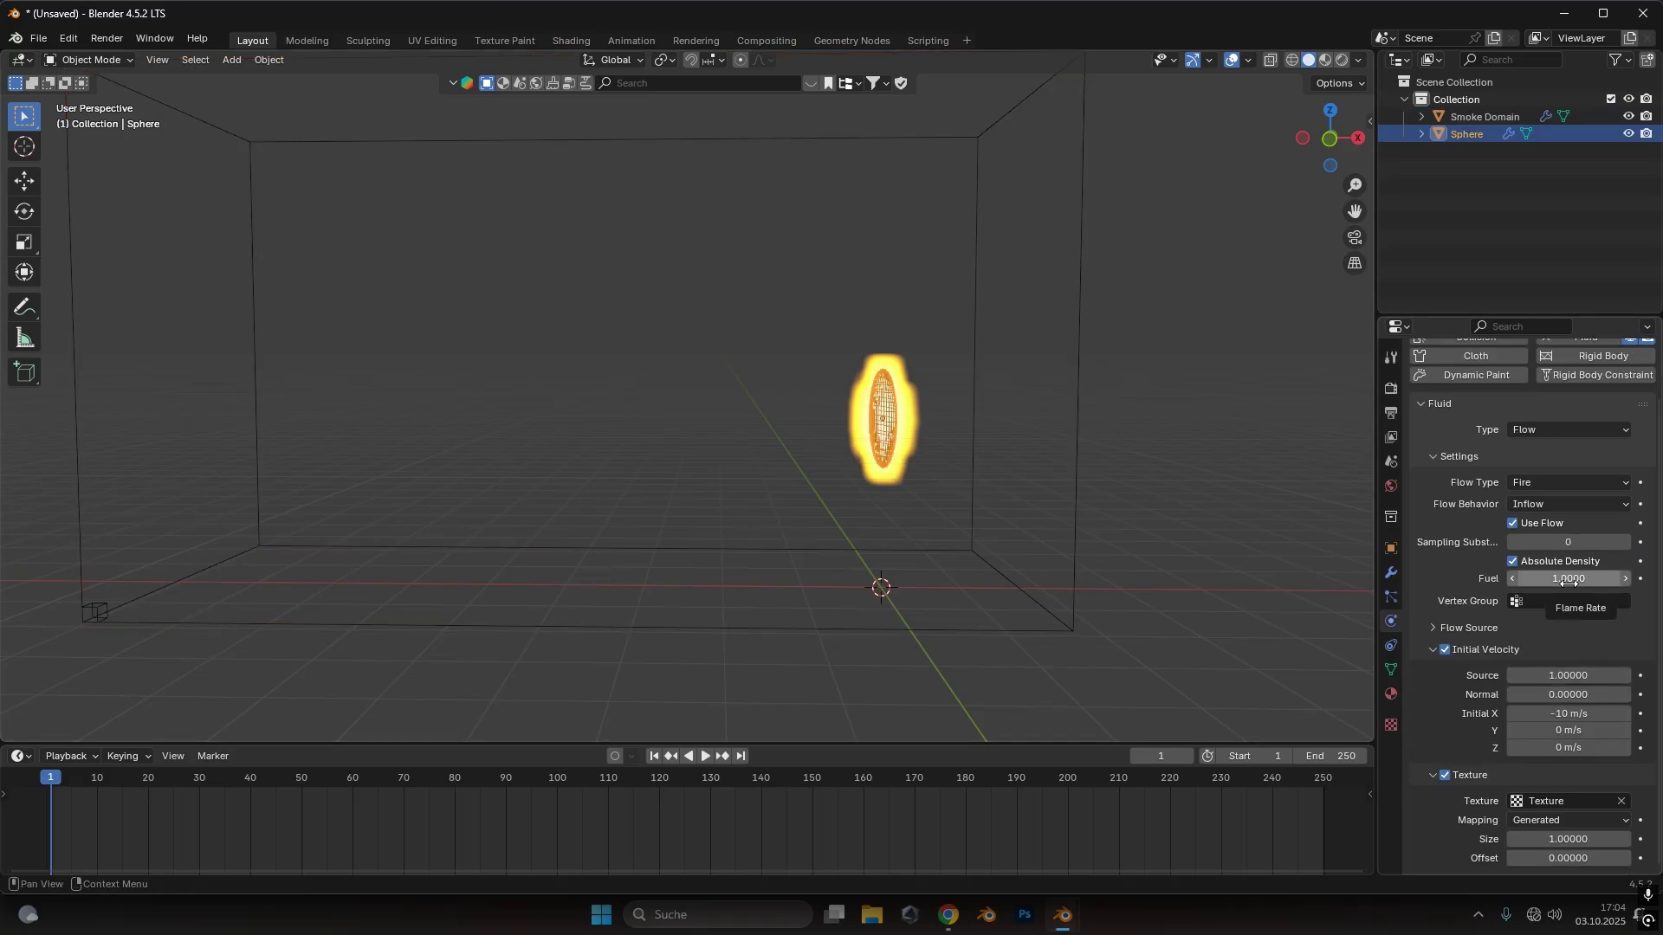
pyautogui.click(1569, 583)
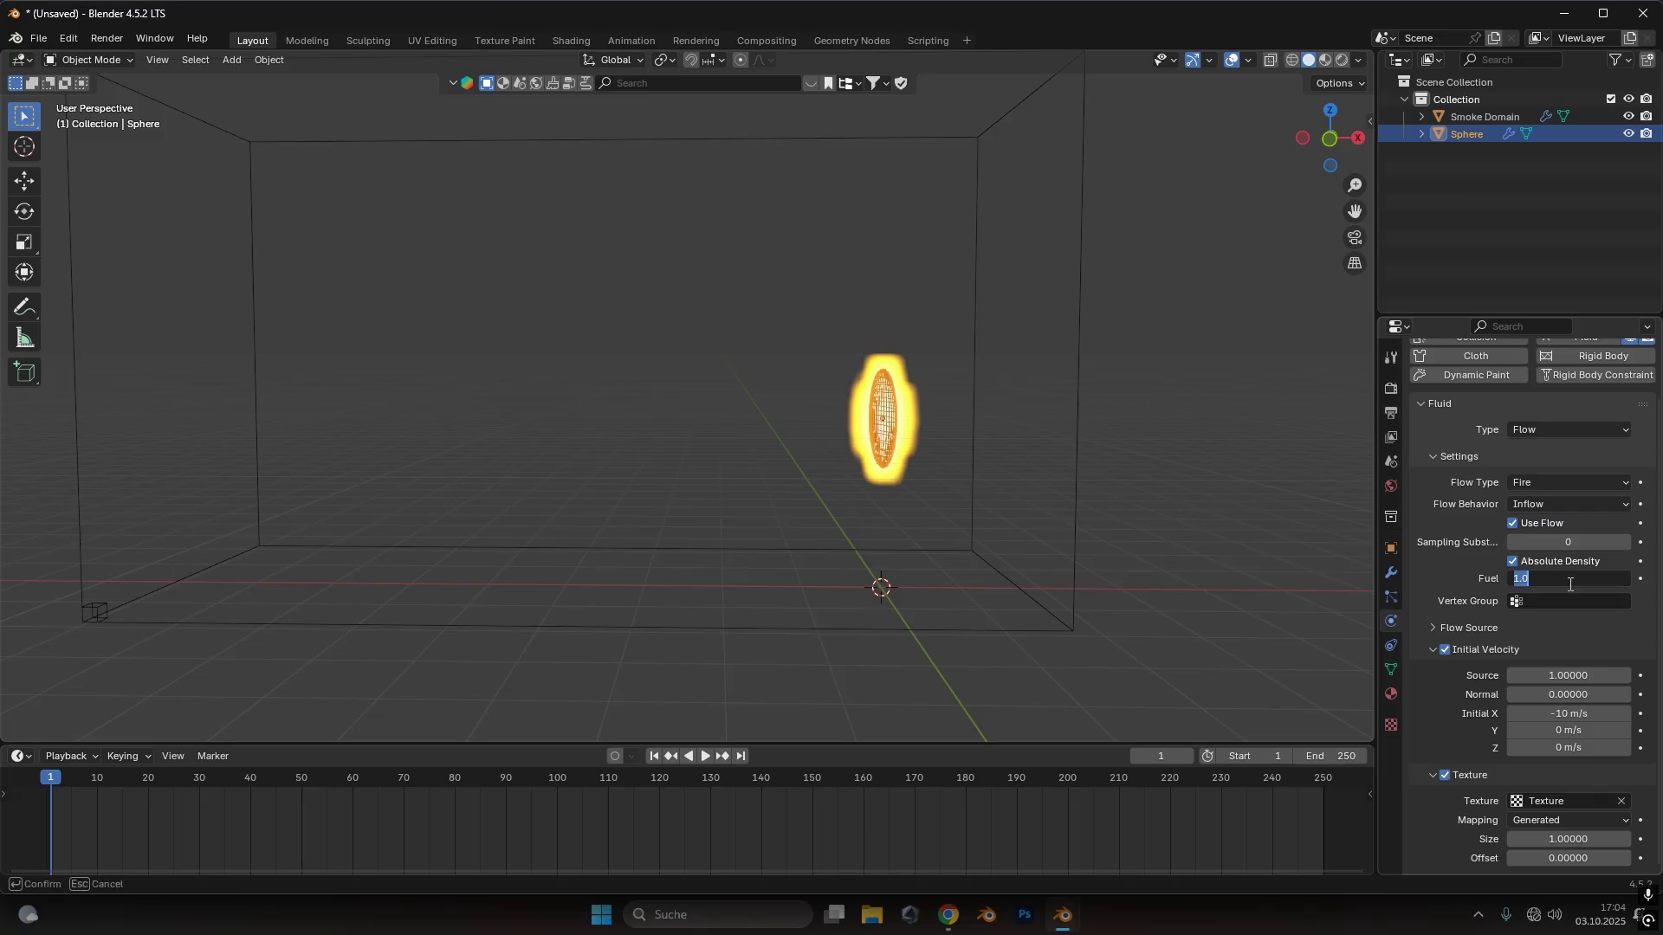
pyautogui.write('0')
pyautogui.press('Return')
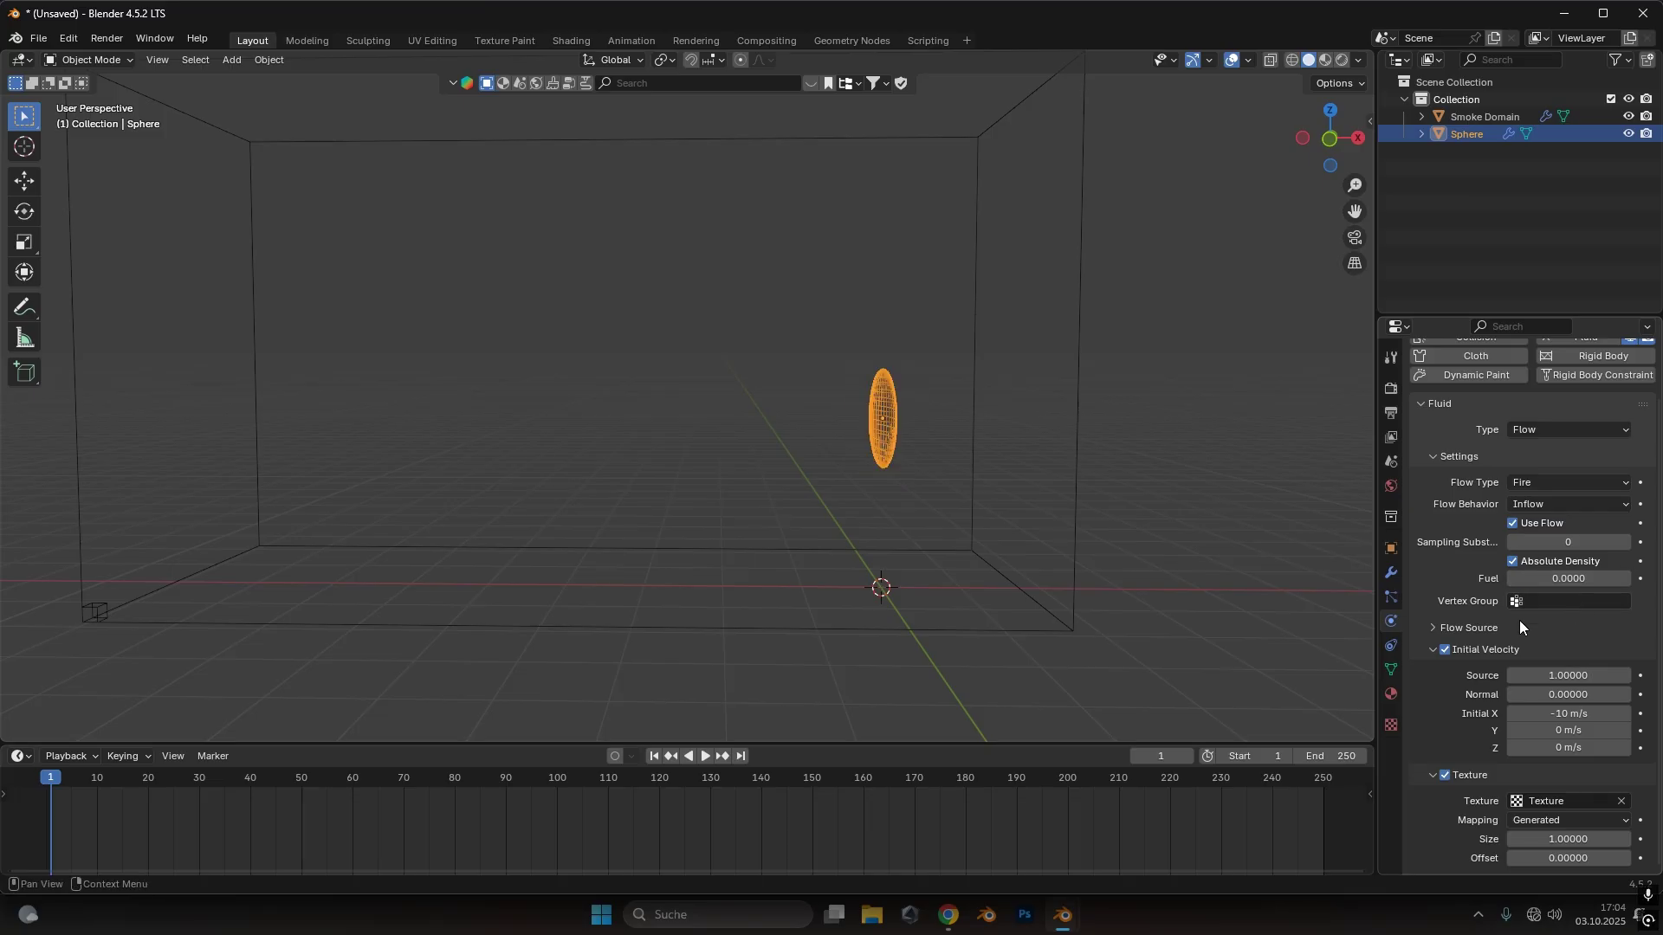
# Enlarge the timeline area, advance to frame 20 and insert a keyframe on the sphere's Fuel value of 0
pyautogui.click(703, 757)
pyautogui.click(705, 759)
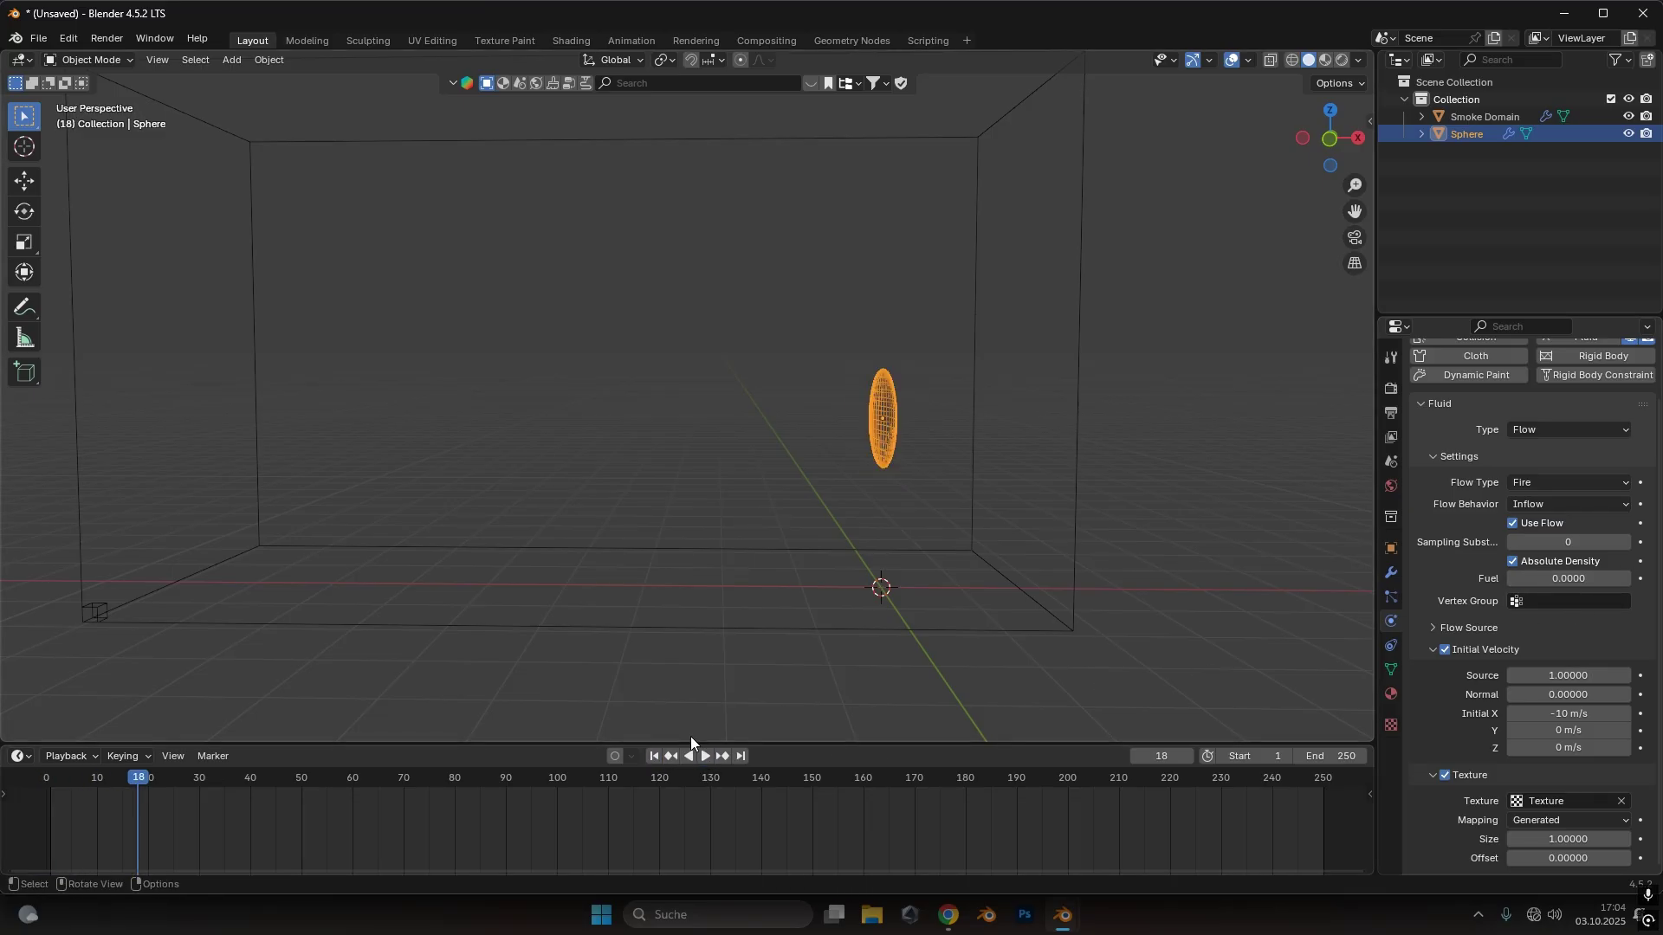
pyautogui.moveTo(696, 742); pyautogui.dragTo(696, 611)
pyautogui.press('space')
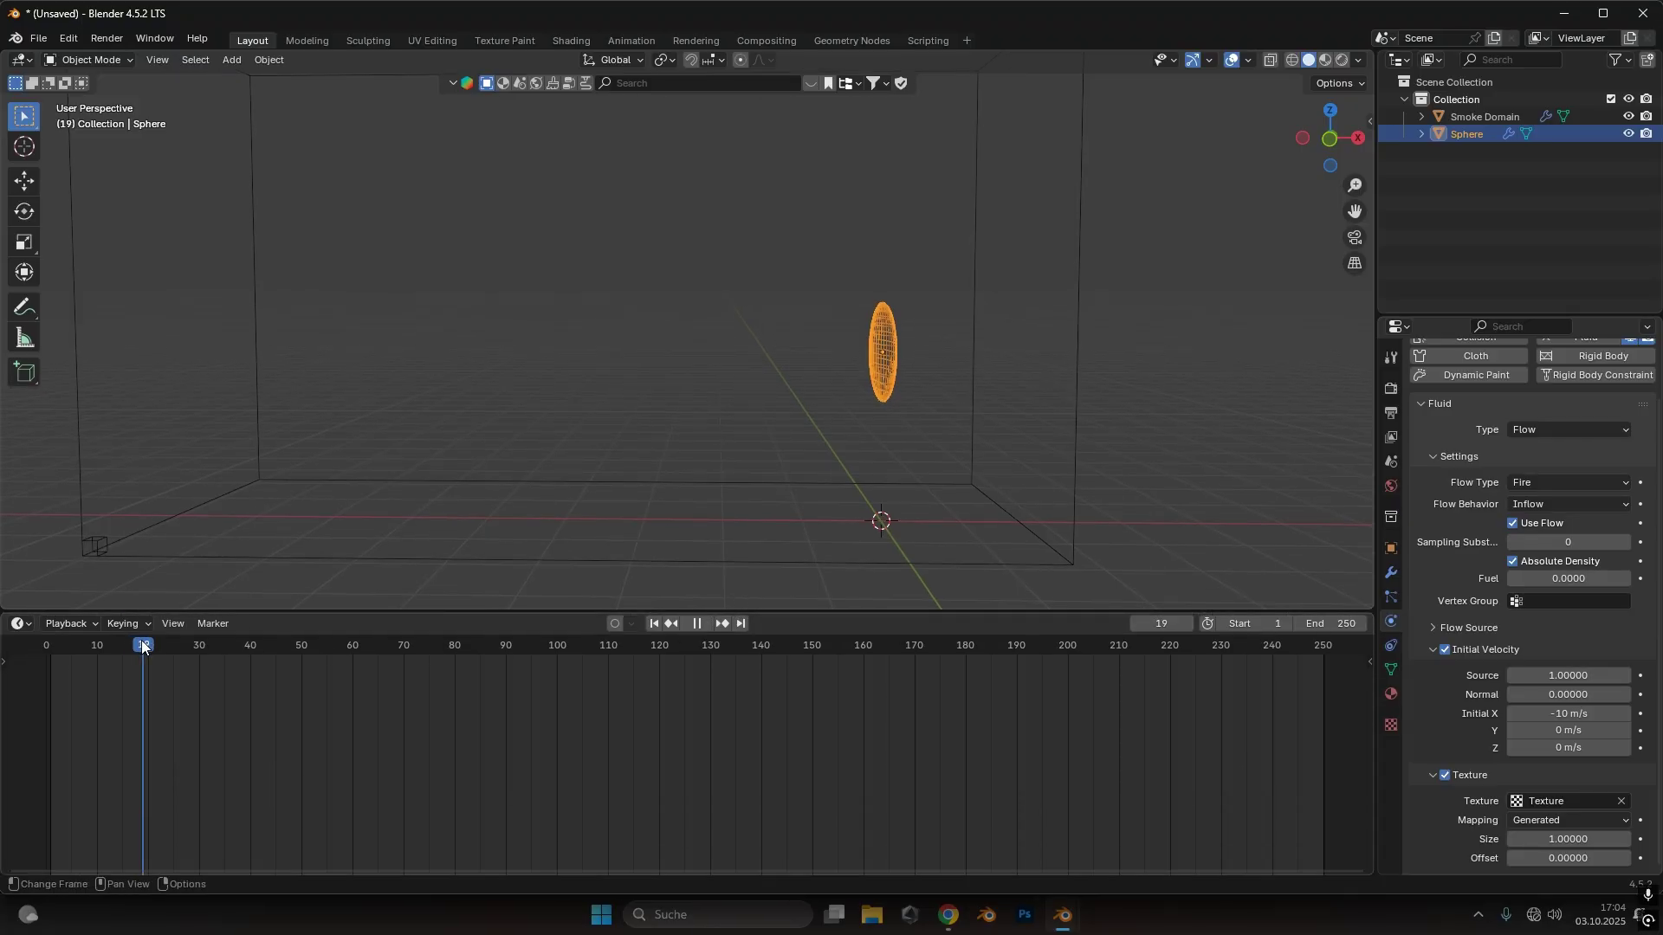
pyautogui.press('space')
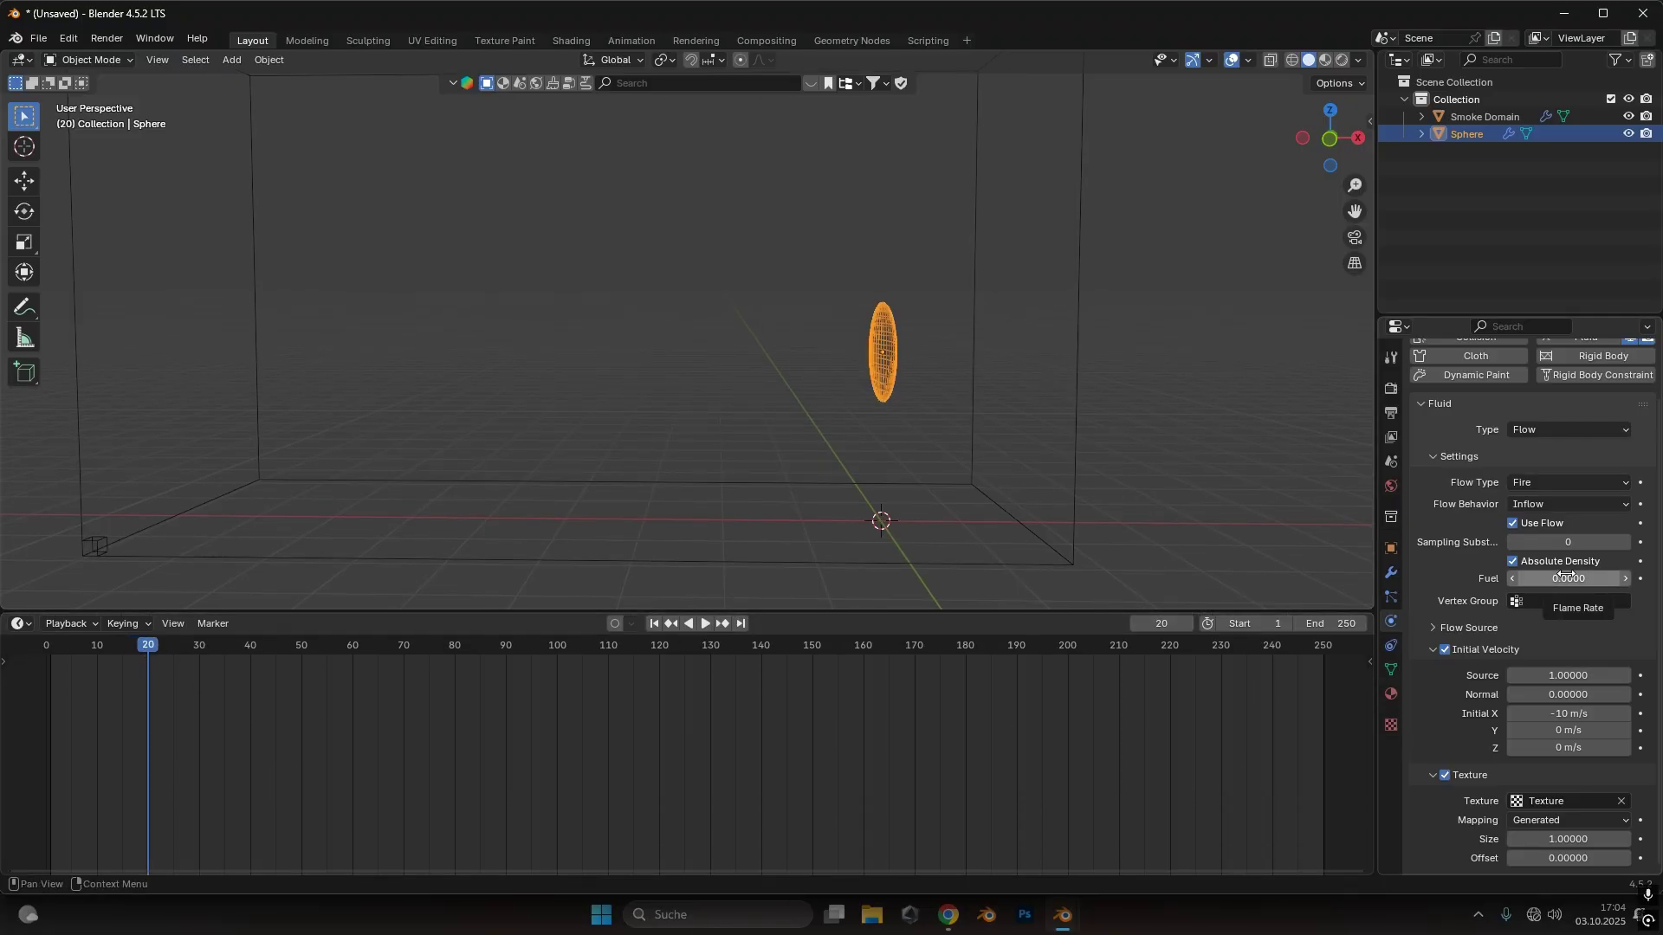
pyautogui.press('i')
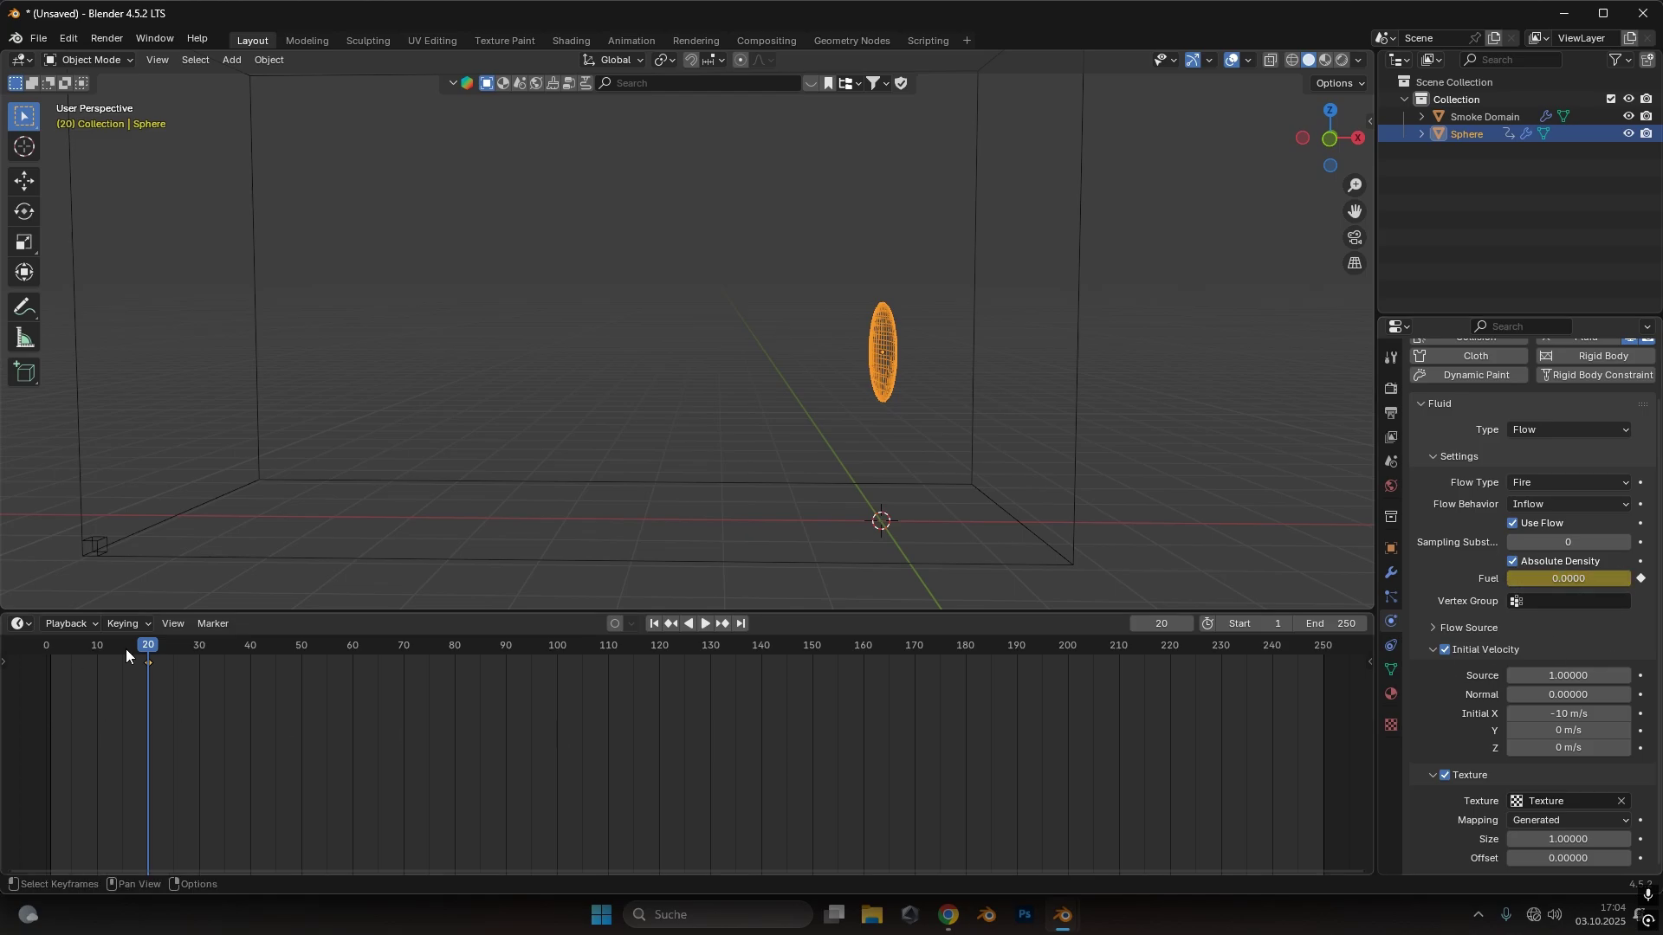
# At frame 21, set the sphere's Fuel to 1 and insert a keyframe on it
pyautogui.click(151, 653)
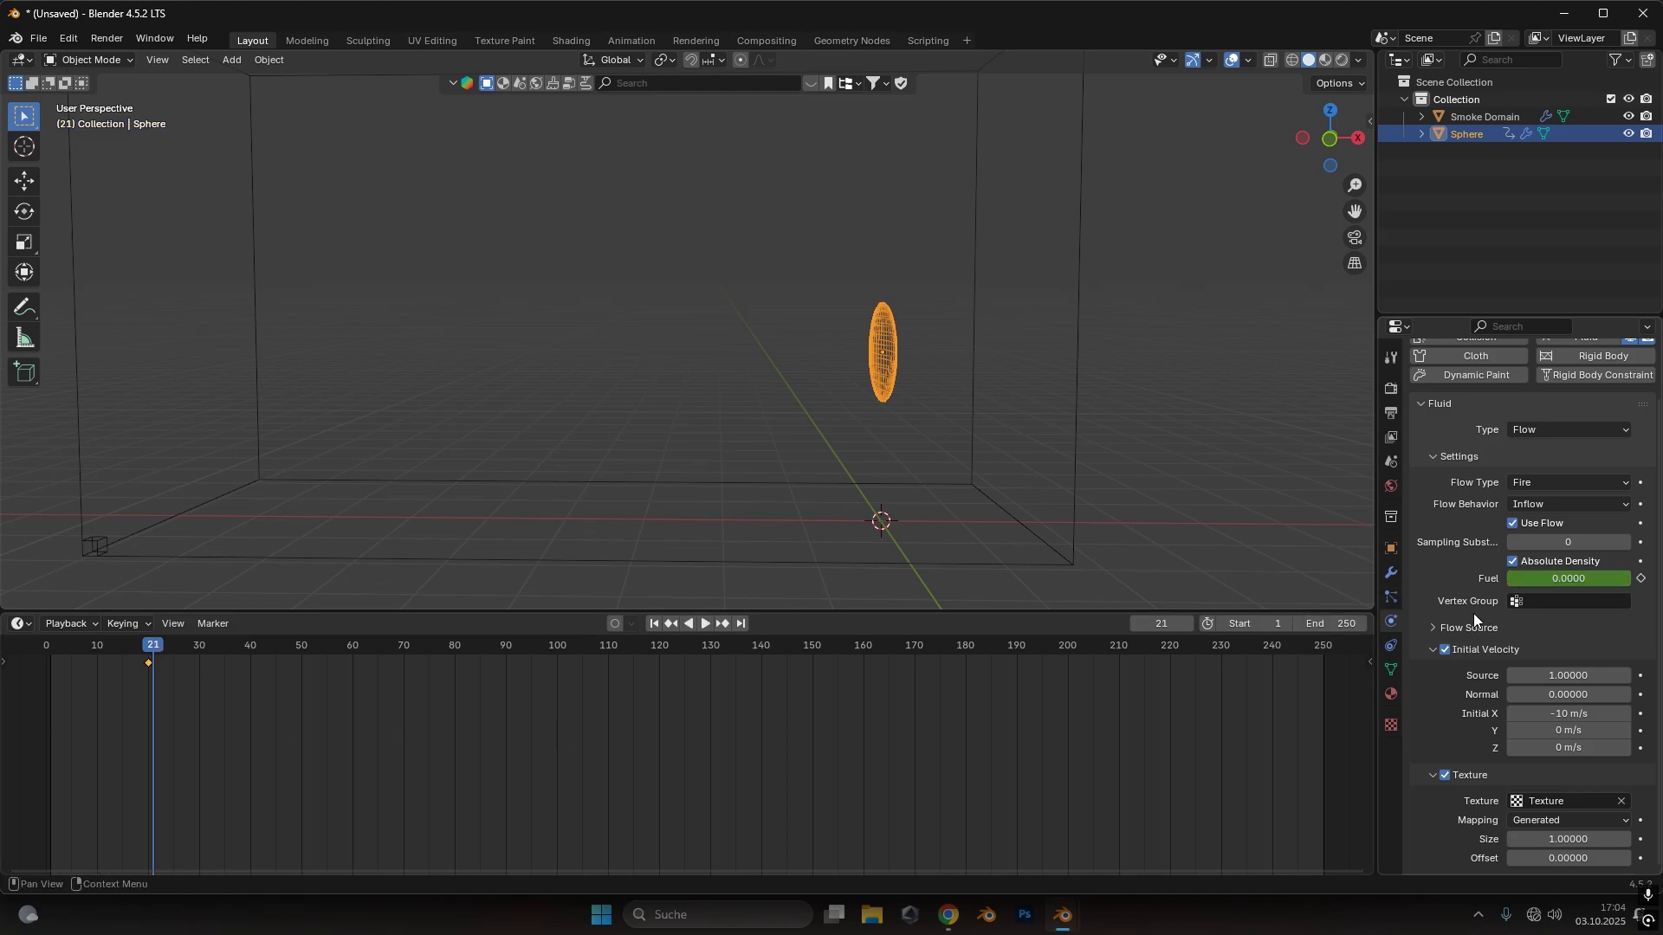
pyautogui.click(1569, 578)
pyautogui.write('1')
pyautogui.press('Return')
pyautogui.press('i')
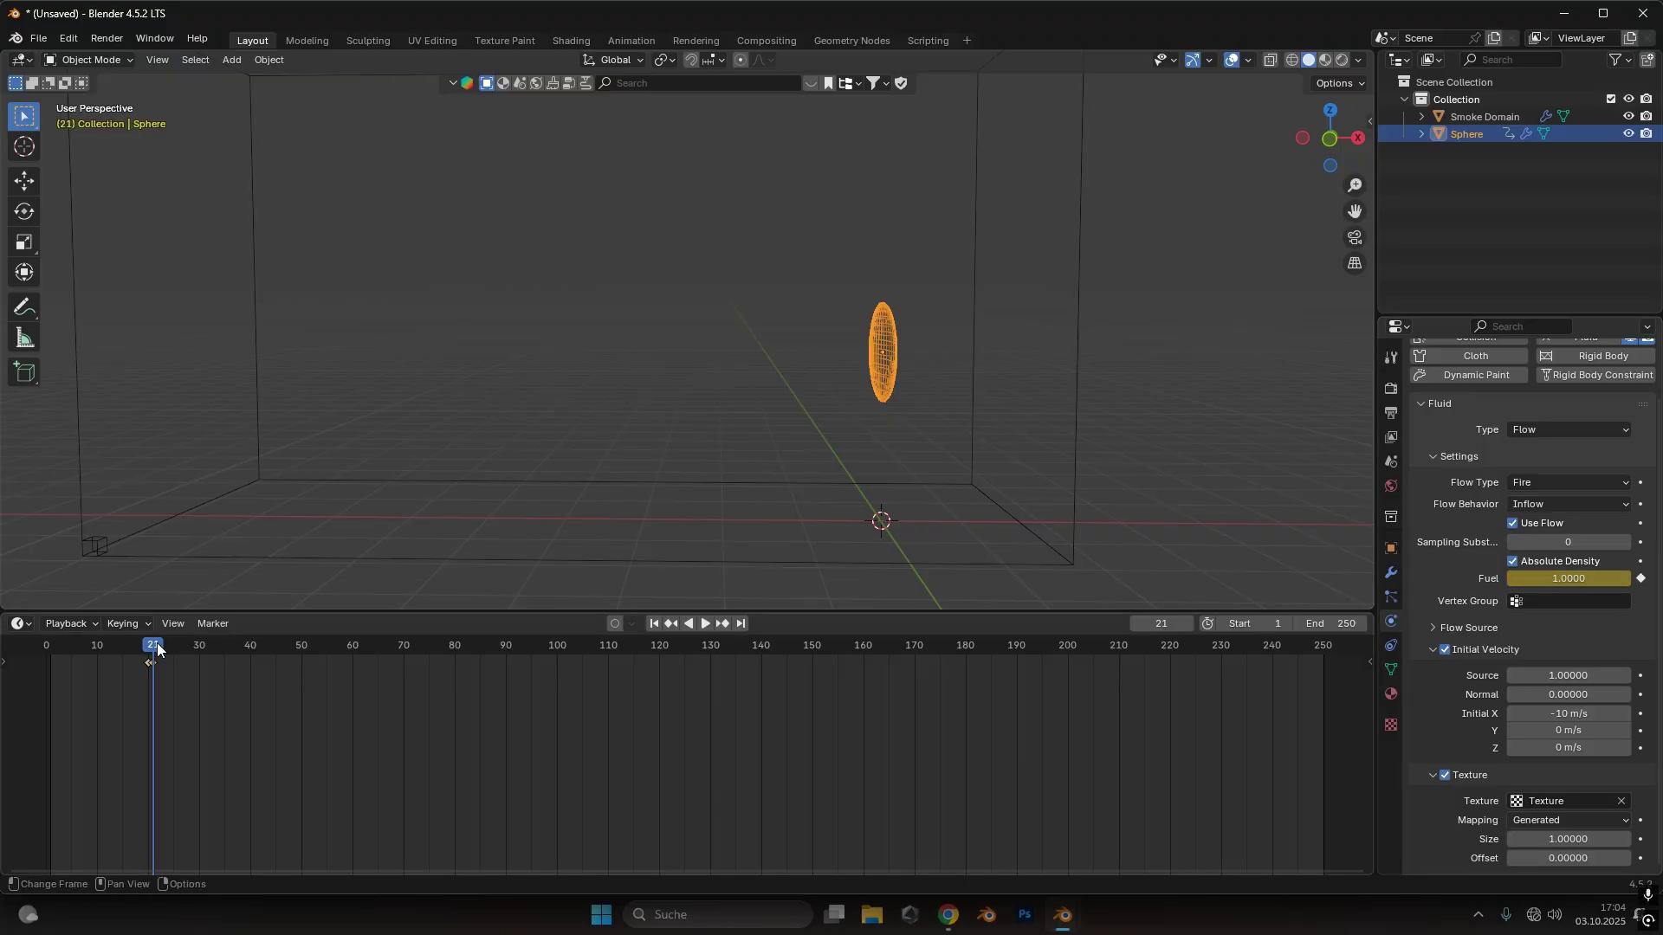
# Insert a keyframe at frame 25 that holds the sphere's Fuel at 1
pyautogui.press('space')
pyautogui.moveTo(158, 656); pyautogui.dragTo(179, 649)
pyautogui.press('i')
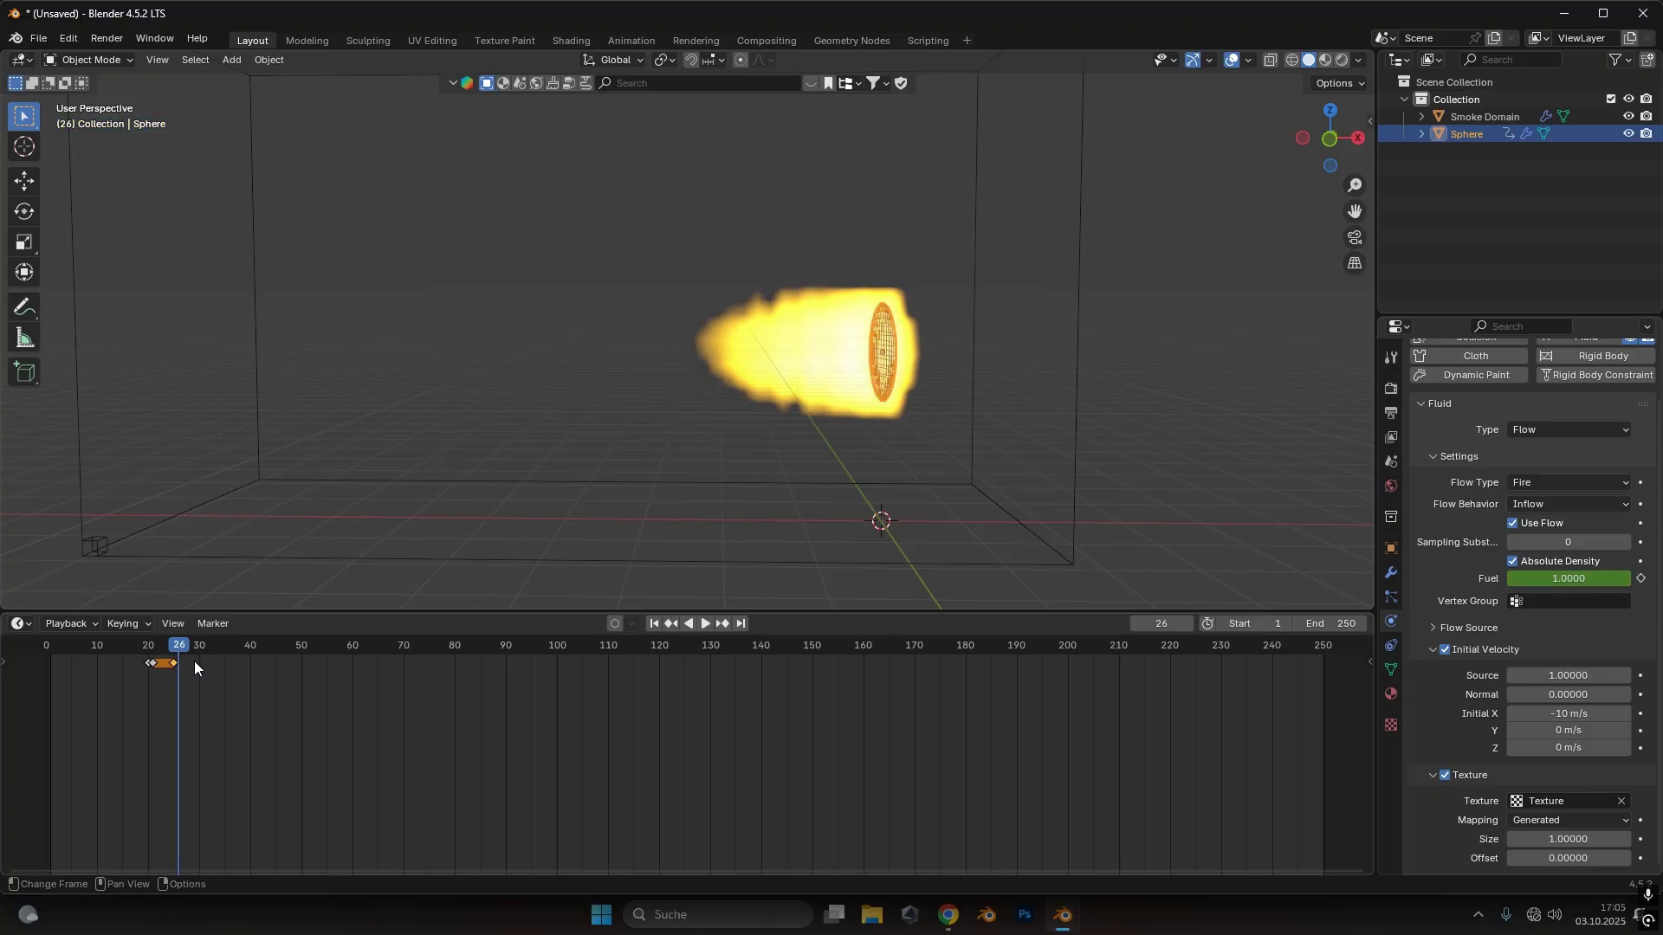
# At frame 26, set the sphere's Fuel to 0 and insert a keyframe on it
pyautogui.click(1538, 575)
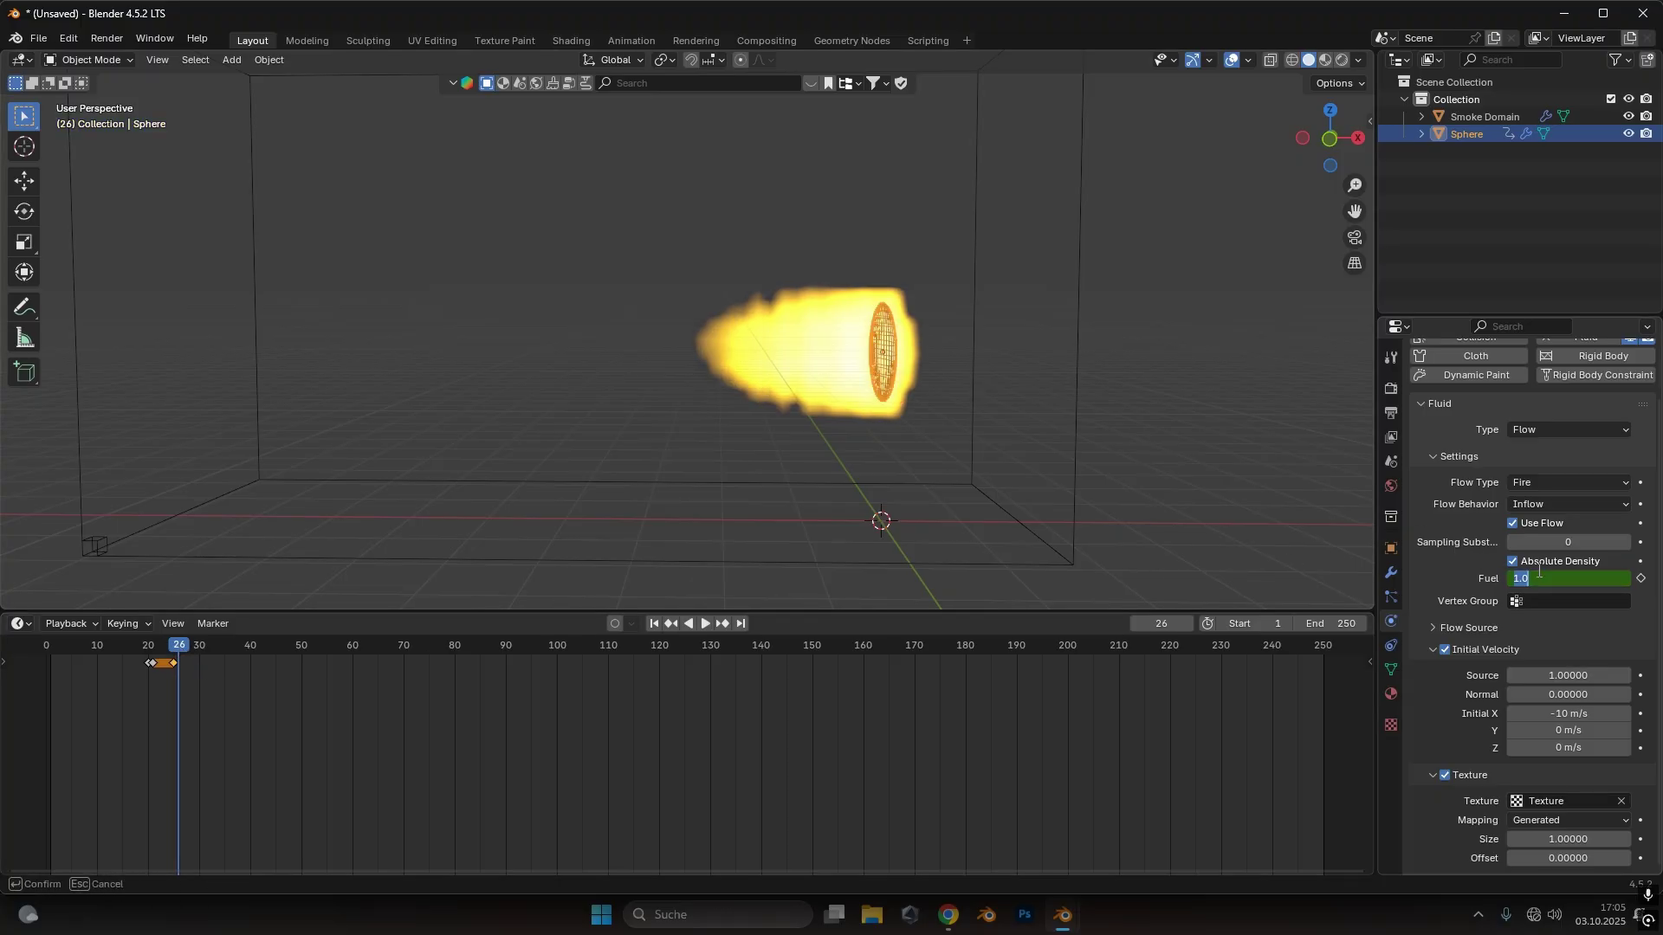
pyautogui.write('0')
pyautogui.press('Return')
pyautogui.press('i')
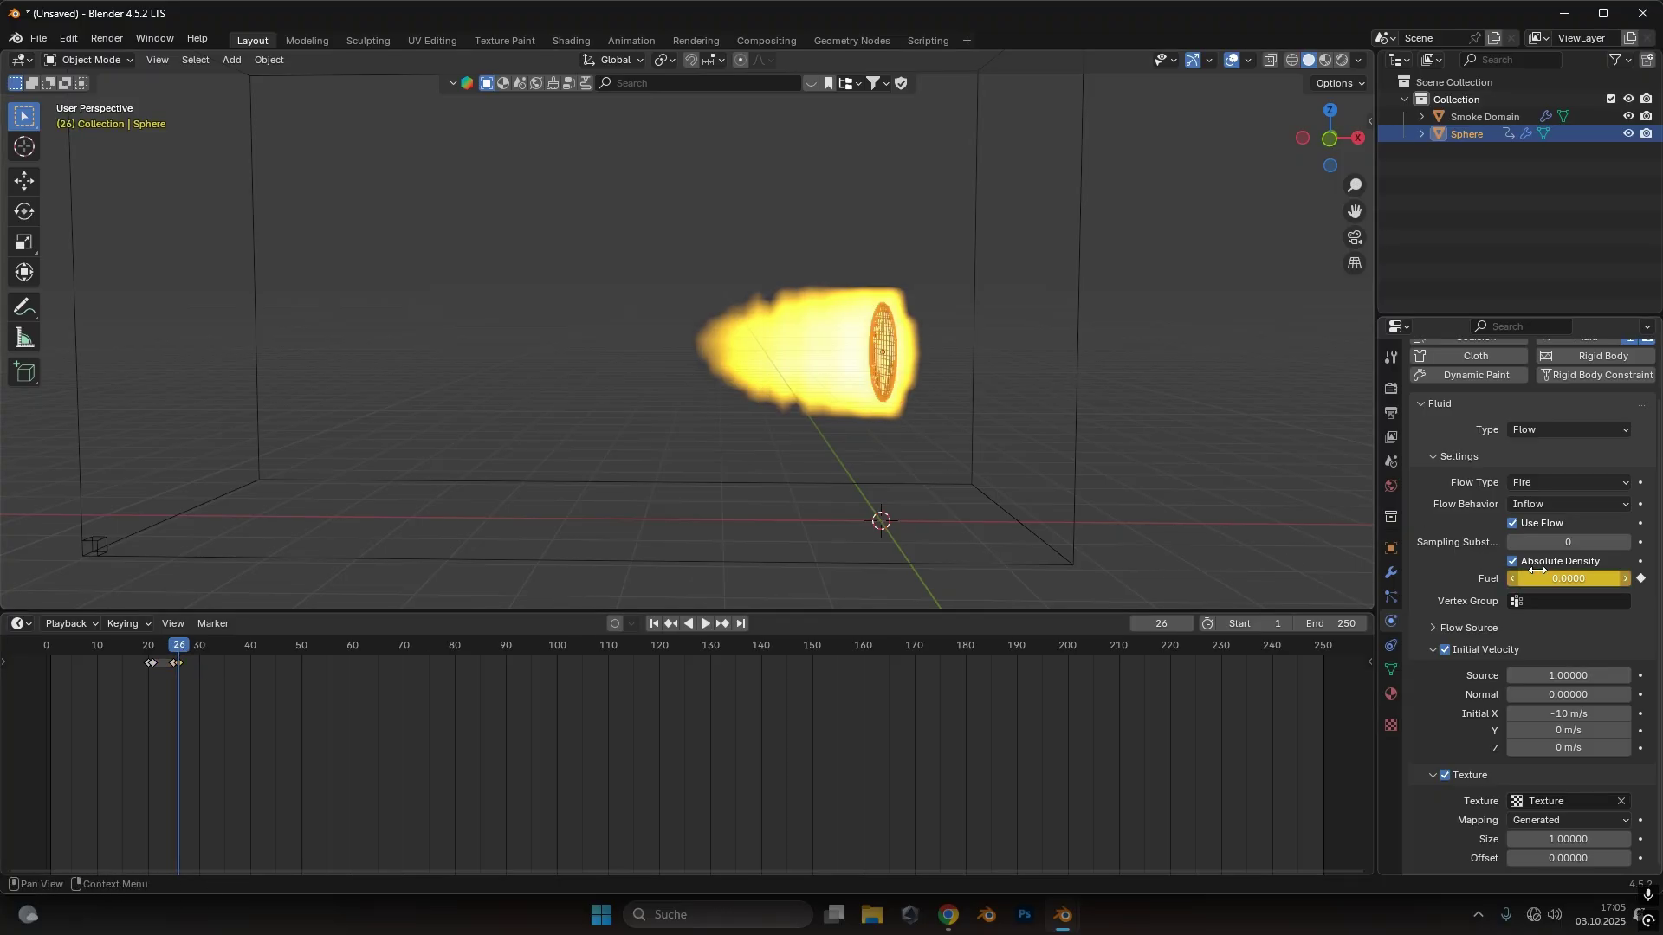
# Zoom in on the Fuel keyframes and scrub from frame 21 to frame 34 to check the value at each keyframe
pyautogui.press('Down')
pyautogui.keyDown('ctrl'); pyautogui.scroll(-3, 537, 673); pyautogui.keyUp('ctrl')
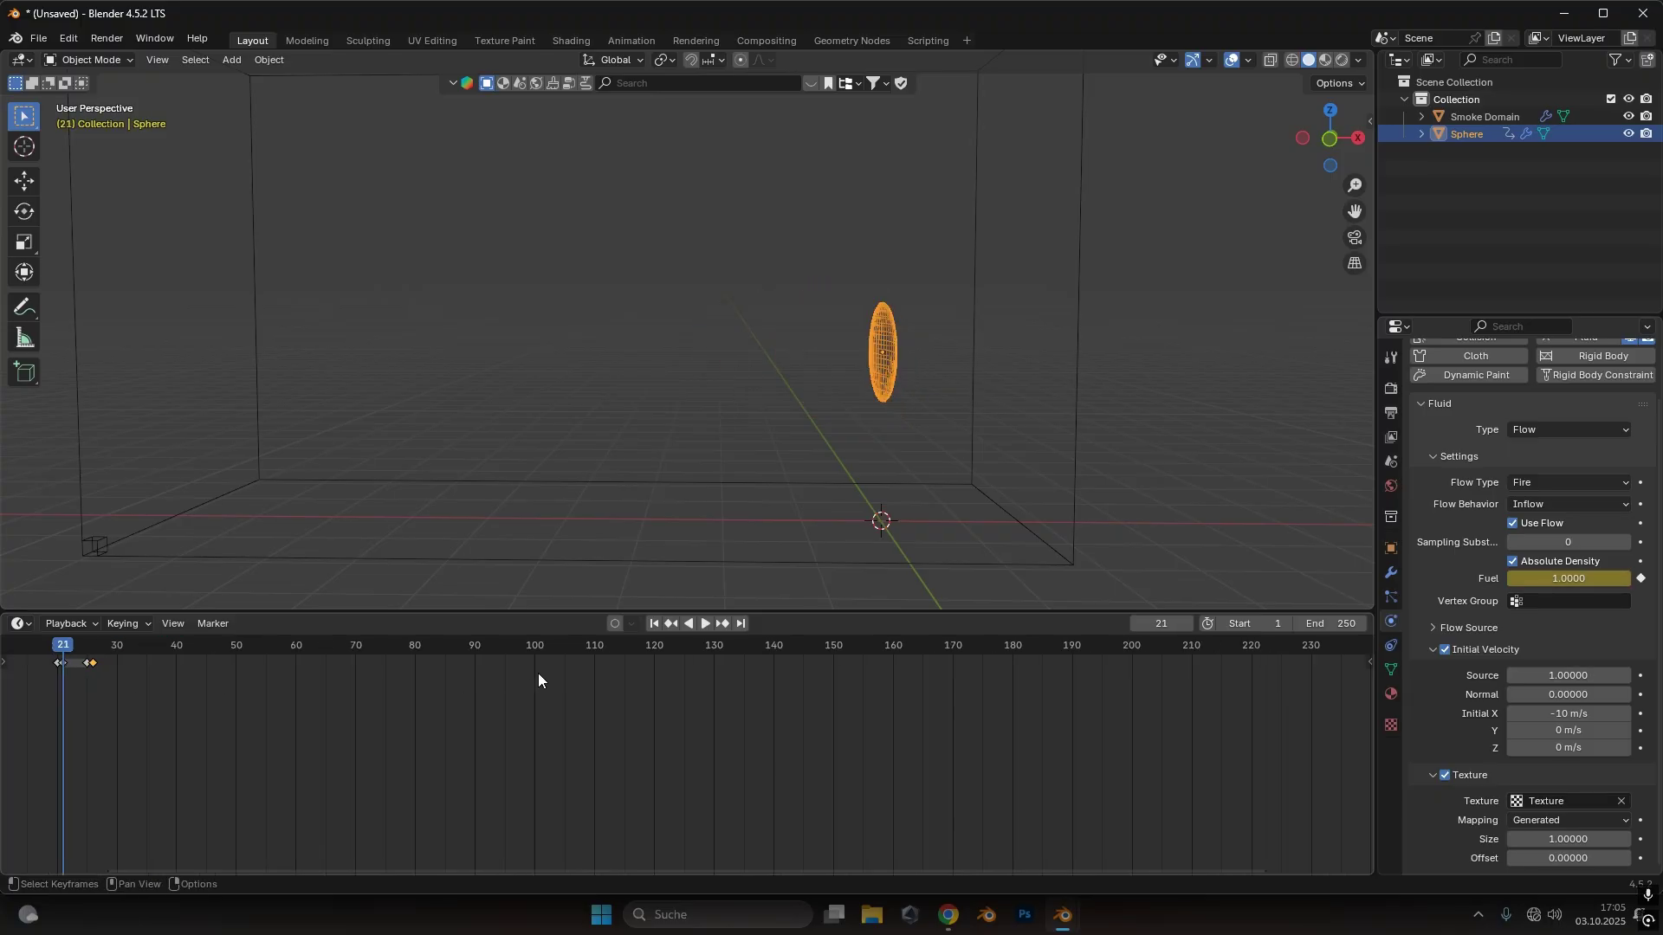
pyautogui.scroll(2, 476, 691)
pyautogui.moveTo(258, 650); pyautogui.dragTo(258, 652)
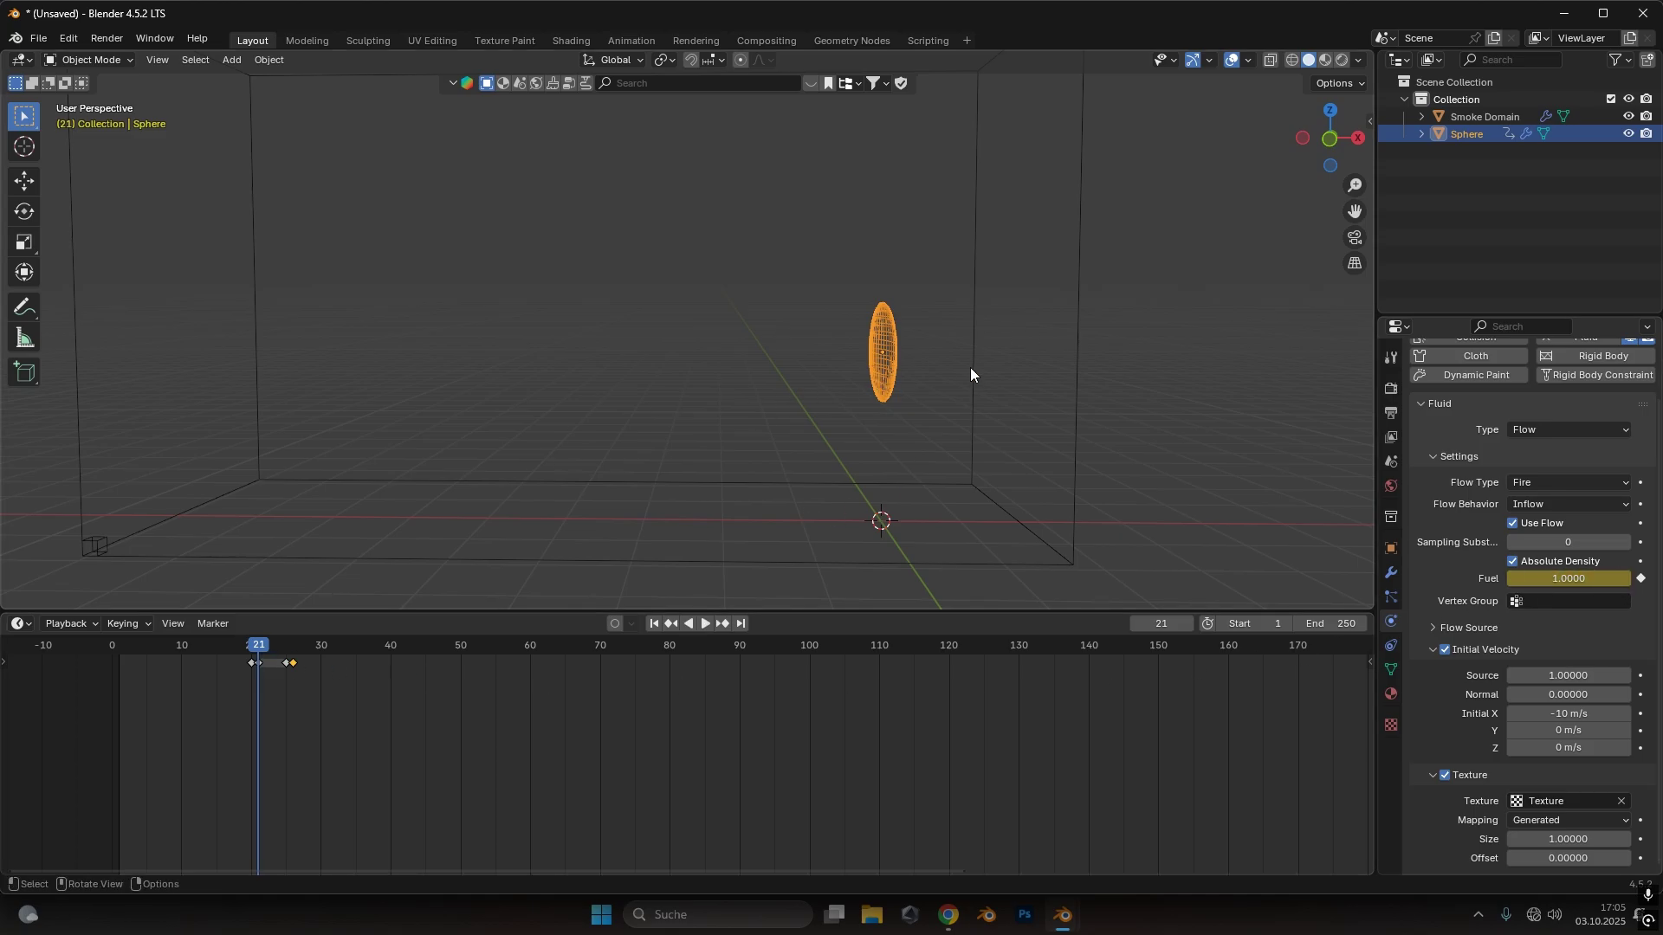
pyautogui.moveTo(258, 648); pyautogui.dragTo(289, 666)
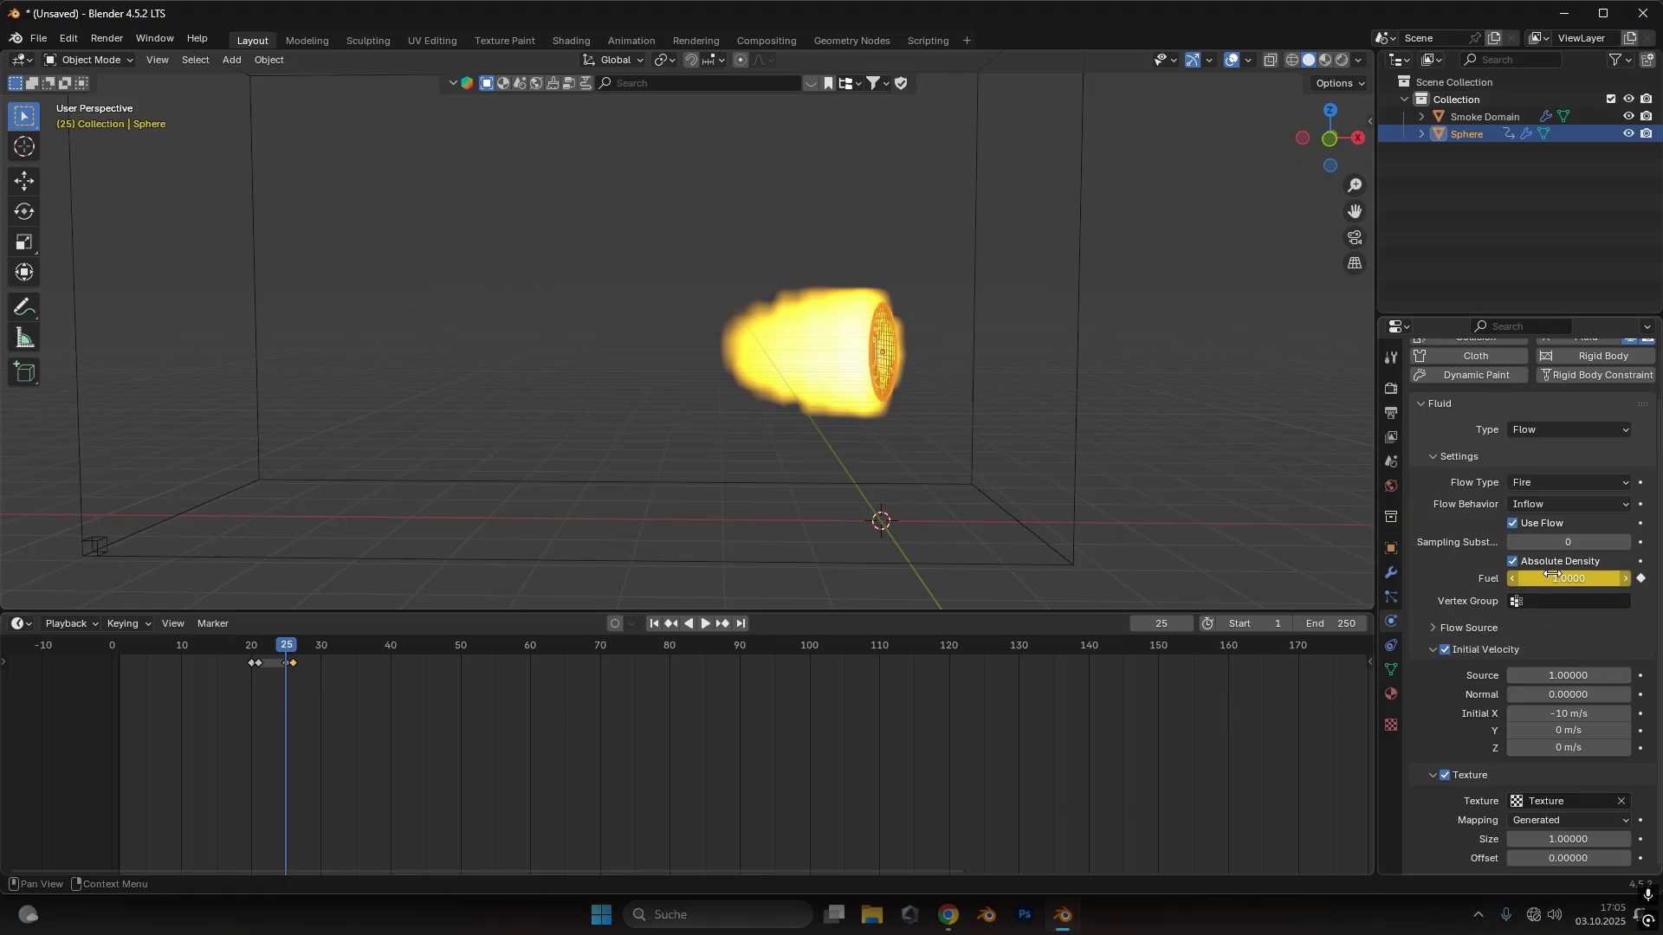
pyautogui.moveTo(282, 652); pyautogui.dragTo(293, 652)
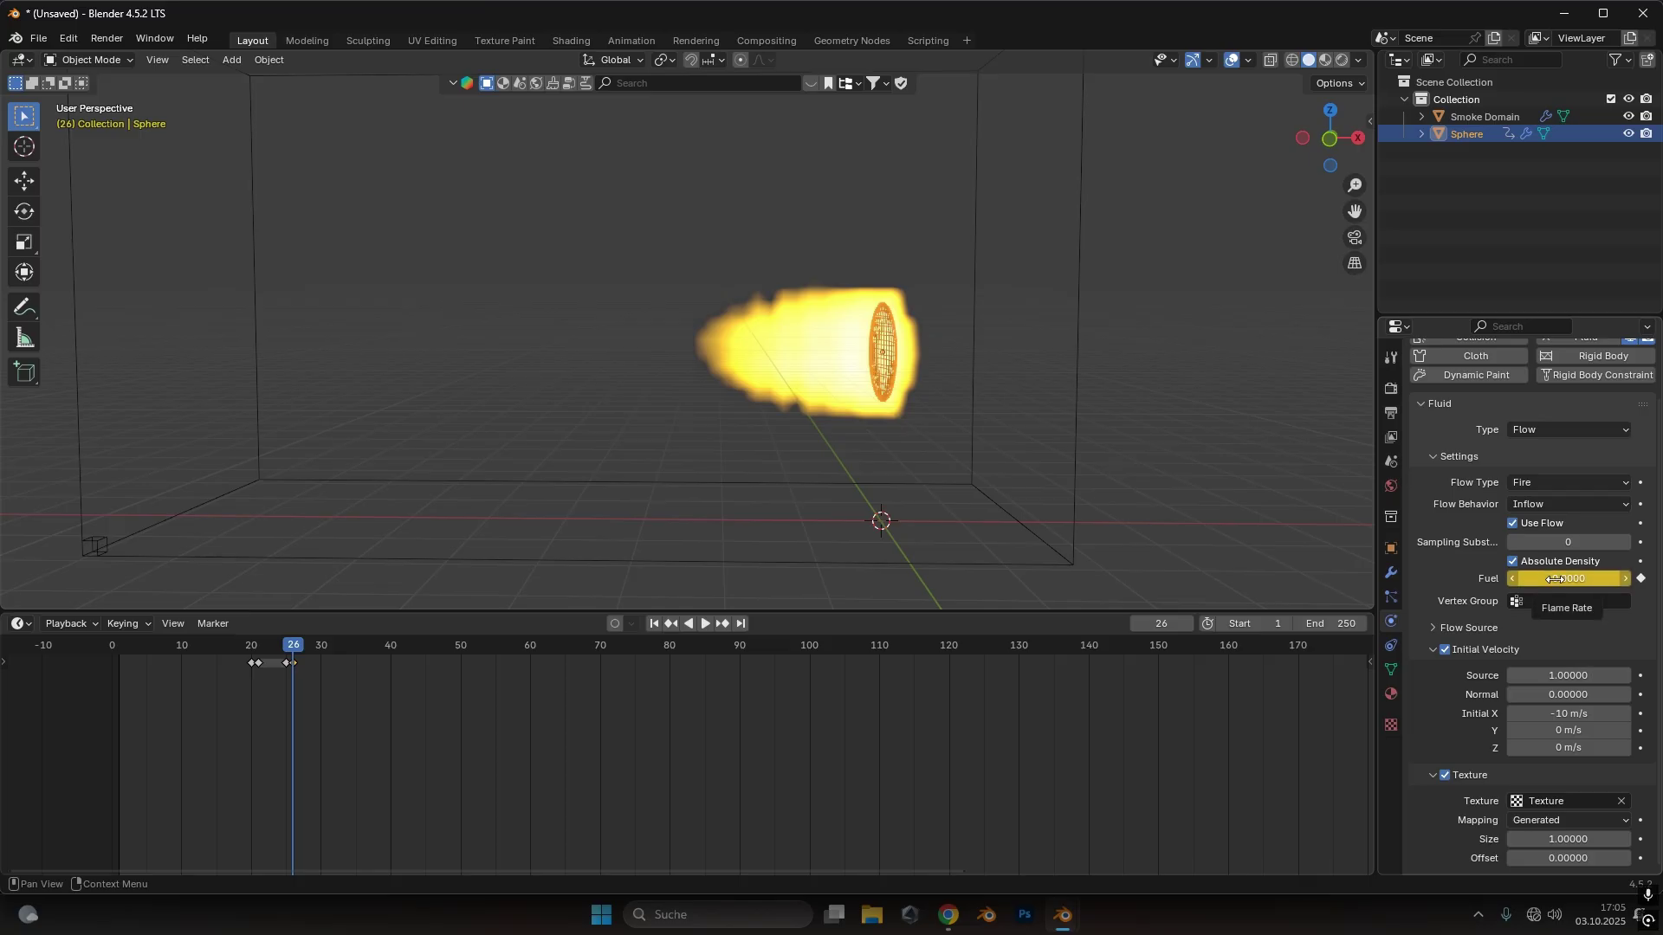
pyautogui.moveTo(292, 643); pyautogui.dragTo(350, 660)
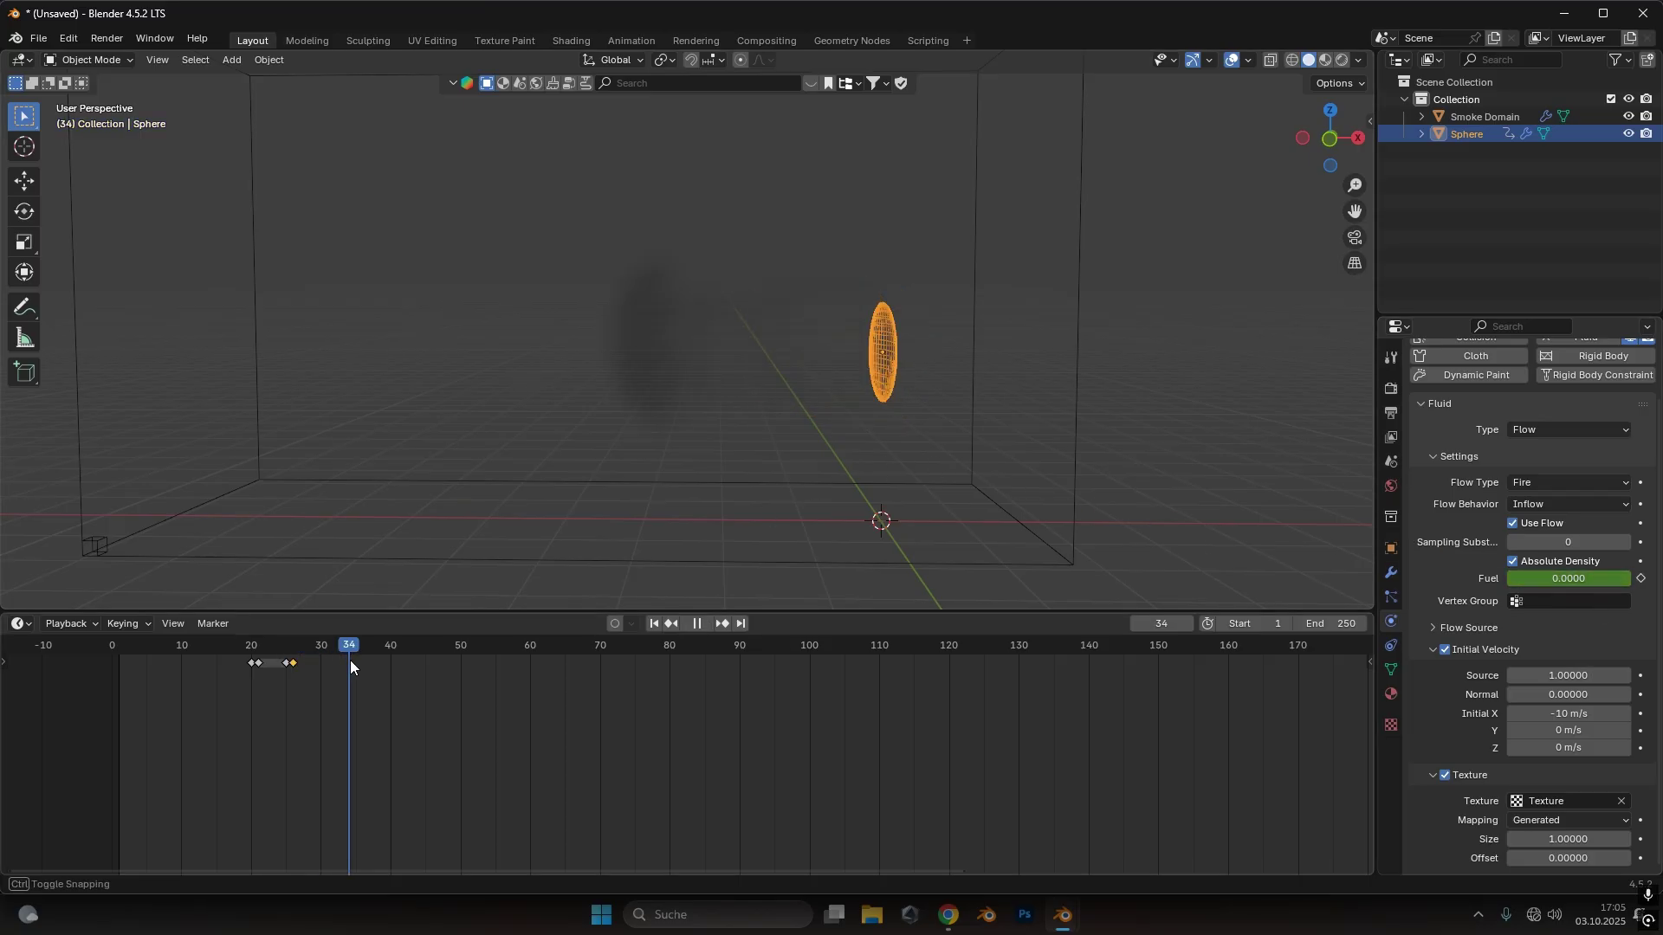
# Play the simulation from the start and replay it from just before the Fuel keyframes to examine the short fire burst
pyautogui.click(652, 625)
pyautogui.click(705, 622)
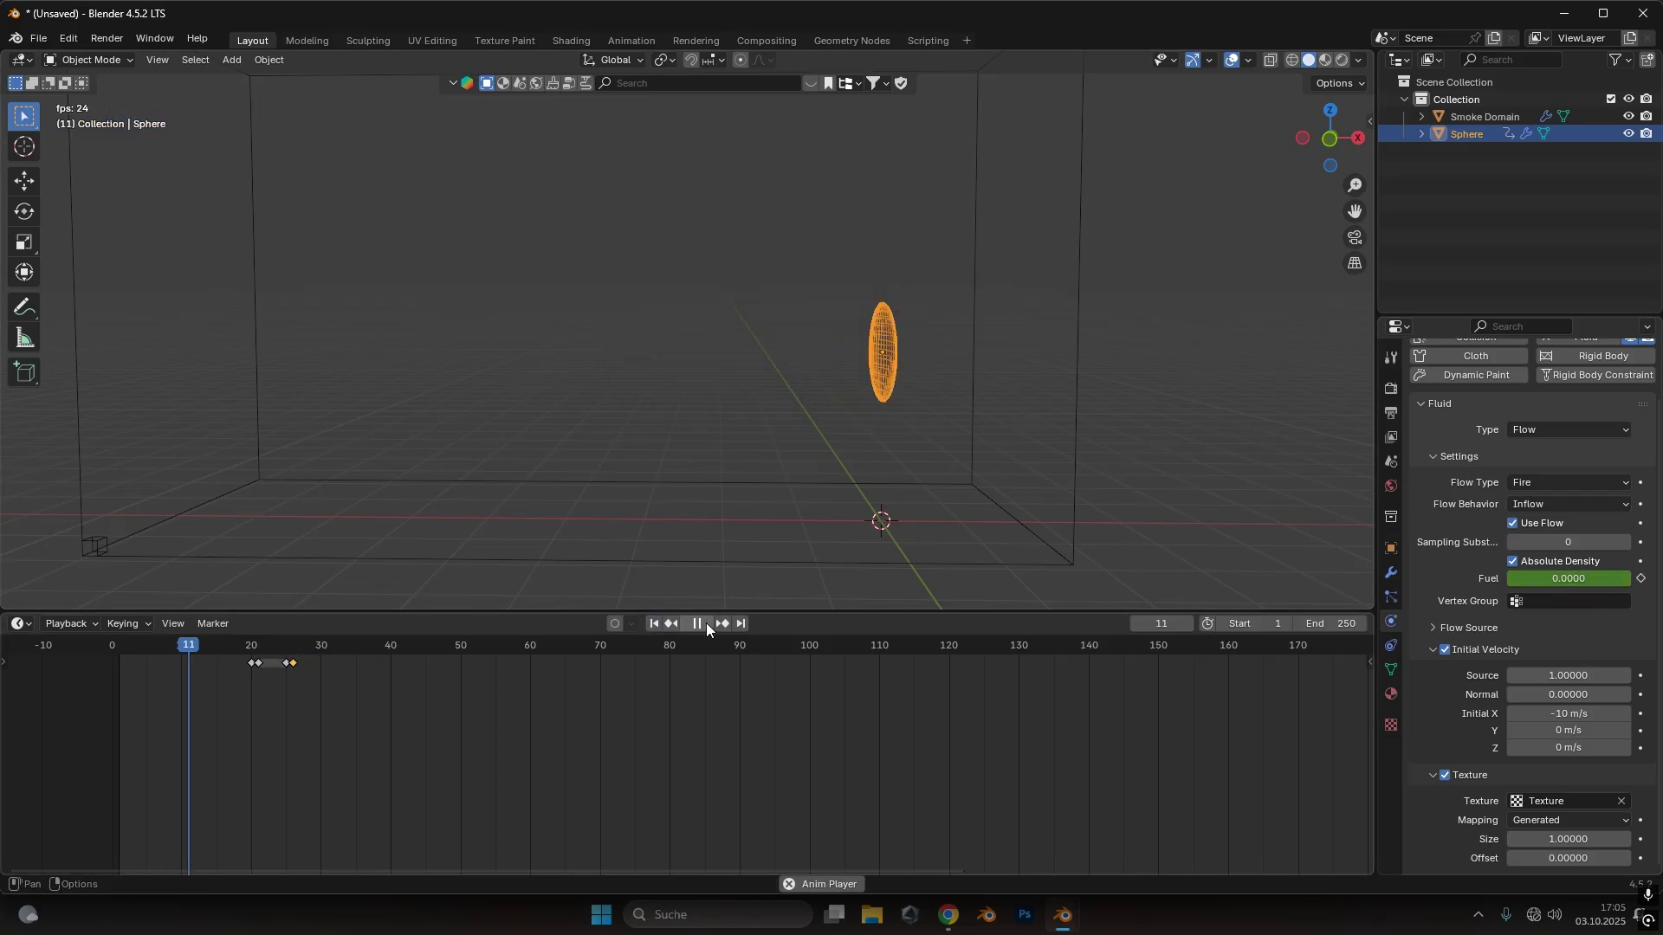
pyautogui.click(252, 645)
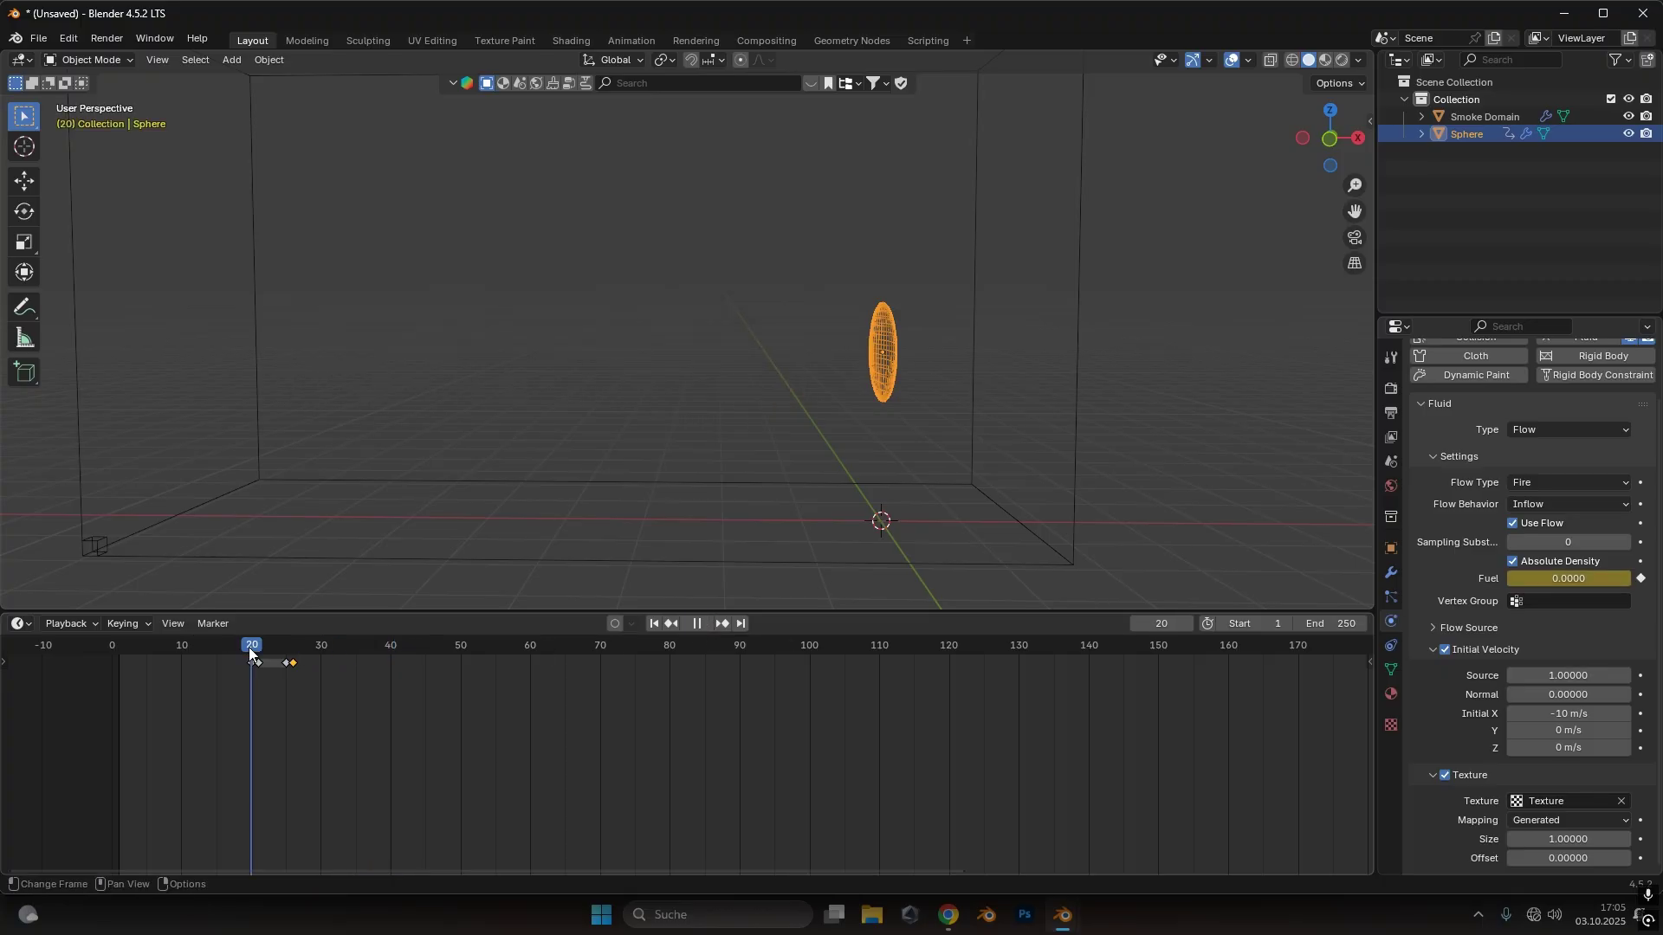
pyautogui.click(701, 625)
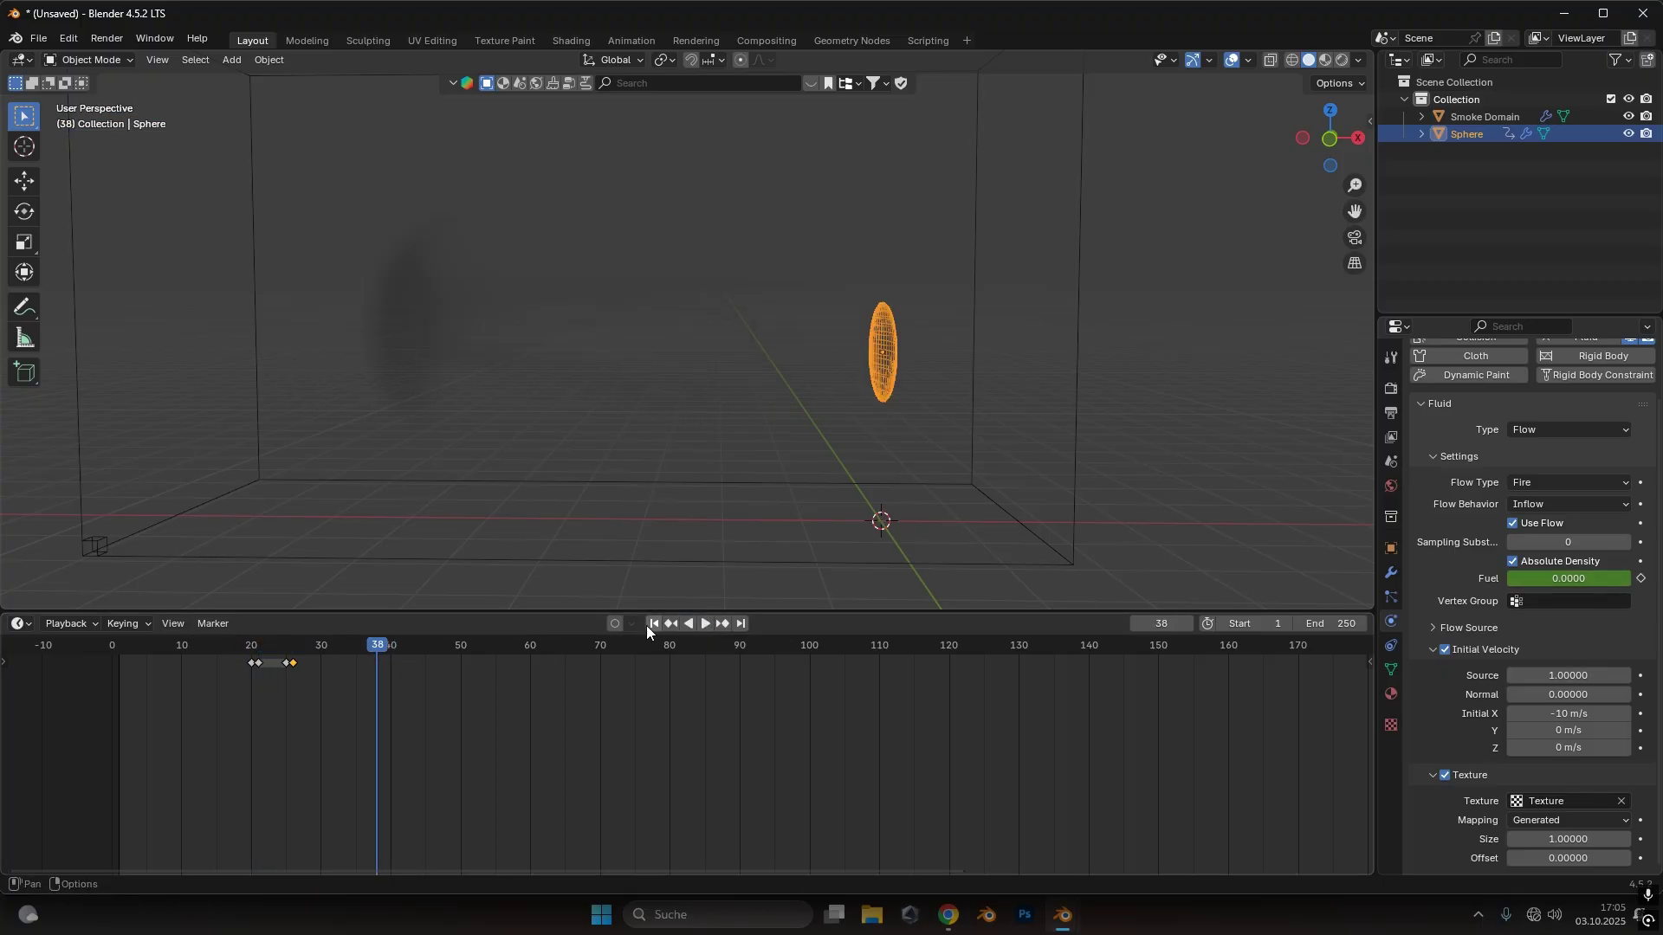
pyautogui.click(210, 646)
pyautogui.click(705, 625)
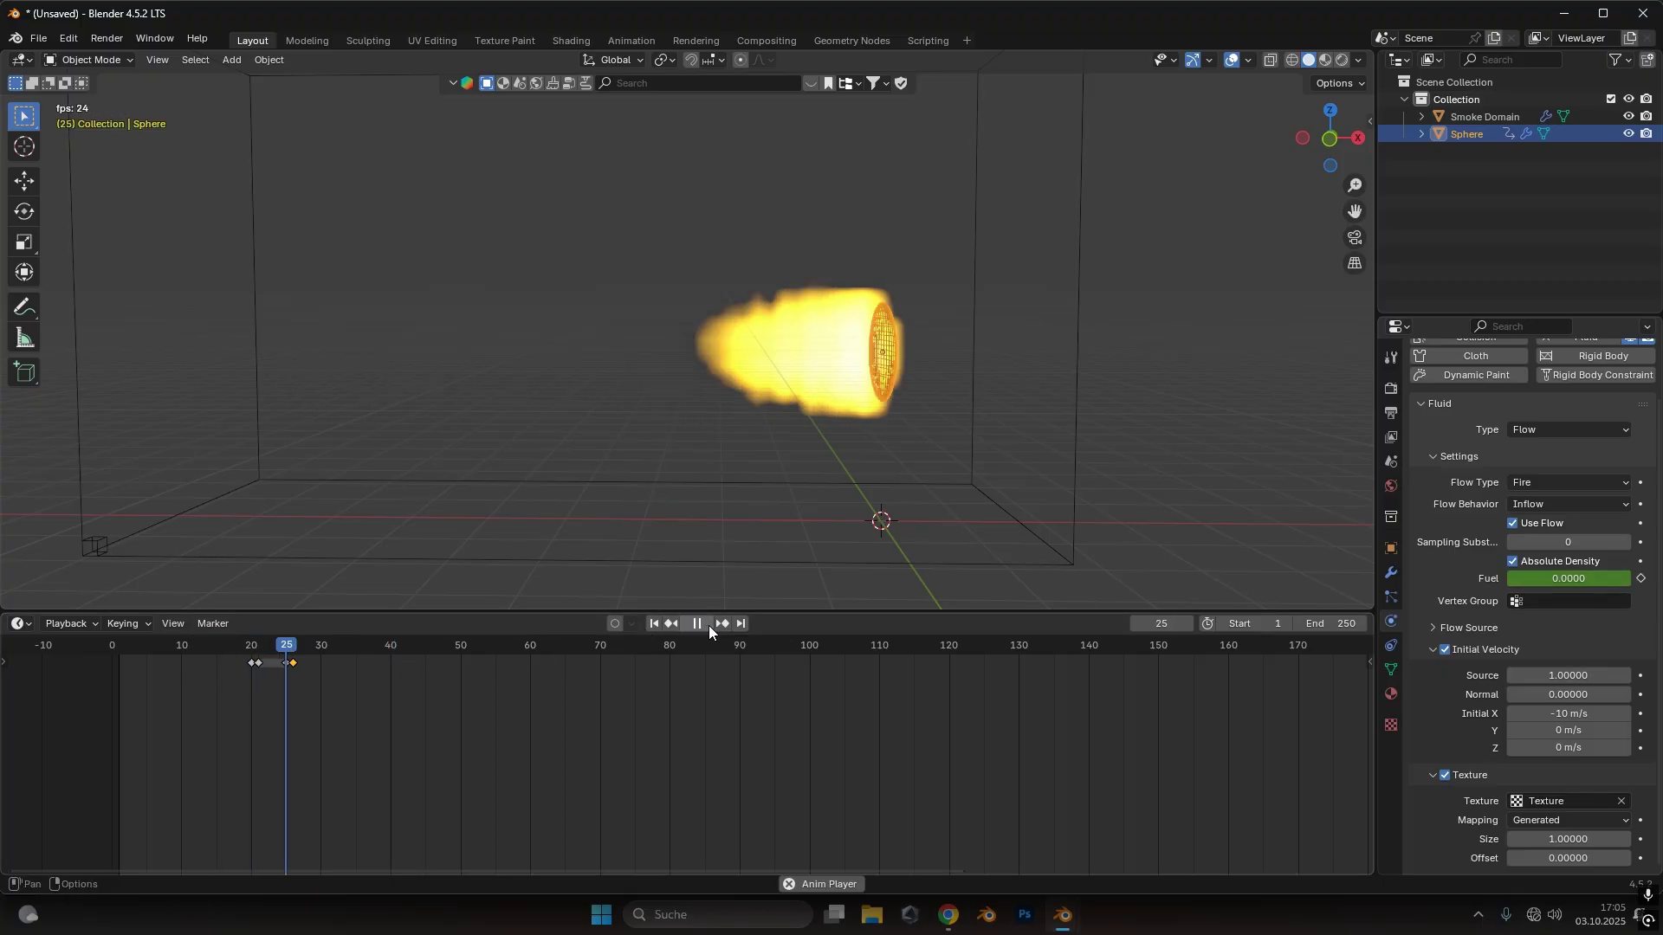
# Move the last two Fuel keyframes to frames 23 and 24 and play the shortened burst
pyautogui.click(707, 625)
pyautogui.scroll(1, 310, 672)
pyautogui.moveTo(286, 688); pyautogui.dragTo(238, 664)
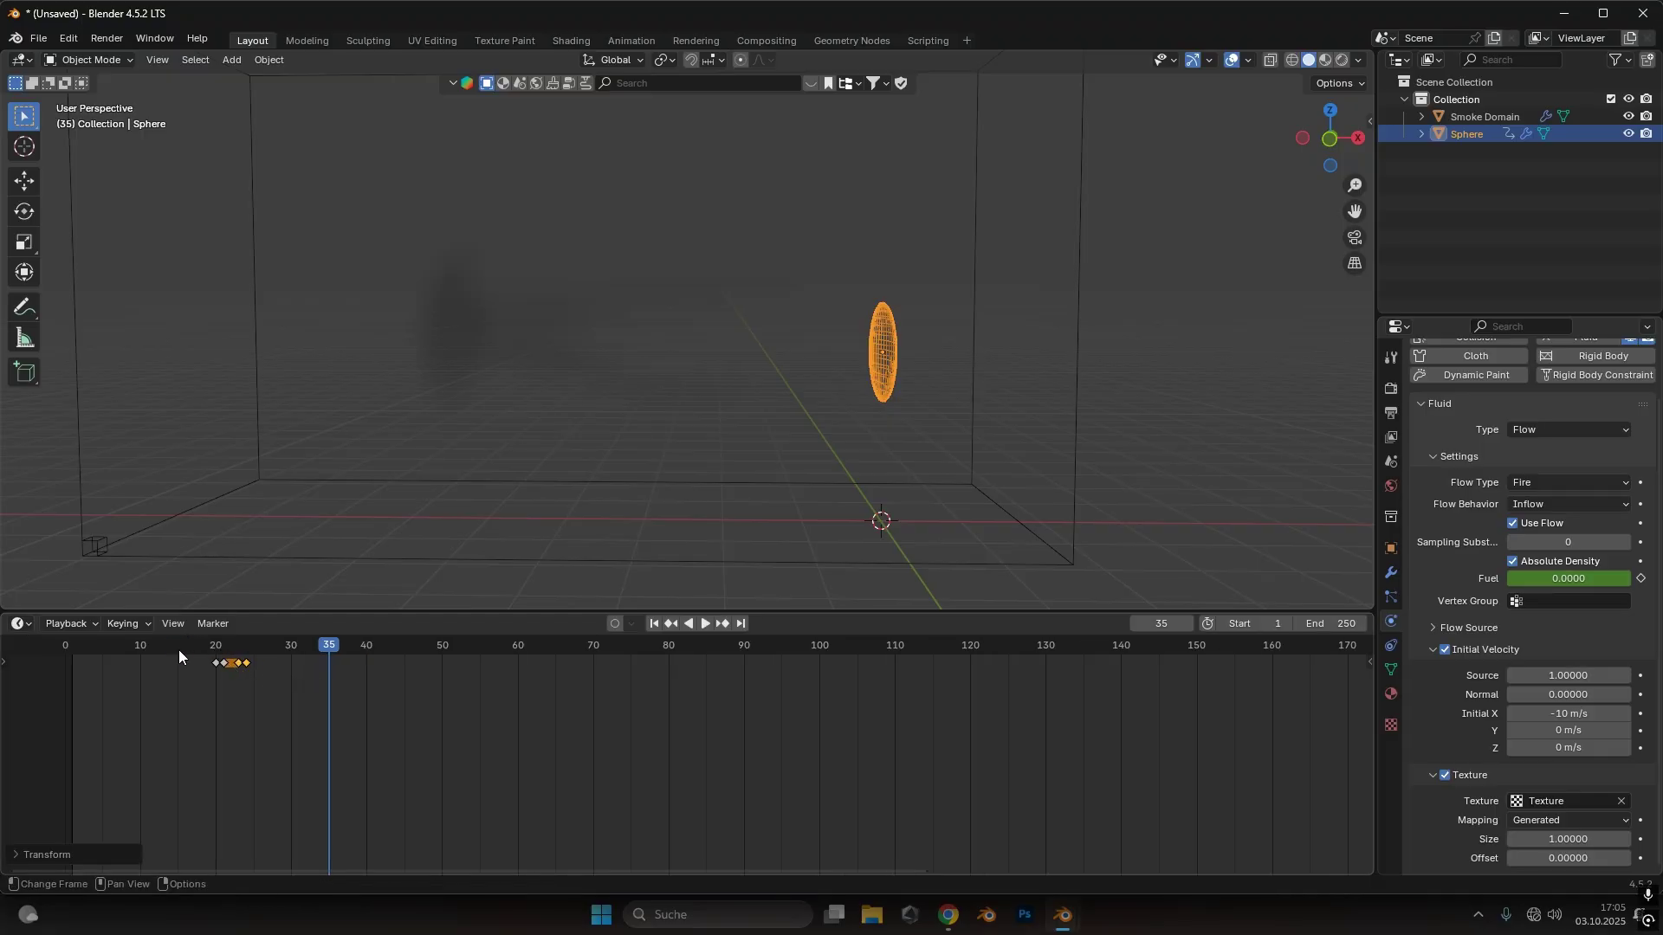
pyautogui.click(179, 650)
pyautogui.click(705, 622)
pyautogui.click(705, 623)
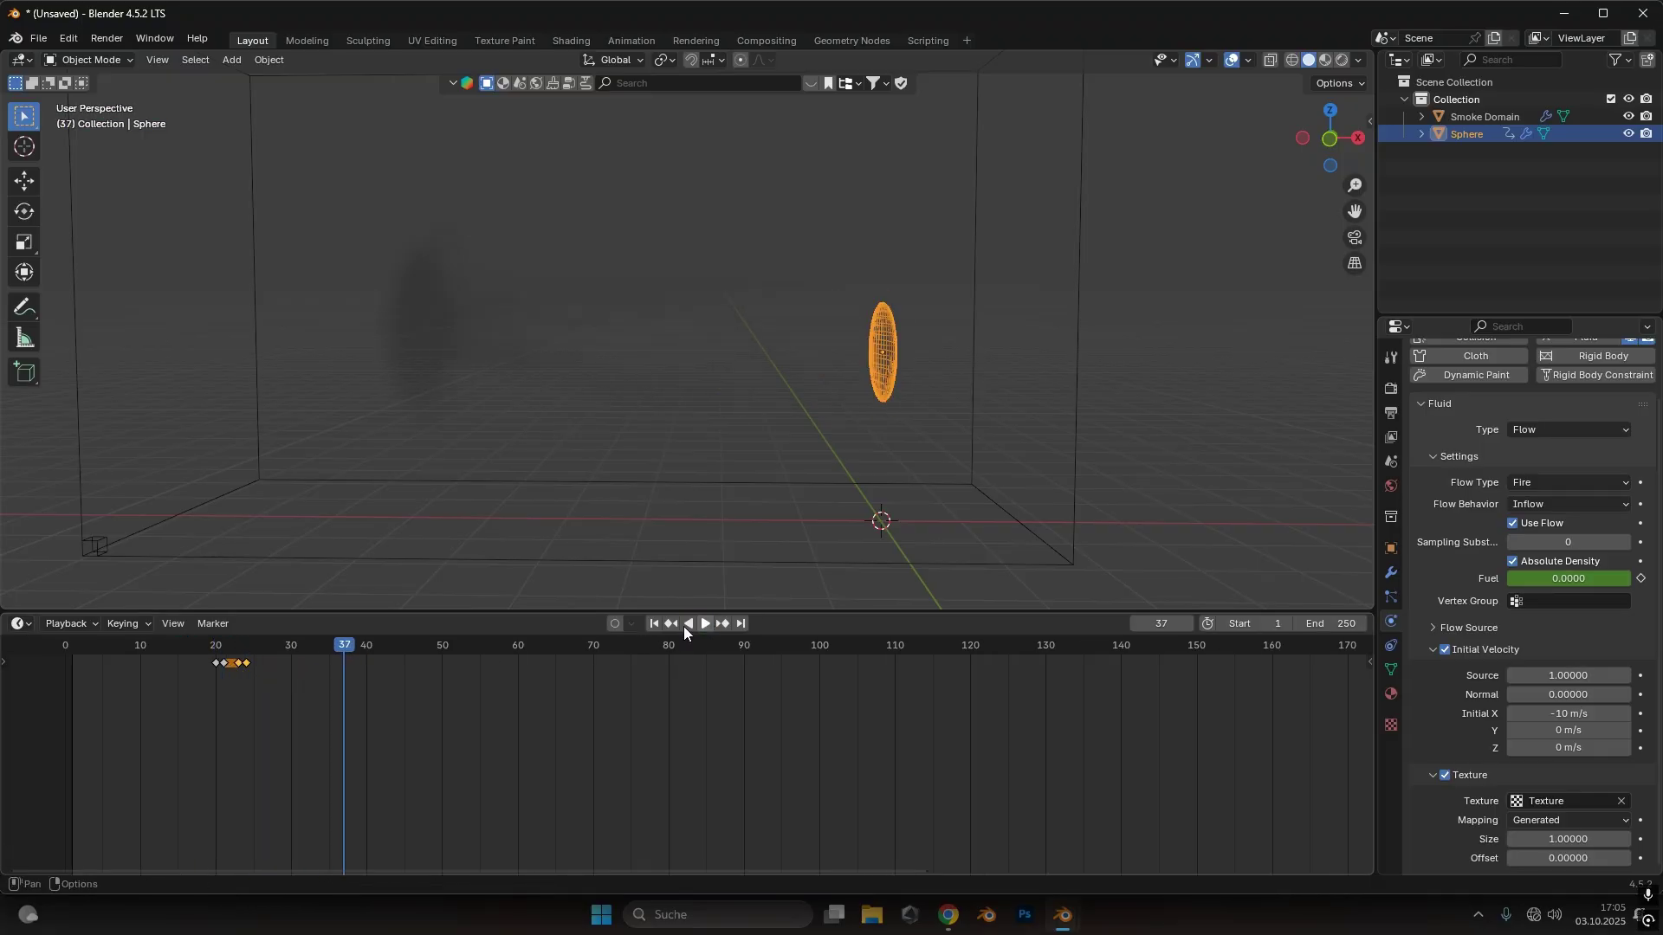
# Move the last two Fuel keyframes to frames 30 and 31 and play the simulation from the start
pyautogui.moveTo(239, 664); pyautogui.dragTo(291, 664)
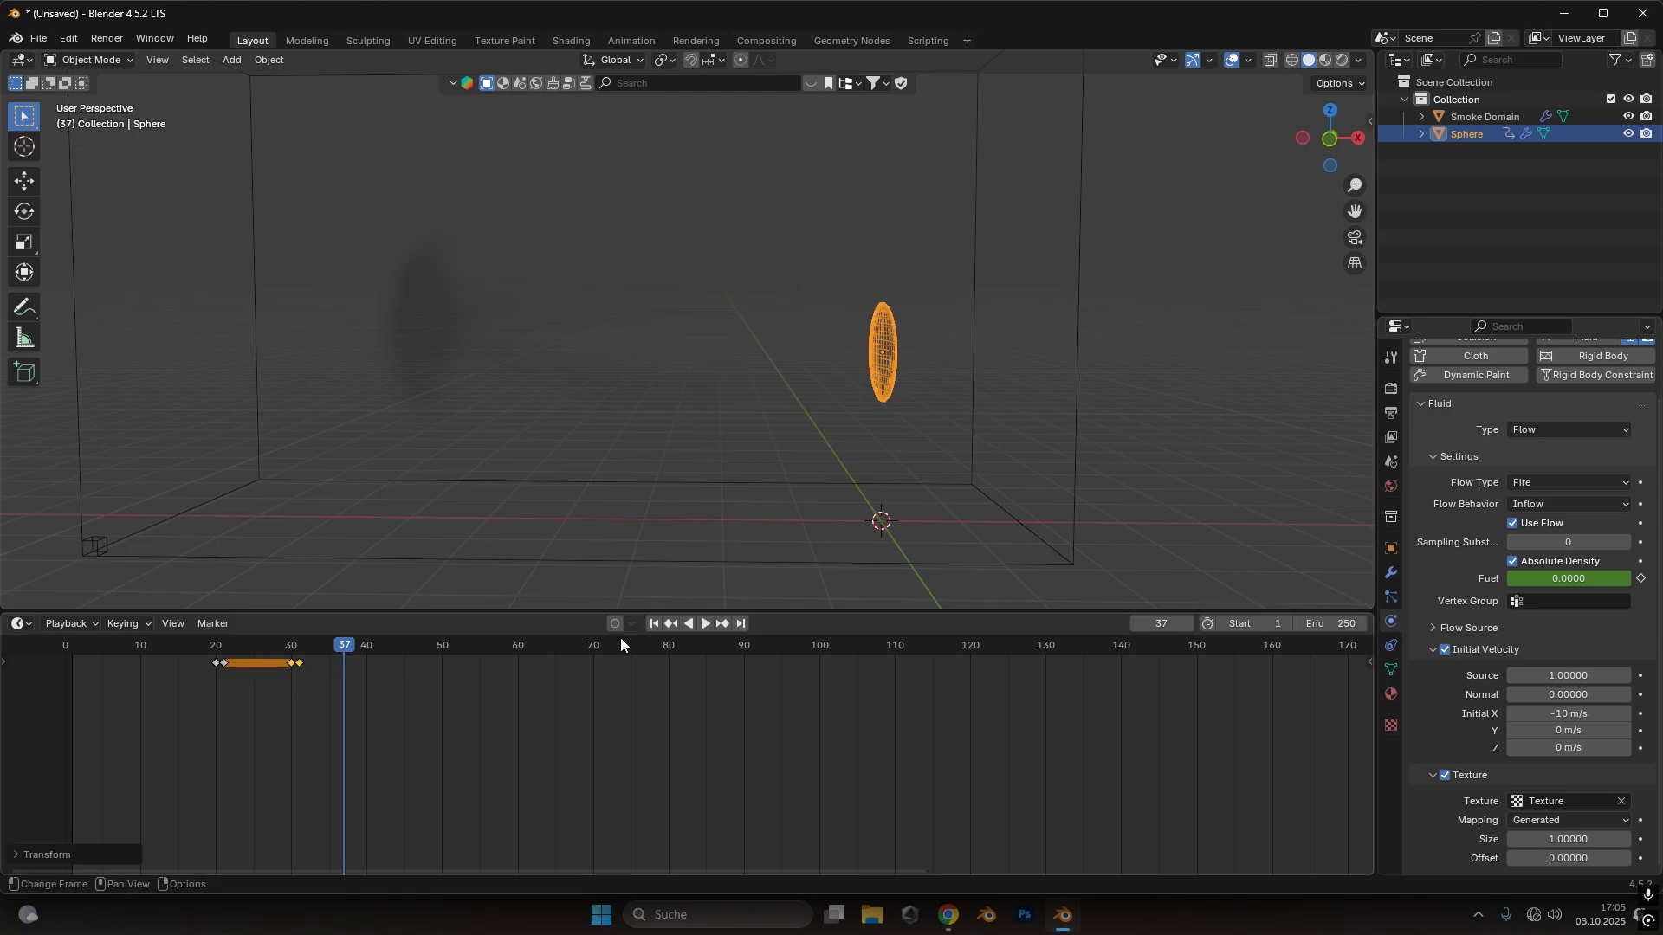
pyautogui.click(654, 624)
pyautogui.click(703, 623)
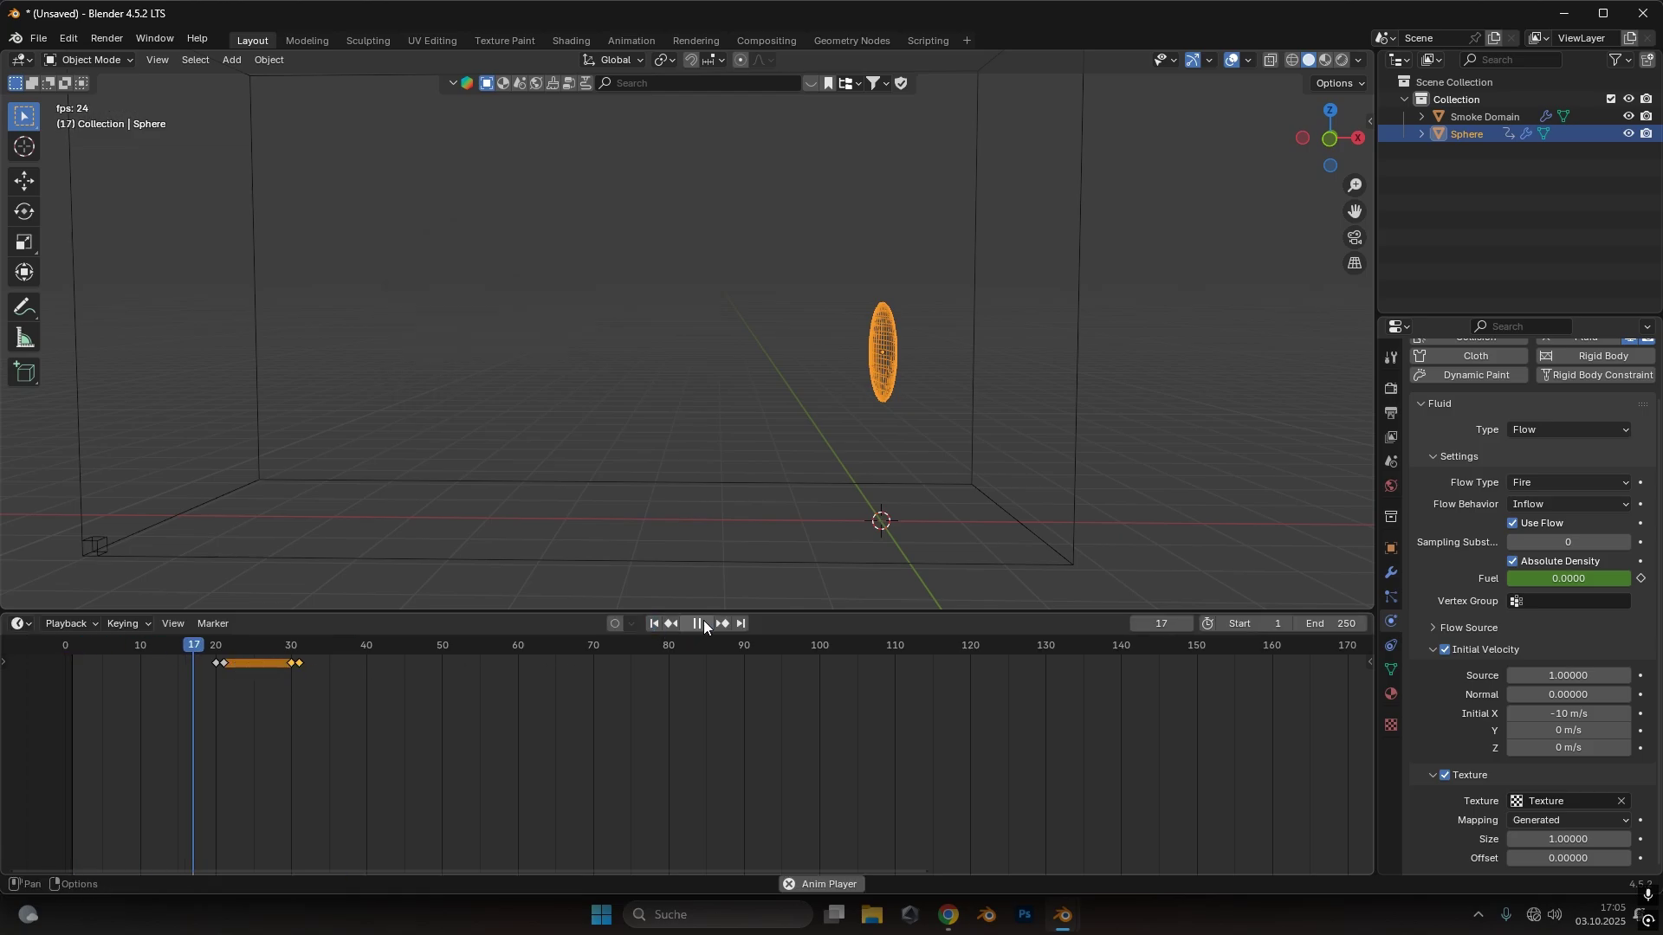
pyautogui.moveTo(397, 646); pyautogui.dragTo(194, 745)
pyautogui.press('space')
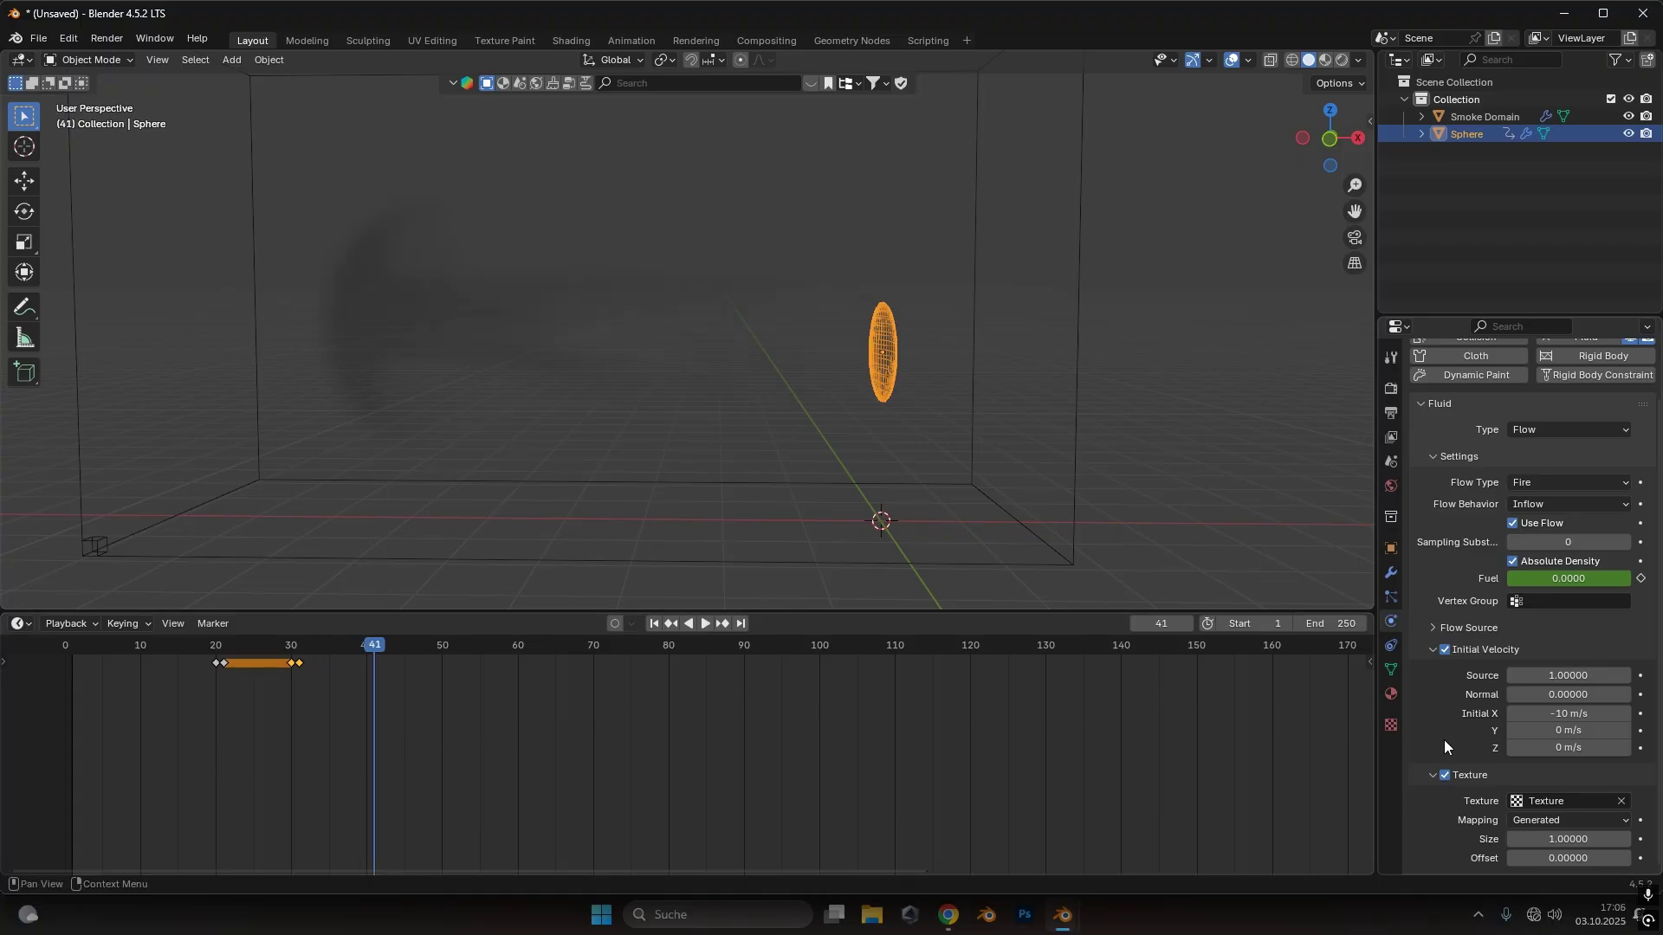
# Set the sphere's Initial X velocity to -20 m/s and play the simulation from the start to examine the burst
pyautogui.click(1568, 714)
pyautogui.write('-20')
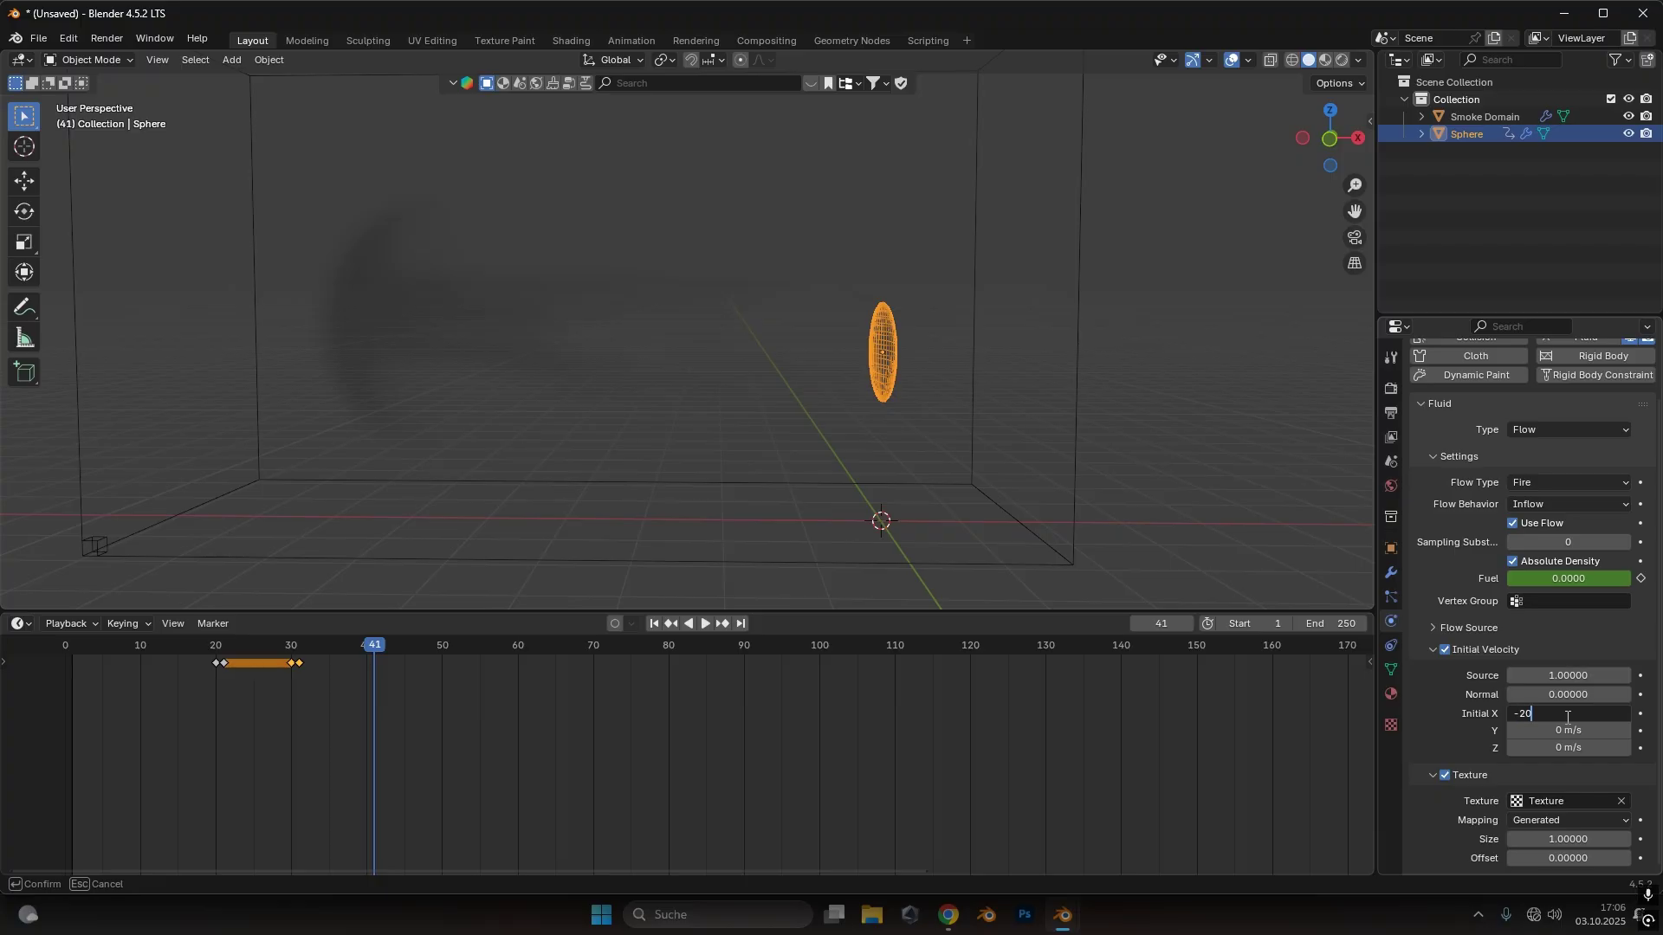
pyautogui.press('Return')
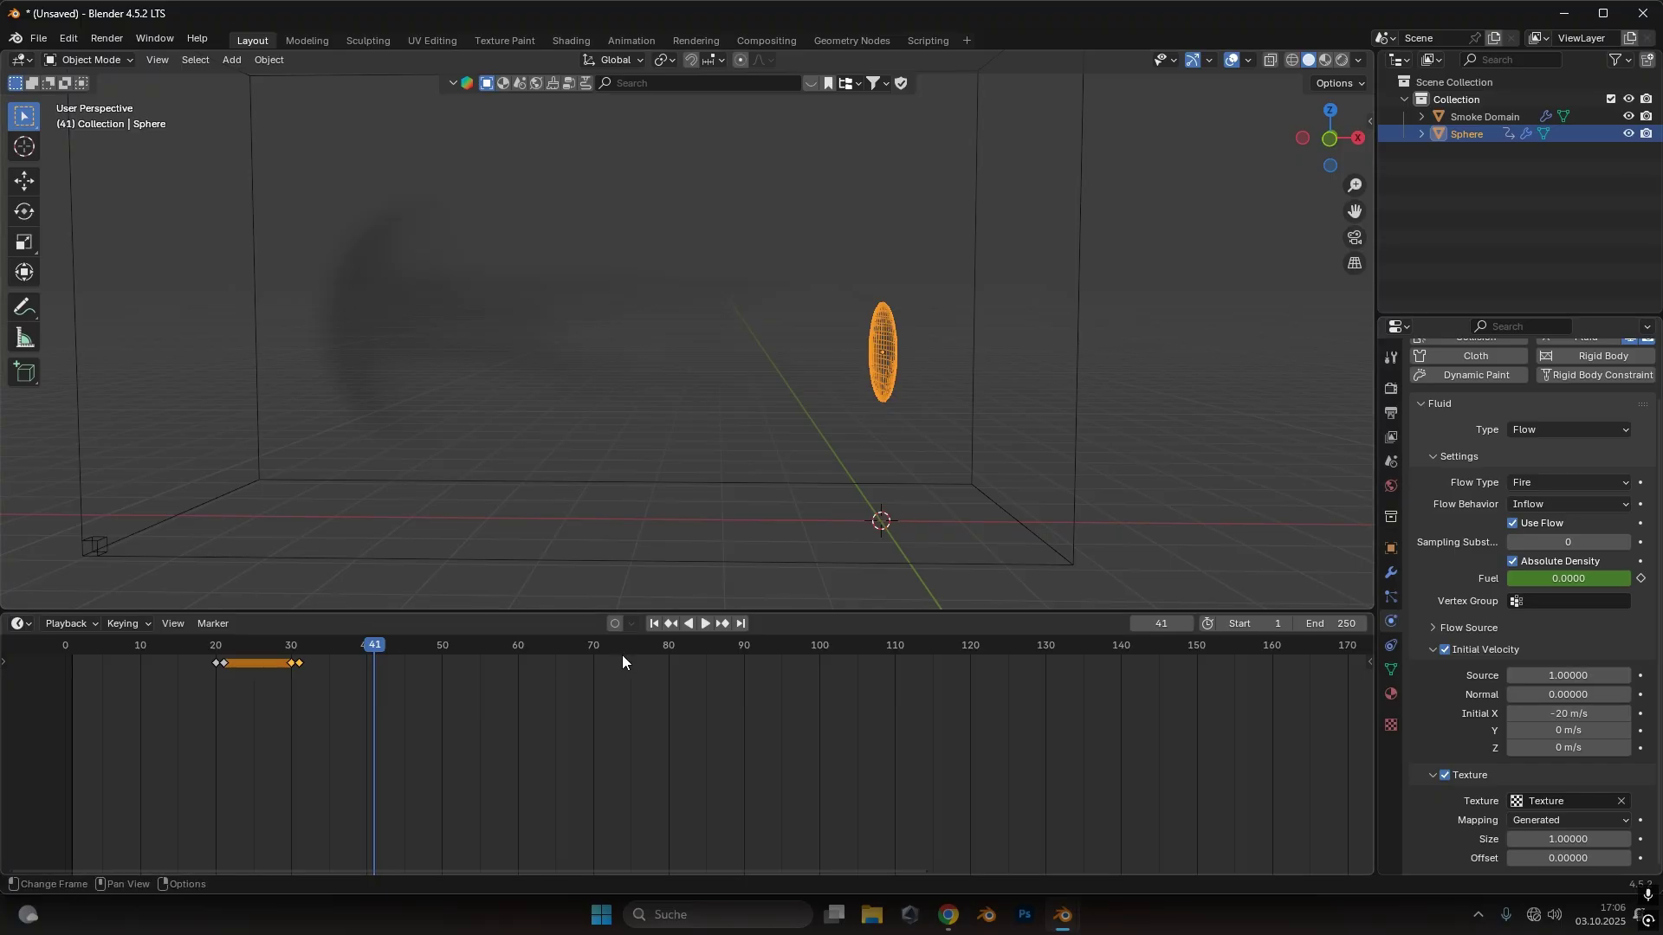
pyautogui.click(654, 623)
pyautogui.click(705, 623)
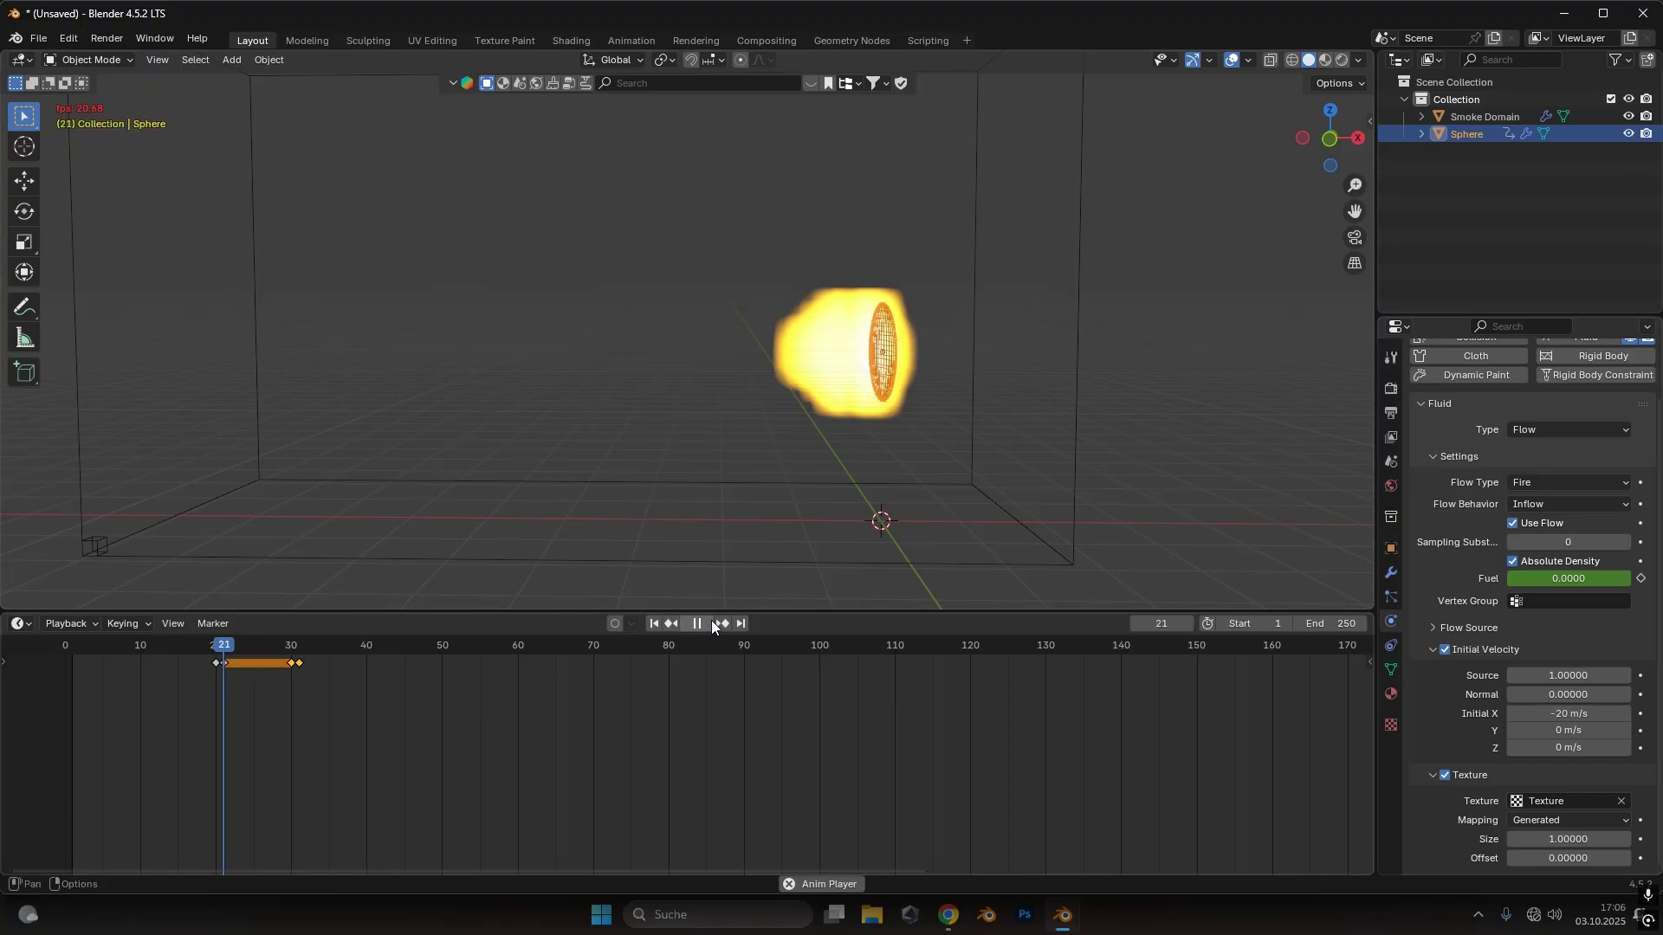
pyautogui.click(711, 623)
pyautogui.scroll(-3, 730, 378)
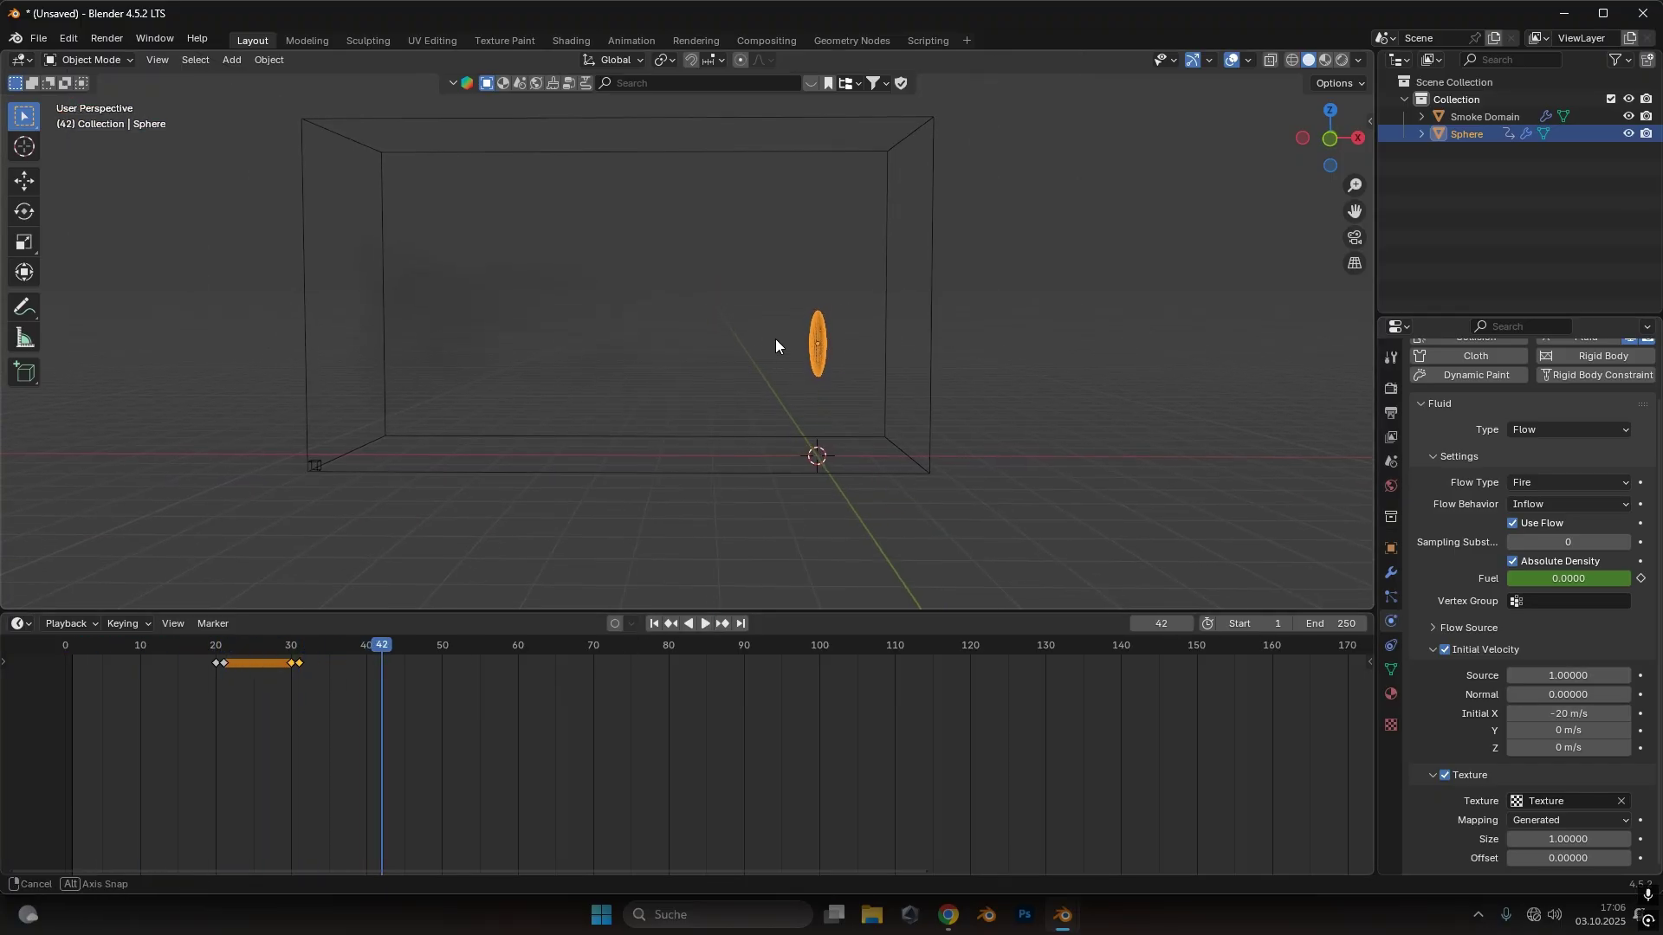
pyautogui.scroll(3, 806, 345)
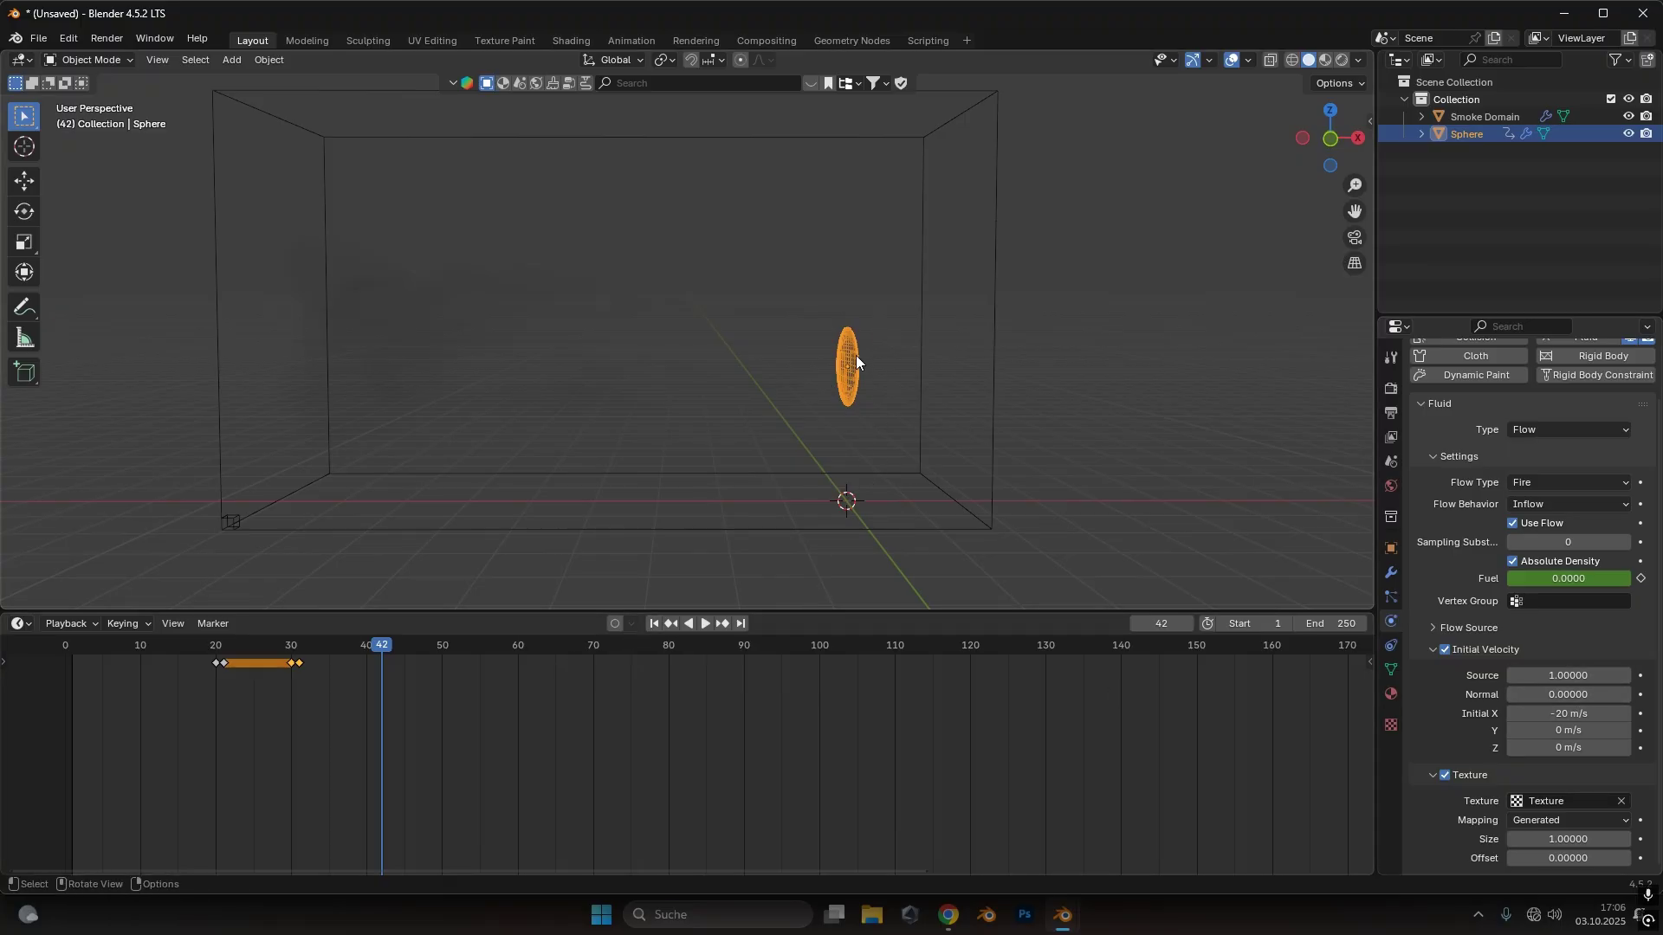
pyautogui.click(654, 623)
pyautogui.click(705, 624)
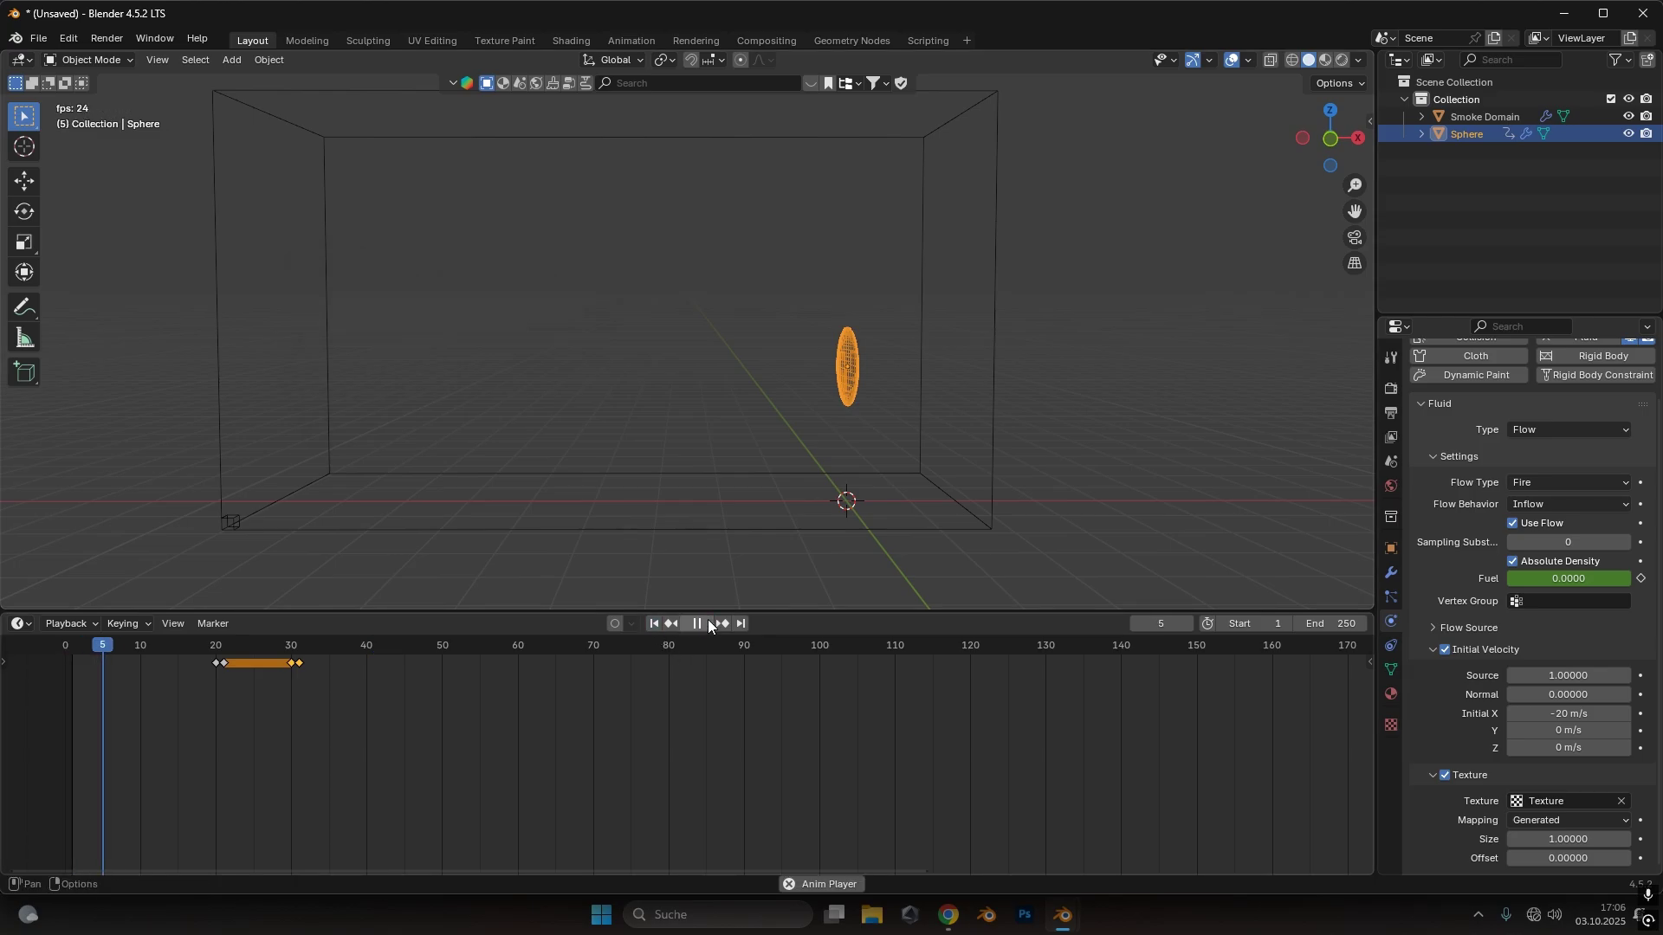
pyautogui.click(708, 620)
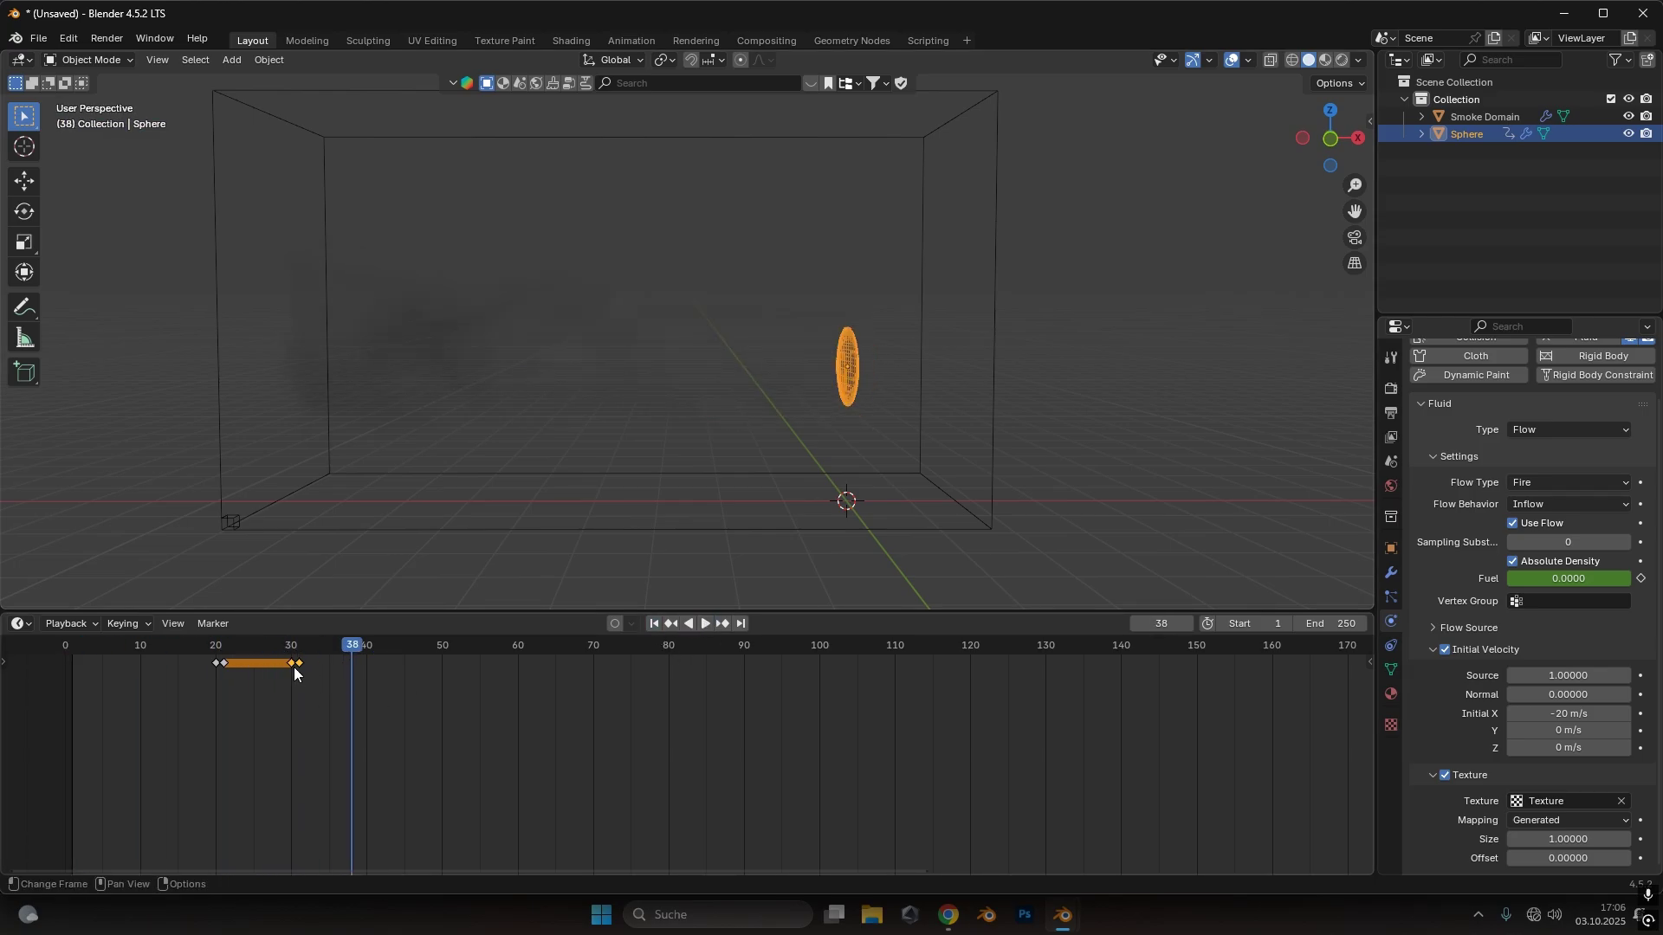
# Move the last two Fuel keyframes to frames 26 and 27 and play the simulation from the start
pyautogui.moveTo(294, 666); pyautogui.dragTo(263, 667)
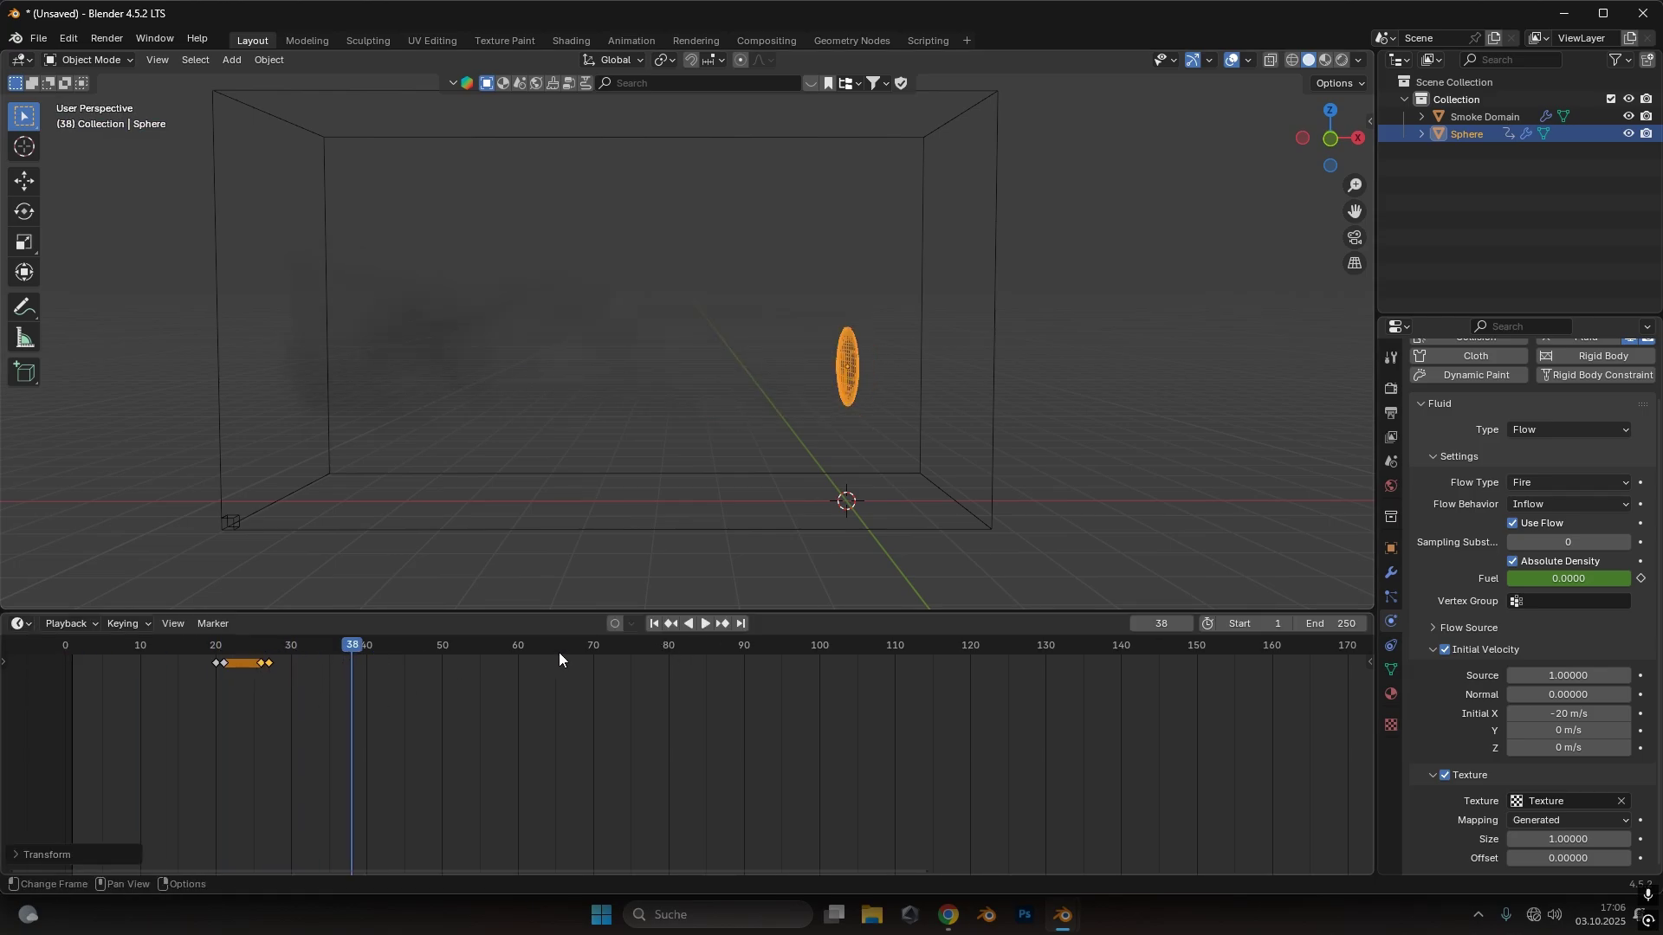
pyautogui.click(652, 623)
pyautogui.click(705, 624)
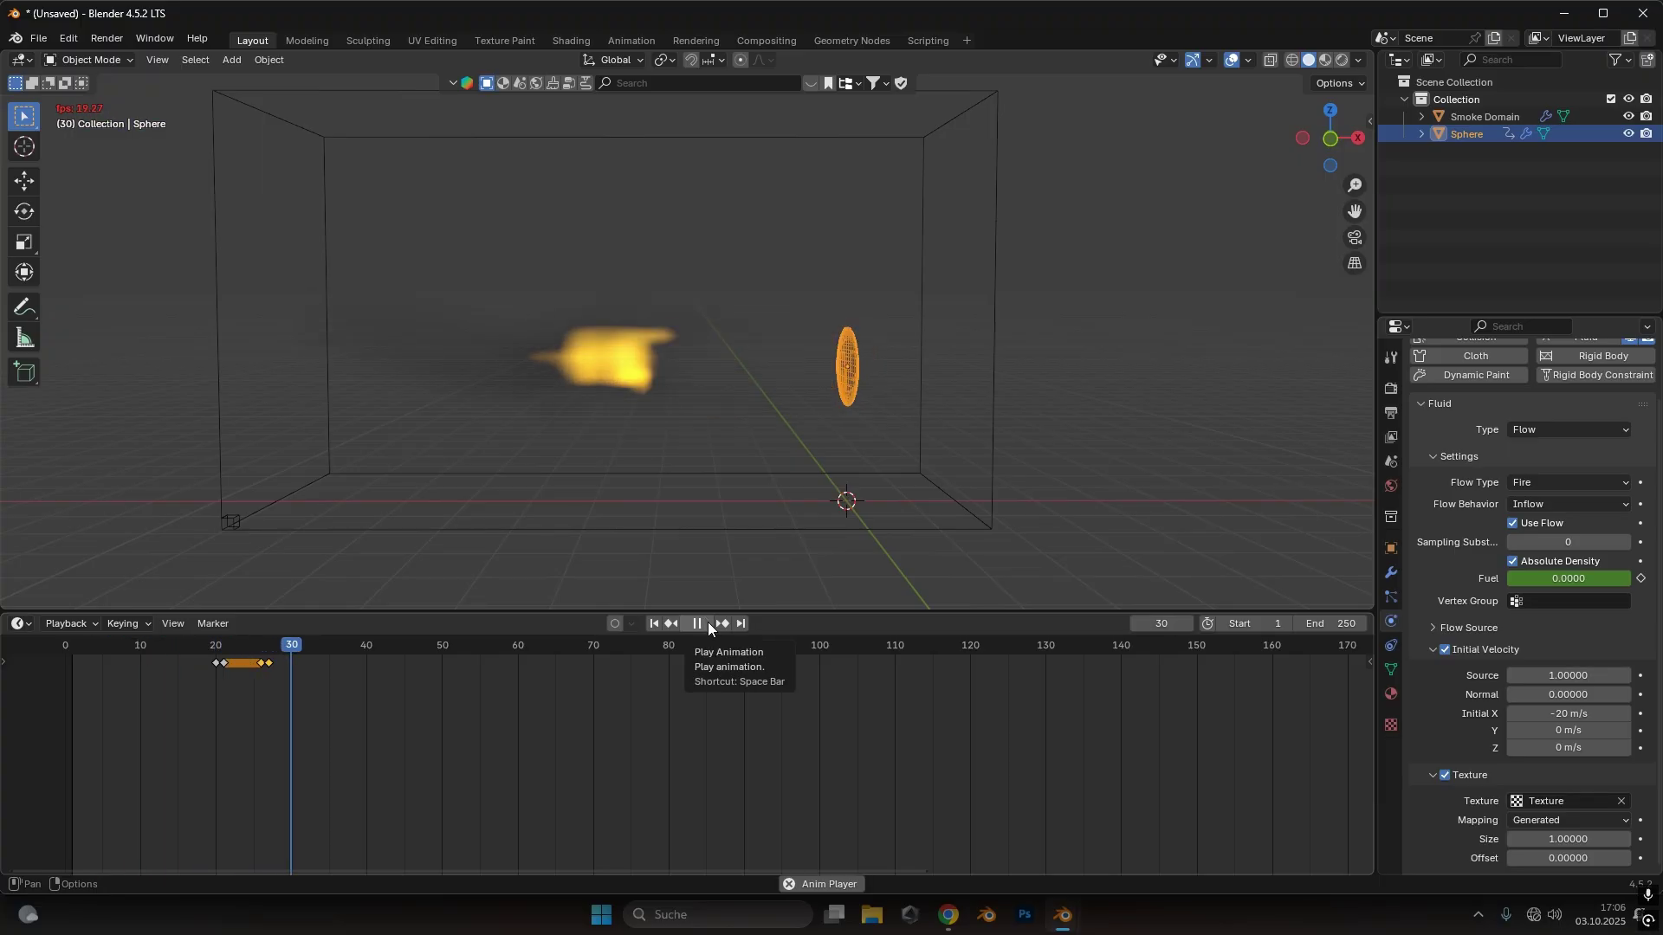
pyautogui.click(708, 624)
# Set the sphere's Initial X velocity to -30 m/s and play the simulation
pyautogui.moveTo(1569, 716); pyautogui.dragTo(1570, 714)
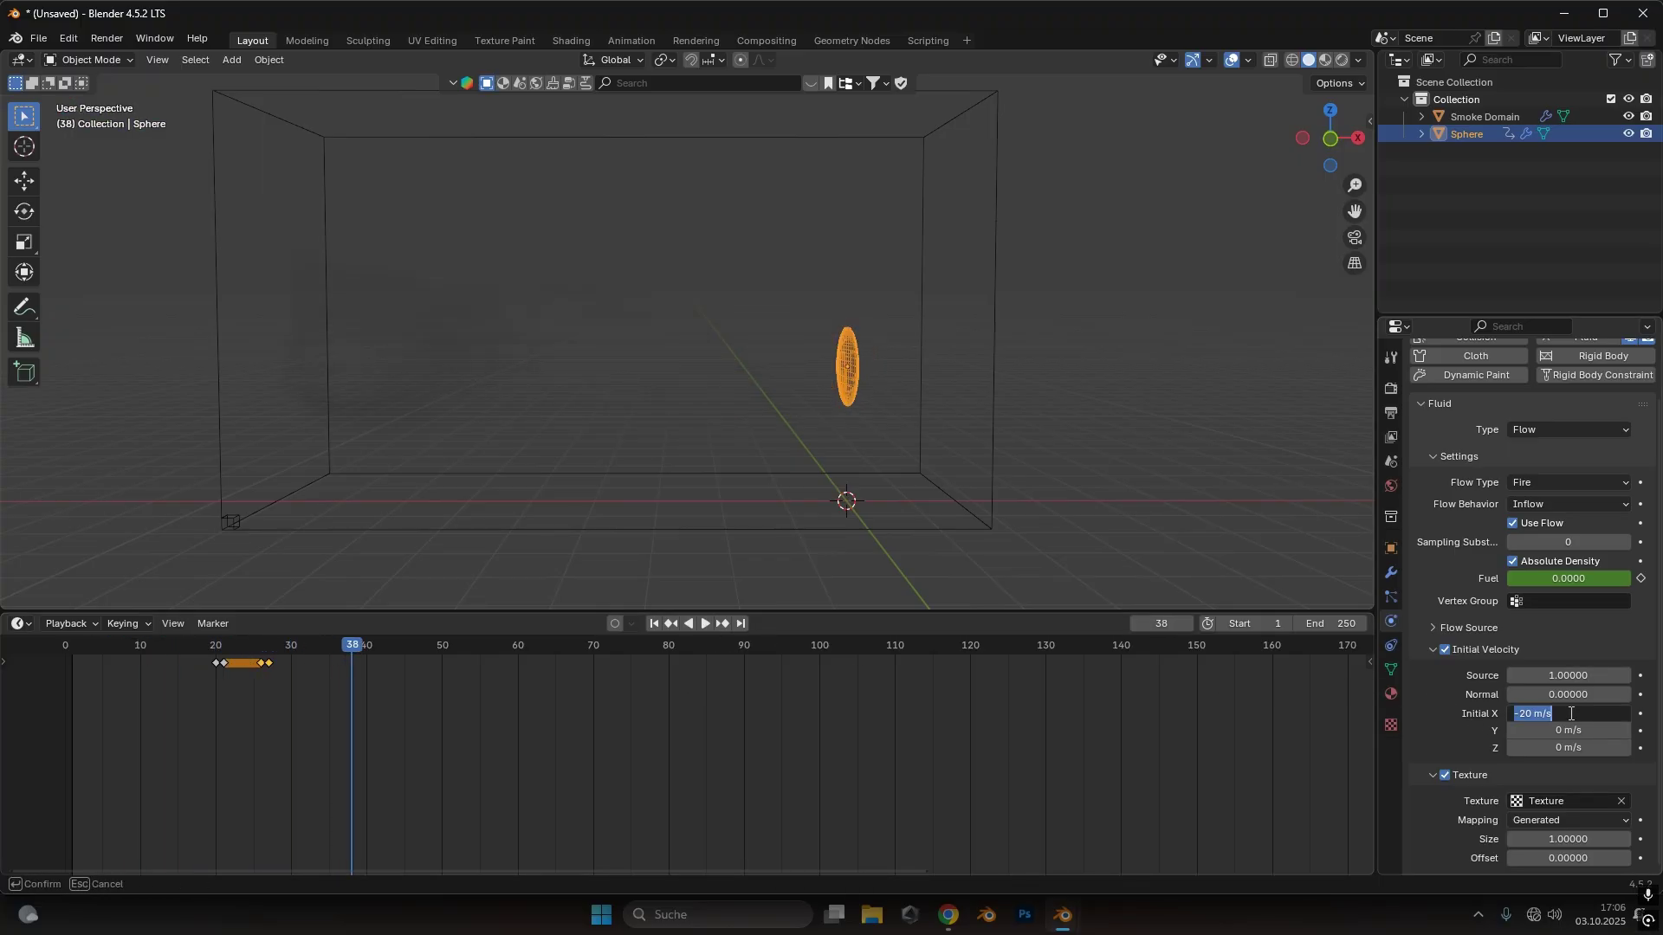
pyautogui.write('-30')
pyautogui.press('Return')
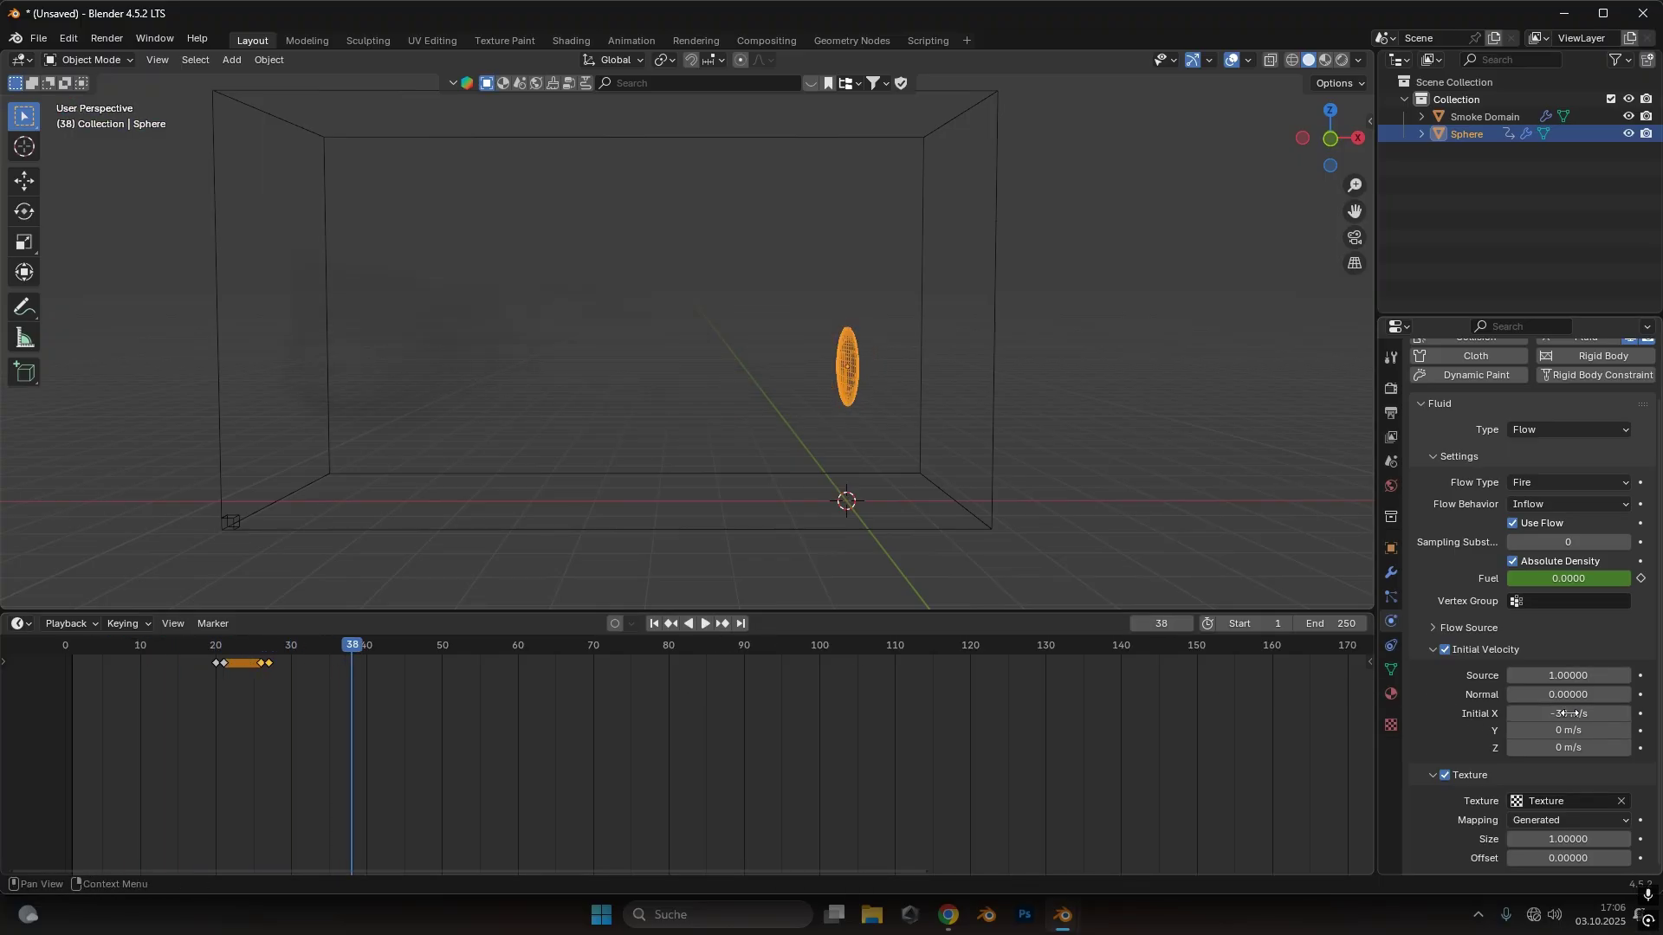
pyautogui.click(705, 623)
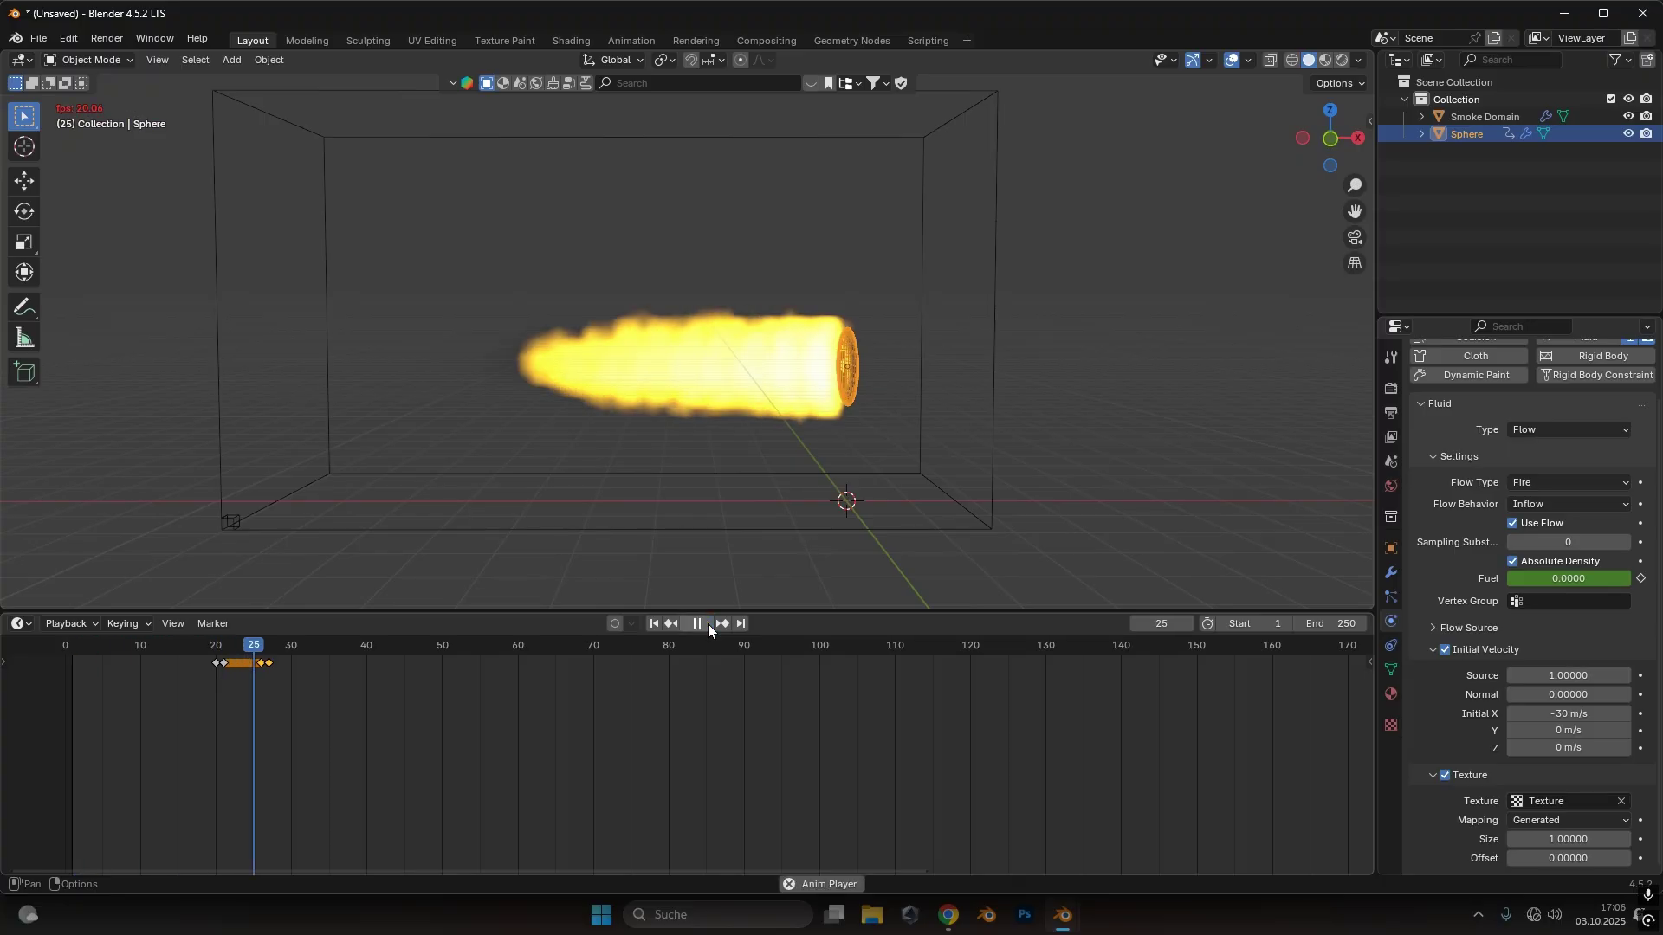
pyautogui.click(709, 623)
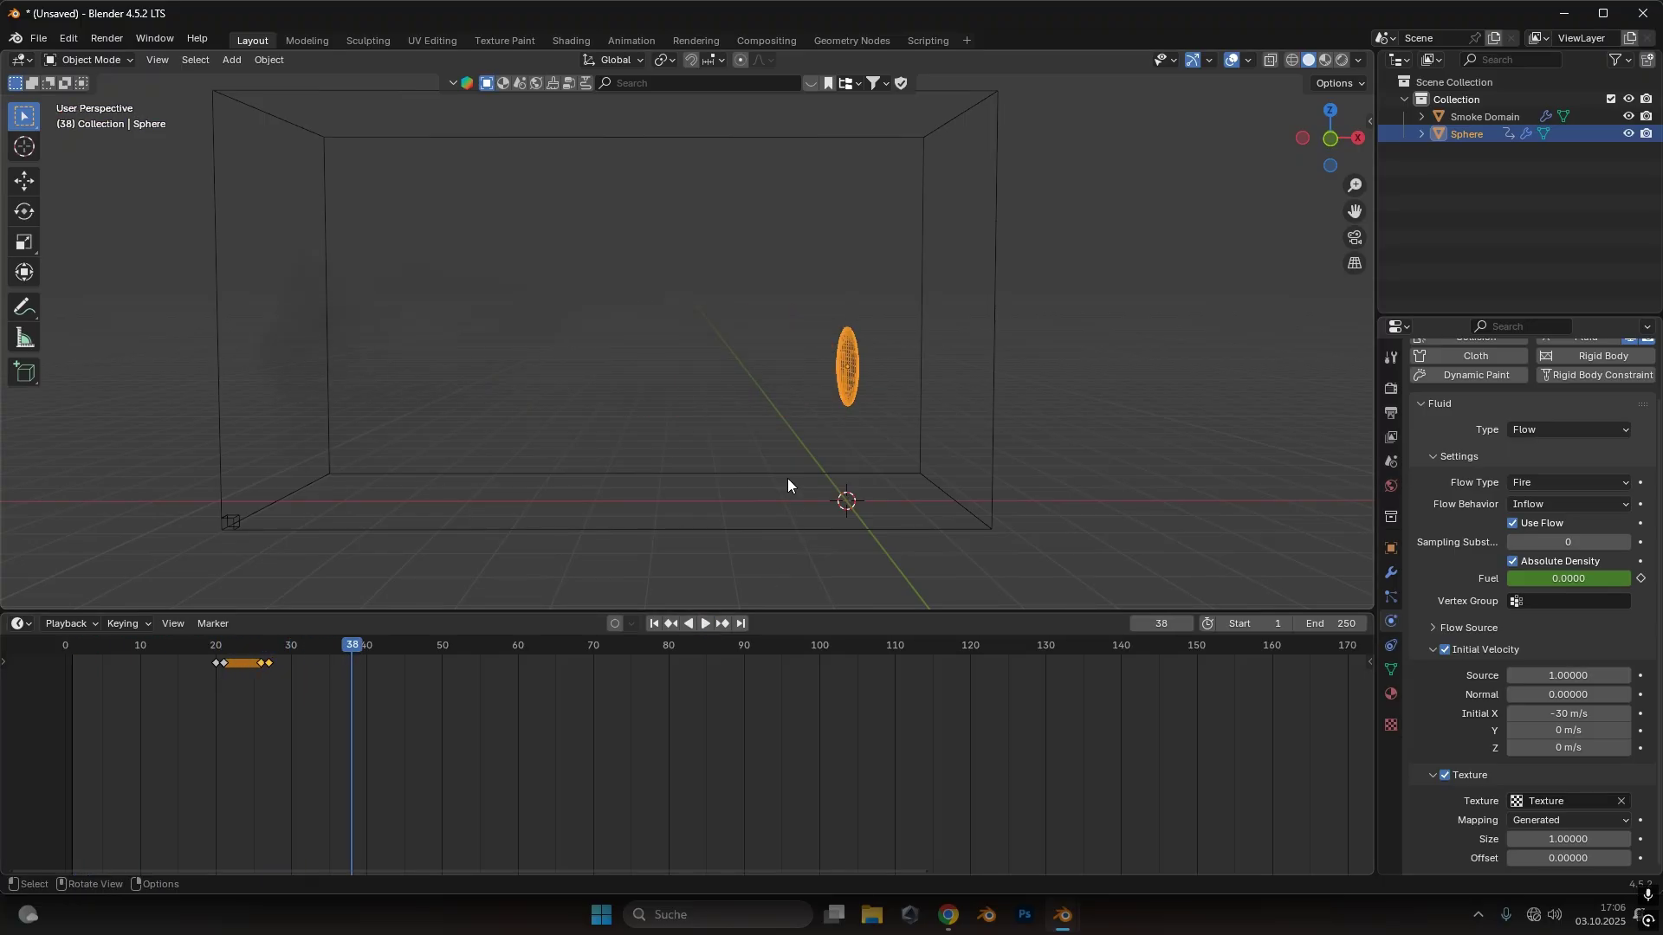
# Set the sphere's Initial X velocity to -25 m/s
pyautogui.click(1578, 711)
pyautogui.press('Return')
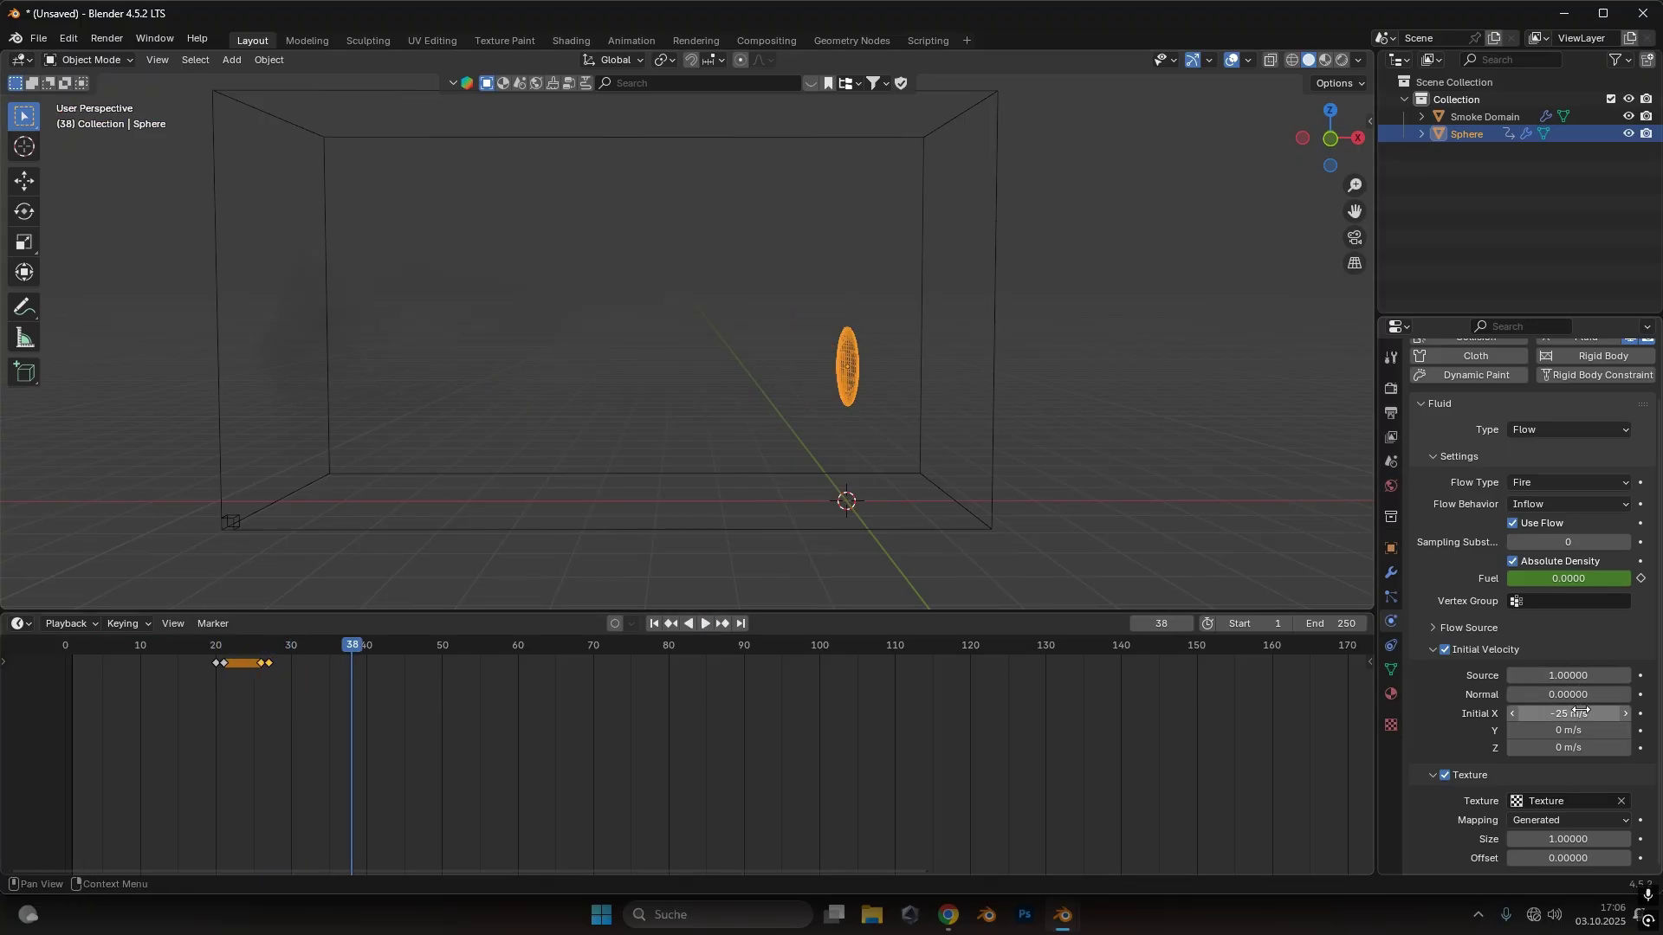
pyautogui.click(1392, 573)
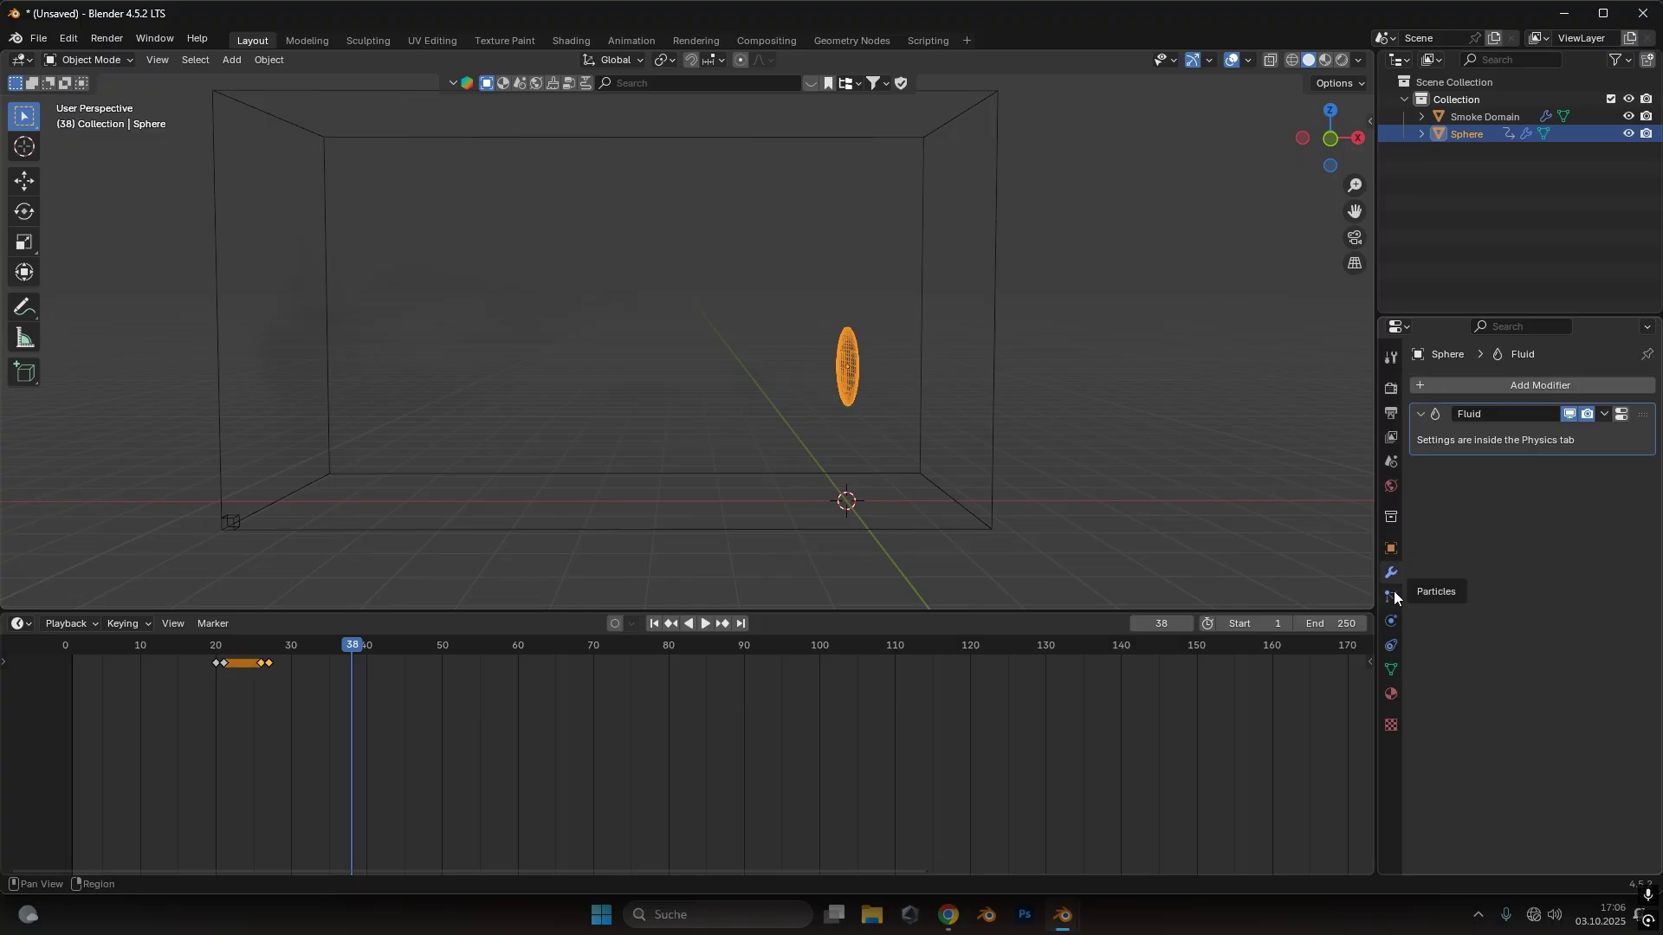
pyautogui.click(1393, 595)
pyautogui.click(988, 515)
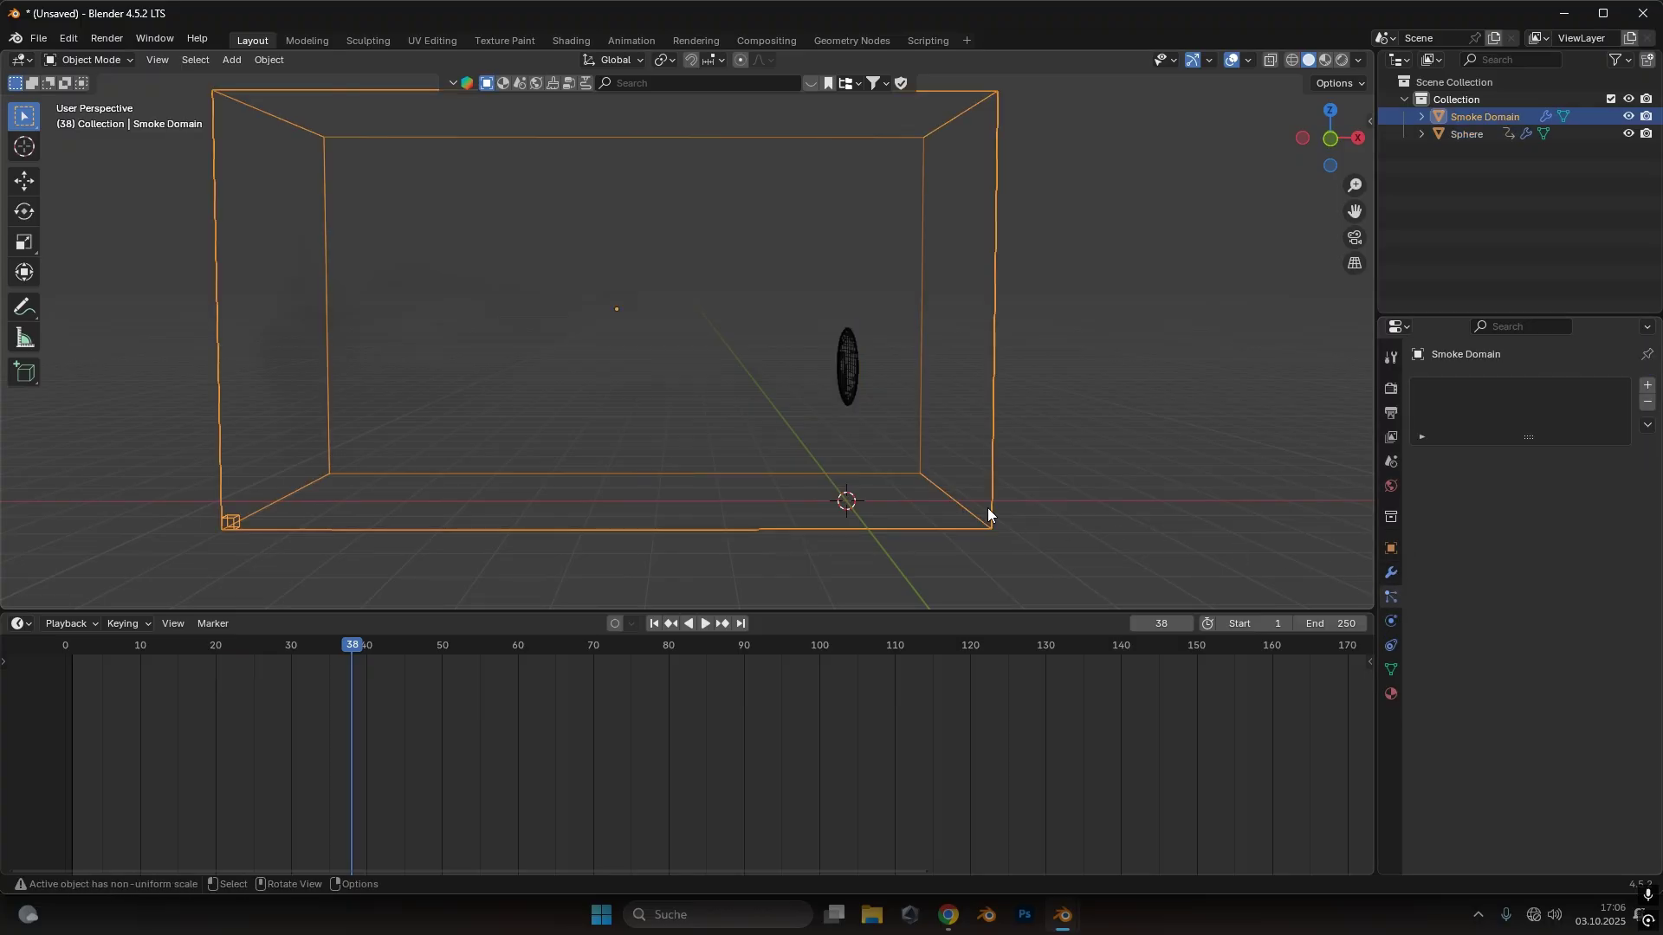
pyautogui.click(844, 368)
pyautogui.moveTo(215, 647); pyautogui.dragTo(263, 657)
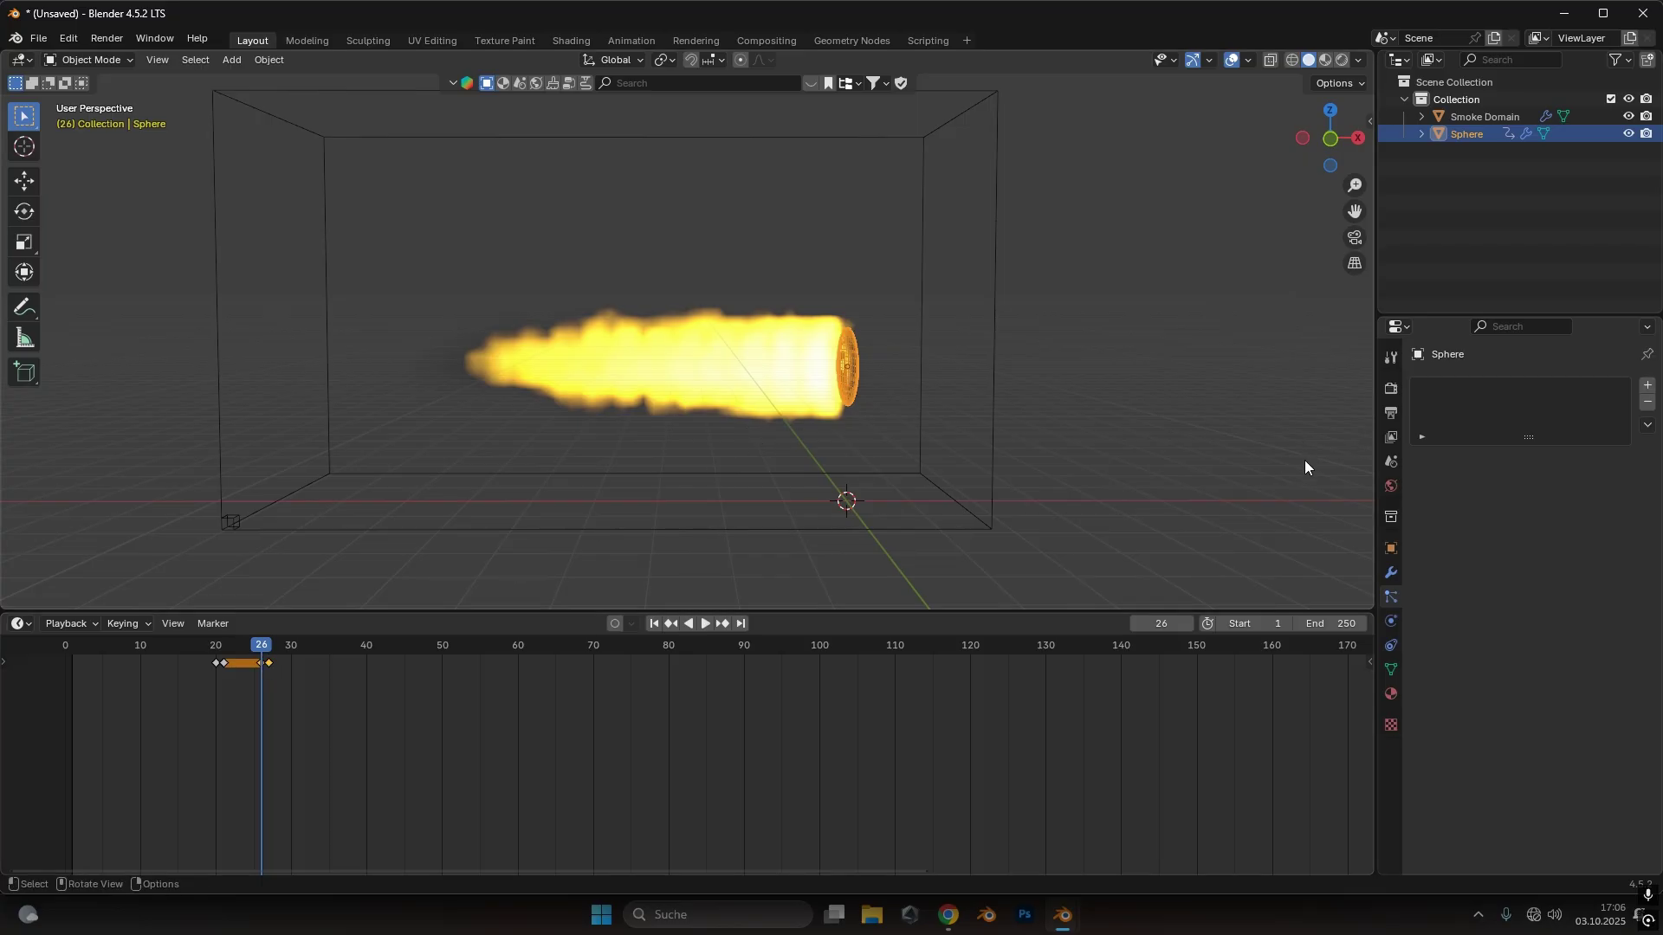
pyautogui.click(1390, 622)
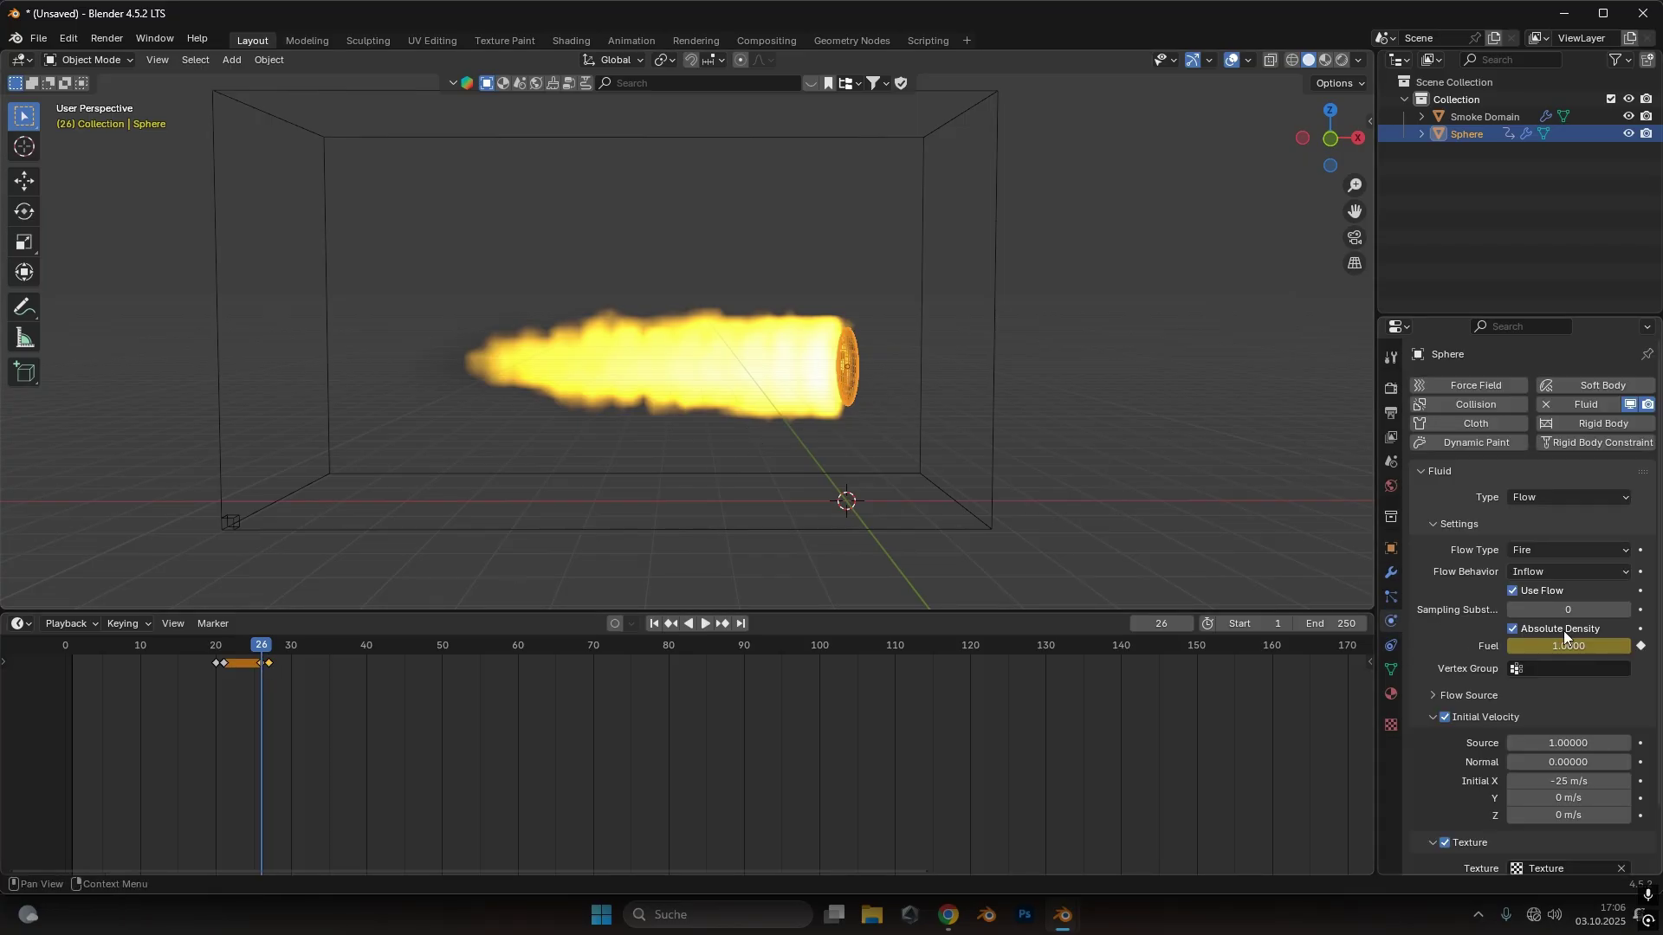
# Copy the sphere's four Fuel keyframes and paste them starting at frame 40 for a second burst
pyautogui.moveTo(261, 665); pyautogui.dragTo(180, 658)
pyautogui.hotkey('ctrl', 'c')
pyautogui.hotkey('ctrl', 'v')
# Play the simulation several times from the start to examine the two successive fire bursts
pyautogui.press('space')
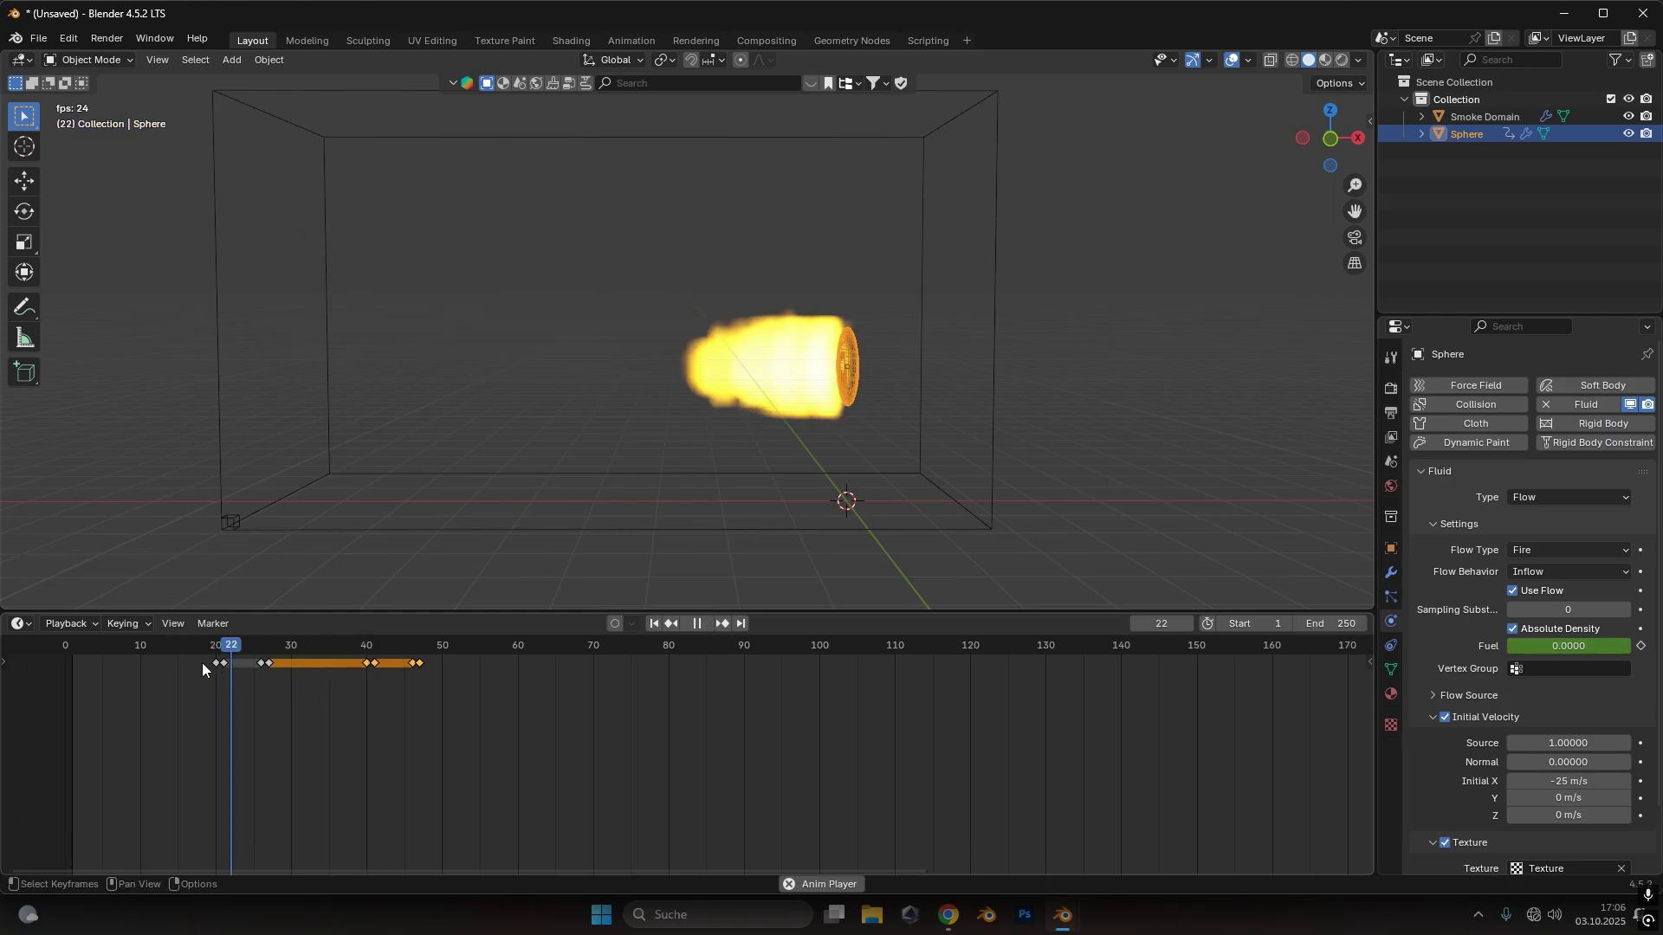
pyautogui.press('space')
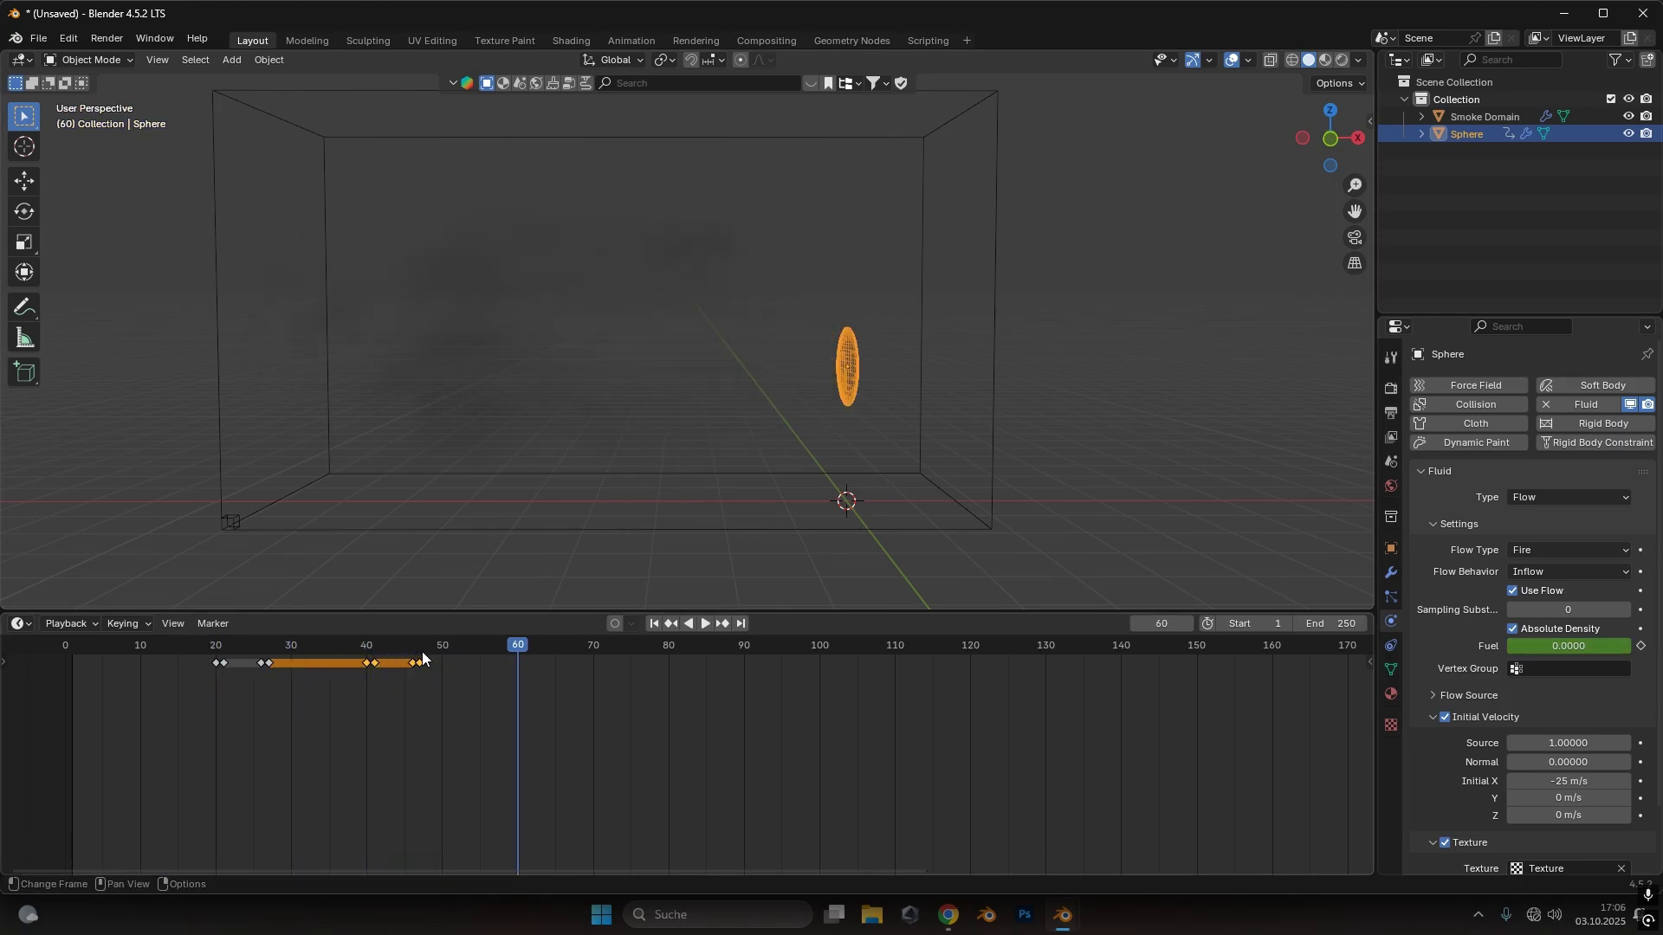
pyautogui.click(699, 623)
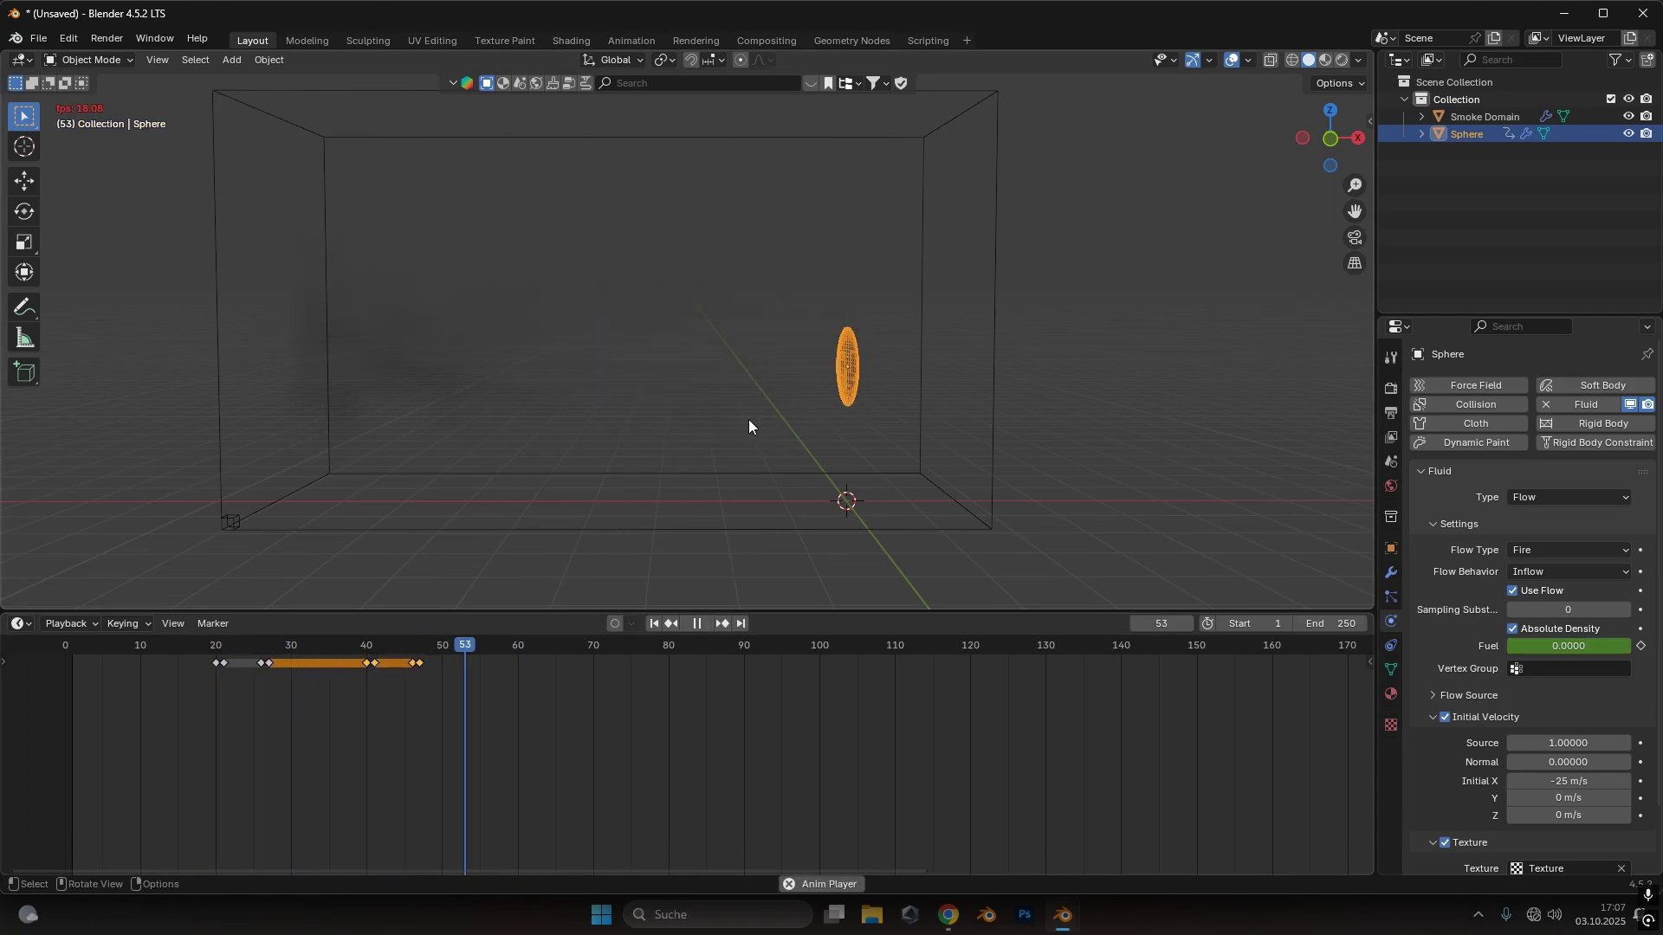
pyautogui.click(695, 624)
pyautogui.click(653, 623)
pyautogui.click(698, 623)
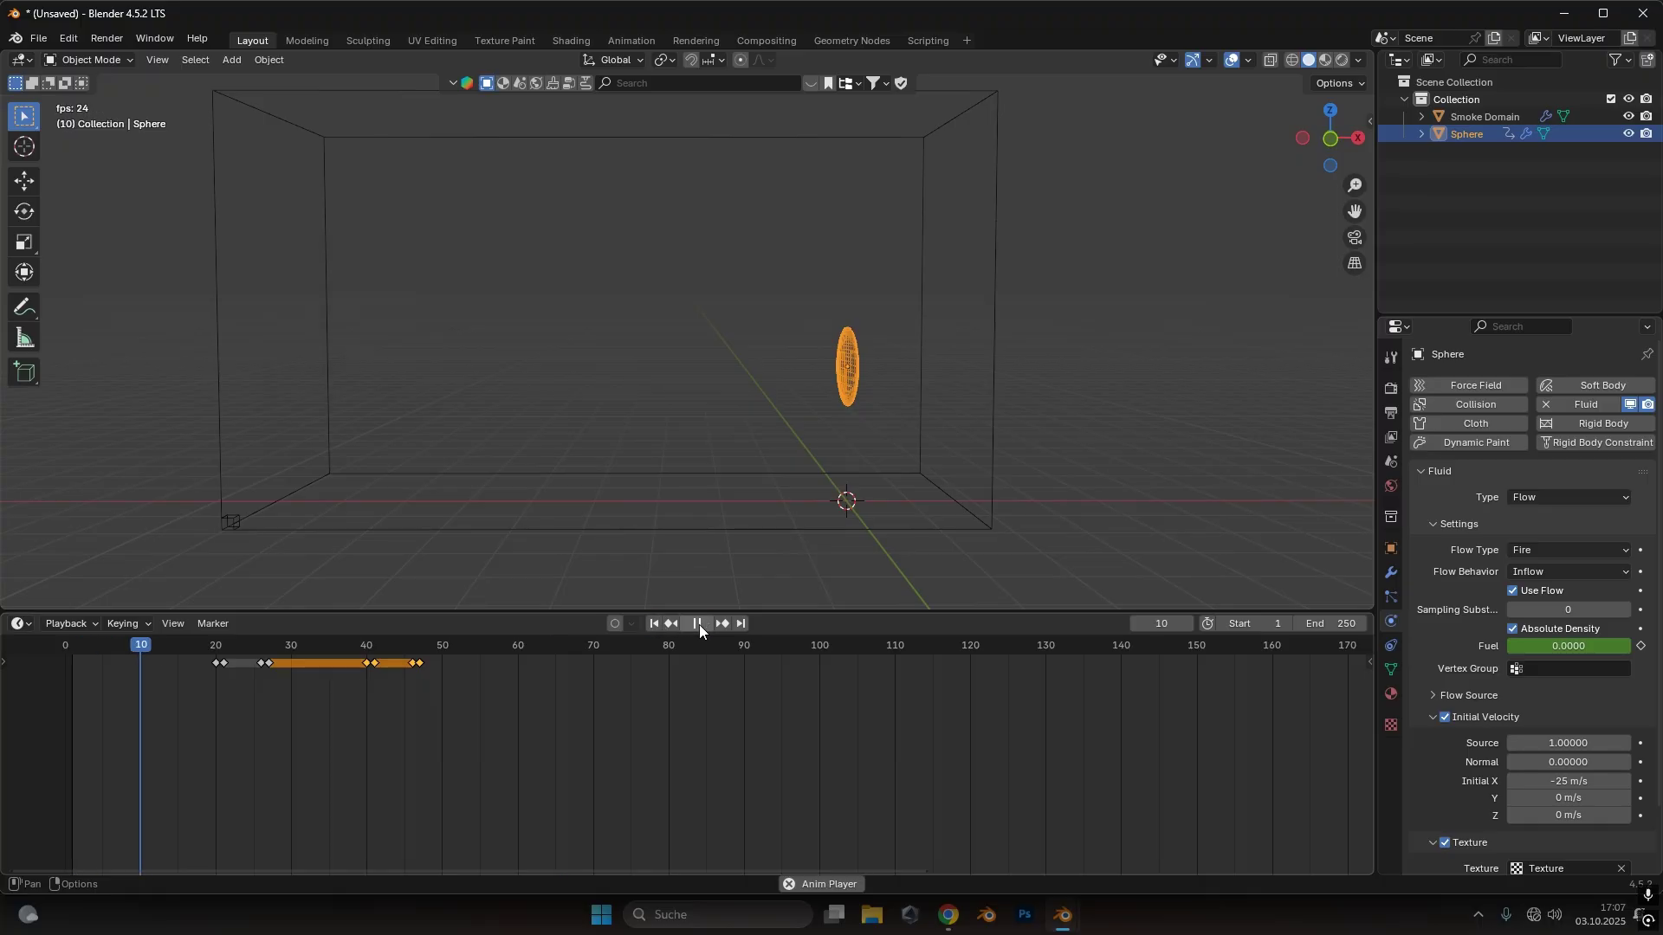
pyautogui.click(698, 624)
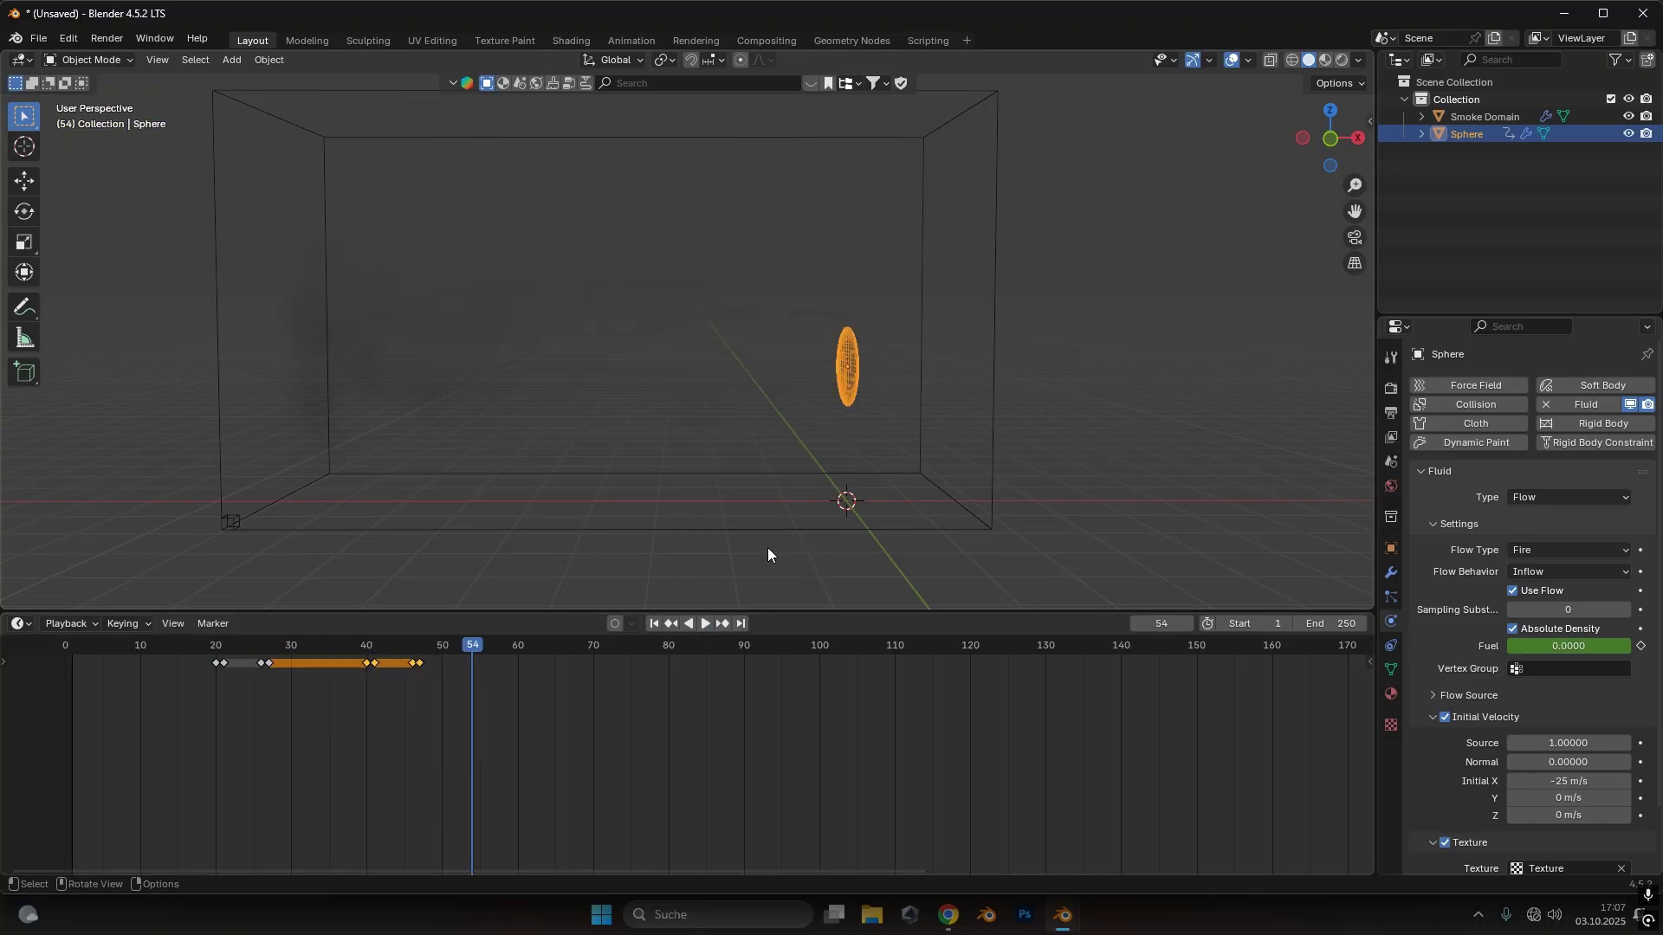
# Paste a copy of the Fuel keyframes at frame 60, move its last two to frames 80 and 81, and play the longer burst
pyautogui.moveTo(438, 699)
pyautogui.mouseDown()
pyautogui.moveTo(368, 663)
pyautogui.moveTo(447, 688)
pyautogui.mouseUp()
pyautogui.hotkey('ctrl', 'c')
pyautogui.click(517, 648)
pyautogui.hotkey('ctrl', 'v')
pyautogui.moveTo(583, 686); pyautogui.dragTo(675, 663)
pyautogui.click(705, 624)
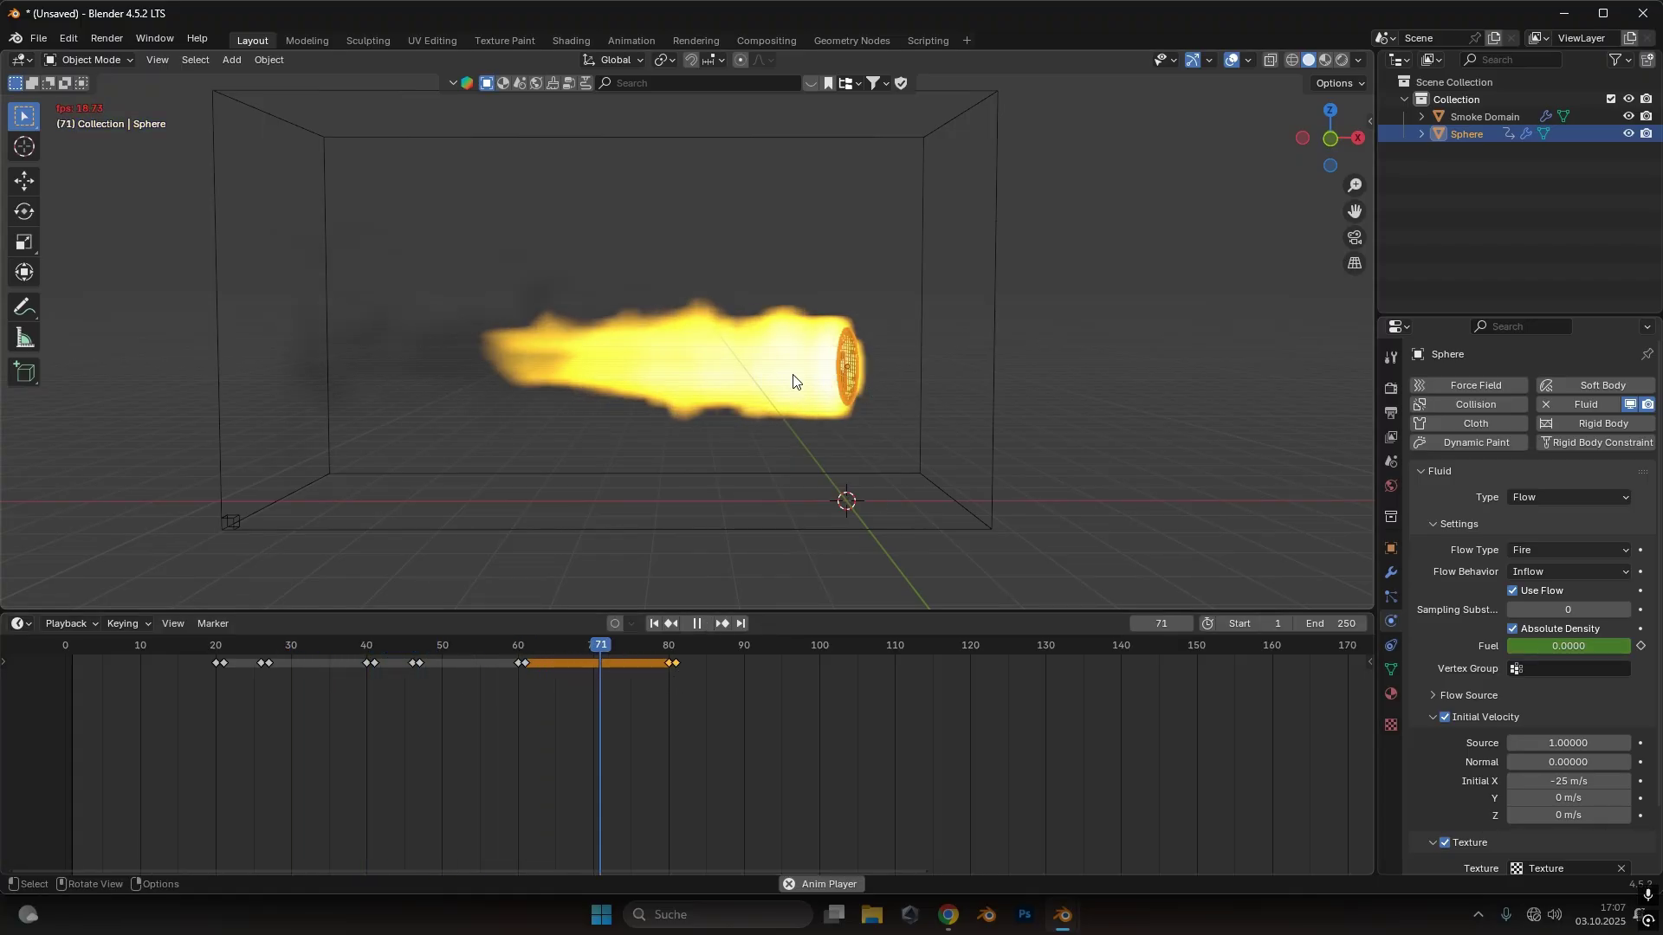
pyautogui.press('space')
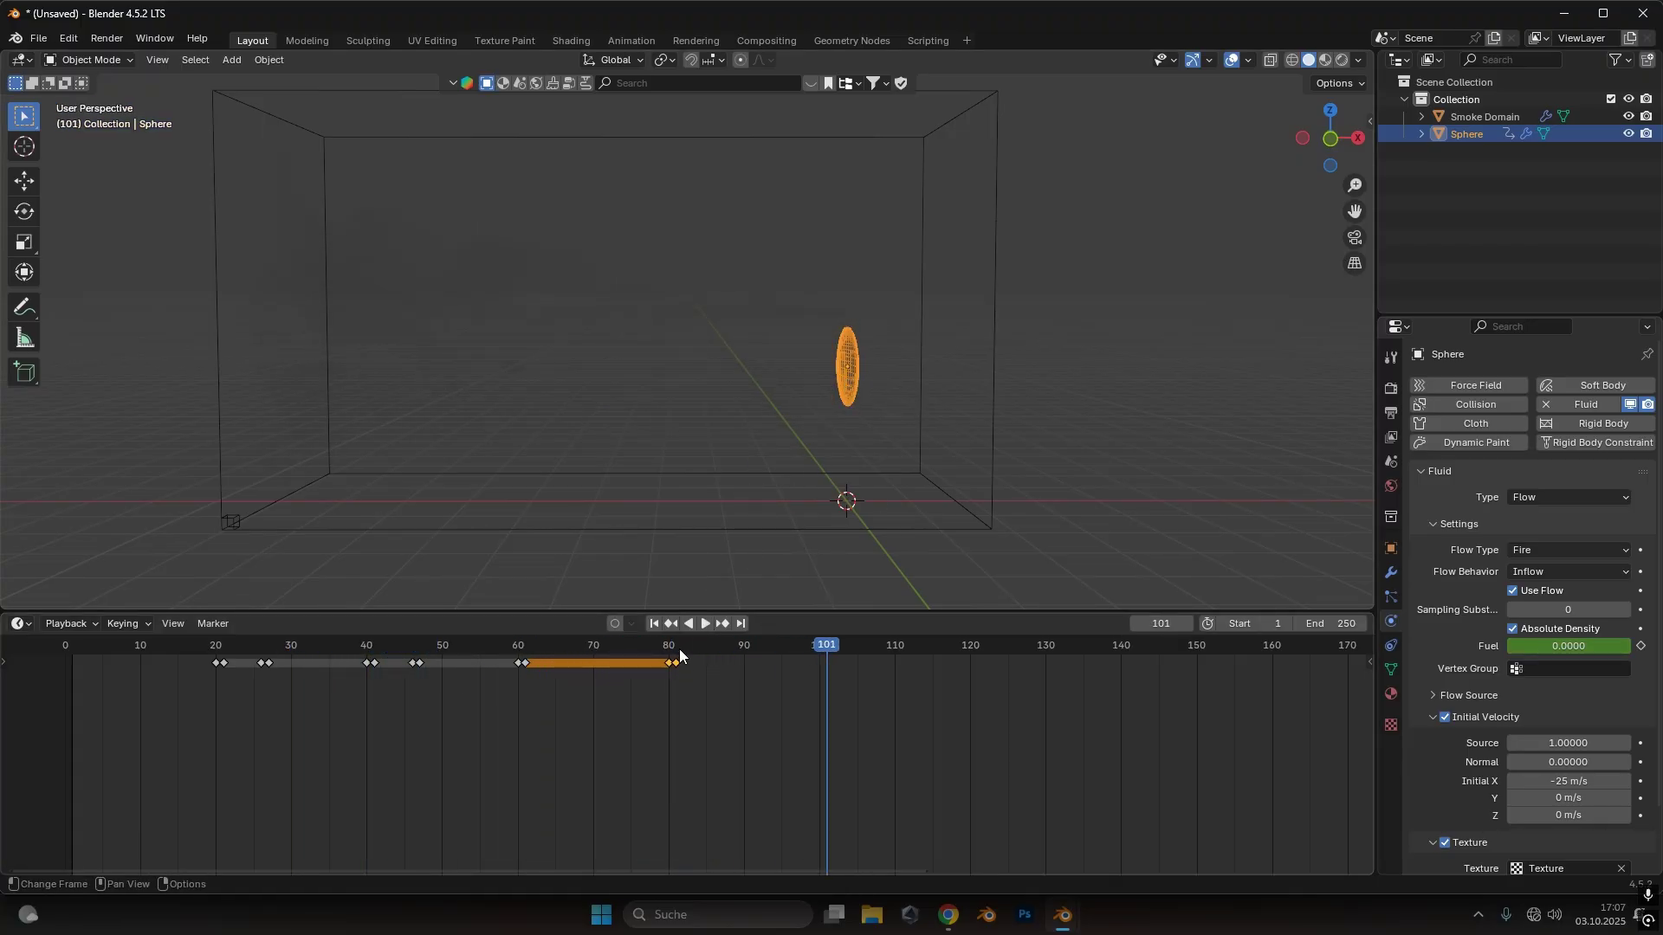
# At frame 61, set the sphere's Fuel to 0.5 and insert a keyframe on it
pyautogui.click(526, 645)
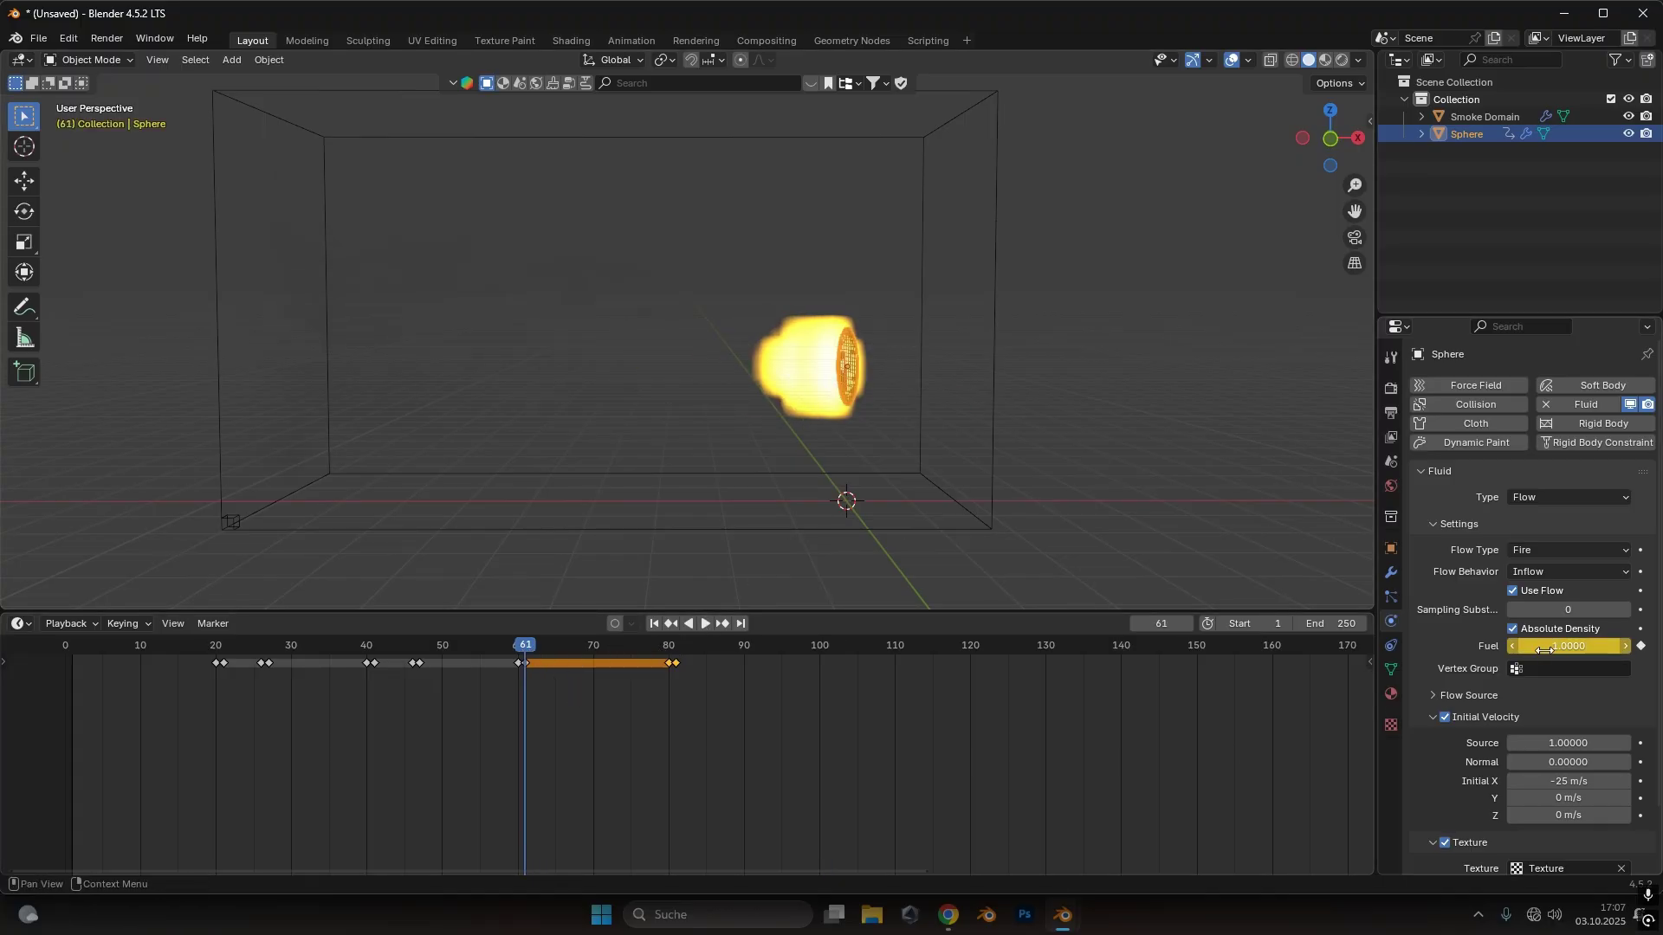
pyautogui.click(1586, 646)
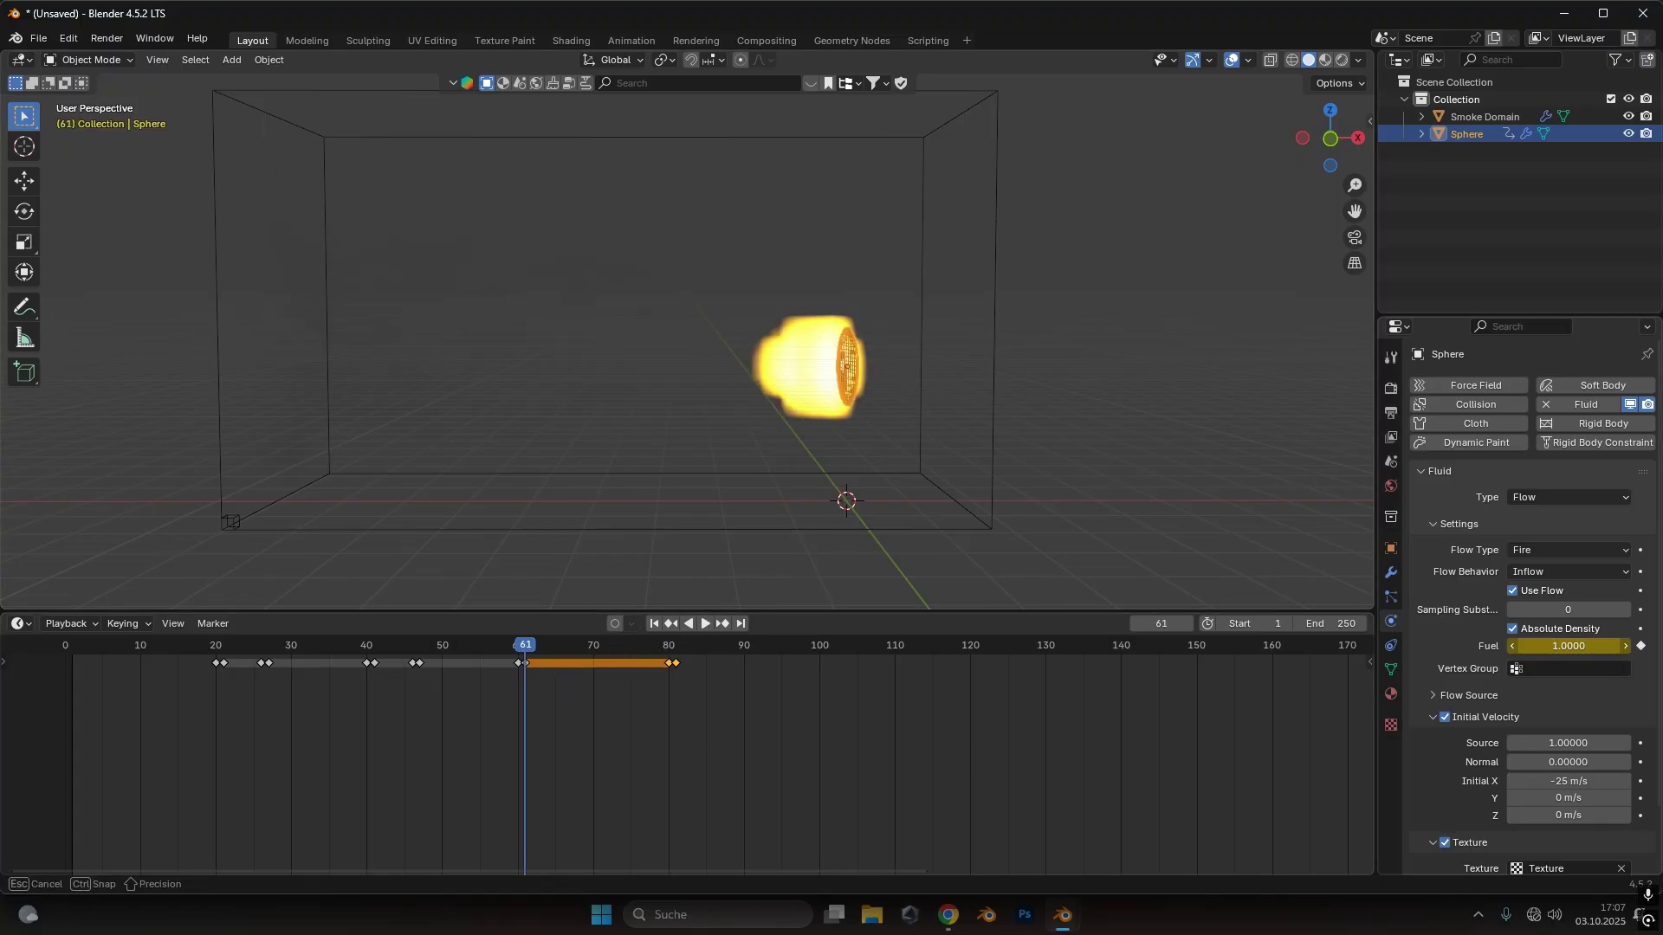
pyautogui.press('Return')
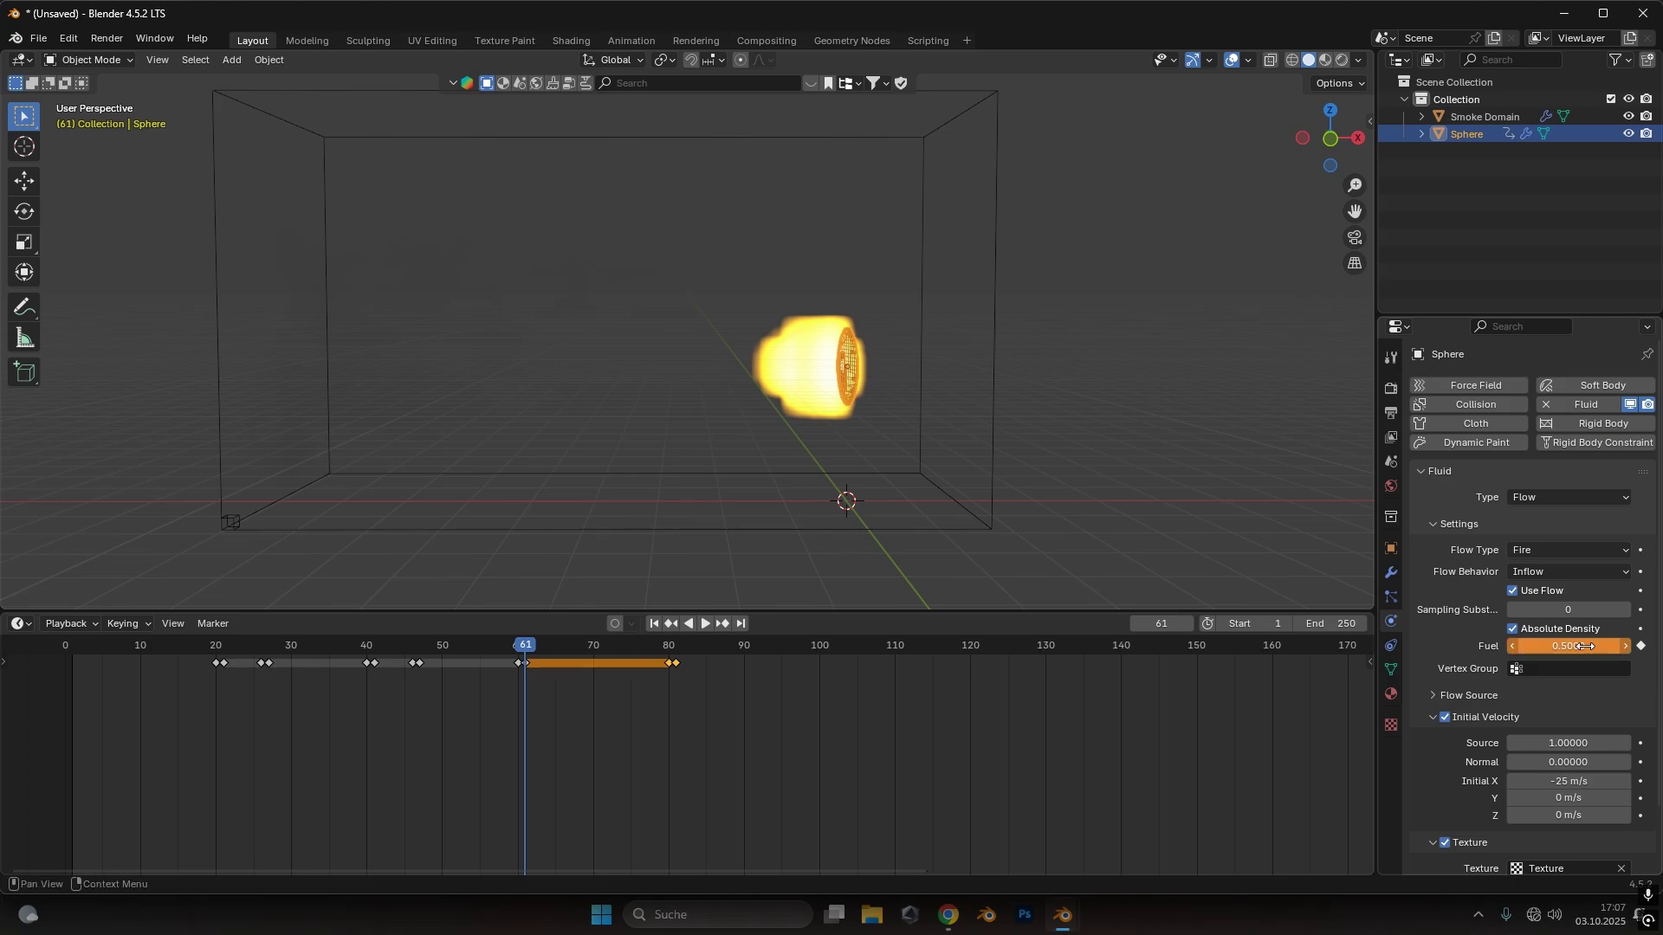
pyautogui.press('i')
# At frame 80, set the sphere's Fuel to 0.5 and insert a keyframe on it
pyautogui.click(665, 646)
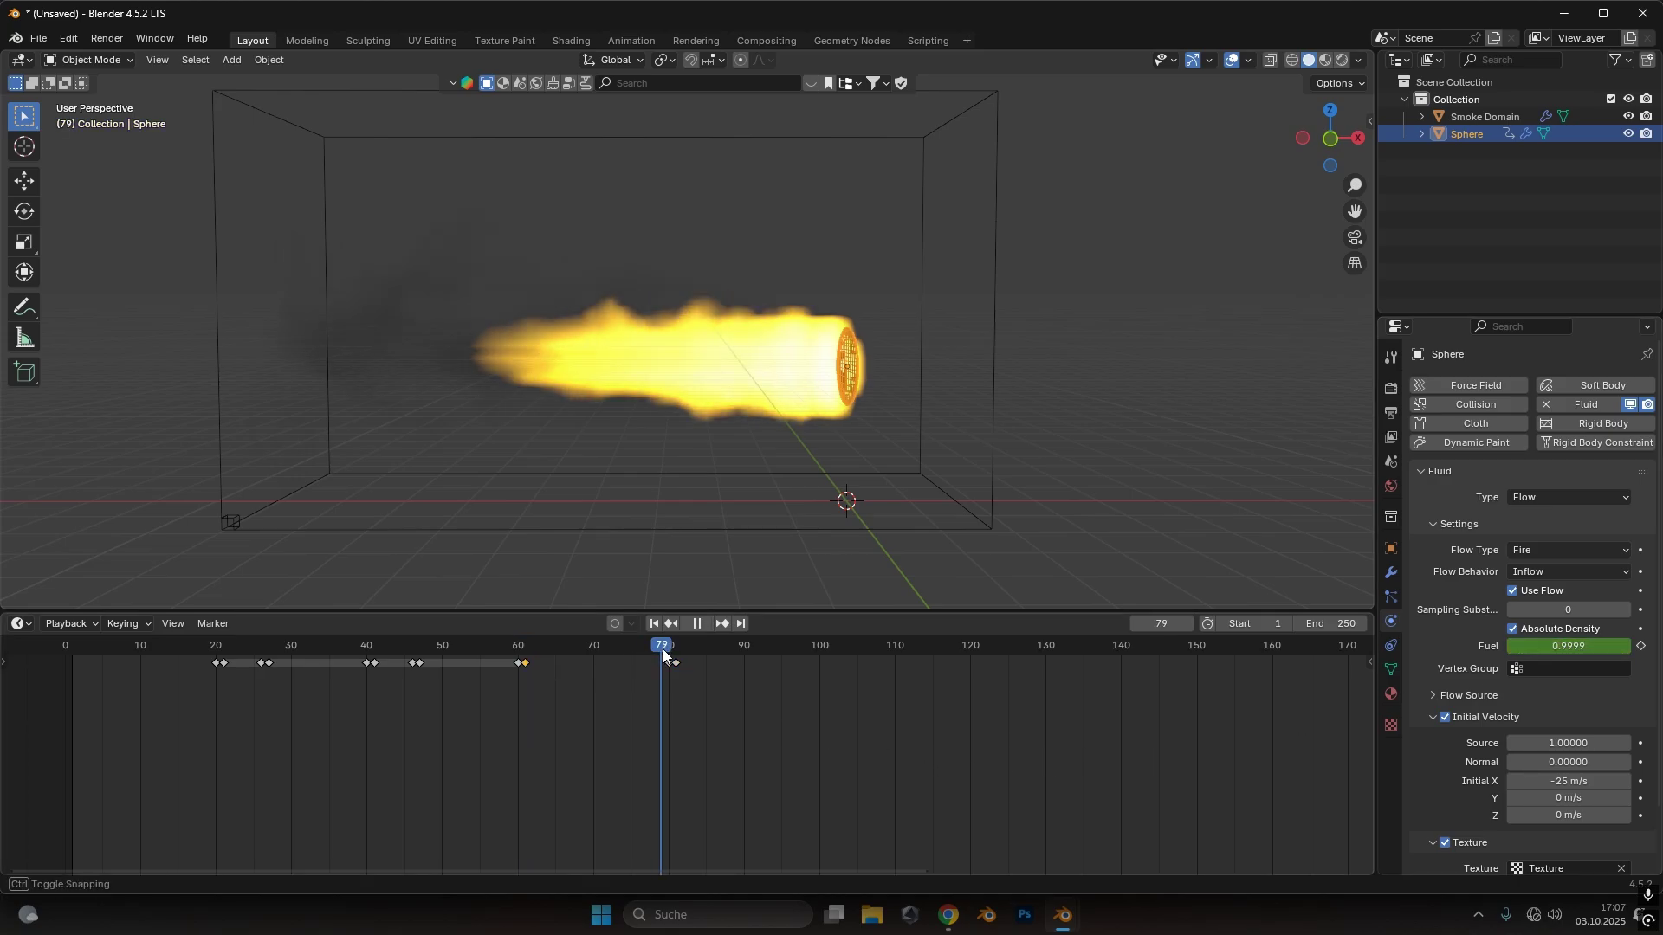
pyautogui.click(1545, 646)
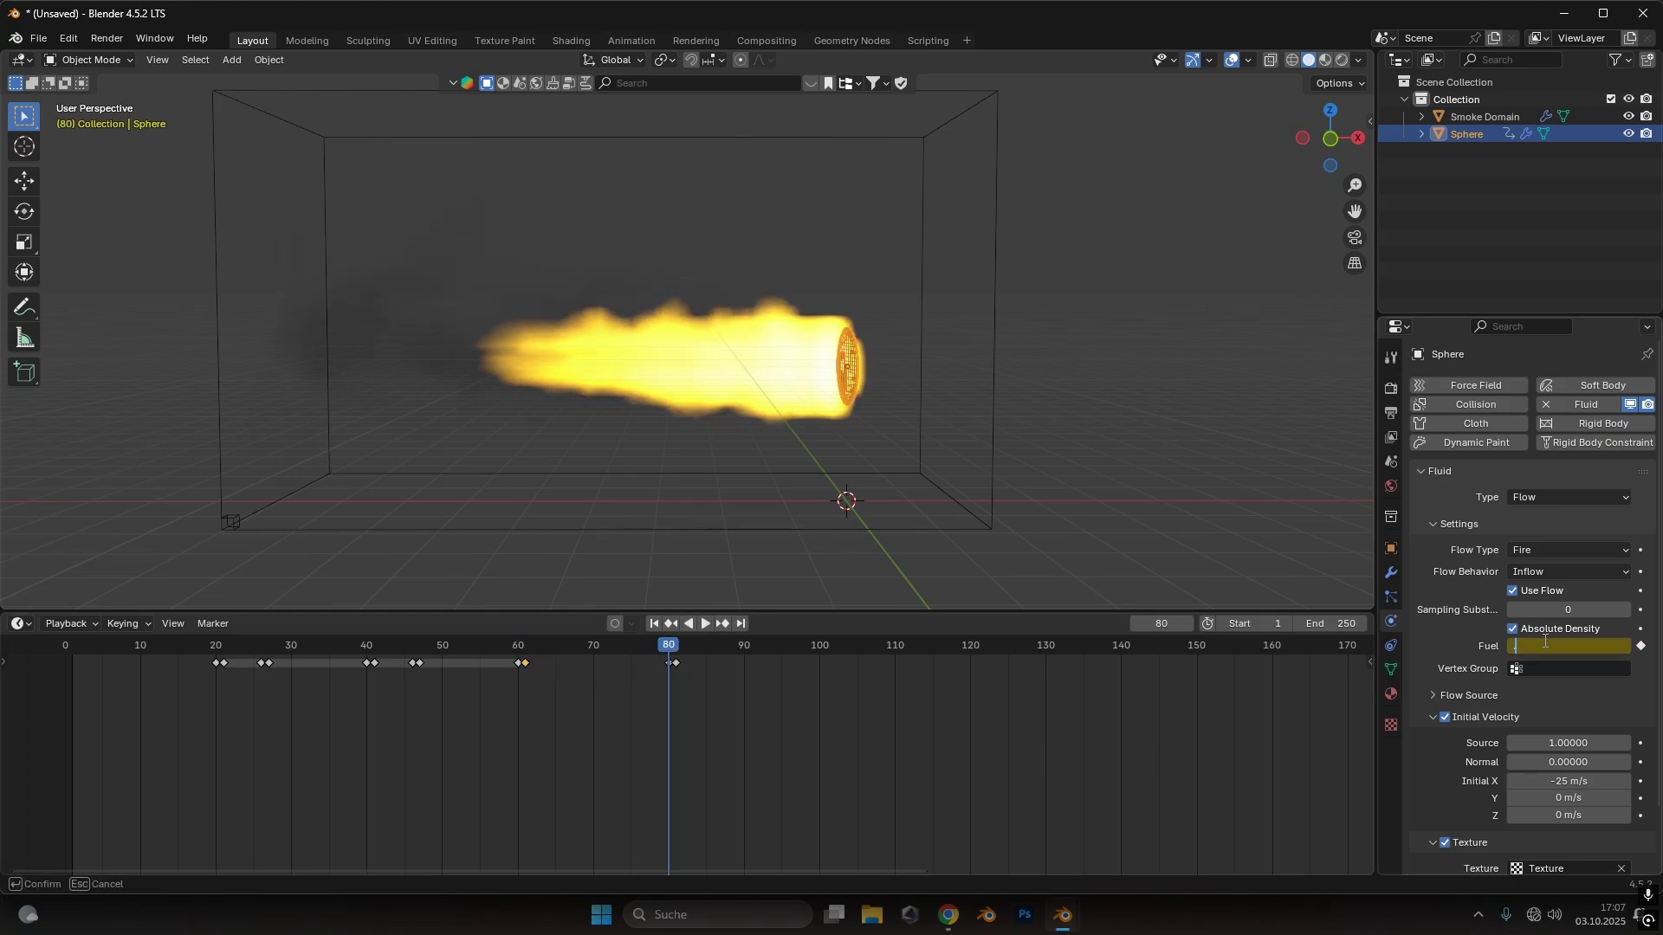
pyautogui.write('0.5')
pyautogui.press('Return')
pyautogui.press('i')
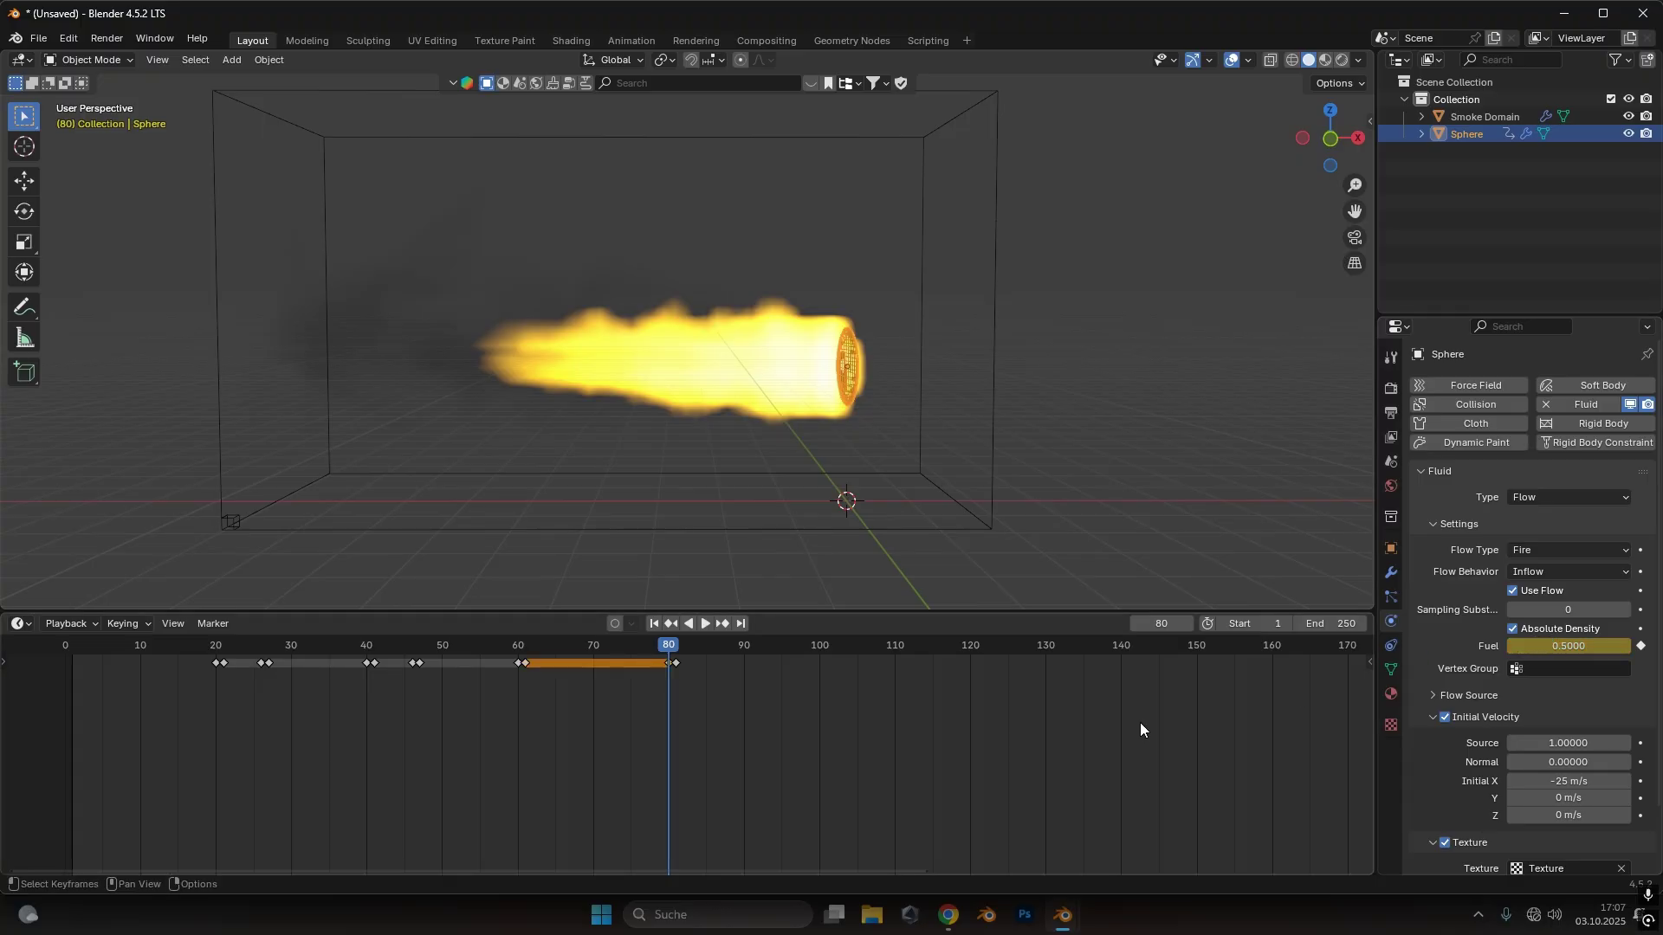
# Play the simulation from the start to examine all three fire bursts, stopping once the last one has burned out
pyautogui.click(654, 623)
pyautogui.click(705, 623)
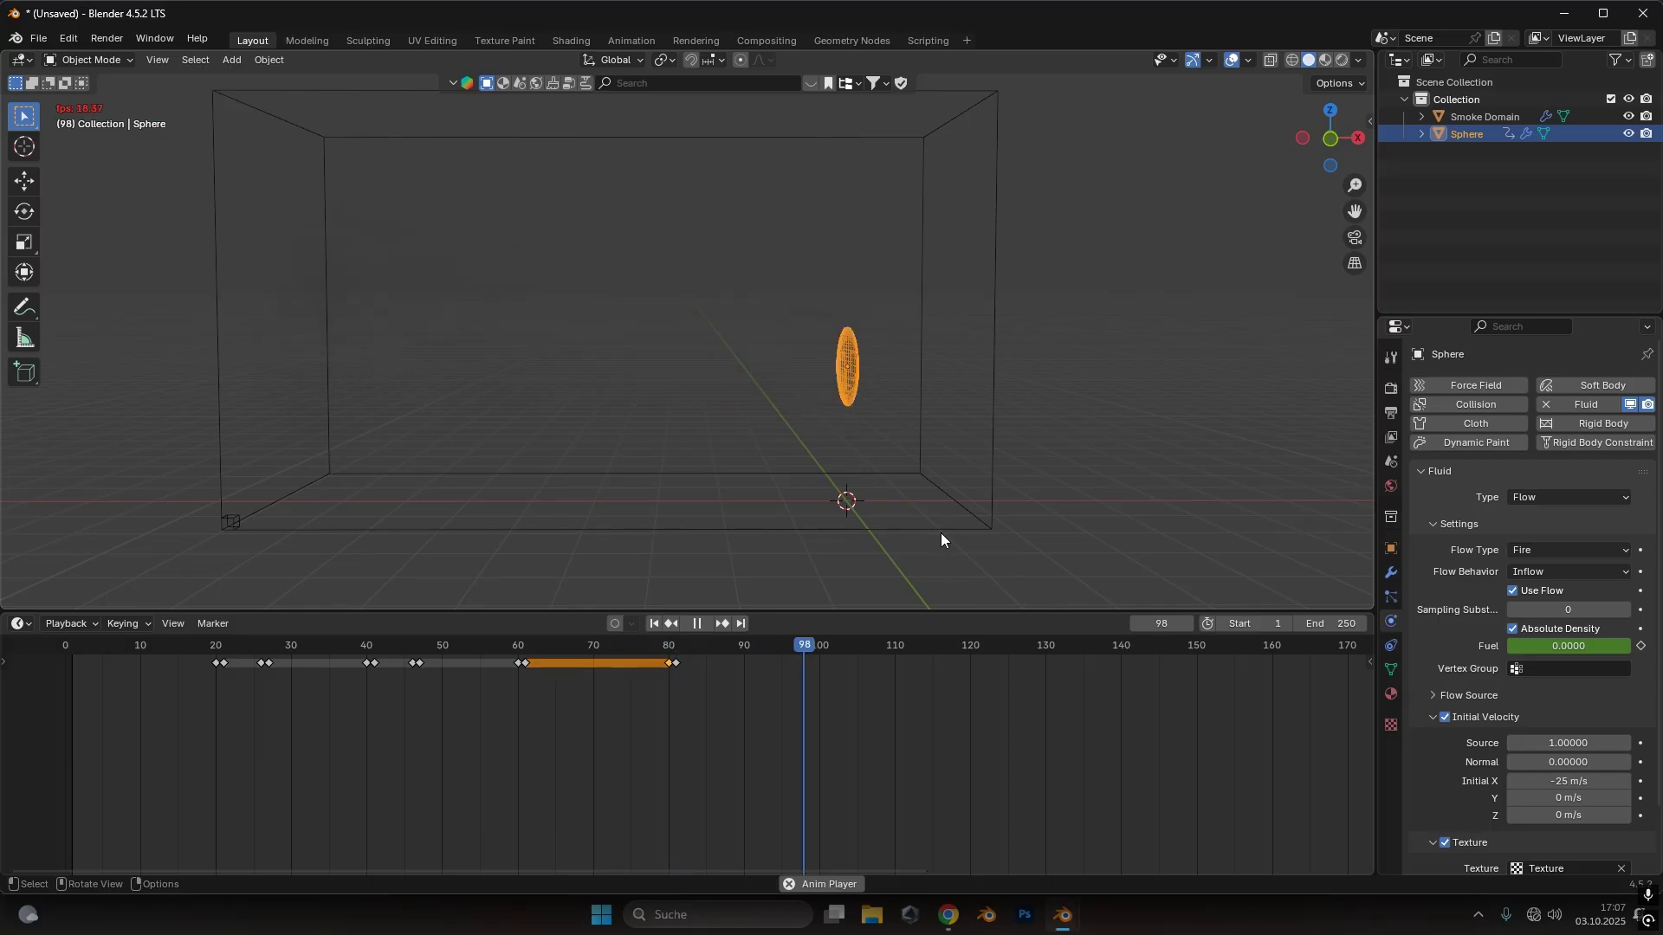
pyautogui.press('space')
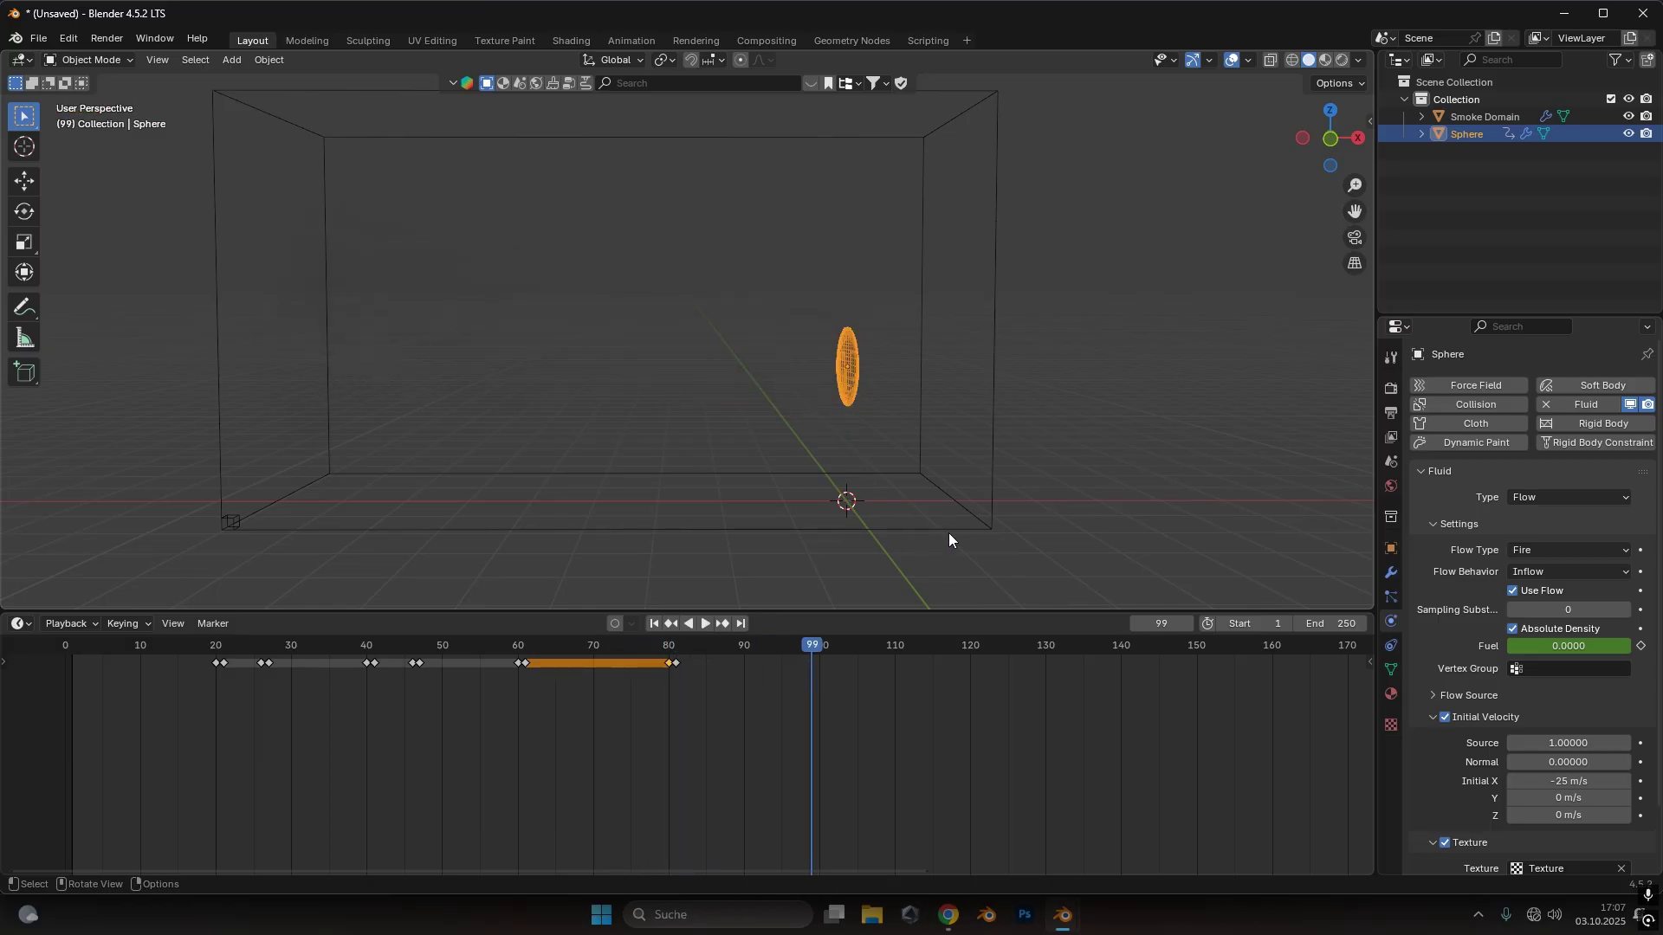
# Raise the Smoke Domain's Resolution Divisions to 128 and briefly play the simulation from the start
pyautogui.click(1008, 383)
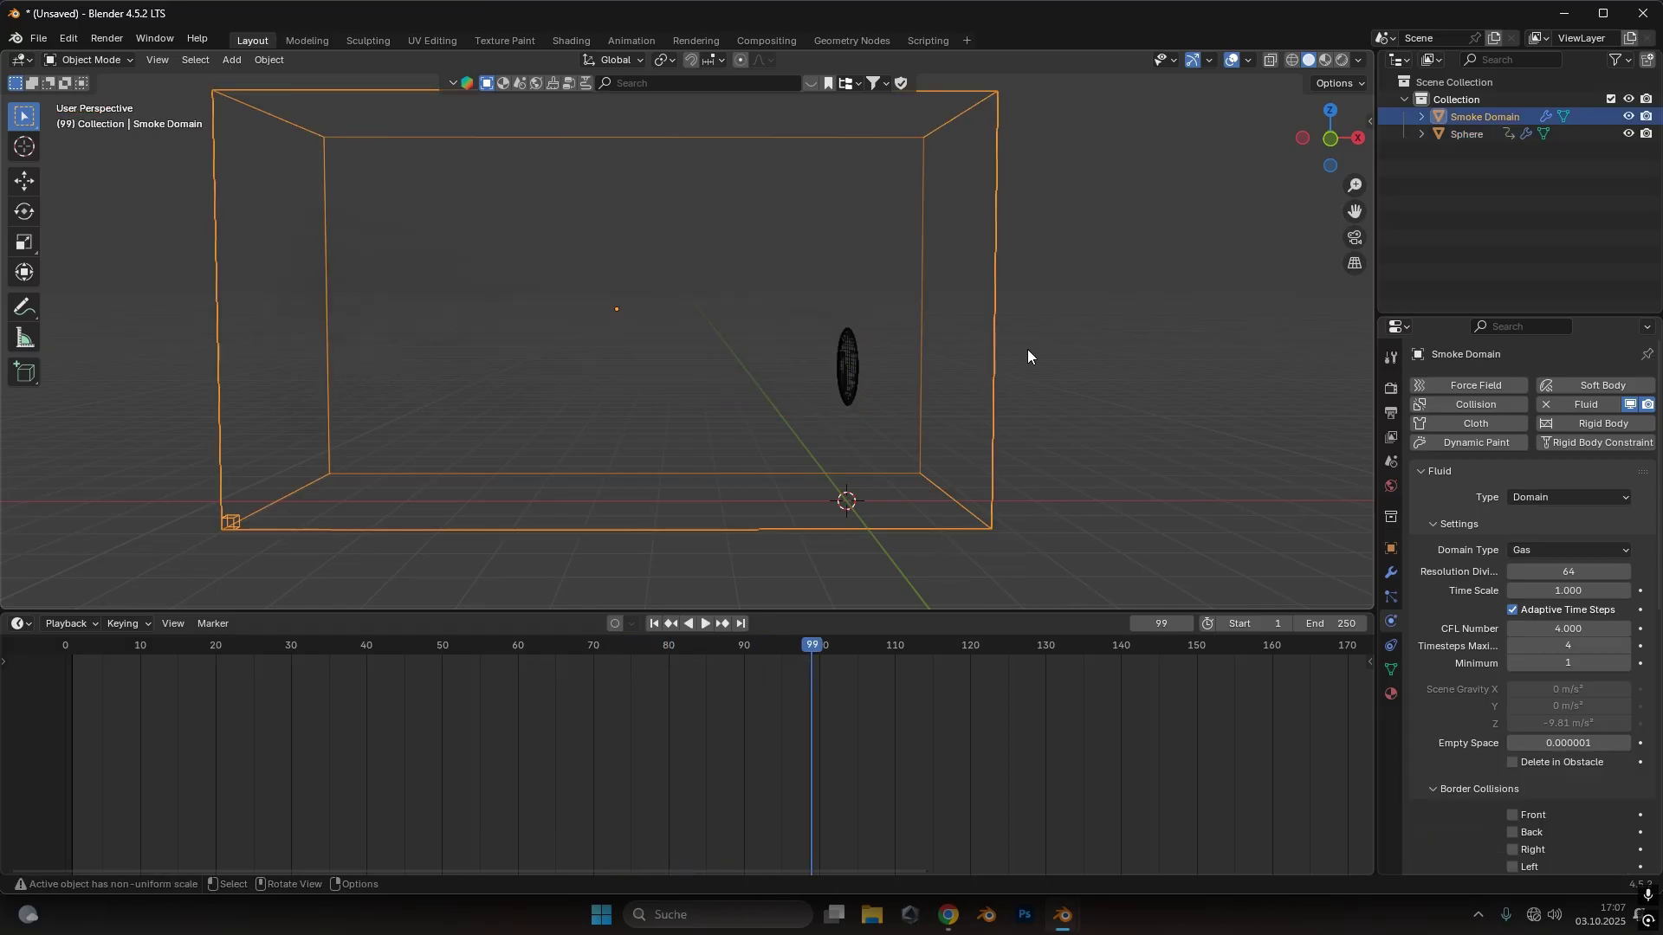
pyautogui.click(1545, 569)
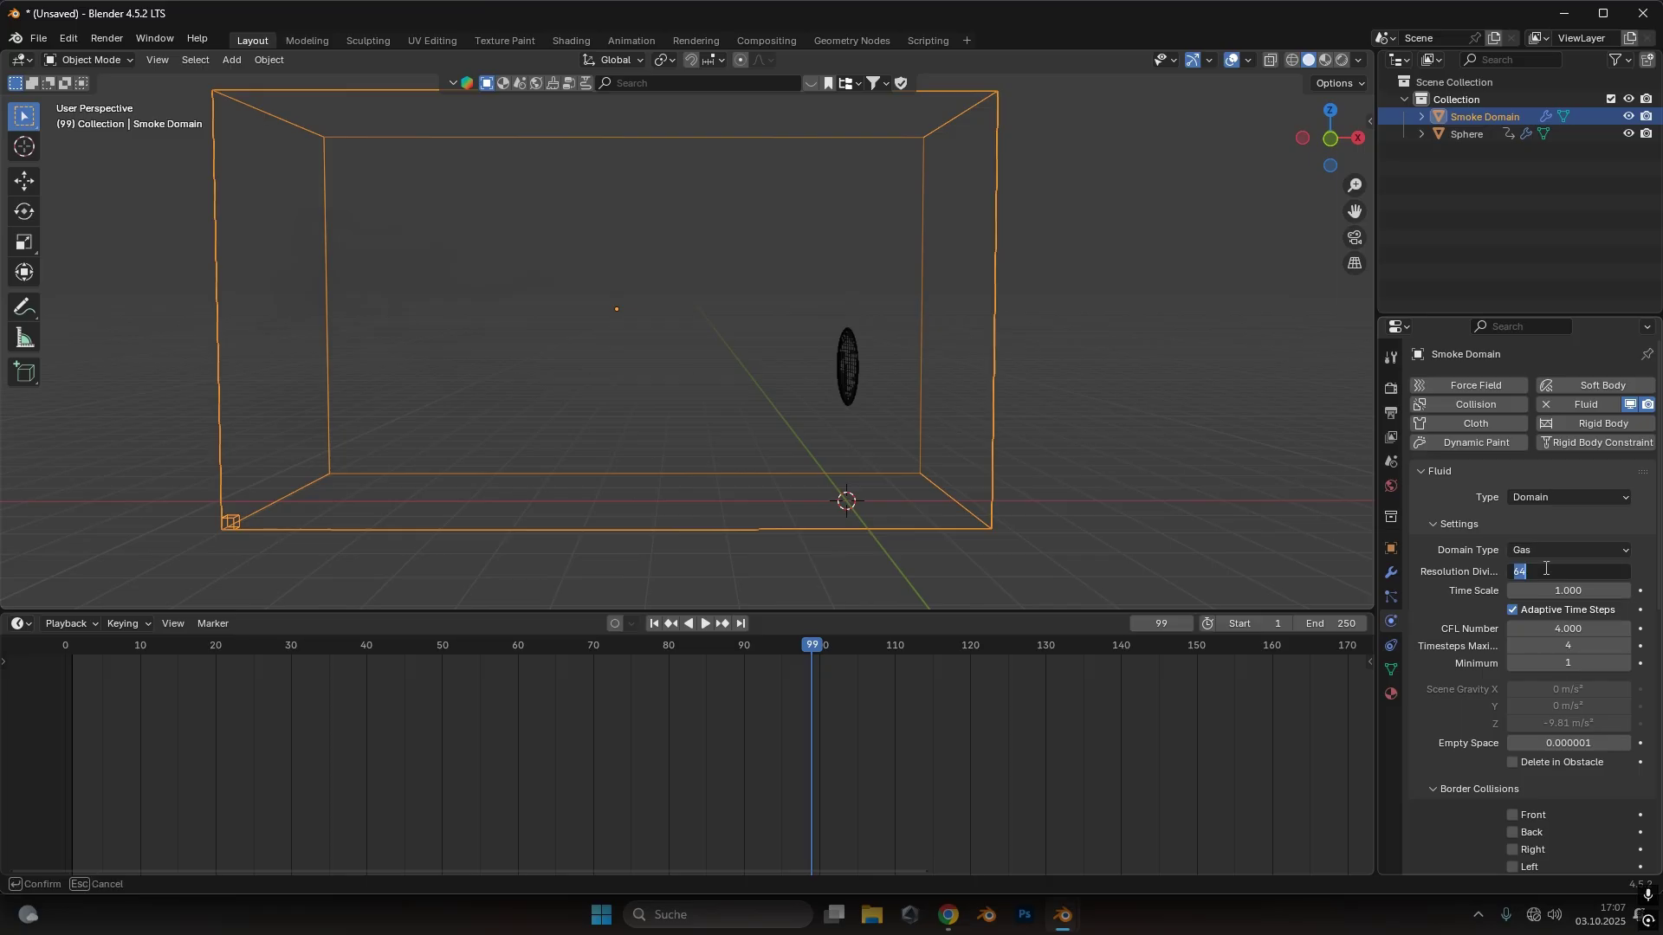
pyautogui.press('Return')
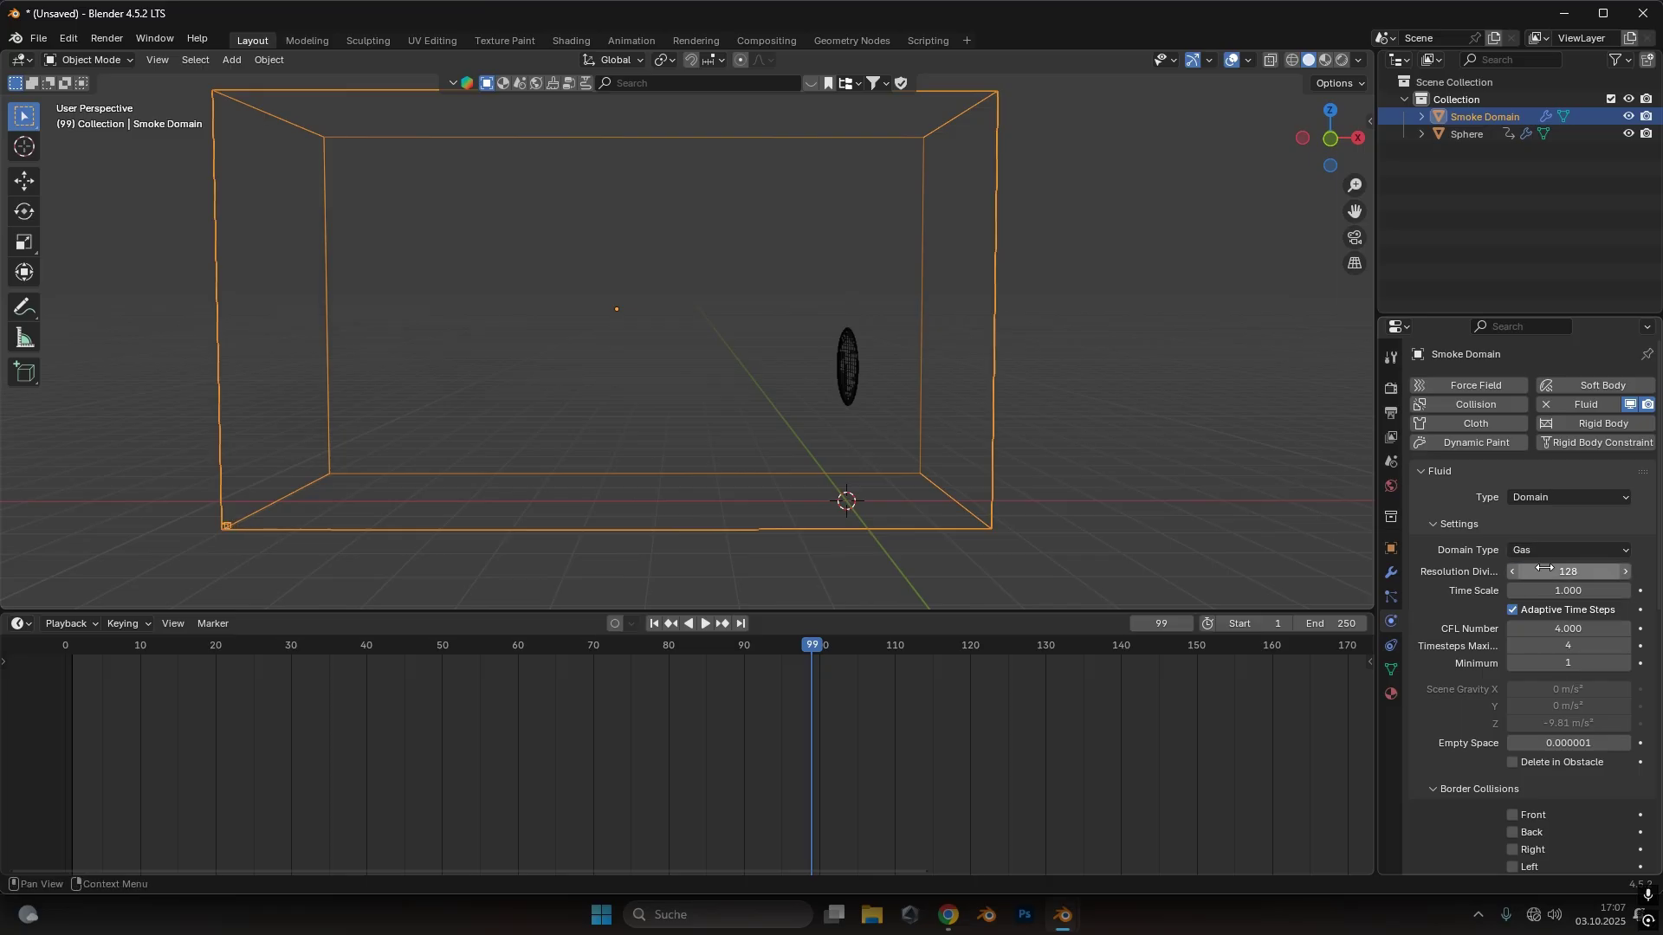
pyautogui.click(654, 624)
pyautogui.click(705, 623)
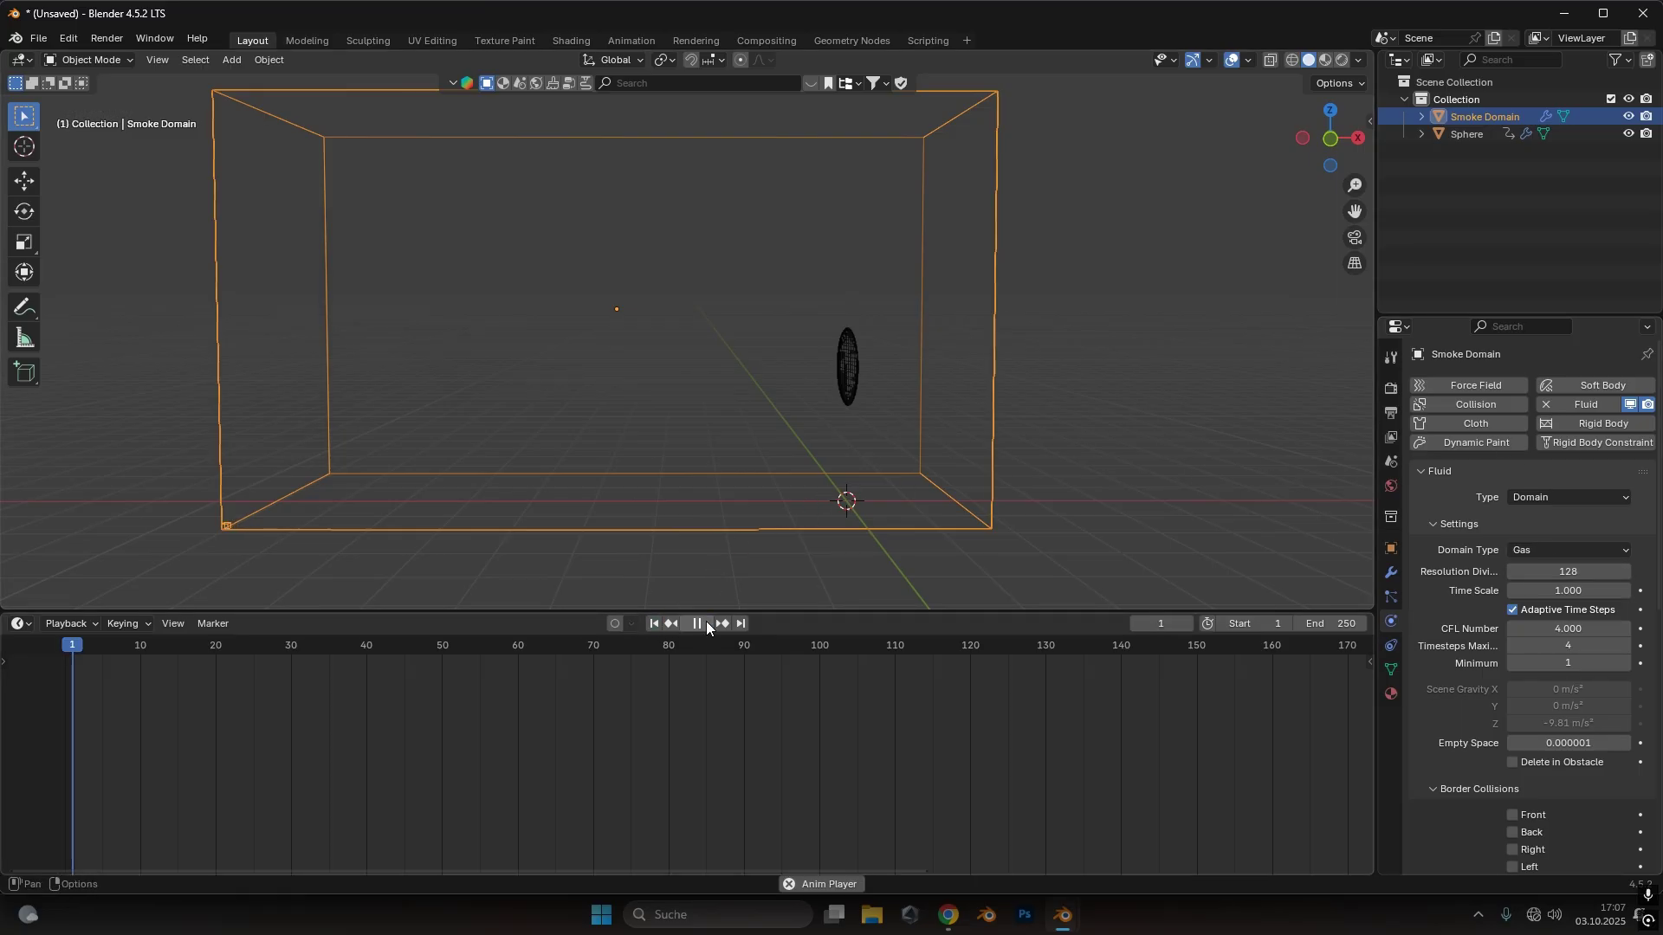
pyautogui.click(708, 621)
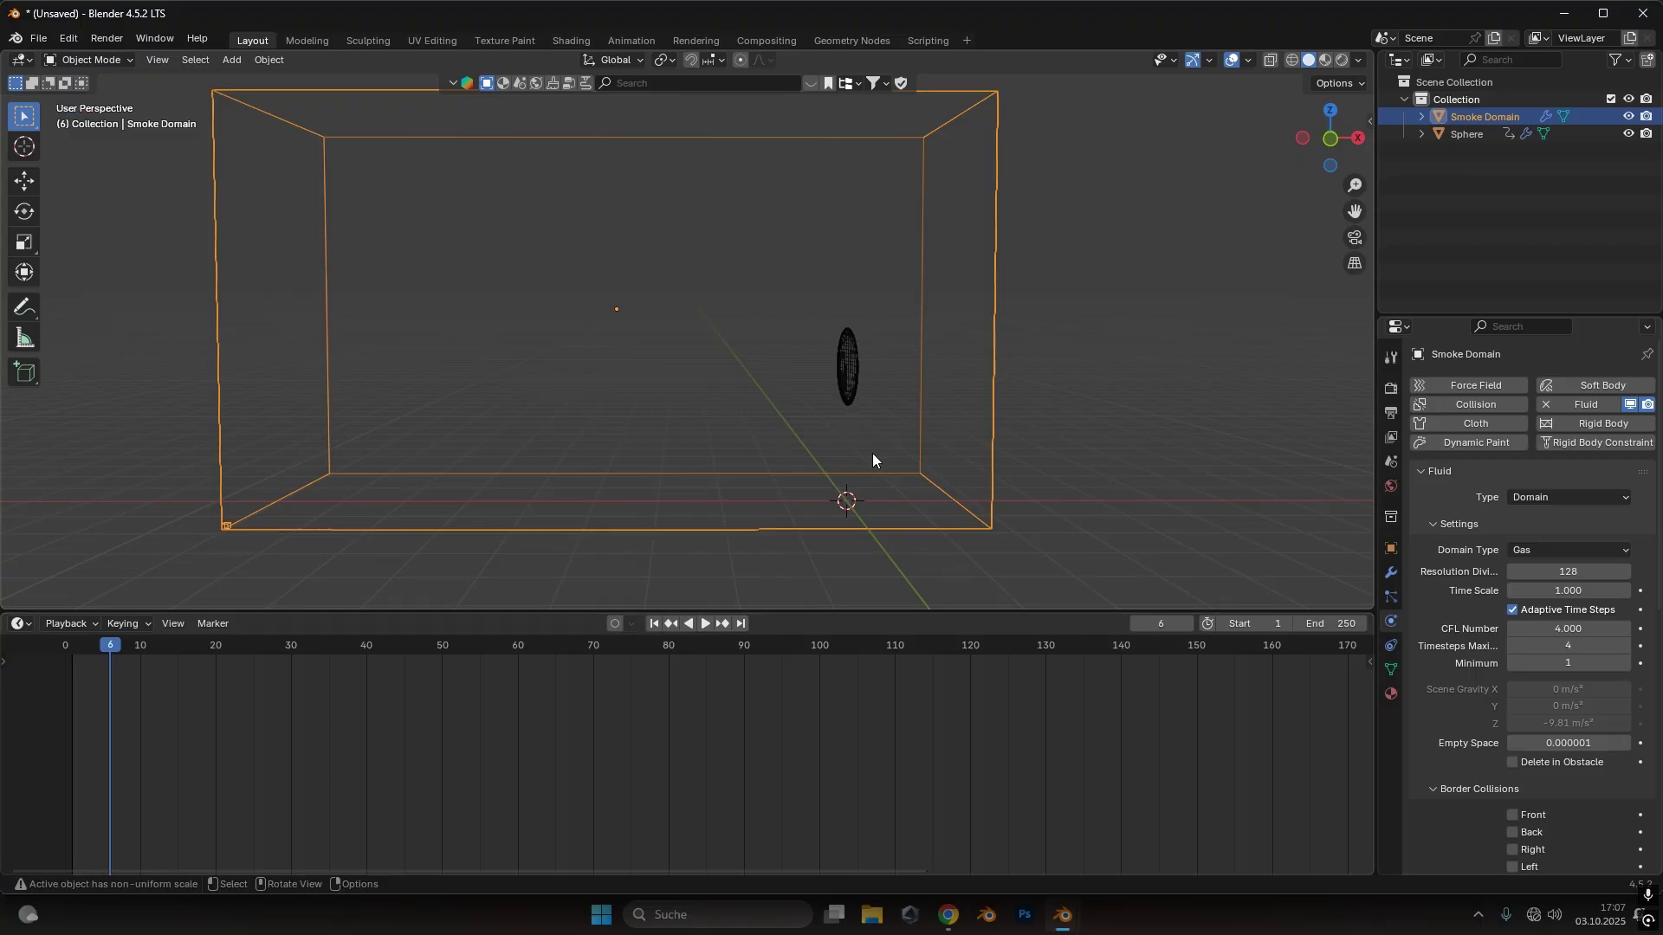
# Set the Smoke Domain's cache end frame to 100 and its cache type to All, and bake the whole simulation
pyautogui.scroll(-12, 1517, 648)
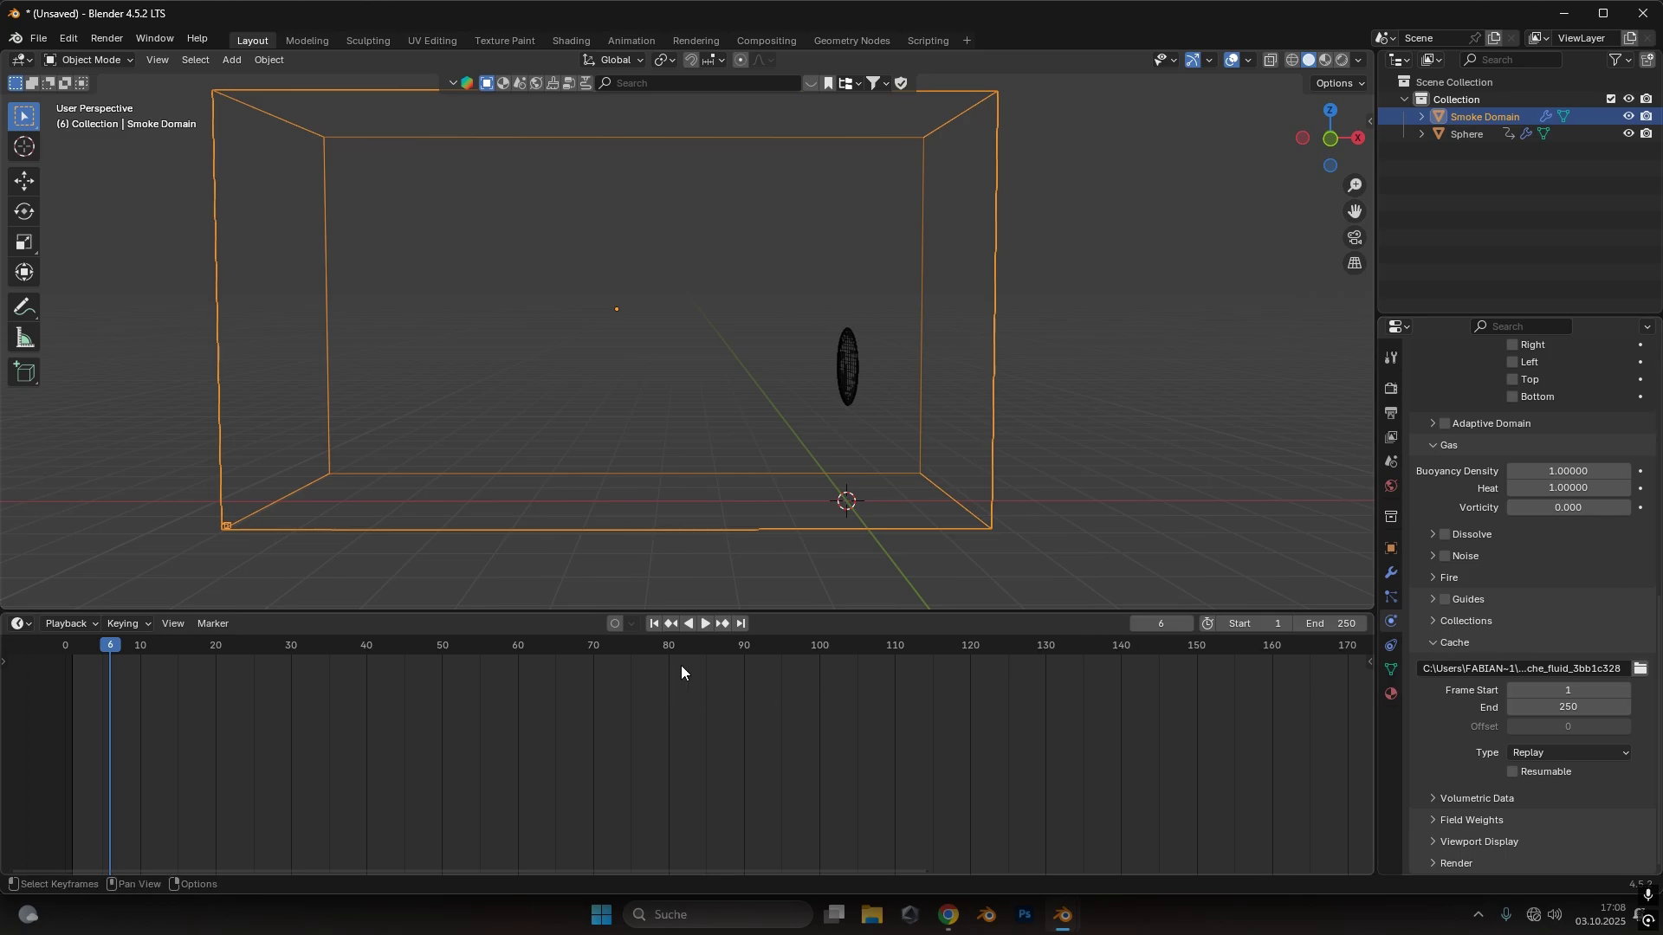
pyautogui.click(1569, 708)
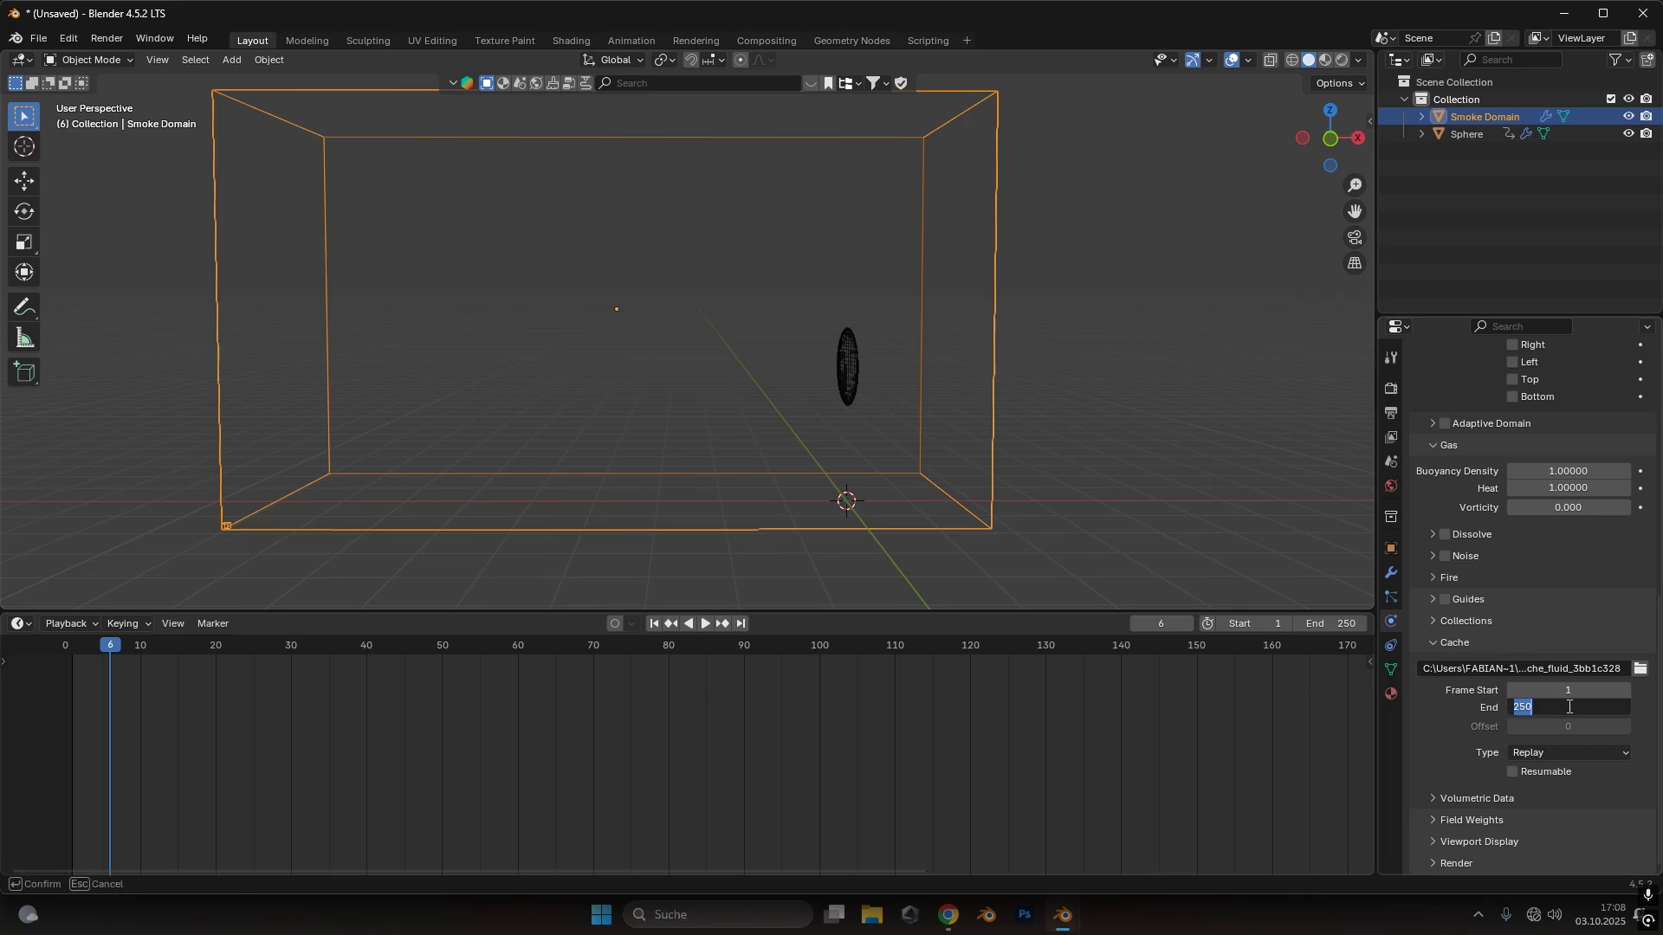
pyautogui.press('Return')
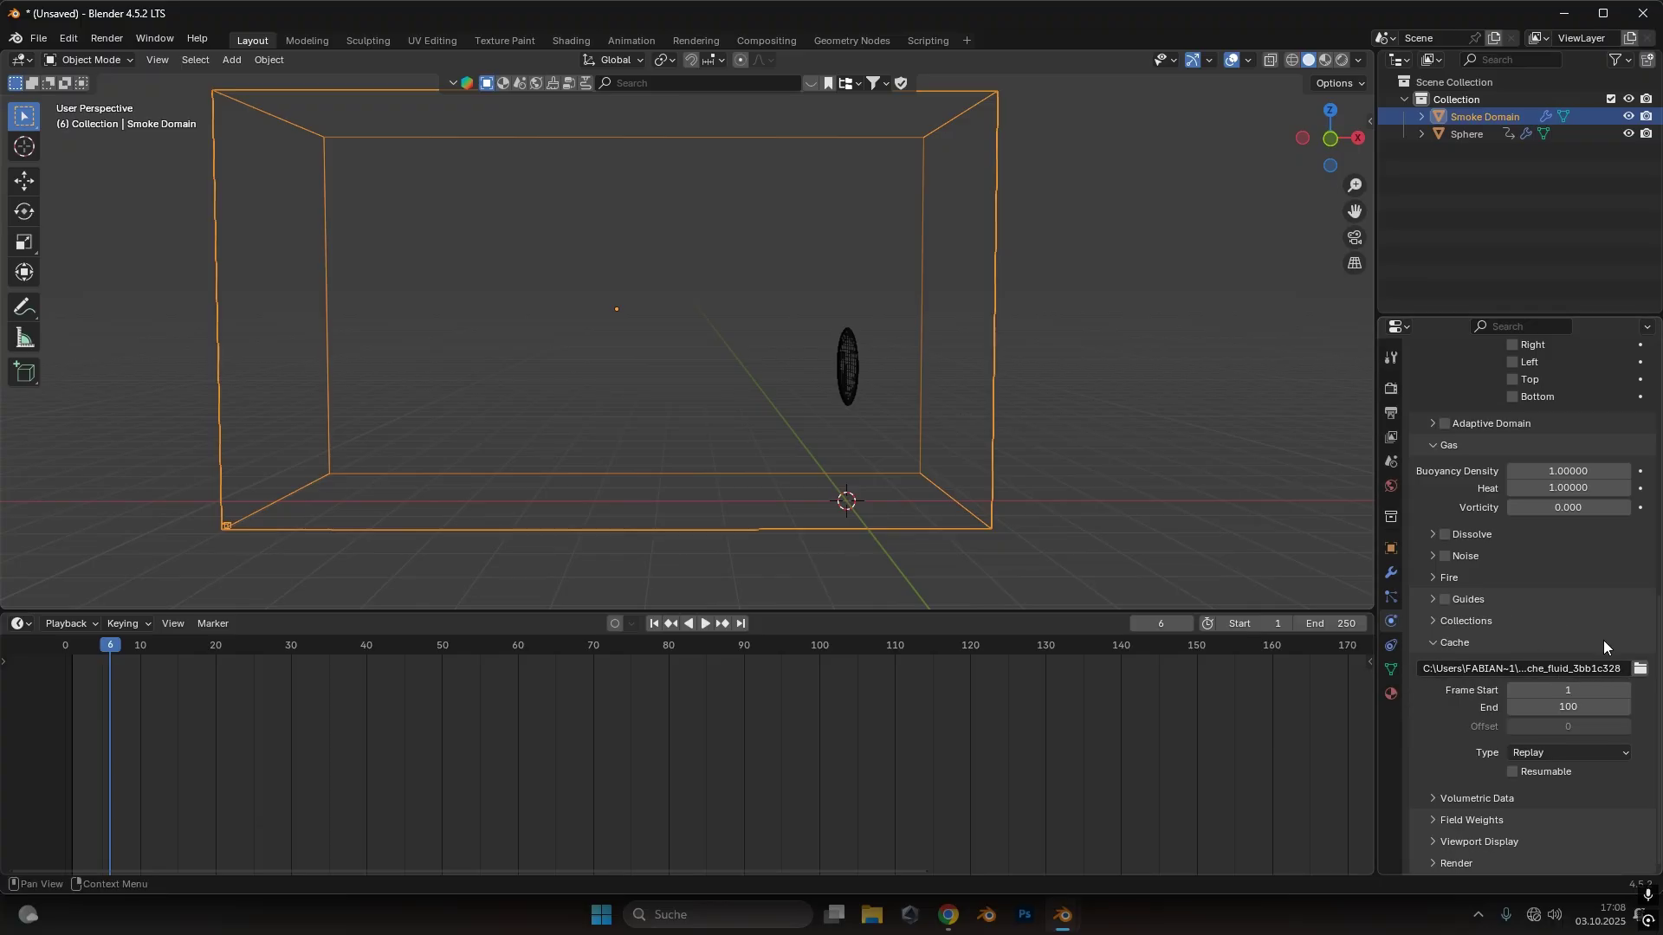
pyautogui.click(1515, 752)
pyautogui.click(1522, 810)
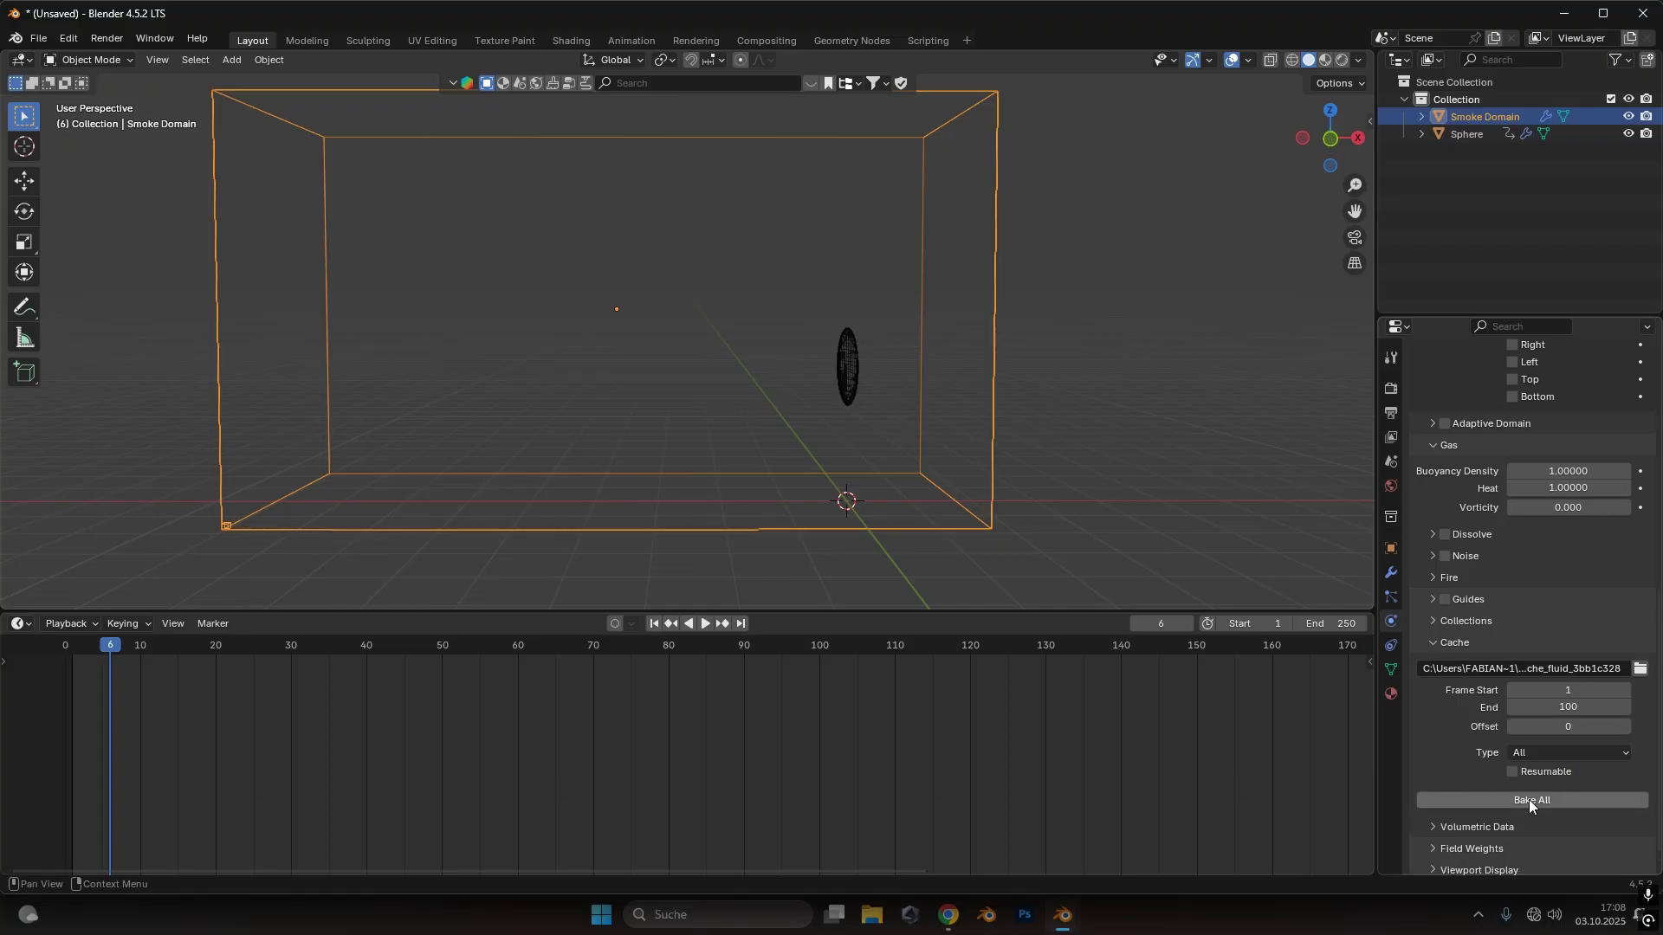
pyautogui.click(1529, 798)
# Play and scrub through the baked simulation to examine the fire bursts at the higher resolution
pyautogui.click(705, 623)
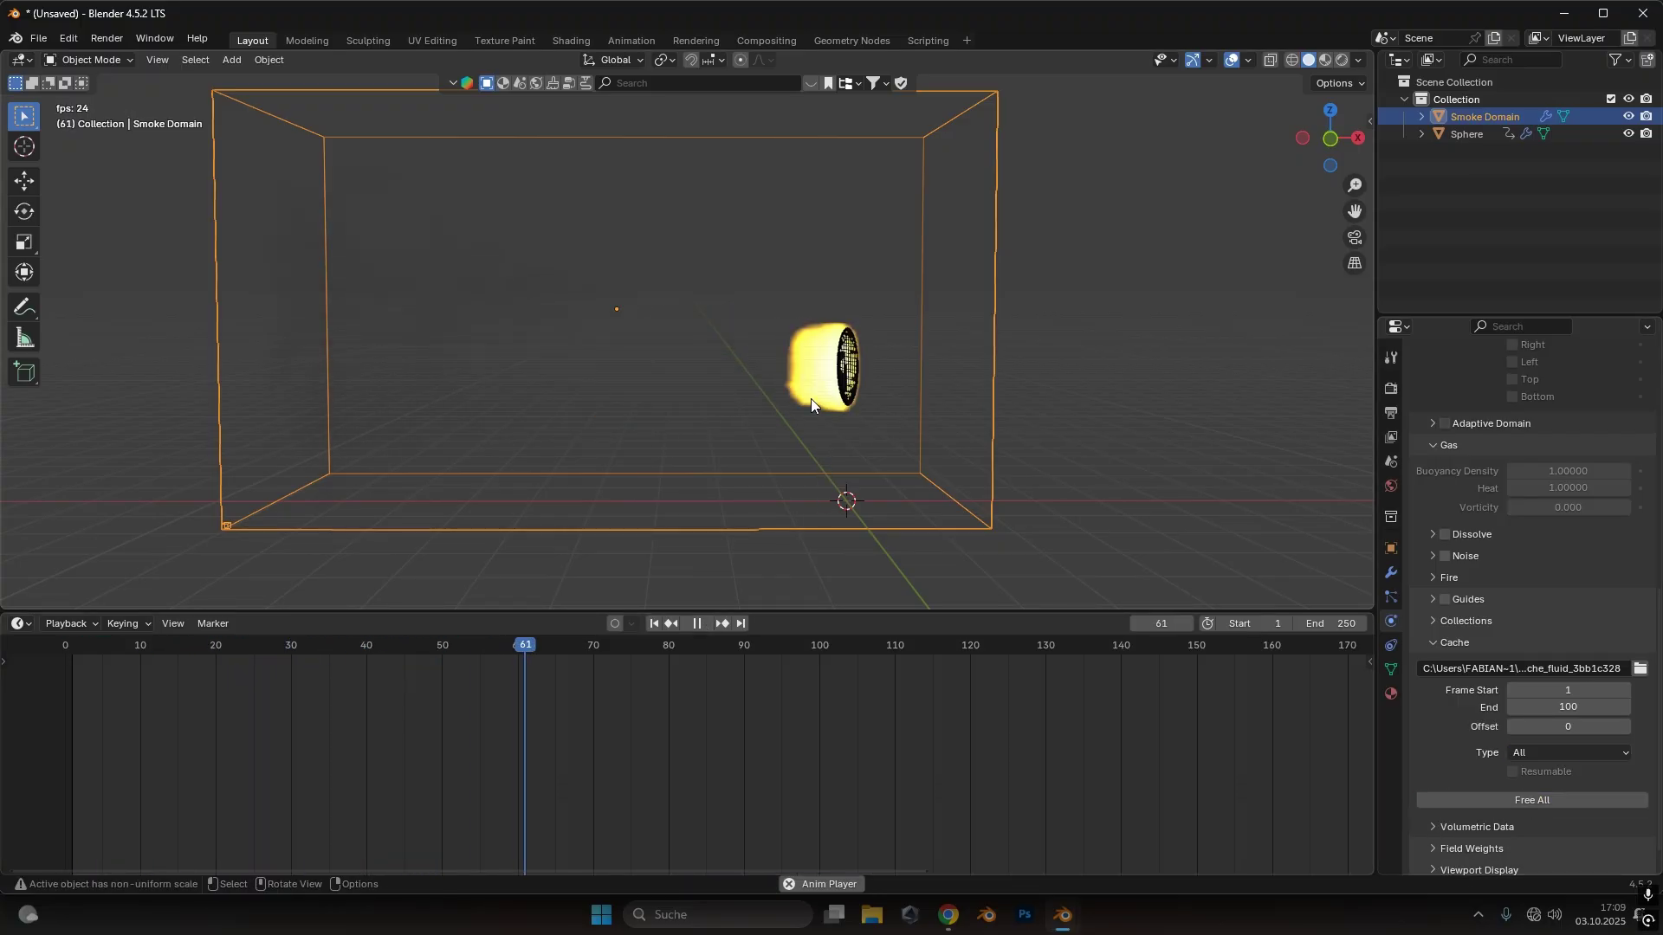
pyautogui.click(696, 623)
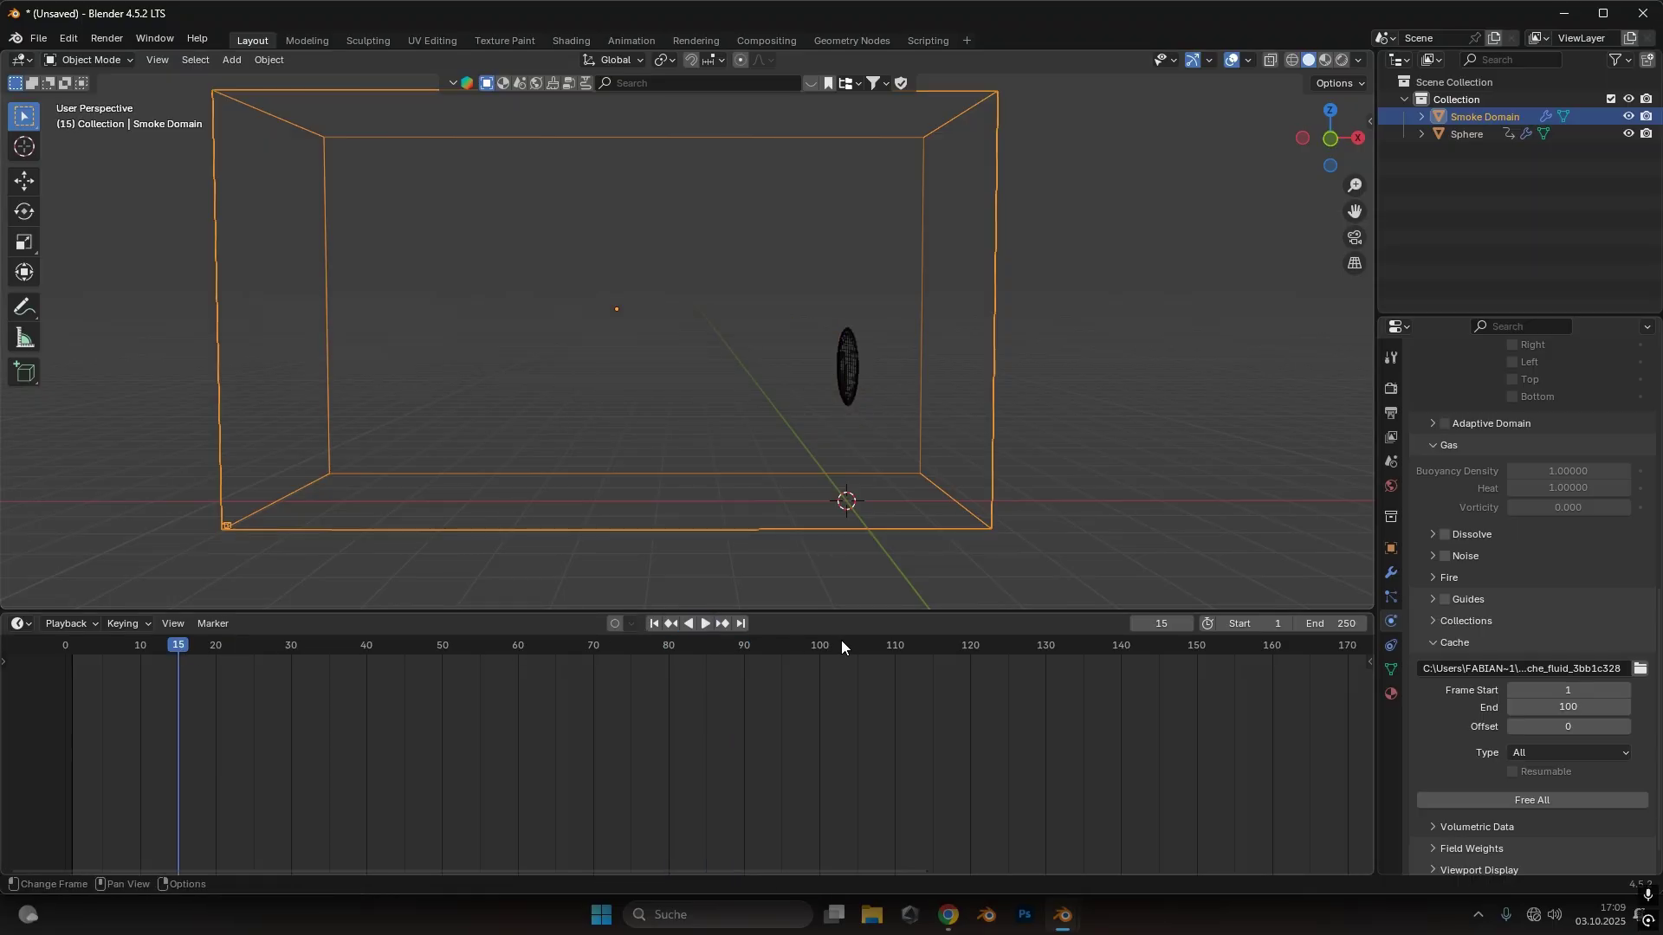
pyautogui.click(690, 623)
pyautogui.click(684, 623)
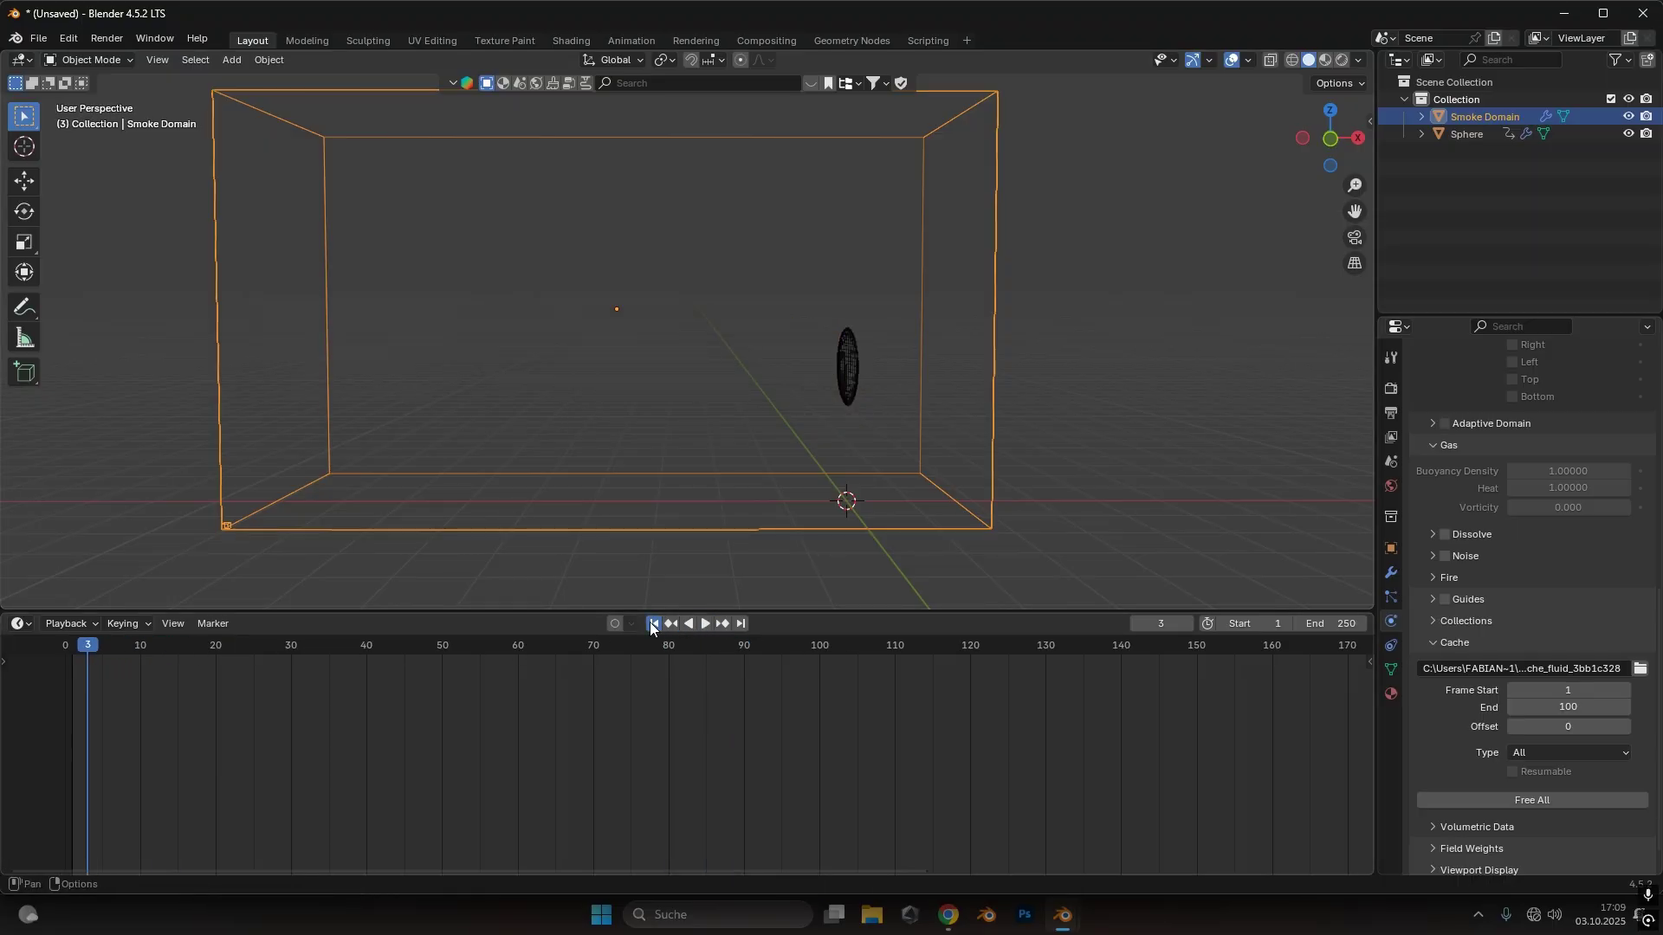
pyautogui.click(654, 623)
pyautogui.click(704, 624)
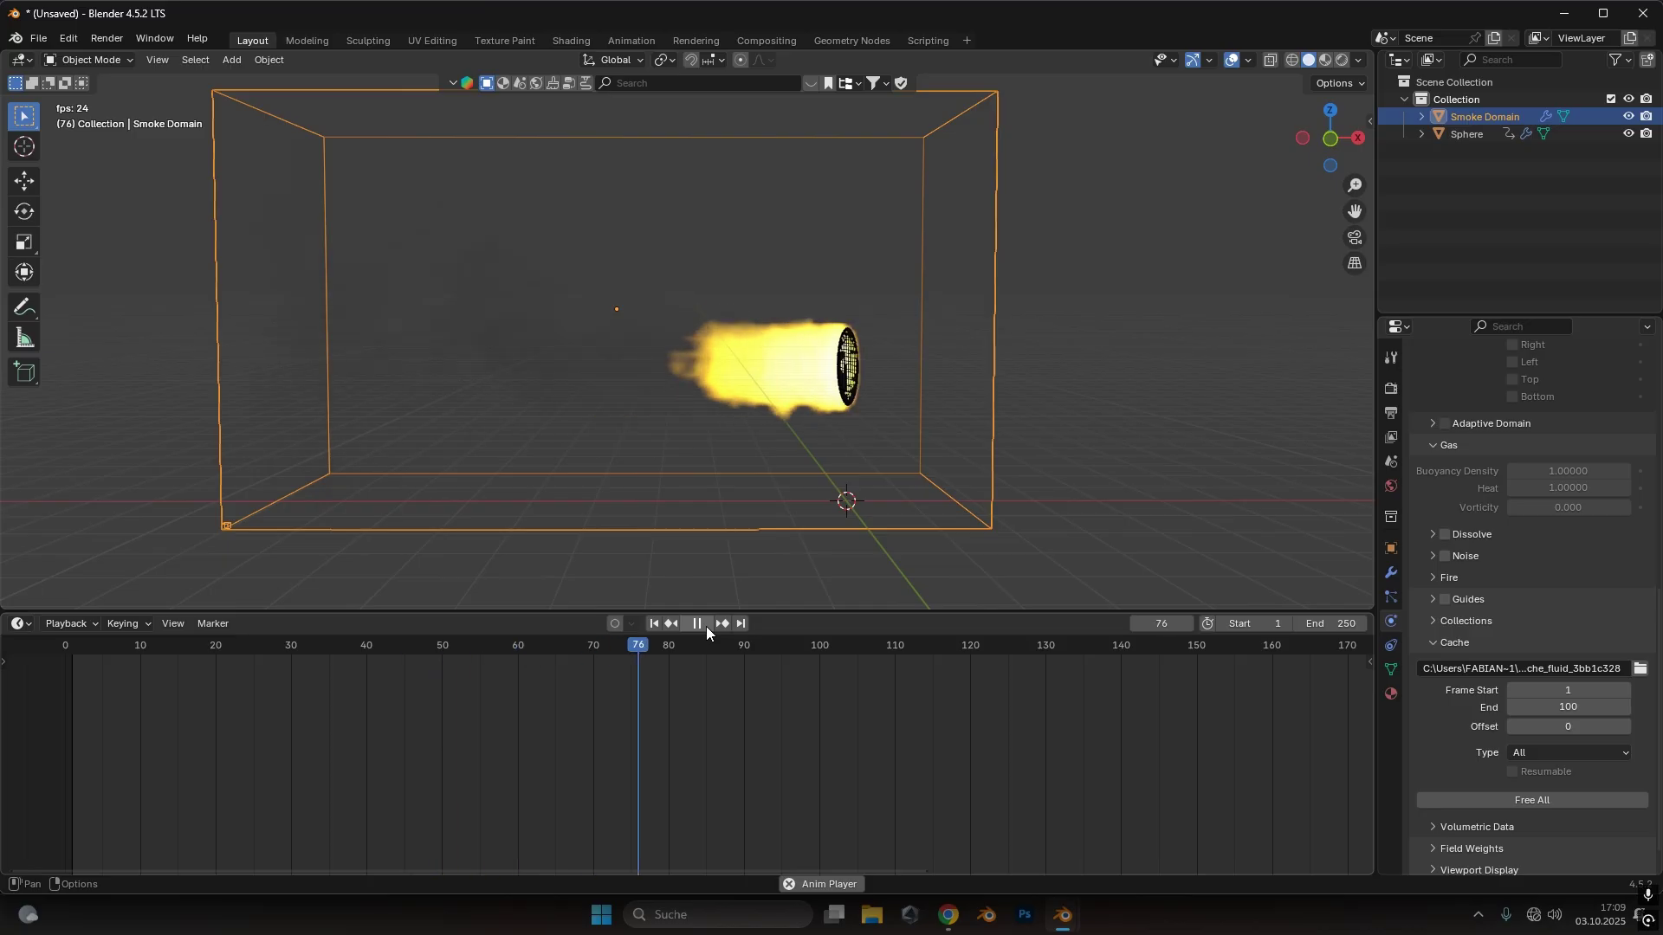
pyautogui.click(704, 626)
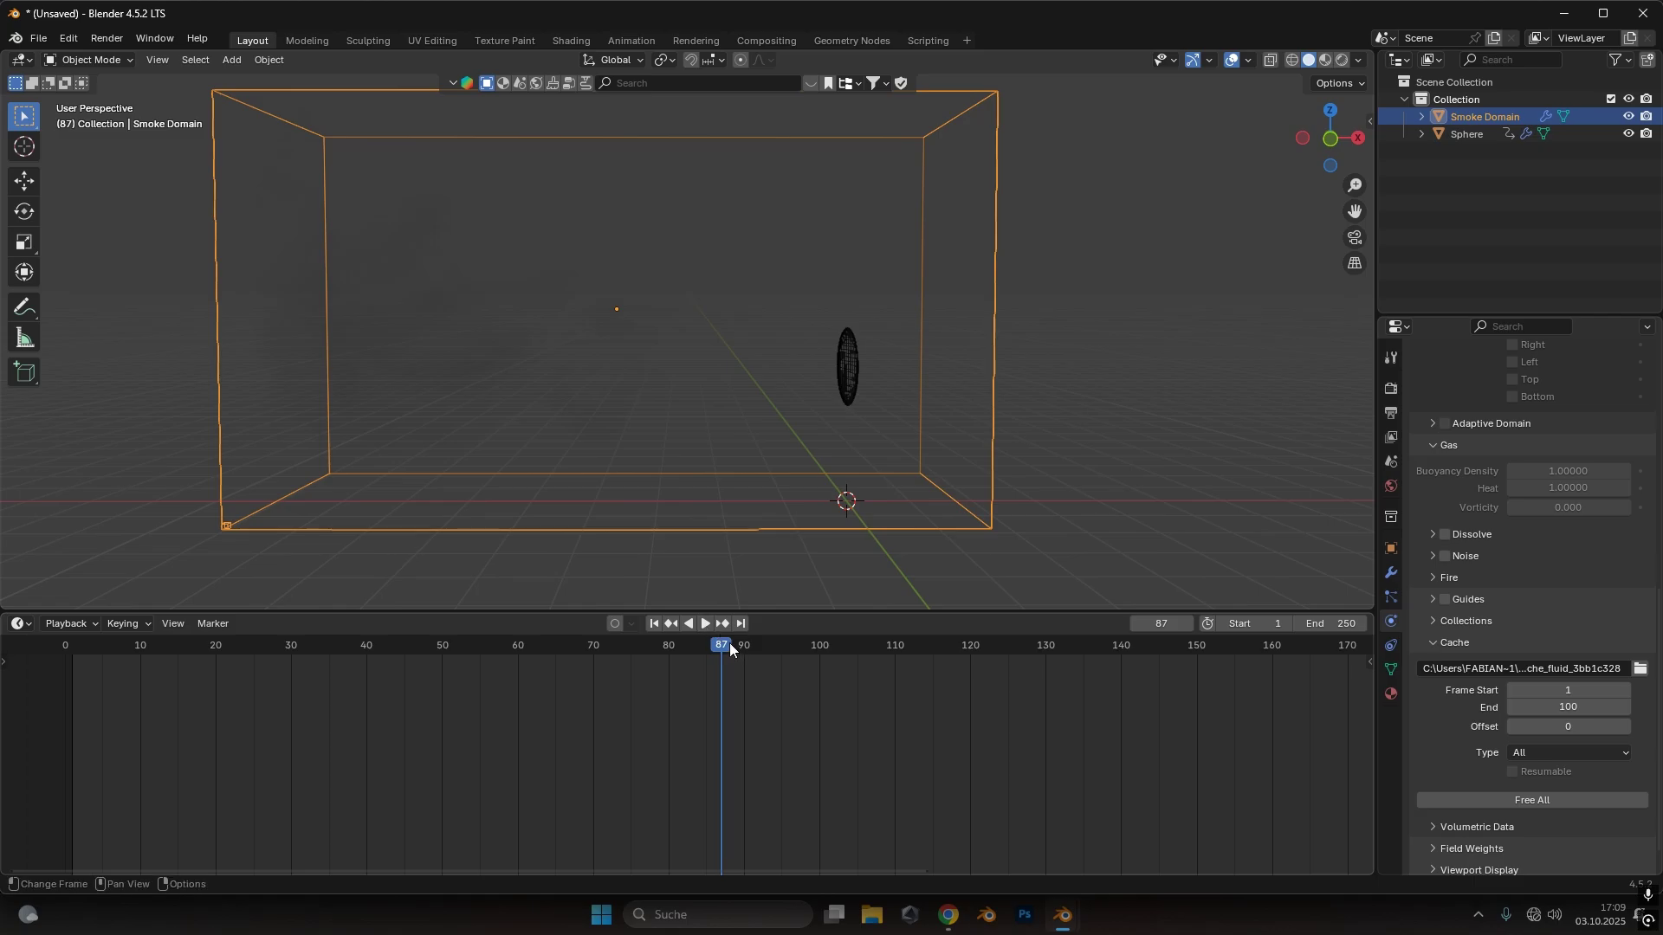
pyautogui.moveTo(729, 642); pyautogui.dragTo(774, 642)
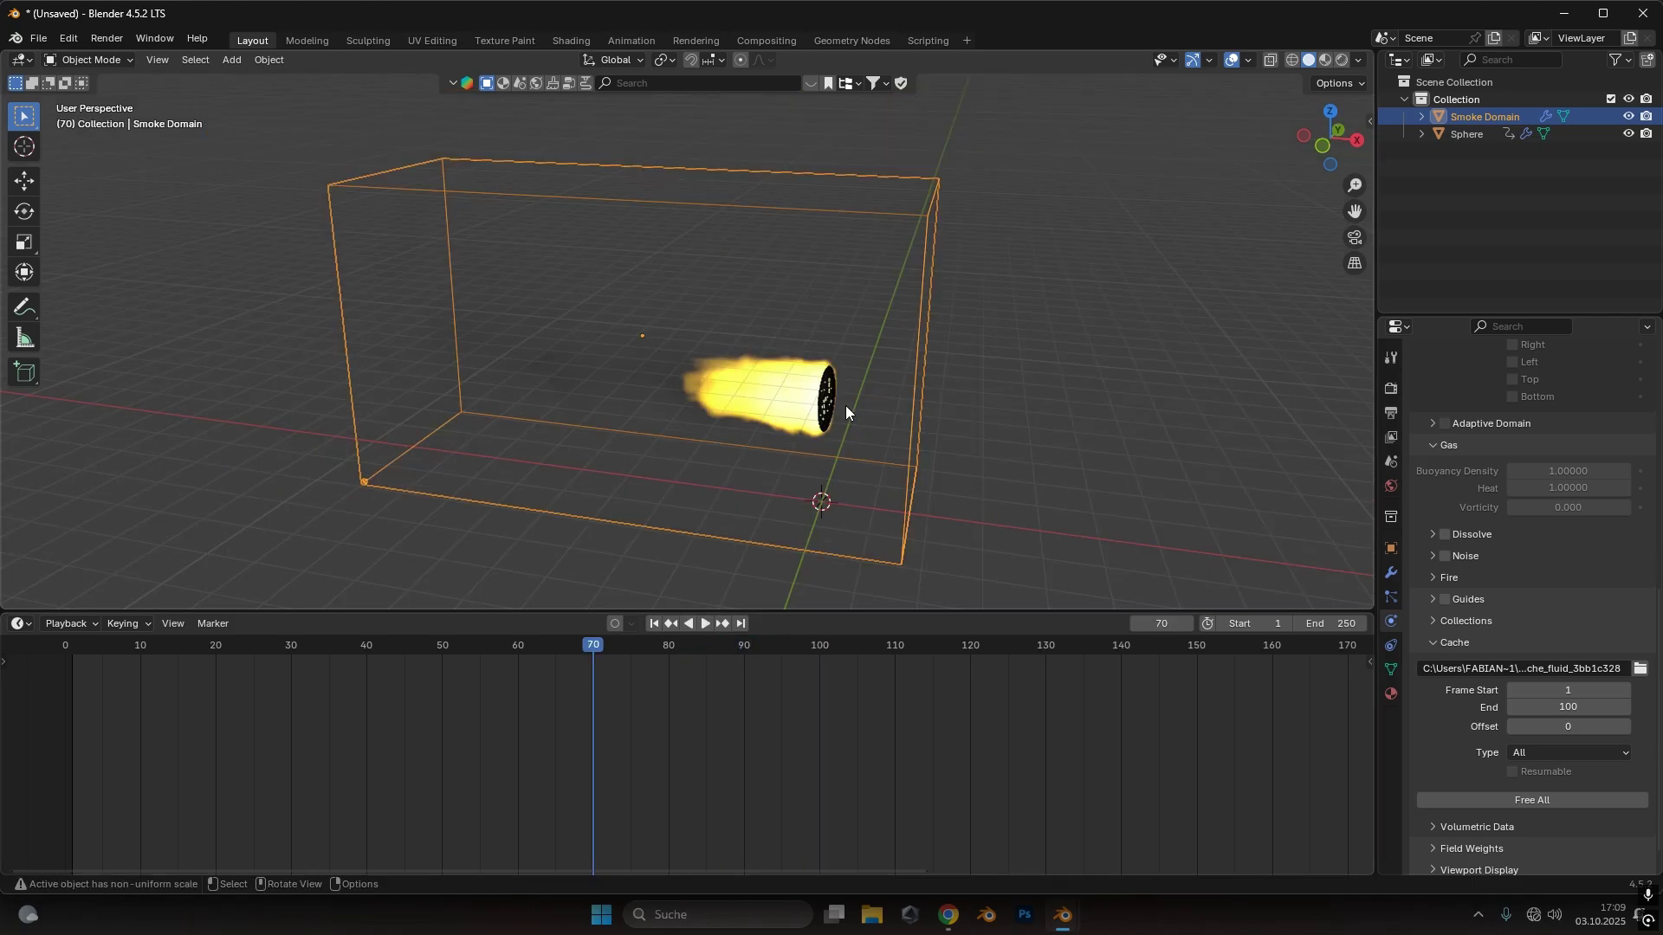
# Switch to the Blender window with the CarsceneTruck_2 scene and view the truck from farther away
pyautogui.moveTo(1065, 909)
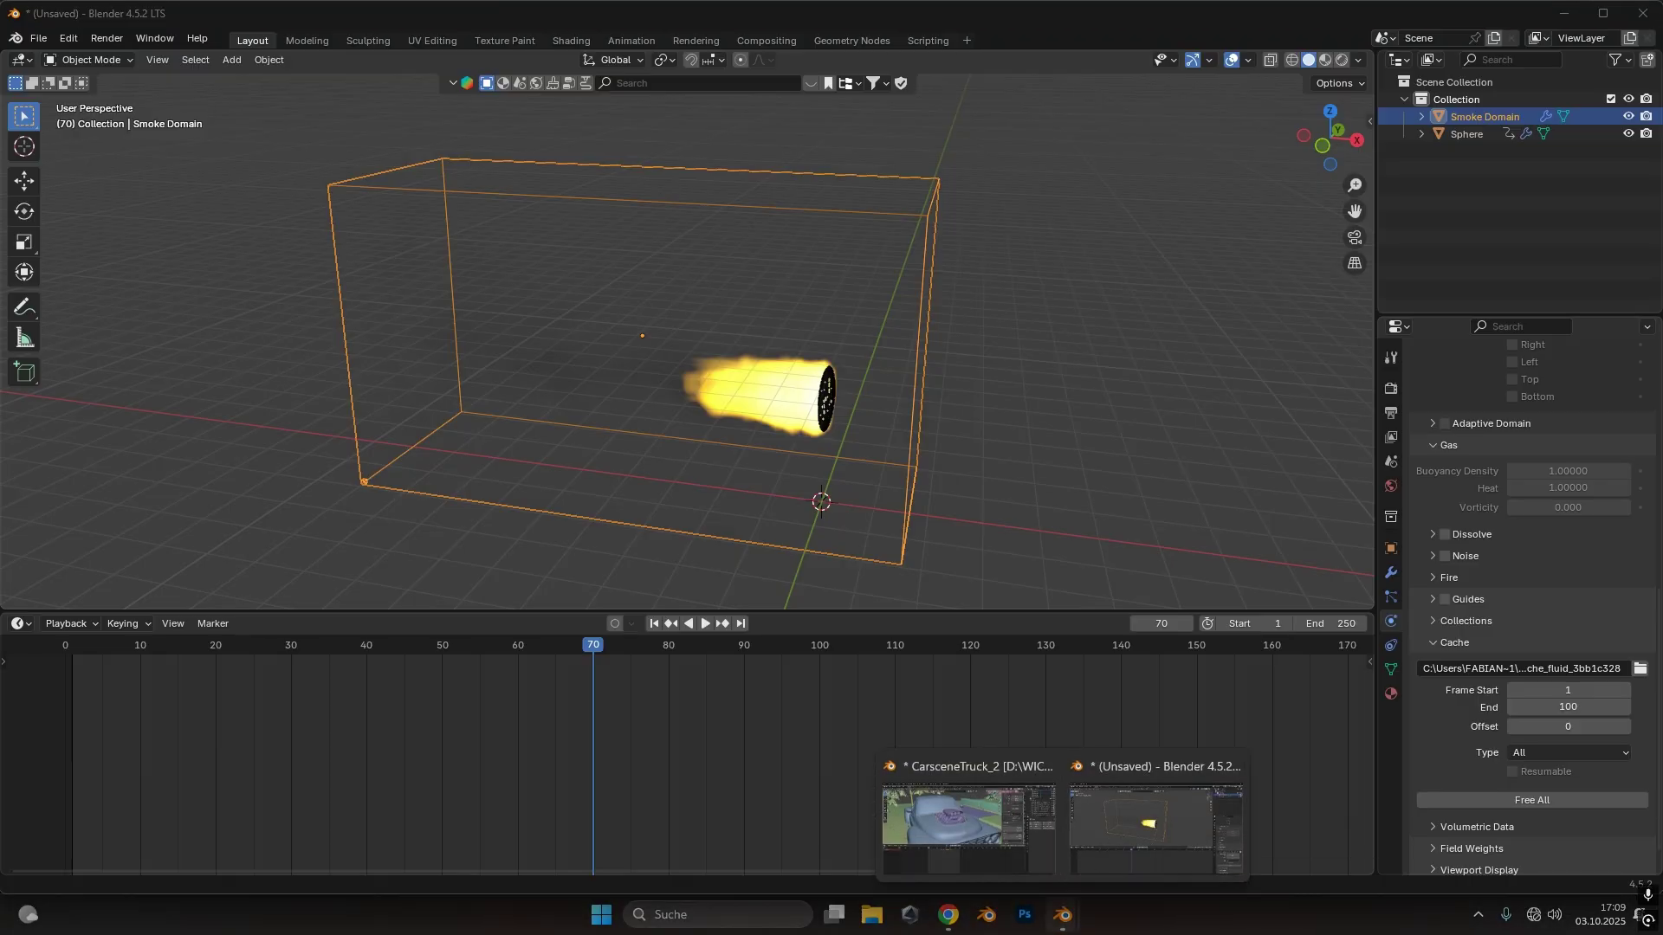
pyautogui.click(1006, 835)
pyautogui.scroll(-10, 791, 351)
pyautogui.moveTo(791, 351); pyautogui.dragTo(647, 273, button='middle')
# Append the Smoke Domain object from fire for truckburn.blend into the truck scene
pyautogui.click(39, 38)
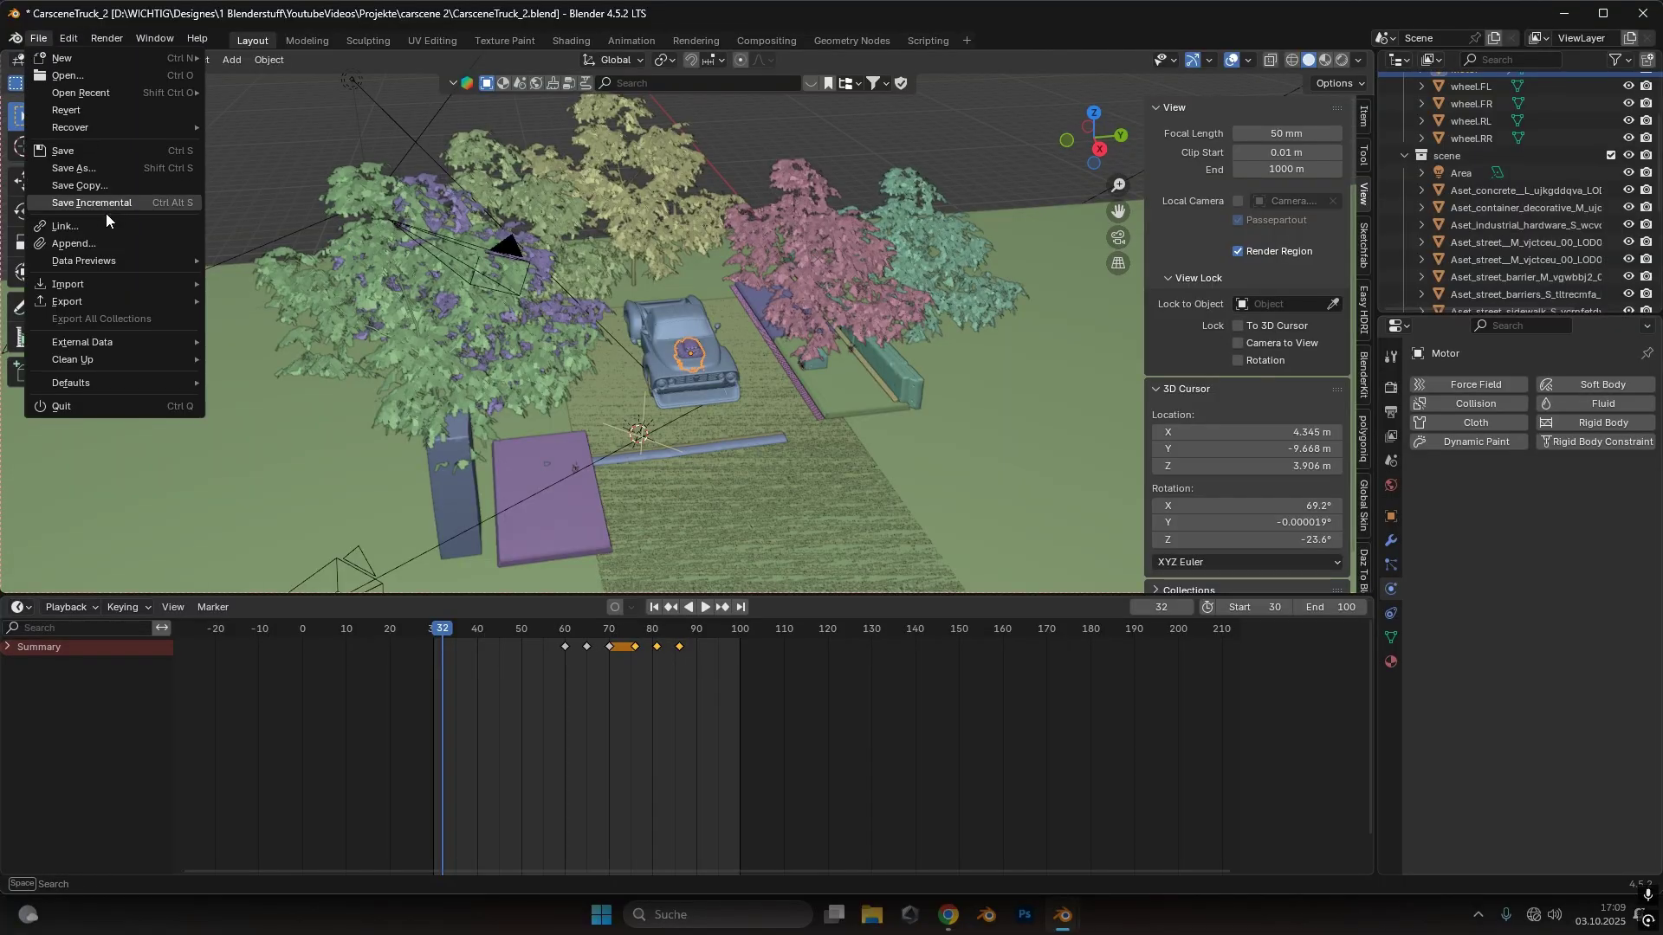
pyautogui.click(103, 236)
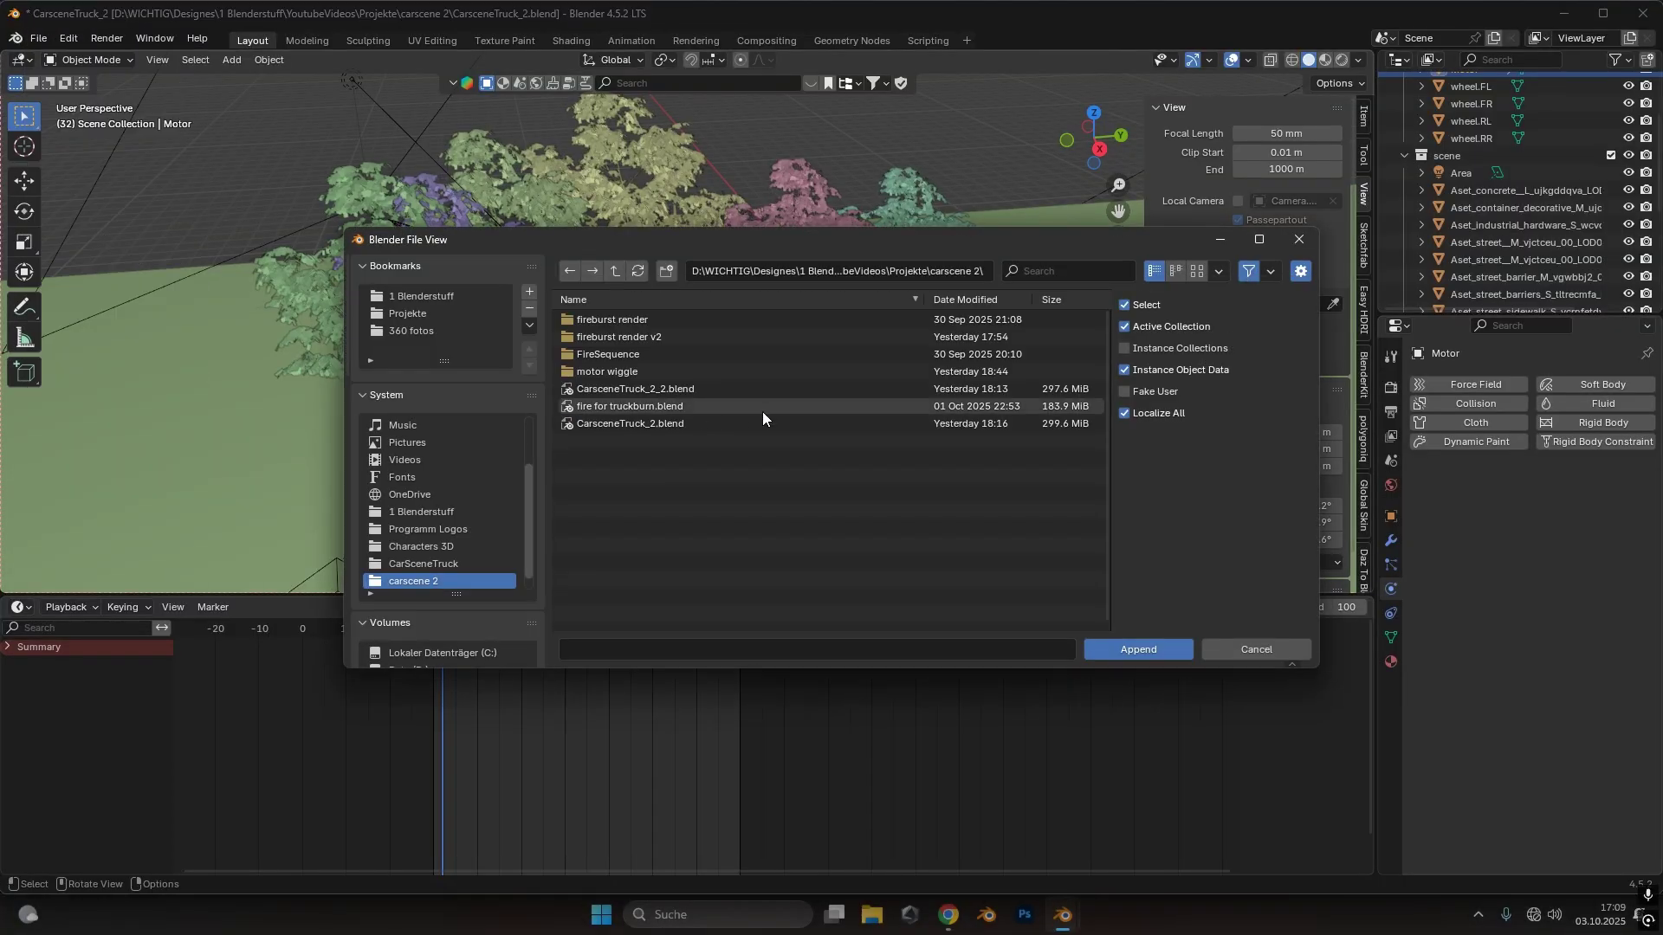
pyautogui.moveTo(592, 410)
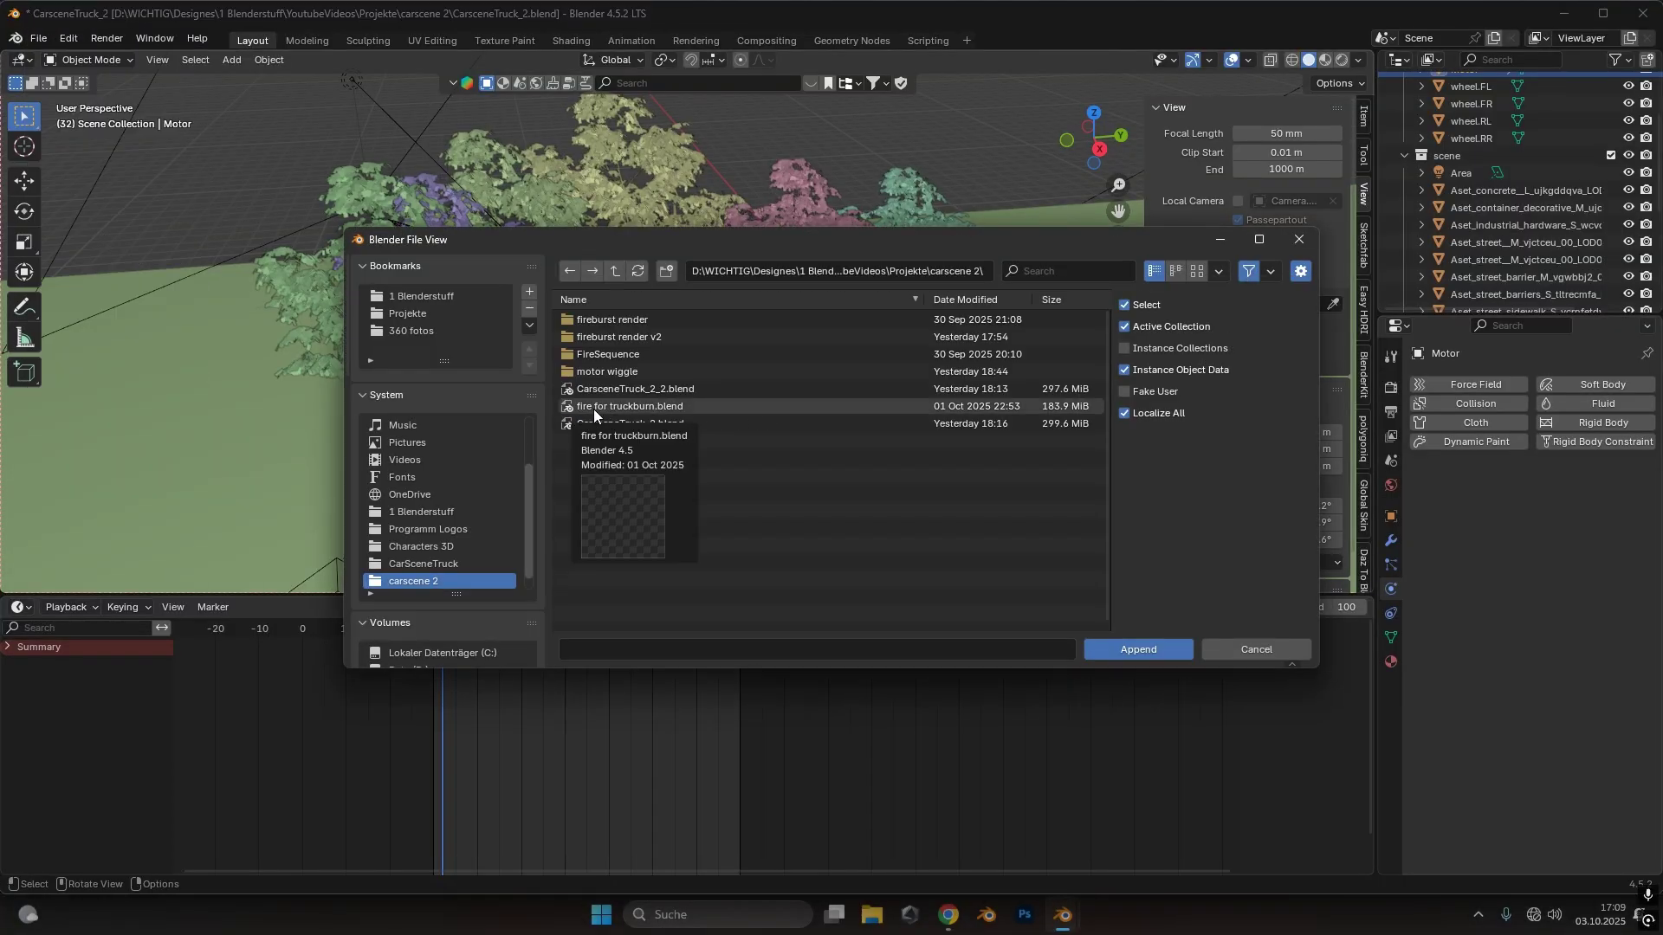
pyautogui.doubleClick(665, 407)
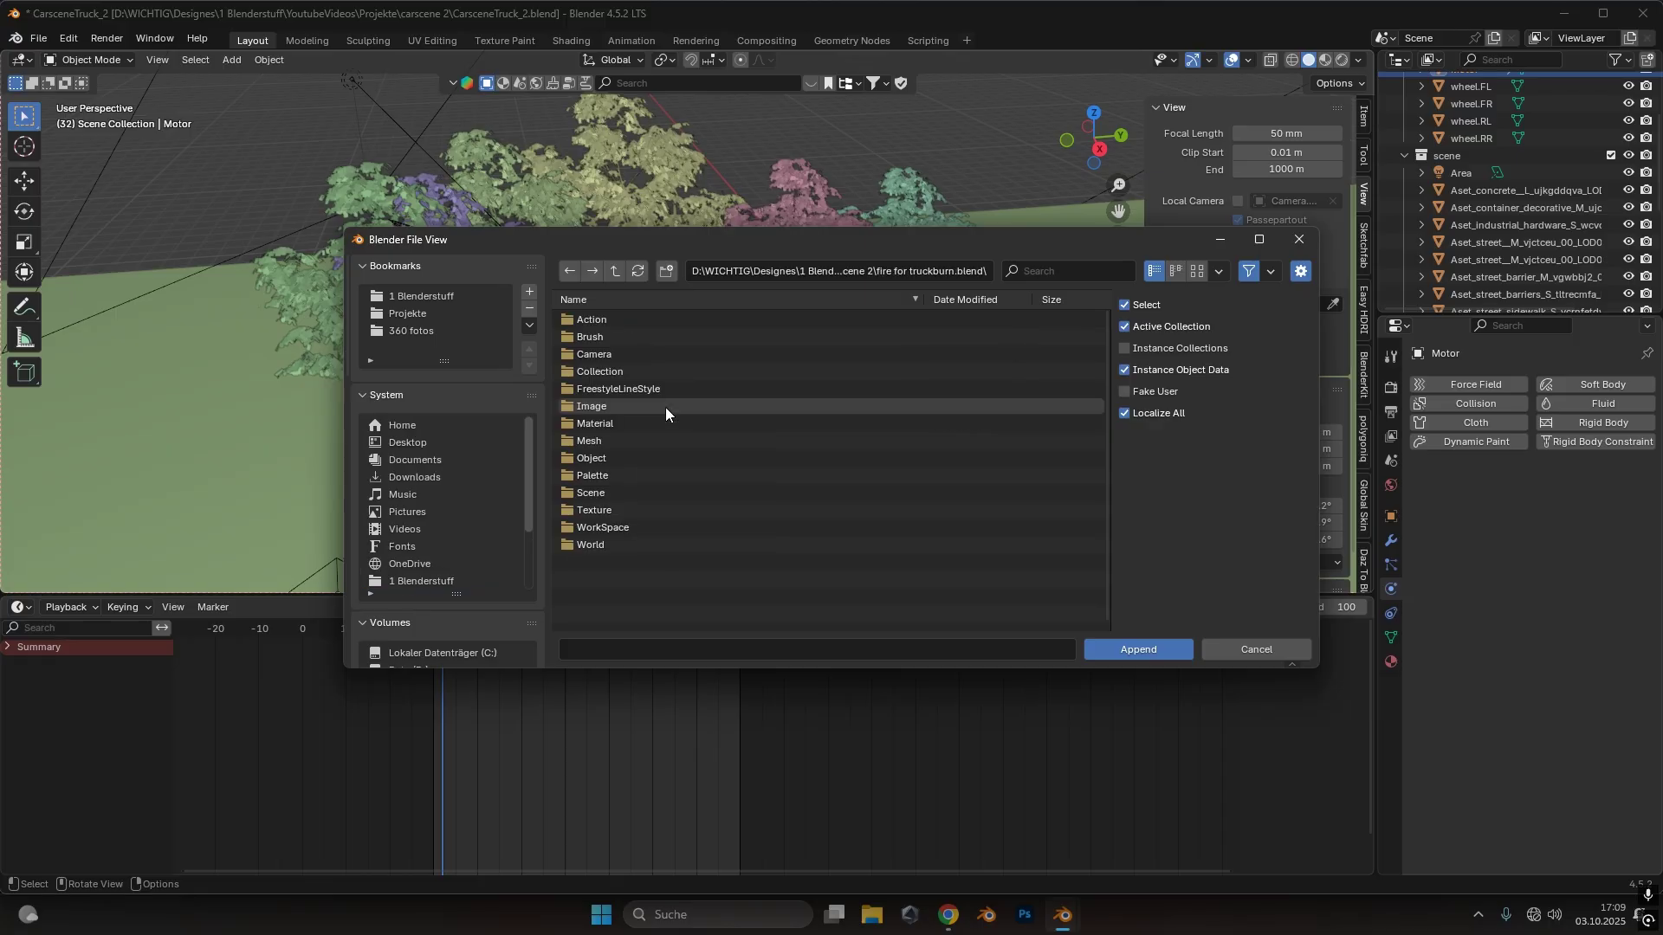
pyautogui.doubleClick(605, 461)
pyautogui.scroll(-5, 606, 461)
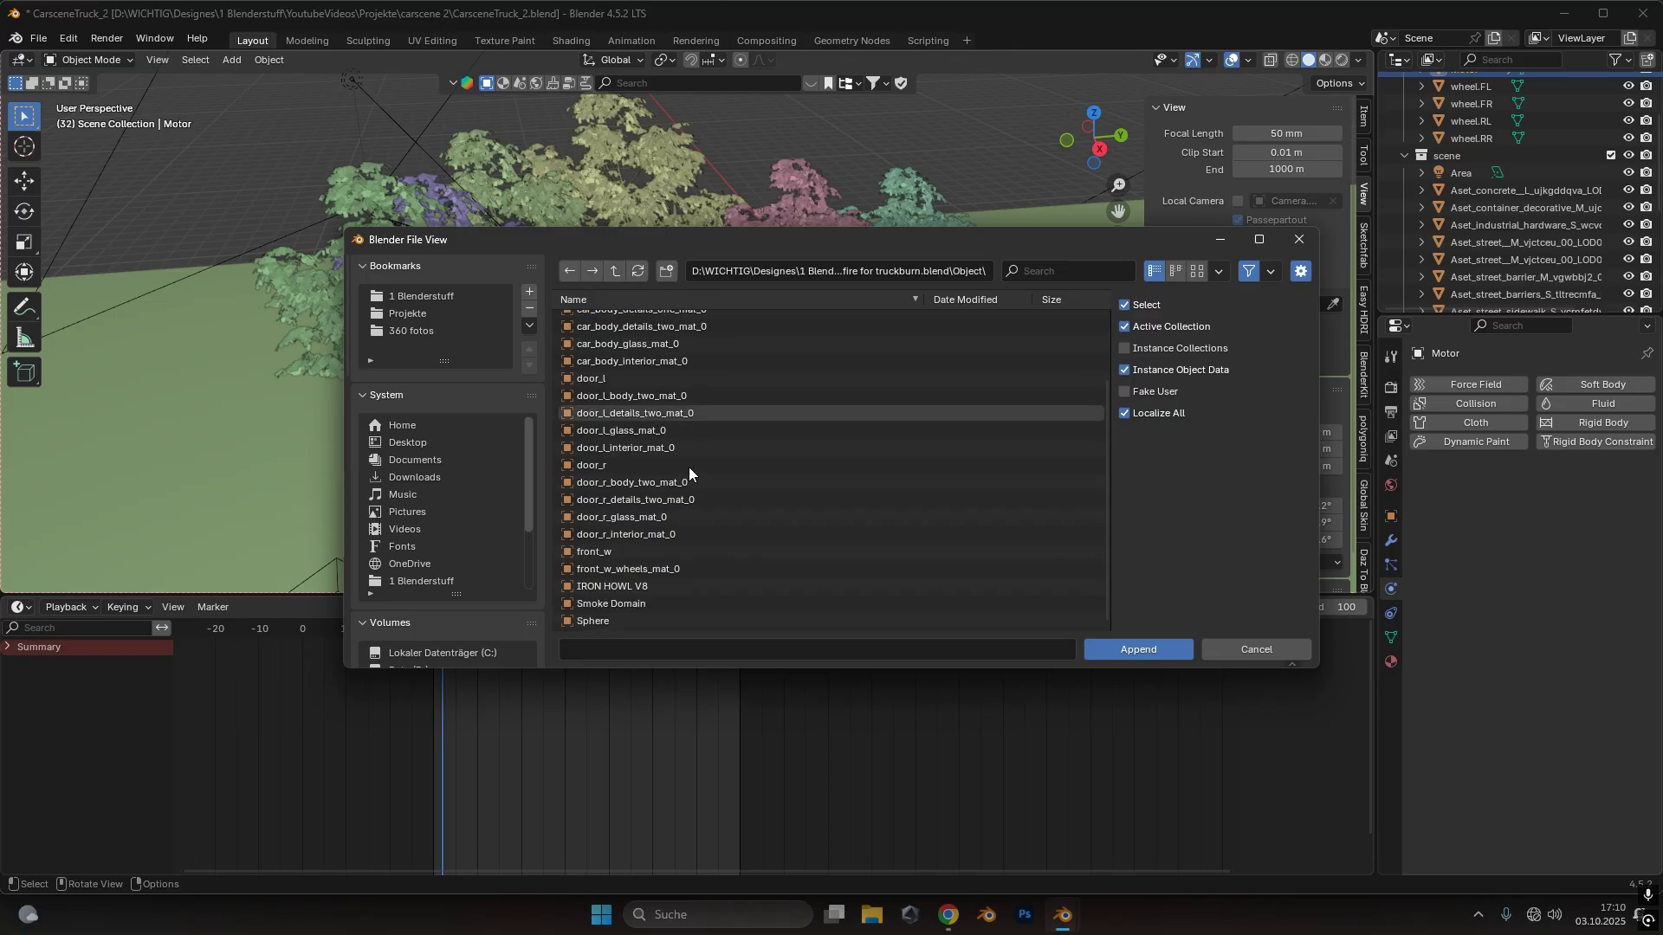
pyautogui.click(635, 601)
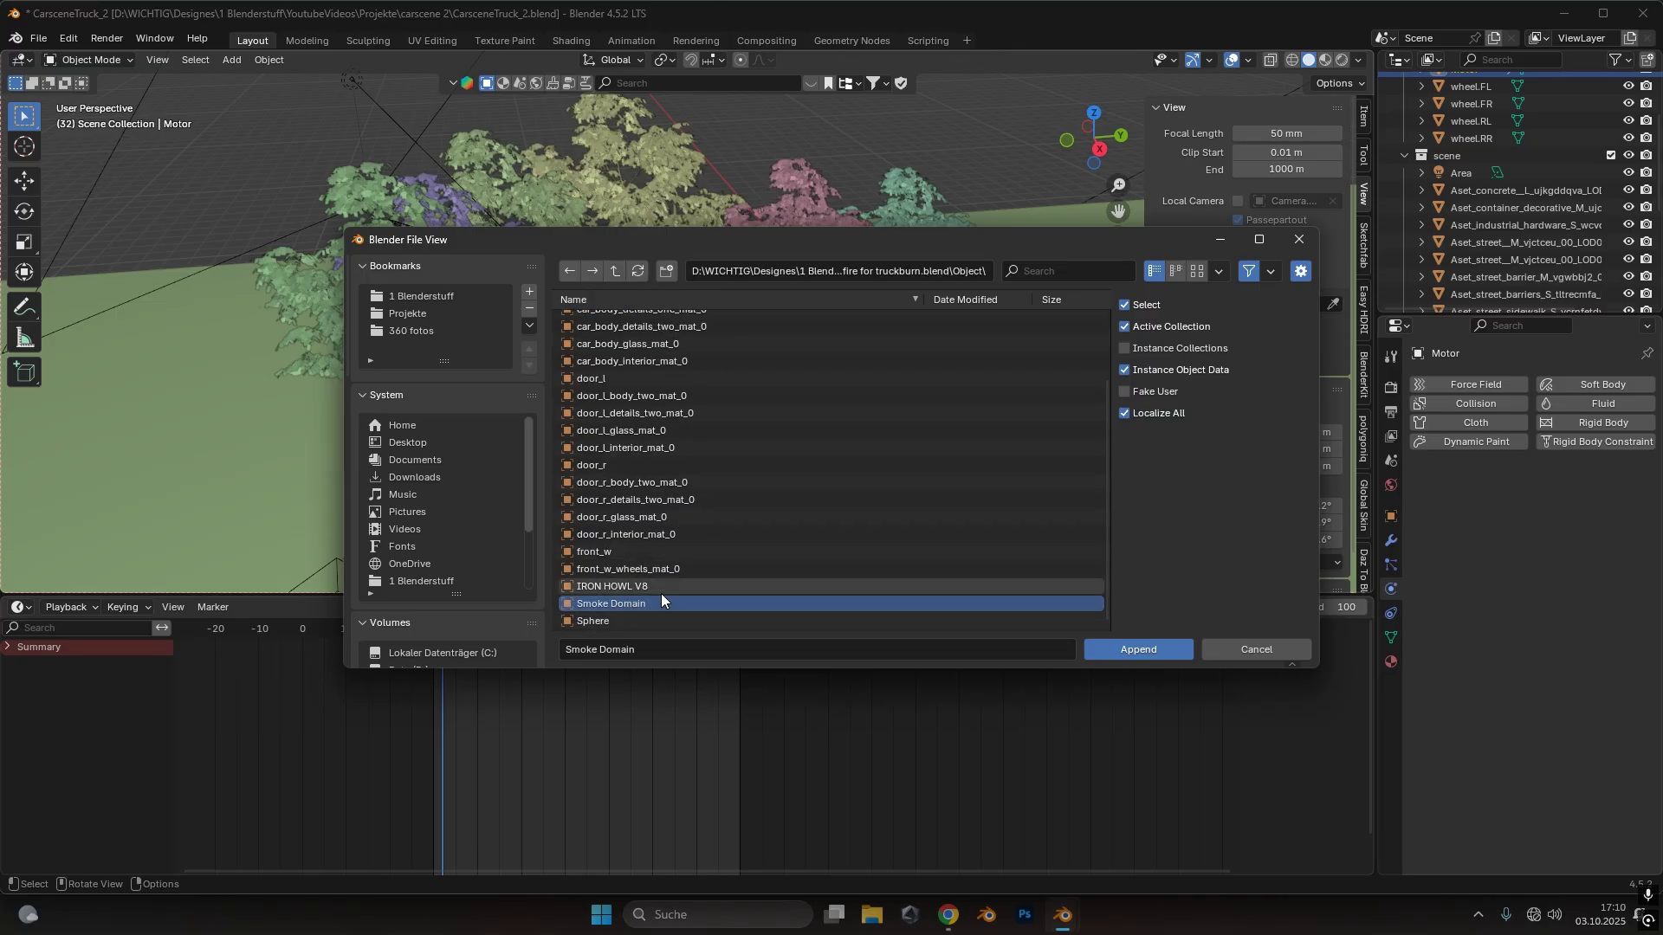
pyautogui.doubleClick(651, 603)
# Locate the appended smoke domain in the scene and scrub the timeline to frame 34 to examine its fire
pyautogui.moveTo(663, 604); pyautogui.dragTo(630, 462, button='middle')
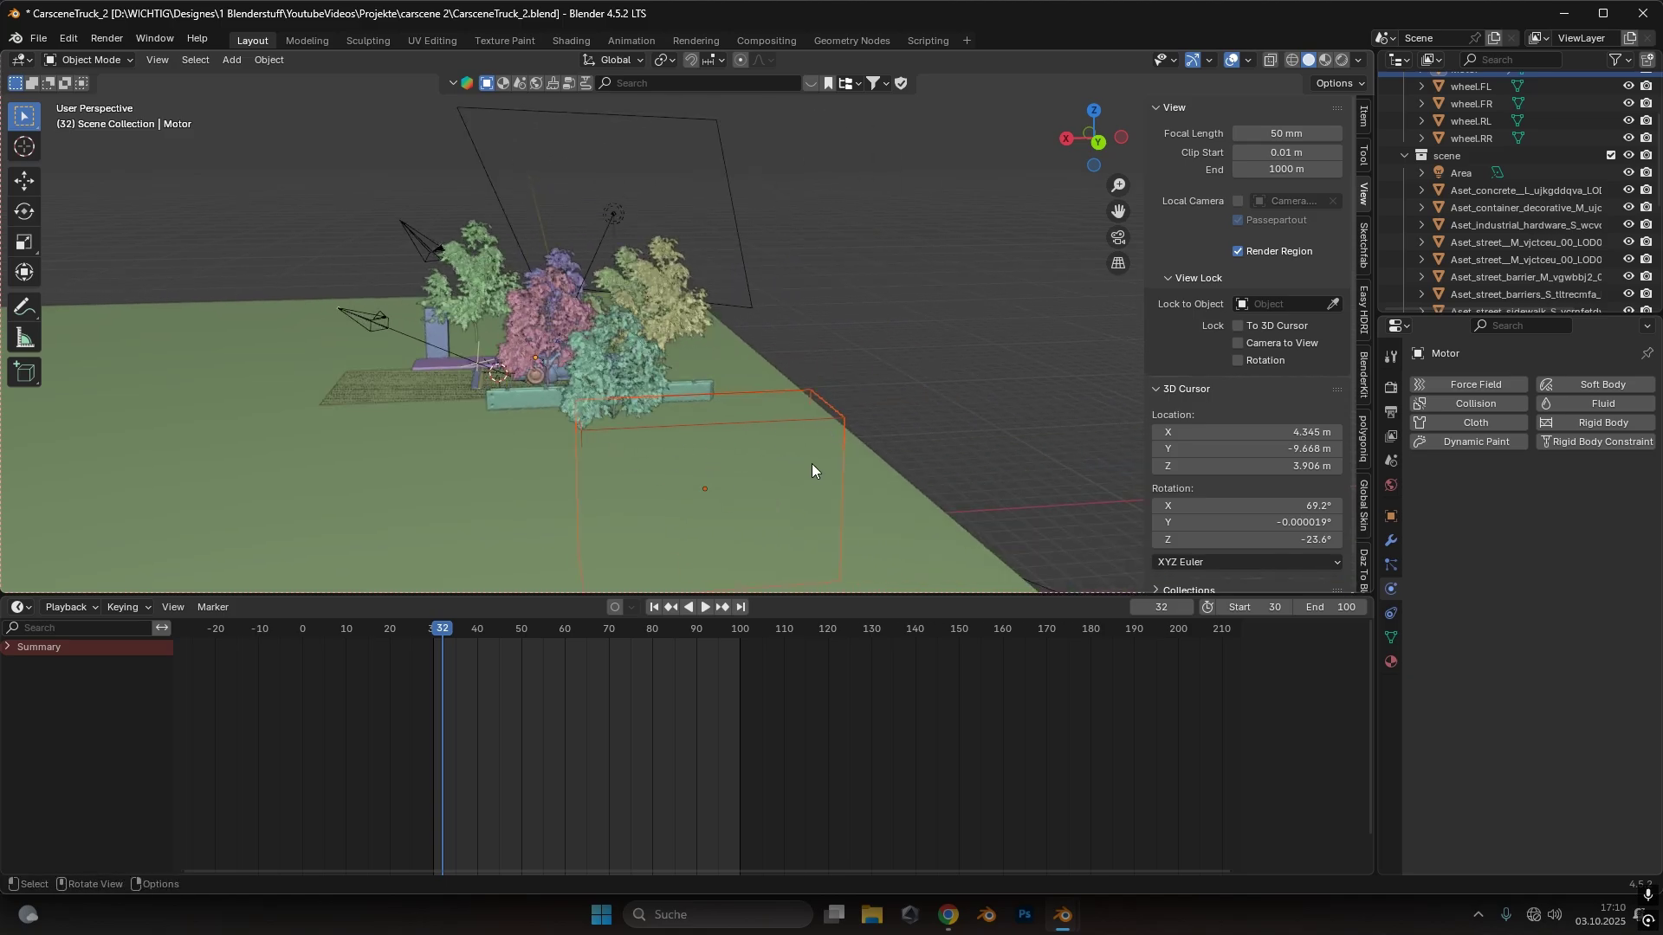
pyautogui.keyDown('shift'); pyautogui.moveTo(804, 472); pyautogui.dragTo(710, 424, button='middle'); pyautogui.keyUp('shift')
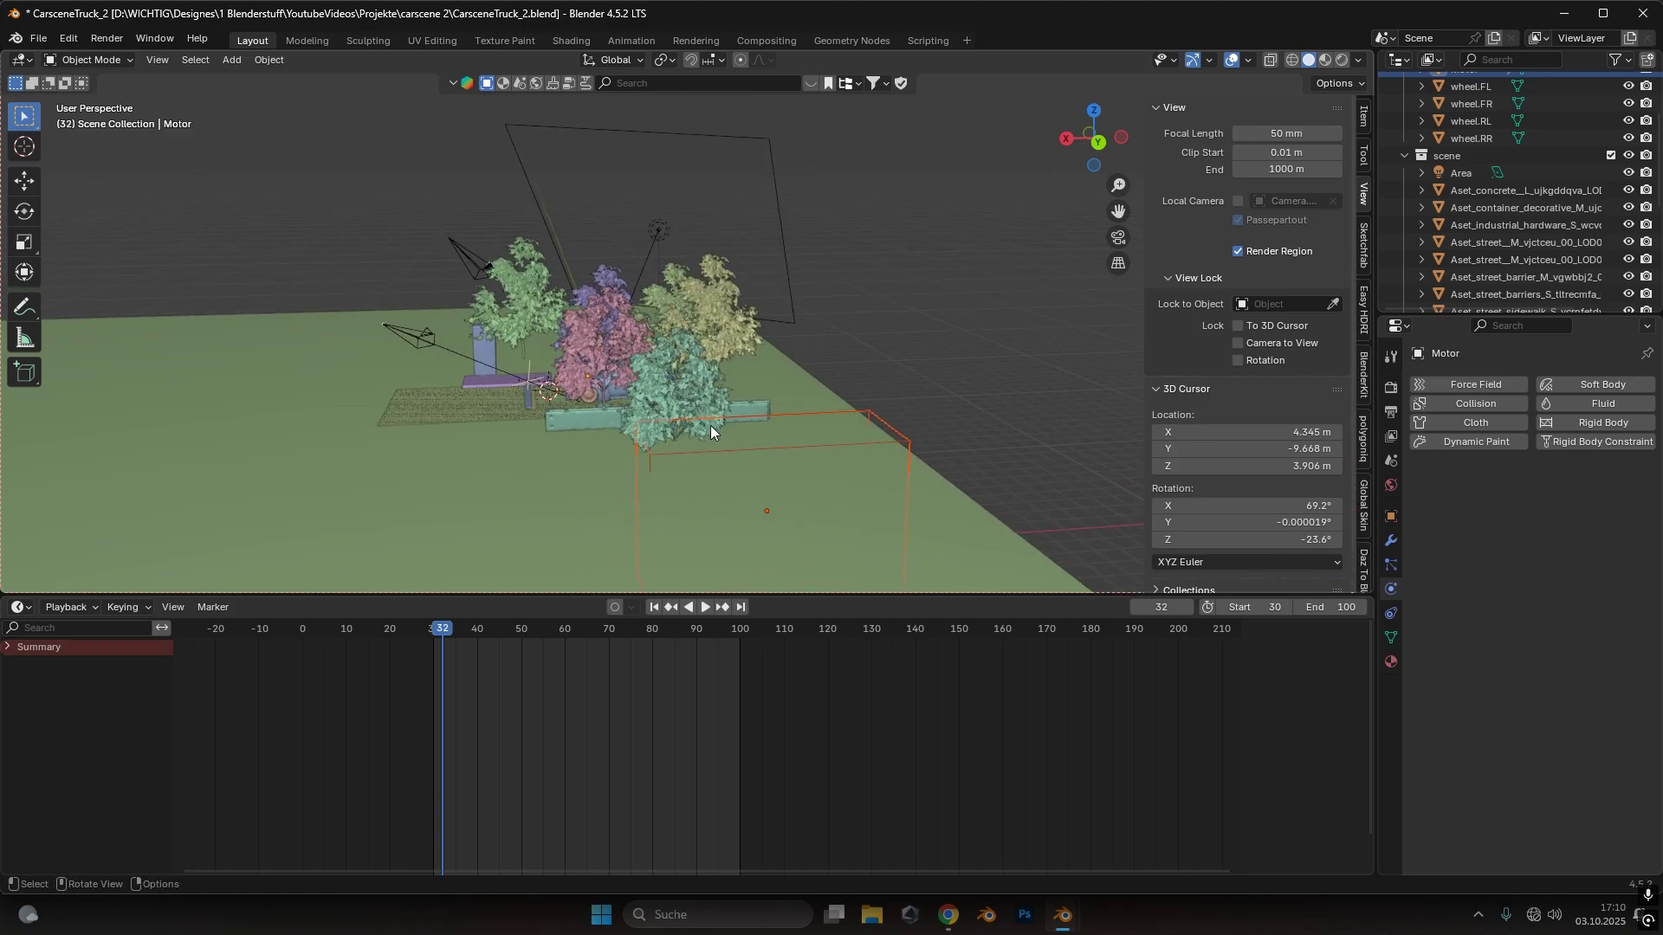
pyautogui.scroll(5, 727, 364)
pyautogui.press('space')
pyautogui.moveTo(439, 631)
pyautogui.mouseDown()
pyautogui.moveTo(518, 643)
pyautogui.moveTo(418, 646)
pyautogui.moveTo(450, 646)
pyautogui.mouseUp()
pyautogui.press('space')
# Set the scene's start frame to 0 and scrub through the early frames to check the appended fire bursts
pyautogui.click(1243, 607)
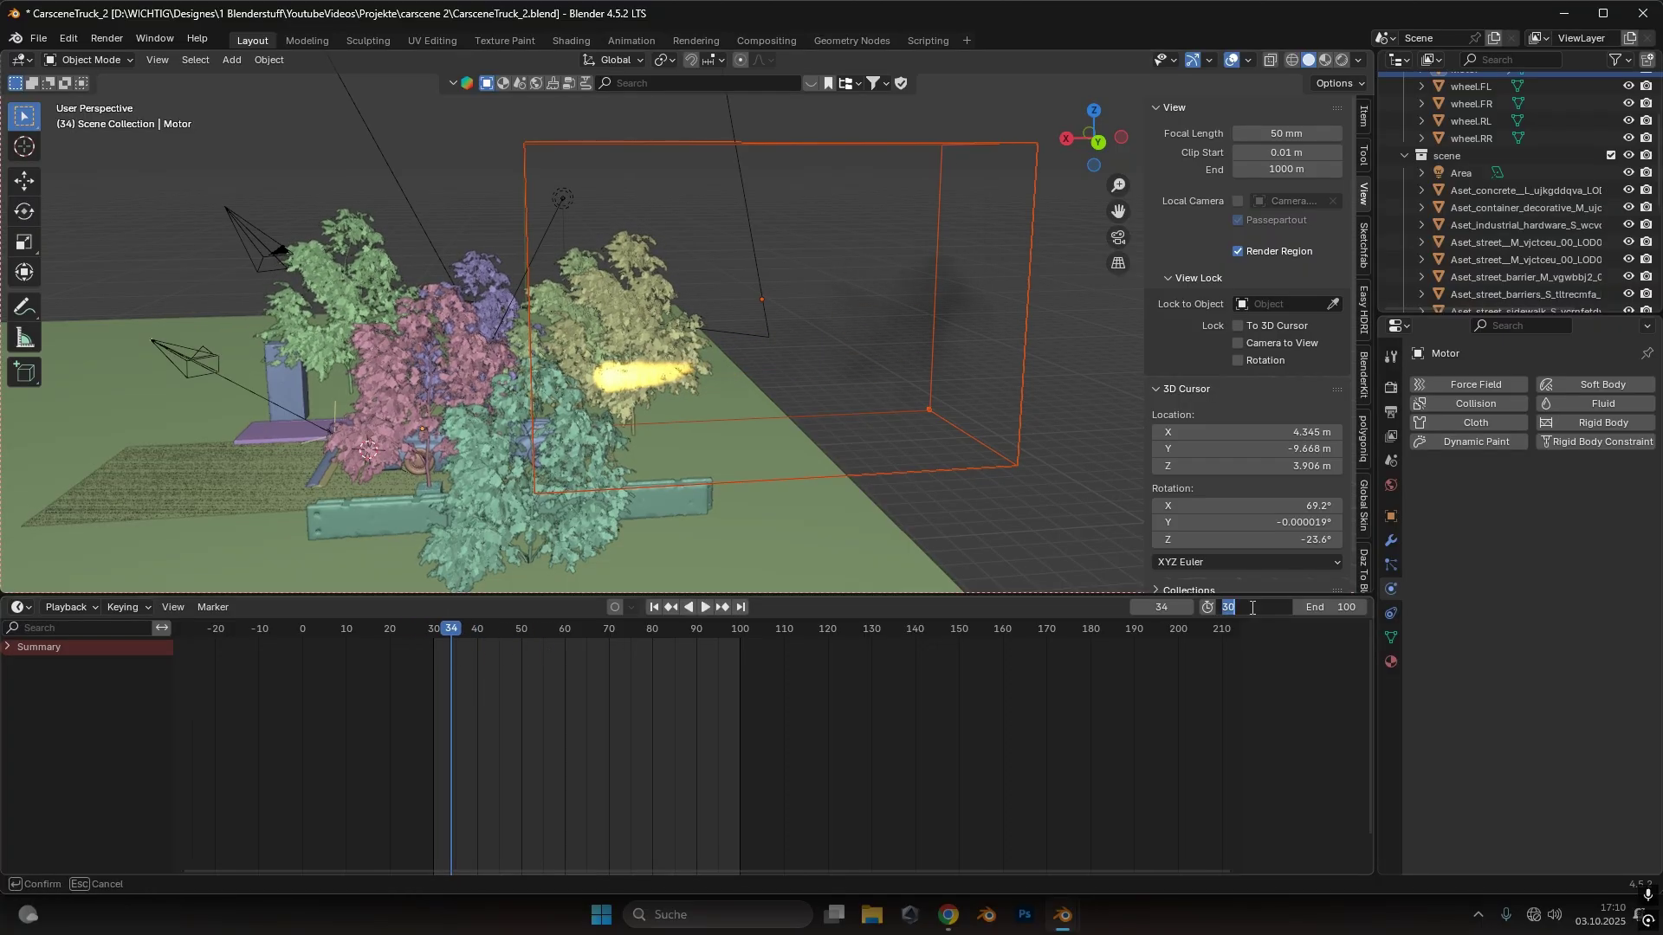
pyautogui.write('0')
pyautogui.press('Return')
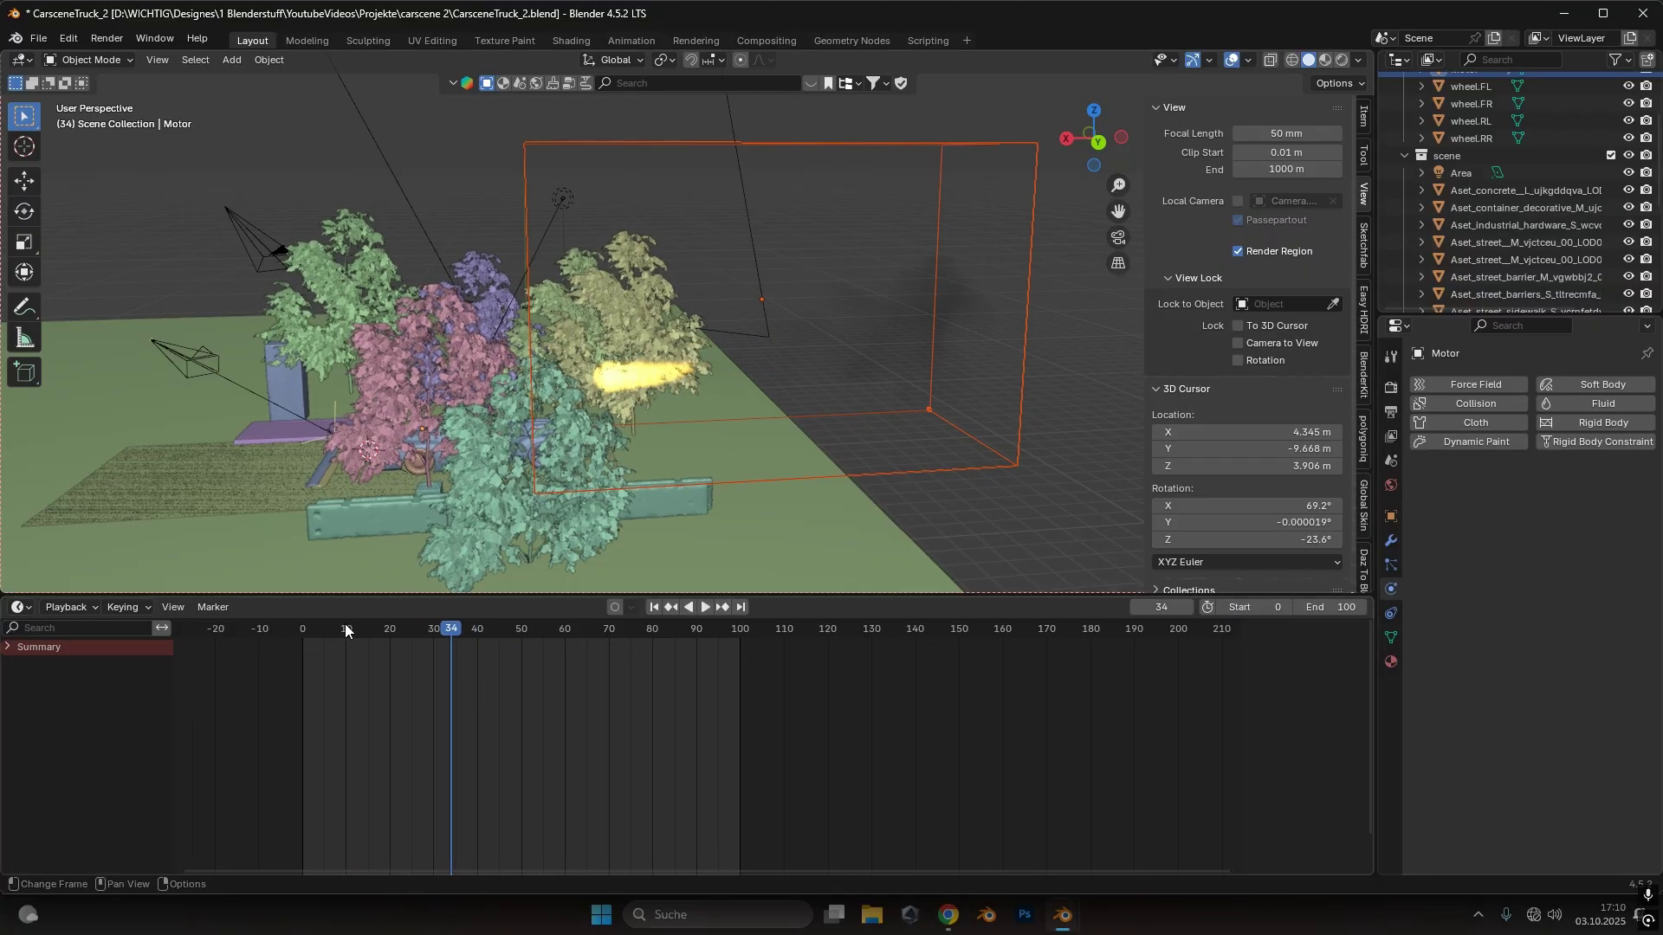
pyautogui.press('space')
pyautogui.moveTo(346, 631); pyautogui.dragTo(433, 658)
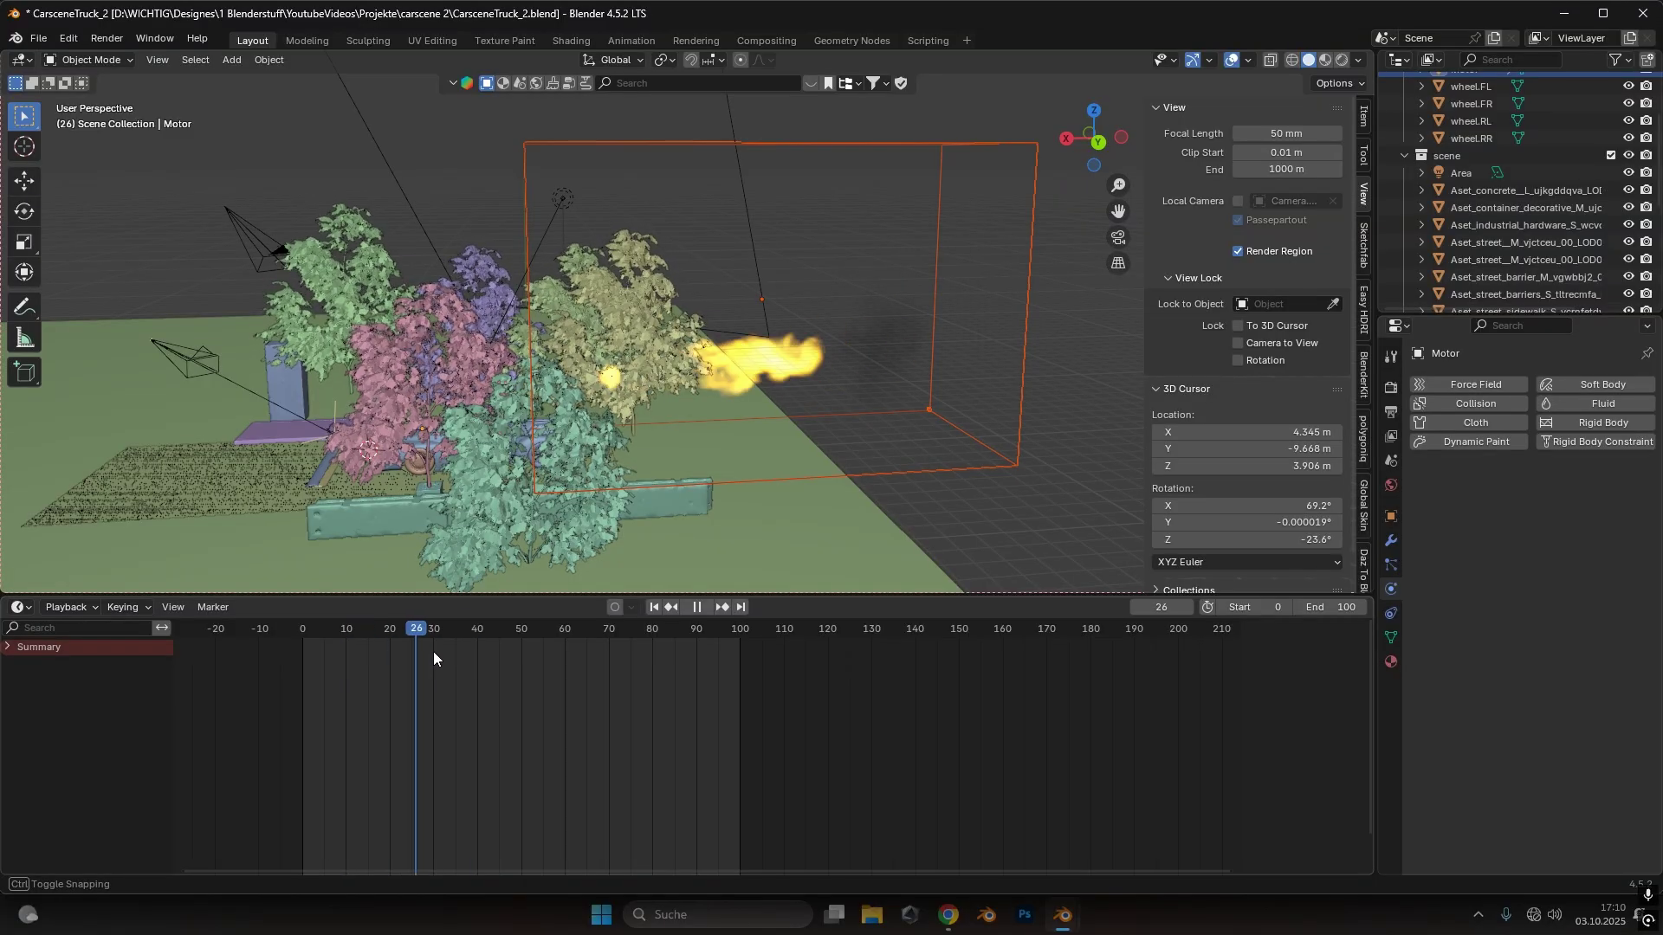
pyautogui.moveTo(873, 323); pyautogui.dragTo(839, 328, button='middle')
pyautogui.press('space')
# Scale the smoke domain down uniformly to about 0.38 and scrub back to frame 25, where the fire is burning
pyautogui.press('s')
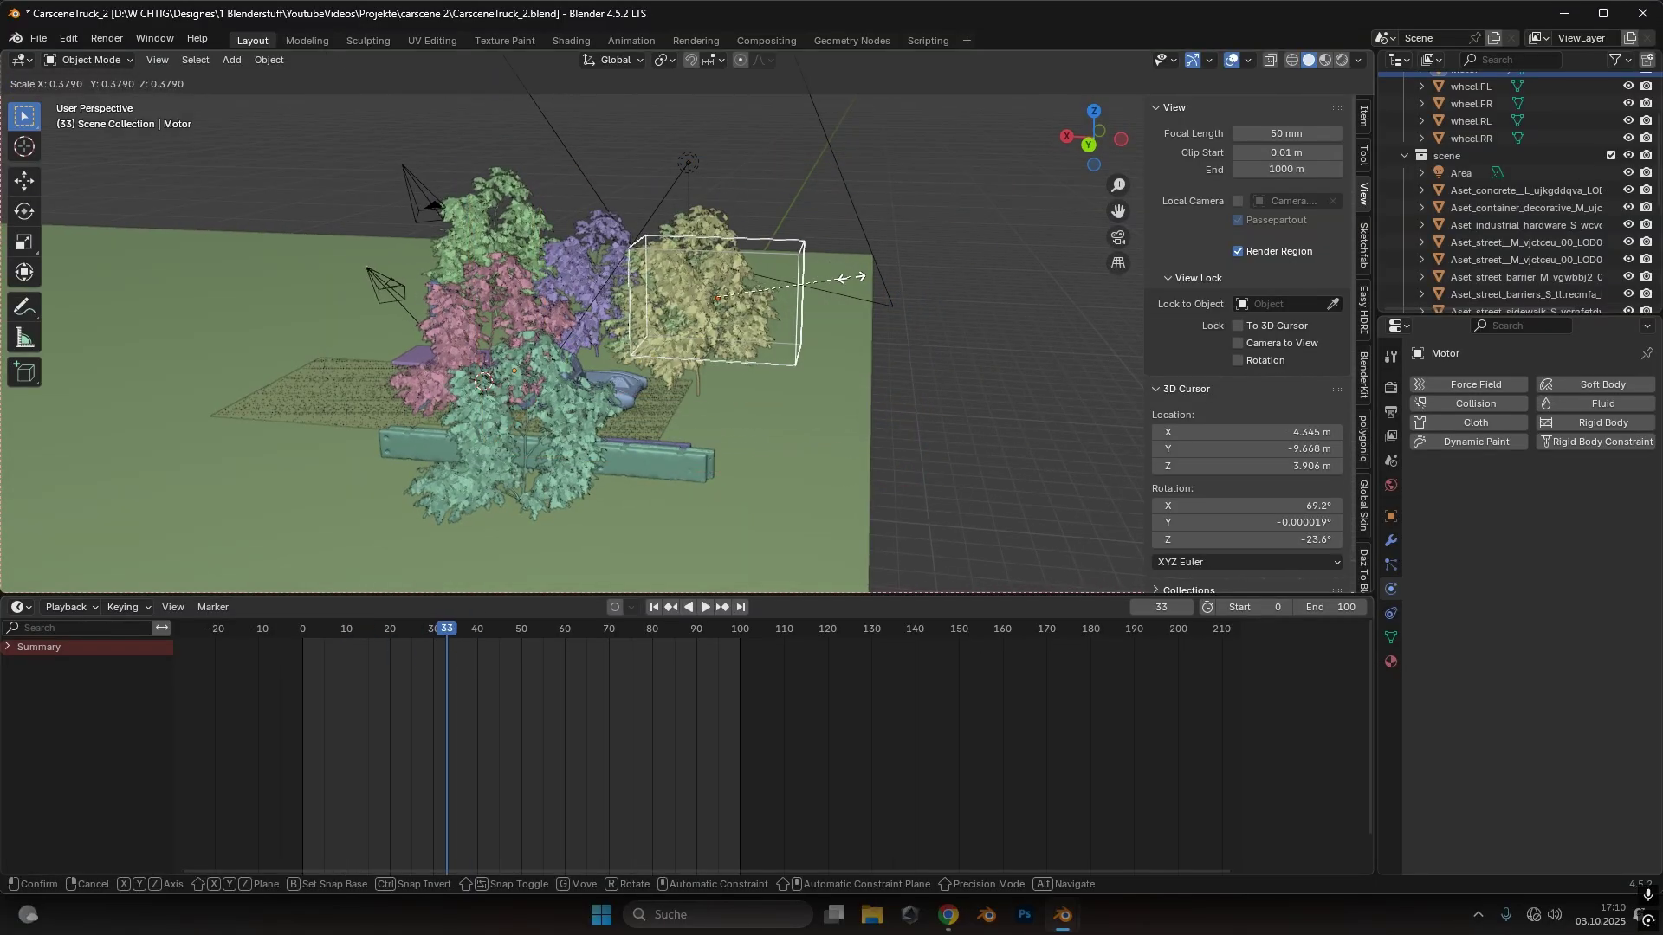
pyautogui.click(852, 277)
pyautogui.scroll(4, 799, 300)
pyautogui.moveTo(459, 631); pyautogui.dragTo(412, 634)
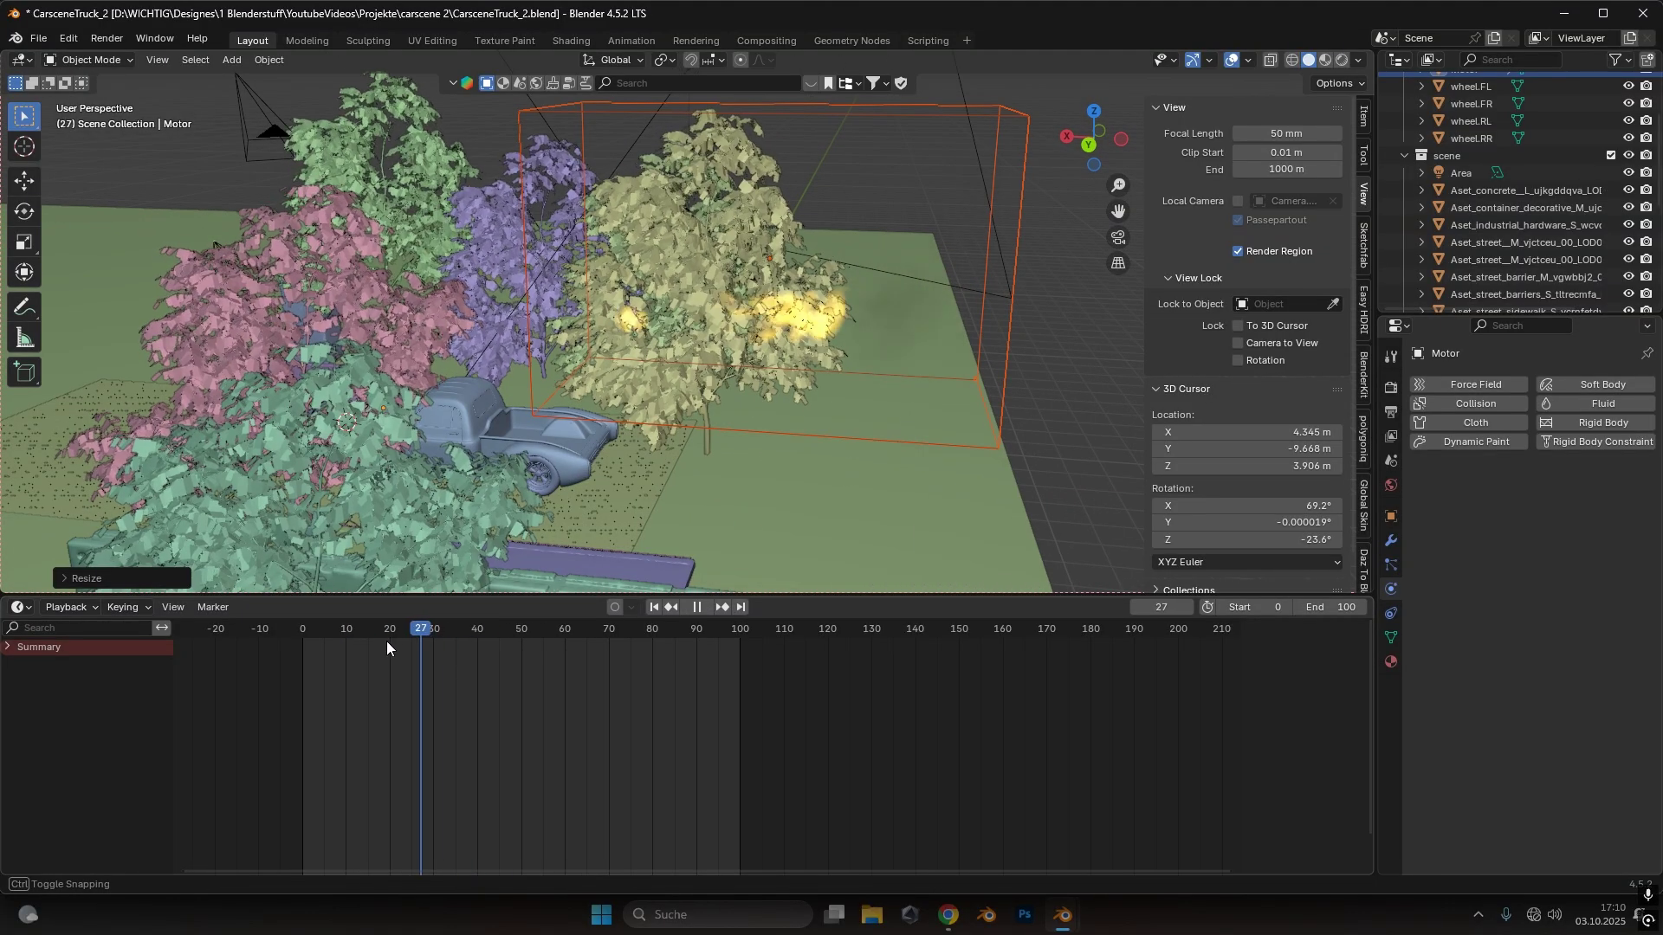
# Move the smoke domain over to the truck and rotate it about the global Z axis
pyautogui.moveTo(680, 353); pyautogui.dragTo(860, 164, button='middle')
pyautogui.press('g')
pyautogui.click(549, 415)
pyautogui.scroll(3, 559, 405)
pyautogui.press('r')
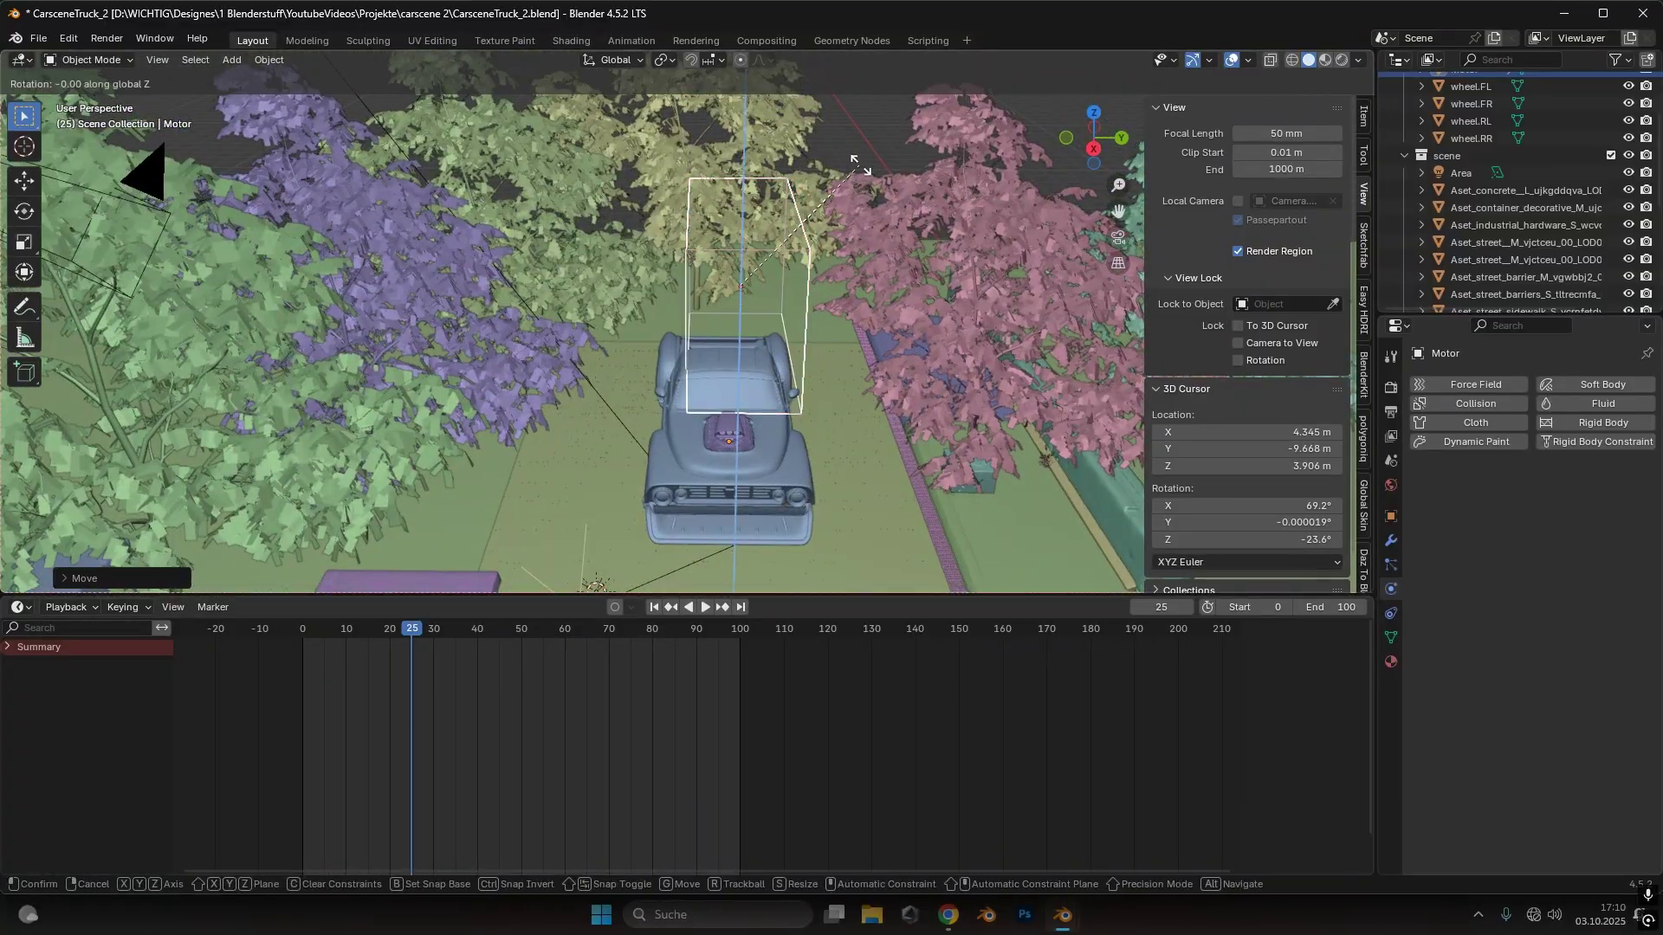
pyautogui.click(797, 297)
# Reposition the smoke domain beside the front of the truck and scrub to frame 16 to check the fire's direction
pyautogui.scroll(3, 797, 296)
pyautogui.moveTo(797, 296); pyautogui.dragTo(616, 345, button='middle')
pyautogui.press('g')
pyautogui.click(745, 347)
pyautogui.press('space')
pyautogui.click(330, 636)
pyautogui.moveTo(330, 636); pyautogui.dragTo(376, 634)
pyautogui.press('space')
pyautogui.moveTo(522, 430); pyautogui.dragTo(447, 370, button='middle')
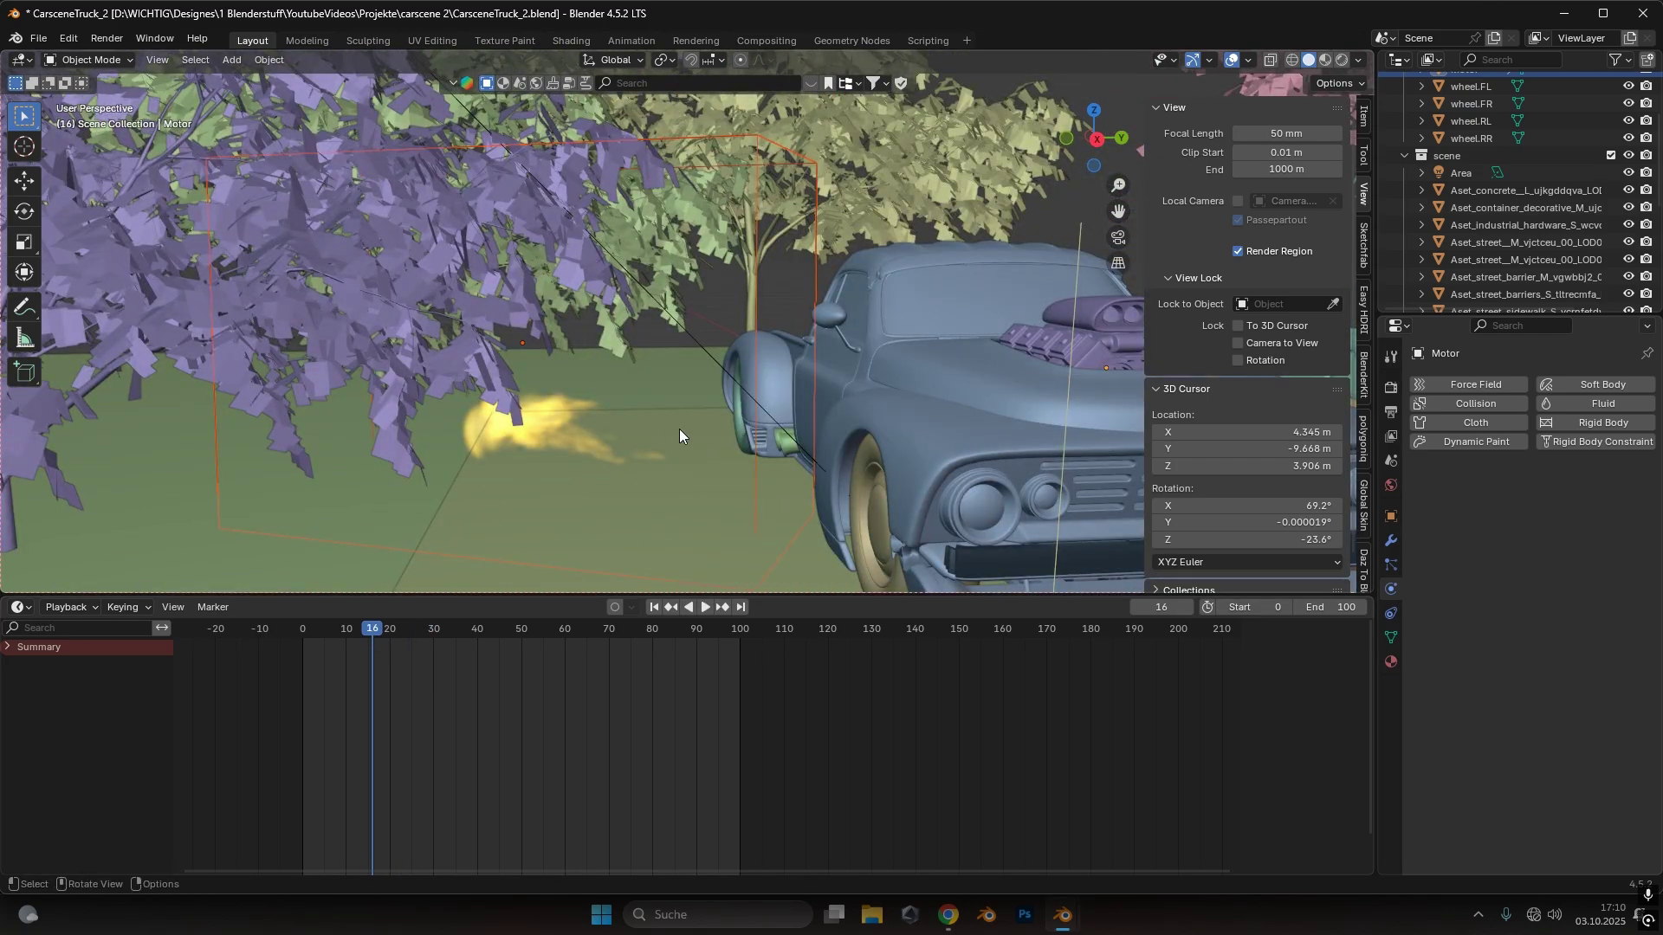
# Switch to the unsaved fire simulation's Blender window and review the Smoke Domain's fluid physics settings
pyautogui.moveTo(1064, 916)
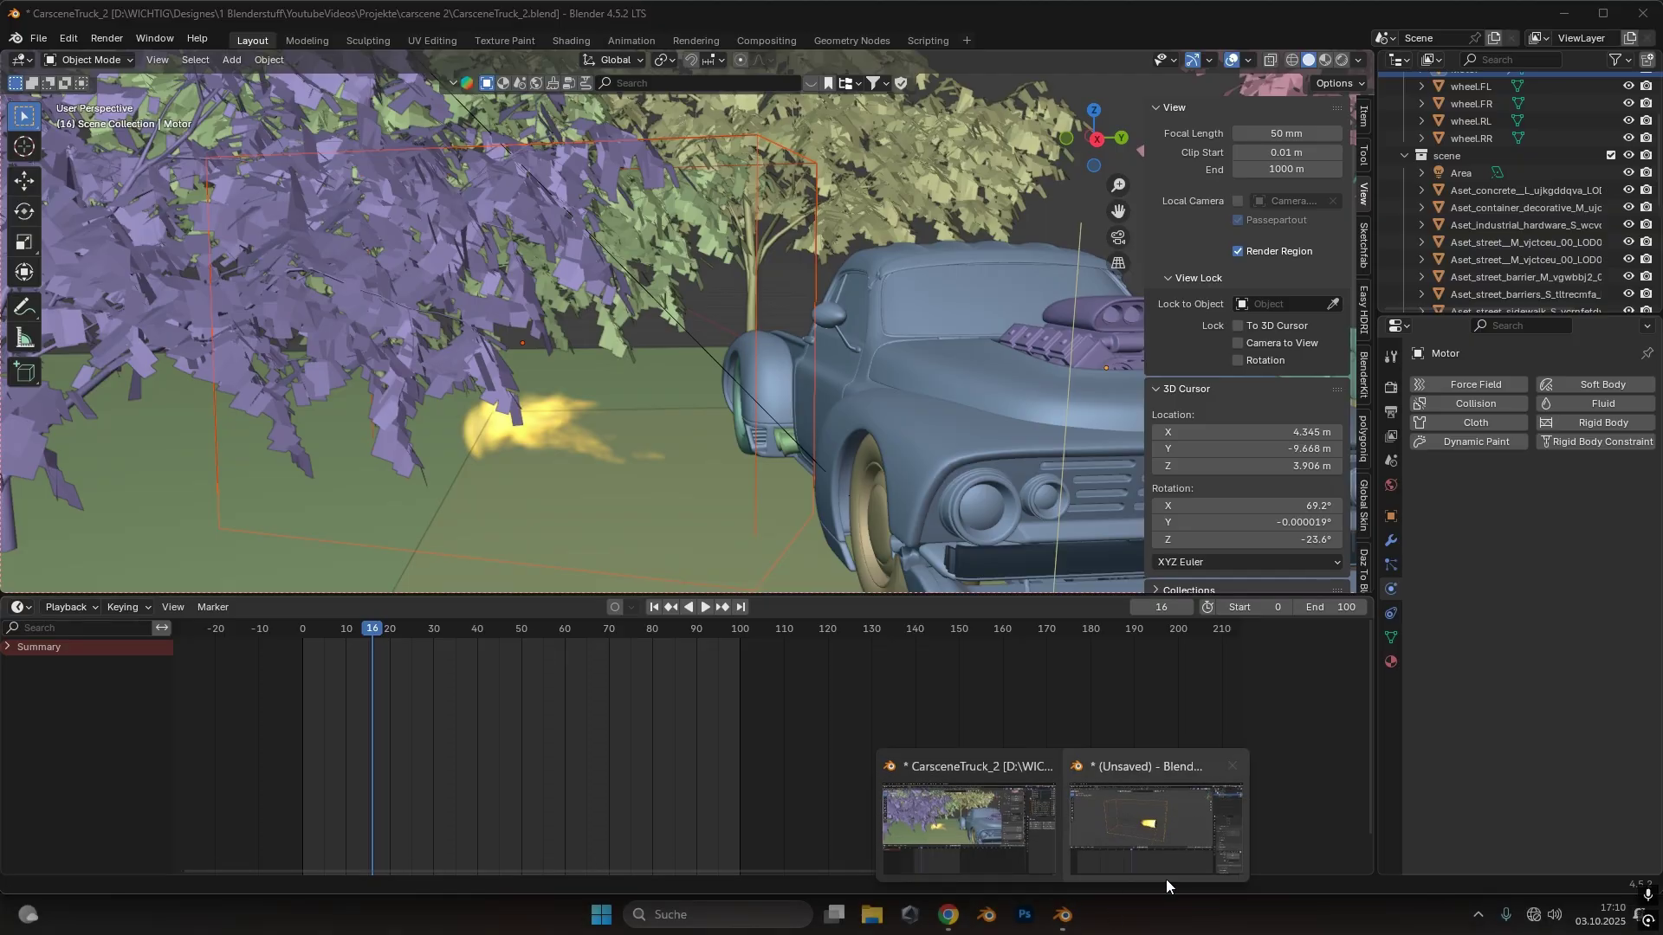
pyautogui.click(1171, 841)
pyautogui.moveTo(719, 346); pyautogui.dragTo(844, 375, button='middle')
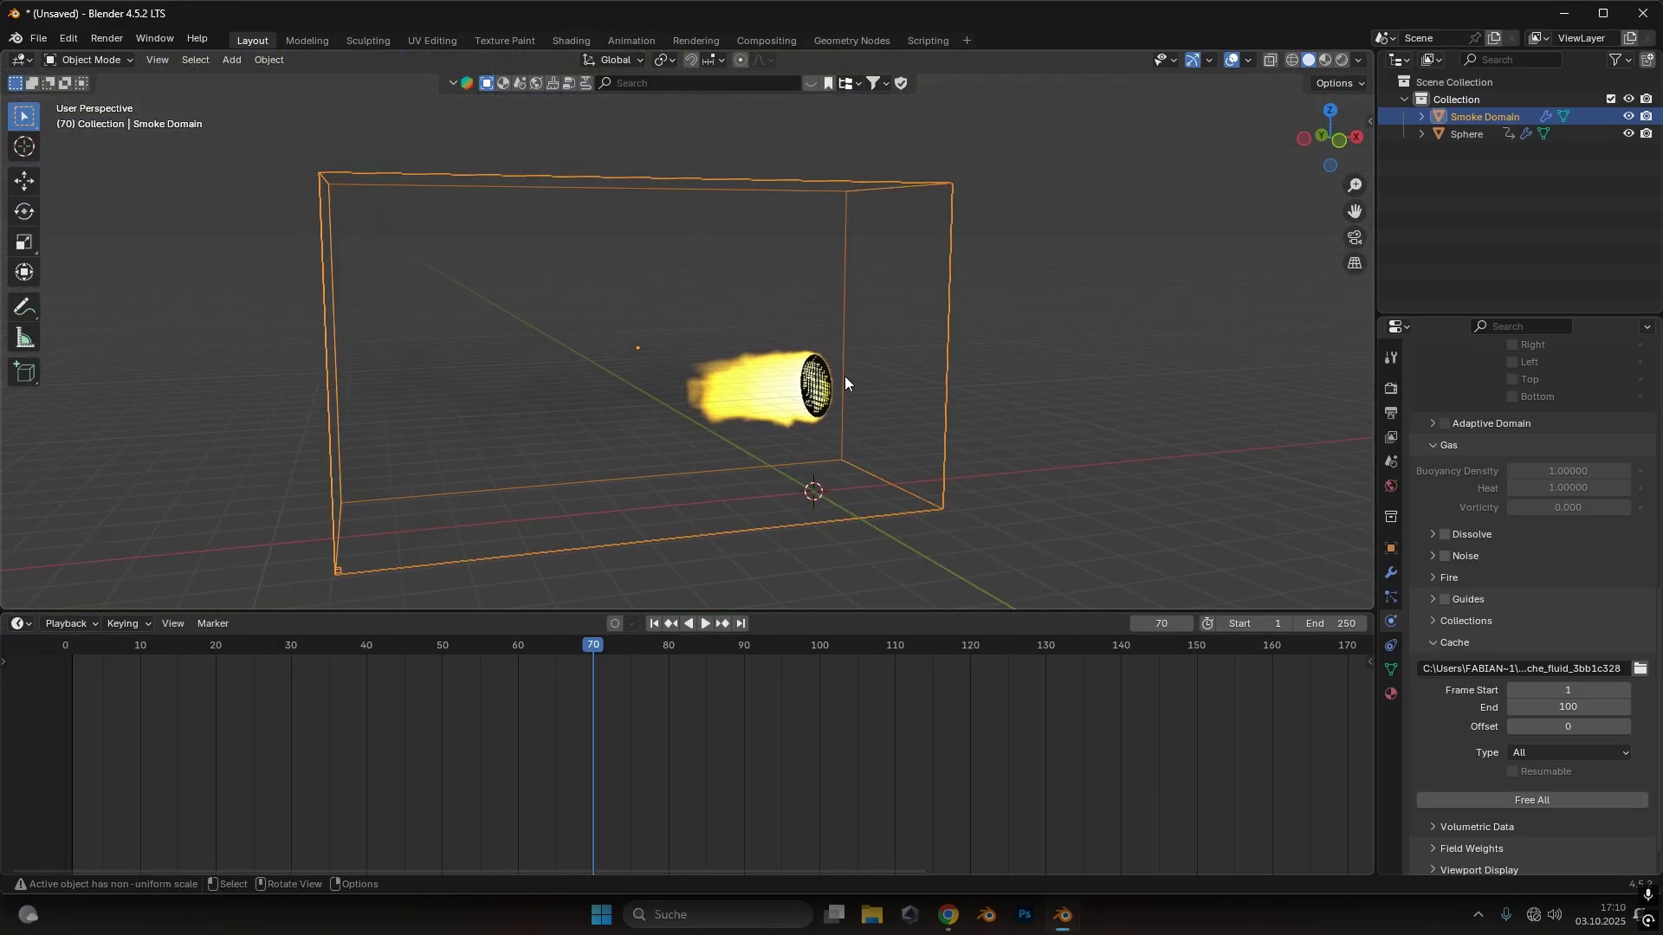
pyautogui.click(819, 392)
pyautogui.click(819, 391)
pyautogui.click(1390, 598)
pyautogui.click(1391, 621)
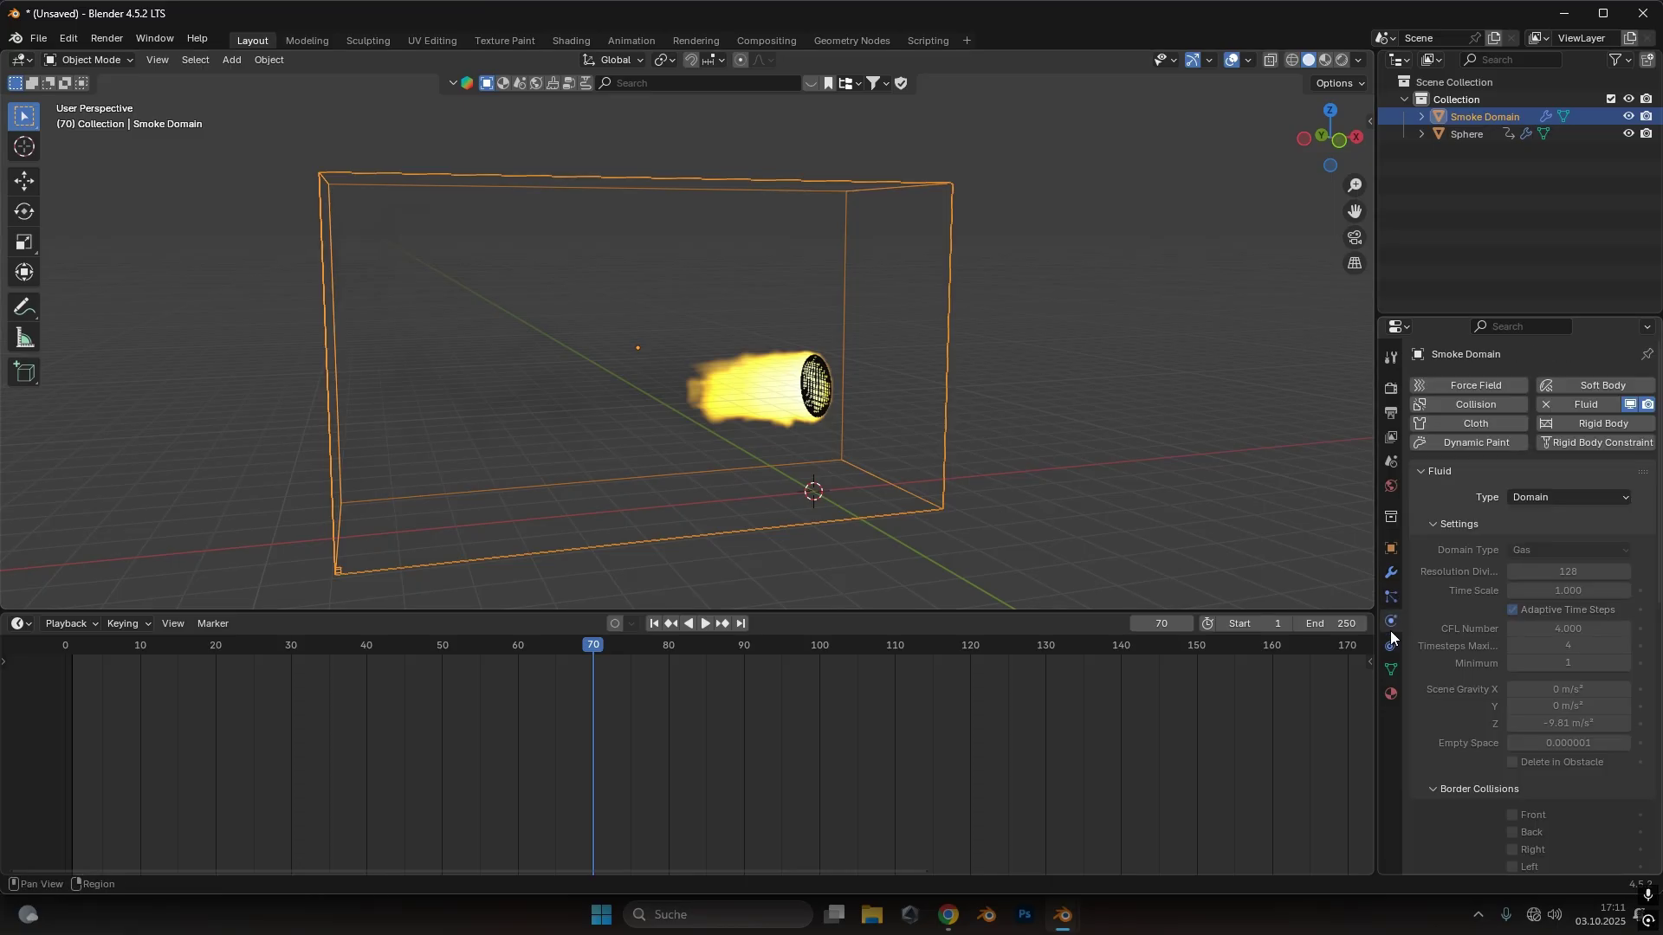
pyautogui.scroll(-10, 1479, 698)
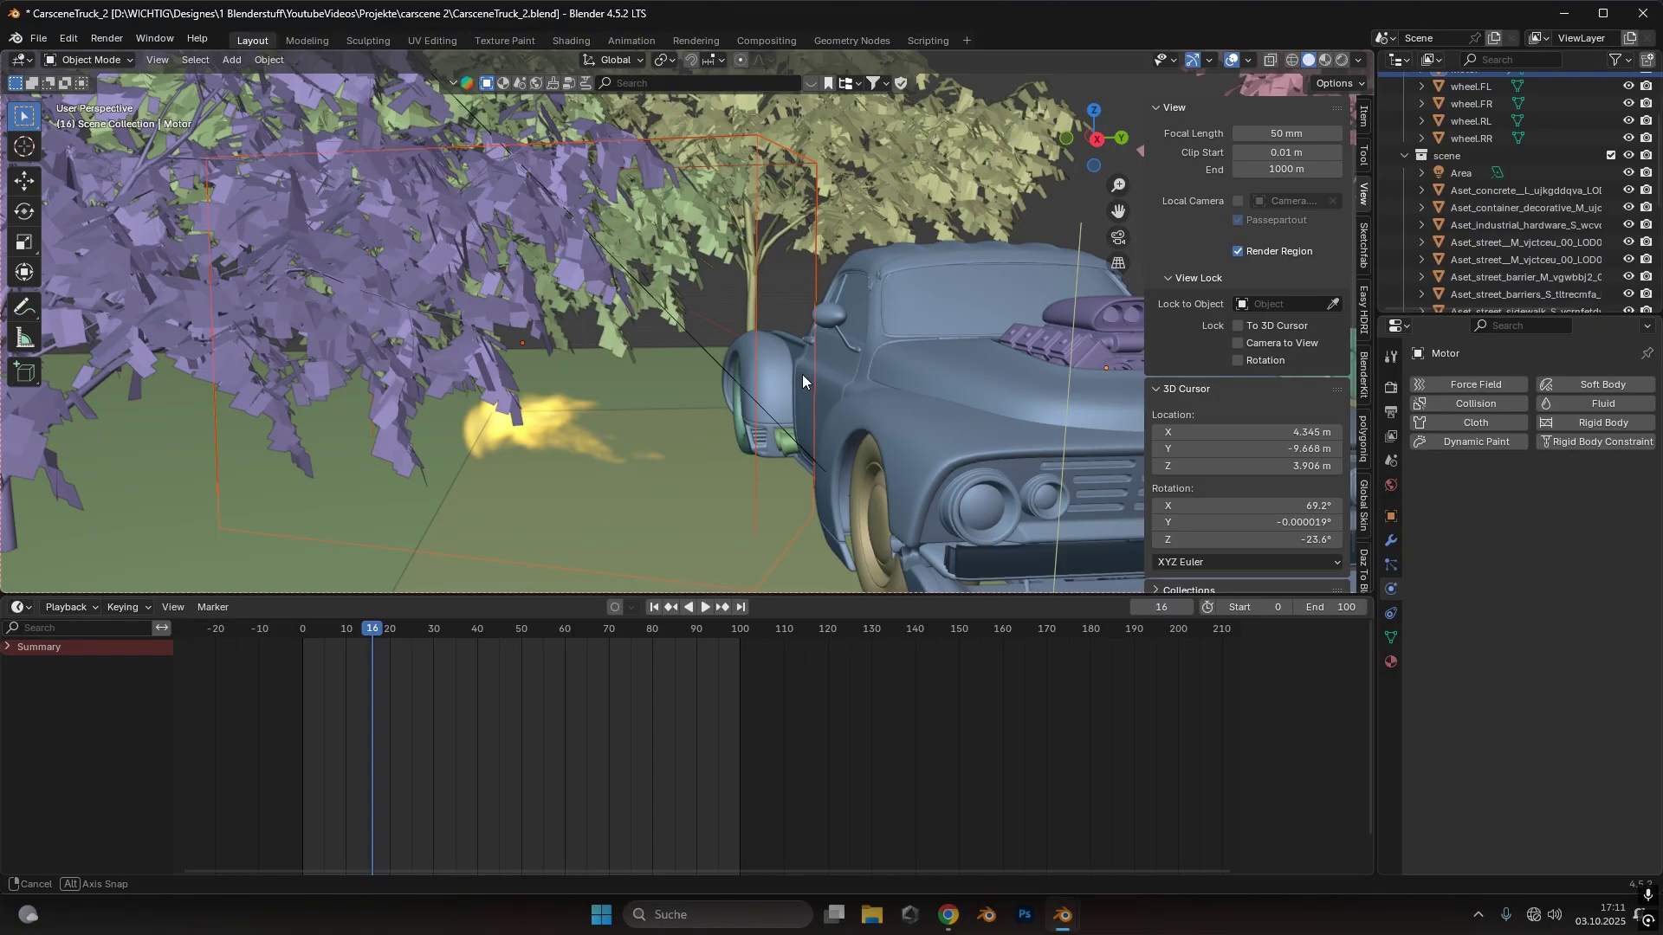
# In the truck scene, scrub to frames 13 and 23 and examine the exhaust fire and the Smoke Domain Material nodes
pyautogui.moveTo(803, 375)
pyautogui.mouseDown(button='middle')
pyautogui.moveTo(756, 398)
pyautogui.moveTo(802, 355)
pyautogui.moveTo(799, 369)
pyautogui.mouseUp(button='middle')
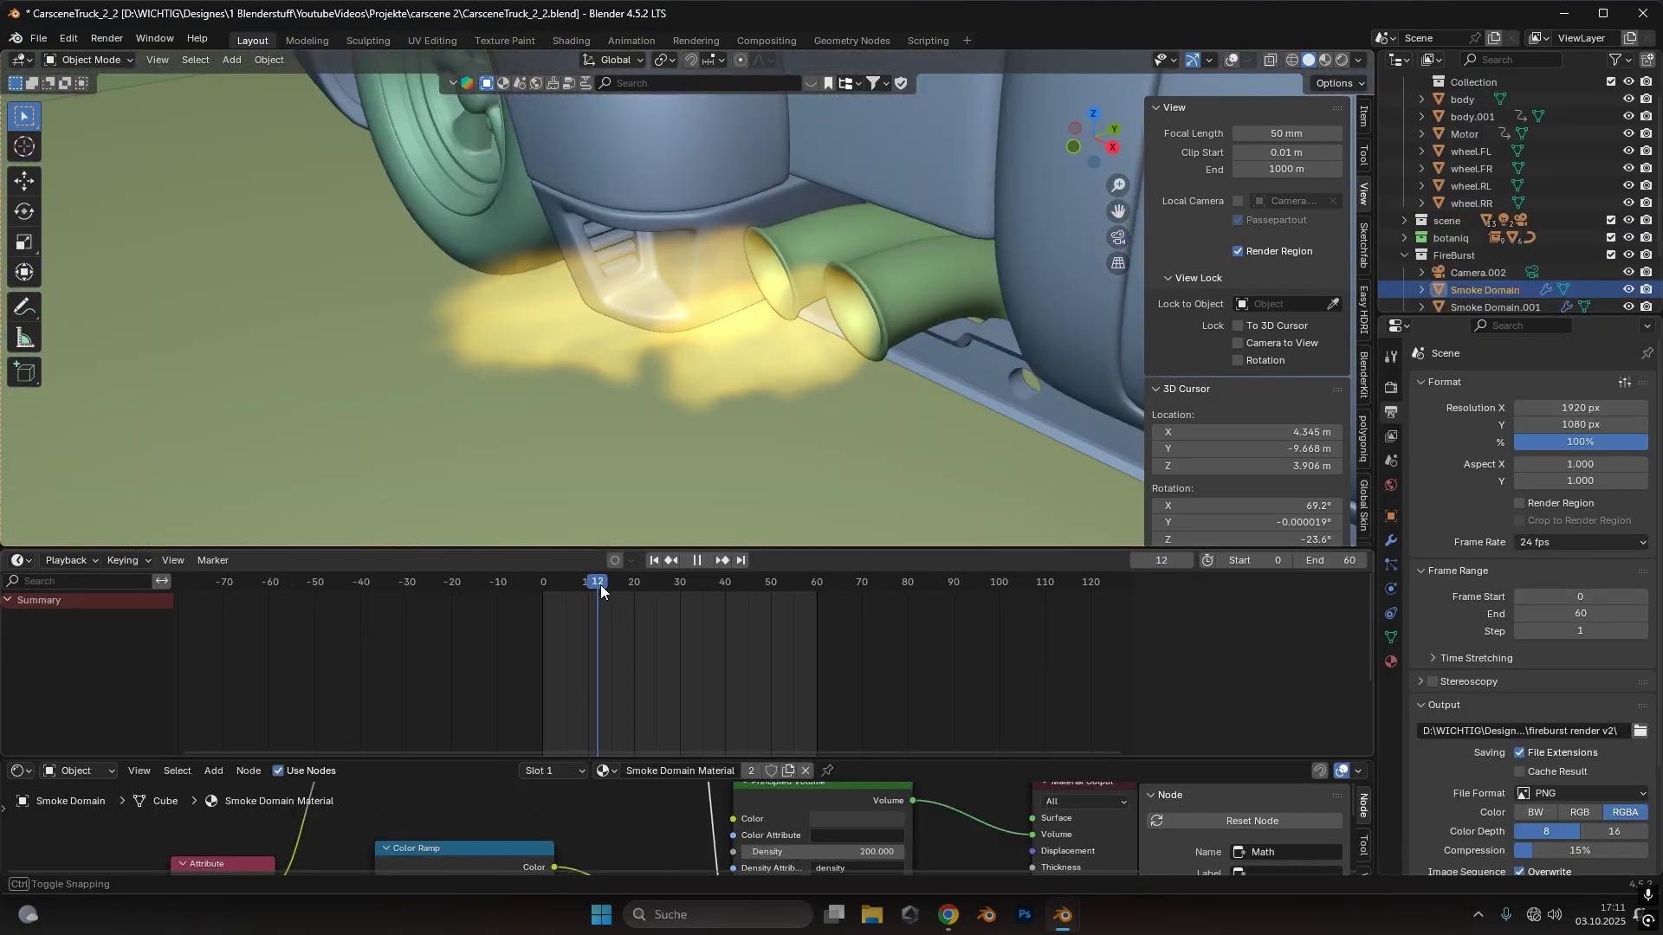
pyautogui.moveTo(600, 584); pyautogui.dragTo(604, 584)
pyautogui.moveTo(693, 285); pyautogui.dragTo(833, 355, button='middle')
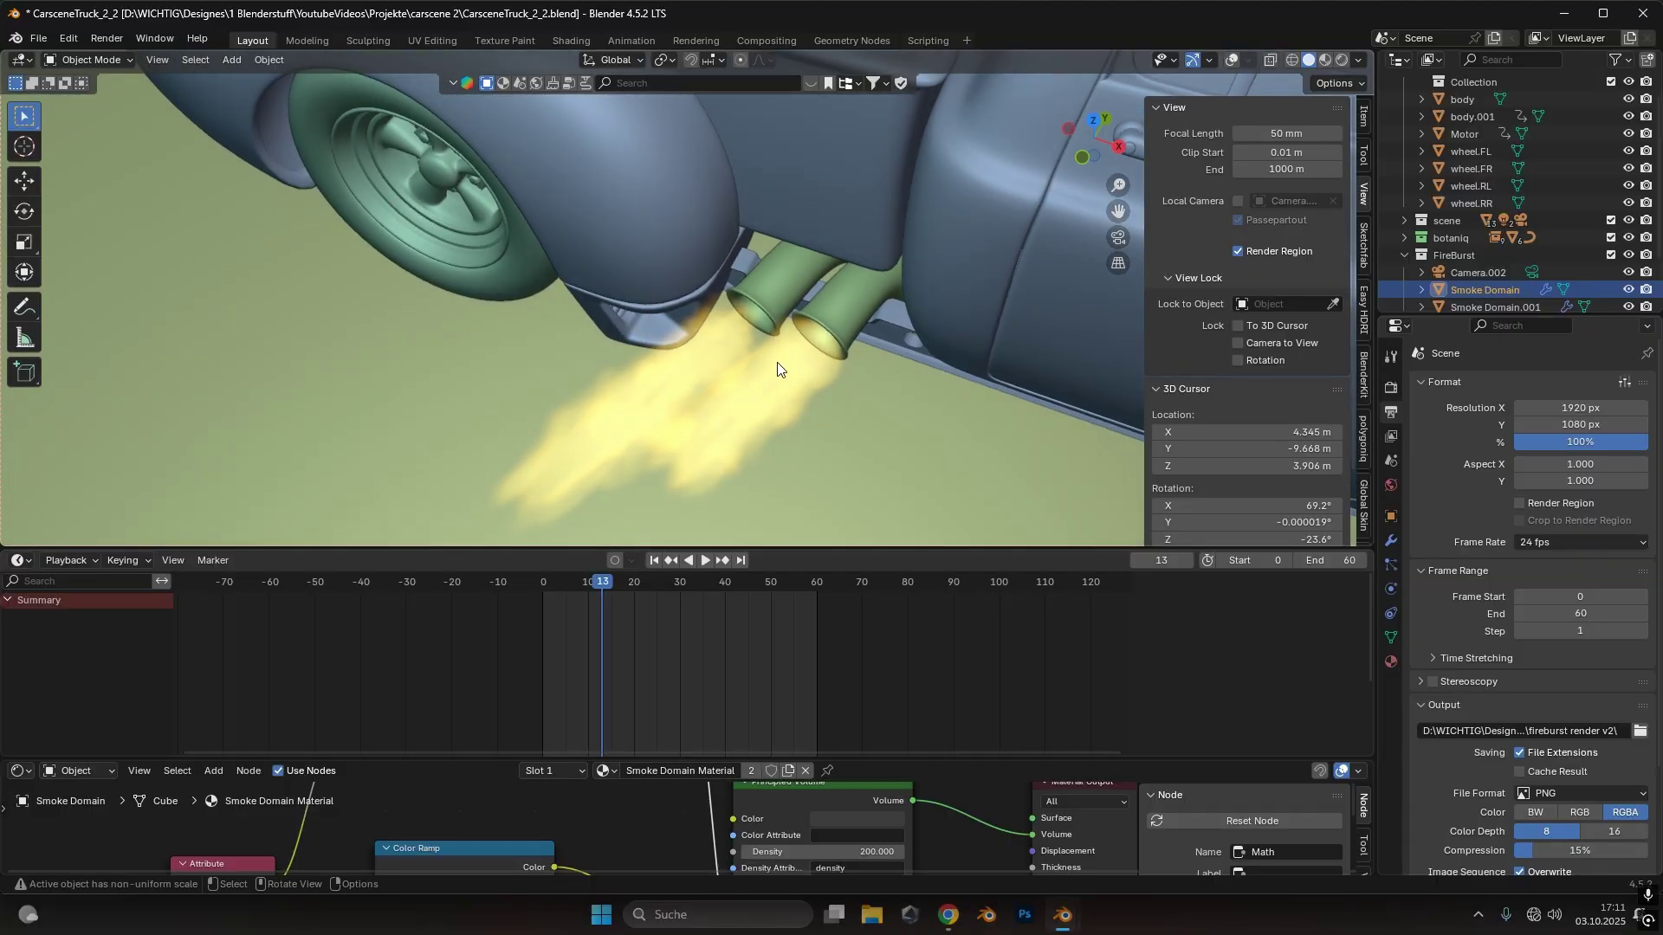
pyautogui.press('space')
pyautogui.moveTo(658, 589); pyautogui.dragTo(648, 590)
pyautogui.moveTo(684, 450); pyautogui.dragTo(719, 327, button='middle')
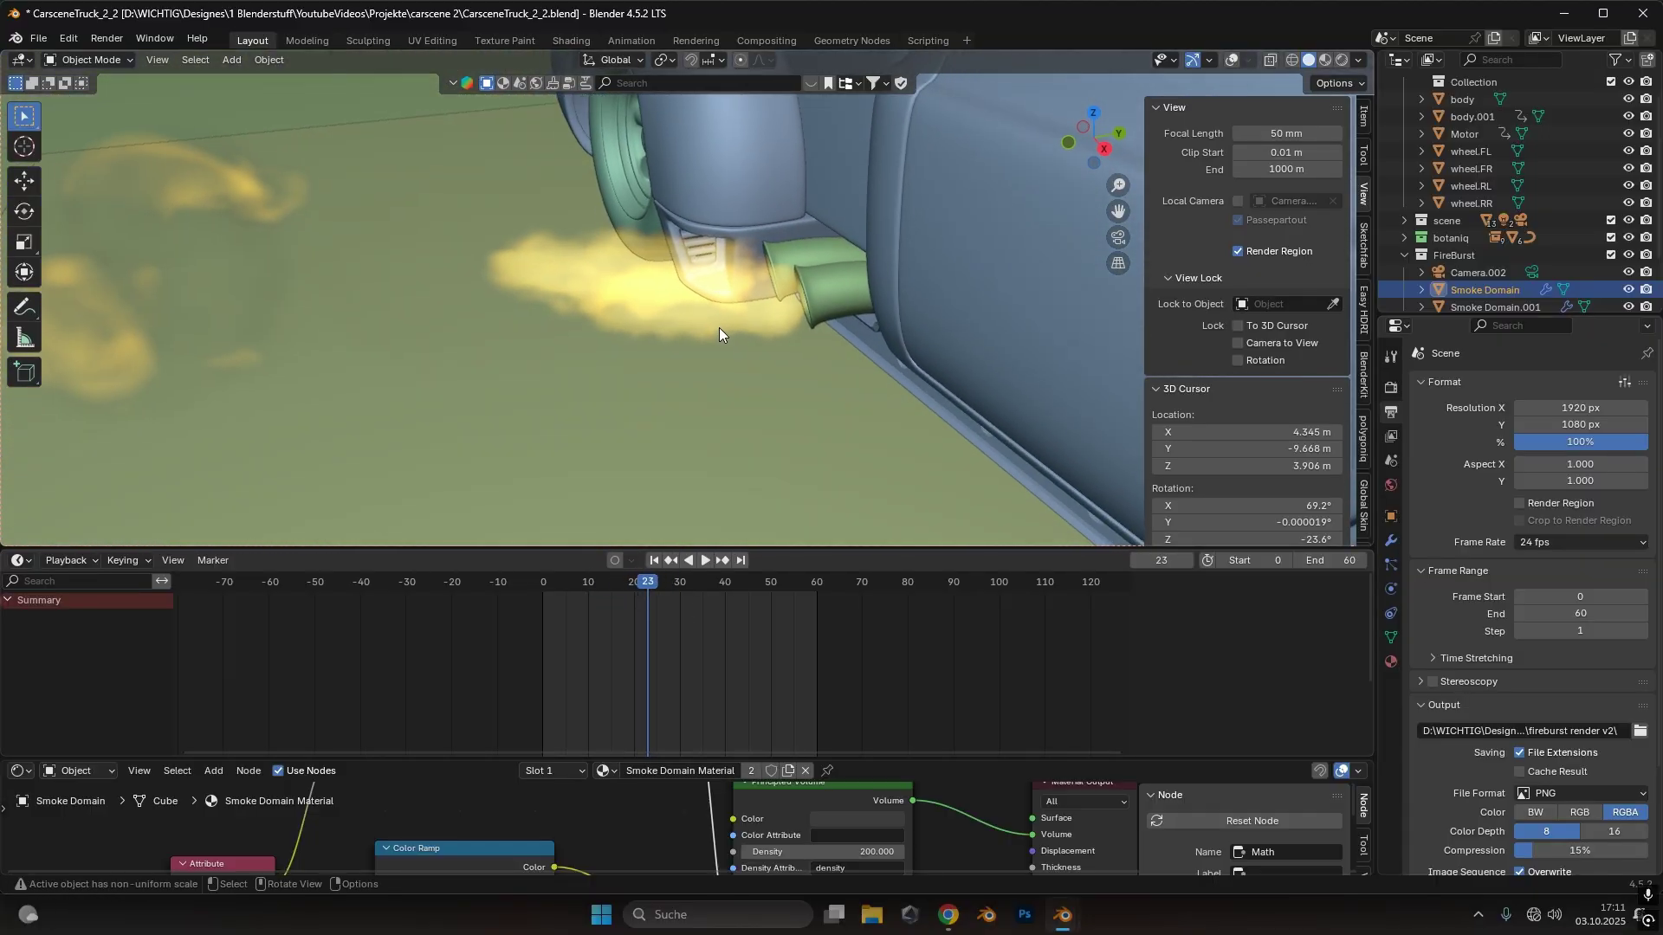
pyautogui.click(1230, 60)
pyautogui.scroll(-2, 705, 294)
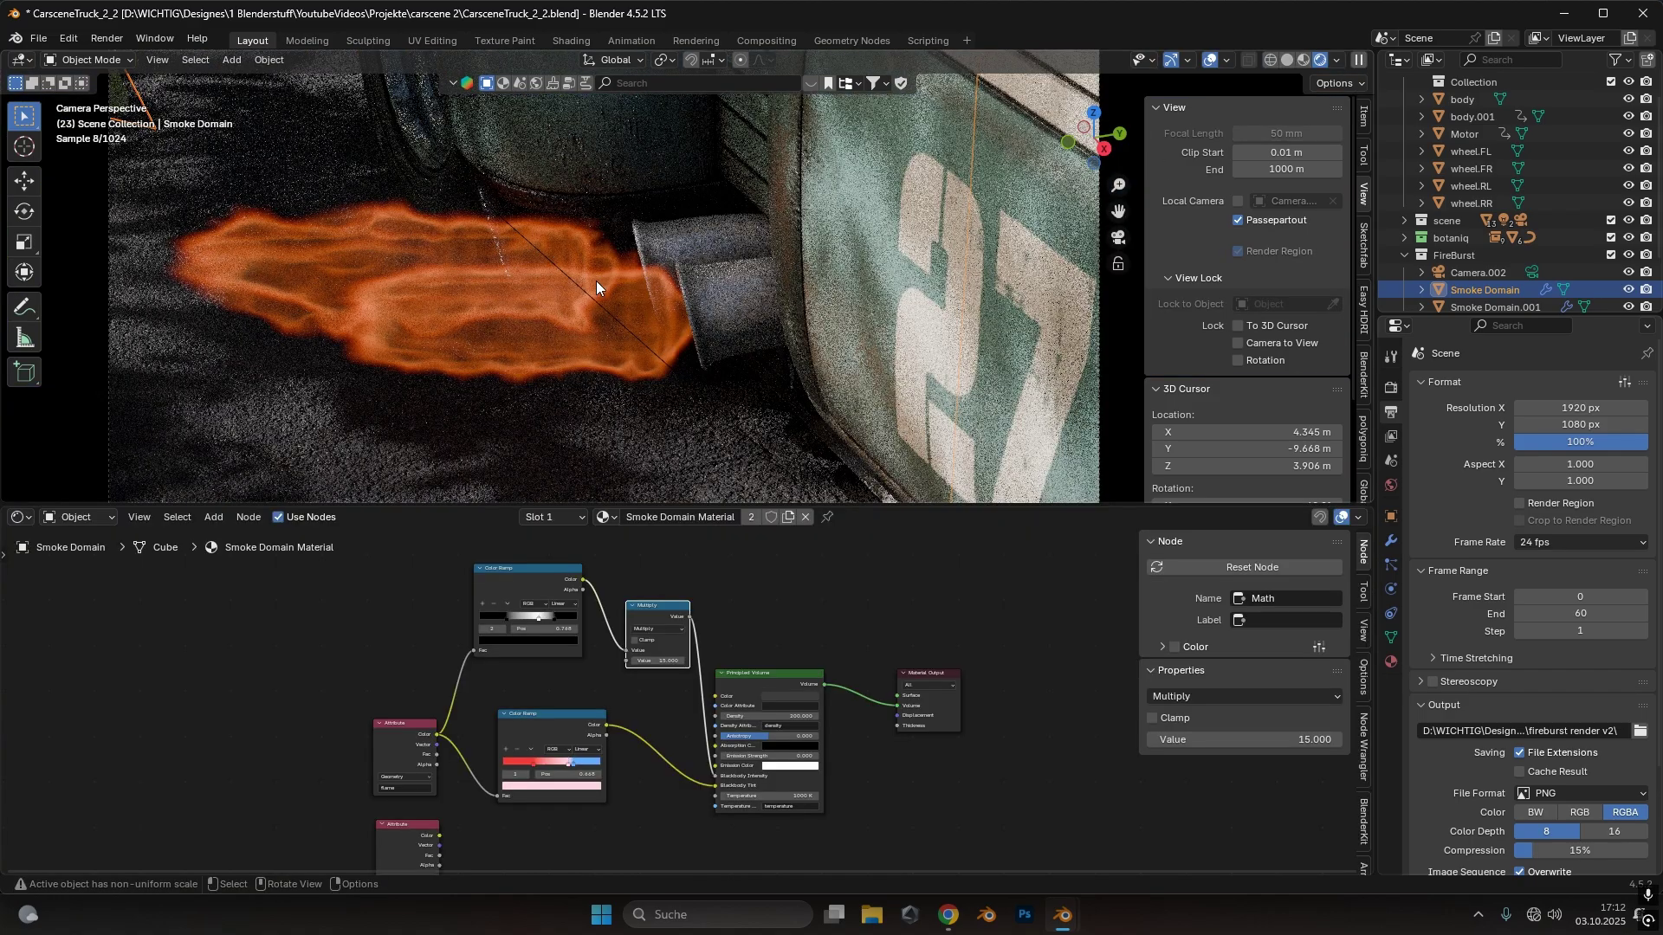
pyautogui.moveTo(667, 710); pyautogui.dragTo(784, 679, button='middle')
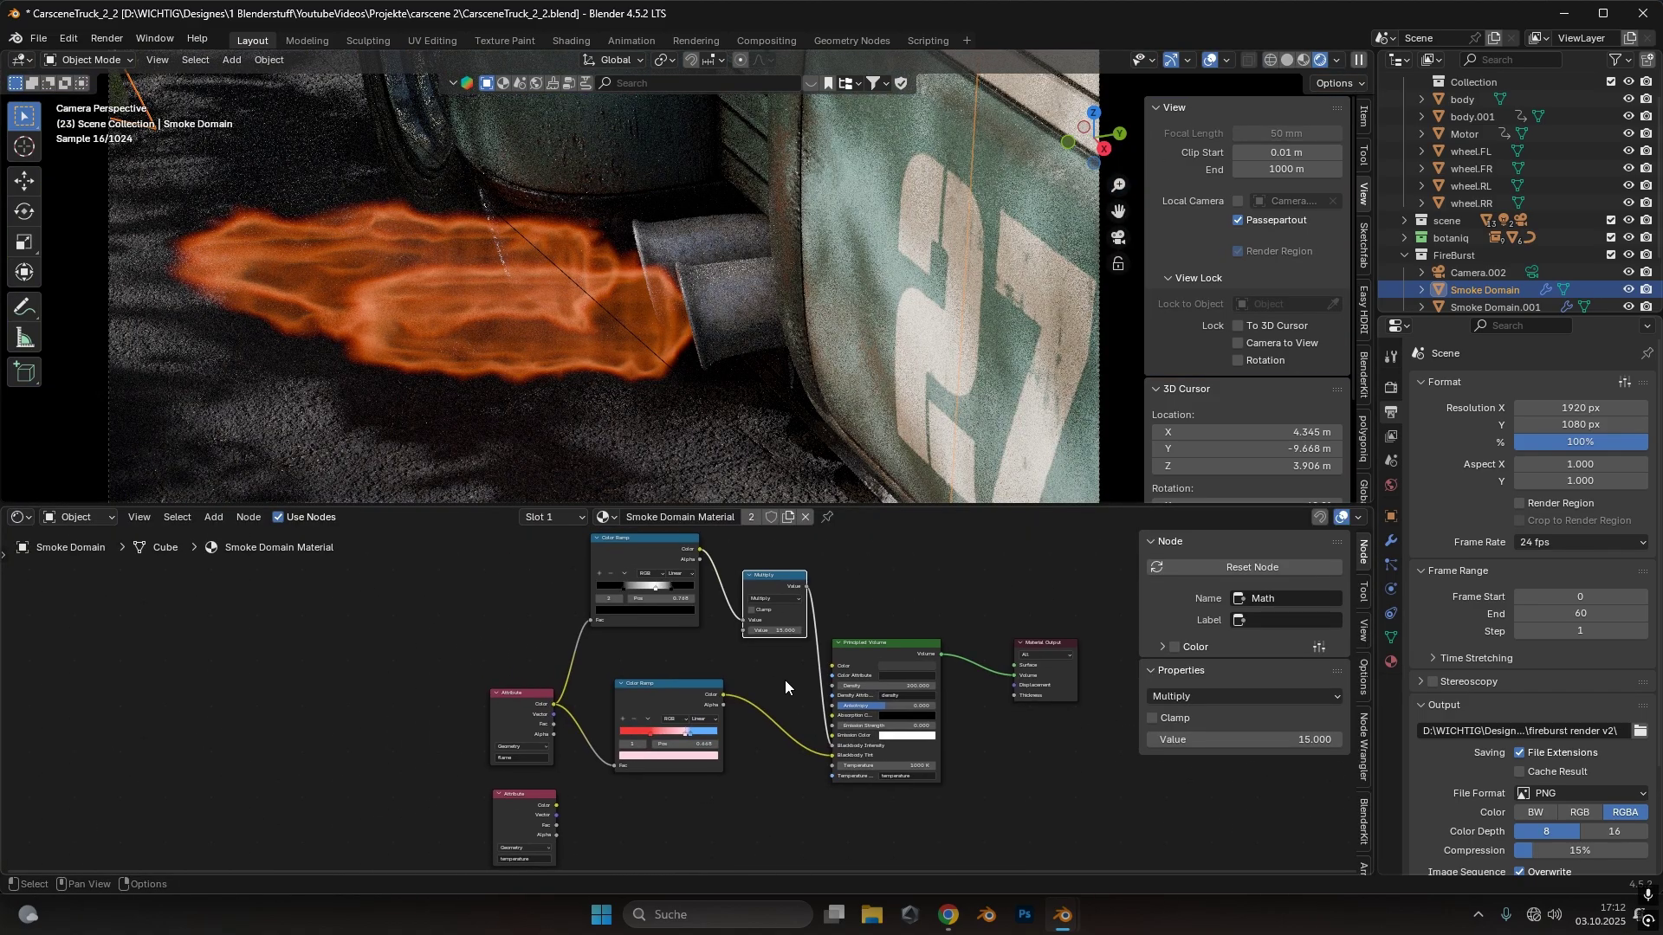
# Replace the Smoke Domain's material with a new one and delete its Principled BSDF node
pyautogui.click(806, 517)
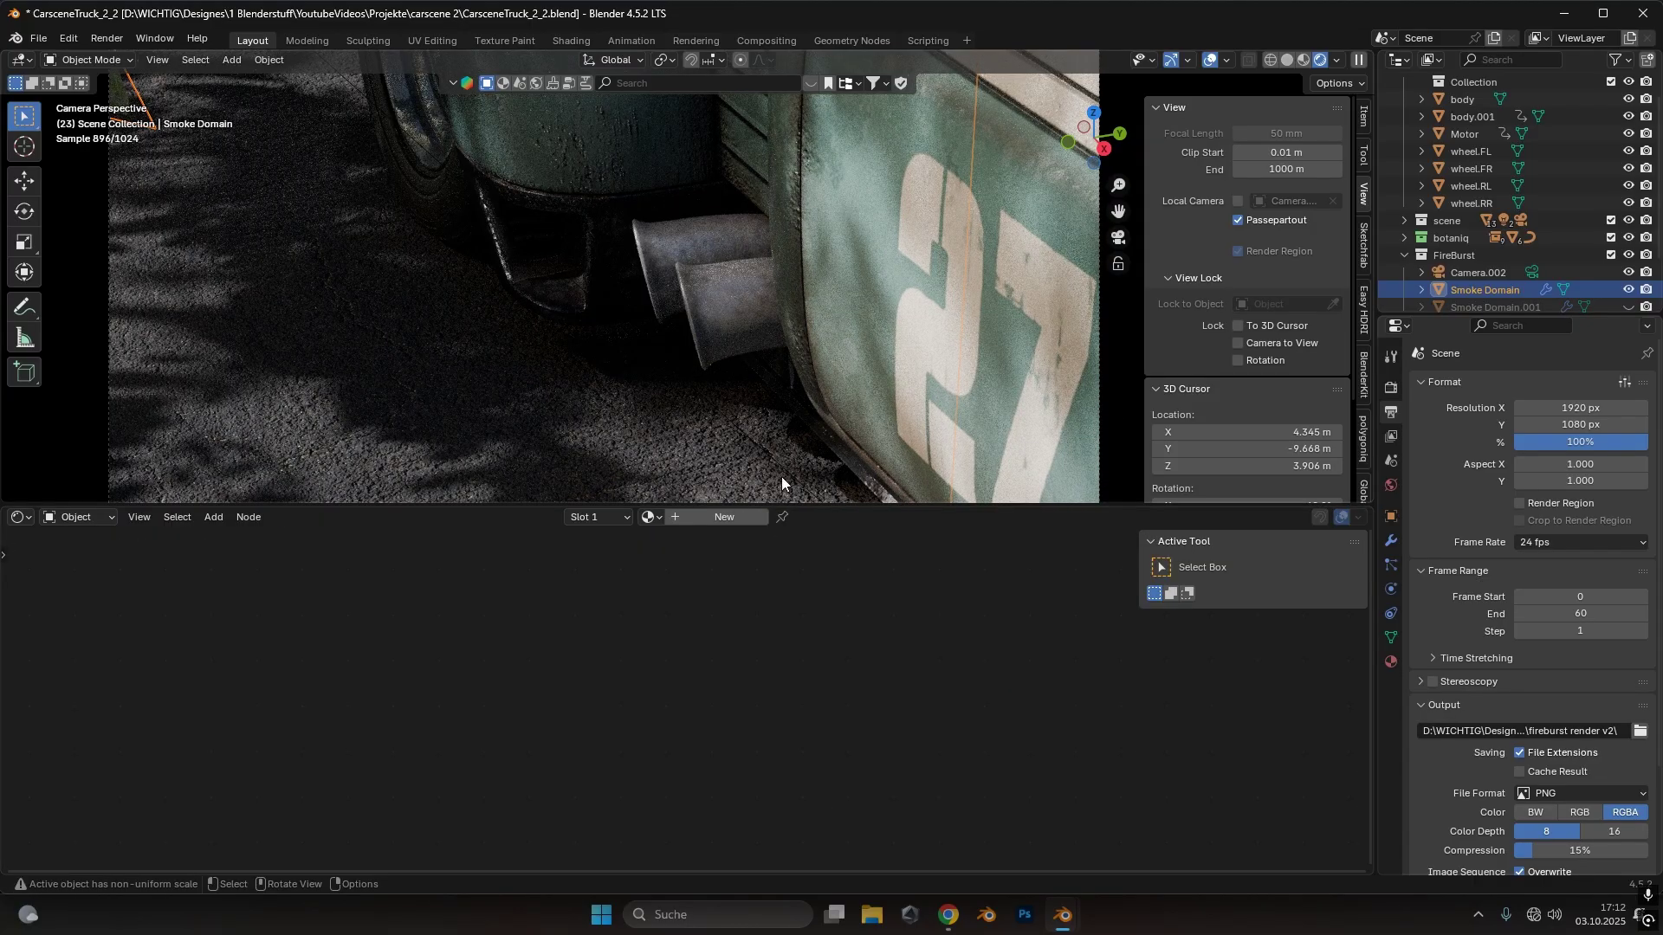
pyautogui.click(732, 518)
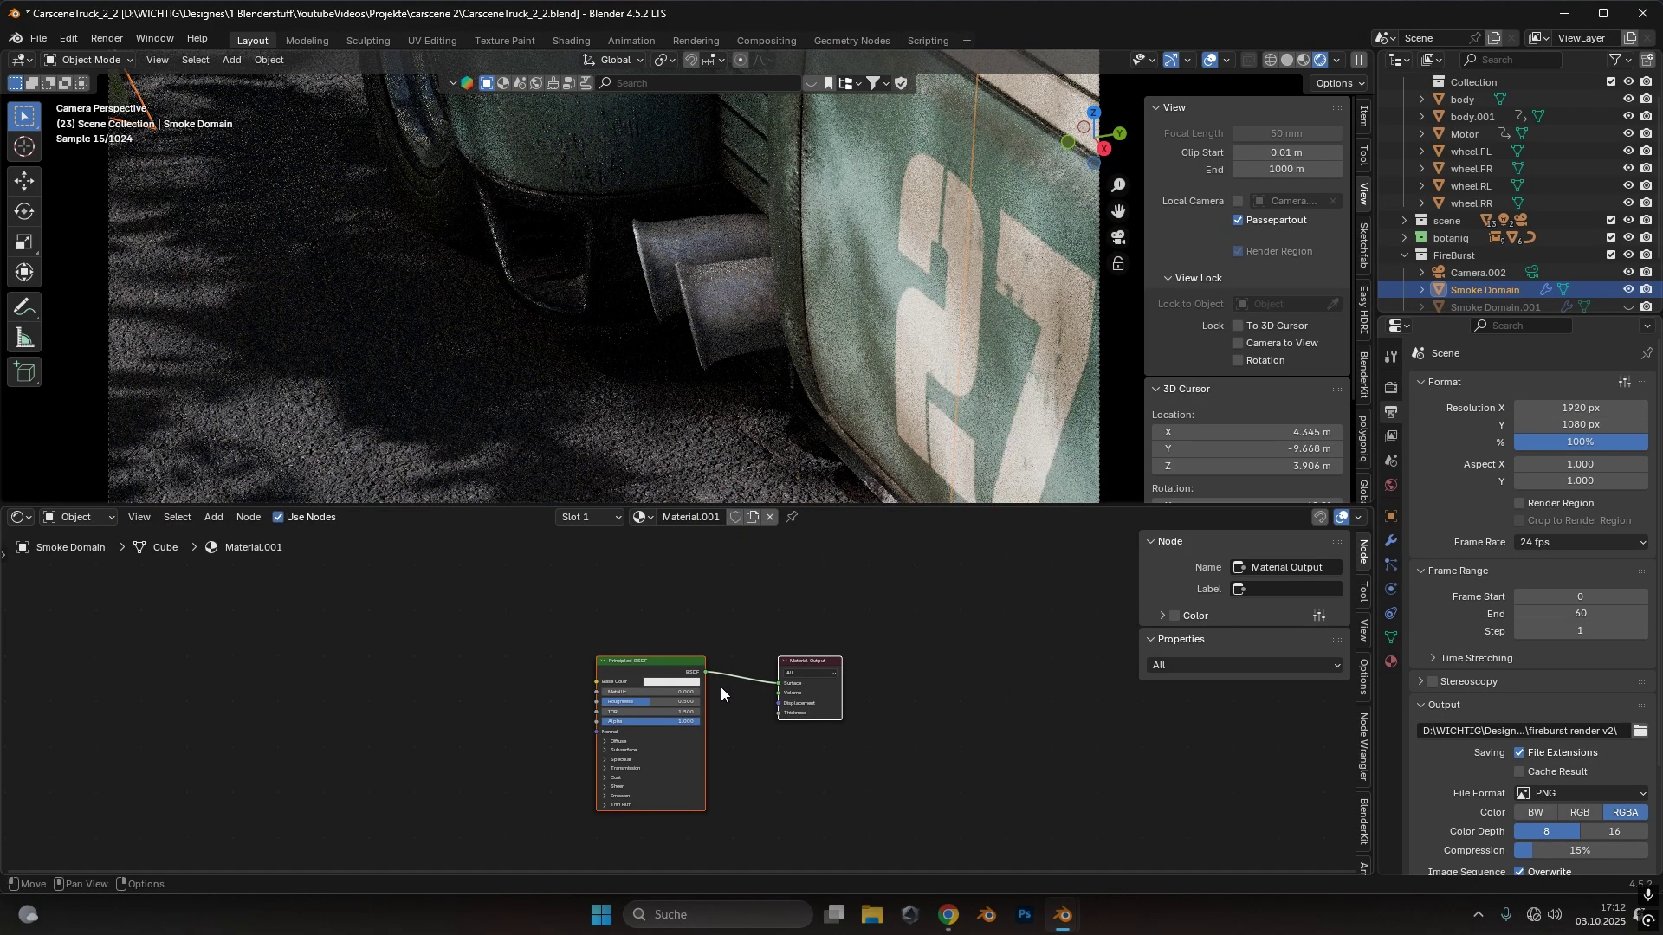
pyautogui.scroll(2, 721, 693)
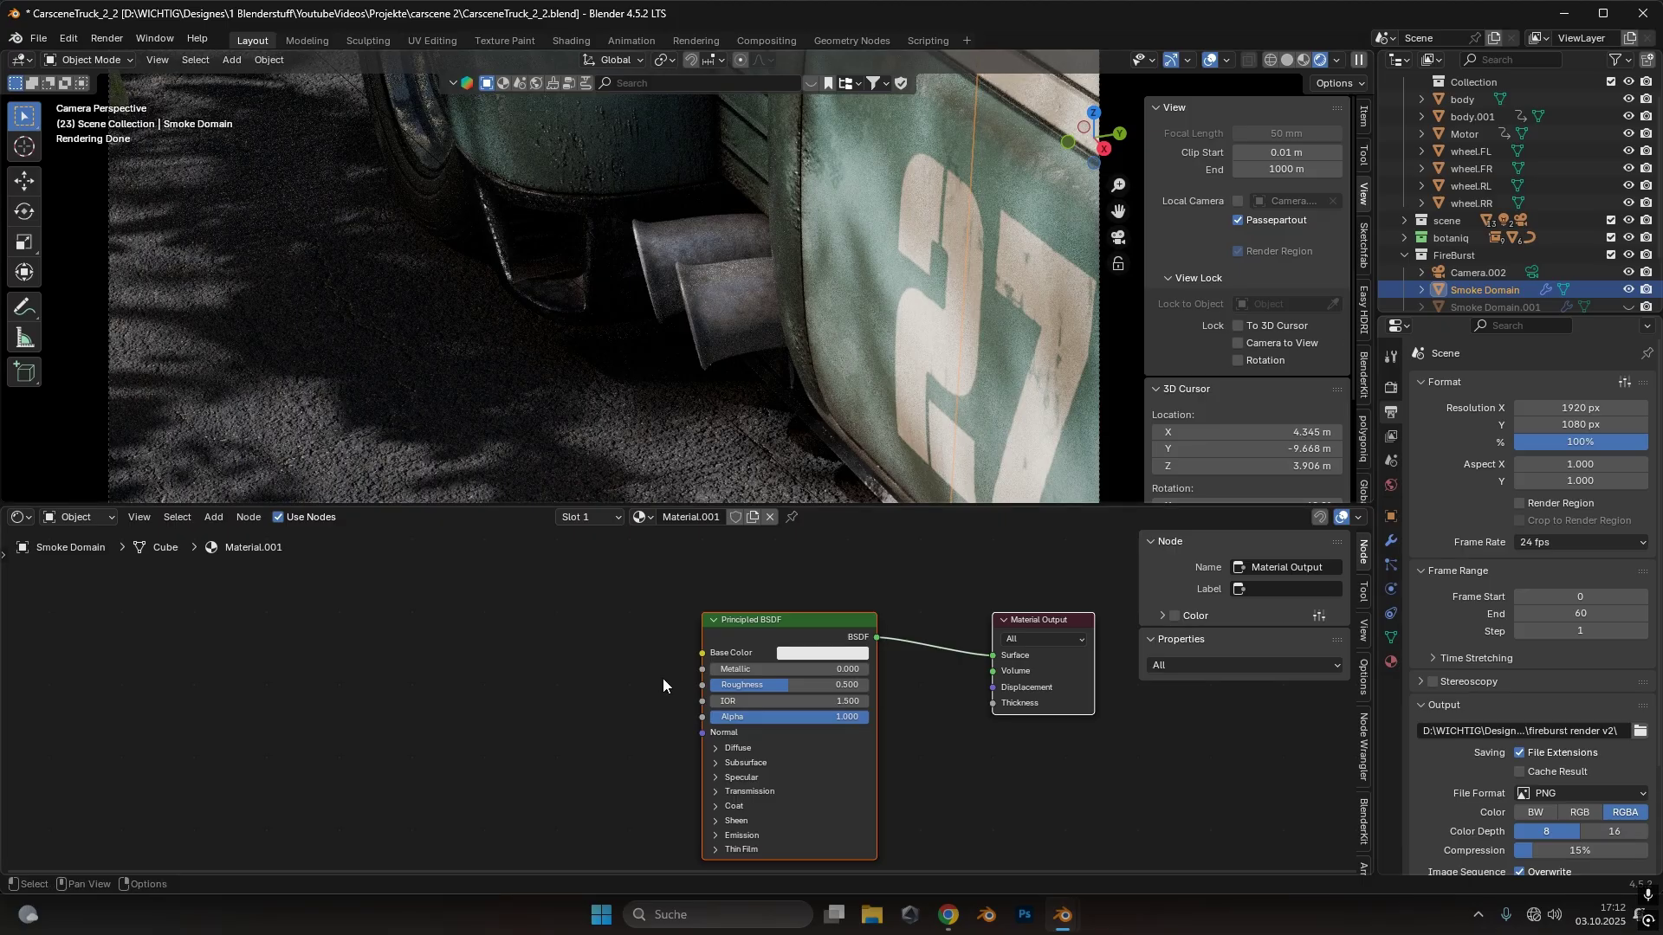
pyautogui.click(771, 637)
pyautogui.press('x')
# Add a Principled Volume shader and connect it to the Volume input of the Material Output
pyautogui.hotkey('shift', 'a')
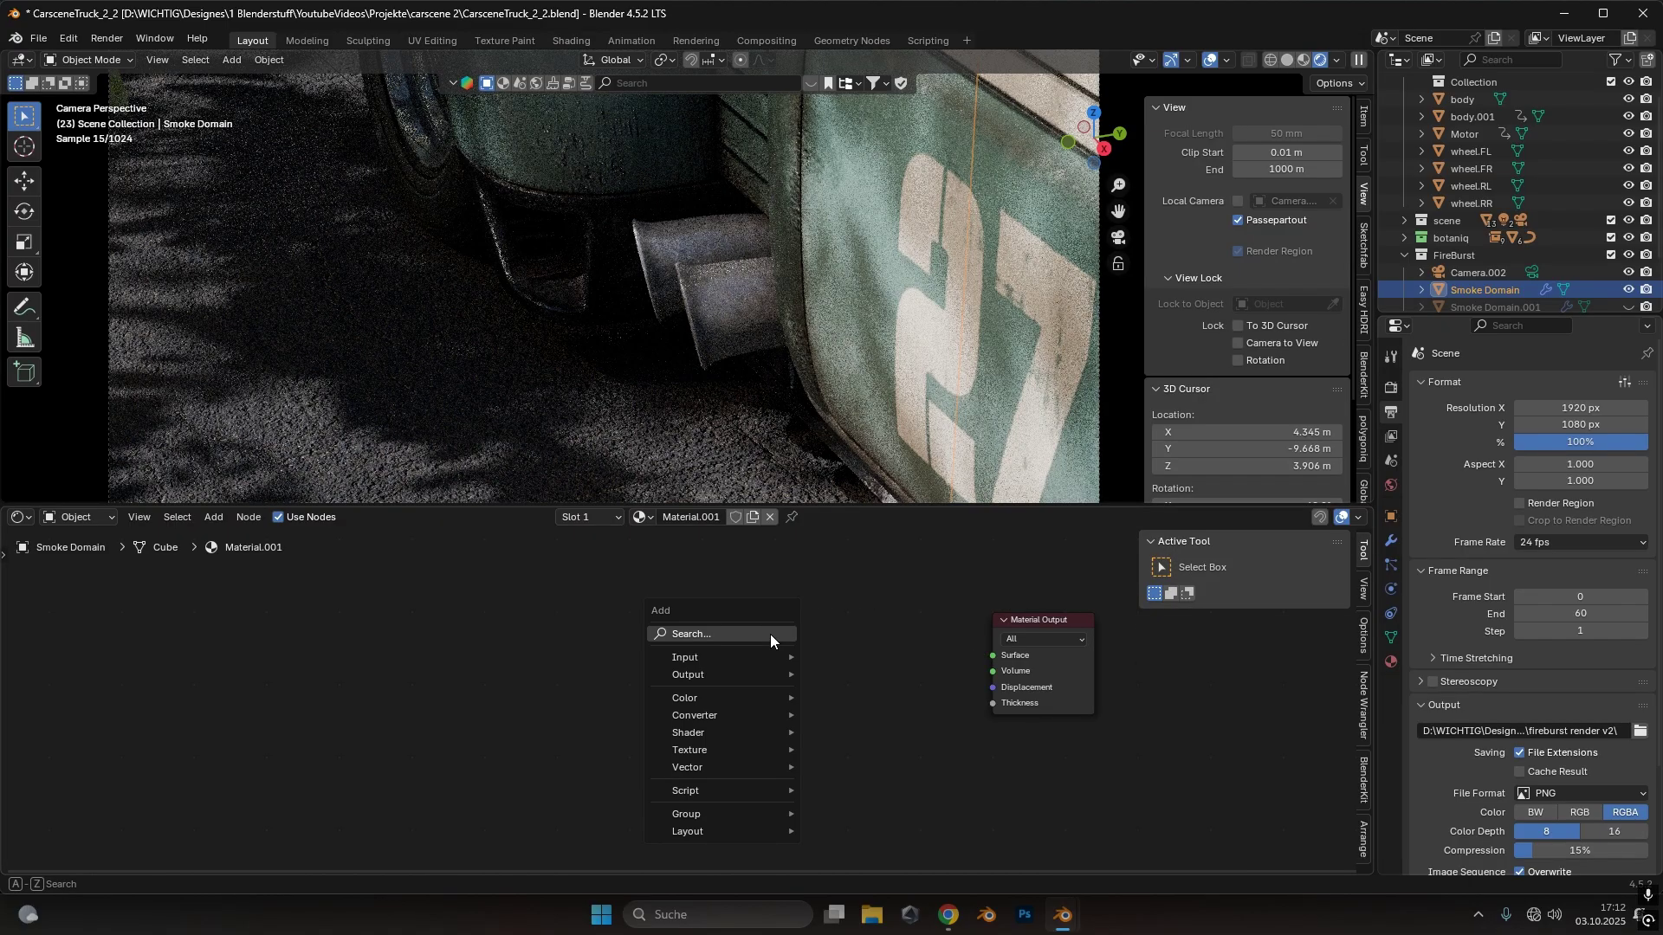
pyautogui.write('pirci')
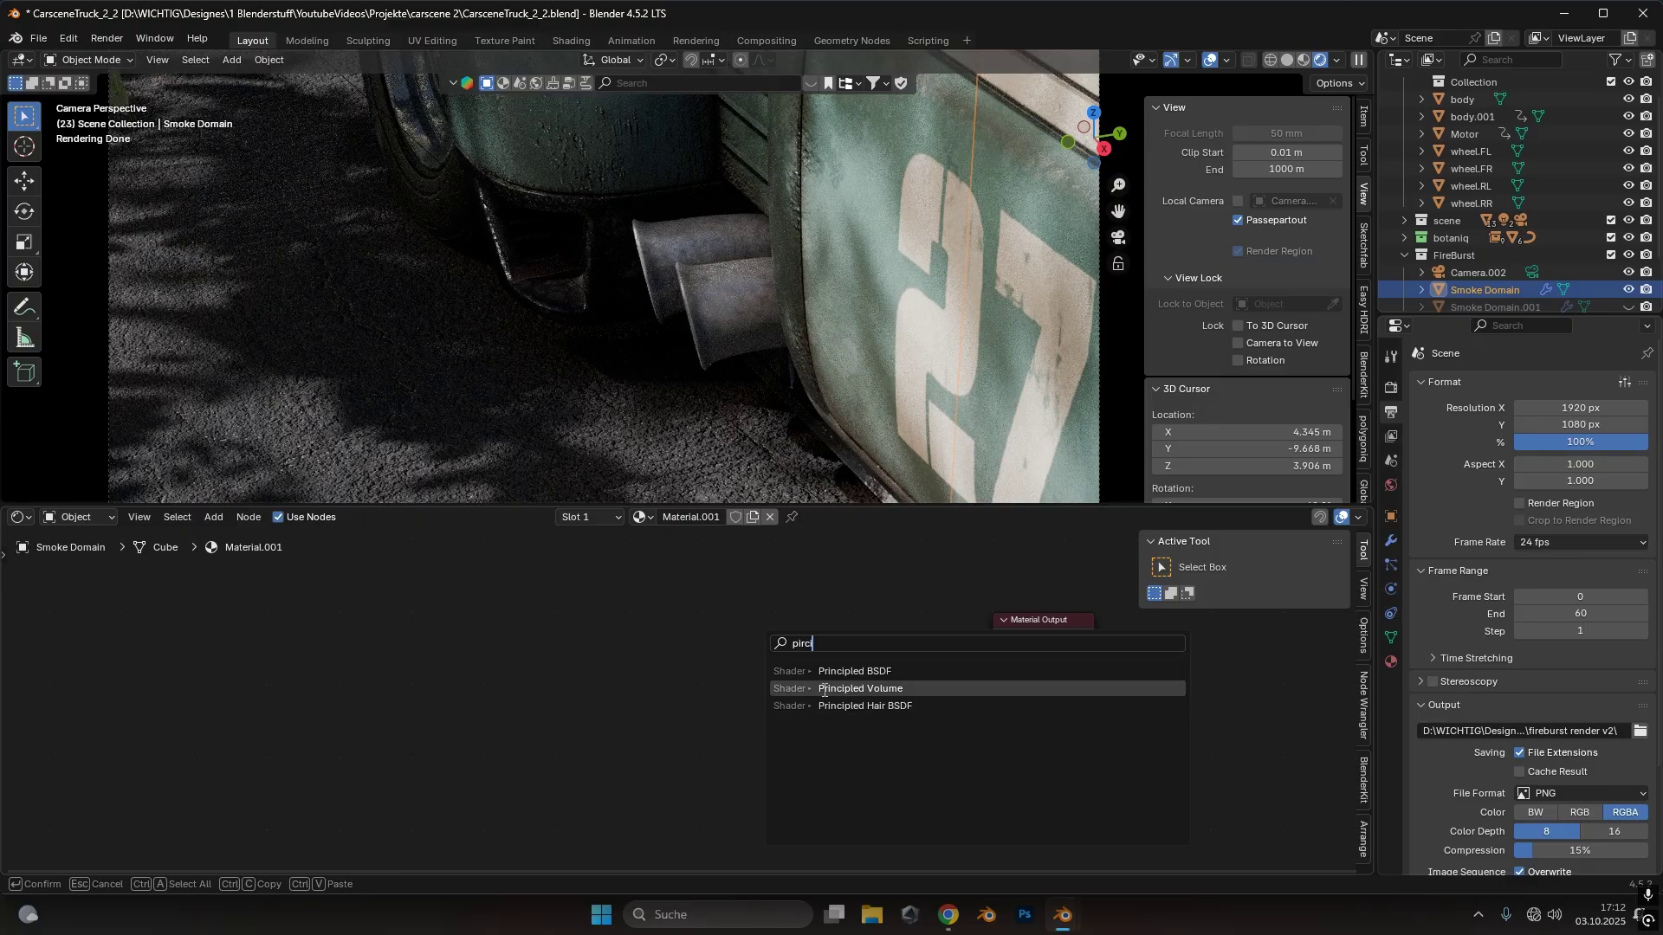
pyautogui.click(866, 689)
pyautogui.click(798, 626)
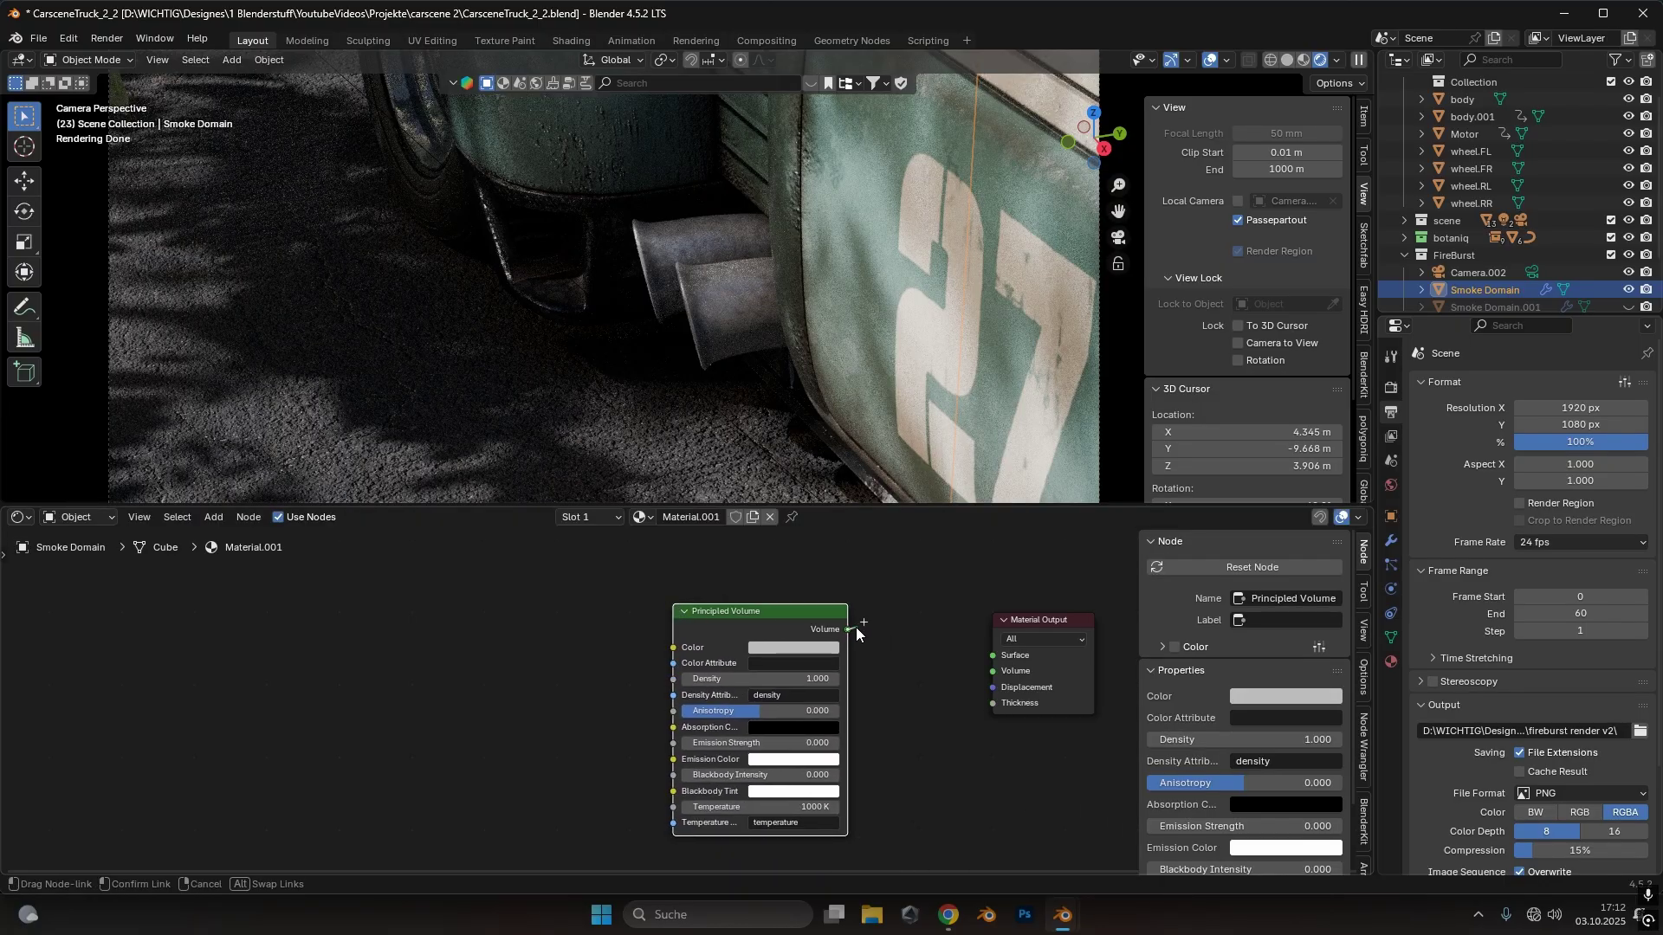
pyautogui.moveTo(860, 626); pyautogui.dragTo(990, 675)
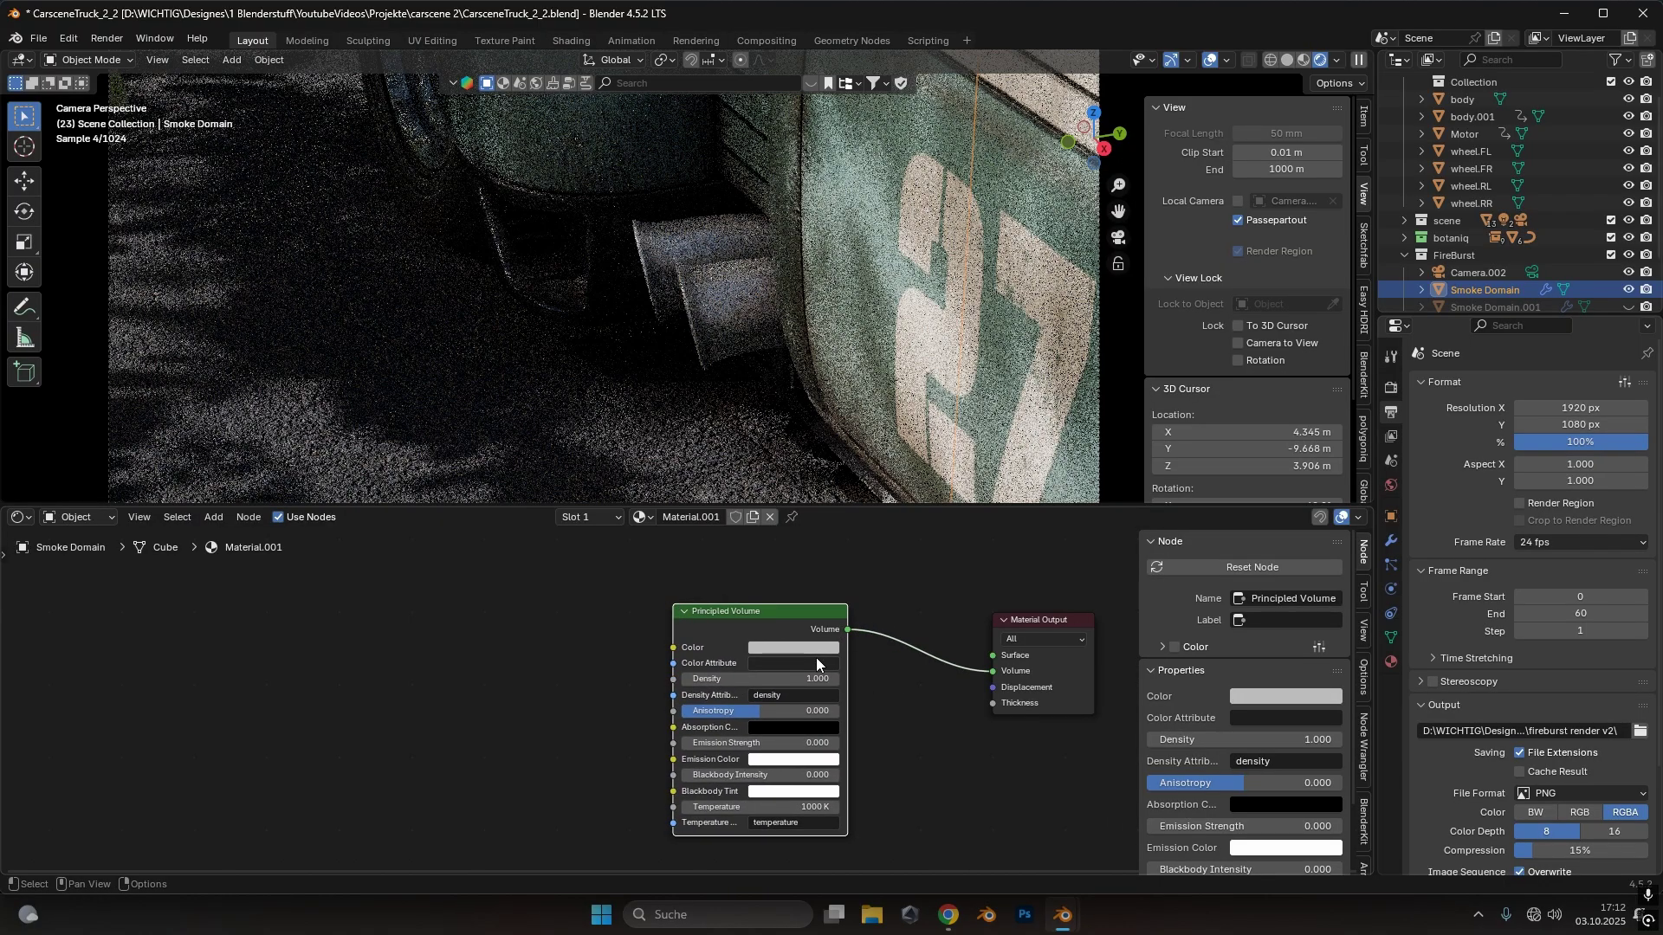
# Add an Attribute node named flame and connect its Color output to the Principled Volume's Emission Strength
pyautogui.moveTo(502, 621); pyautogui.dragTo(685, 622, button='middle')
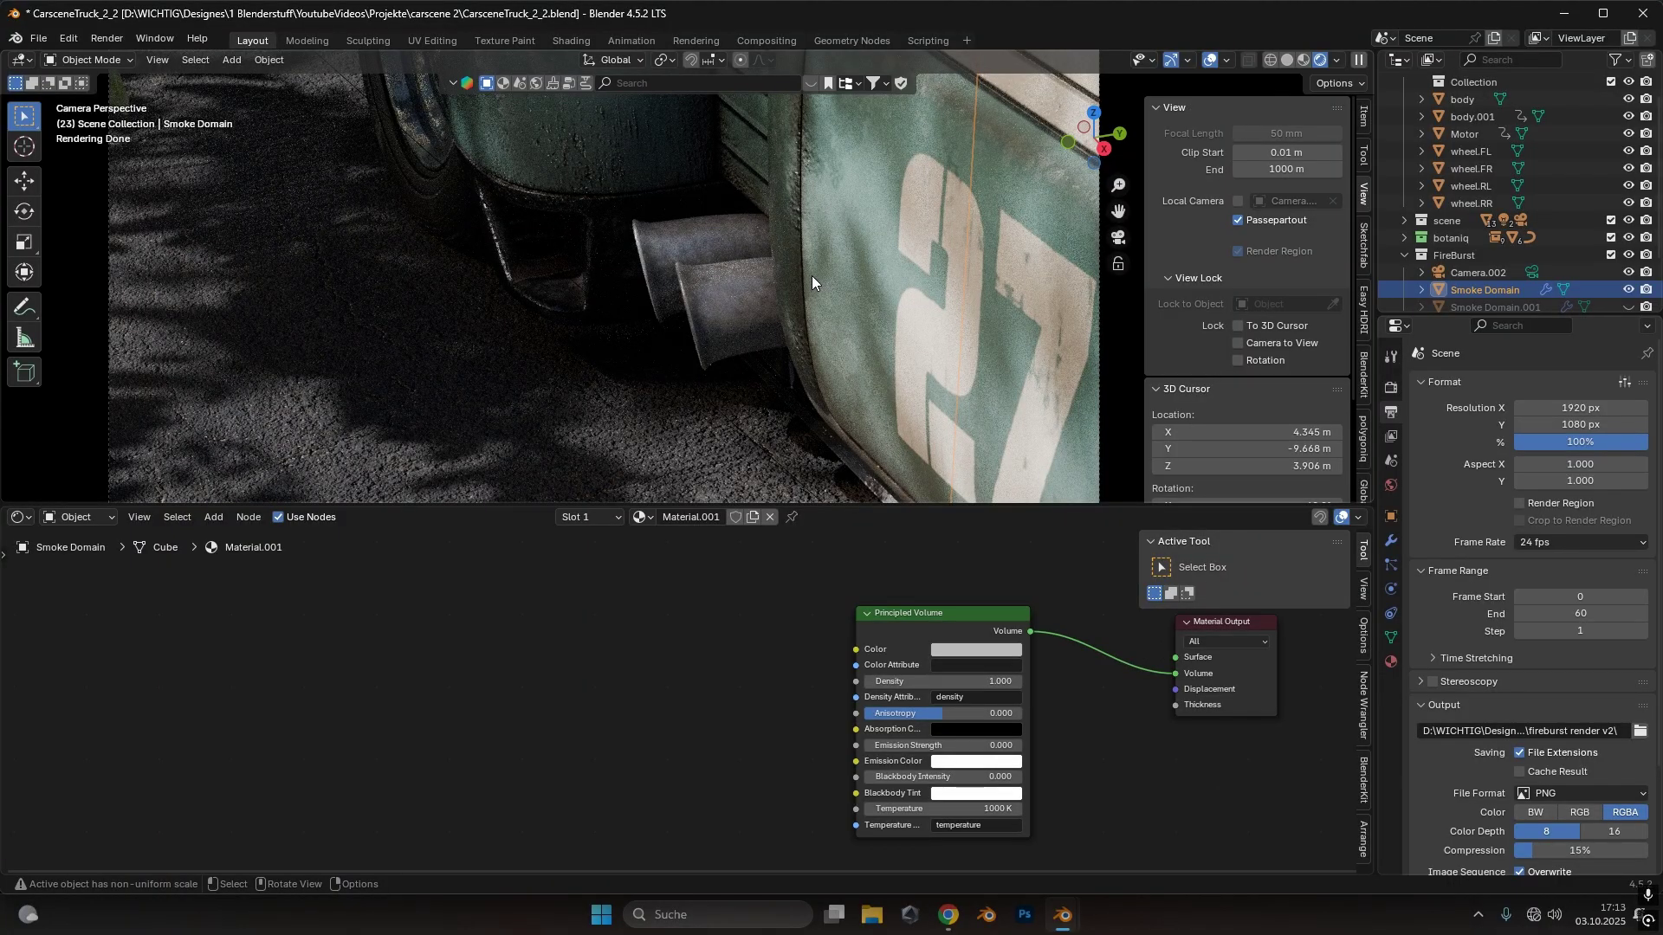
pyautogui.hotkey('shift', 'a')
pyautogui.click(612, 622)
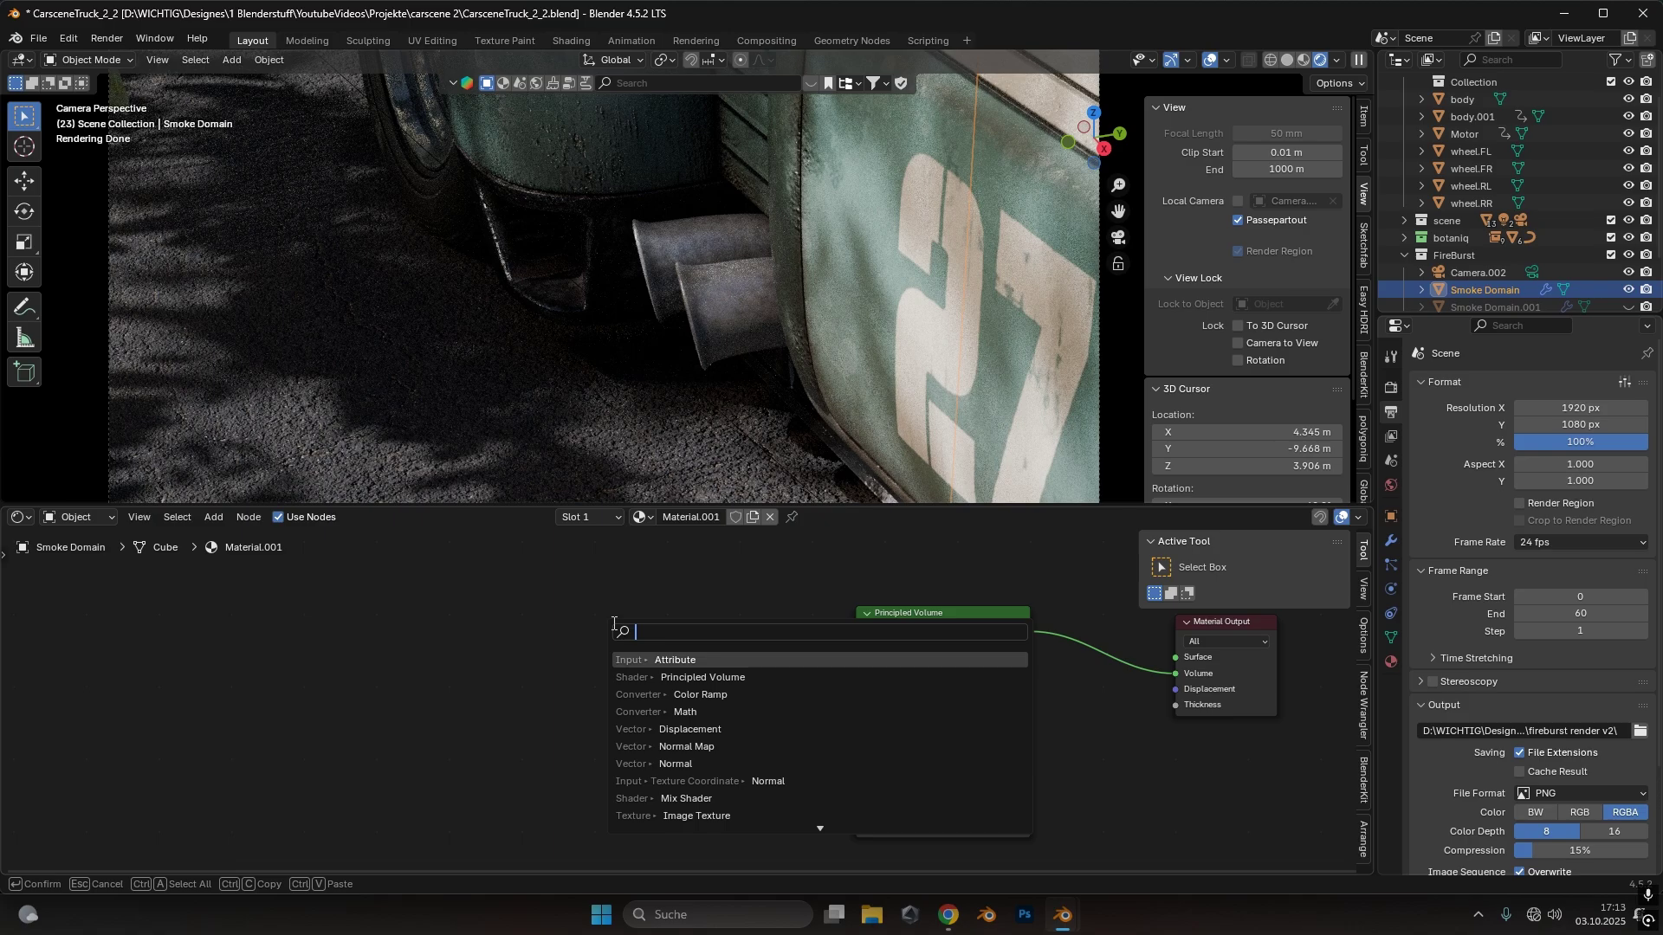
pyautogui.press('Return')
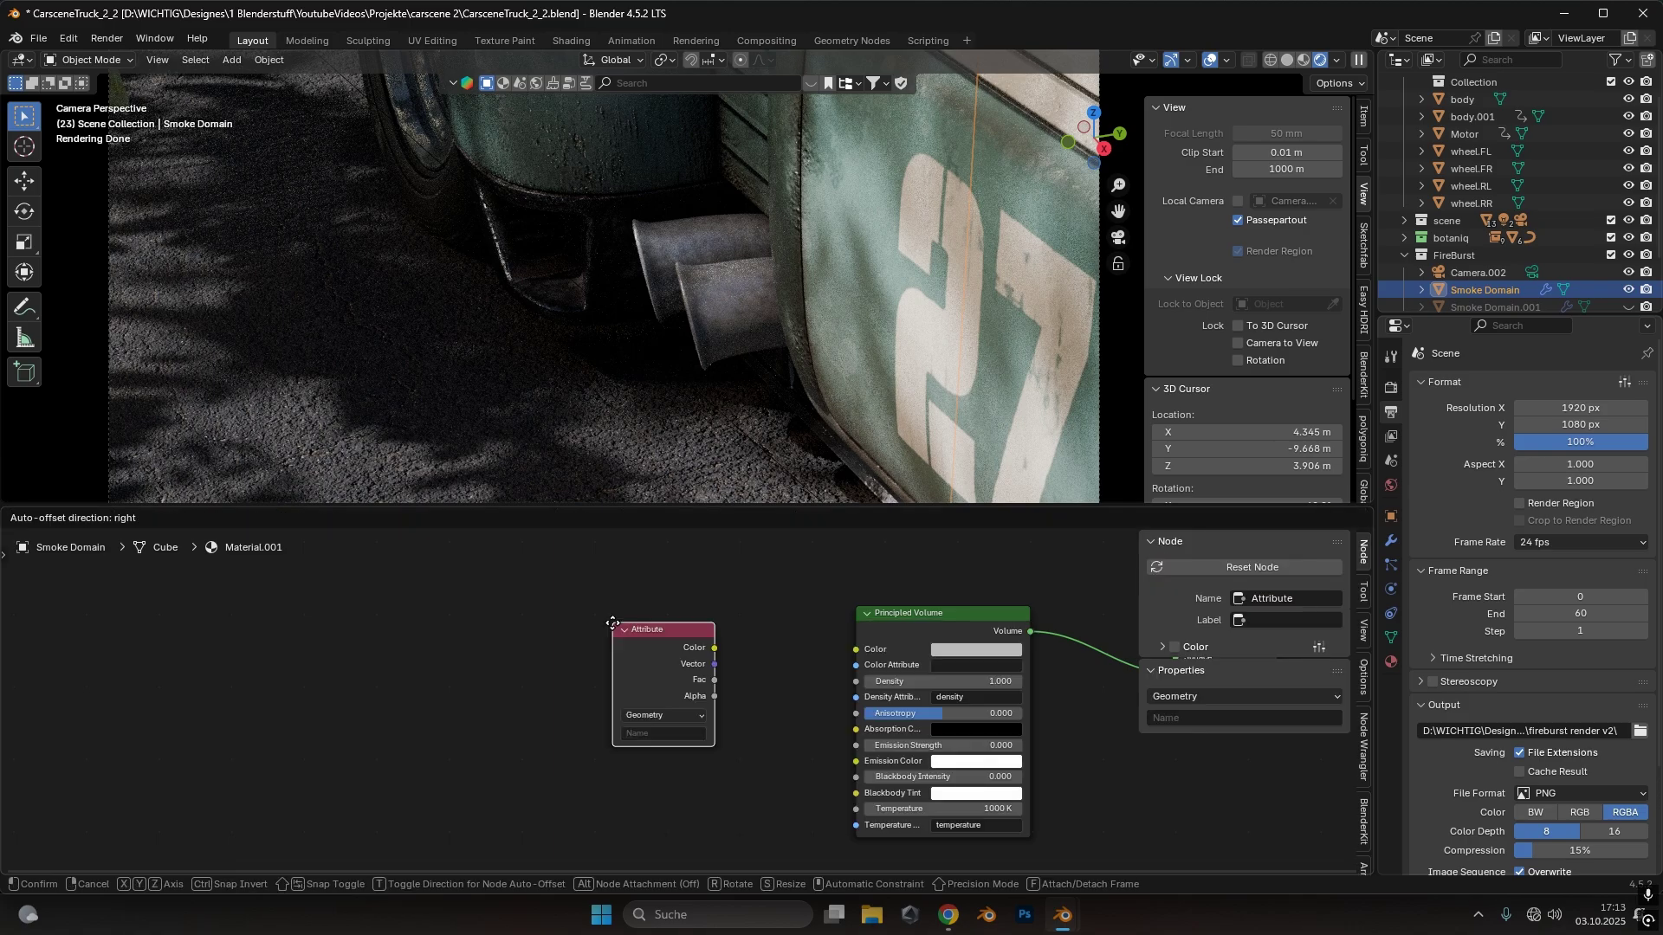
pyautogui.click(542, 755)
pyautogui.click(547, 767)
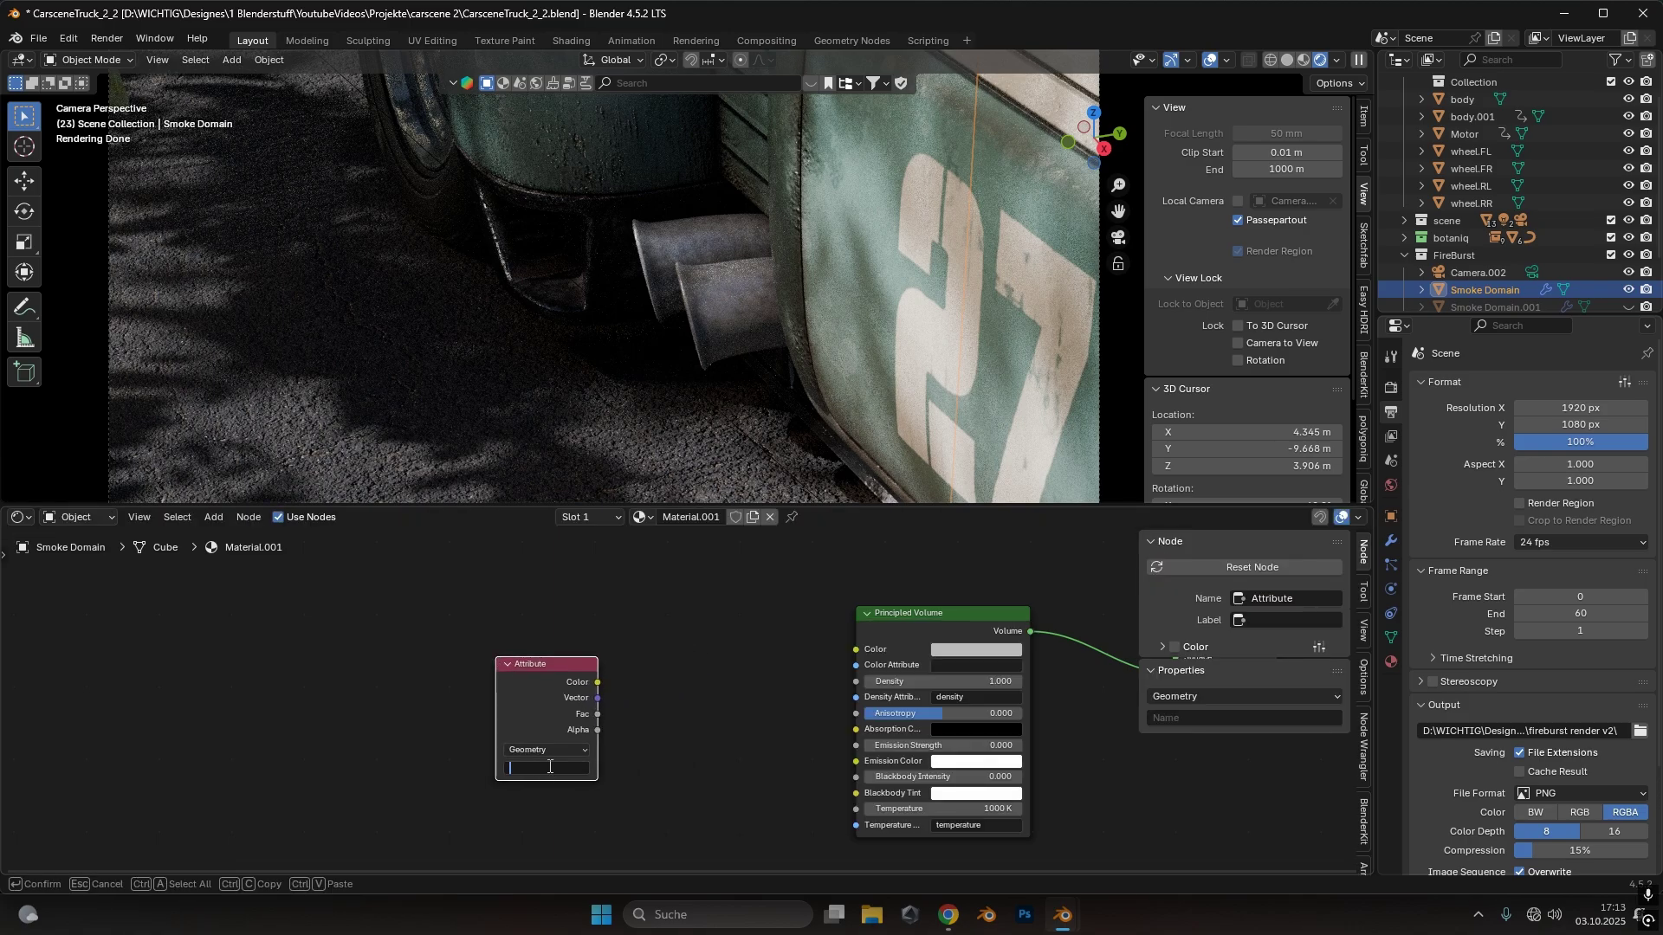
pyautogui.write('flame')
pyautogui.press('Return')
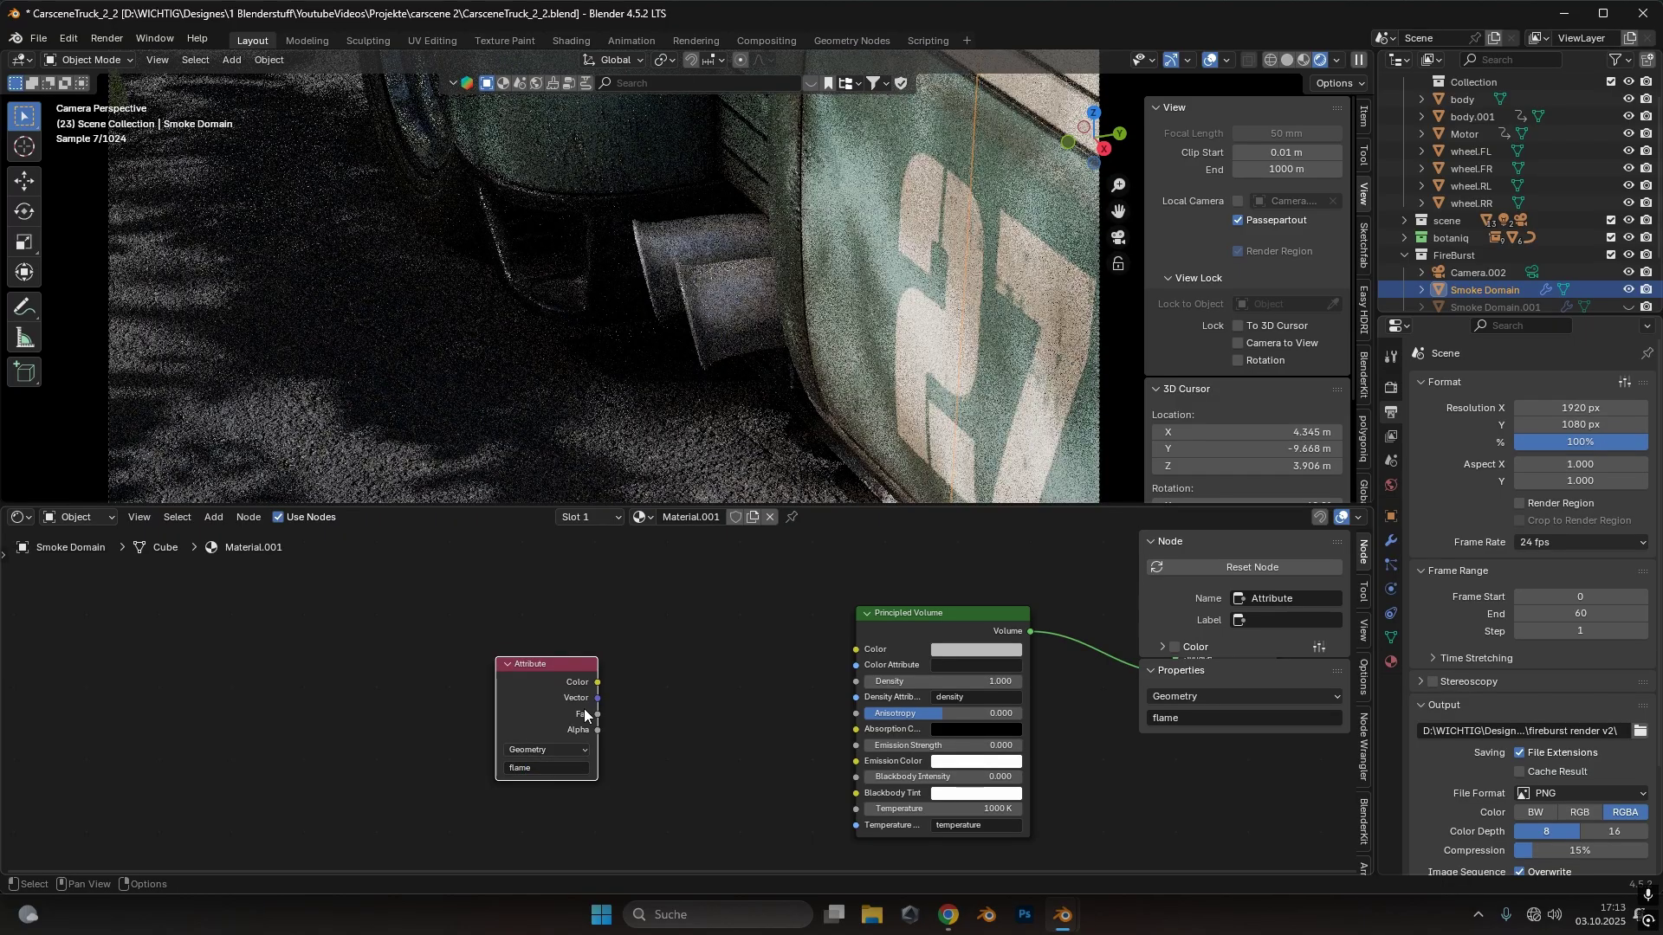
pyautogui.moveTo(597, 683); pyautogui.dragTo(863, 746)
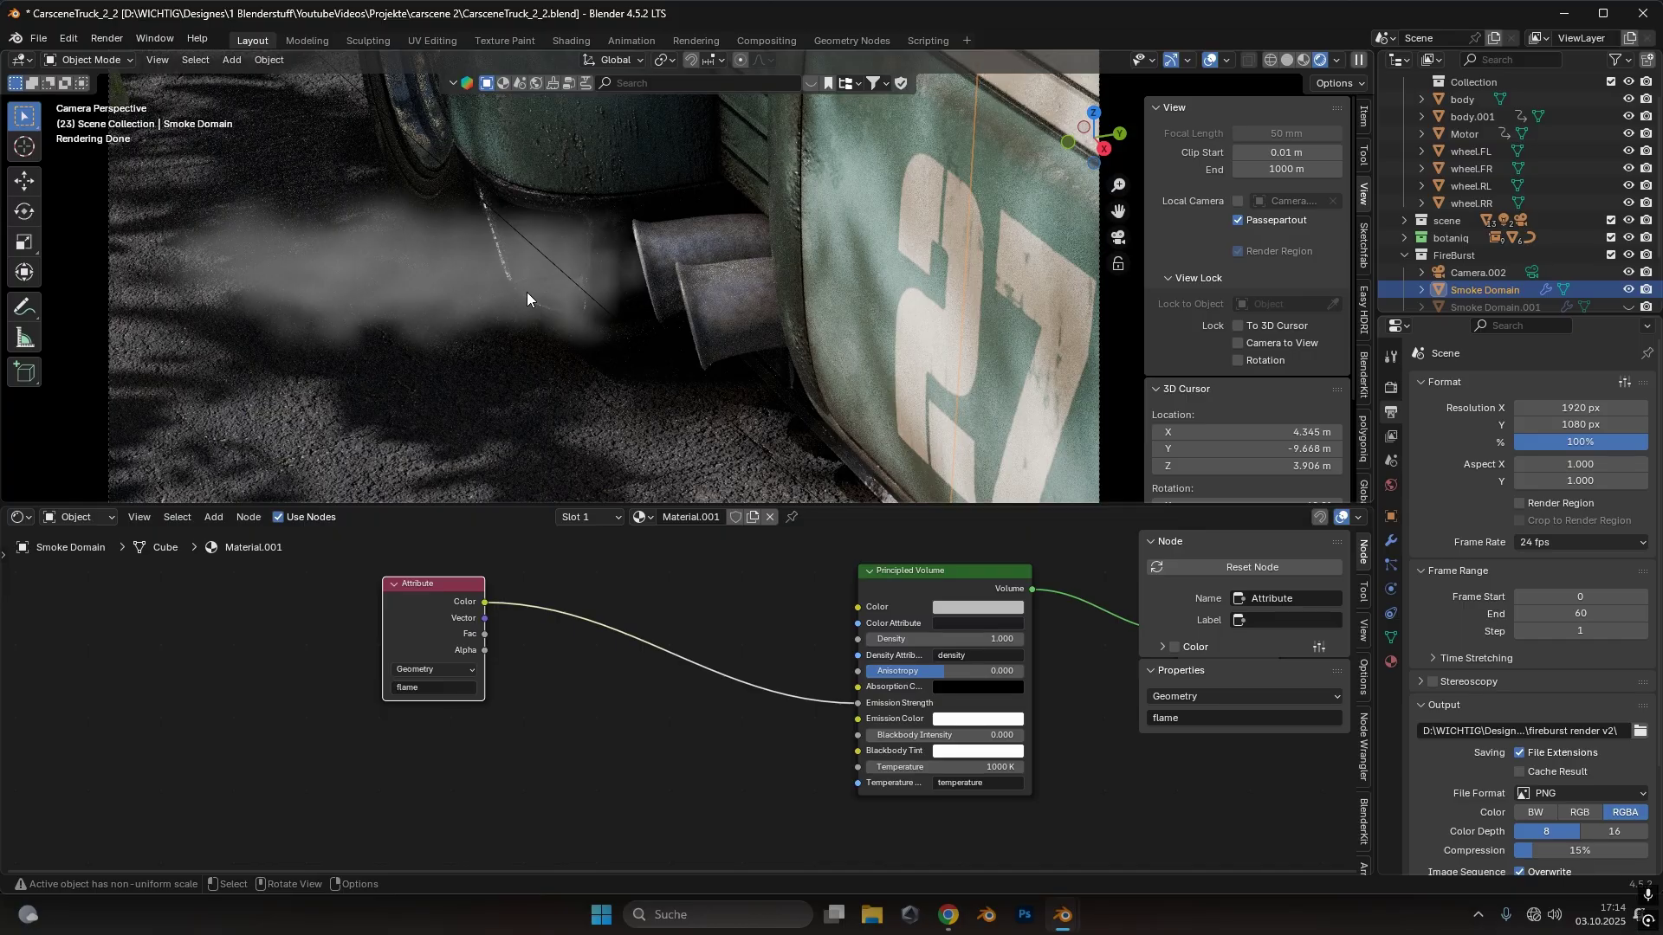
# Add a Color Ramp driven by the flame attribute's Color and connect its Color output to the Emission Color
pyautogui.hotkey('shift', 'a')
pyautogui.write('colorr')
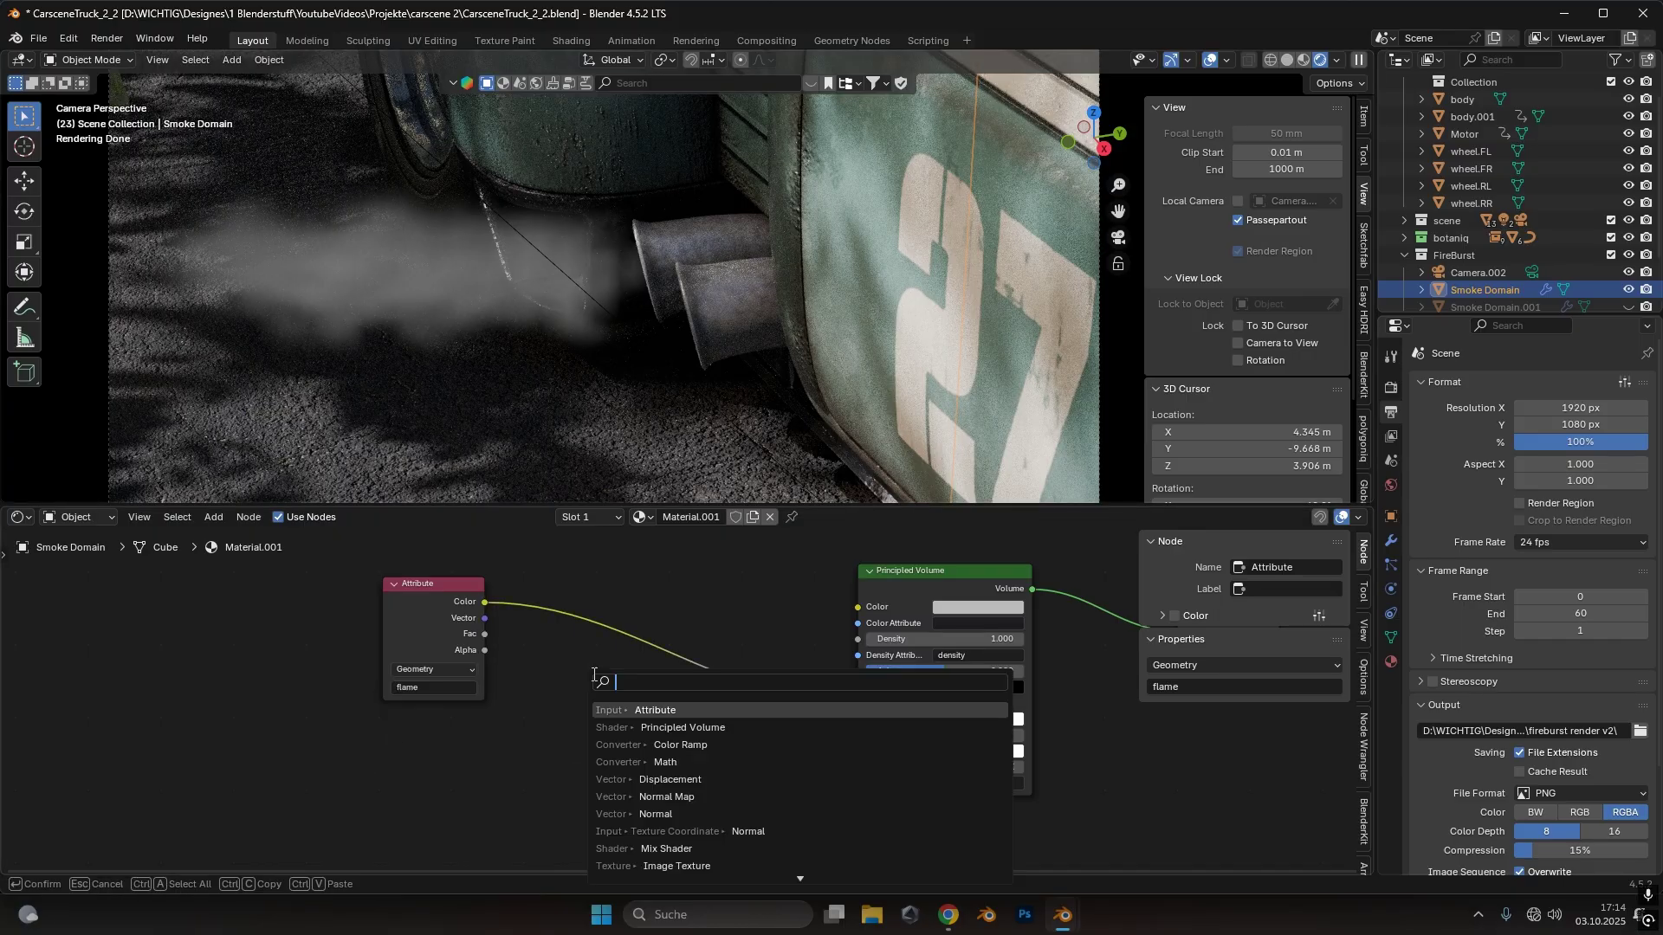
pyautogui.press('Return')
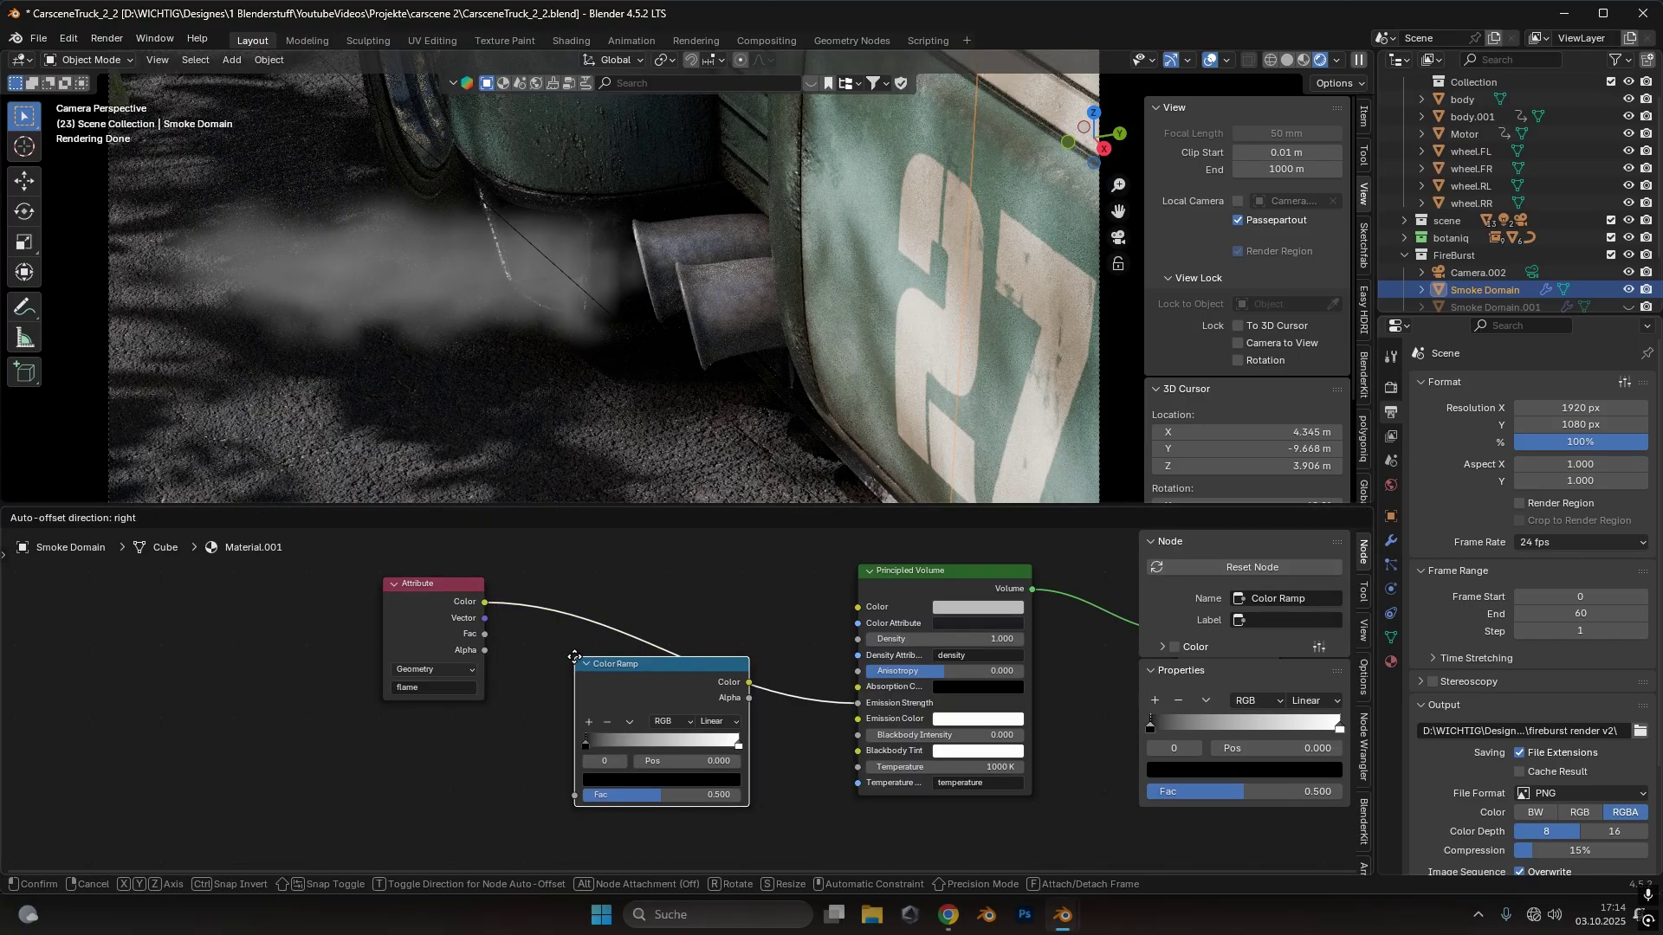
pyautogui.click(568, 724)
pyautogui.scroll(-1, 468, 632)
pyautogui.moveTo(454, 623); pyautogui.dragTo(588, 840)
pyautogui.scroll(2, 735, 750)
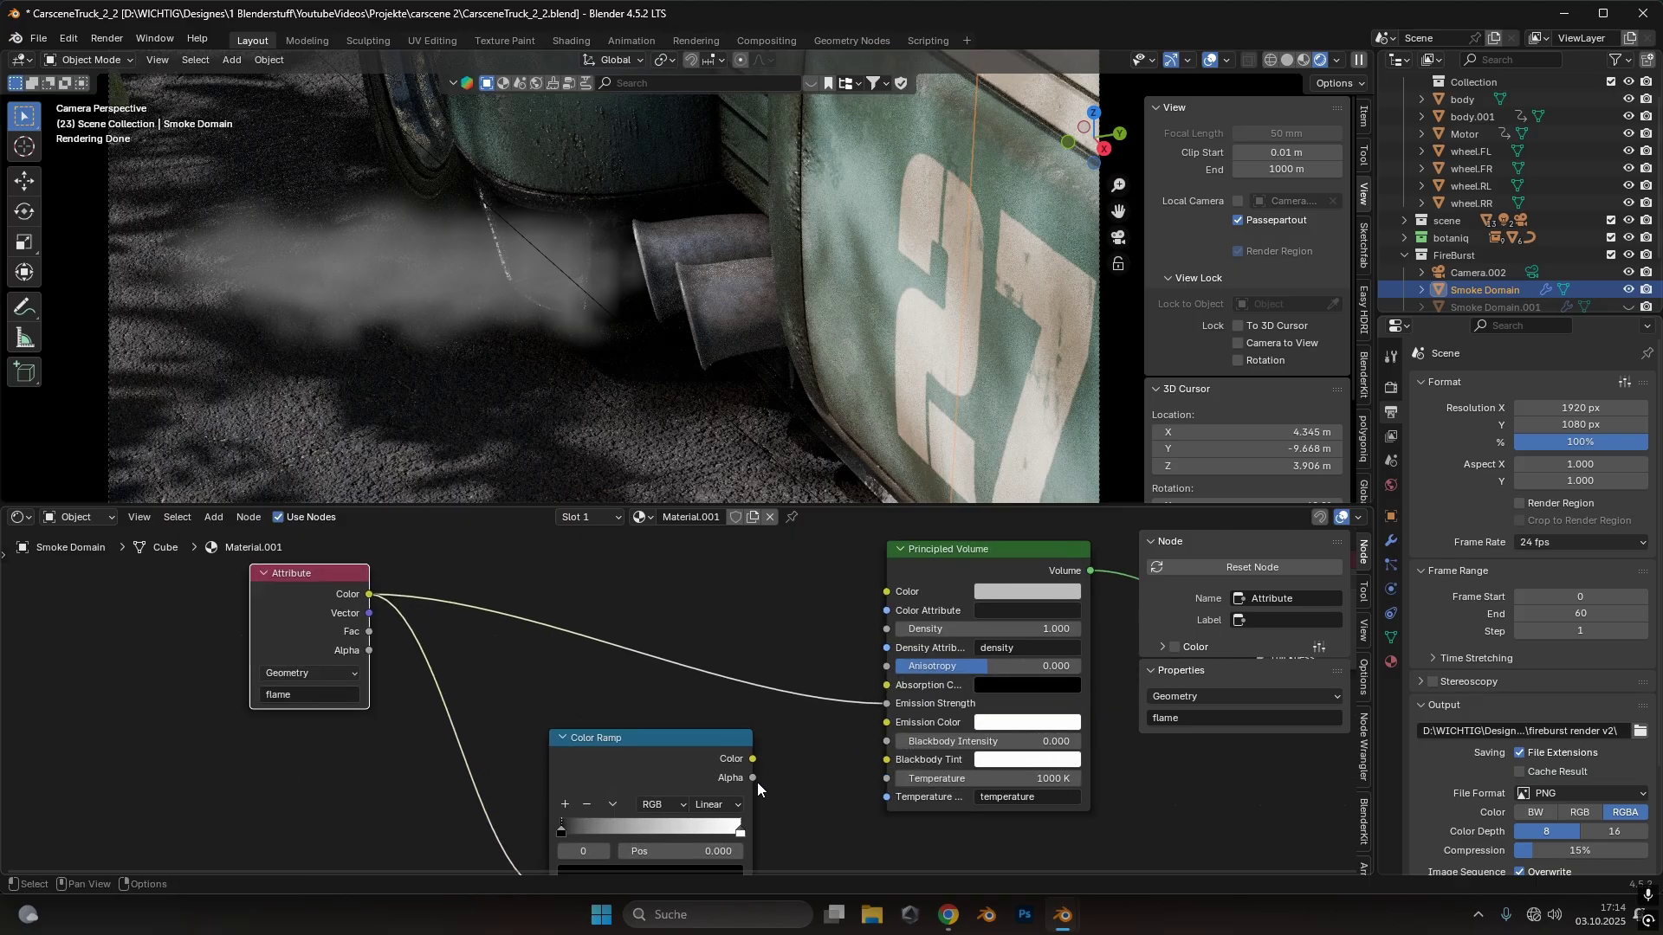
pyautogui.moveTo(752, 761); pyautogui.dragTo(891, 724)
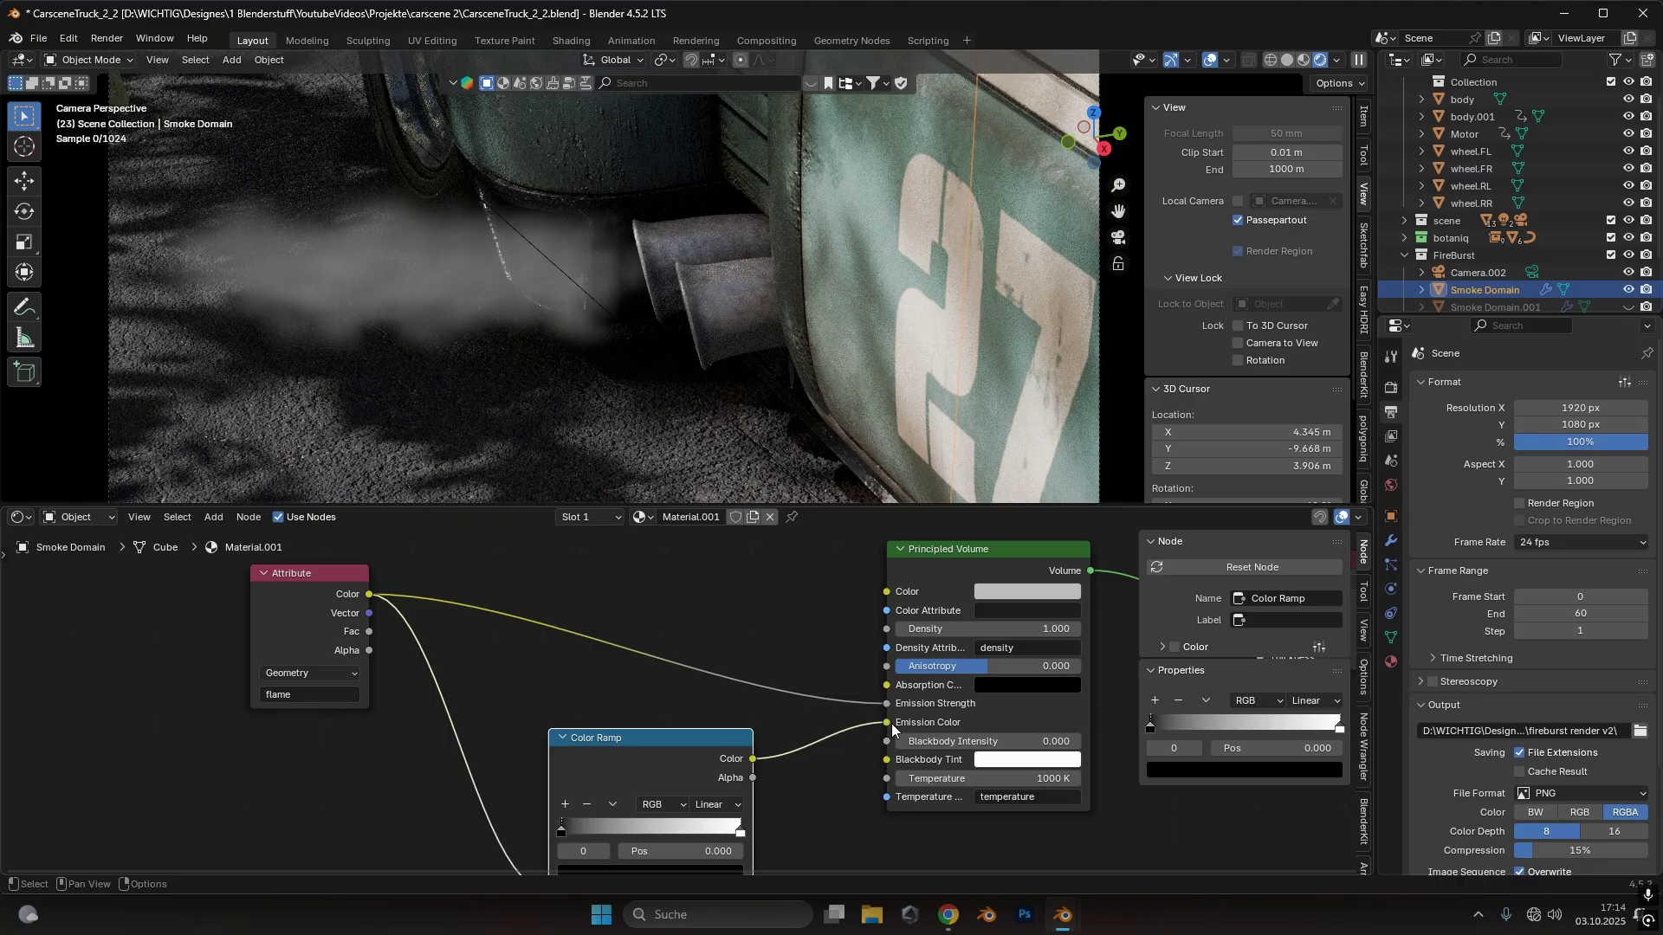
# Set the Color Ramp's first stop to position 0.236 and colour it a saturated orange-red
pyautogui.scroll(1, 703, 751)
pyautogui.moveTo(534, 750); pyautogui.dragTo(586, 748)
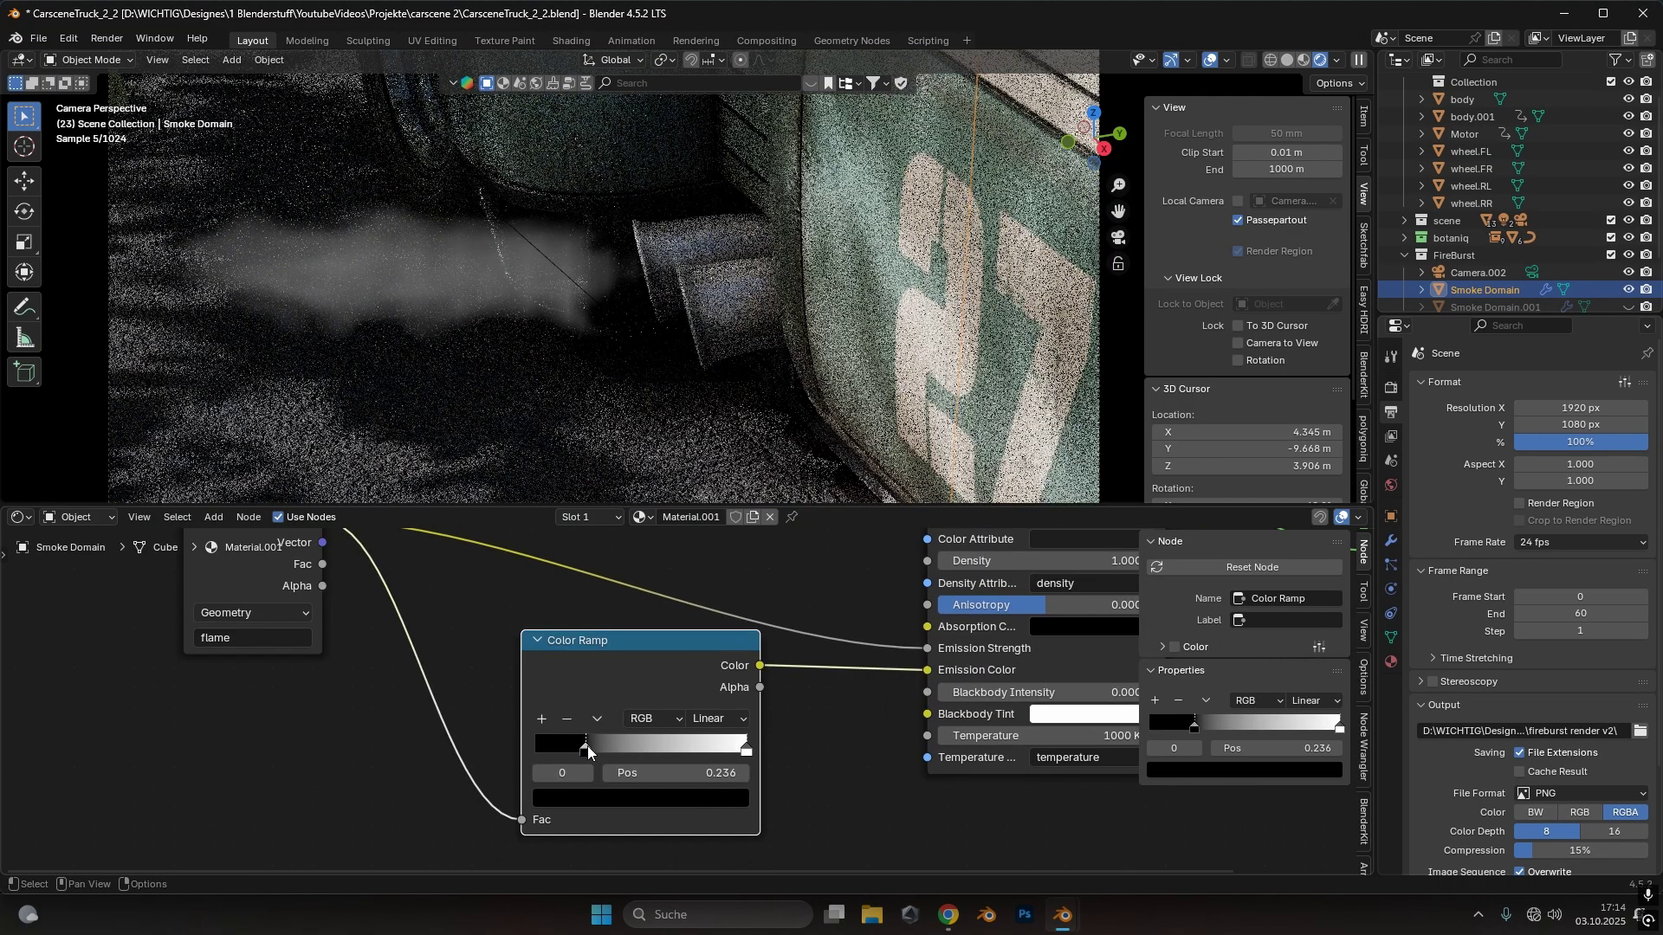
pyautogui.click(613, 798)
pyautogui.click(717, 483)
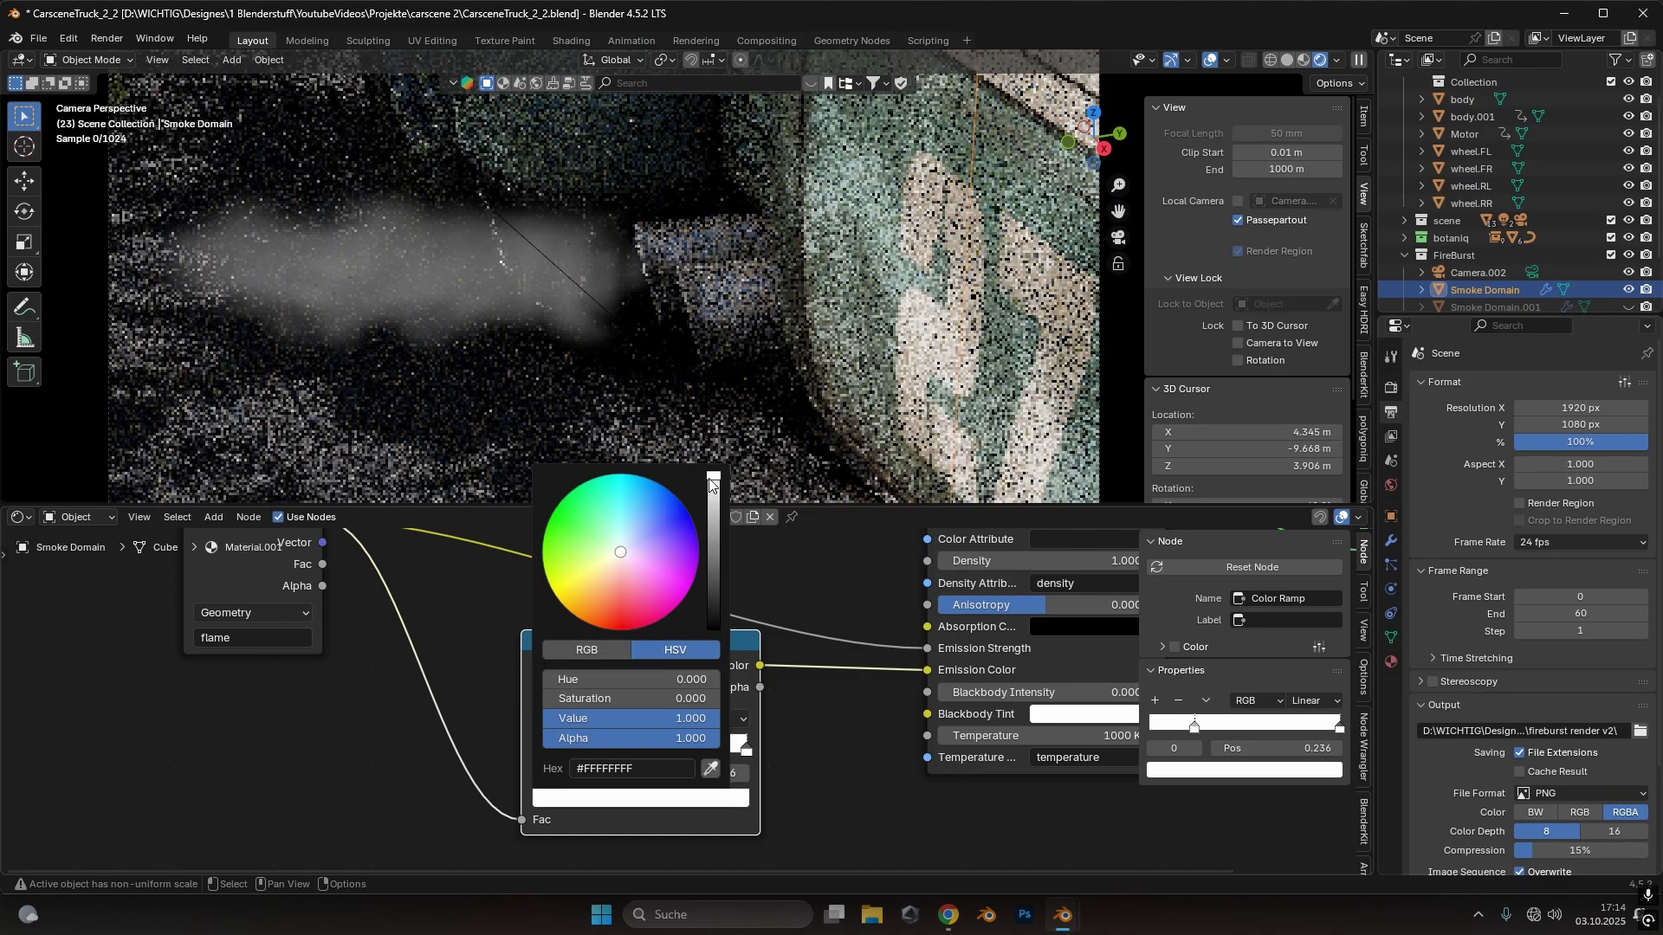
pyautogui.moveTo(605, 614); pyautogui.dragTo(611, 605)
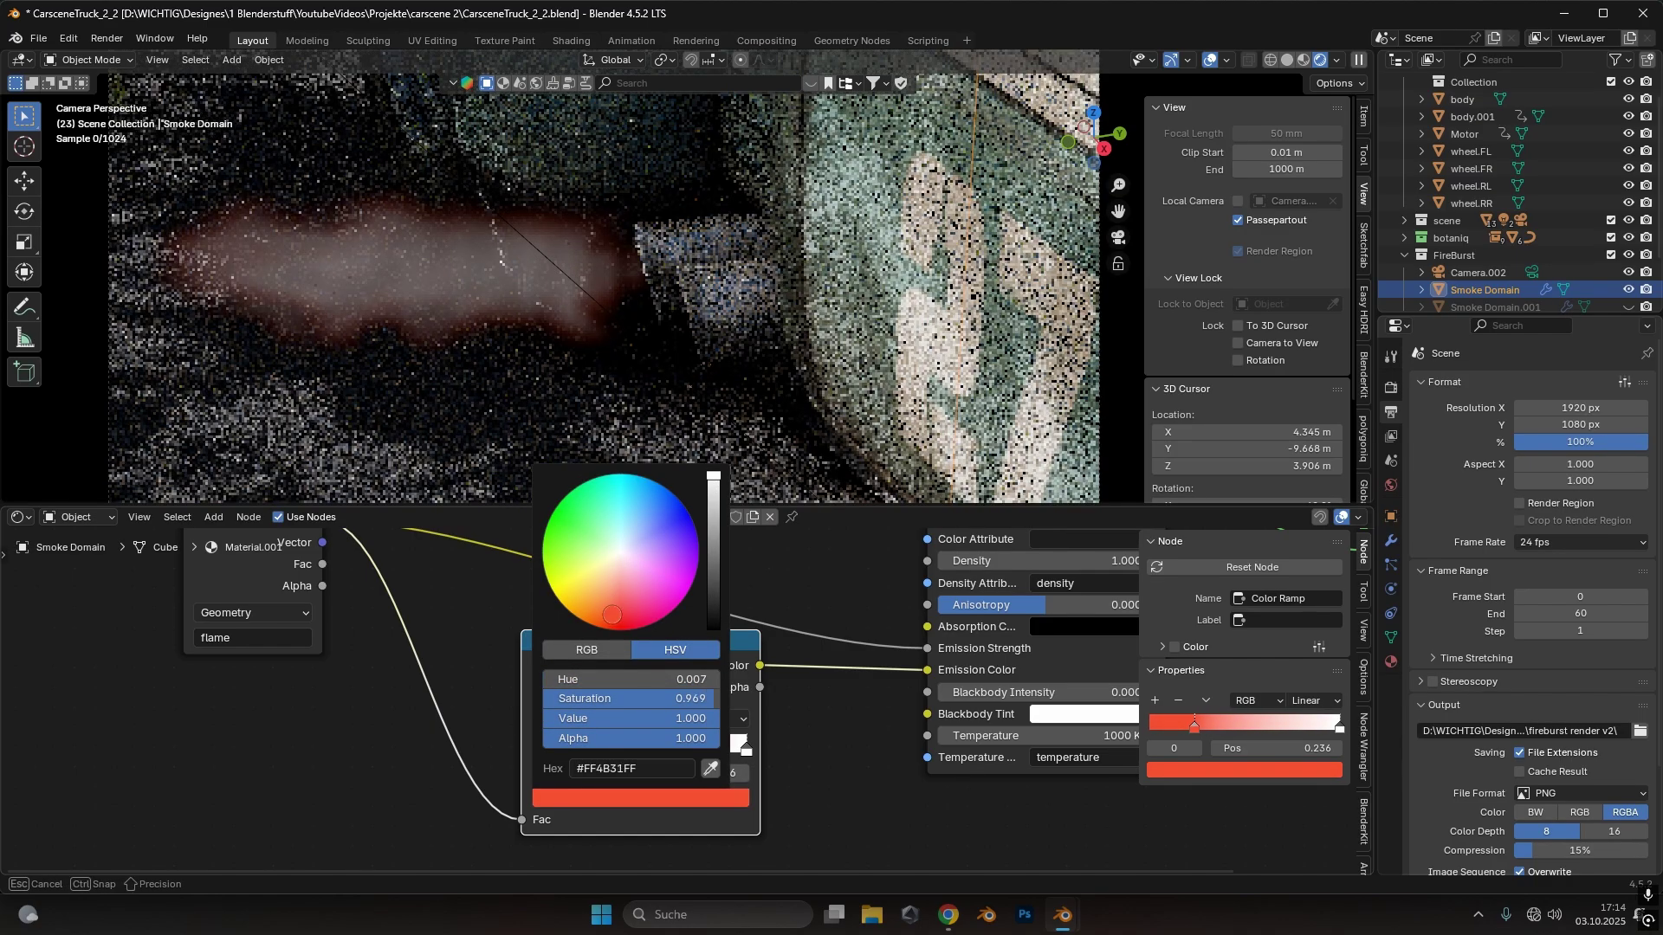
# Move the Color Ramp's white stop to position 0.727 and colour it light pink
pyautogui.moveTo(737, 751); pyautogui.dragTo(690, 751)
pyautogui.click(699, 798)
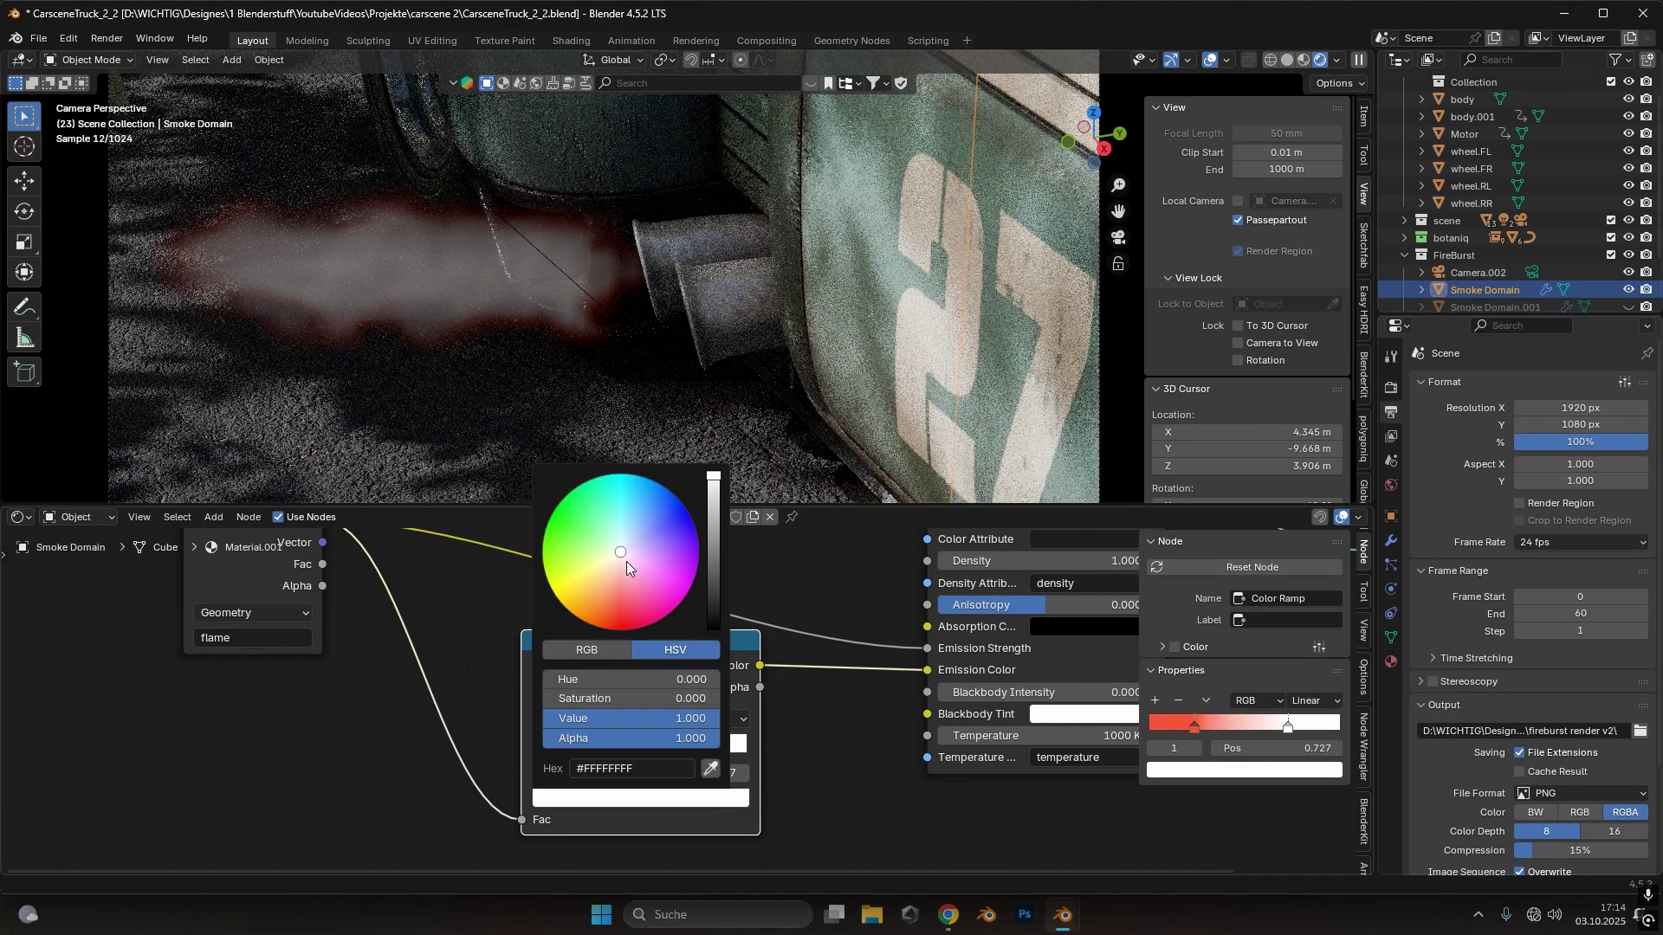
pyautogui.moveTo(613, 596)
pyautogui.mouseDown()
pyautogui.moveTo(601, 579)
pyautogui.moveTo(617, 571)
pyautogui.mouseUp()
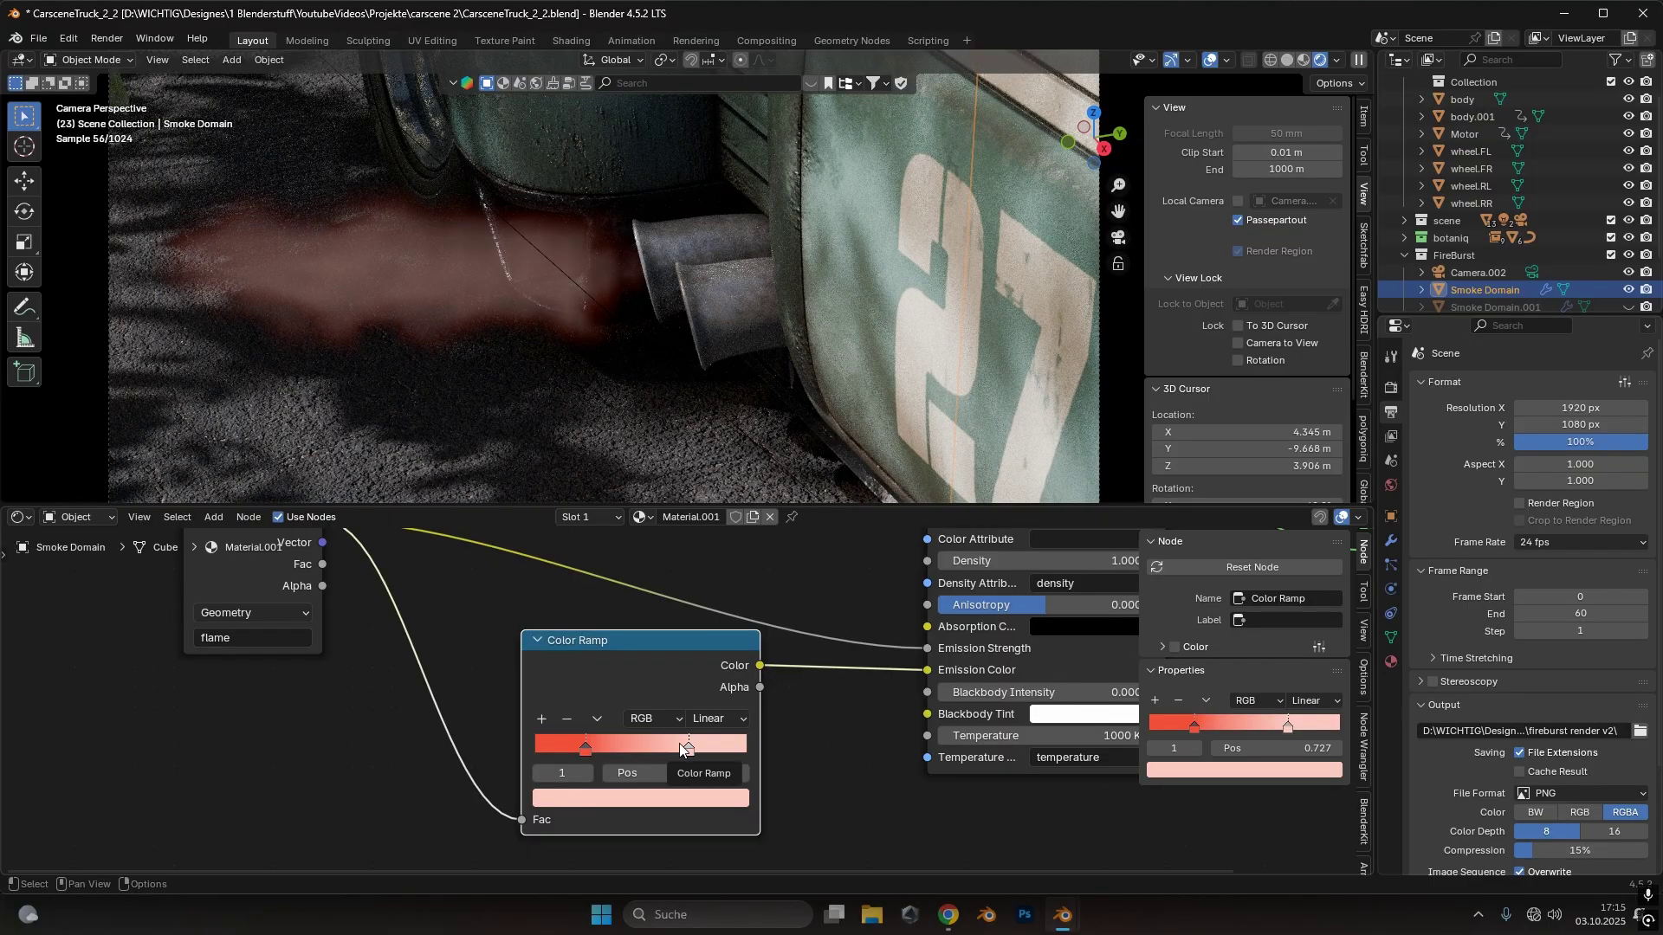
# Add a third stop at position 1.000 to the emission Color Ramp and move the first stop to 0.414
pyautogui.keyDown('ctrl'); pyautogui.moveTo(689, 746); pyautogui.dragTo(797, 758); pyautogui.keyUp('ctrl')
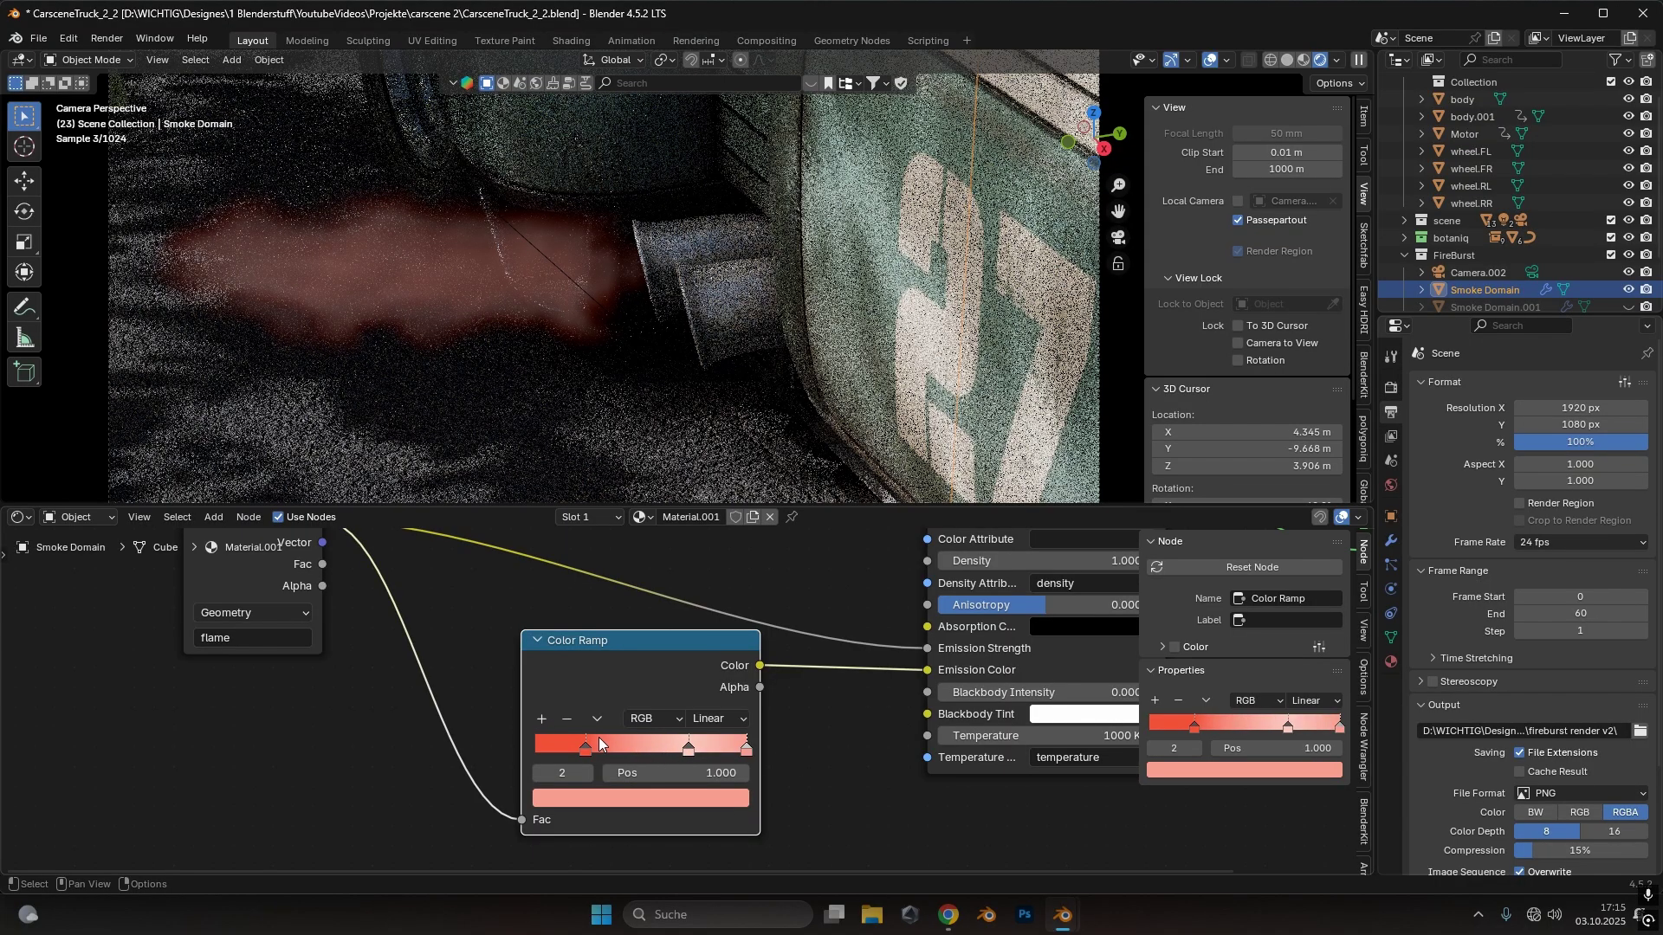
pyautogui.click(689, 748)
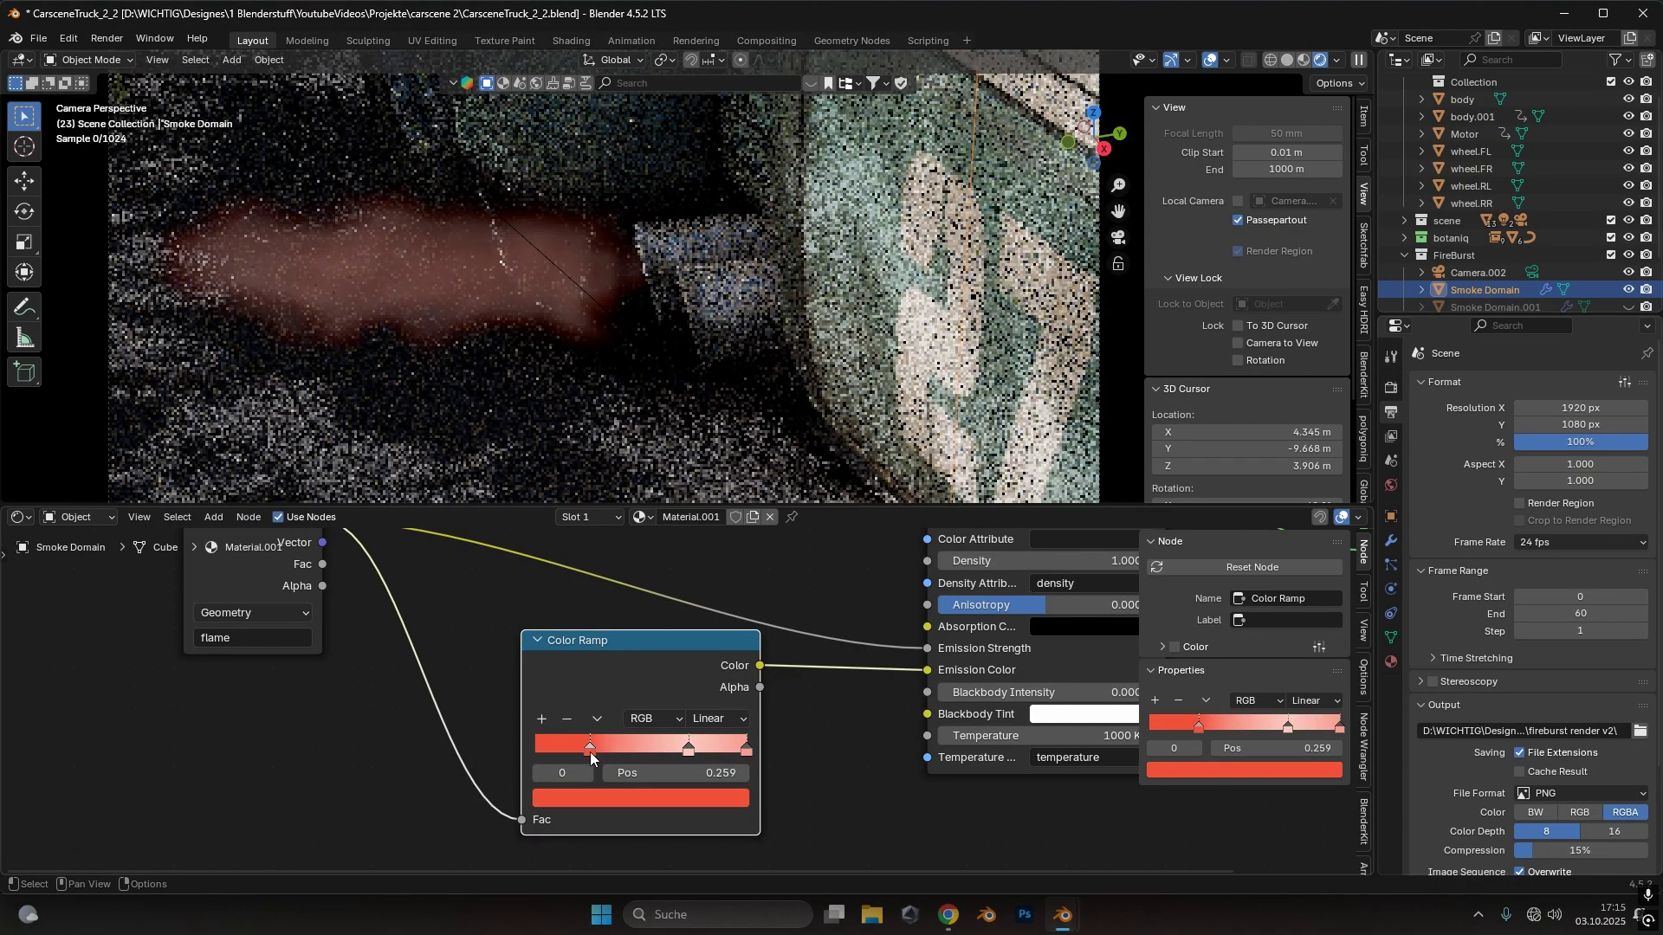
pyautogui.moveTo(590, 752); pyautogui.dragTo(622, 750)
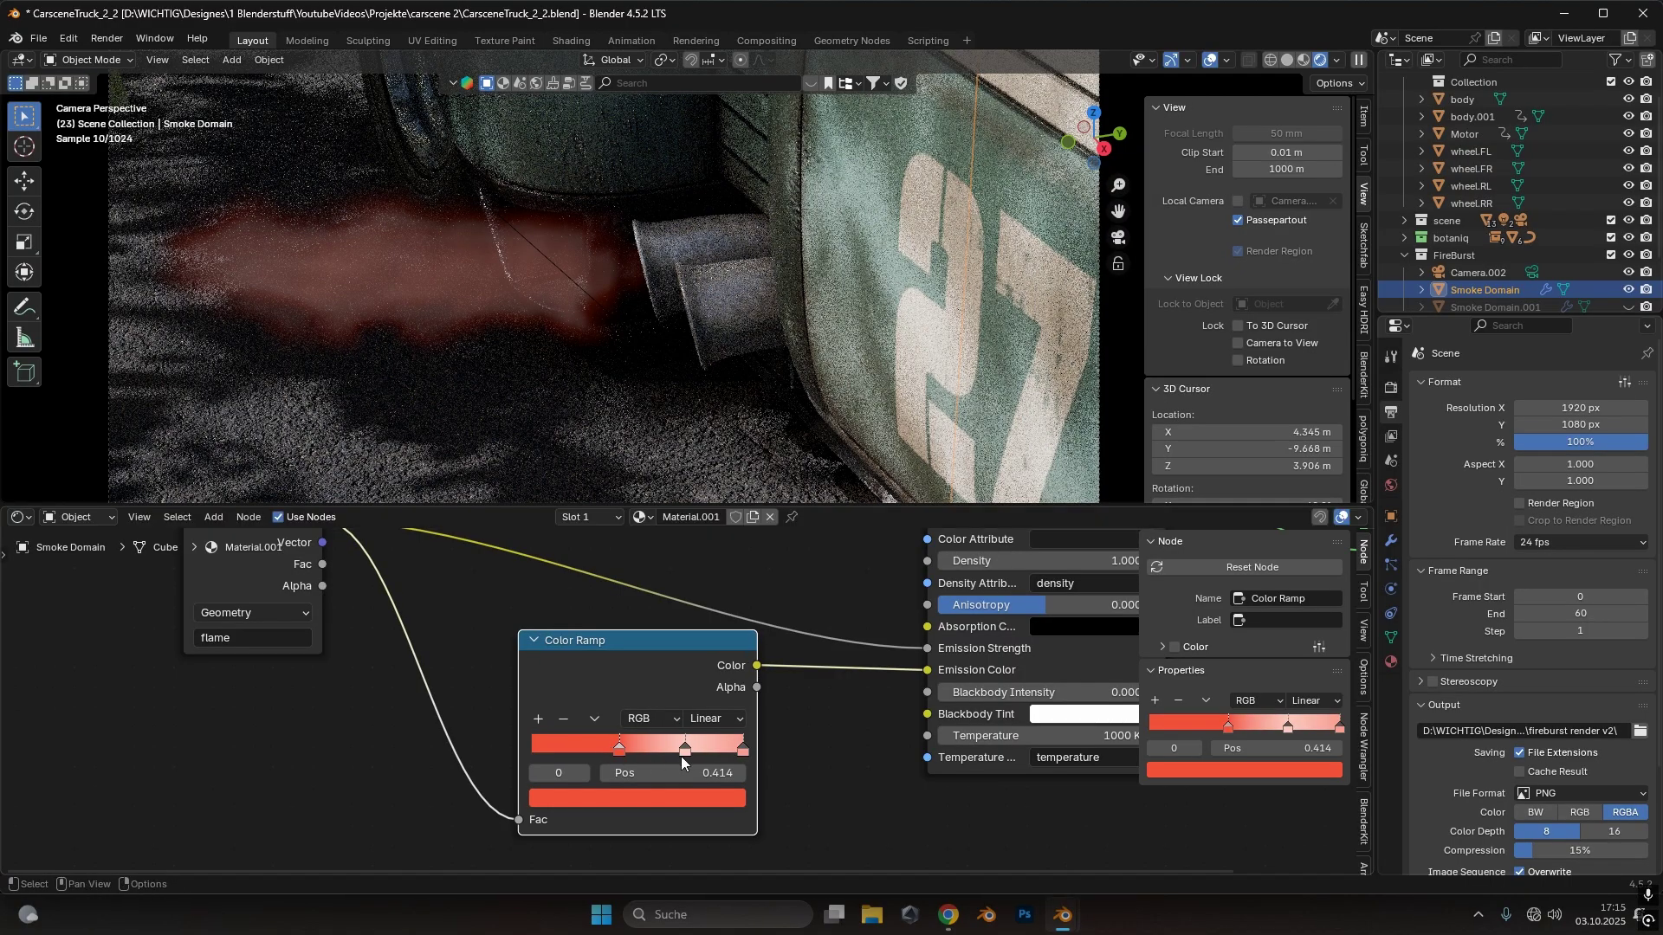
# Colour the emission Color Ramp's end stop a dark reddish brown
pyautogui.click(741, 747)
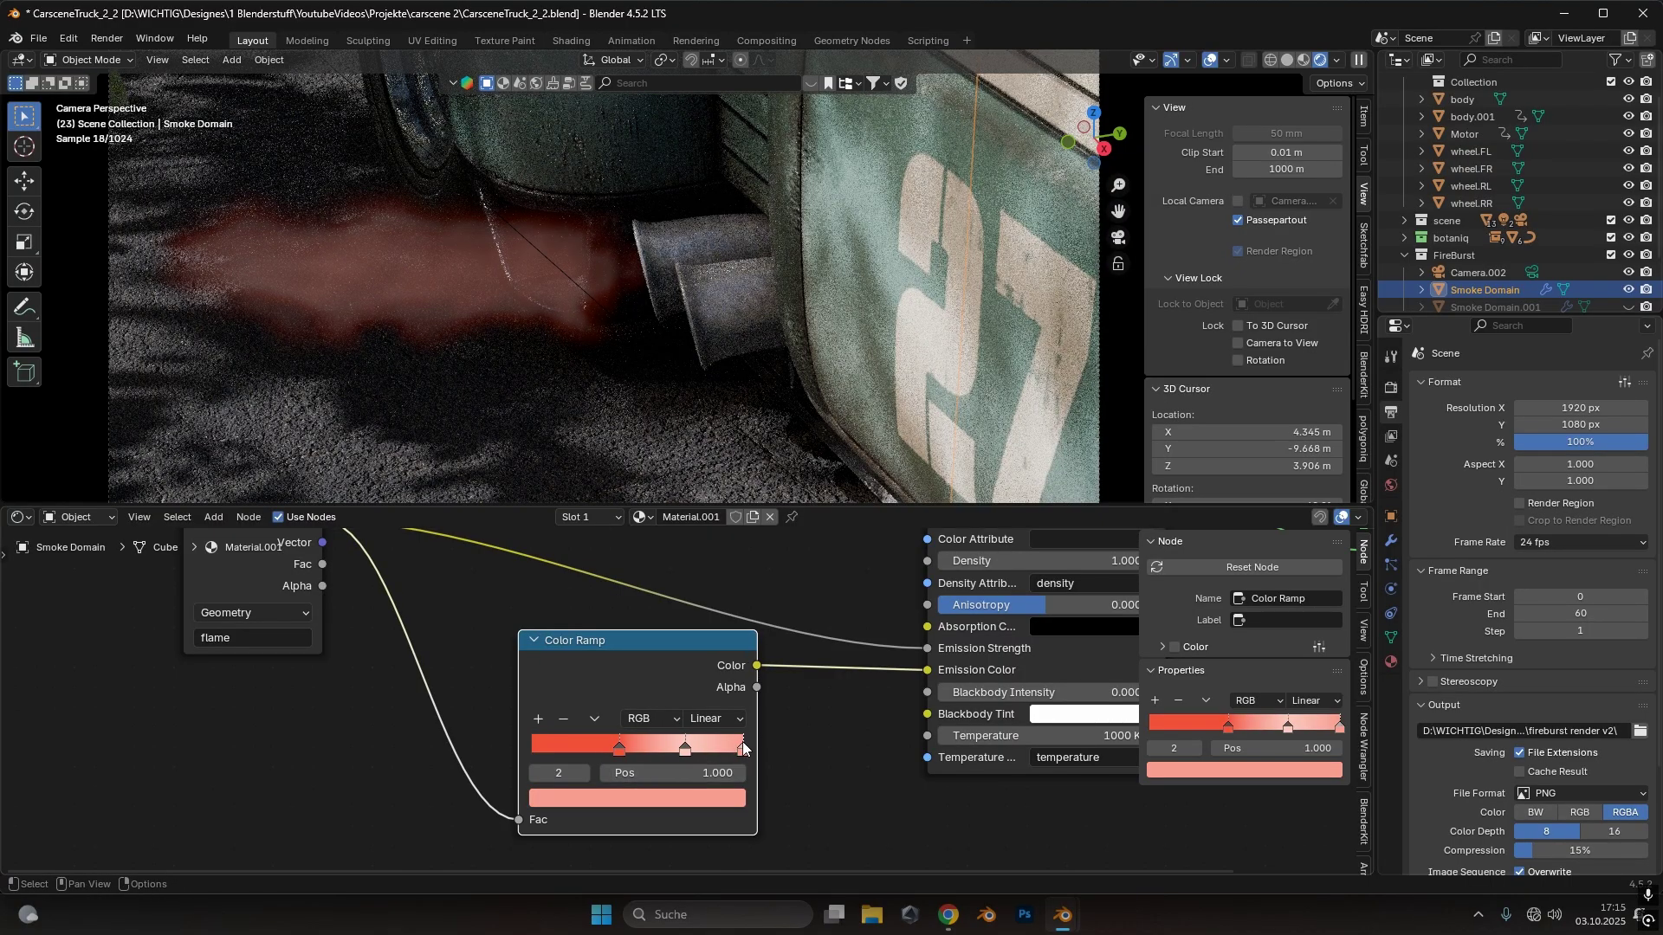
pyautogui.click(720, 798)
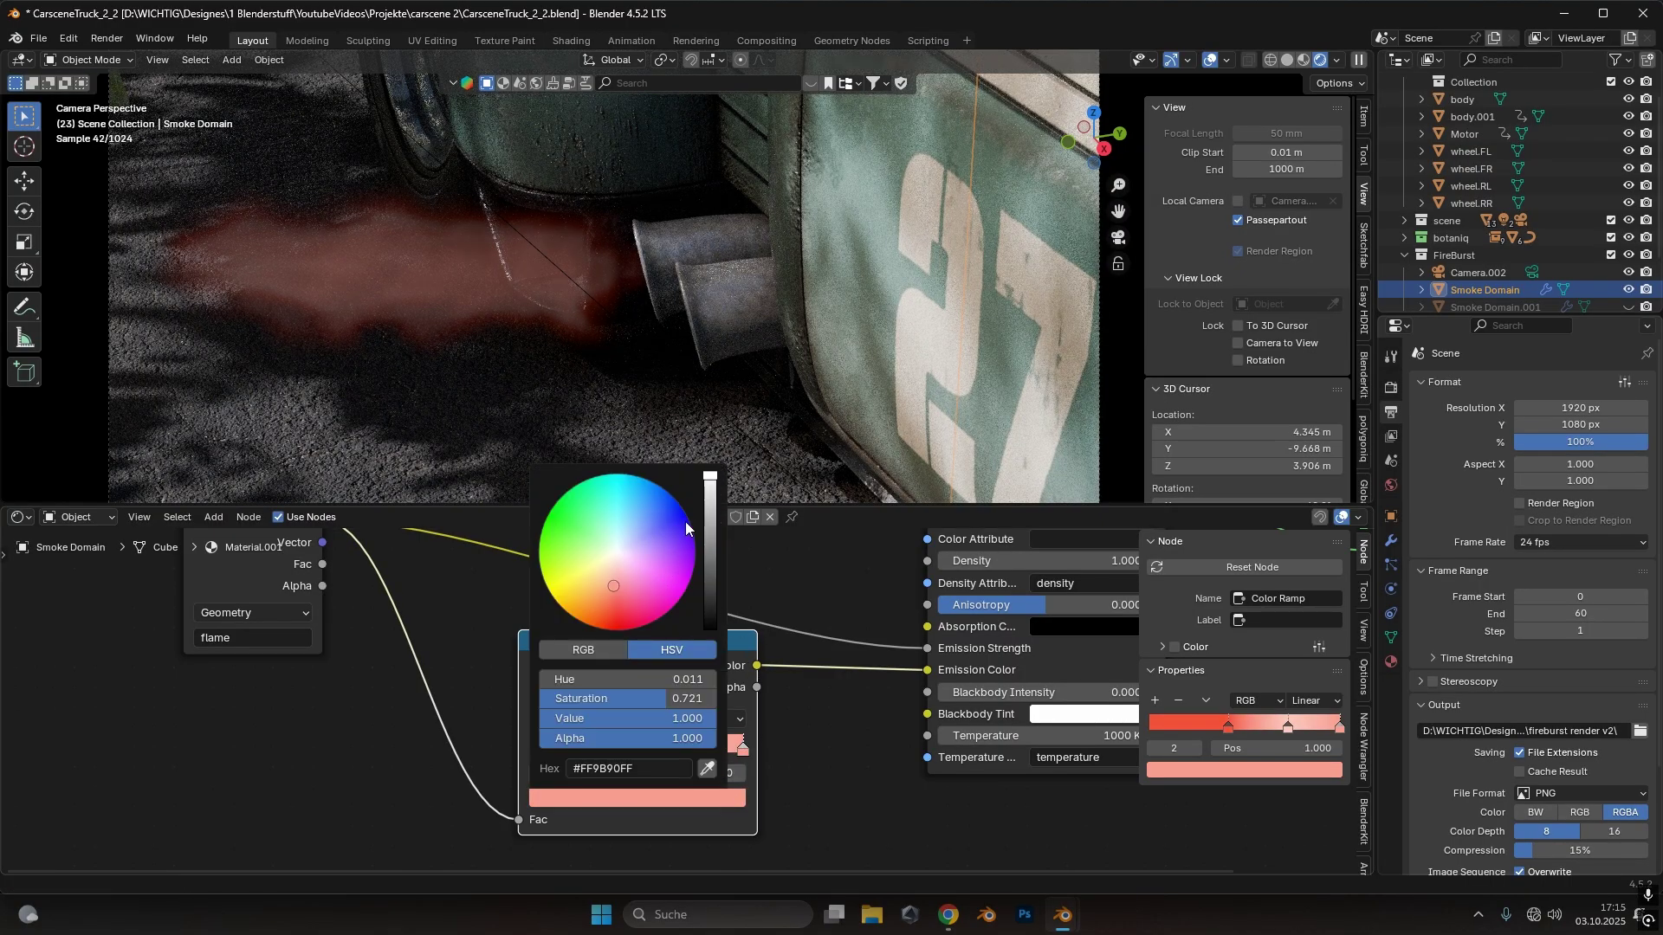
pyautogui.scroll(-10, 685, 527)
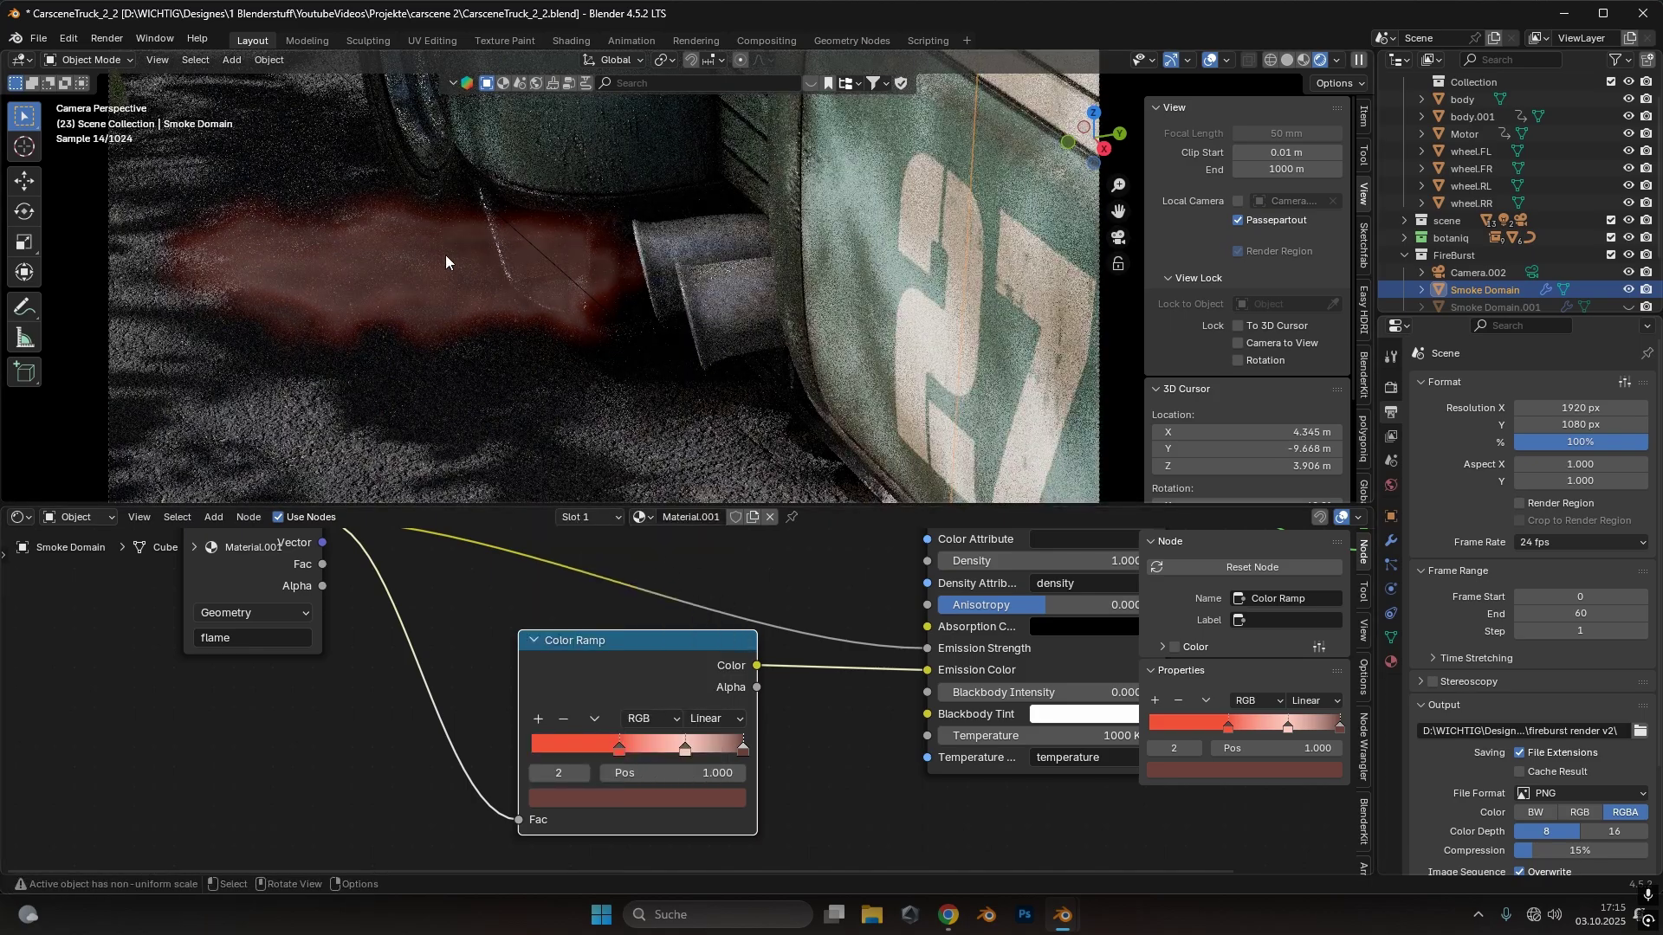
# Move the Color Ramp node down and insert a Math node between the flame attribute's Color and the Emission Strength
pyautogui.moveTo(639, 654); pyautogui.dragTo(626, 708)
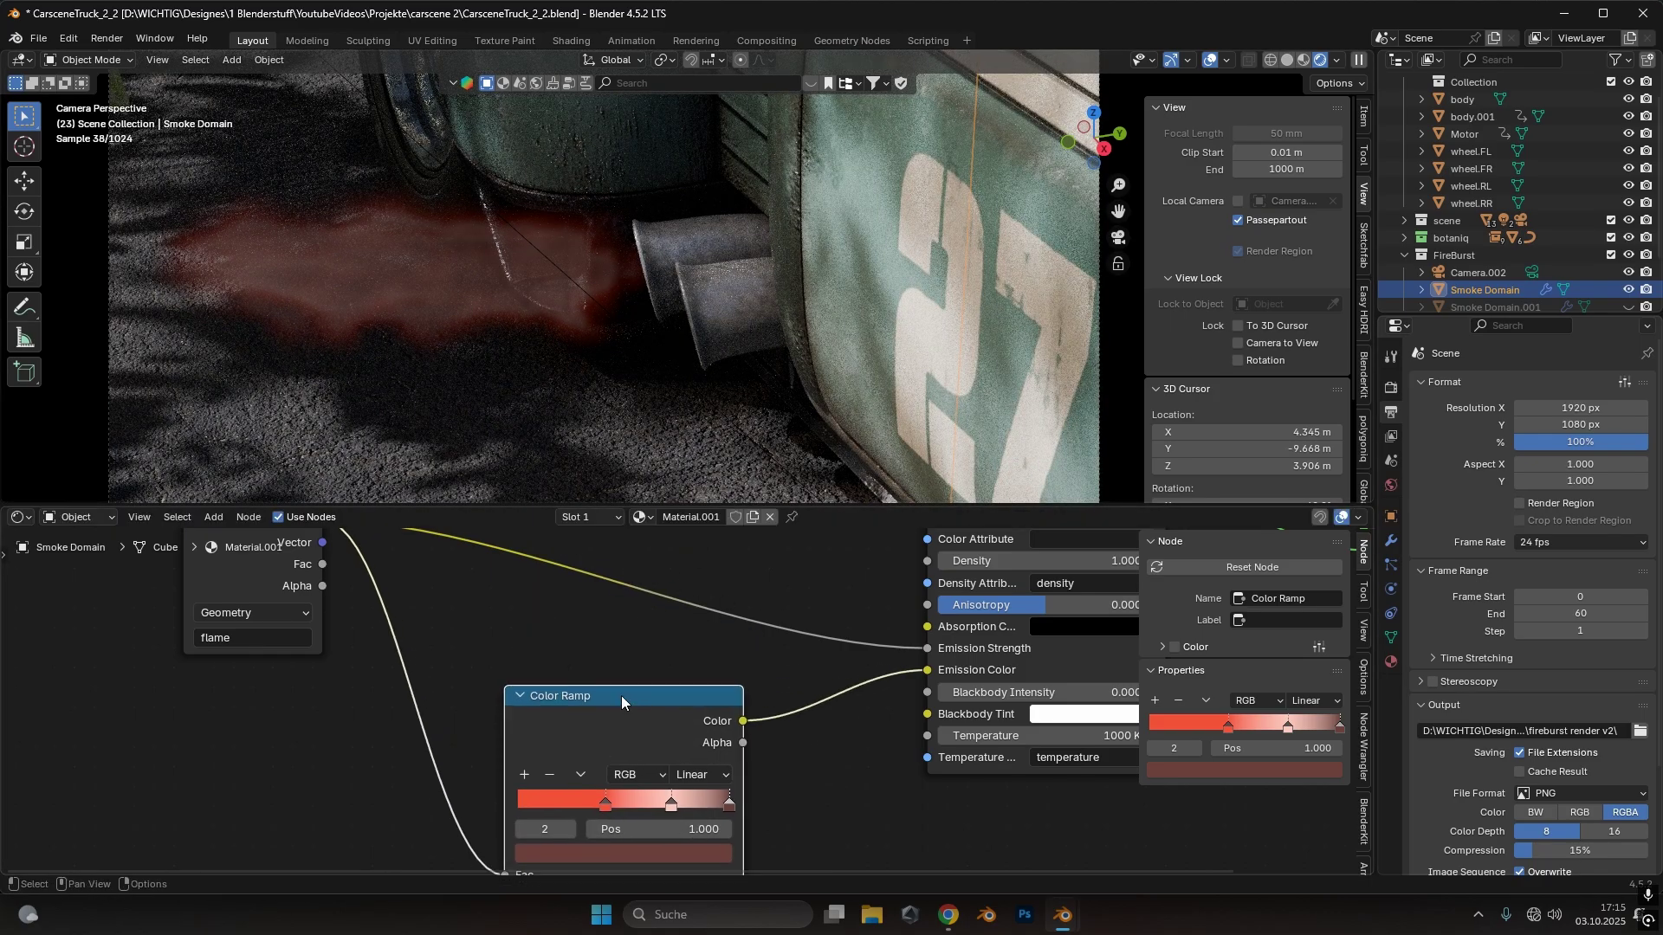
pyautogui.scroll(3, 519, 312)
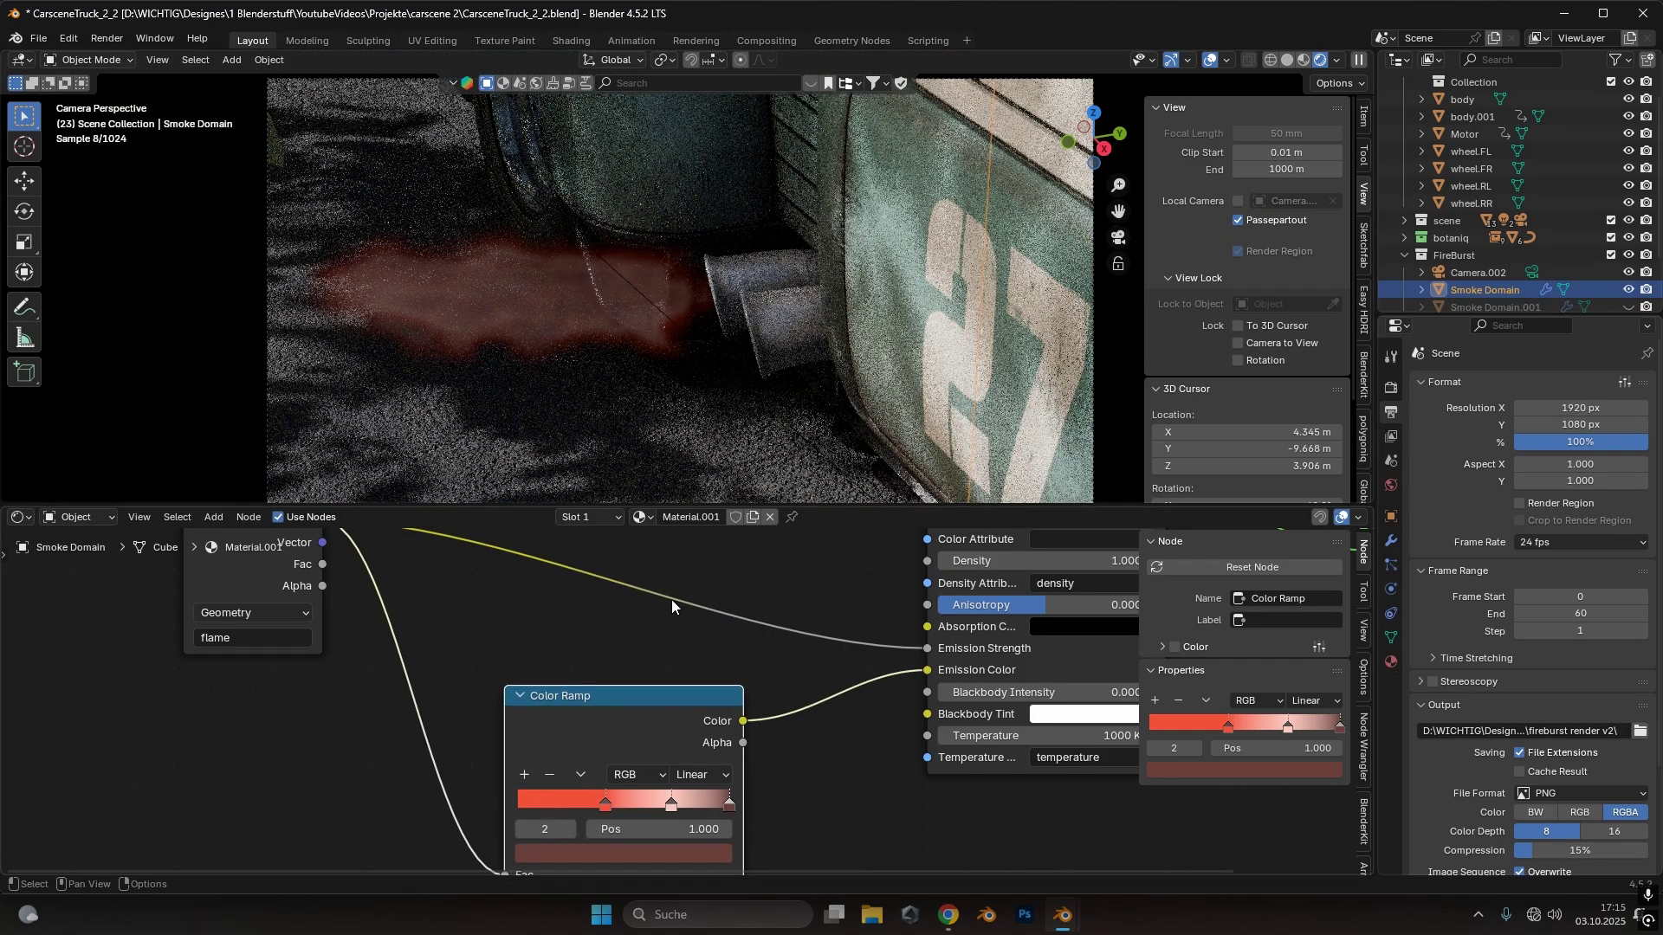
pyautogui.scroll(-2, 684, 601)
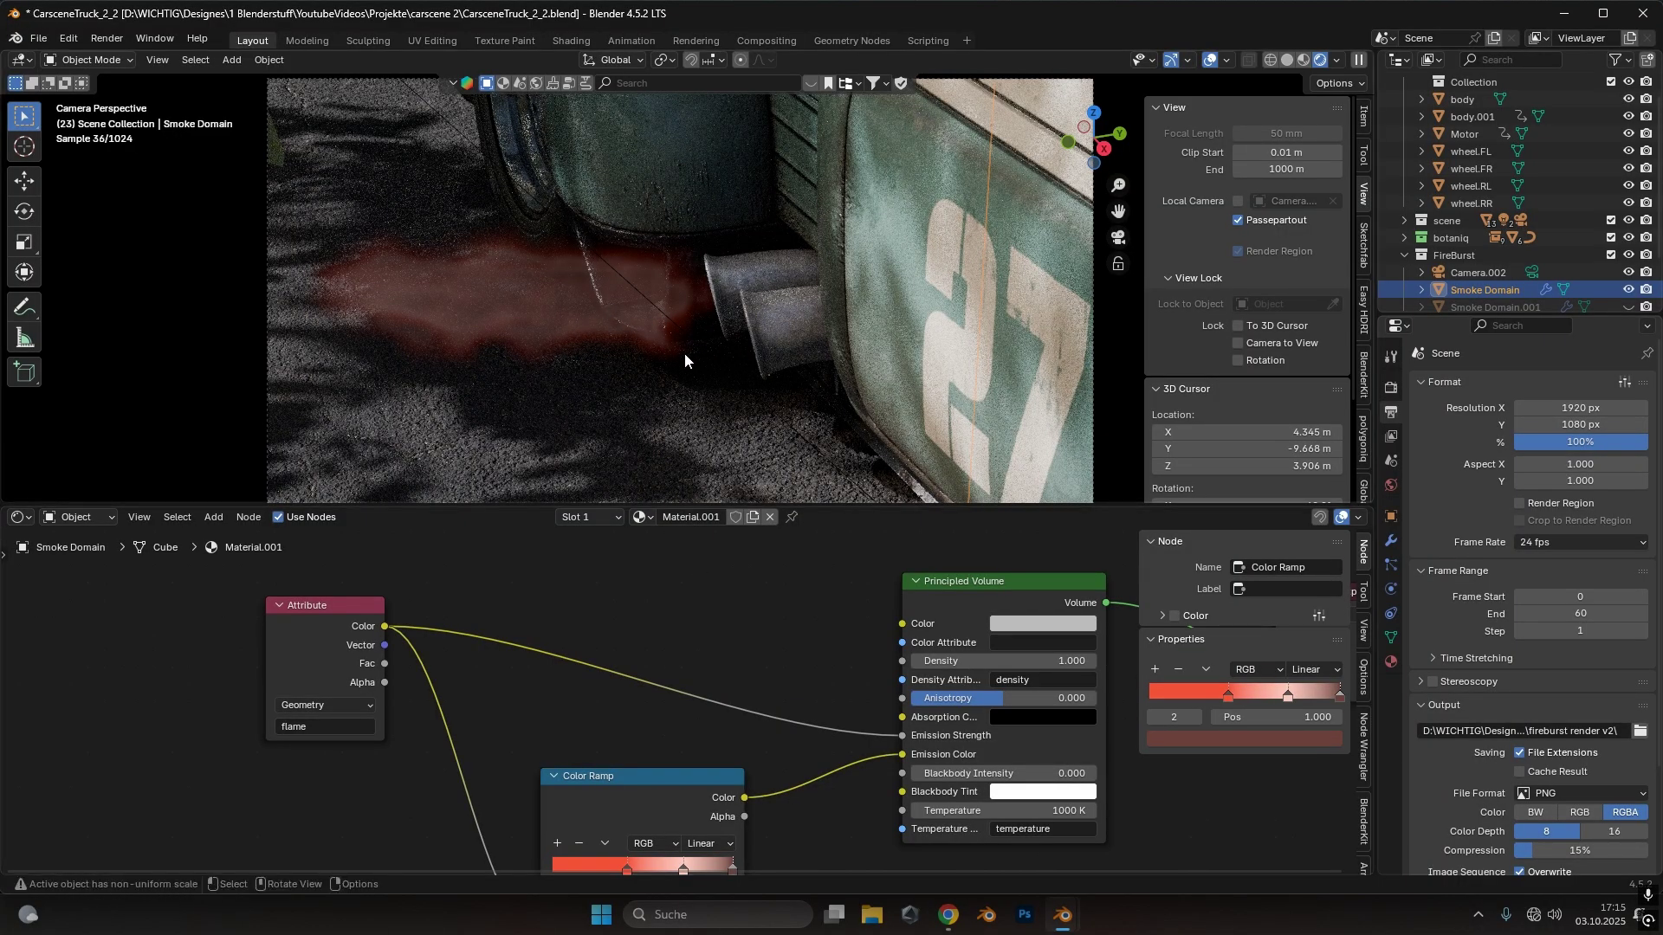
pyautogui.hotkey('shift', 'a')
pyautogui.click(657, 579)
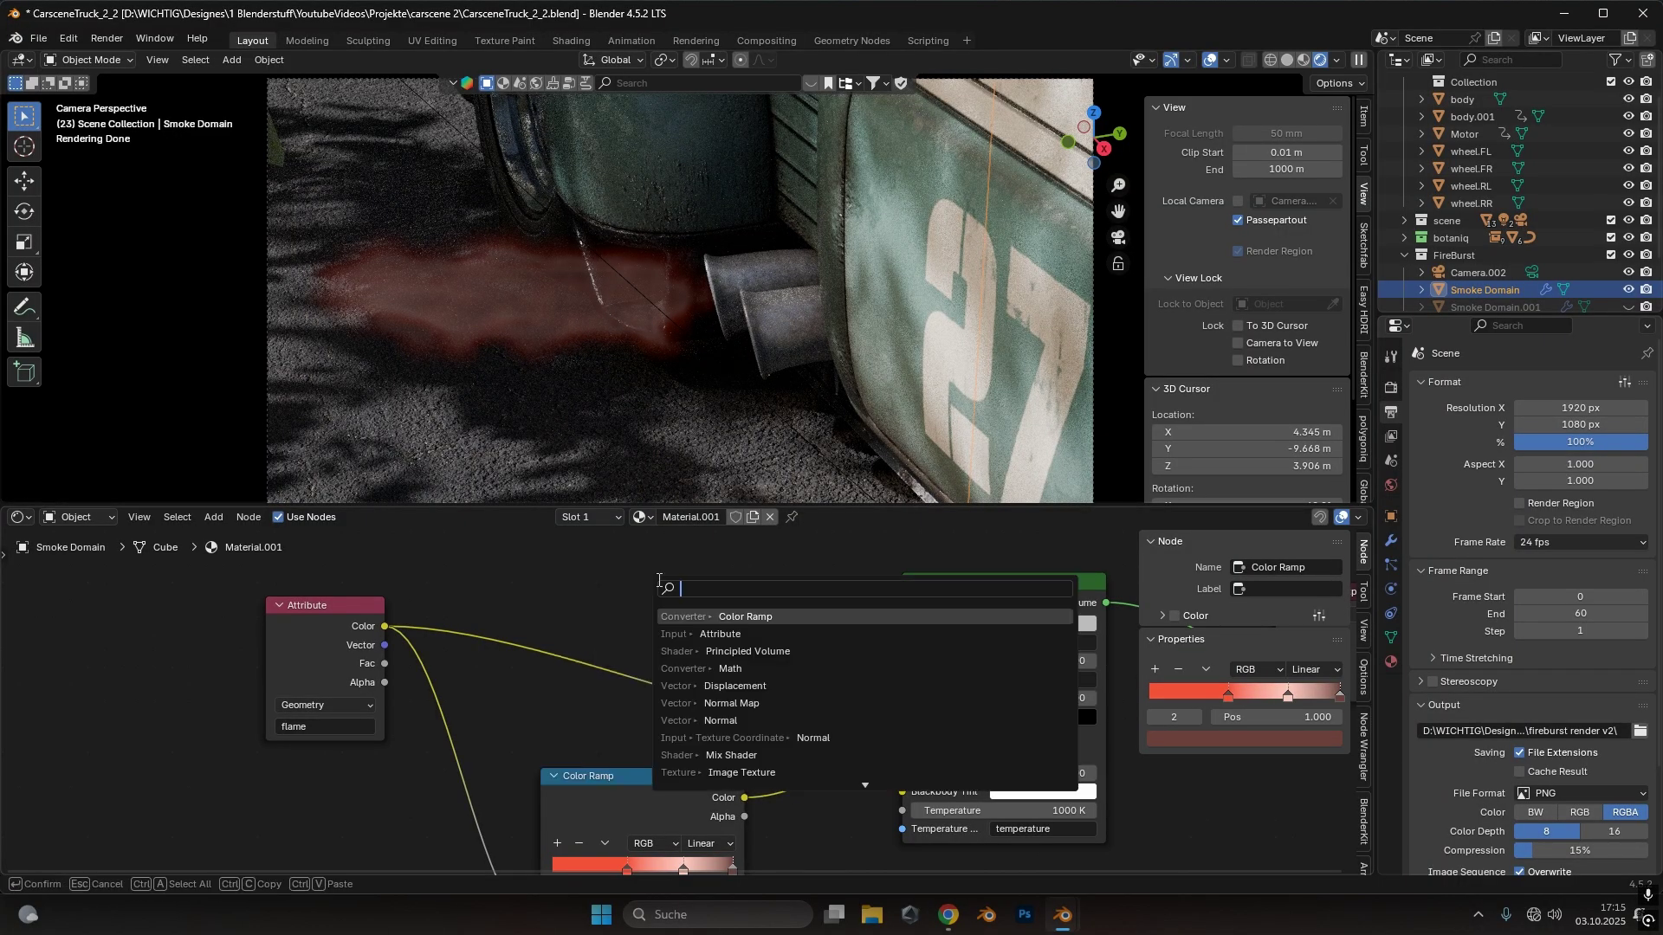
pyautogui.write('add')
pyautogui.press('Return')
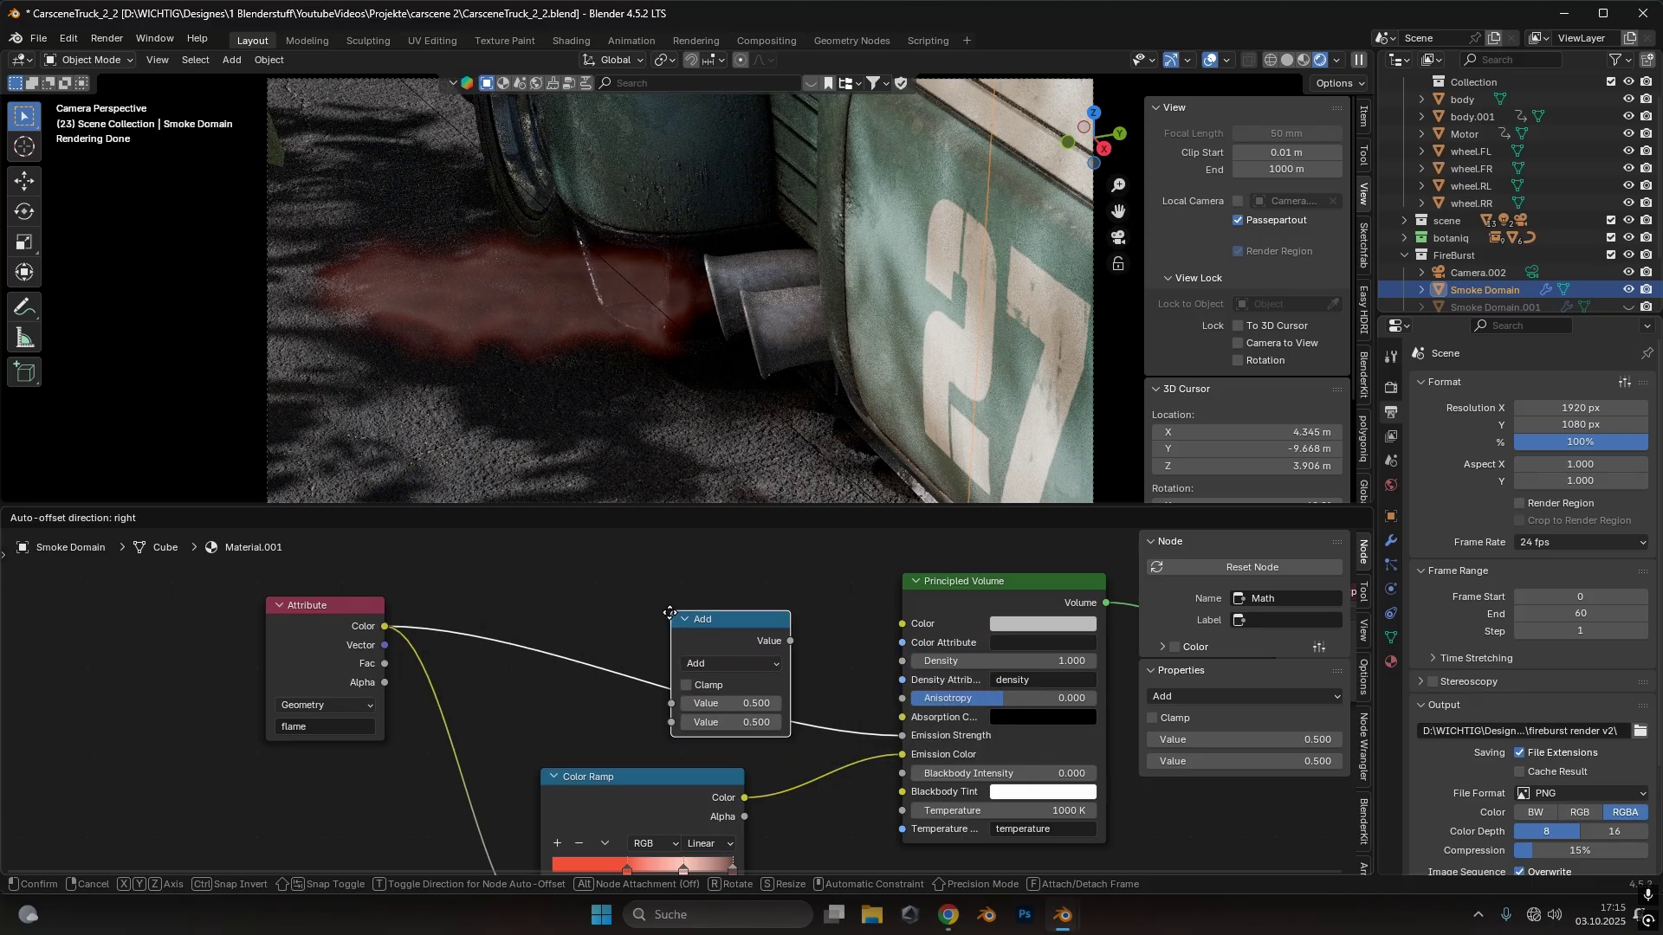
pyautogui.click(735, 609)
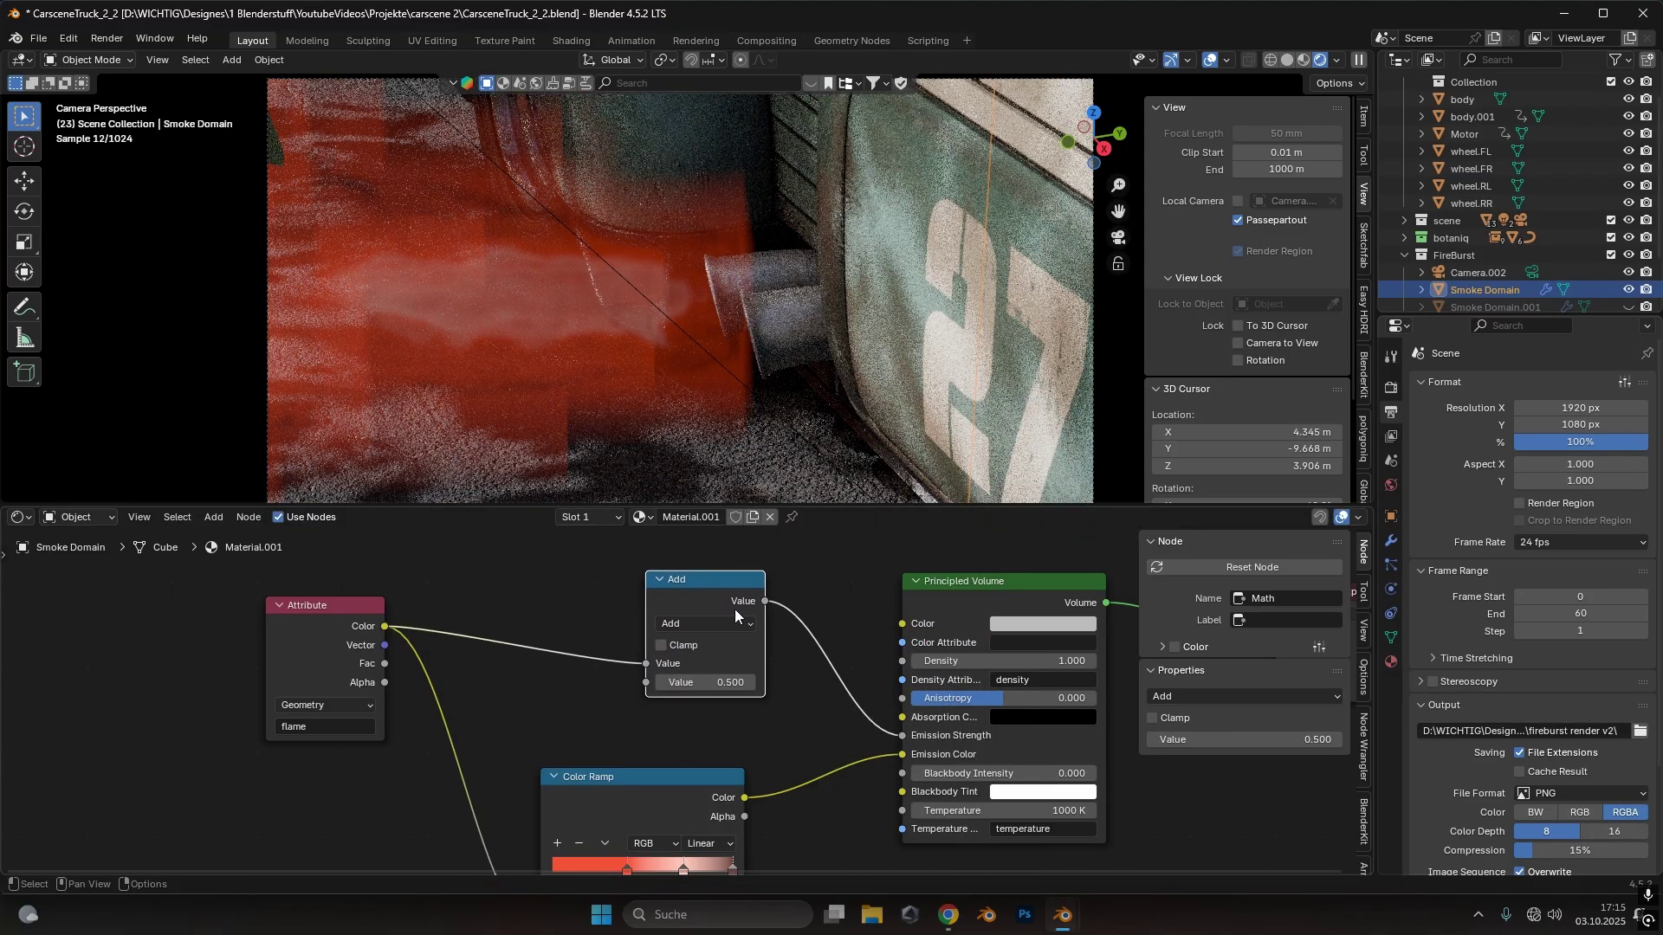
# Change the Math node's operation to Multiply with a value of 5
pyautogui.click(693, 625)
pyautogui.click(714, 690)
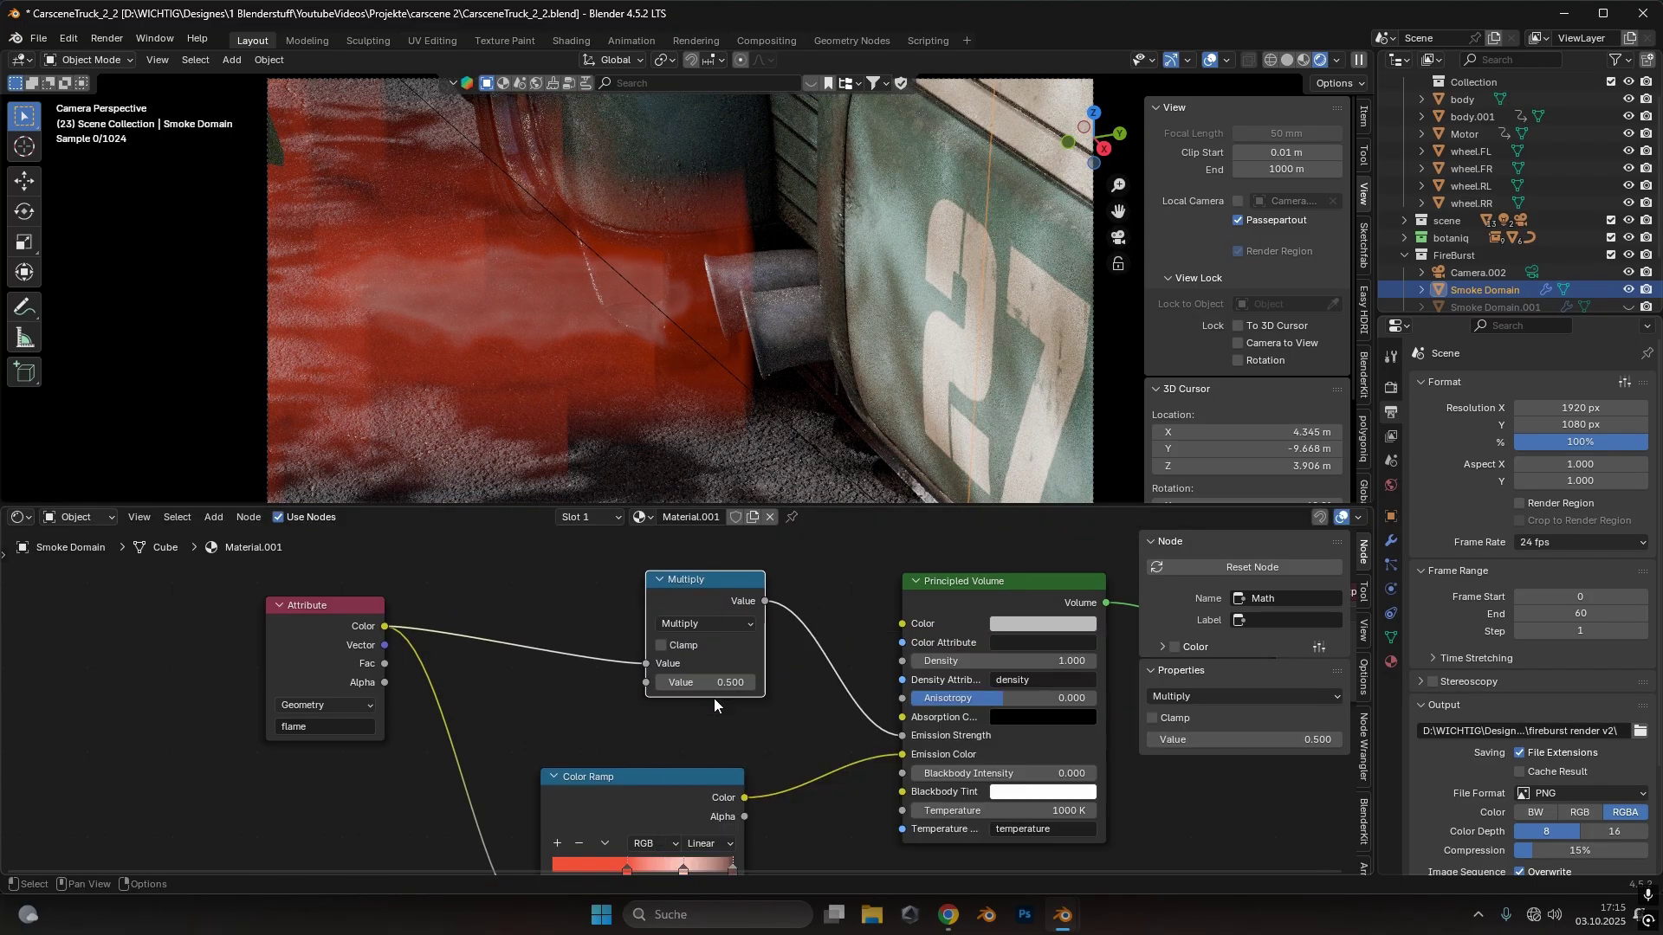
pyautogui.scroll(1, 718, 695)
pyautogui.click(706, 684)
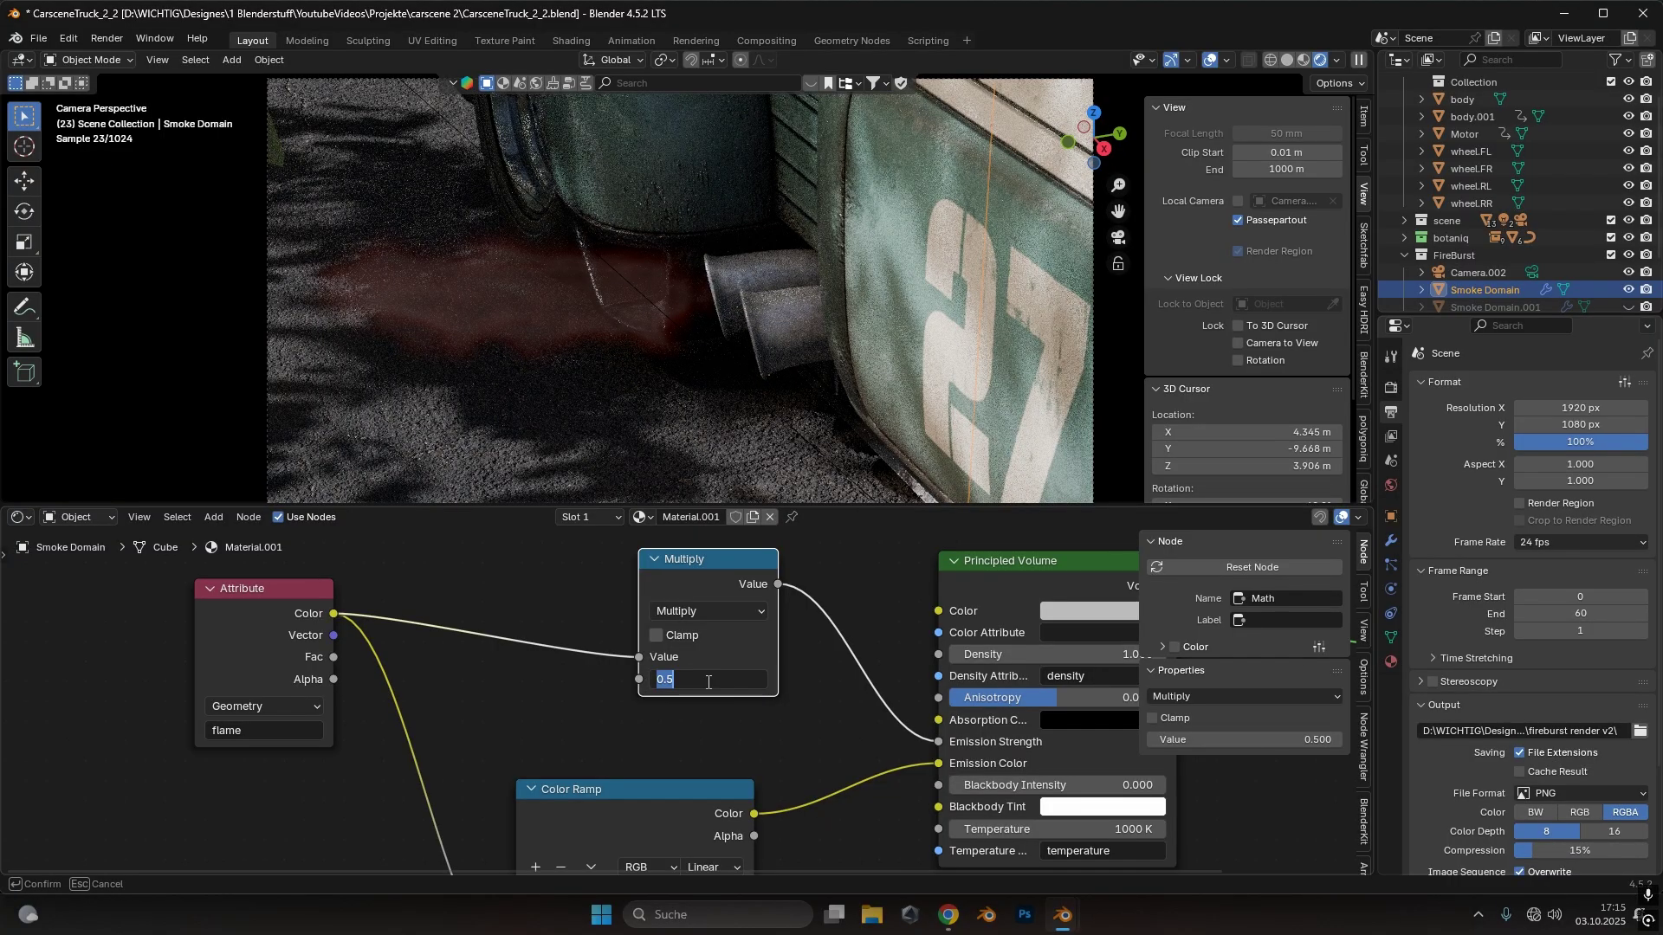
pyautogui.press('Return')
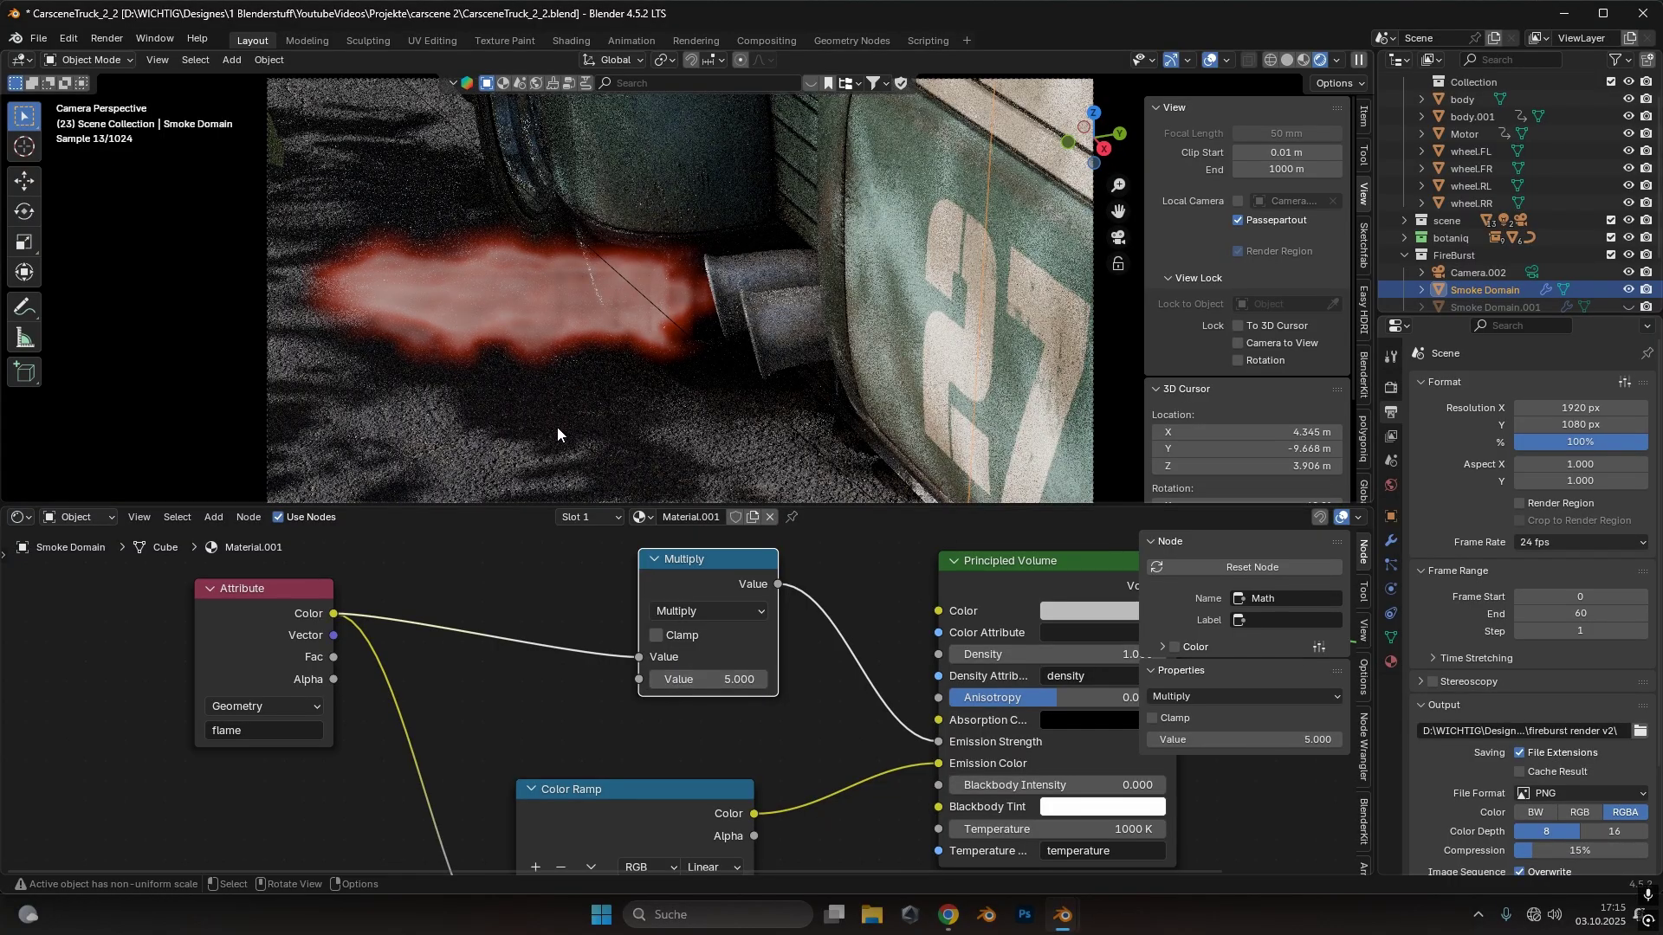
# Raise the Multiply node's value to 10
pyautogui.click(738, 684)
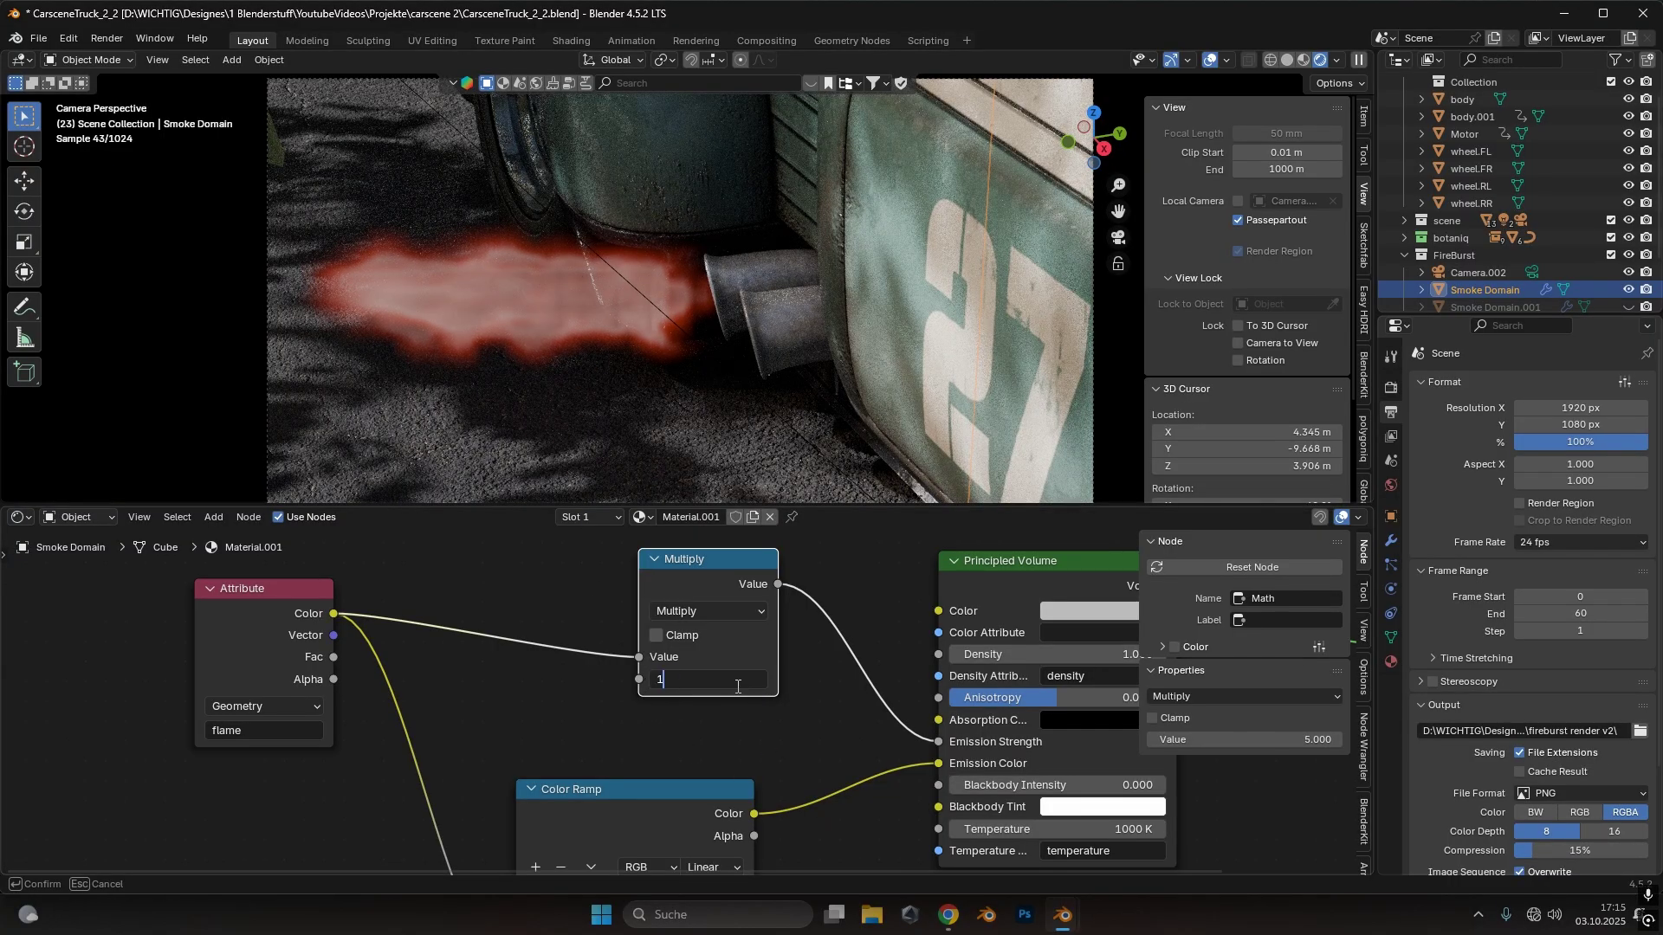
pyautogui.write('10')
pyautogui.press('Return')
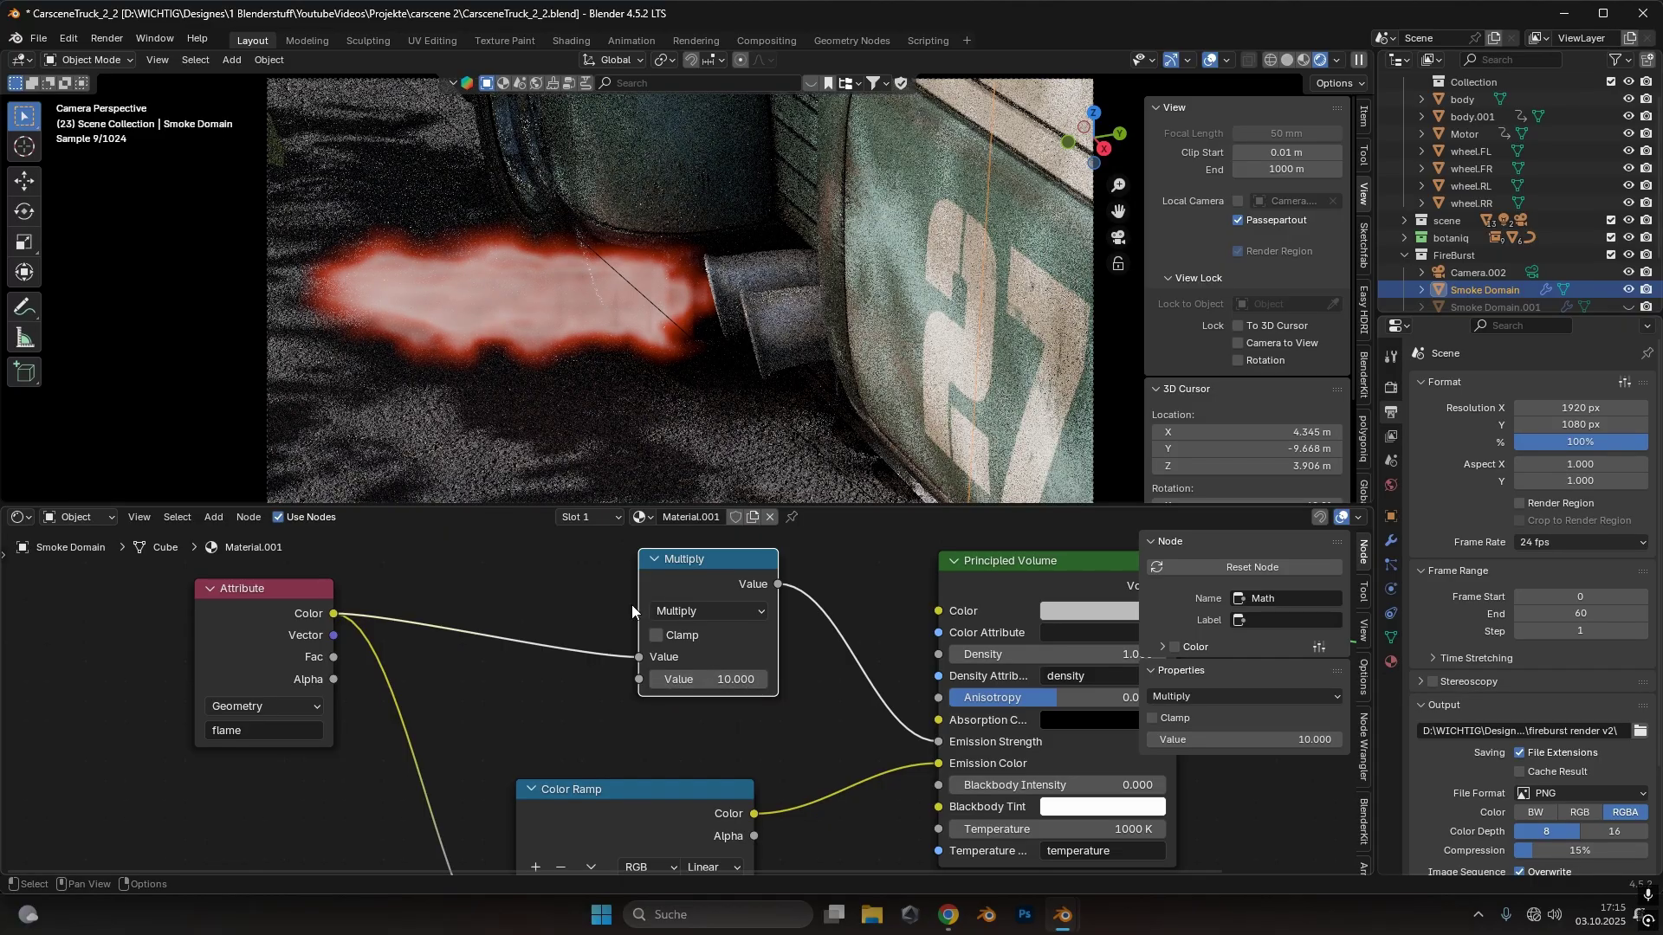
# Move the Attribute node away to make room and insert a second Color Ramp between it and the Multiply node
pyautogui.scroll(-2, 631, 605)
pyautogui.keyDown('ctrl'); pyautogui.scroll(3, 563, 619); pyautogui.keyUp('ctrl')
pyautogui.moveTo(523, 625); pyautogui.dragTo(357, 629)
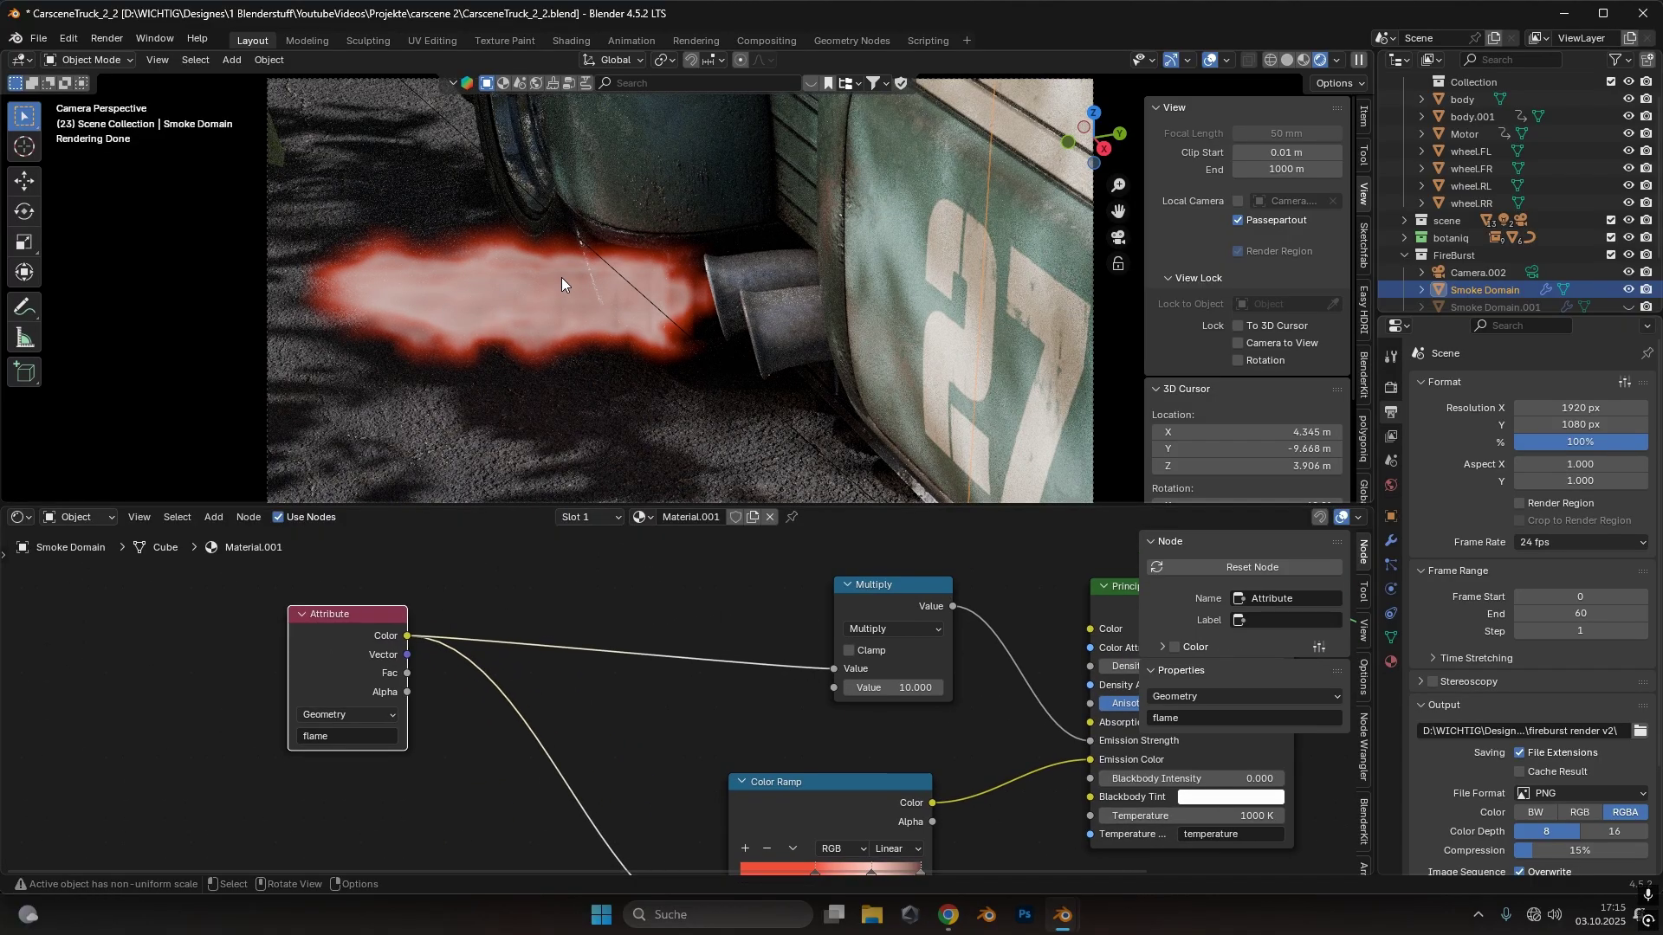
pyautogui.hotkey('shift', 'a')
pyautogui.click(653, 543)
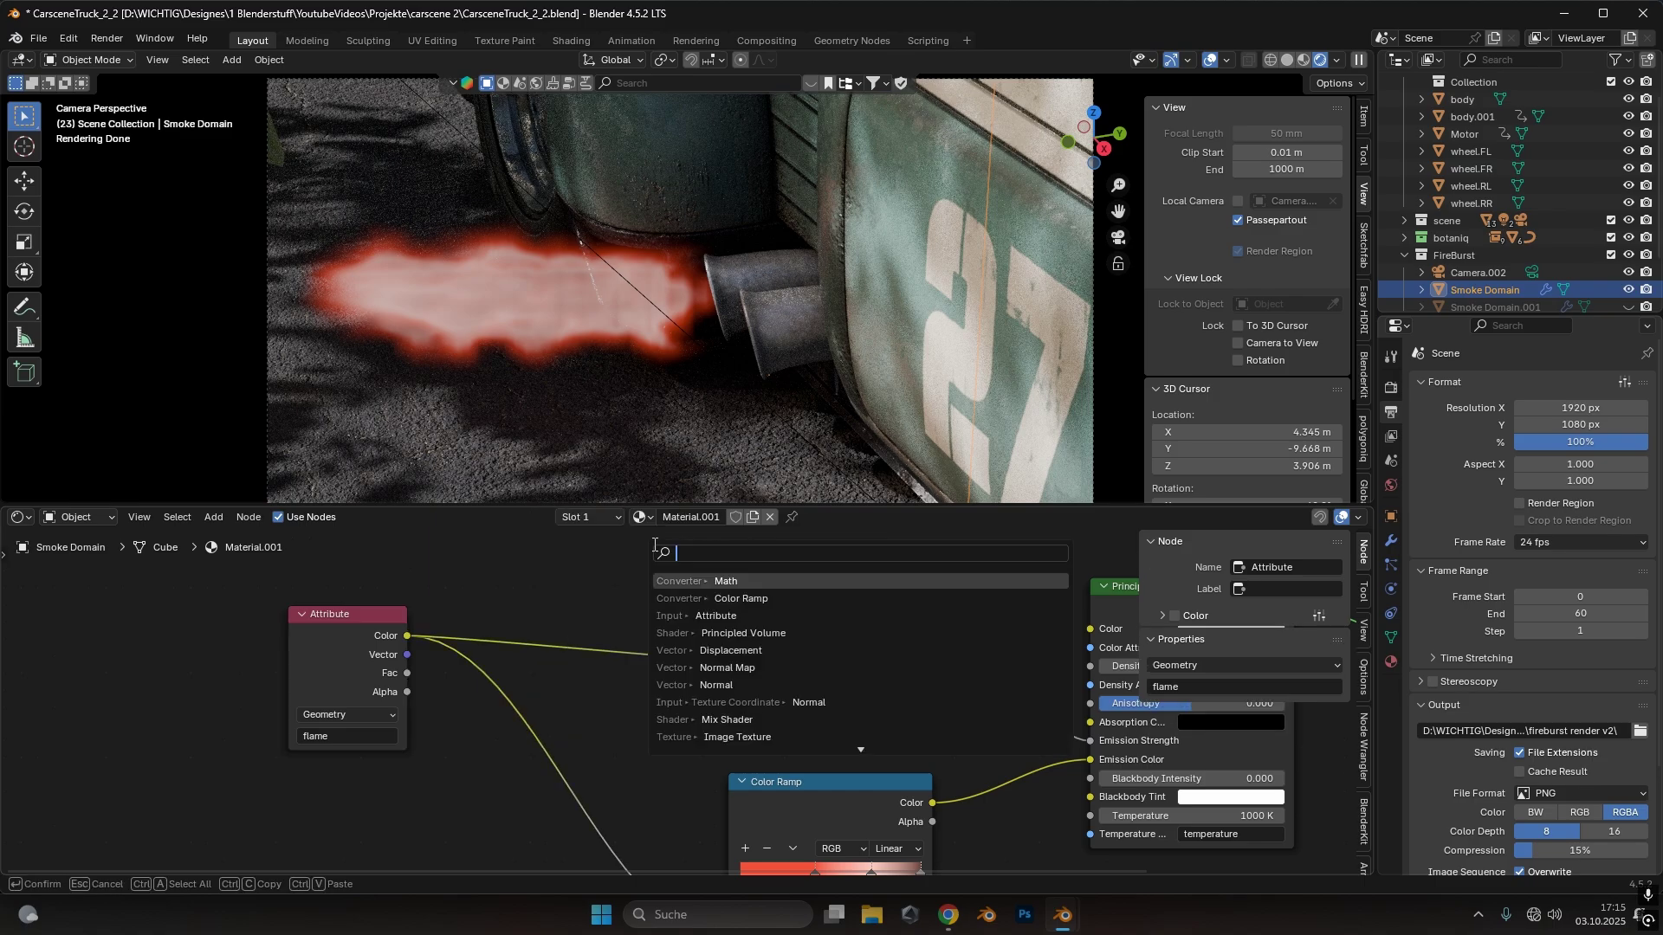
pyautogui.write('colo')
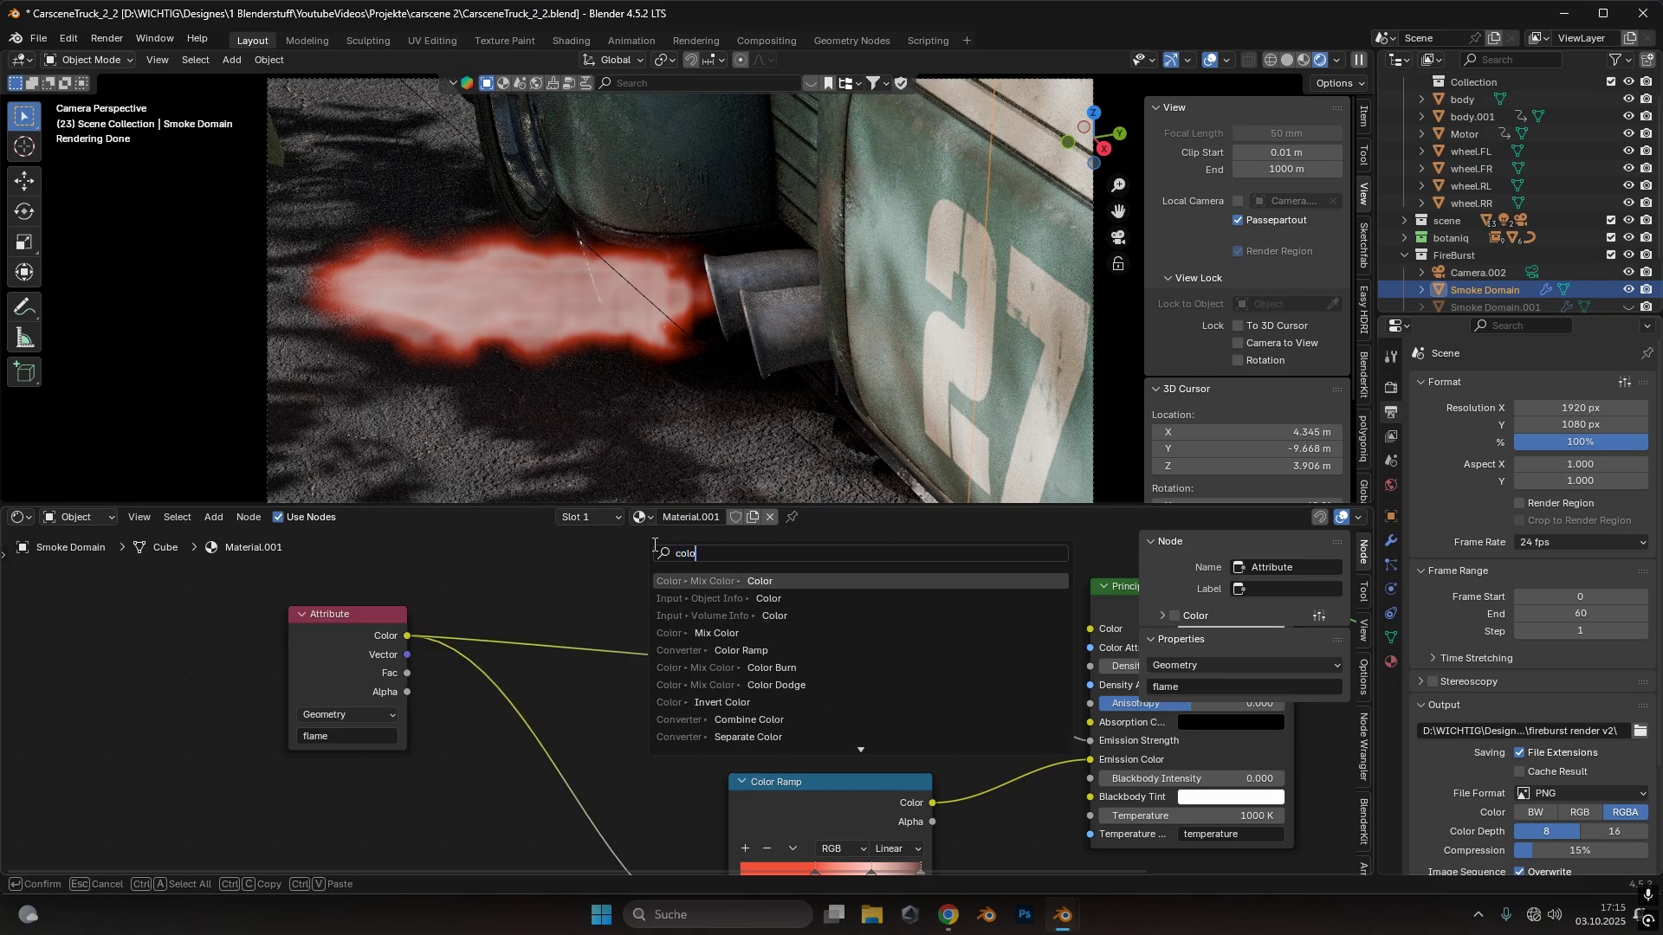
pyautogui.write('rr')
pyautogui.click(704, 580)
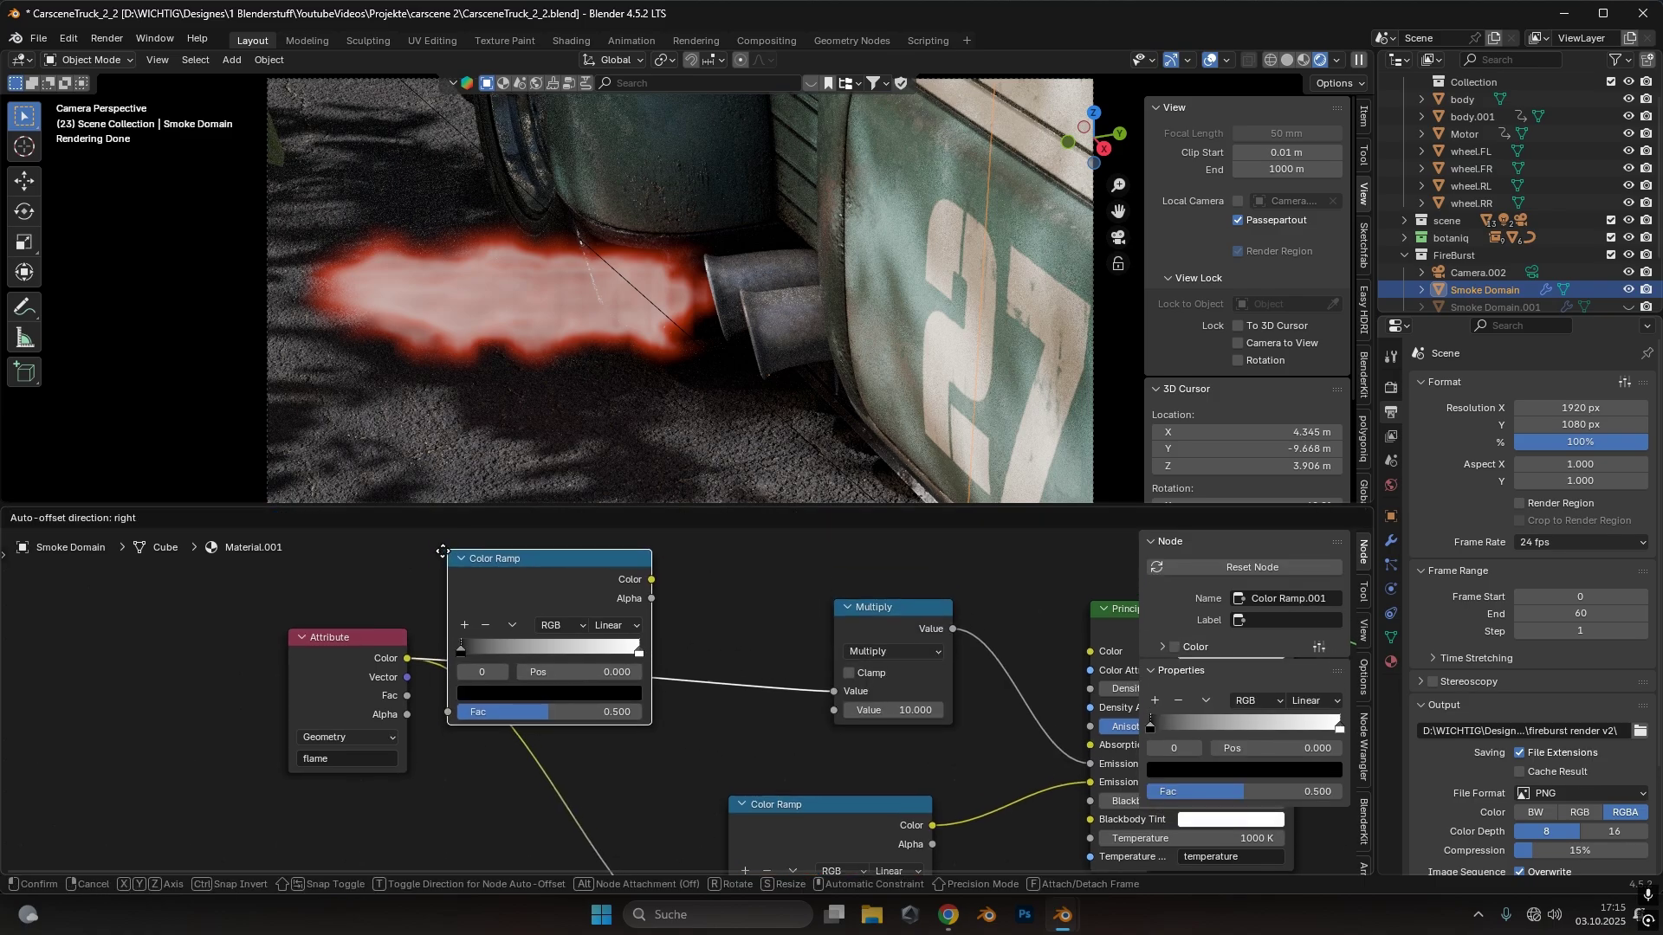
pyautogui.click(555, 565)
# Move the new Color Ramp's white stop to position 0.559 and add a third stop at position 1.000
pyautogui.scroll(3, 652, 643)
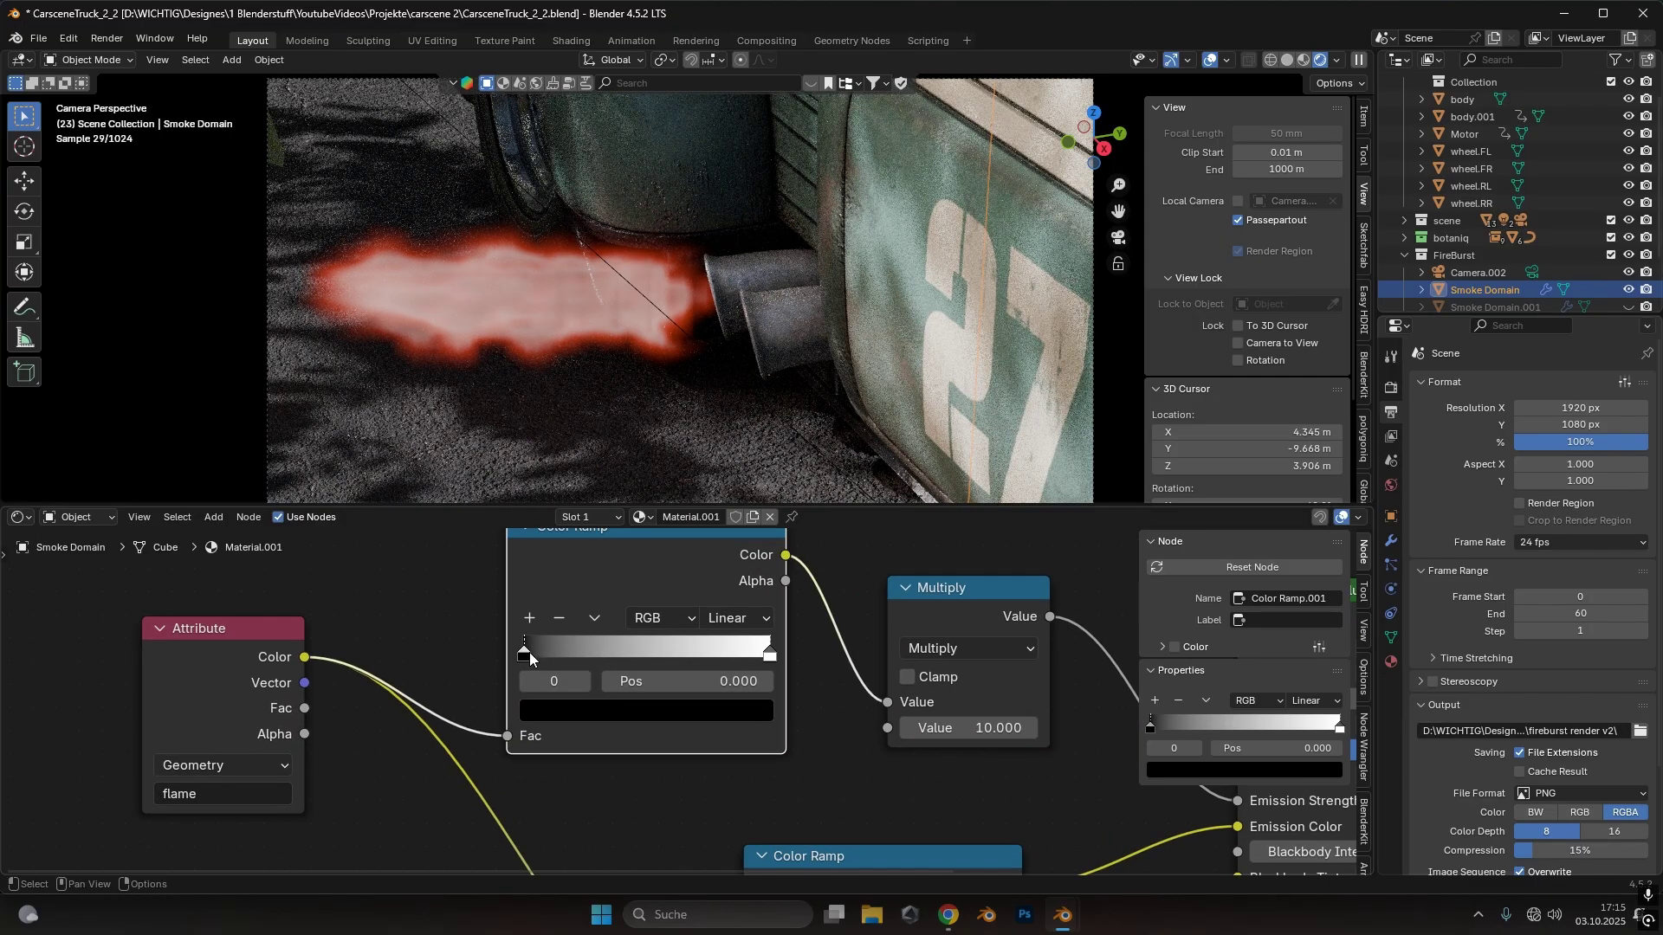
pyautogui.moveTo(528, 656)
pyautogui.mouseDown()
pyautogui.moveTo(597, 663)
pyautogui.moveTo(524, 660)
pyautogui.mouseUp()
pyautogui.moveTo(762, 651); pyautogui.dragTo(693, 654)
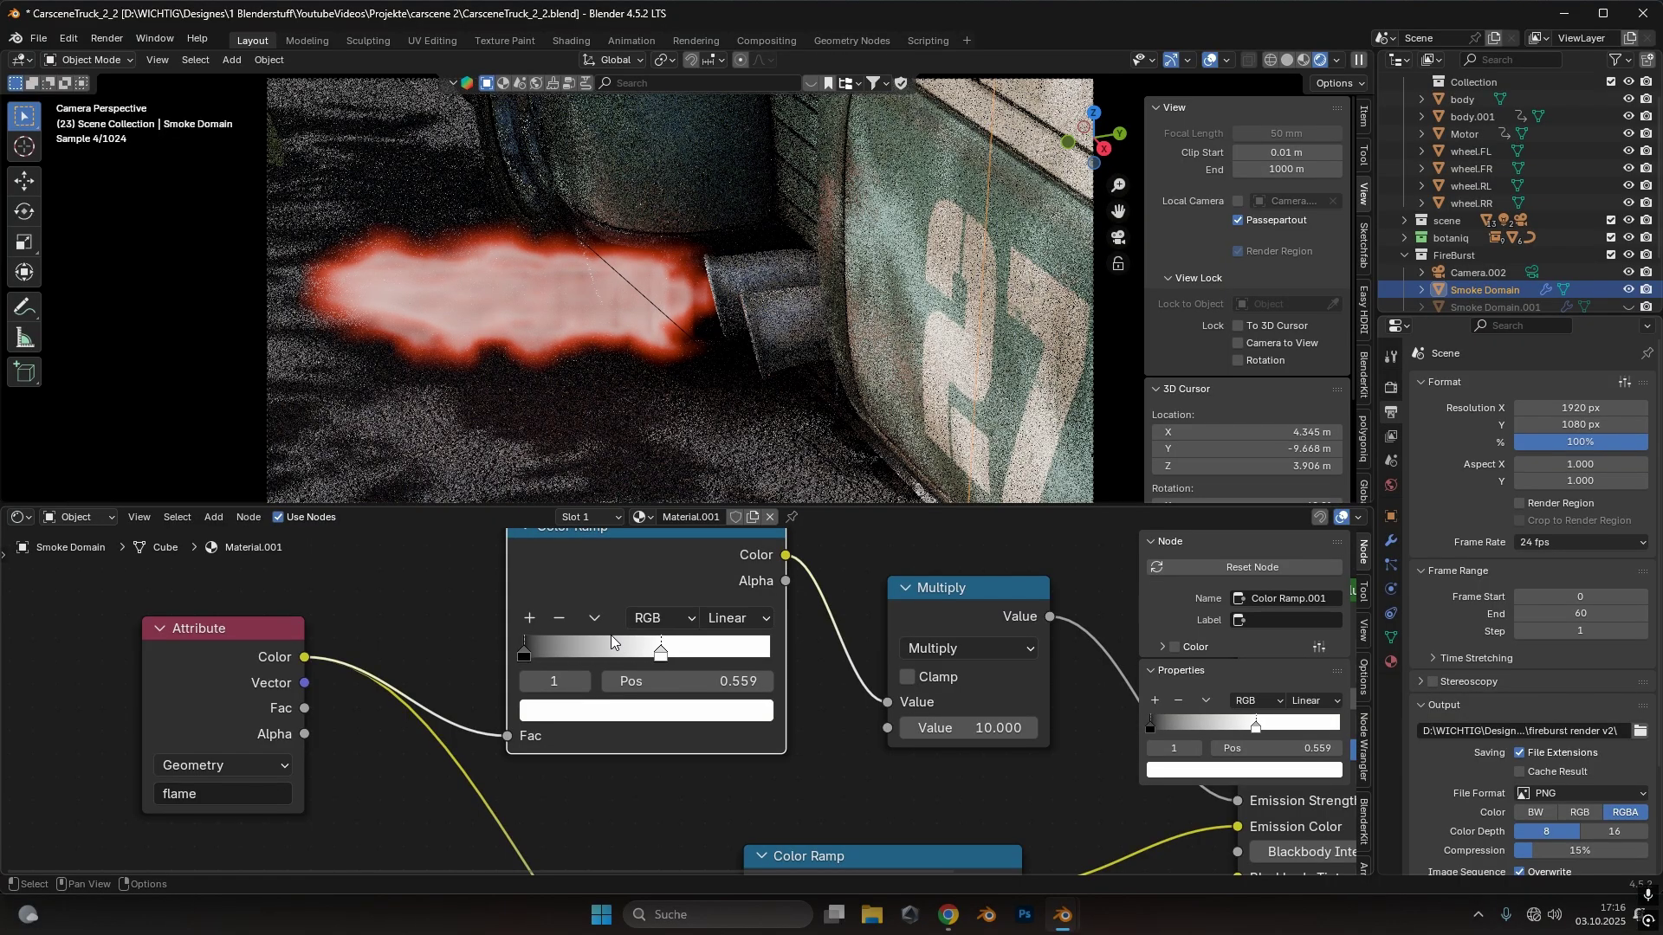
pyautogui.click(530, 618)
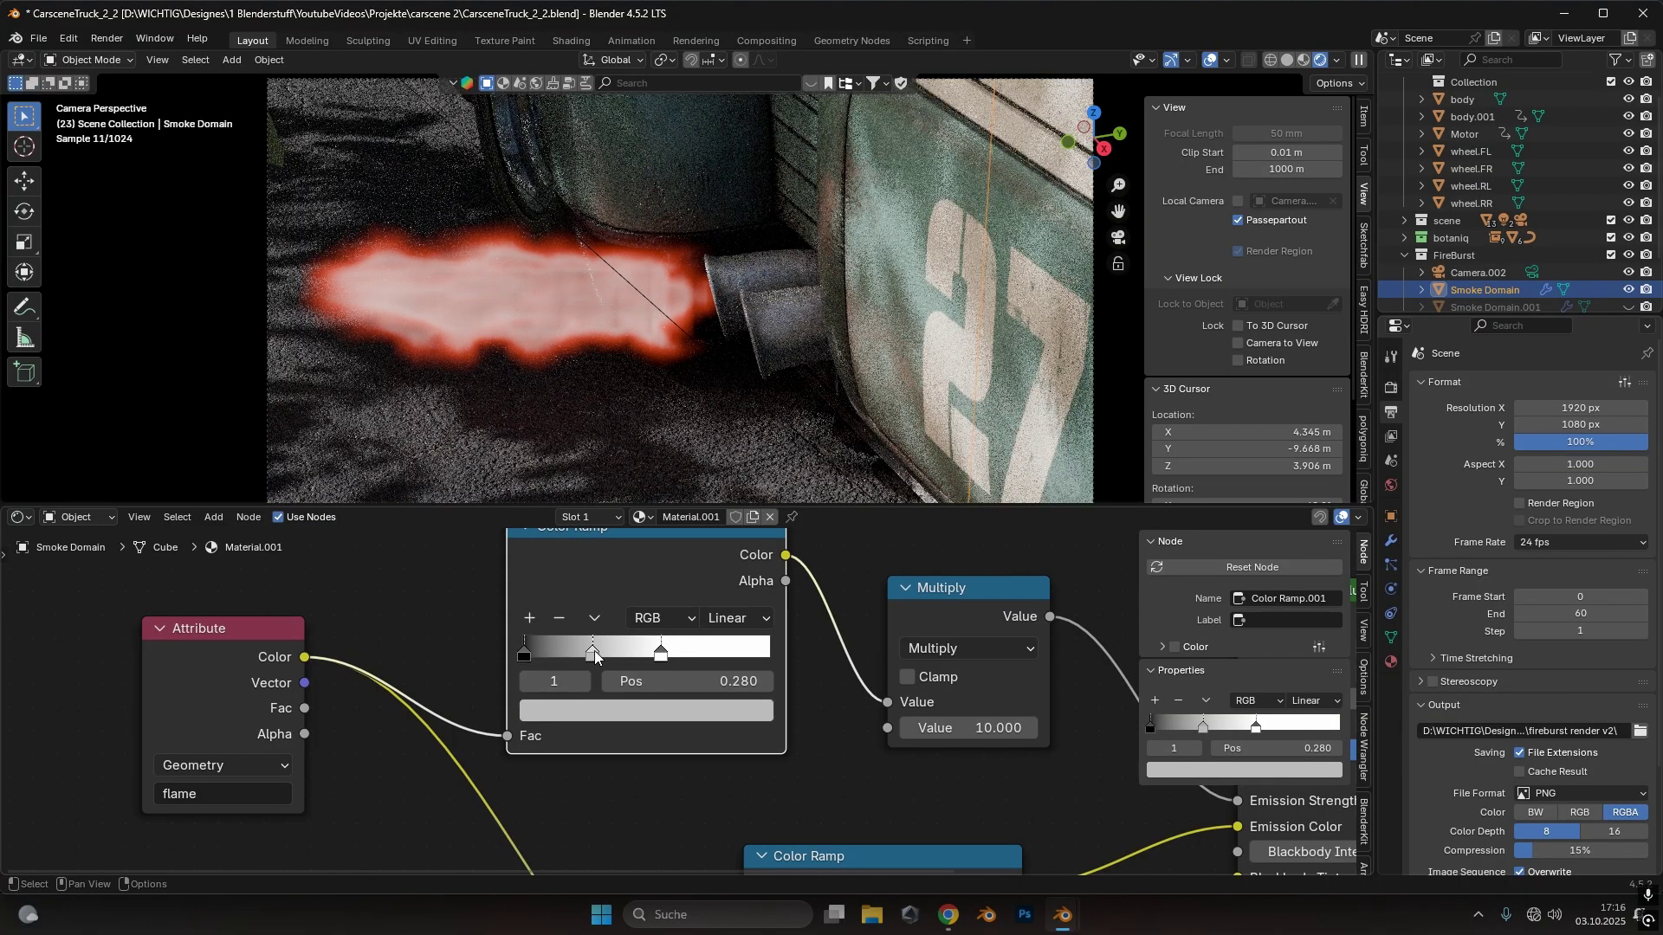
pyautogui.moveTo(594, 651); pyautogui.dragTo(823, 653)
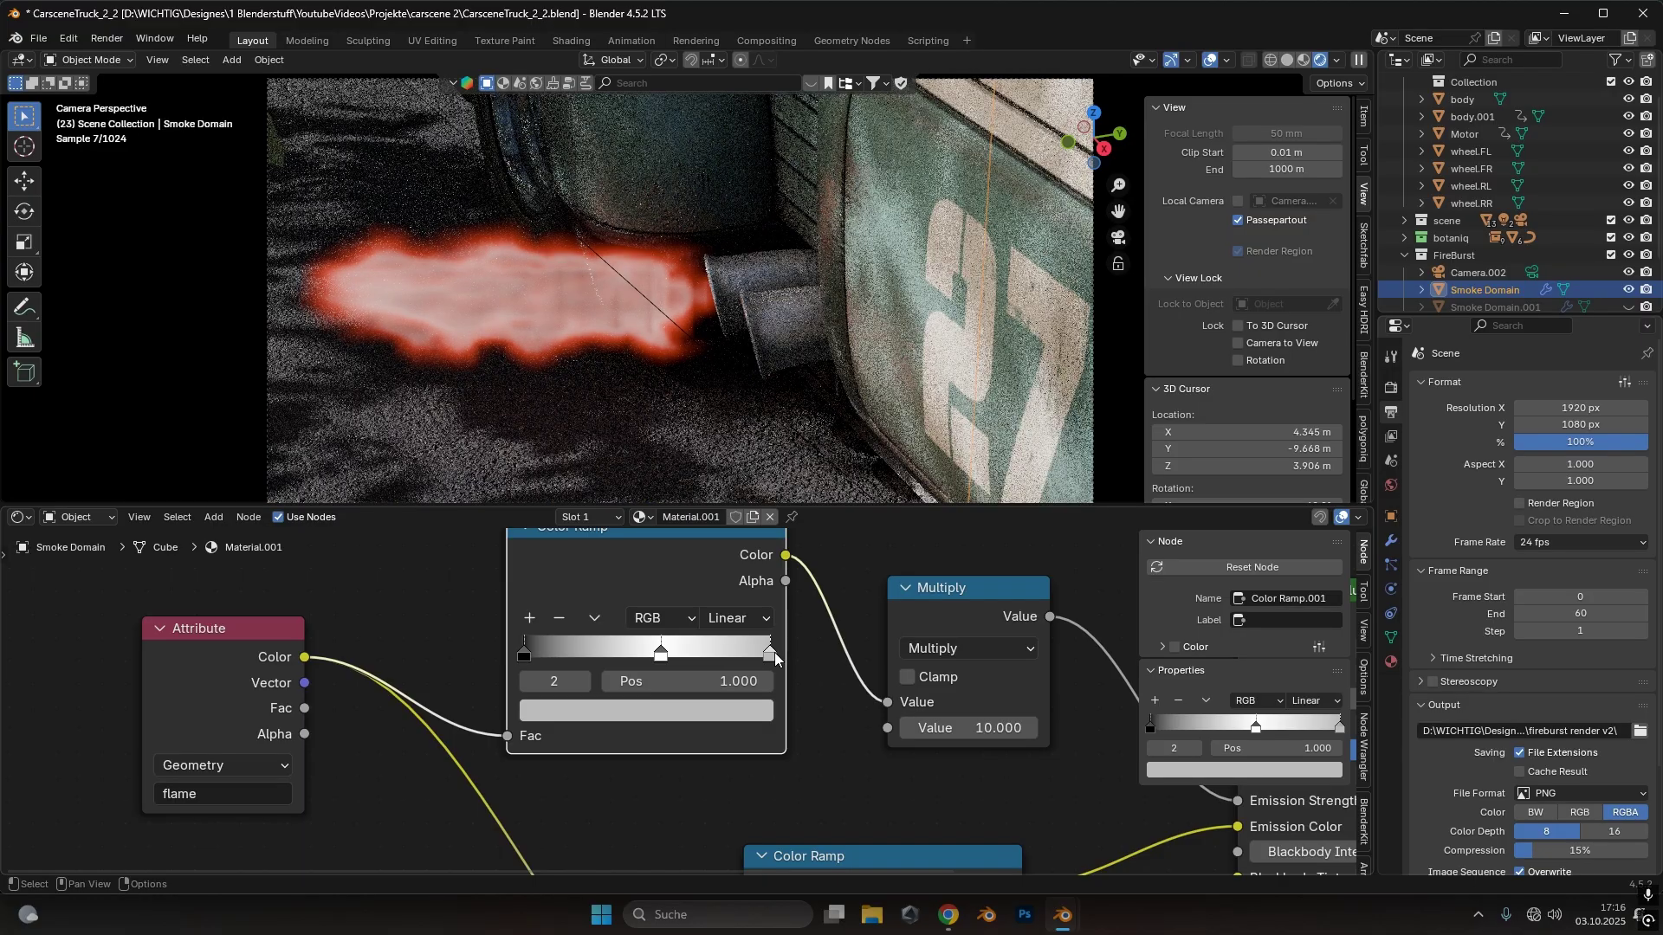
# Darken the end stop of the Color Ramp feeding the Multiply node to nearly black
pyautogui.click(761, 712)
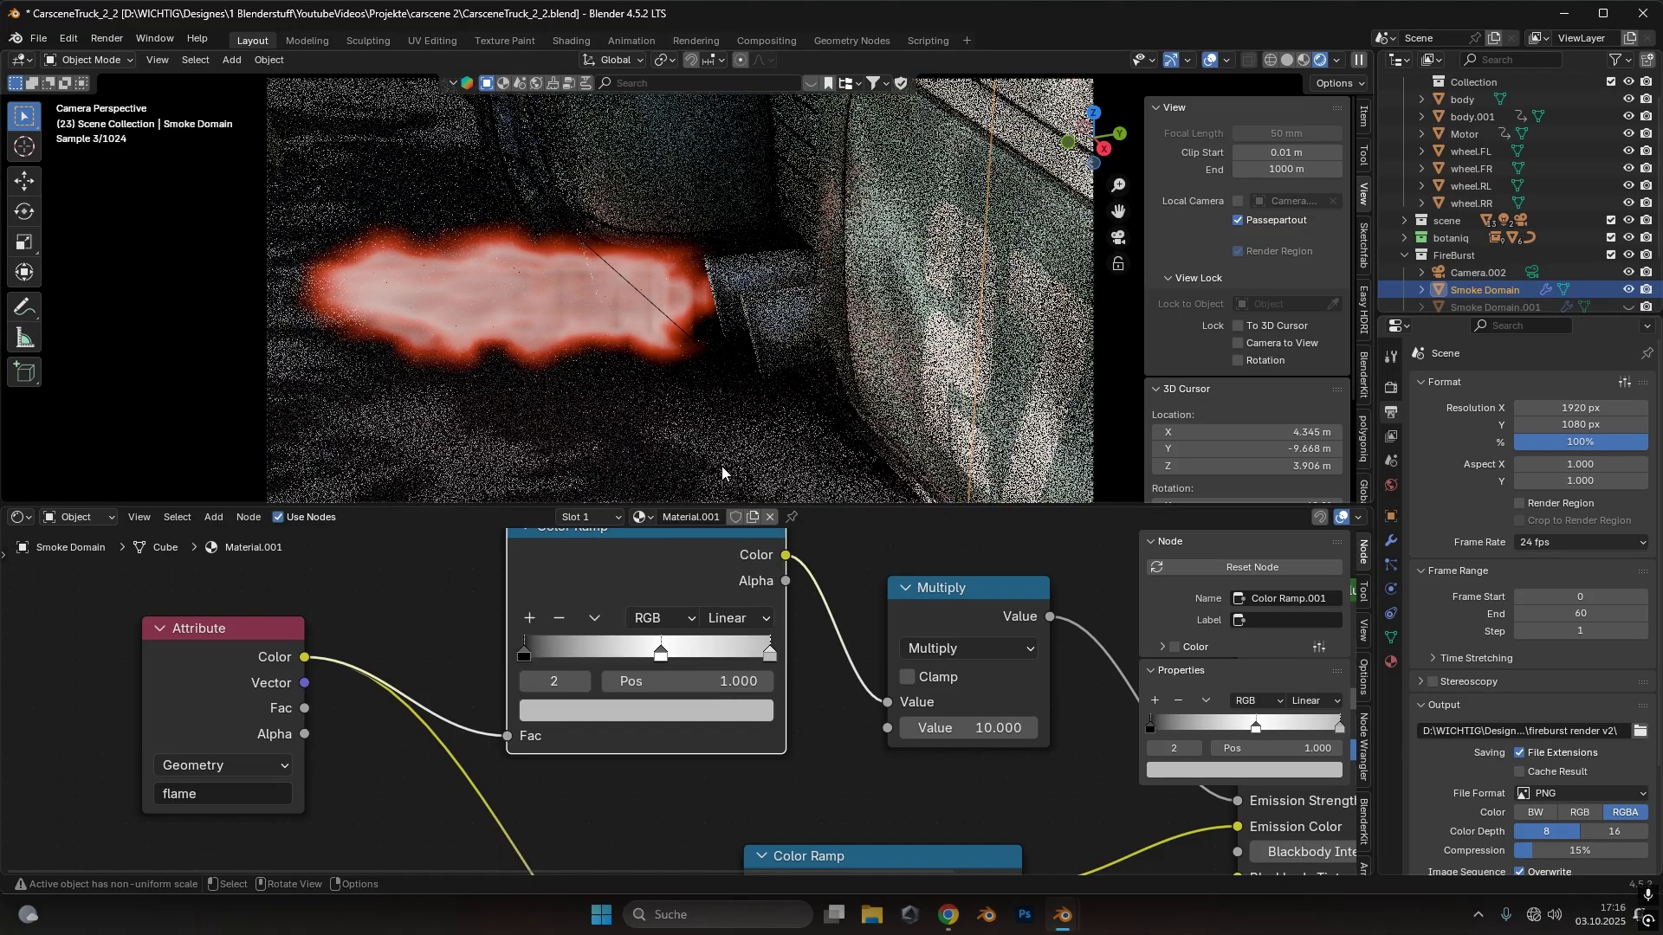
pyautogui.click(749, 724)
pyautogui.moveTo(735, 381); pyautogui.dragTo(731, 492)
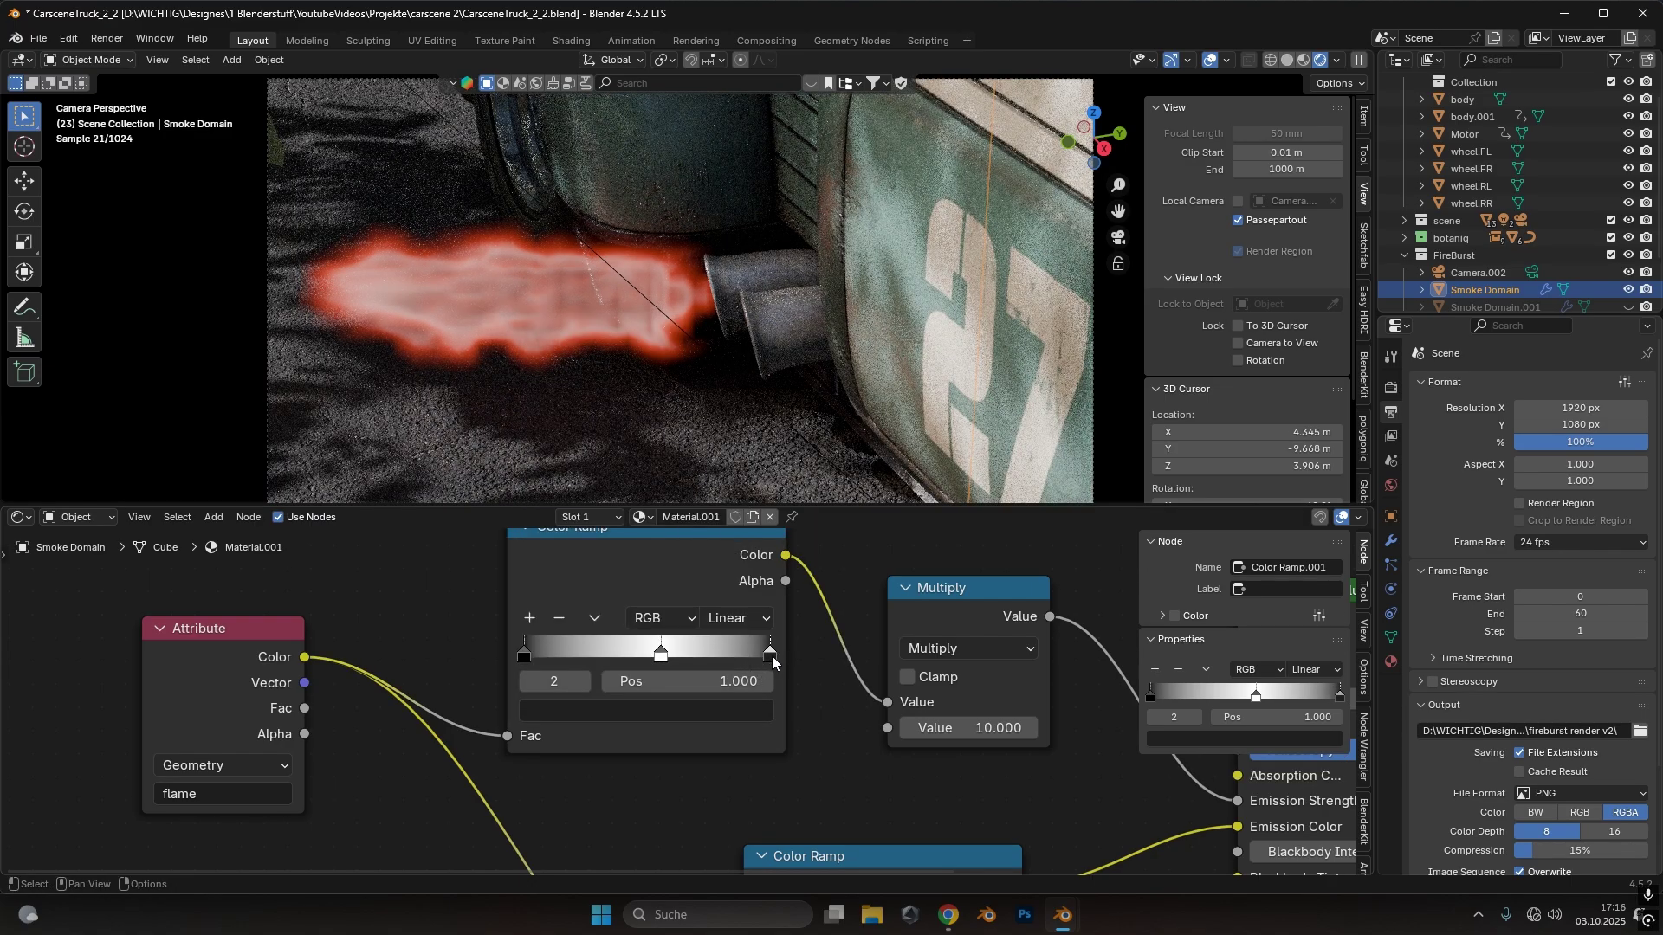
# Move the near-black end stop inward, trying positions 0.850 and 0.650 and settling on 0.786
pyautogui.moveTo(772, 656); pyautogui.dragTo(733, 656)
pyautogui.scroll(3, 569, 311)
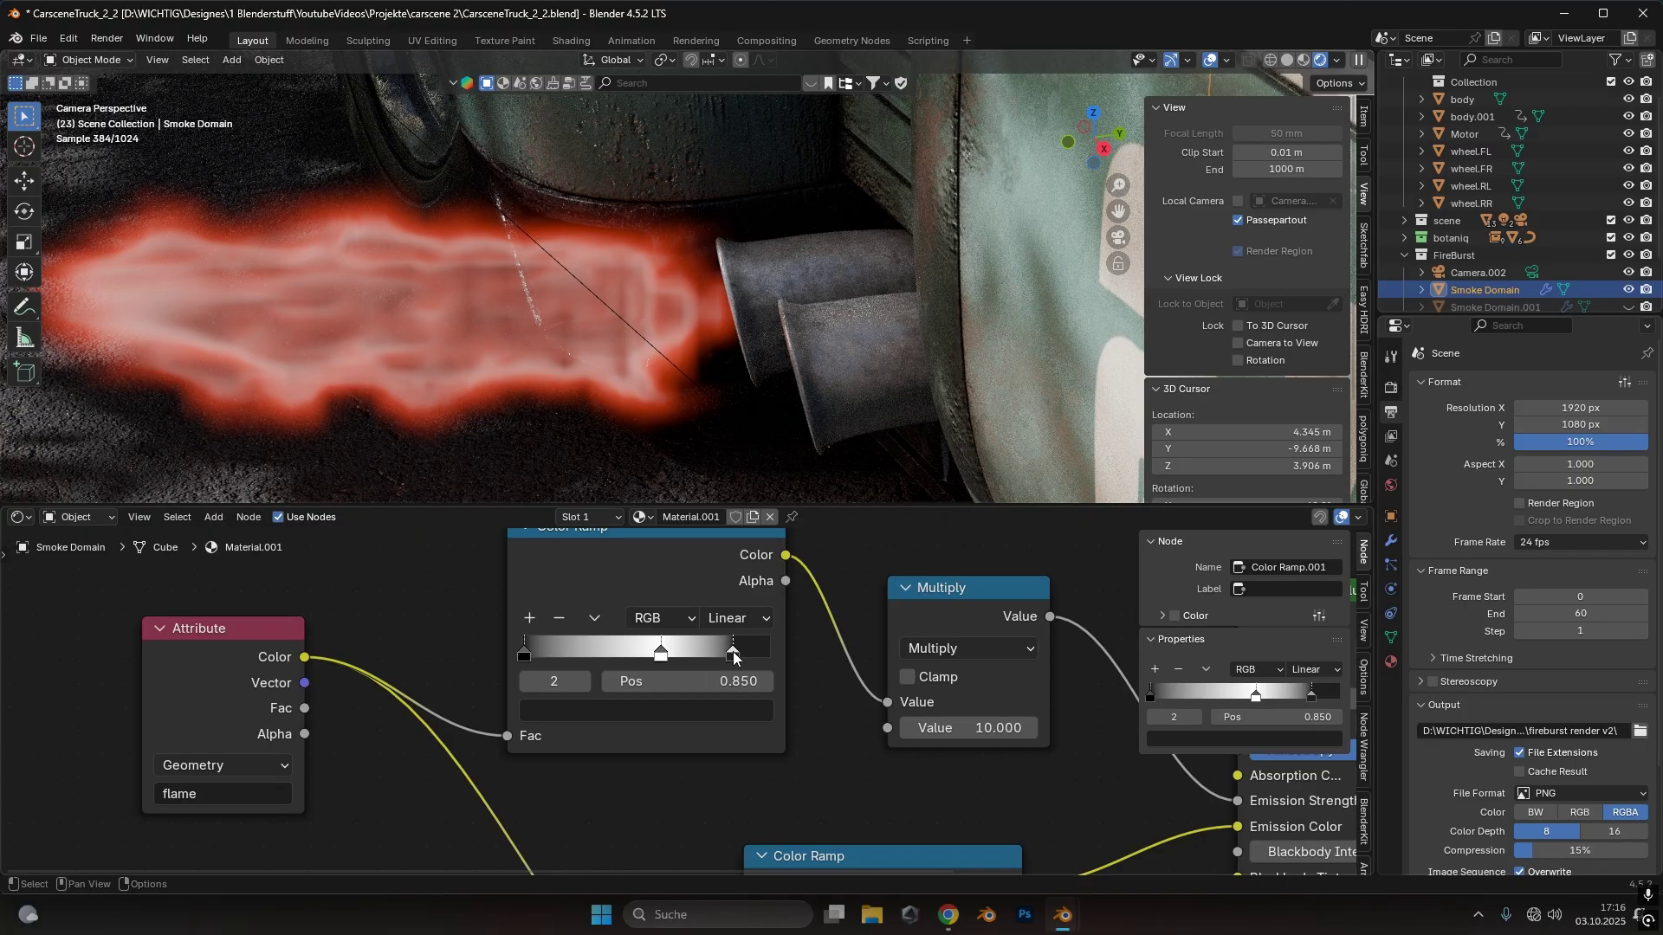
pyautogui.moveTo(734, 656); pyautogui.dragTo(683, 656)
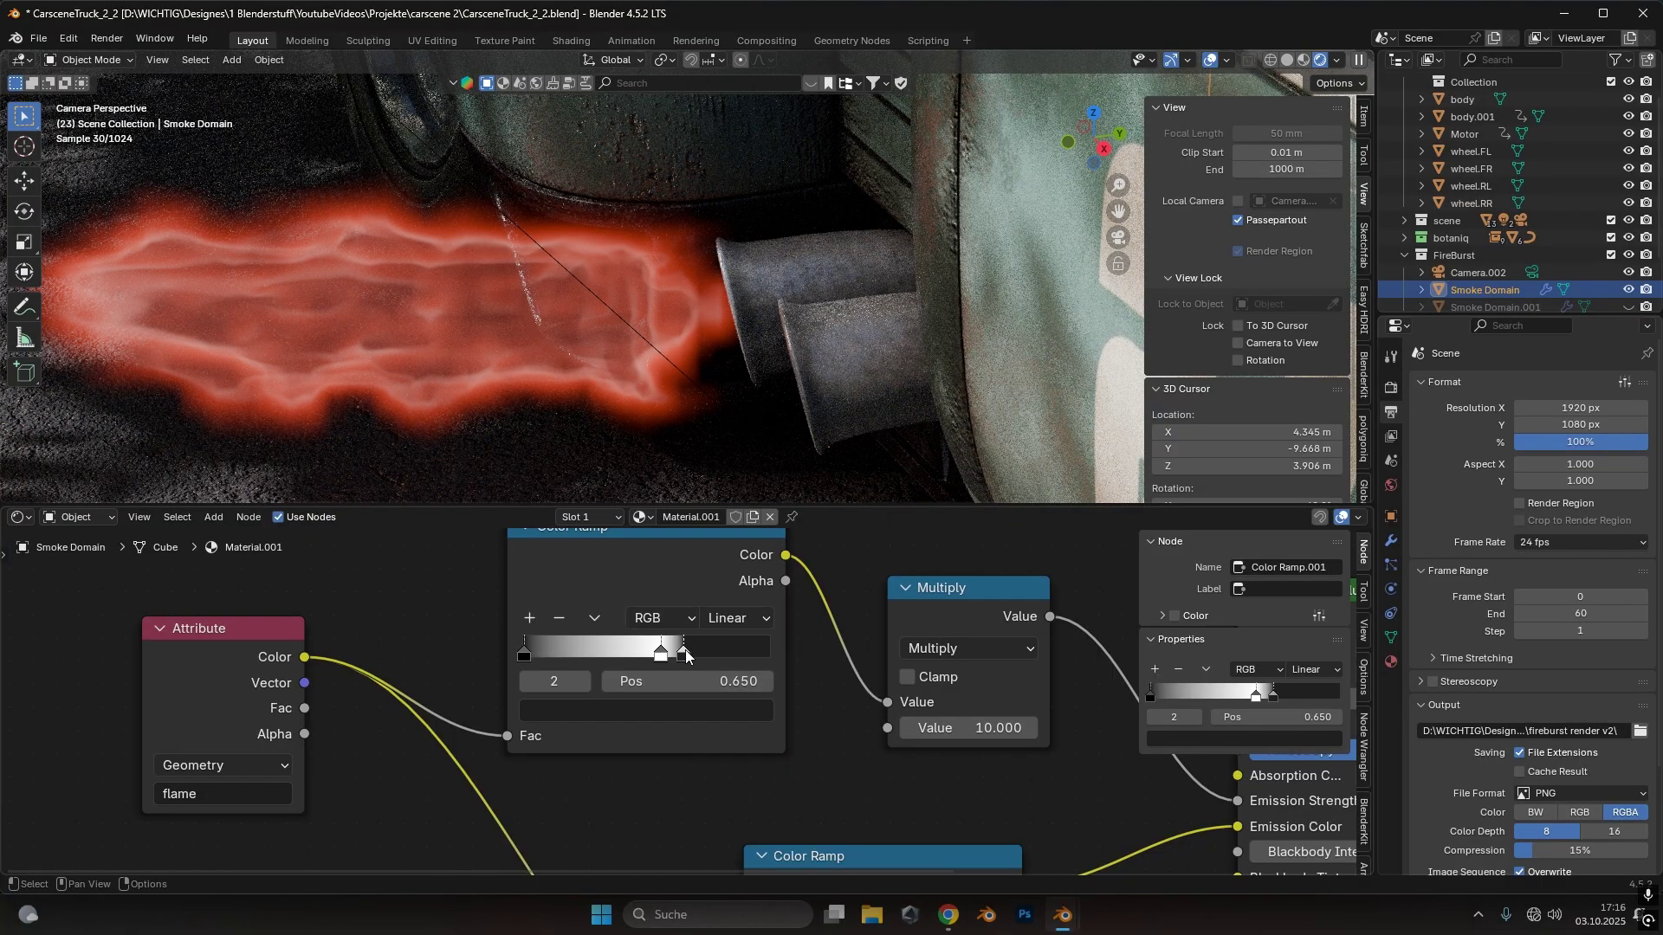
pyautogui.moveTo(684, 651)
pyautogui.mouseDown()
pyautogui.moveTo(719, 646)
pyautogui.moveTo(659, 658)
pyautogui.mouseUp()
# Test the strength ramp's black stop at 0.123, return it to the start, and shift the white stop slightly towards it
pyautogui.click(532, 649)
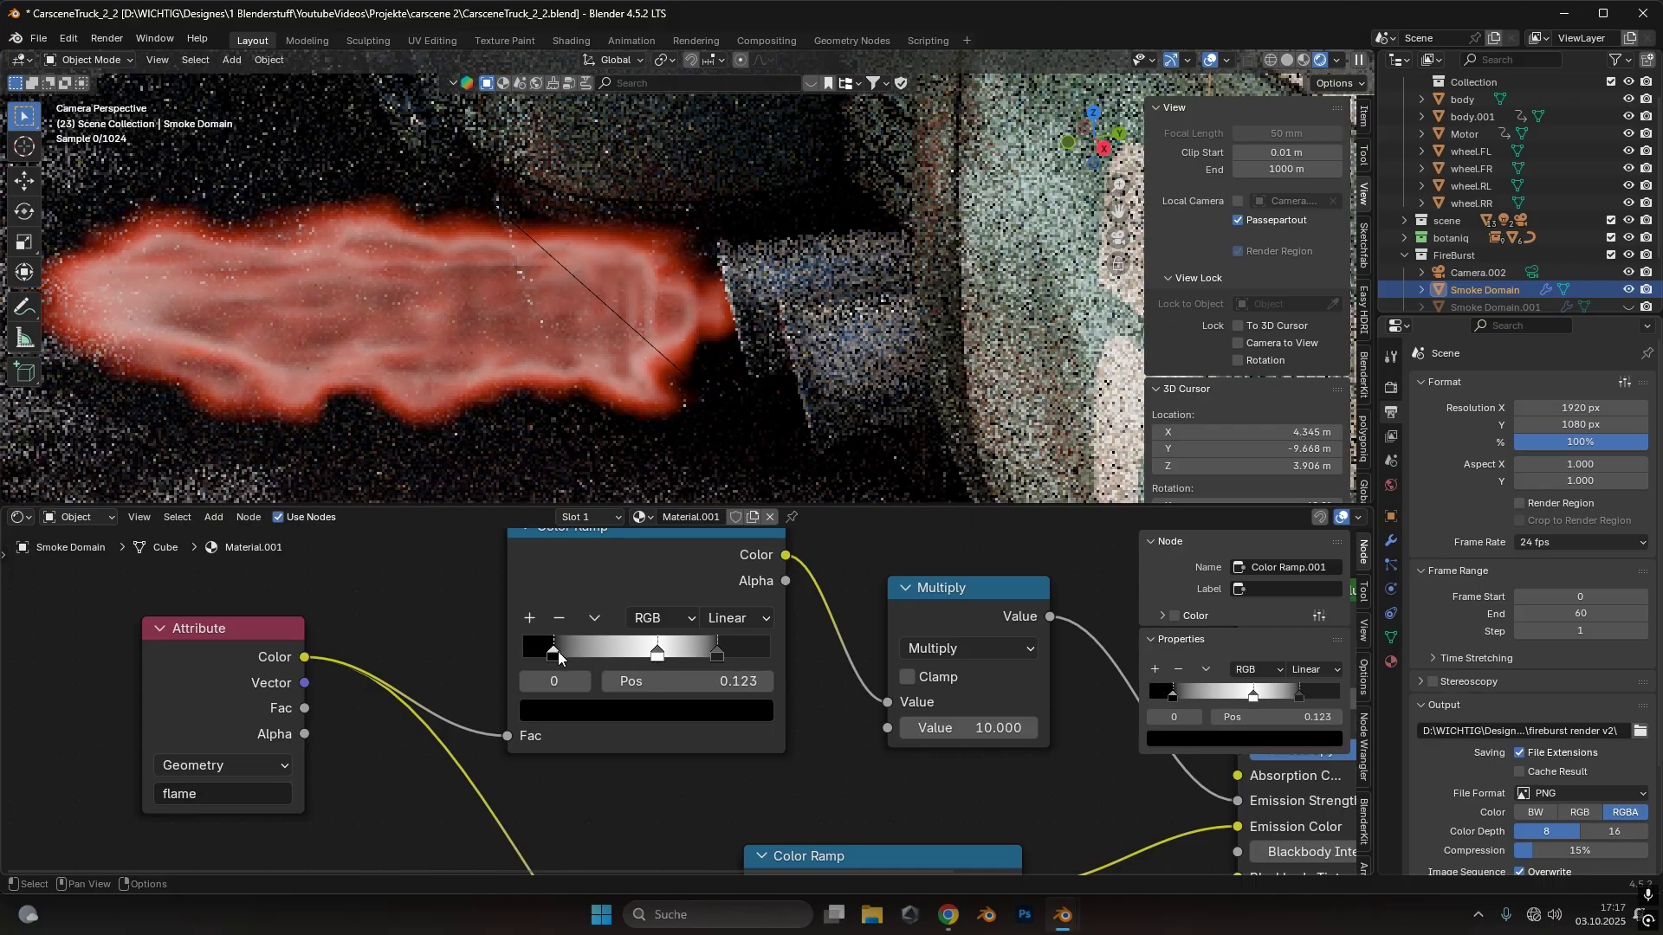
pyautogui.moveTo(657, 655); pyautogui.dragTo(640, 656)
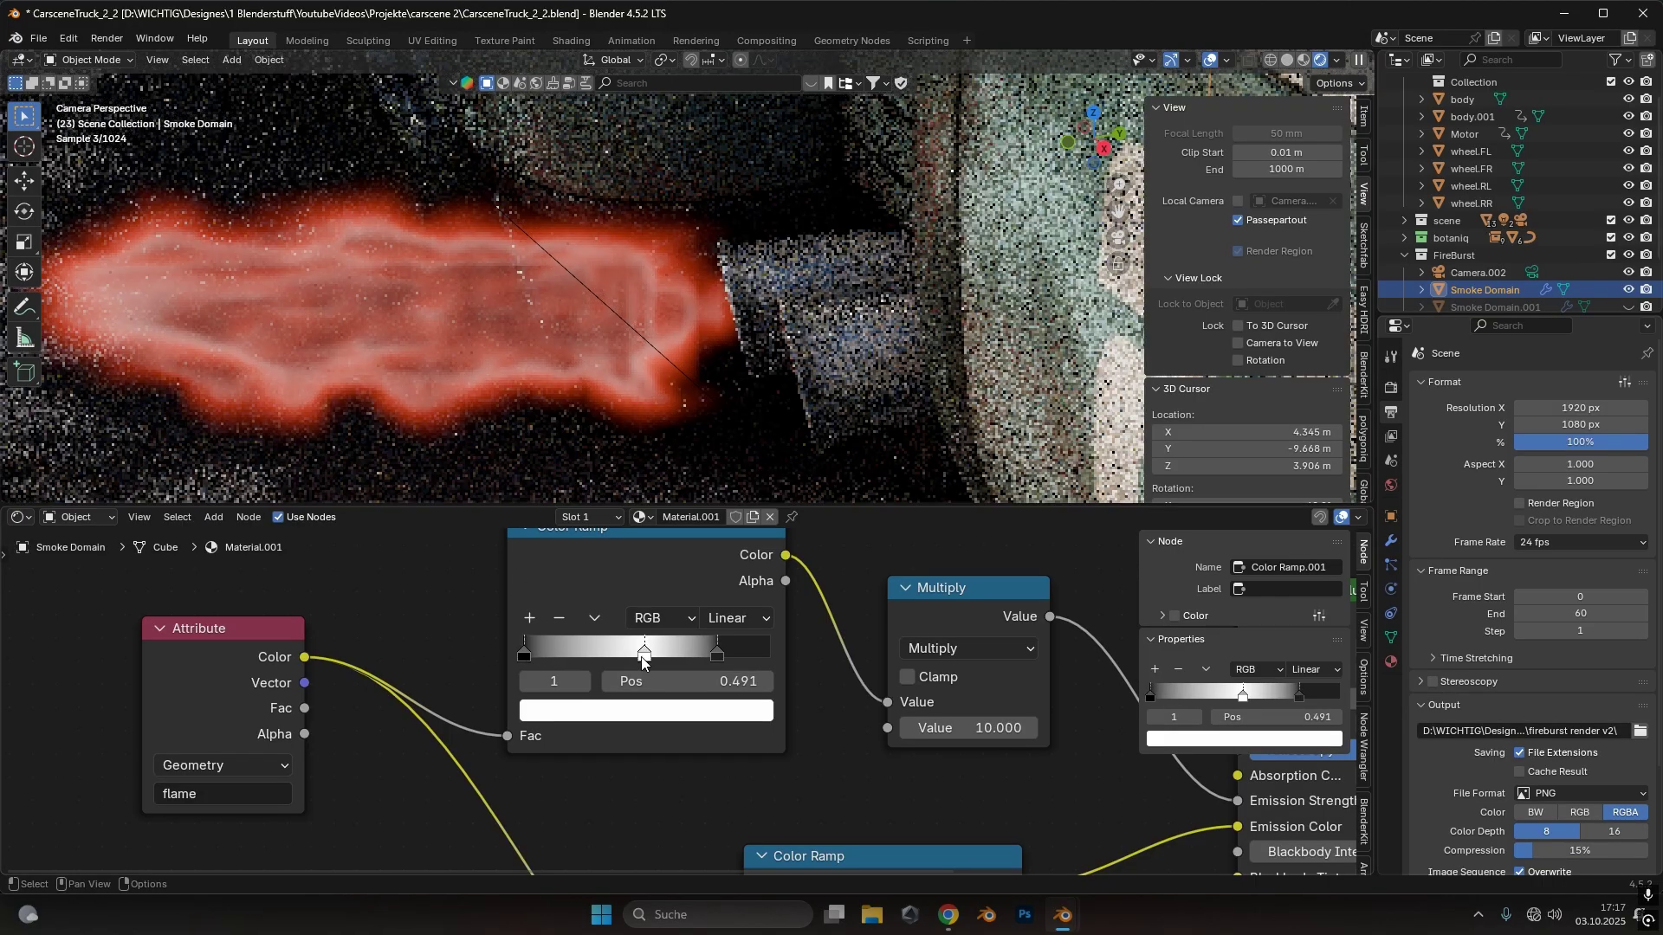
pyautogui.click(719, 653)
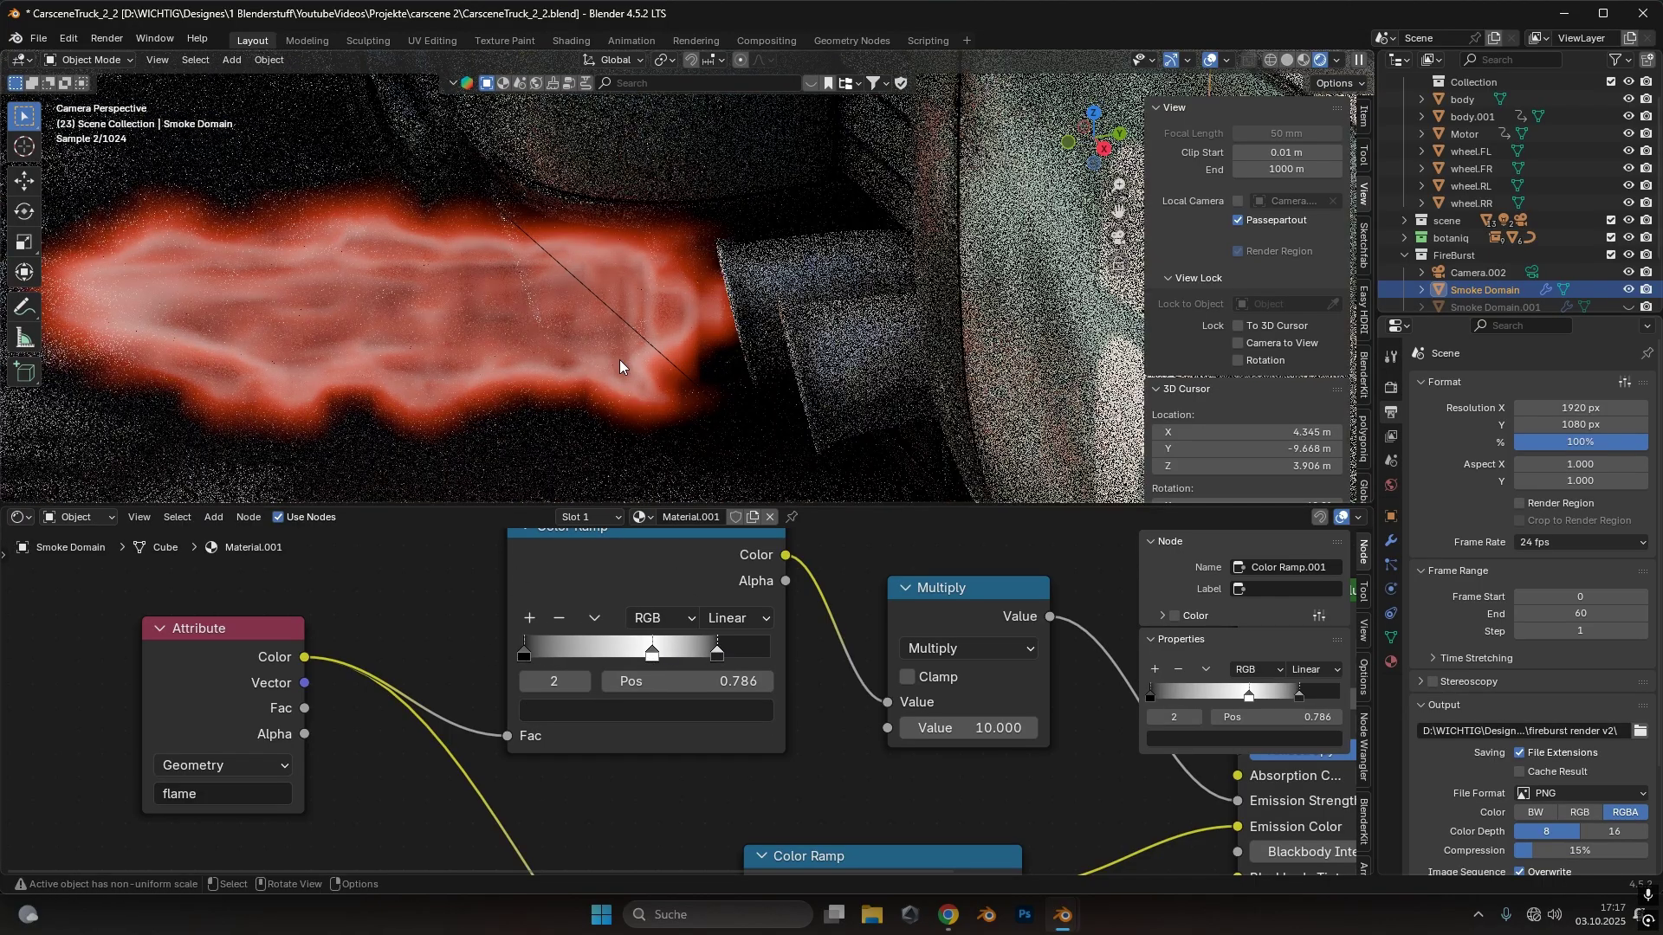
pyautogui.scroll(-4, 611, 352)
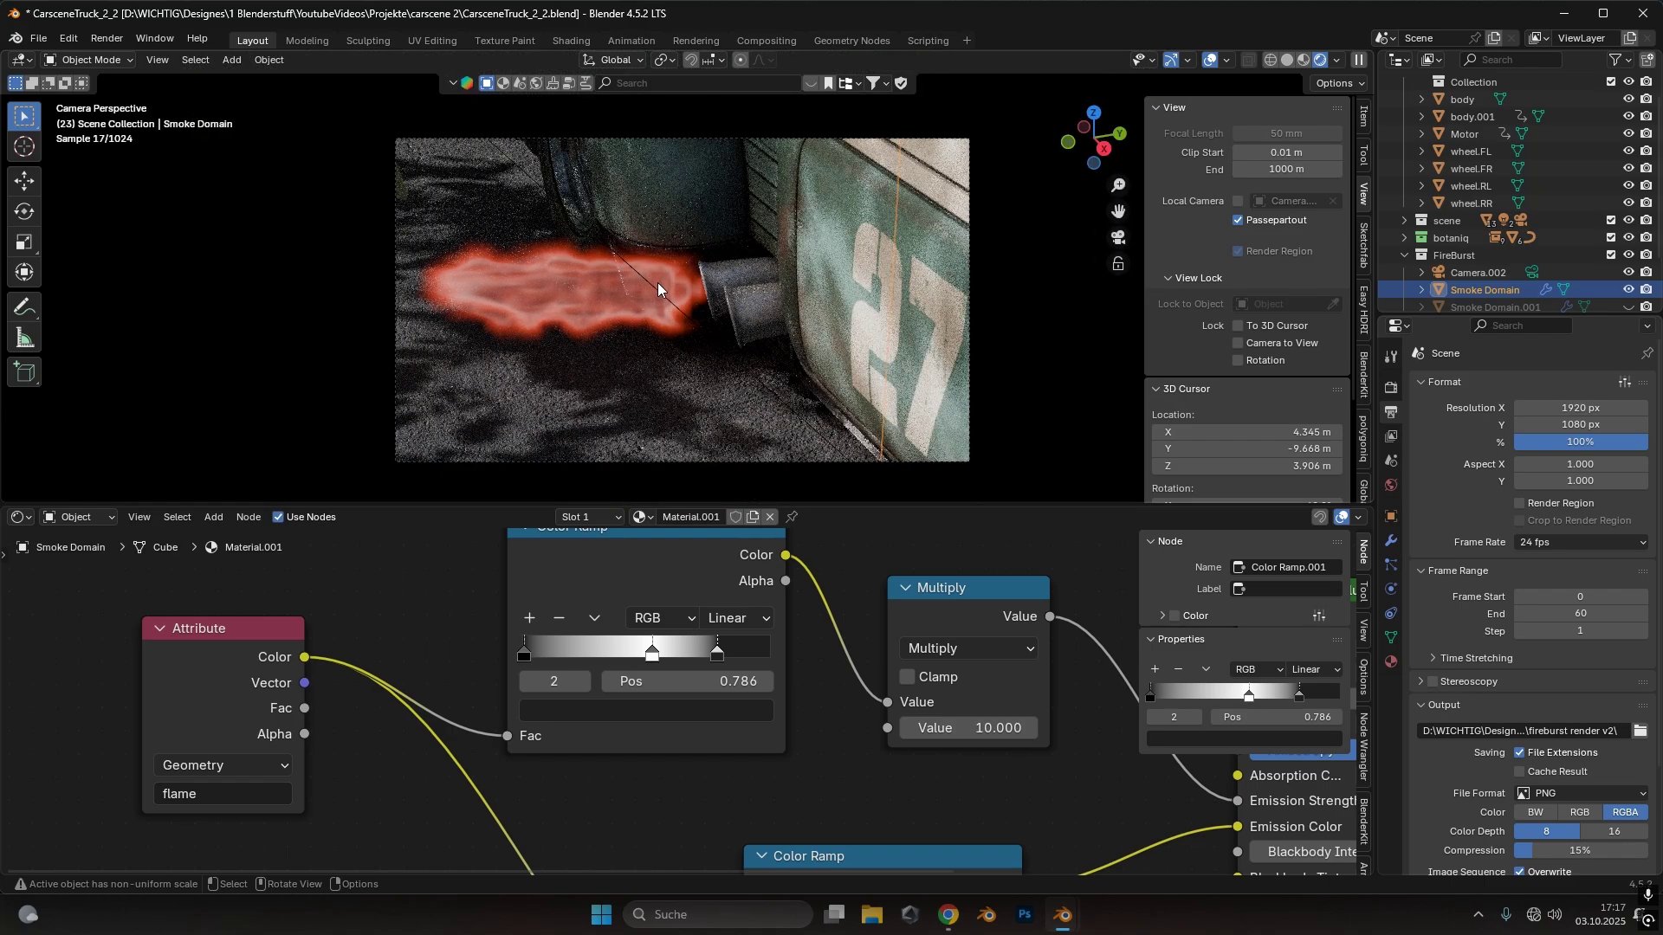
pyautogui.scroll(-2, 817, 746)
pyautogui.moveTo(818, 746); pyautogui.dragTo(347, 528, button='middle')
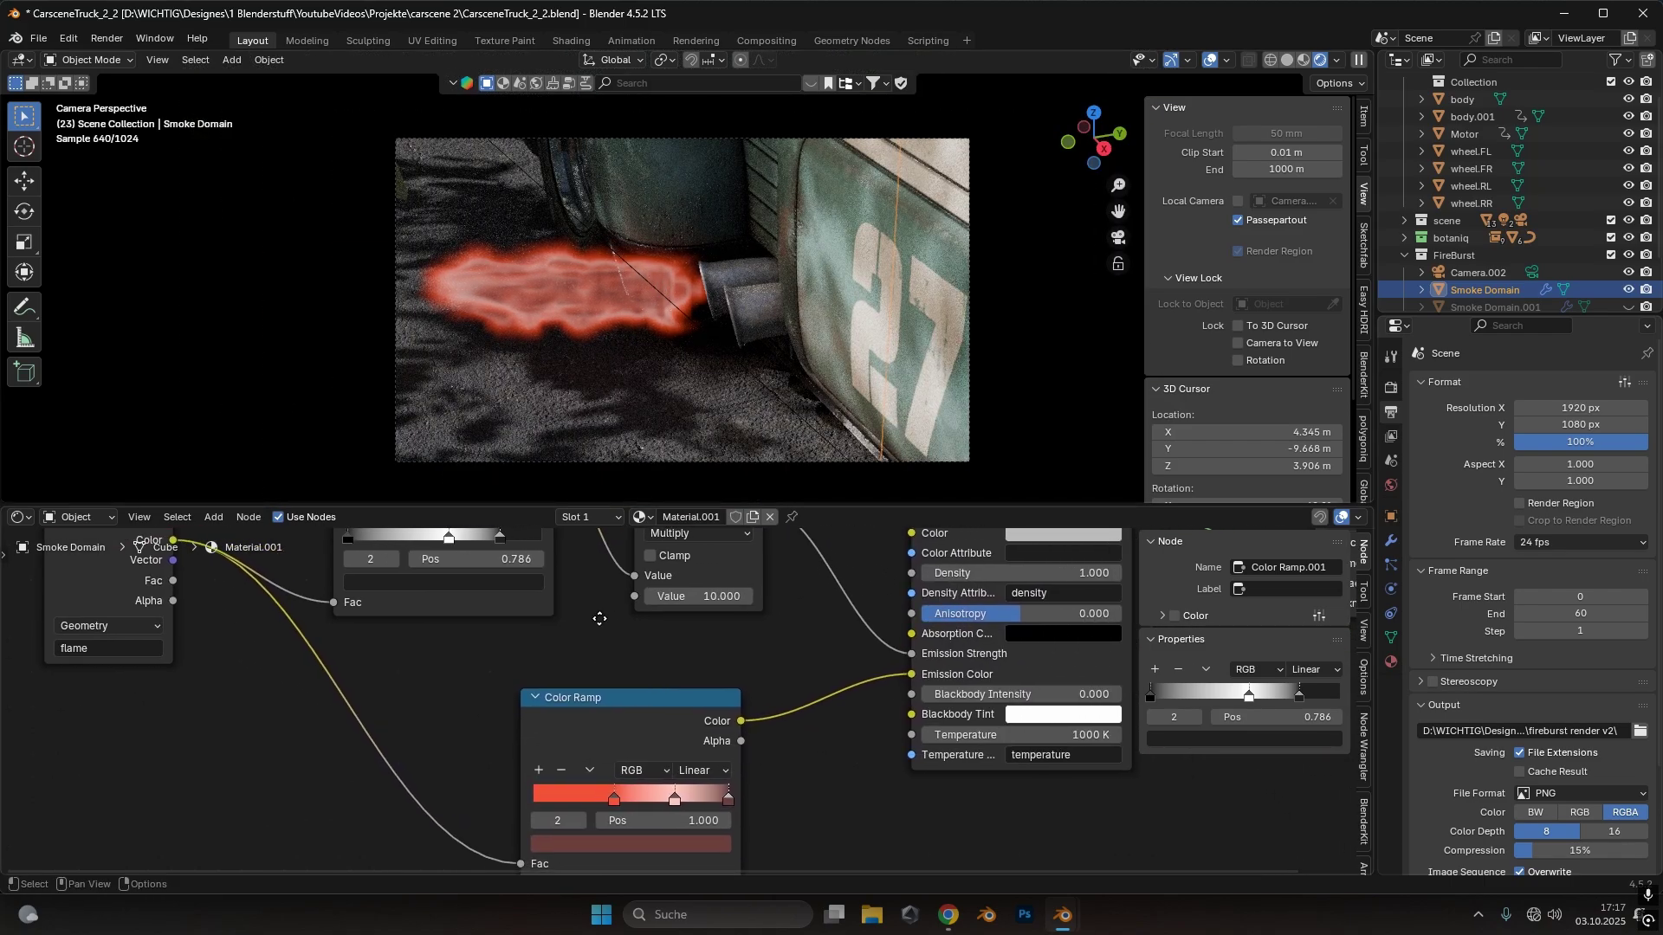
pyautogui.scroll(-1, 826, 719)
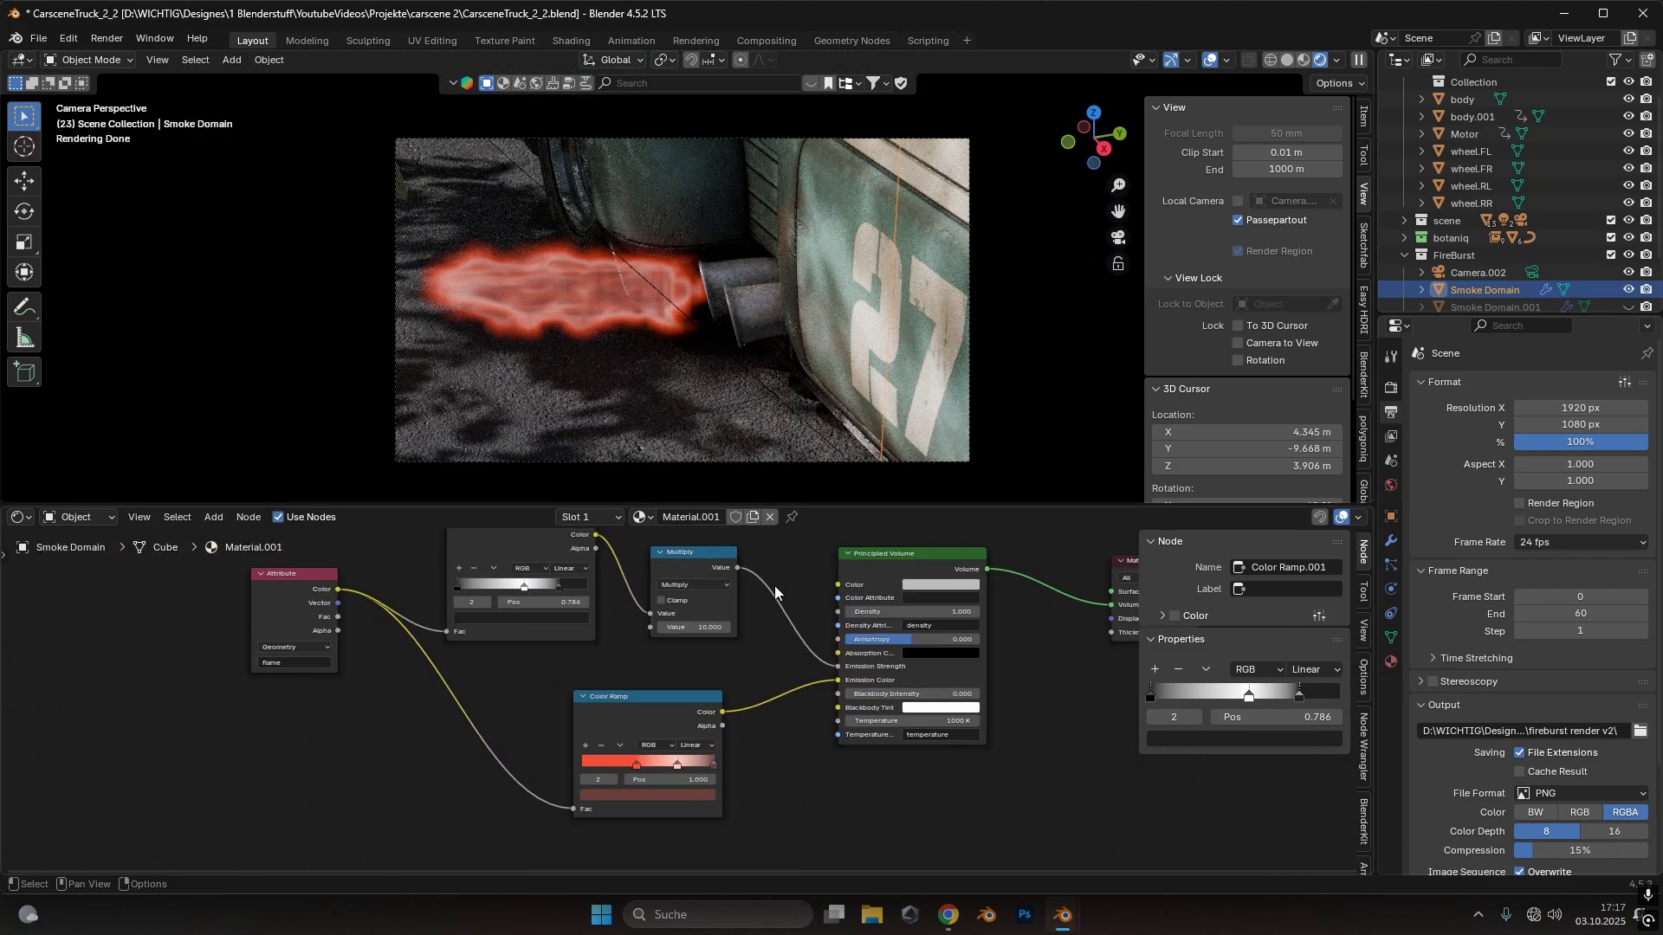
# Set the density of the Principled Volume node to 30
pyautogui.moveTo(631, 237); pyautogui.dragTo(569, 314, button='middle')
pyautogui.scroll(5, 575, 314)
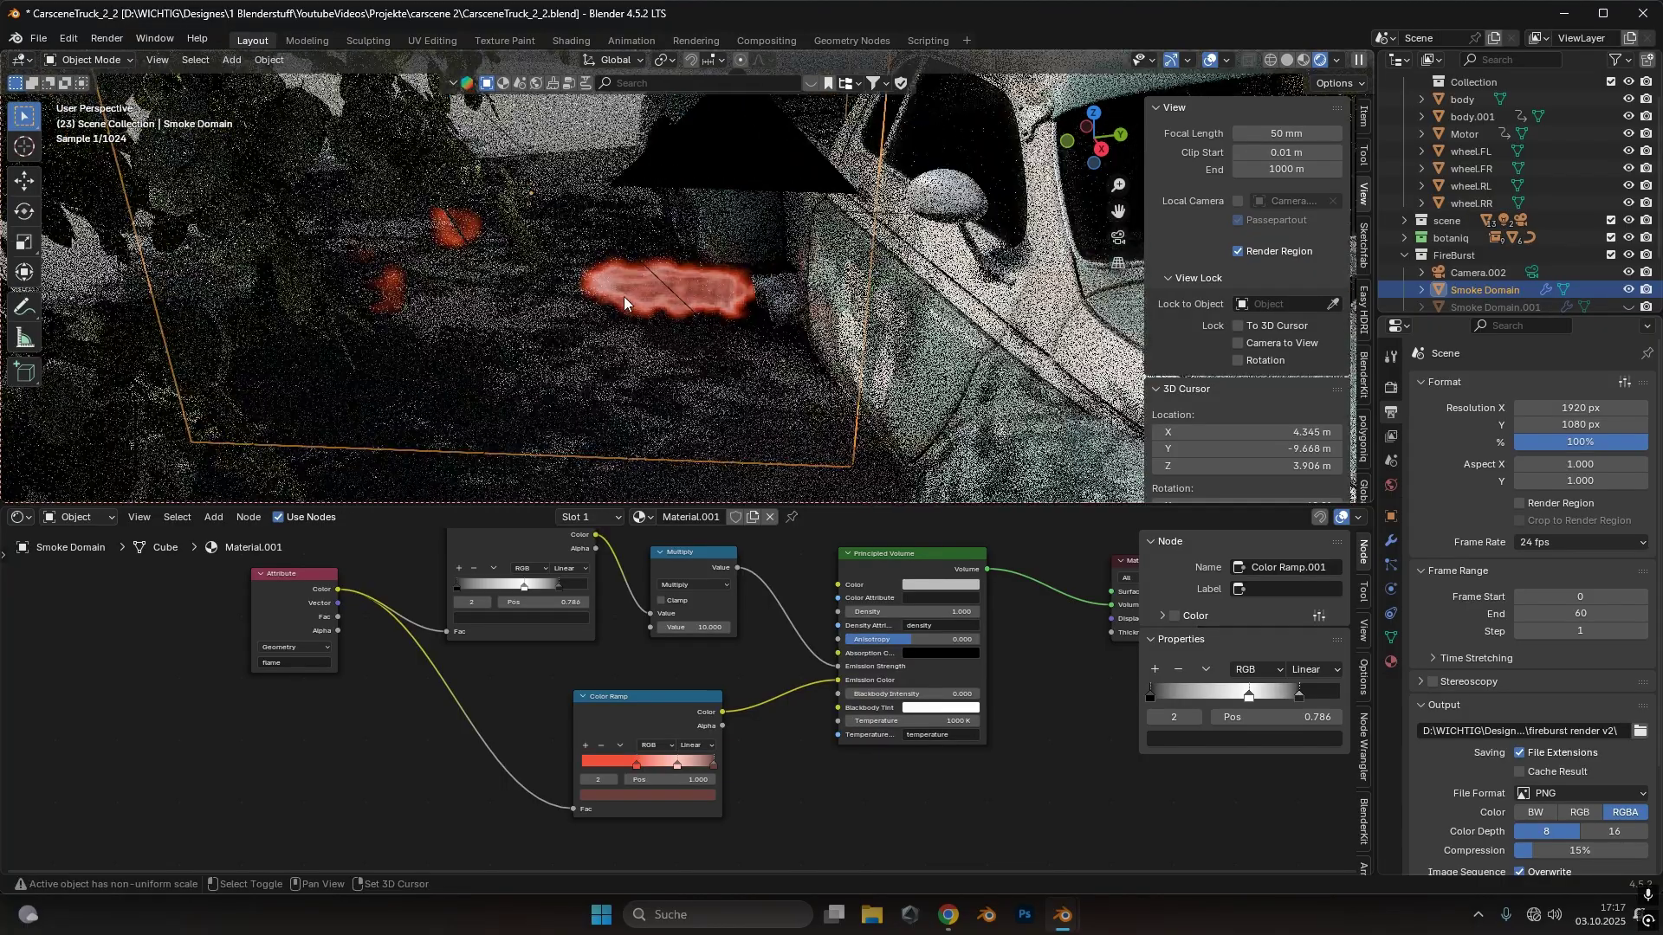
pyautogui.scroll(4, 623, 296)
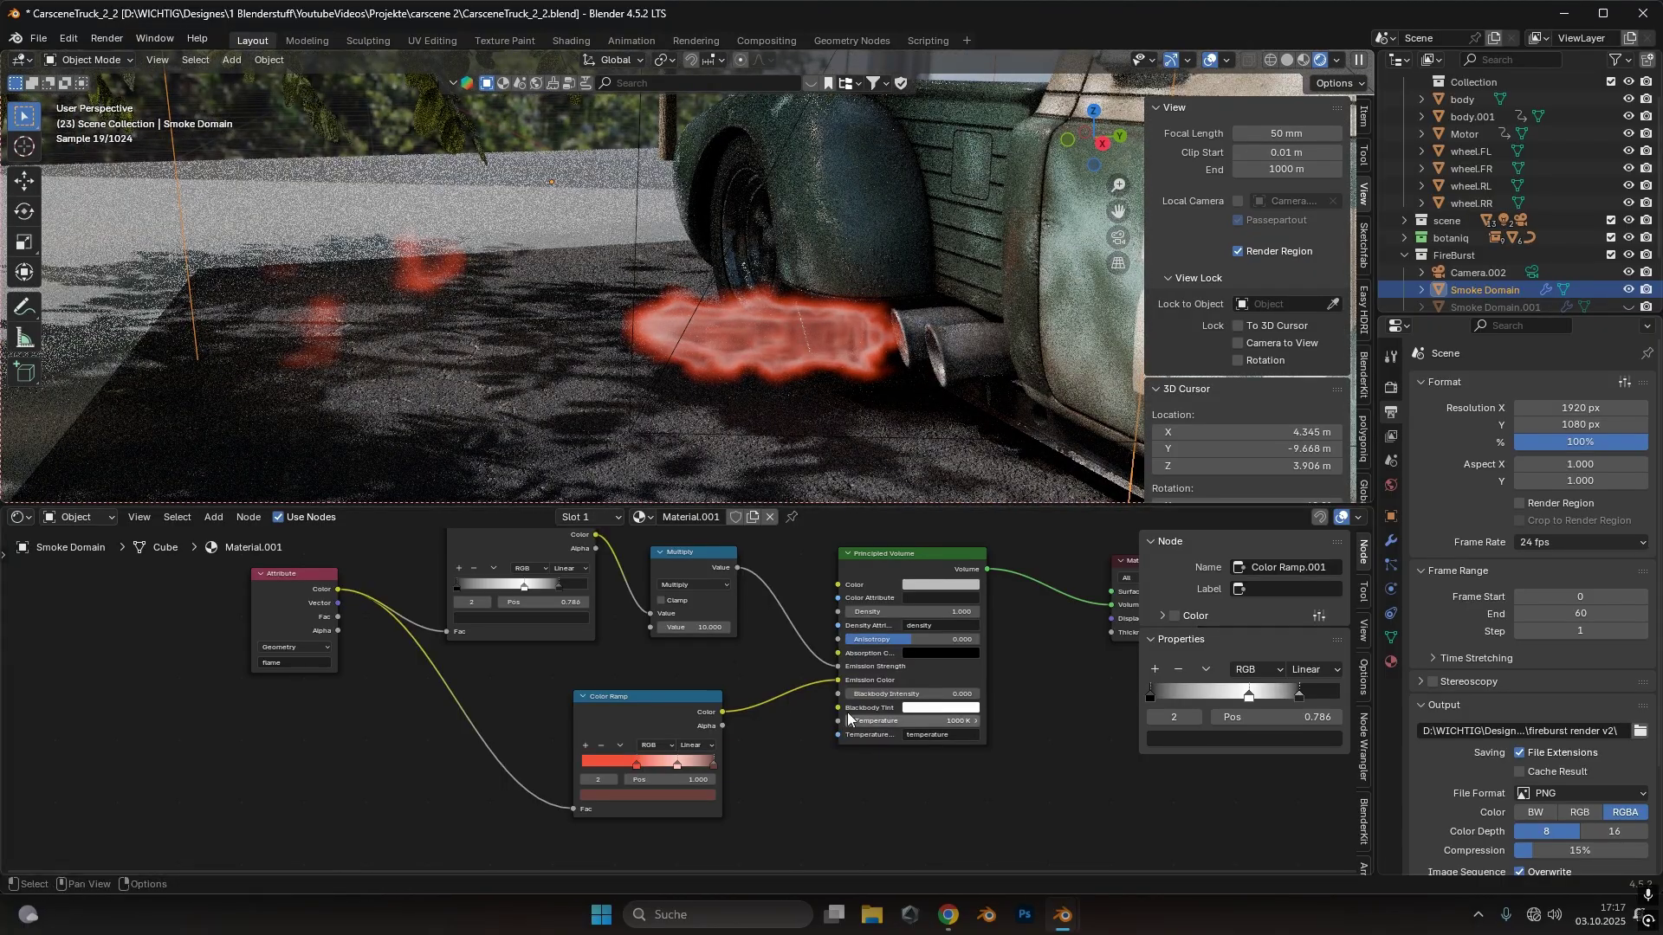
pyautogui.scroll(3, 672, 787)
pyautogui.scroll(2, 761, 616)
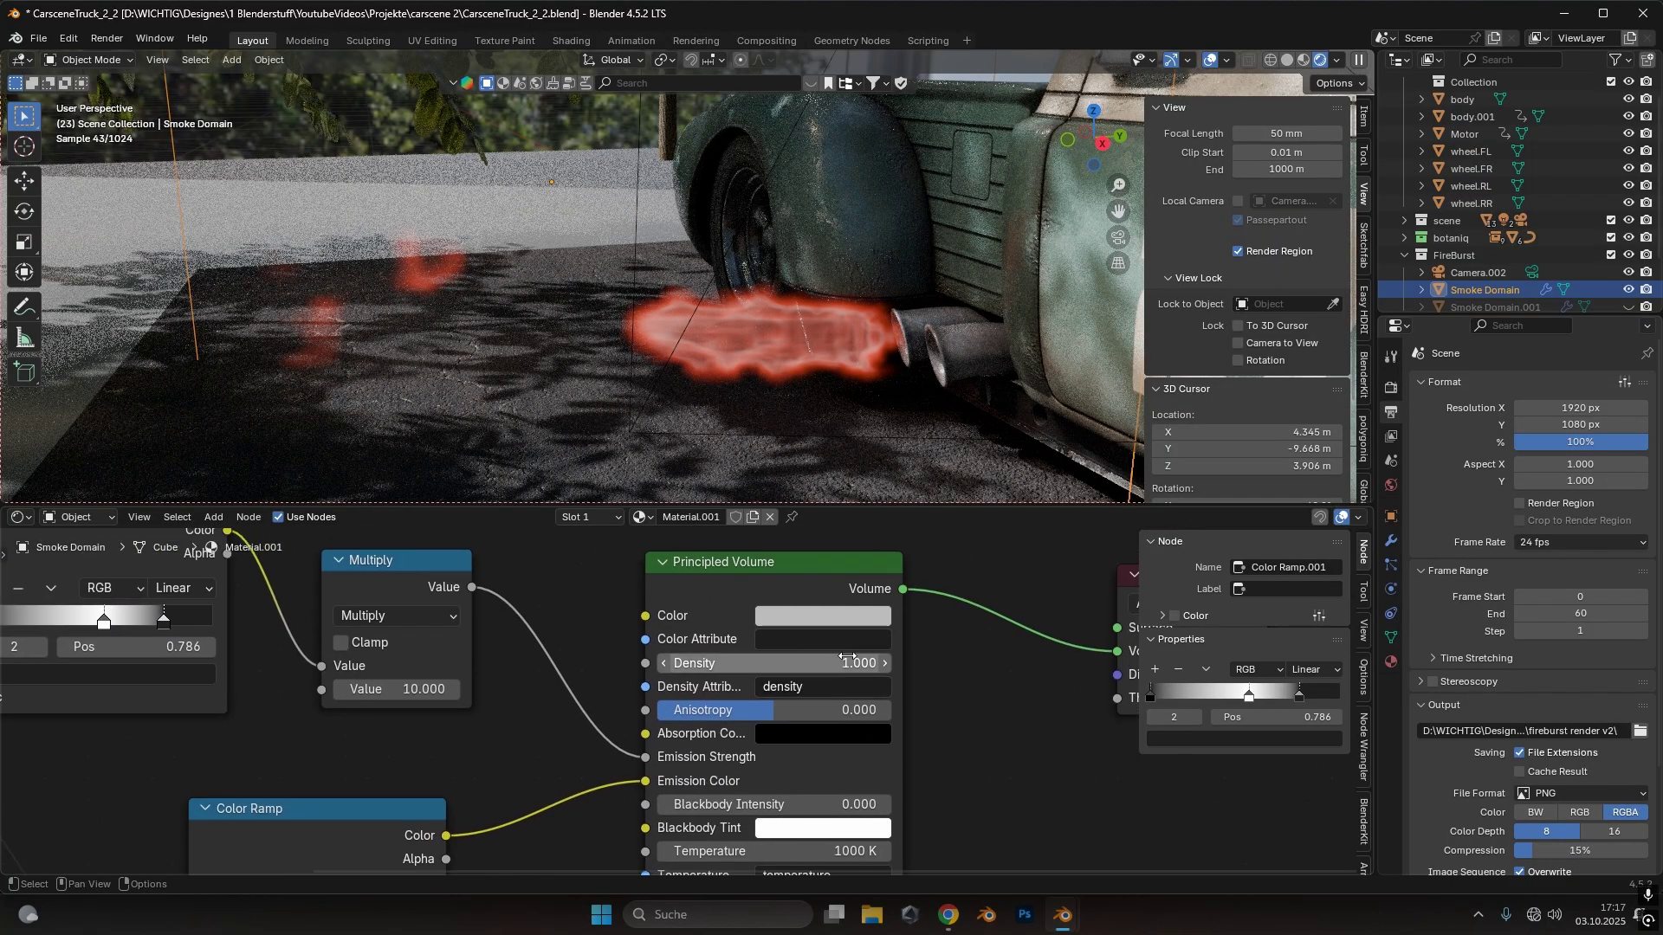
pyautogui.click(853, 665)
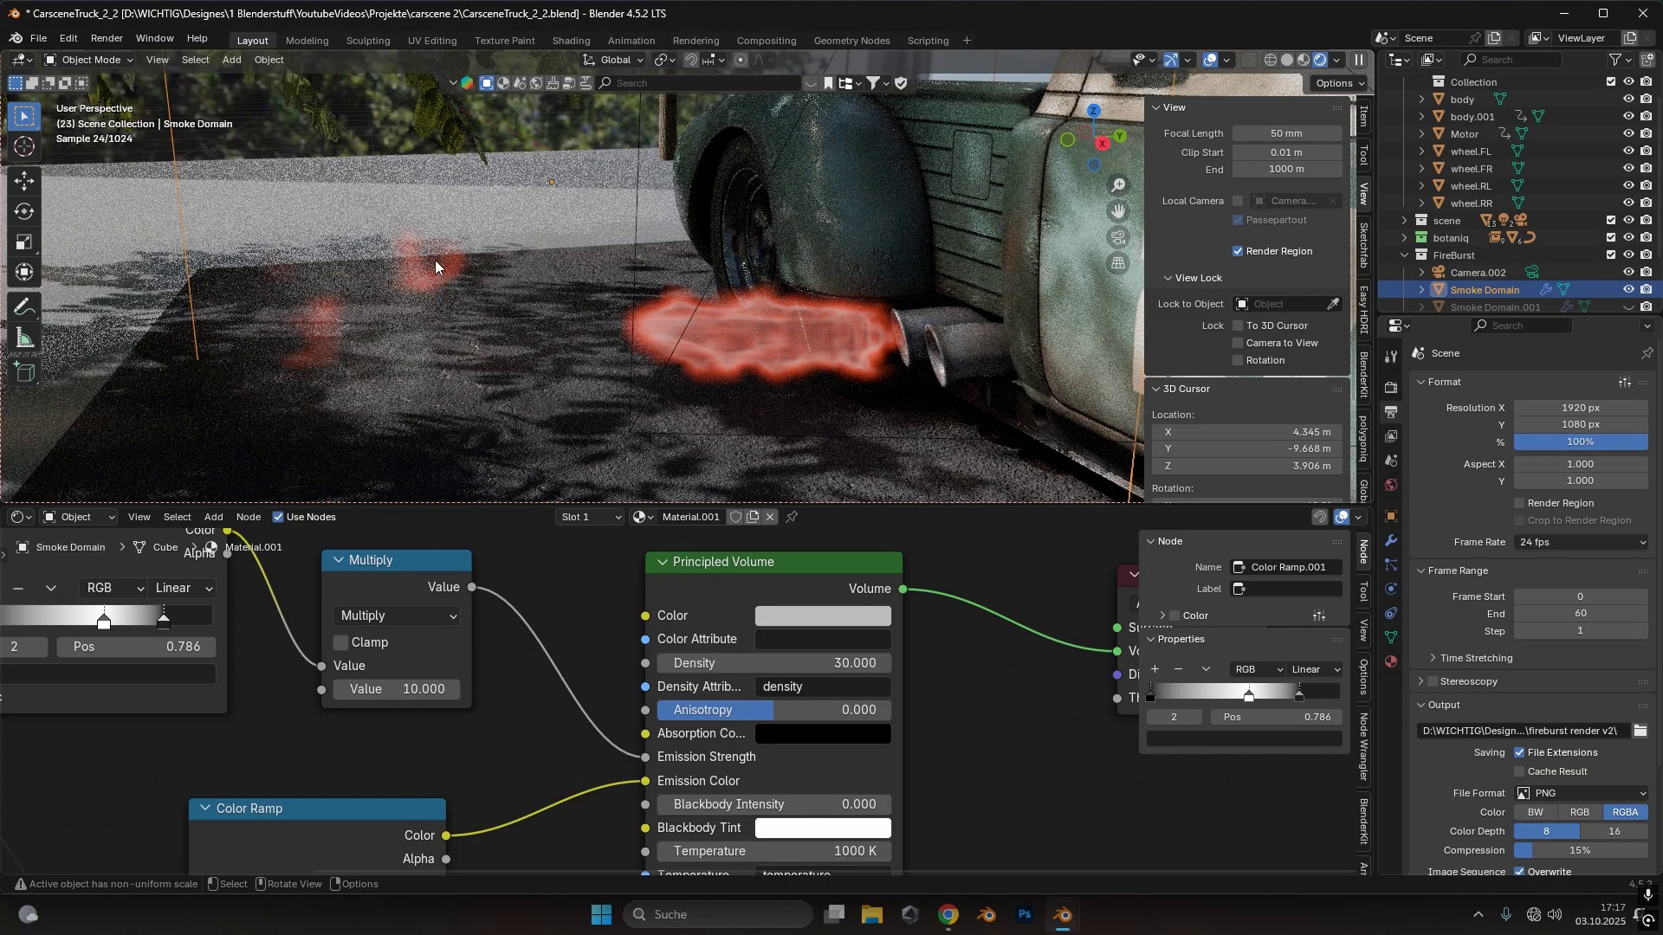
# Darken the Principled Volume's base colour to a dark grey with a value of about 0.041
pyautogui.moveTo(366, 279); pyautogui.dragTo(429, 338, button='middle')
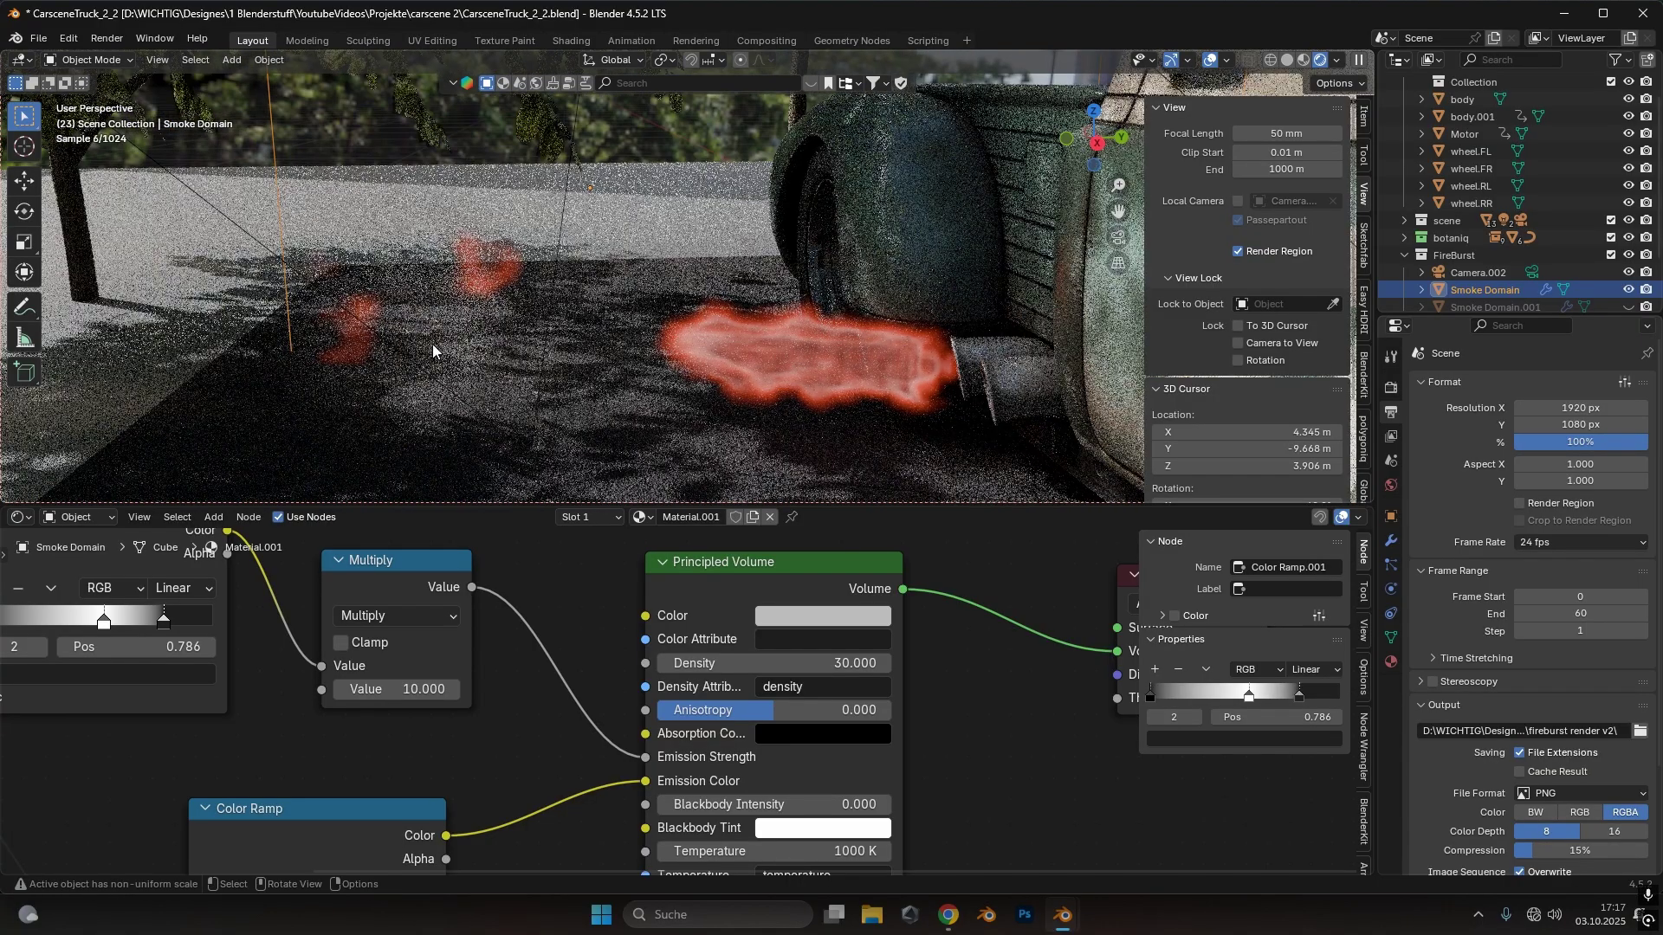
pyautogui.click(821, 617)
pyautogui.click(821, 620)
pyautogui.click(819, 617)
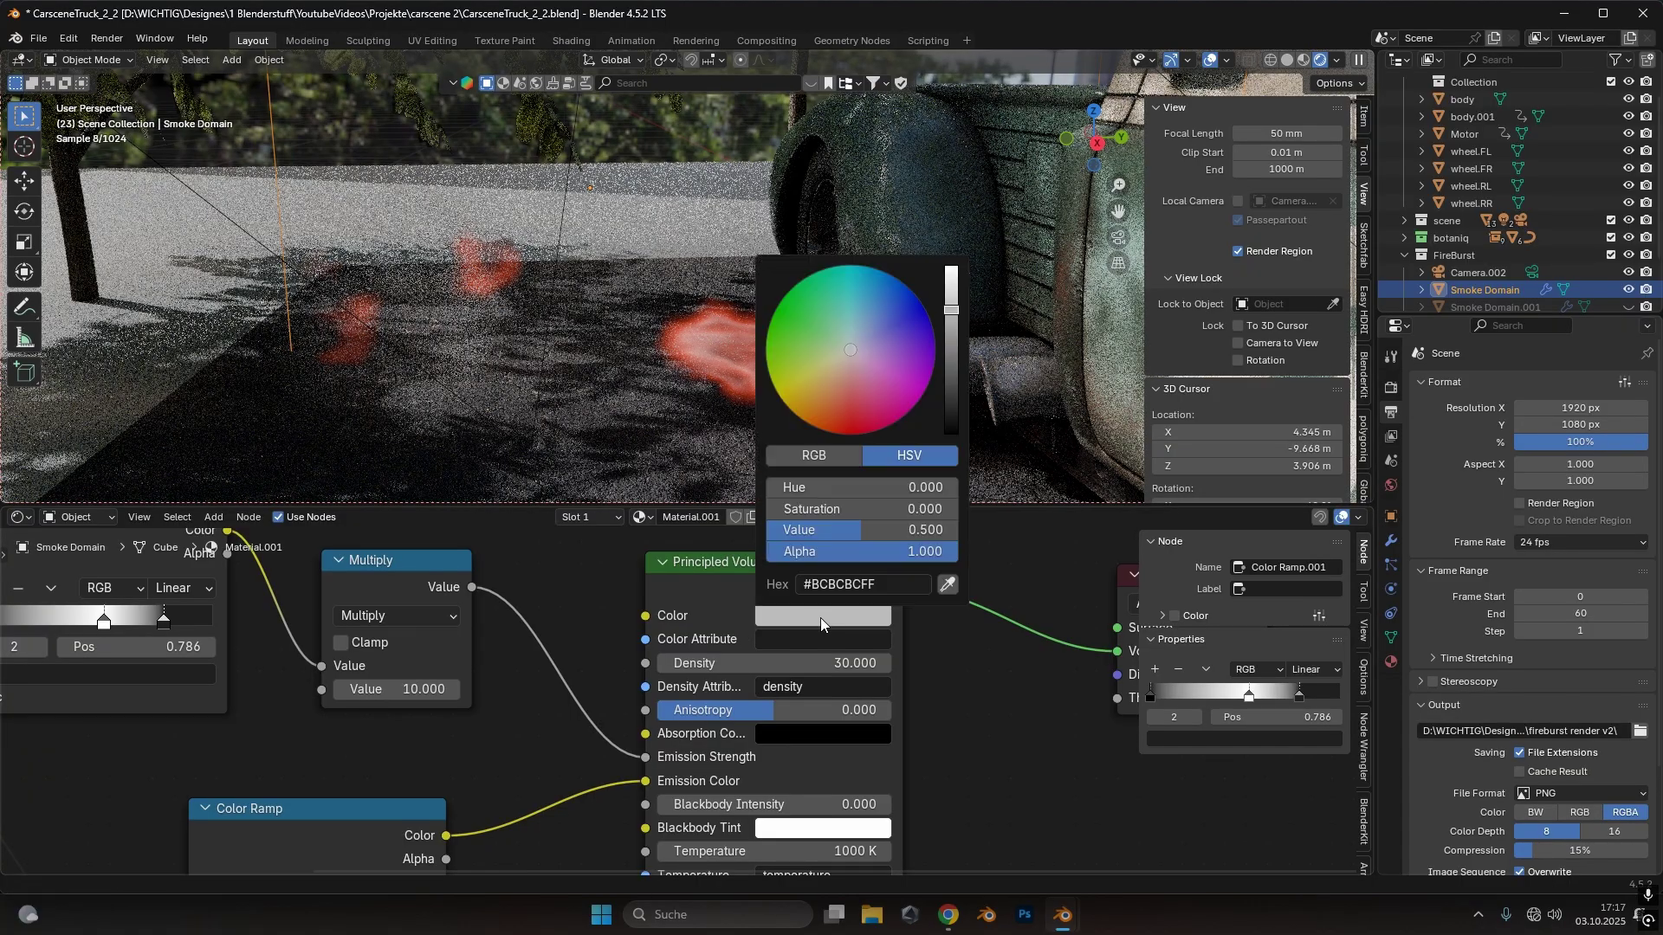
pyautogui.moveTo(958, 324); pyautogui.dragTo(945, 395)
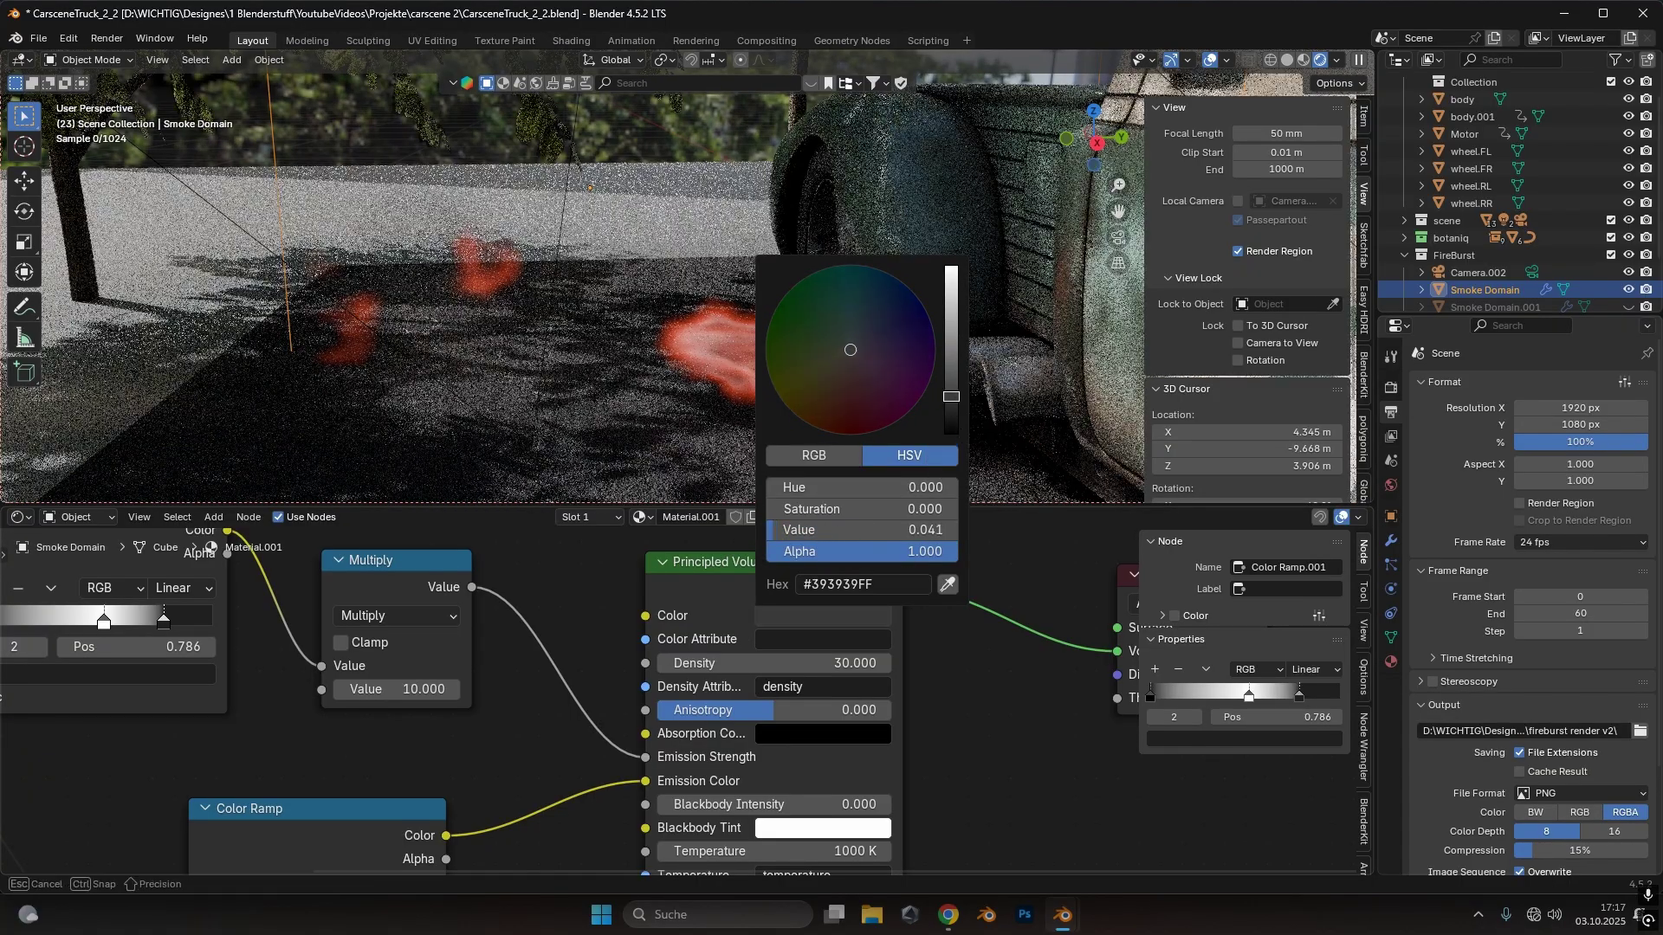
# Show the Timeline in place of the Shader Editor and preview the flame at frame 27
pyautogui.click(19, 517)
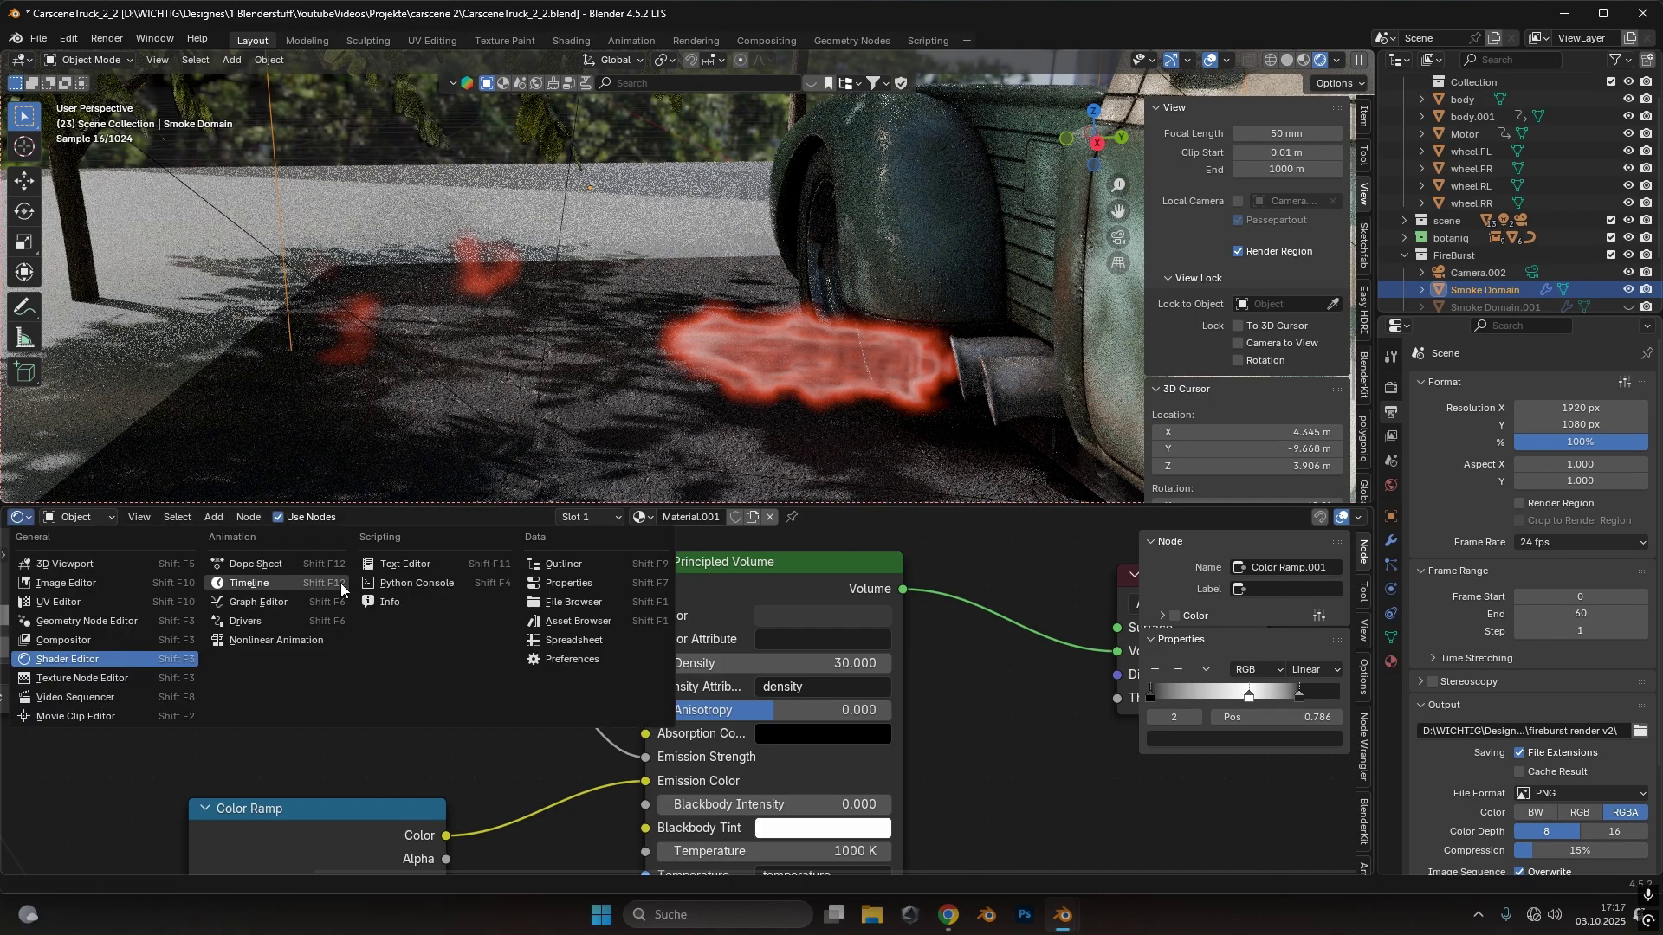
pyautogui.click(293, 577)
pyautogui.moveTo(392, 540); pyautogui.dragTo(342, 538)
pyautogui.click(396, 544)
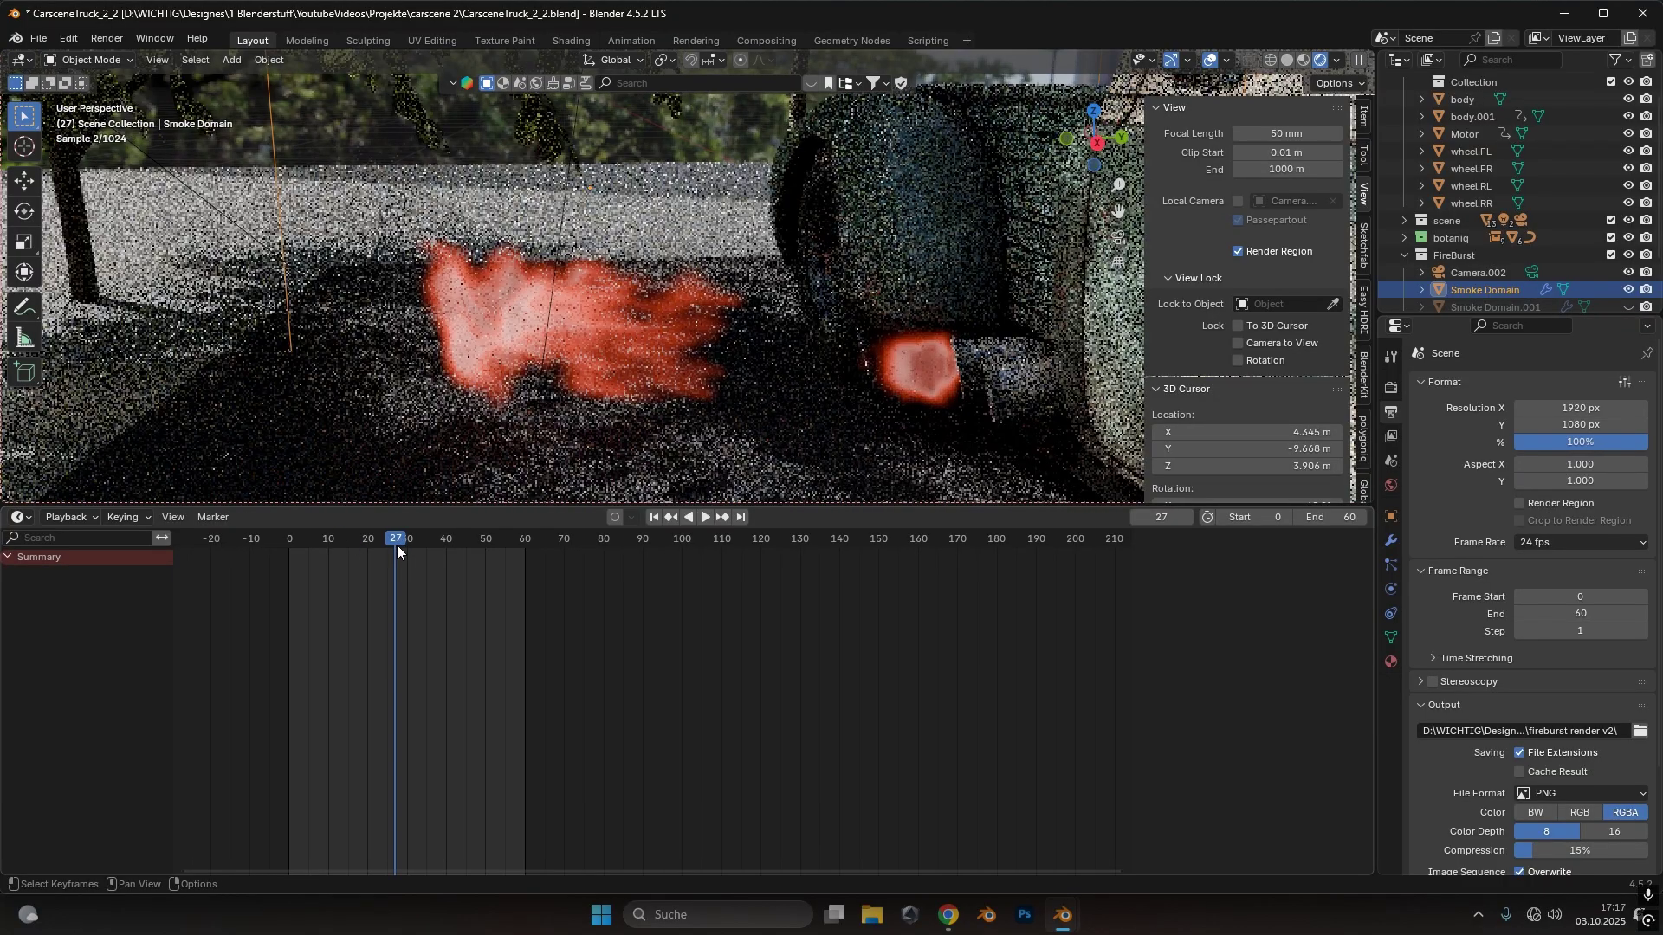
# Return to the Shader Editor, raise the Principled Volume's density to 100, and inspect the flame by the exhaust
pyautogui.click(21, 516)
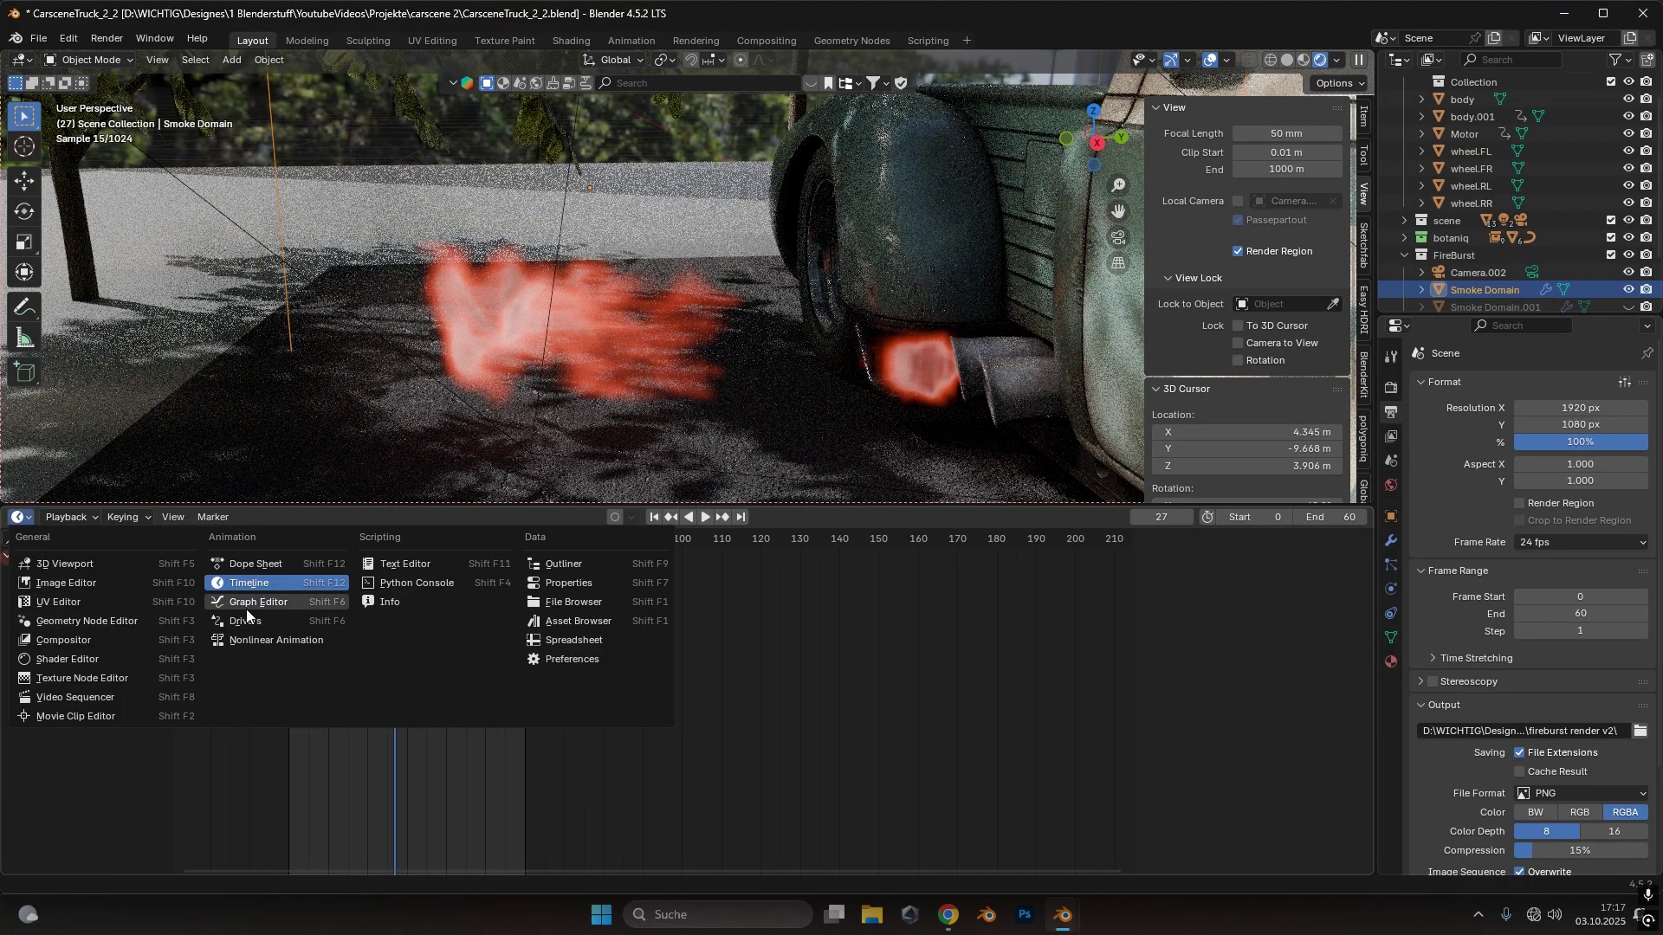
pyautogui.click(101, 659)
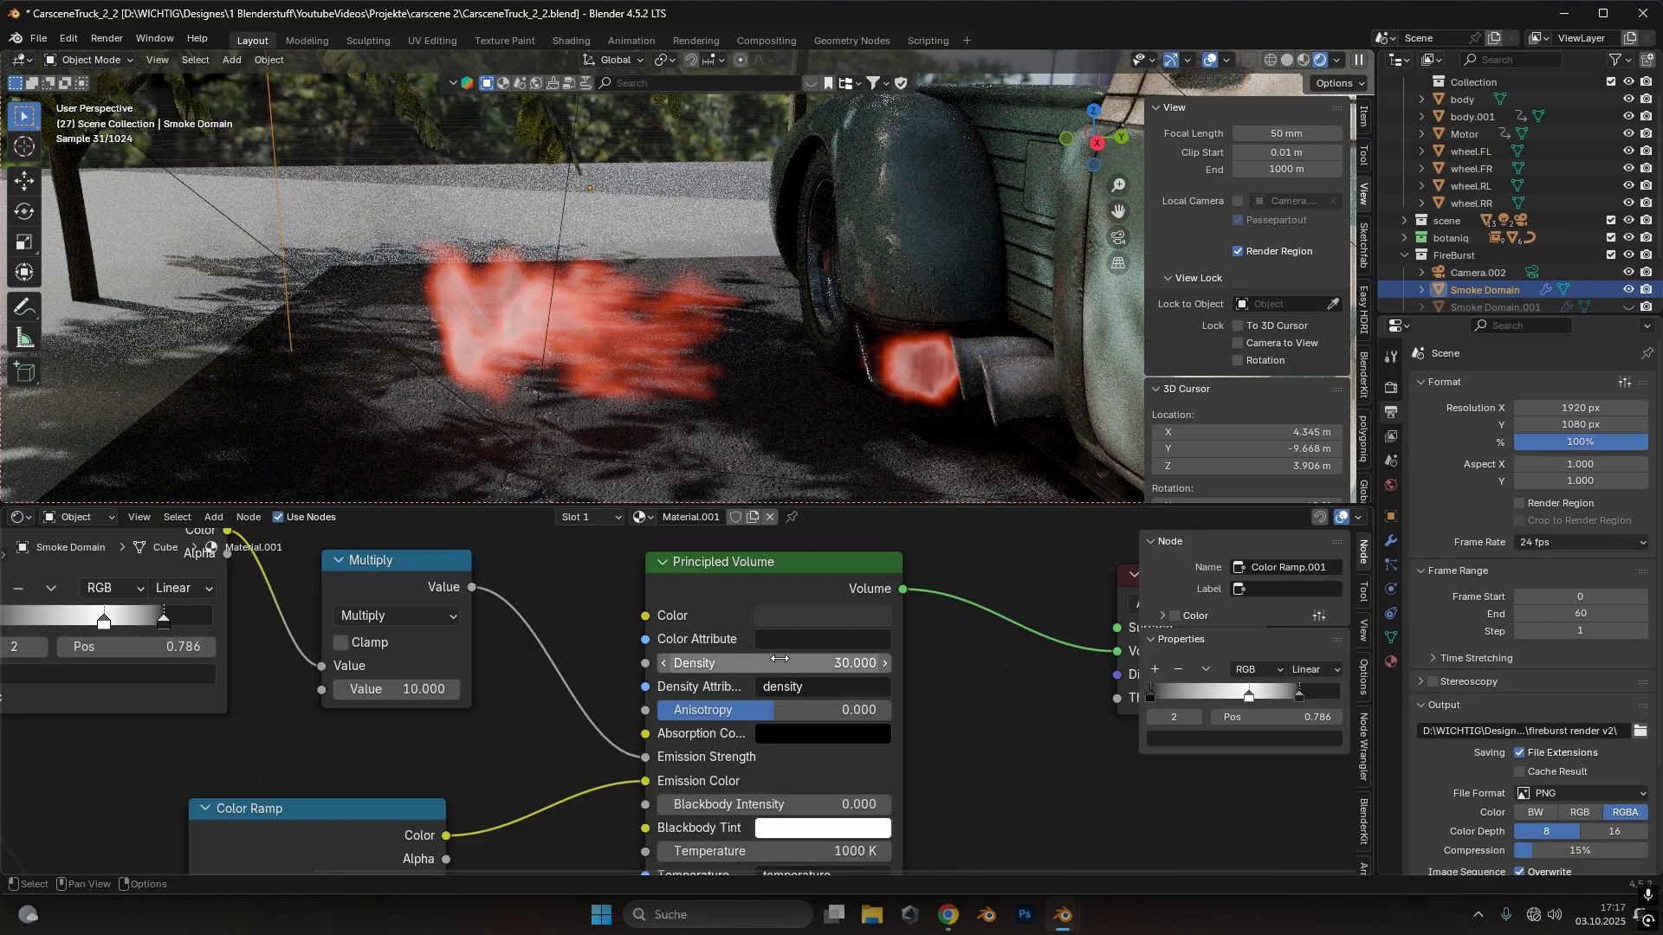
pyautogui.doubleClick(814, 661)
pyautogui.write('100')
pyautogui.press('Return')
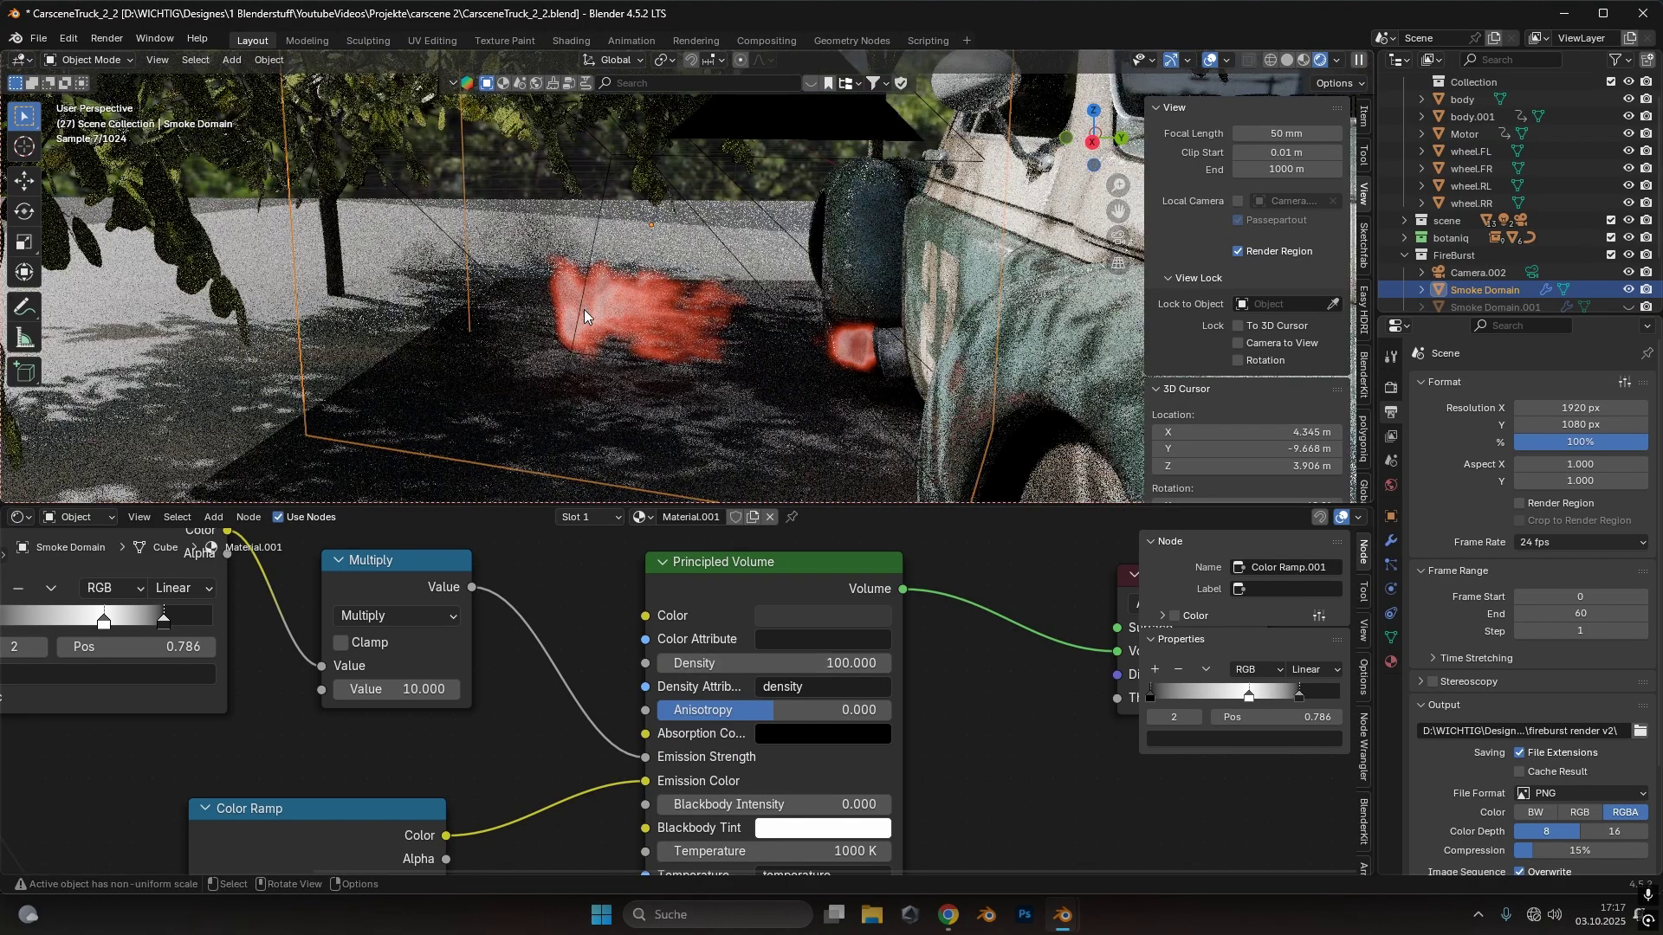
pyautogui.scroll(2, 583, 309)
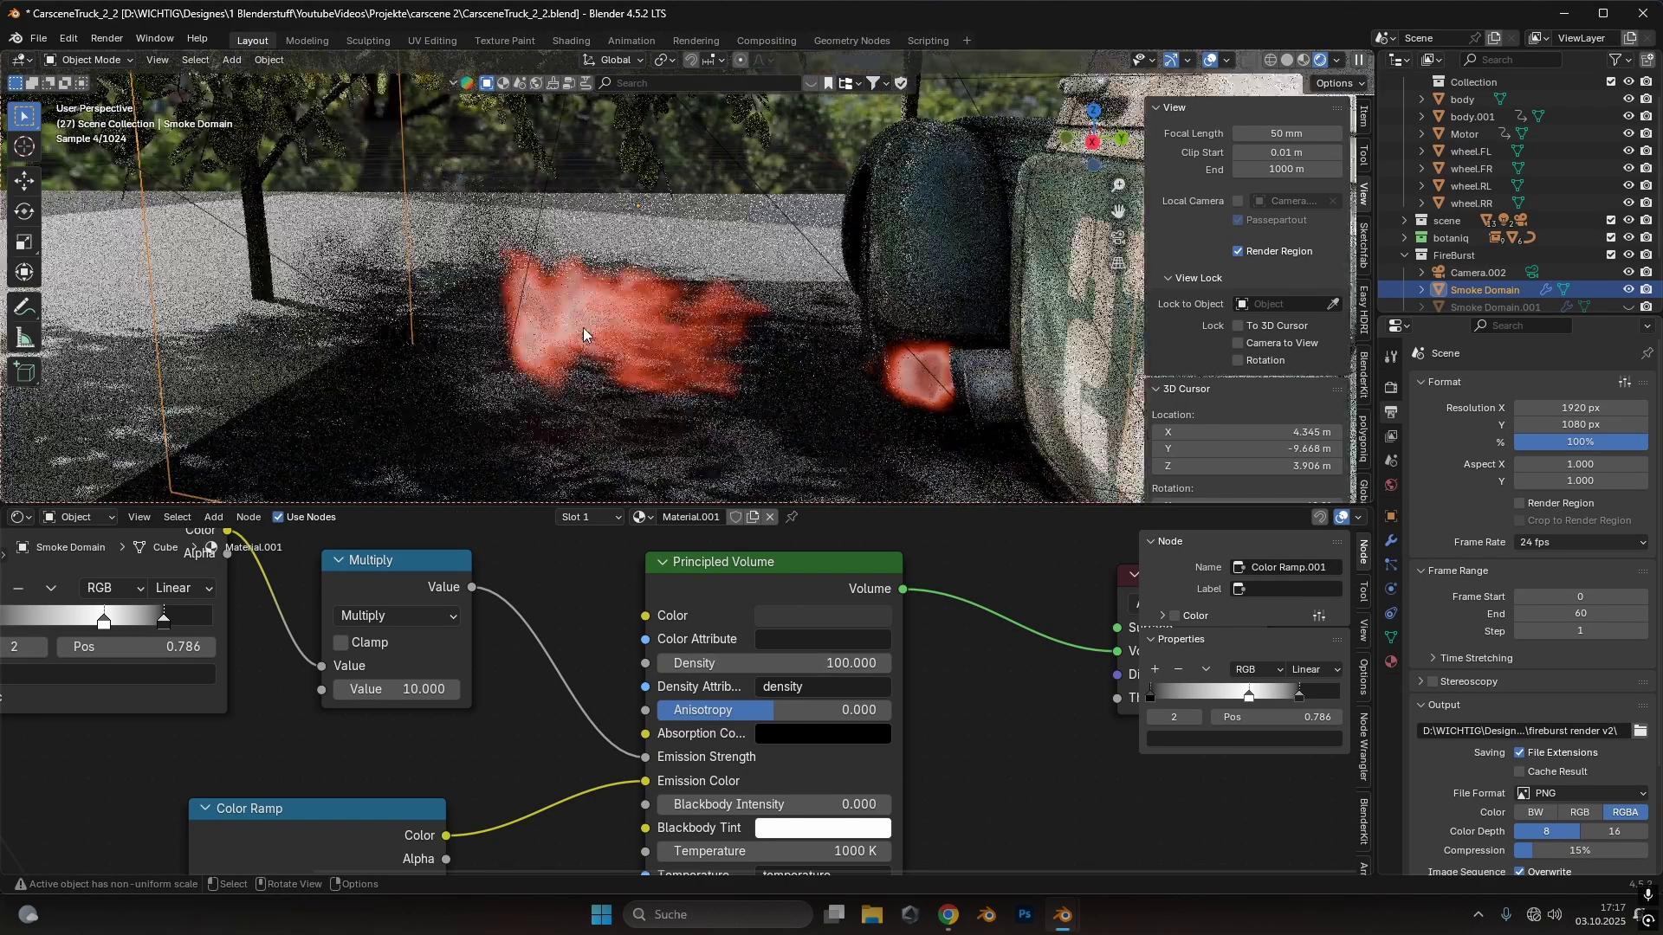
pyautogui.moveTo(583, 327); pyautogui.dragTo(642, 308, button='middle')
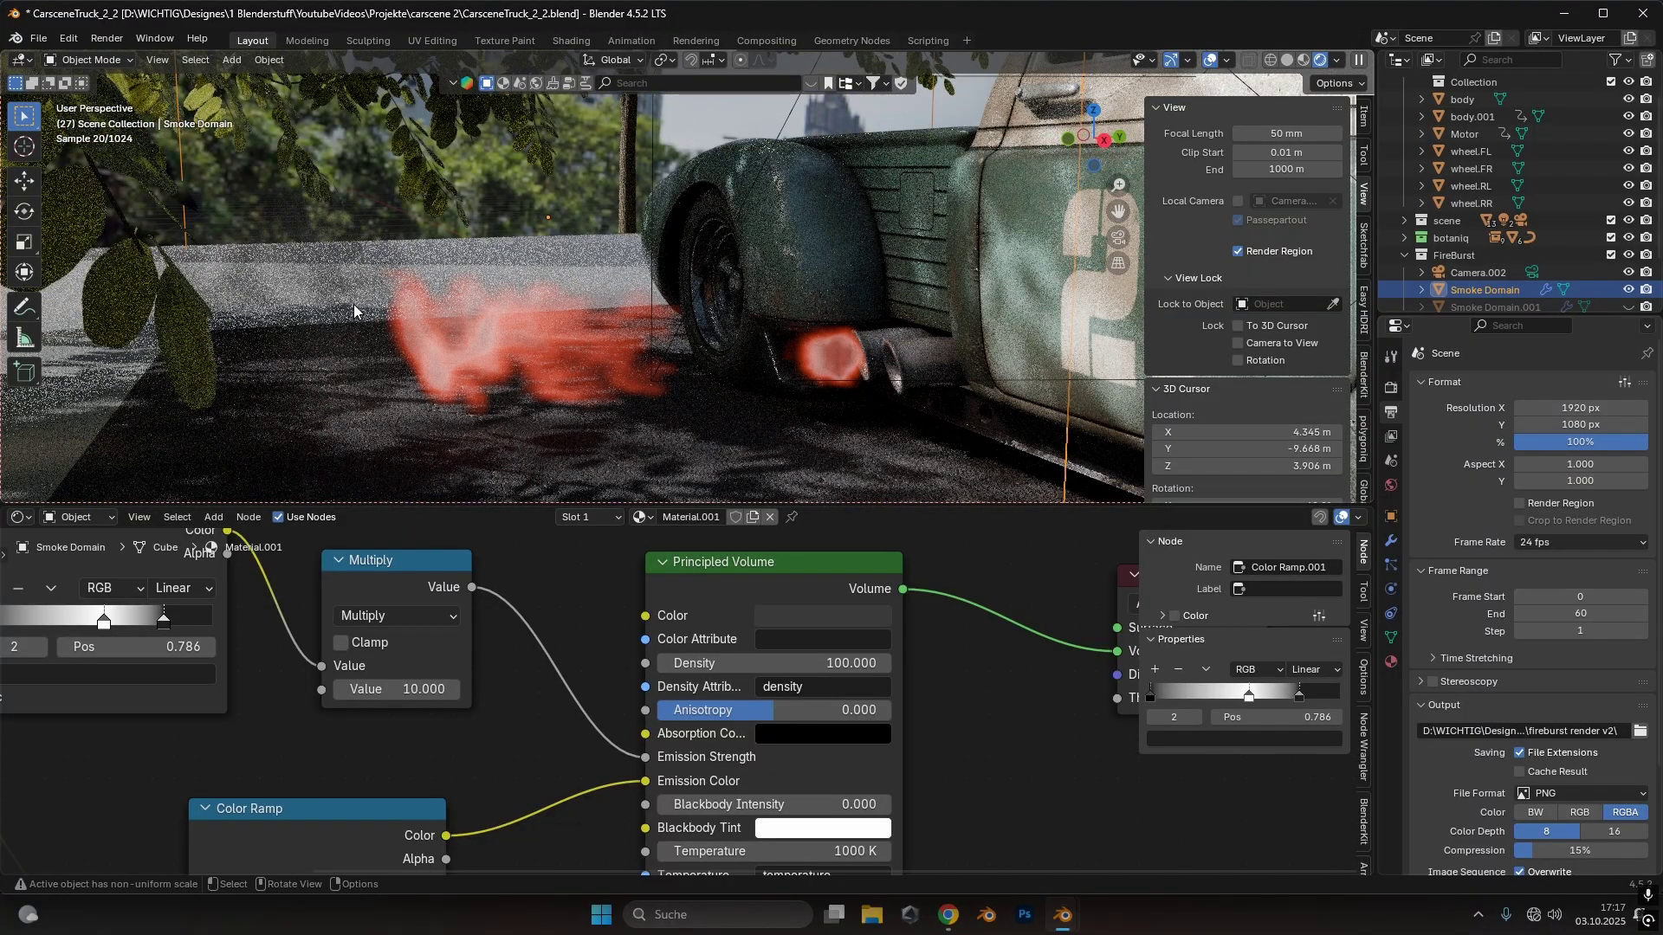
pyautogui.scroll(2, 449, 351)
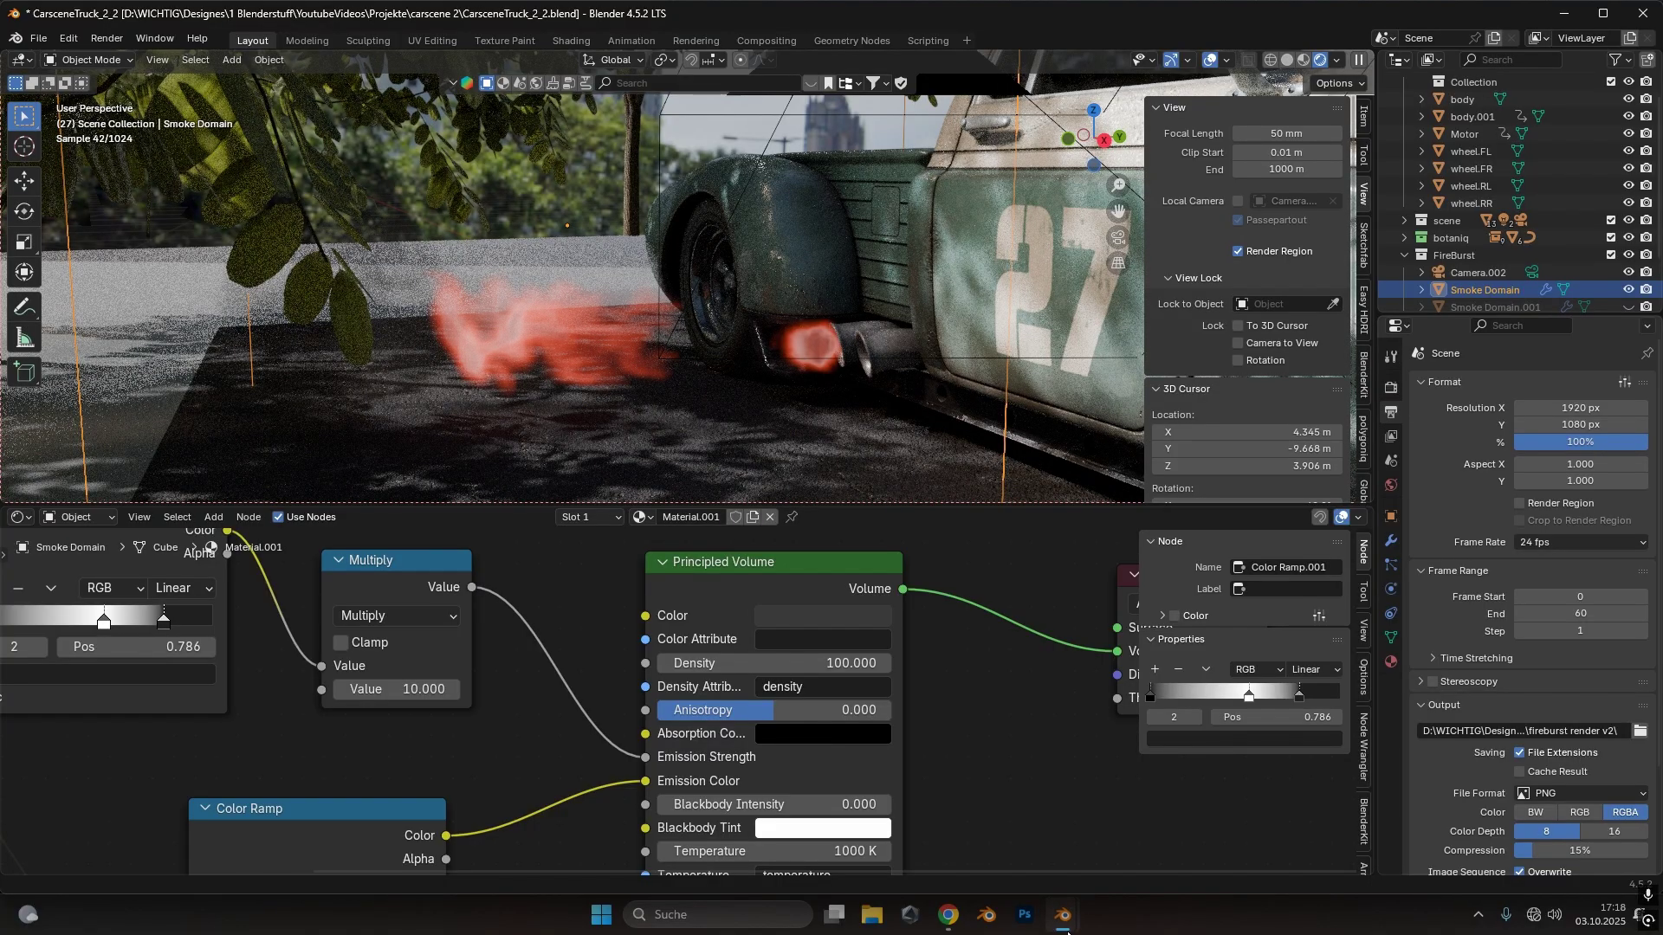
# Switch to the unsaved Blender file with the fire simulation and set the emitter sphere's flow type to Fire + Smoke
pyautogui.moveTo(1062, 915)
pyautogui.click(1127, 818)
pyautogui.click(819, 387)
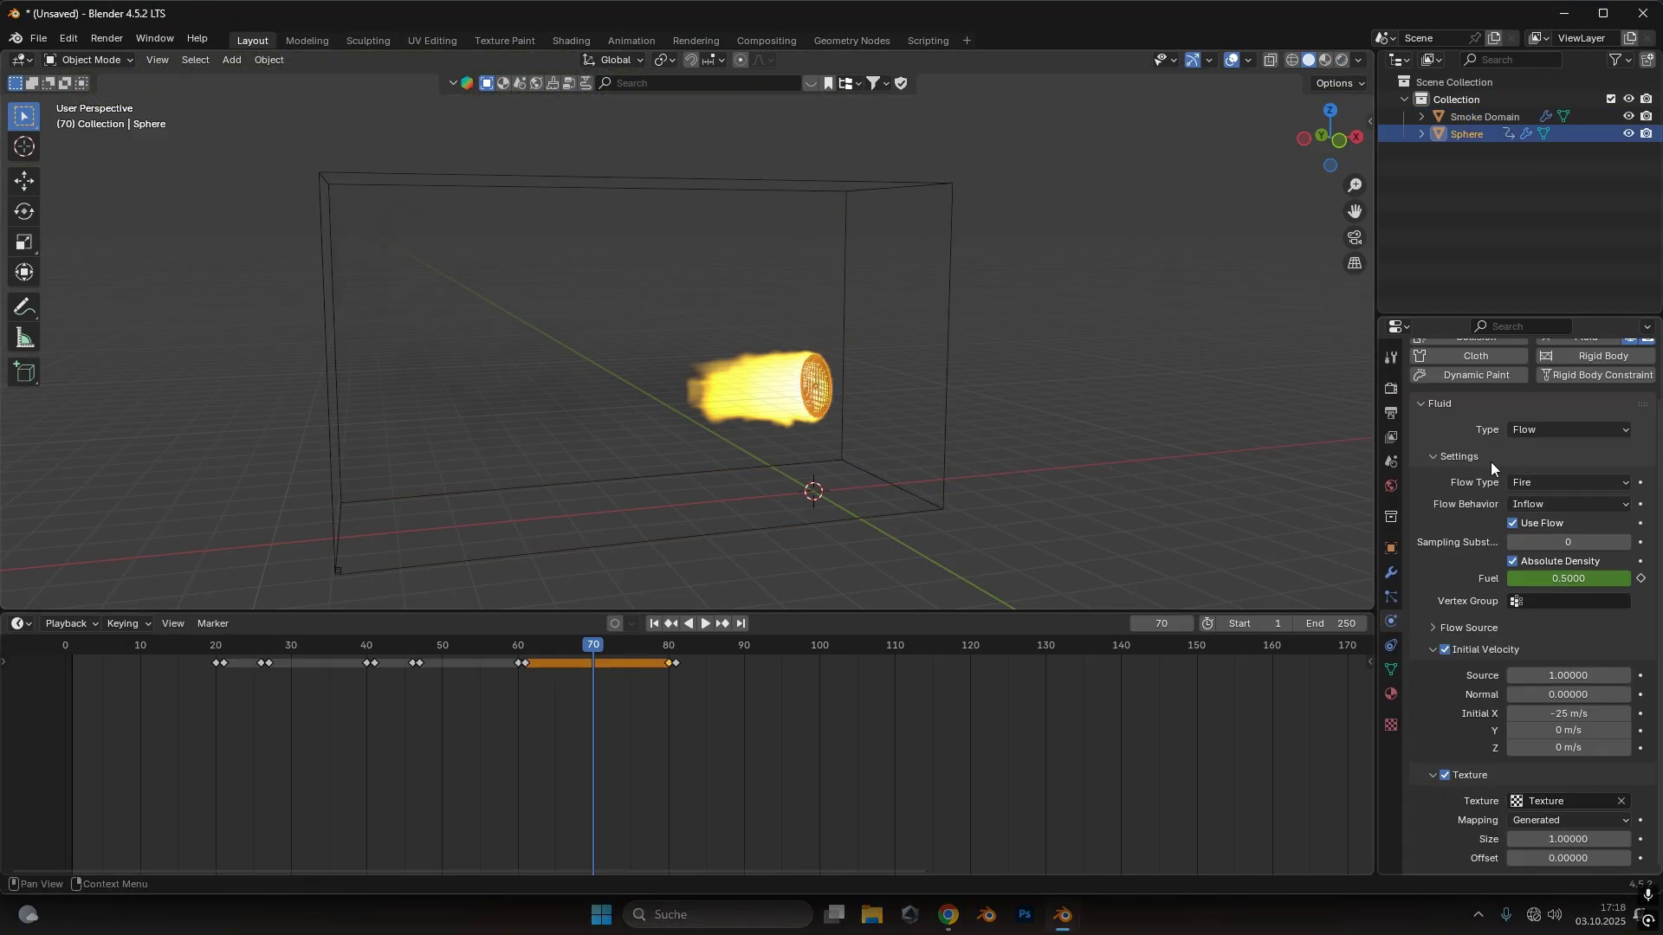
pyautogui.click(1535, 482)
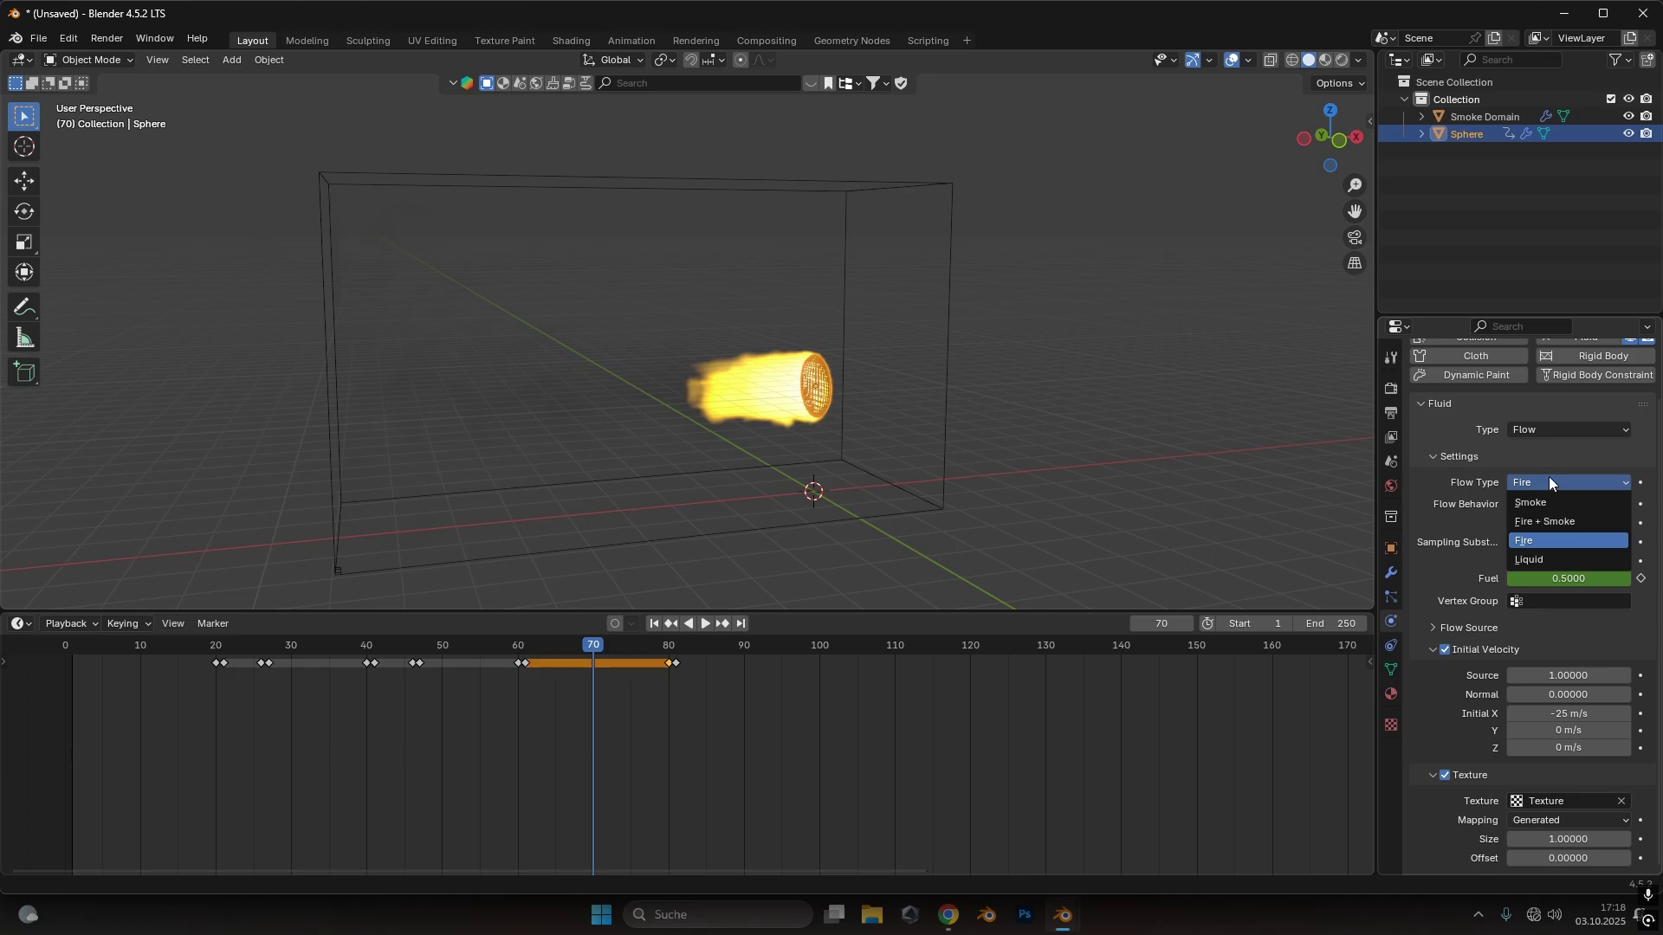
pyautogui.click(1555, 523)
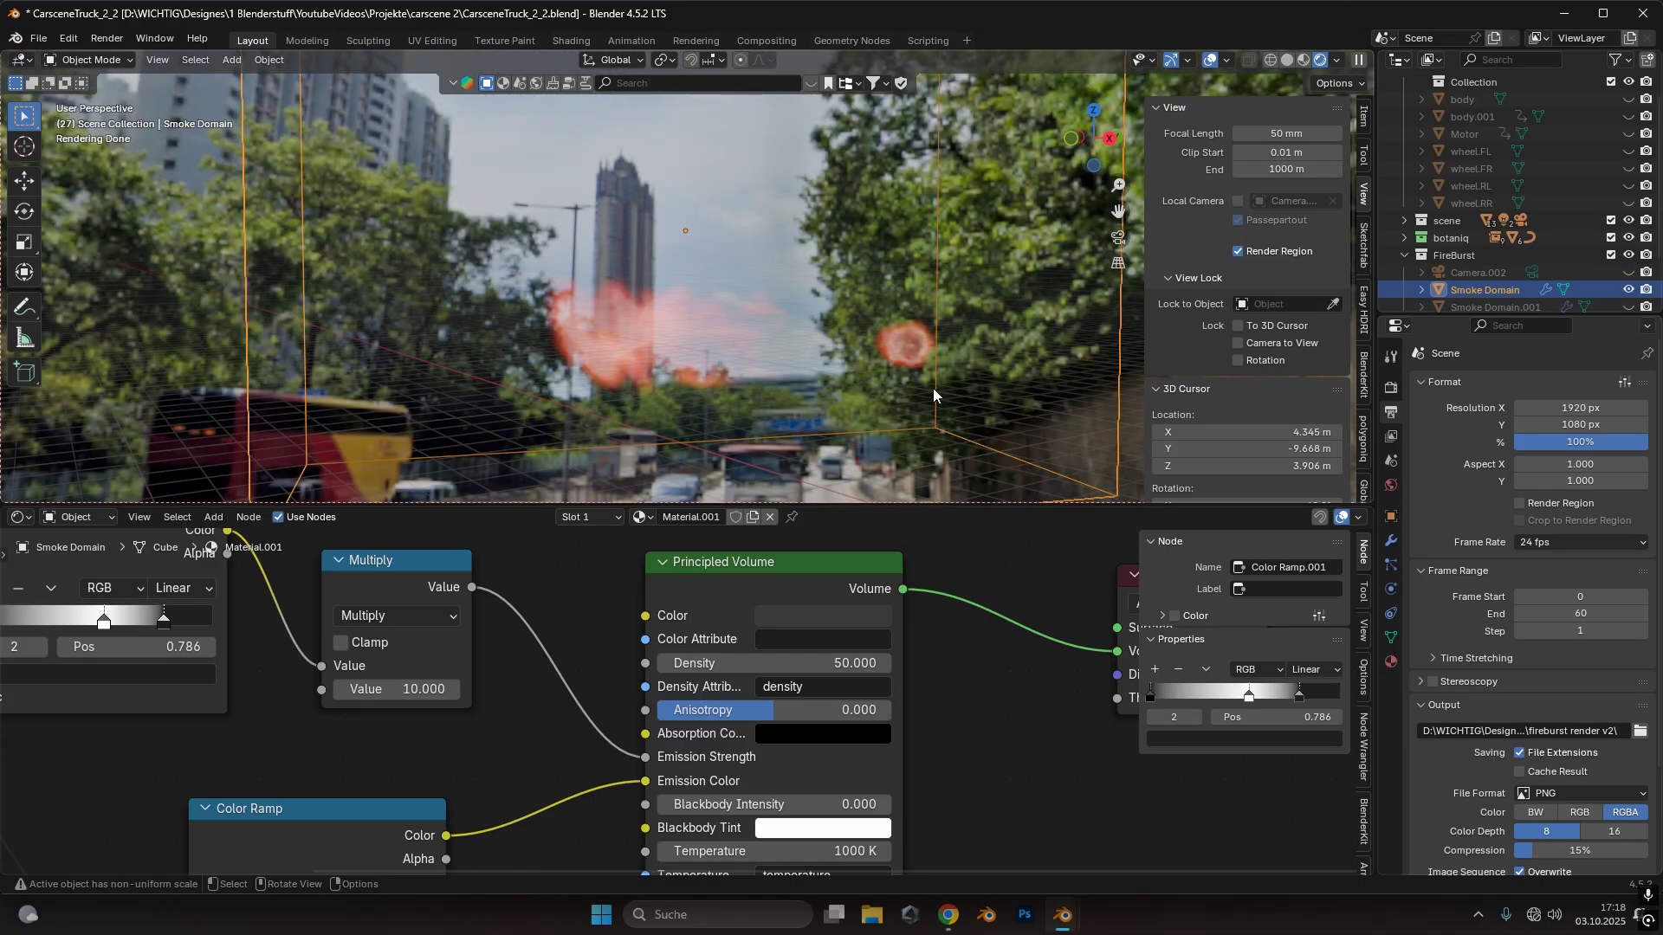
# Back in the truck scene, unhide all objects and preview frame 37 through the camera with viewport overlays off
pyautogui.hotkey('alt', 'h')
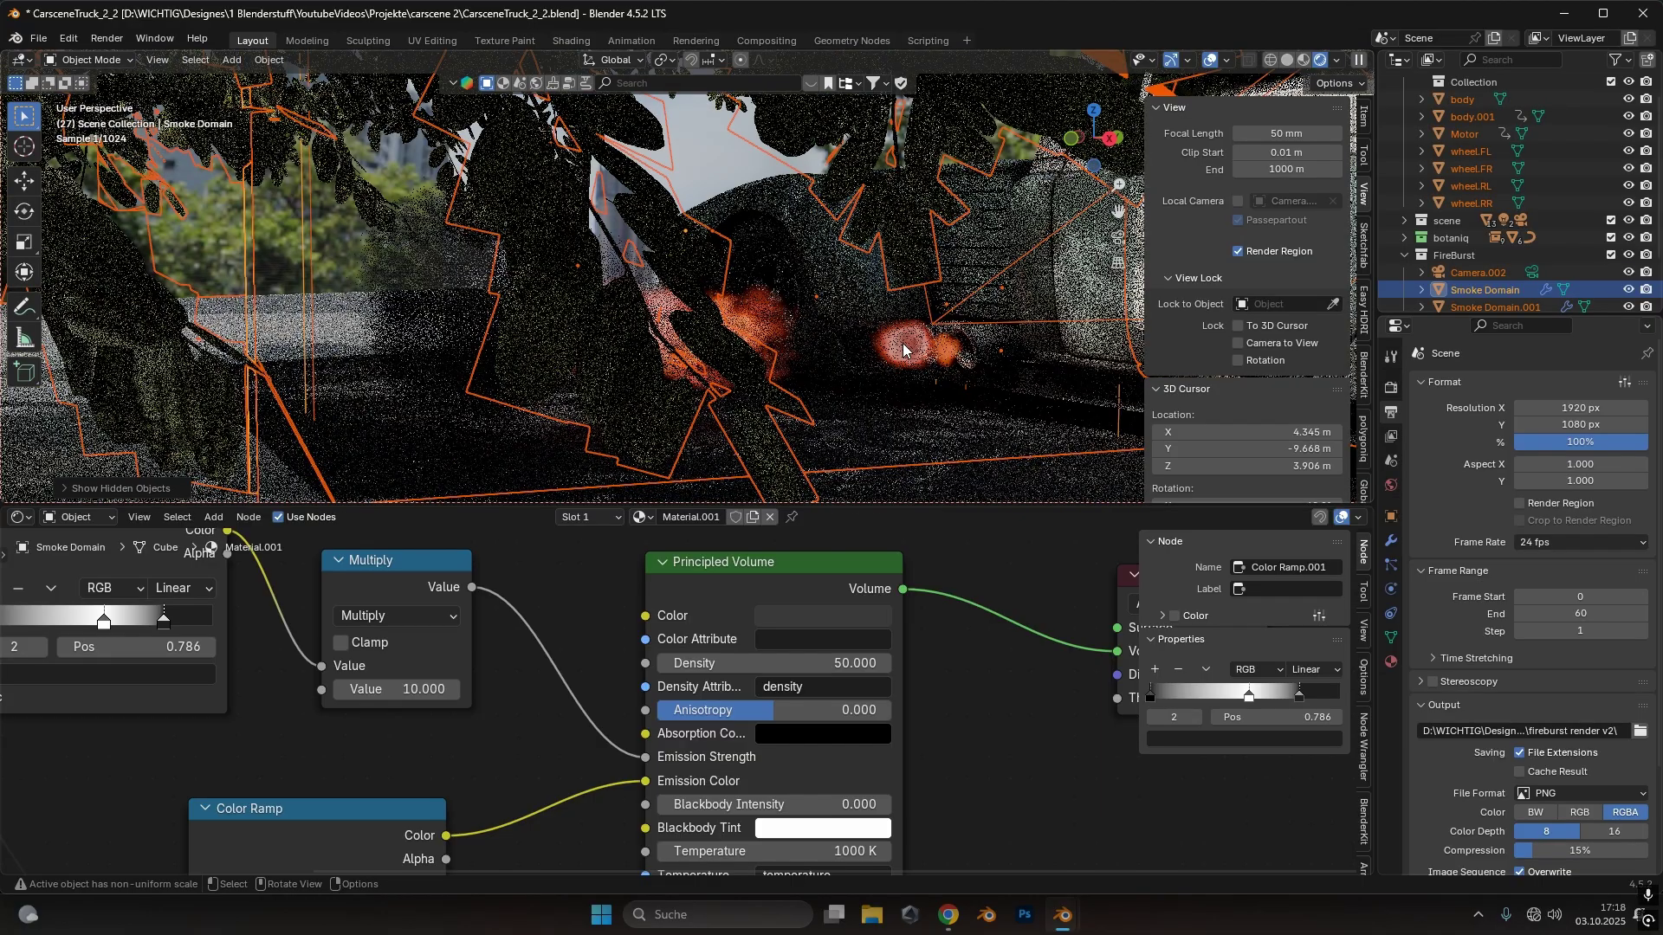
pyautogui.press('KP_0')
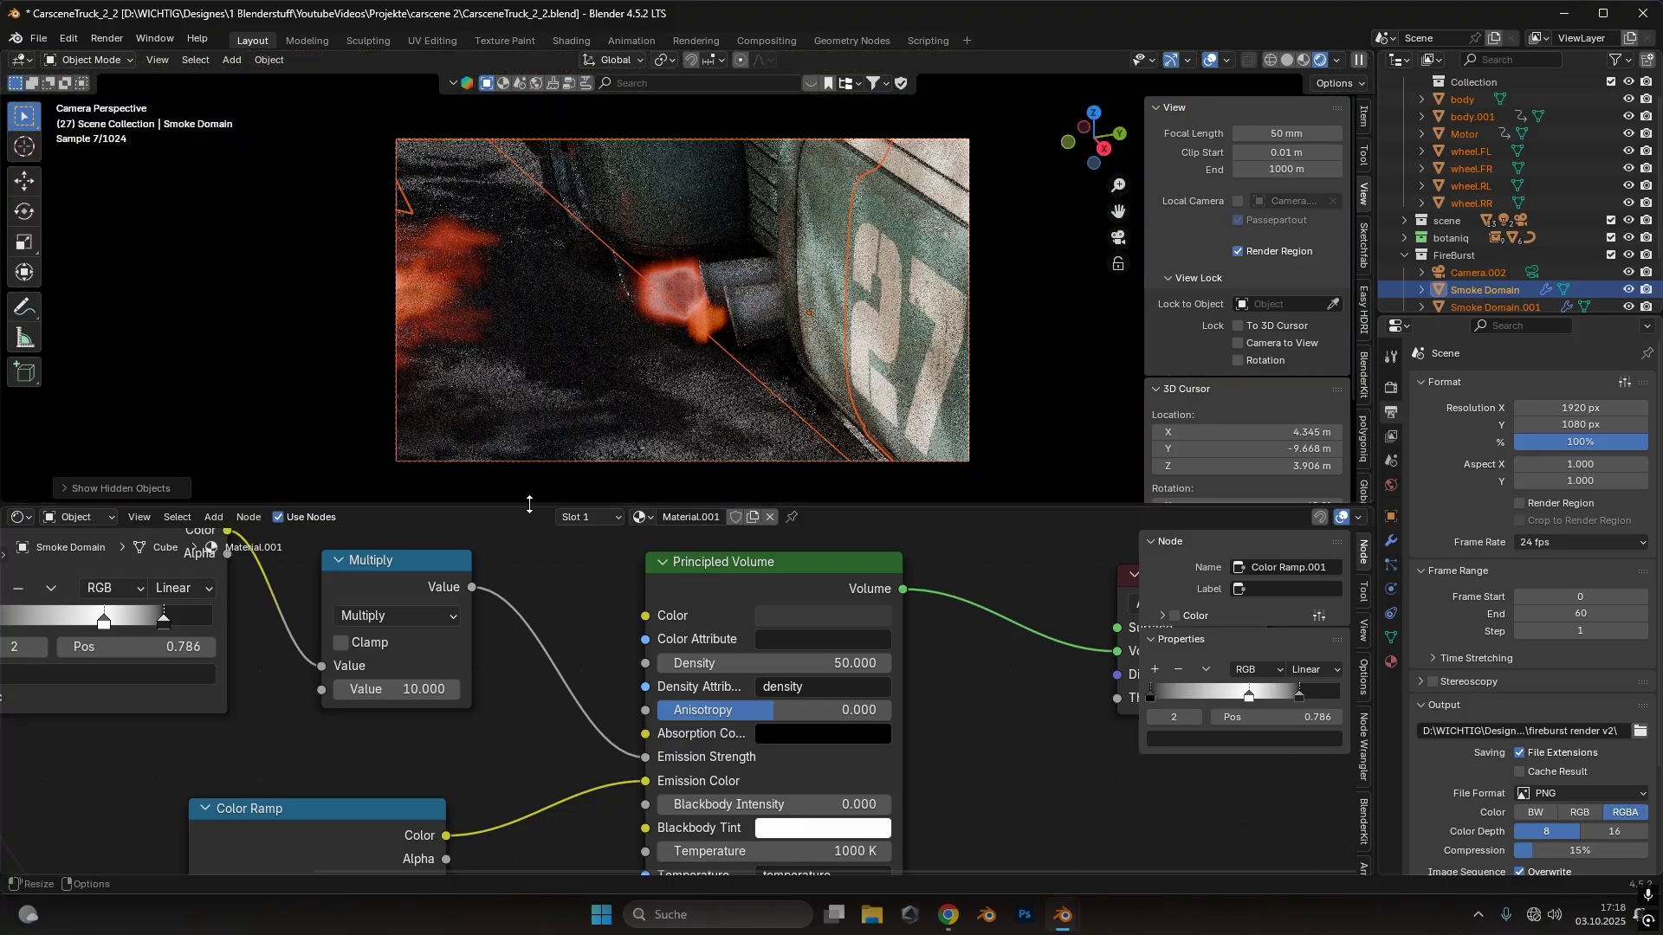
pyautogui.click(21, 517)
pyautogui.click(293, 585)
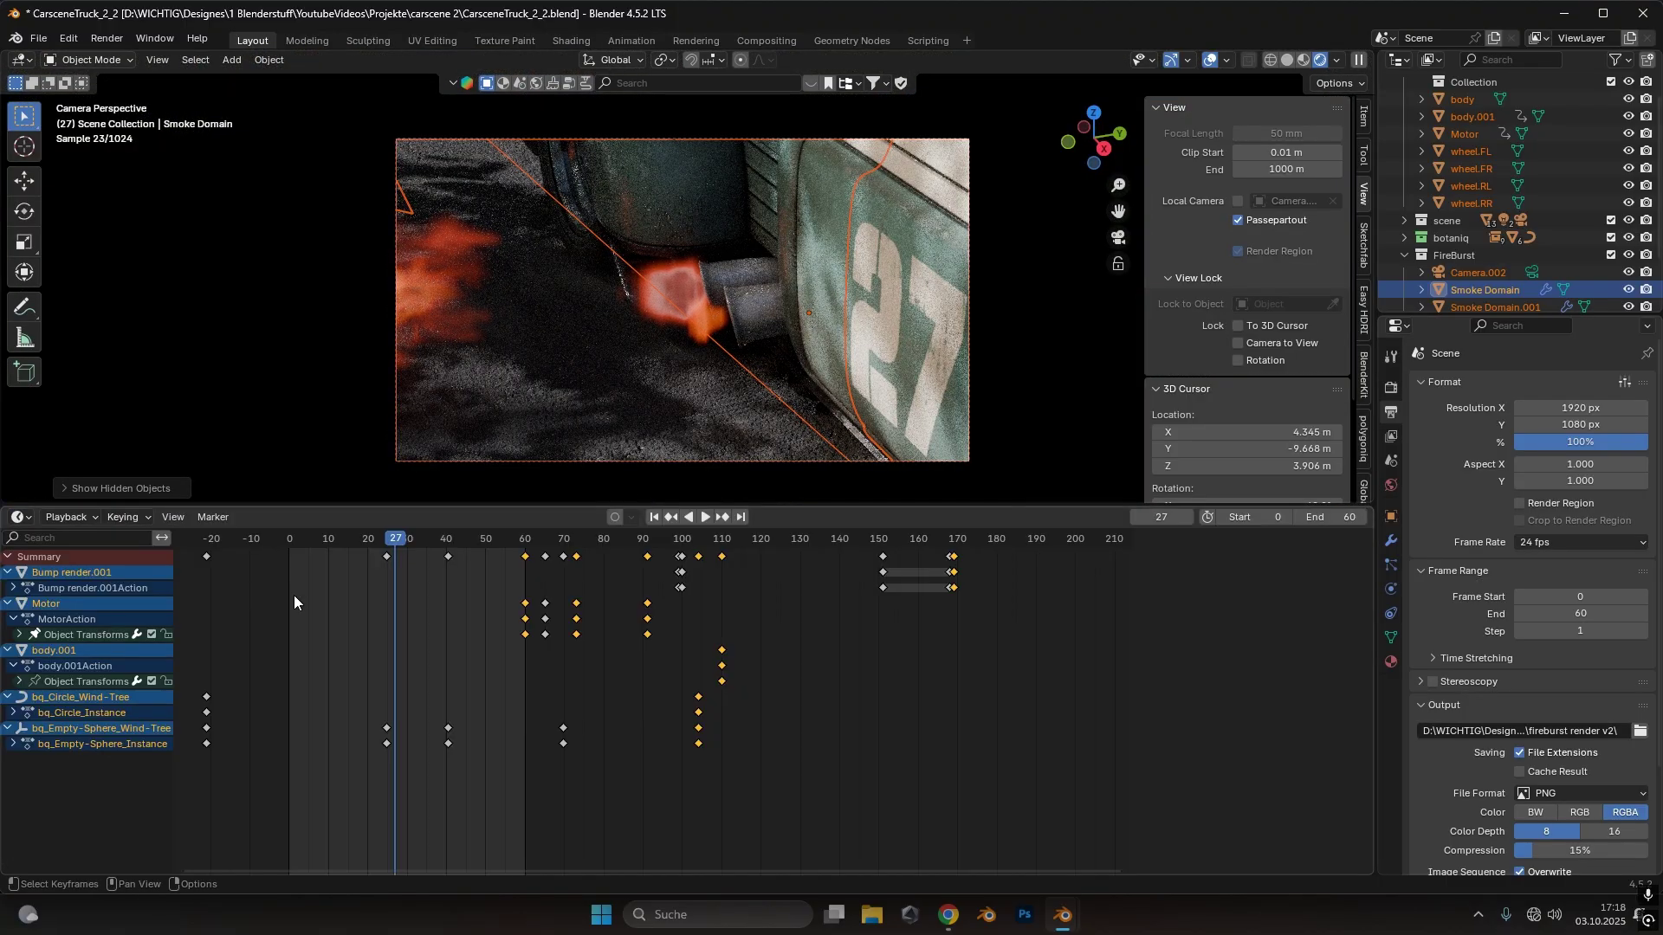
pyautogui.click(434, 538)
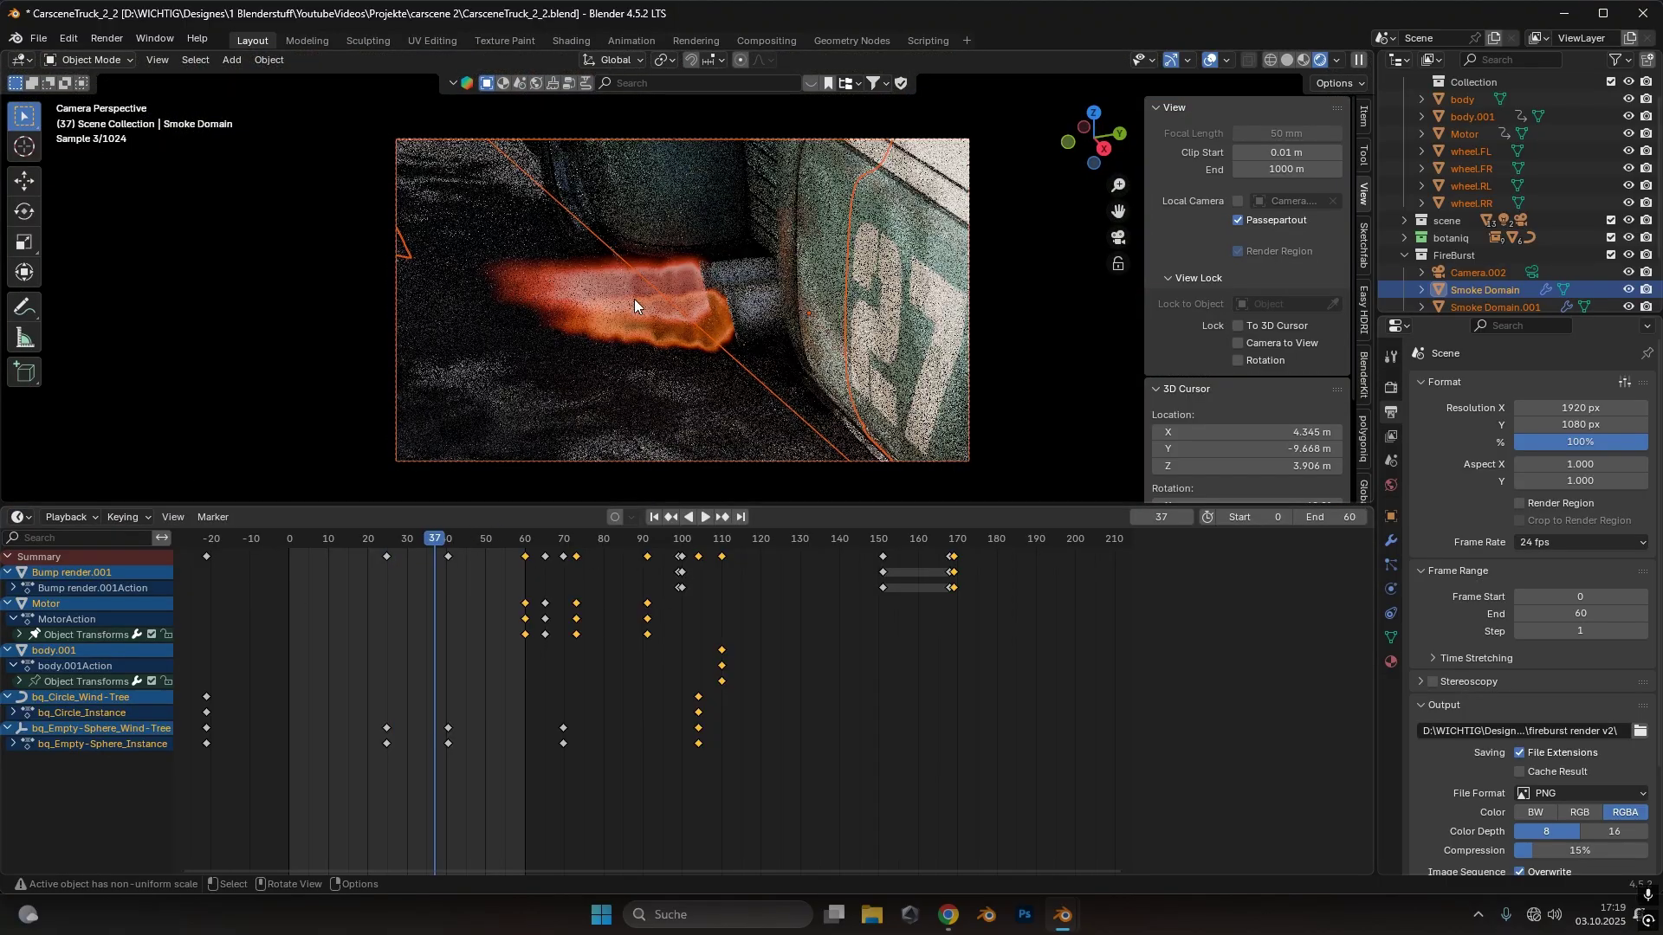
pyautogui.click(1210, 61)
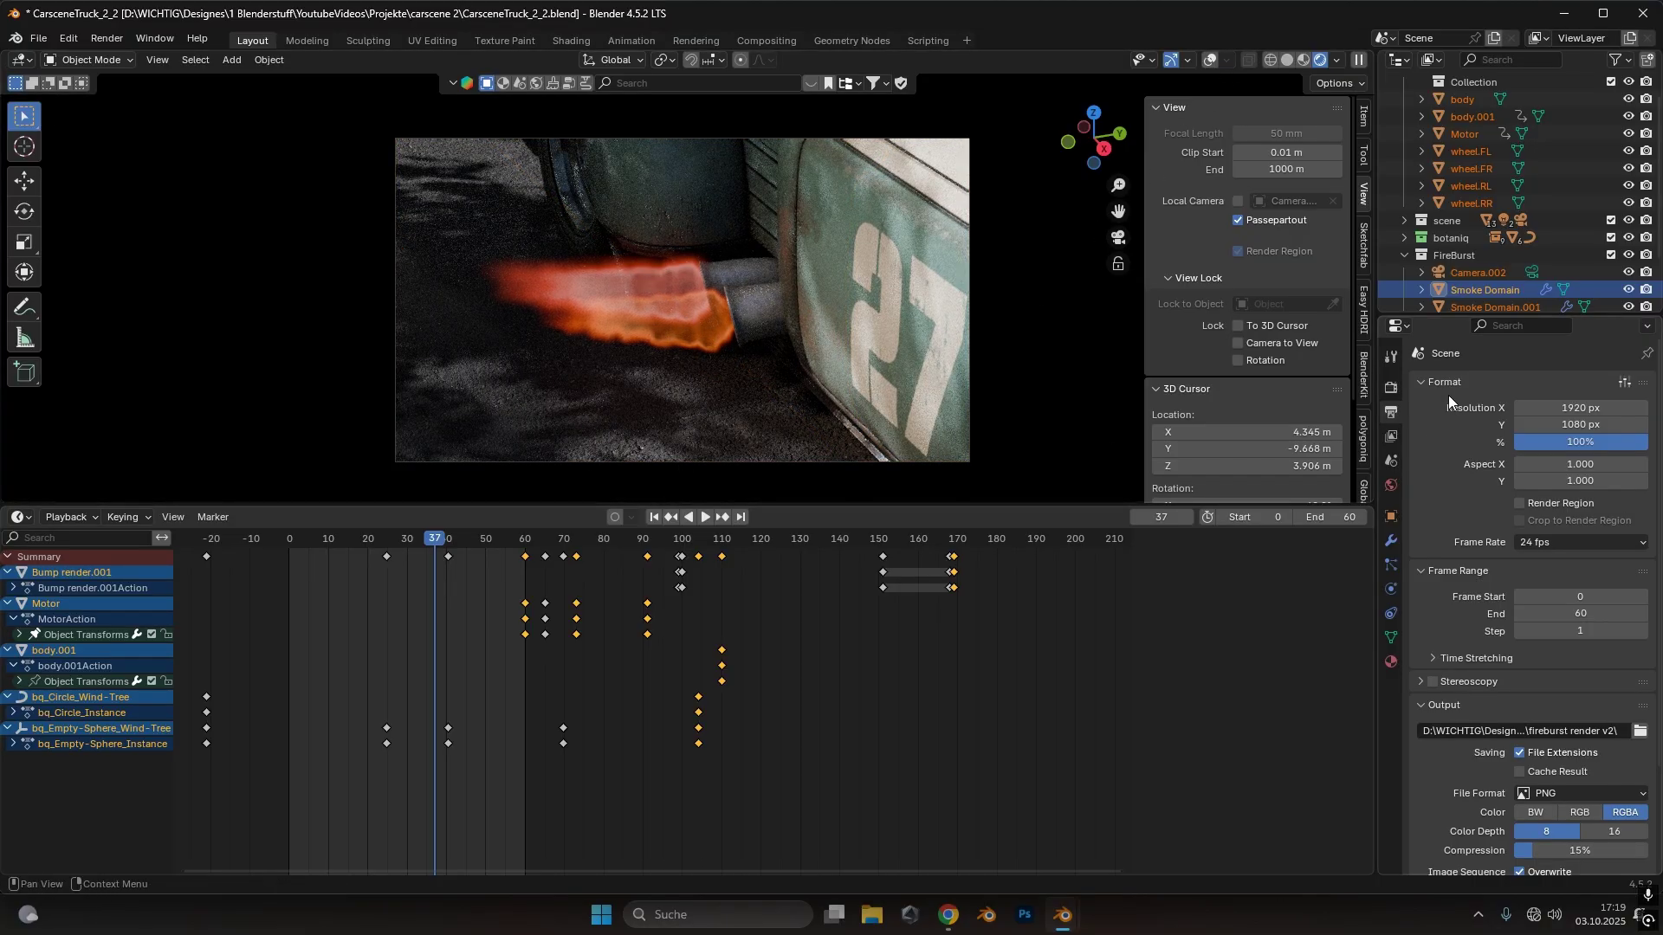
# Reduce the maximum transparent light bounces in the render settings, trying 1 and settling on 5
pyautogui.click(1392, 388)
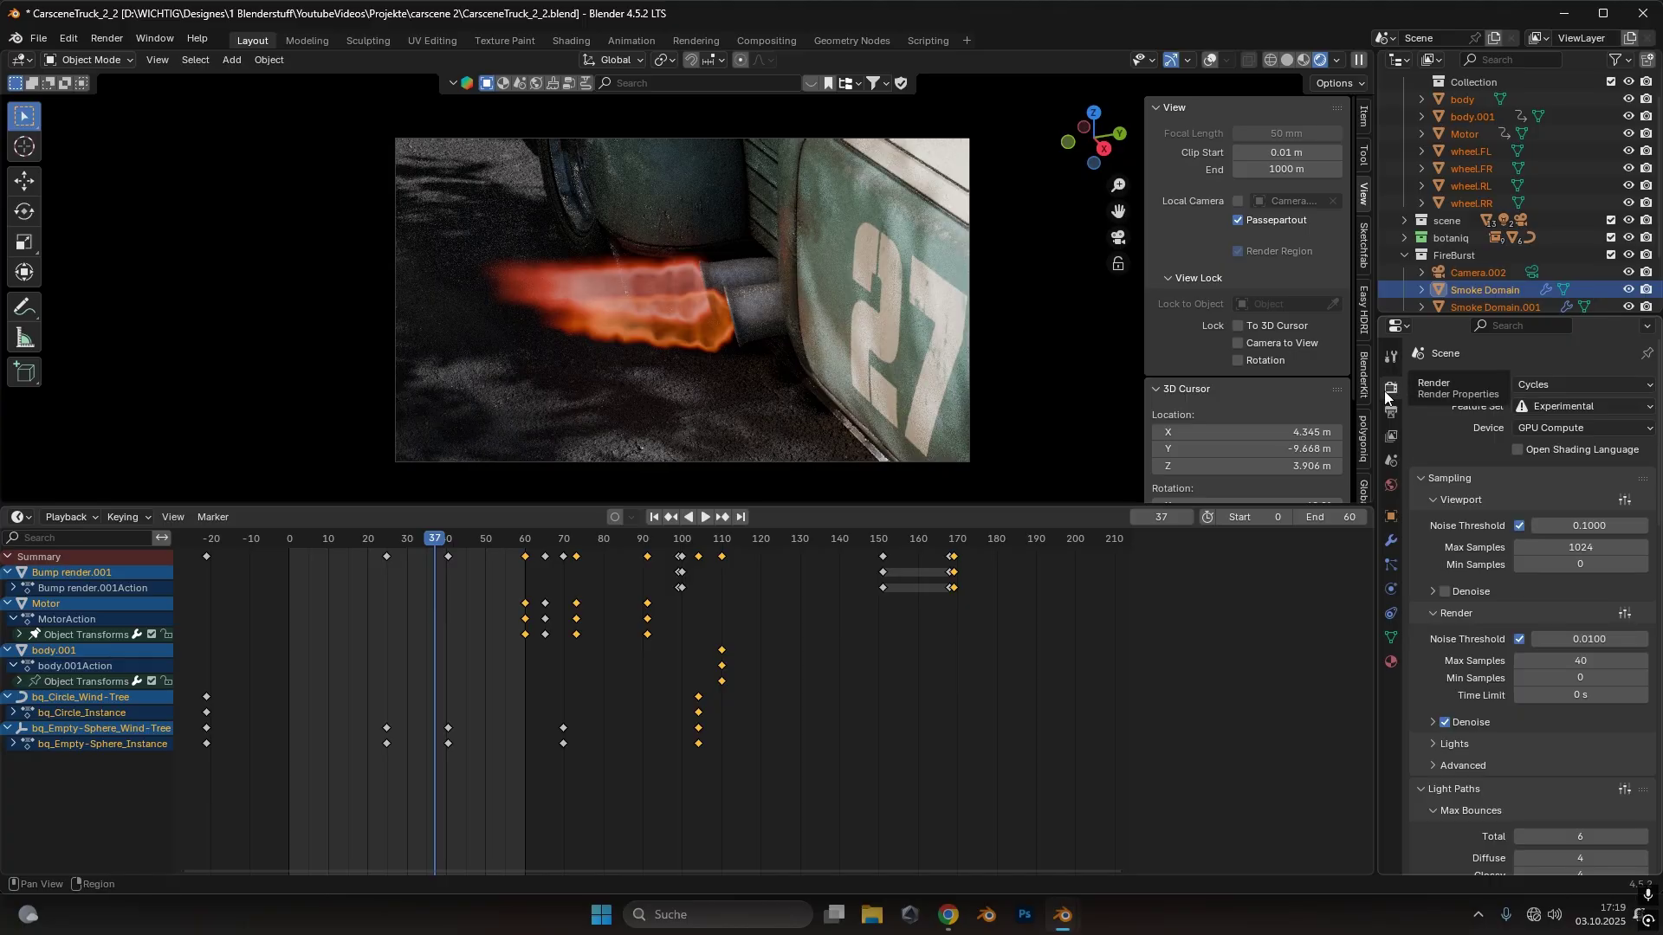
pyautogui.scroll(-8, 1503, 564)
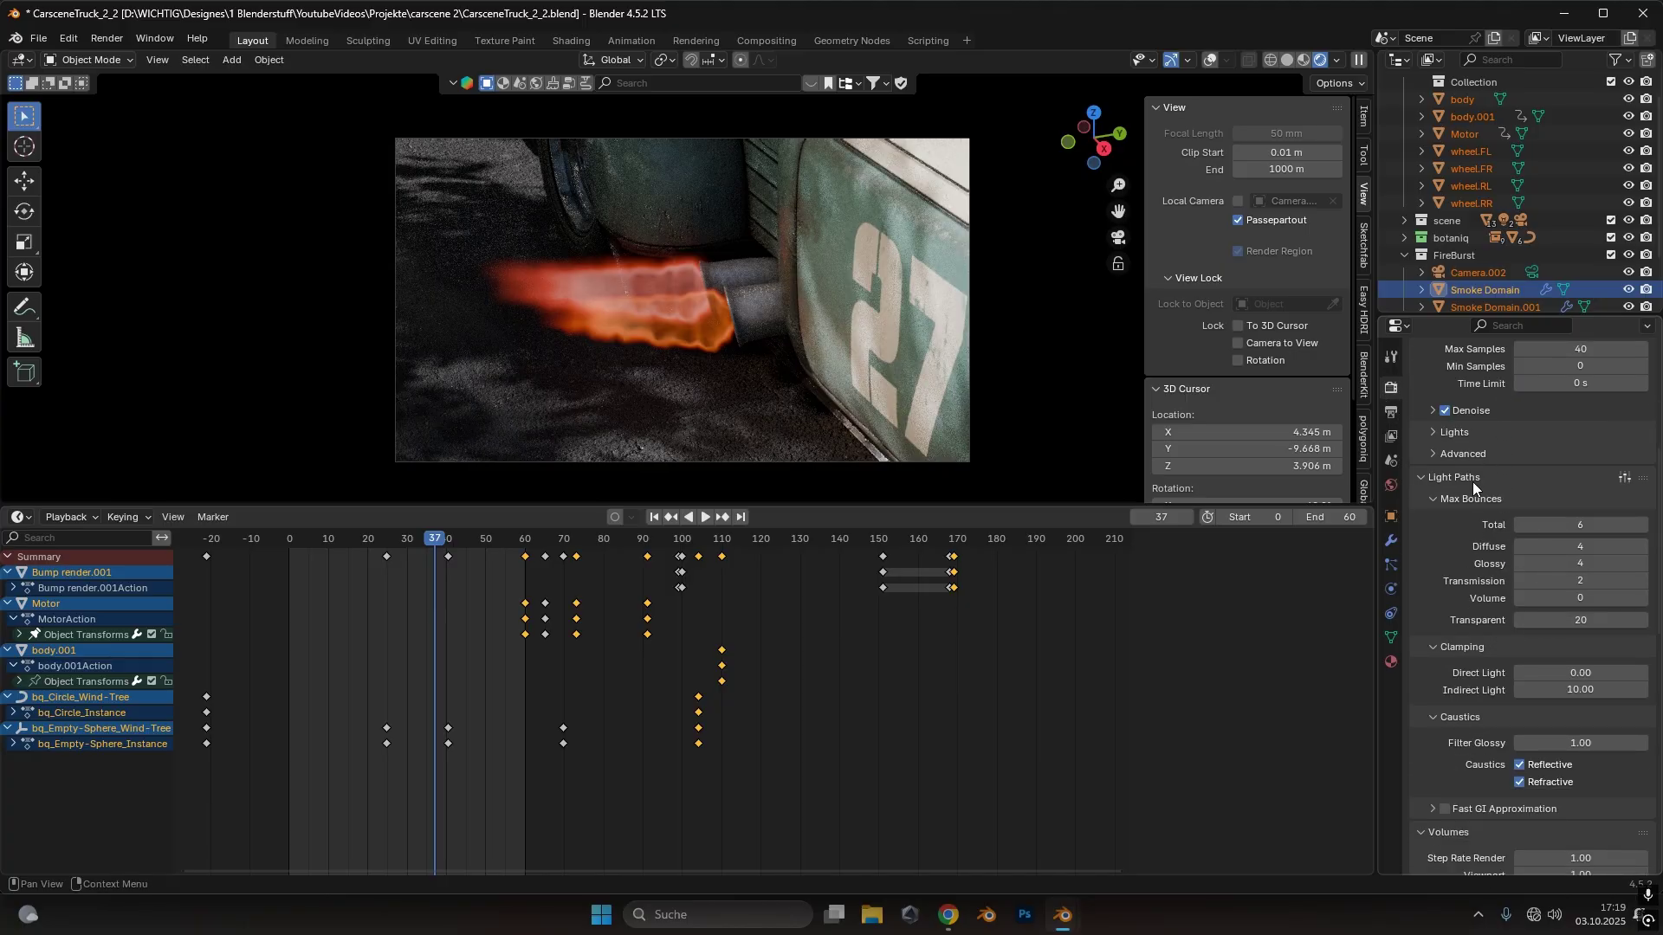
pyautogui.click(1593, 620)
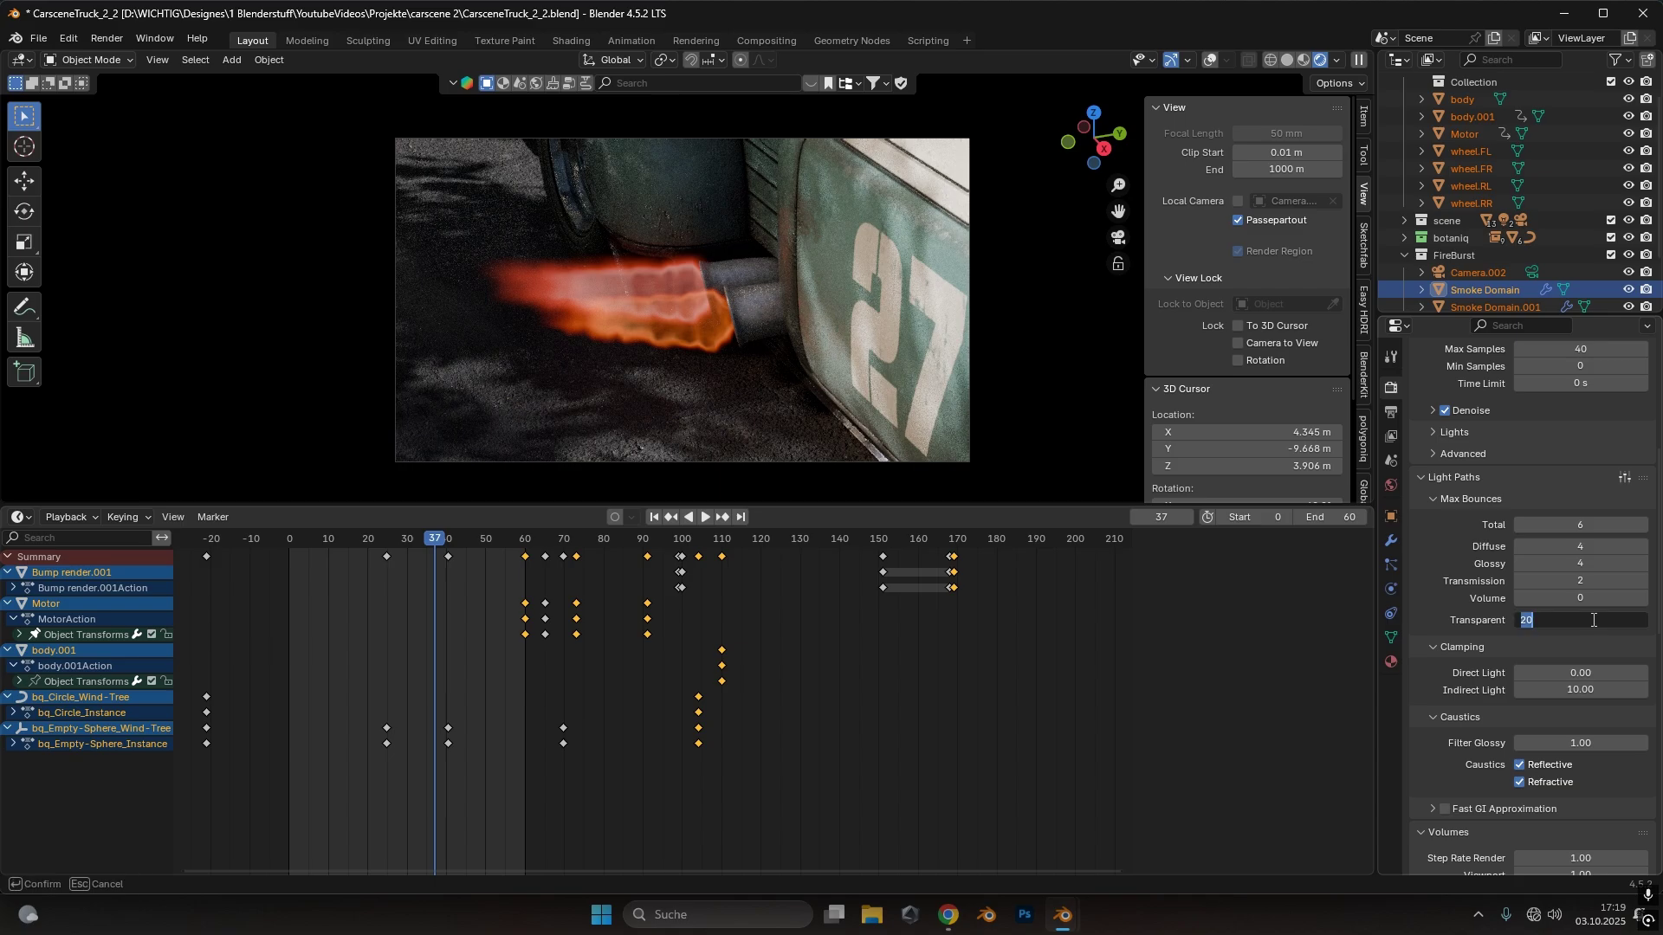
pyautogui.write('1')
pyautogui.press('Return')
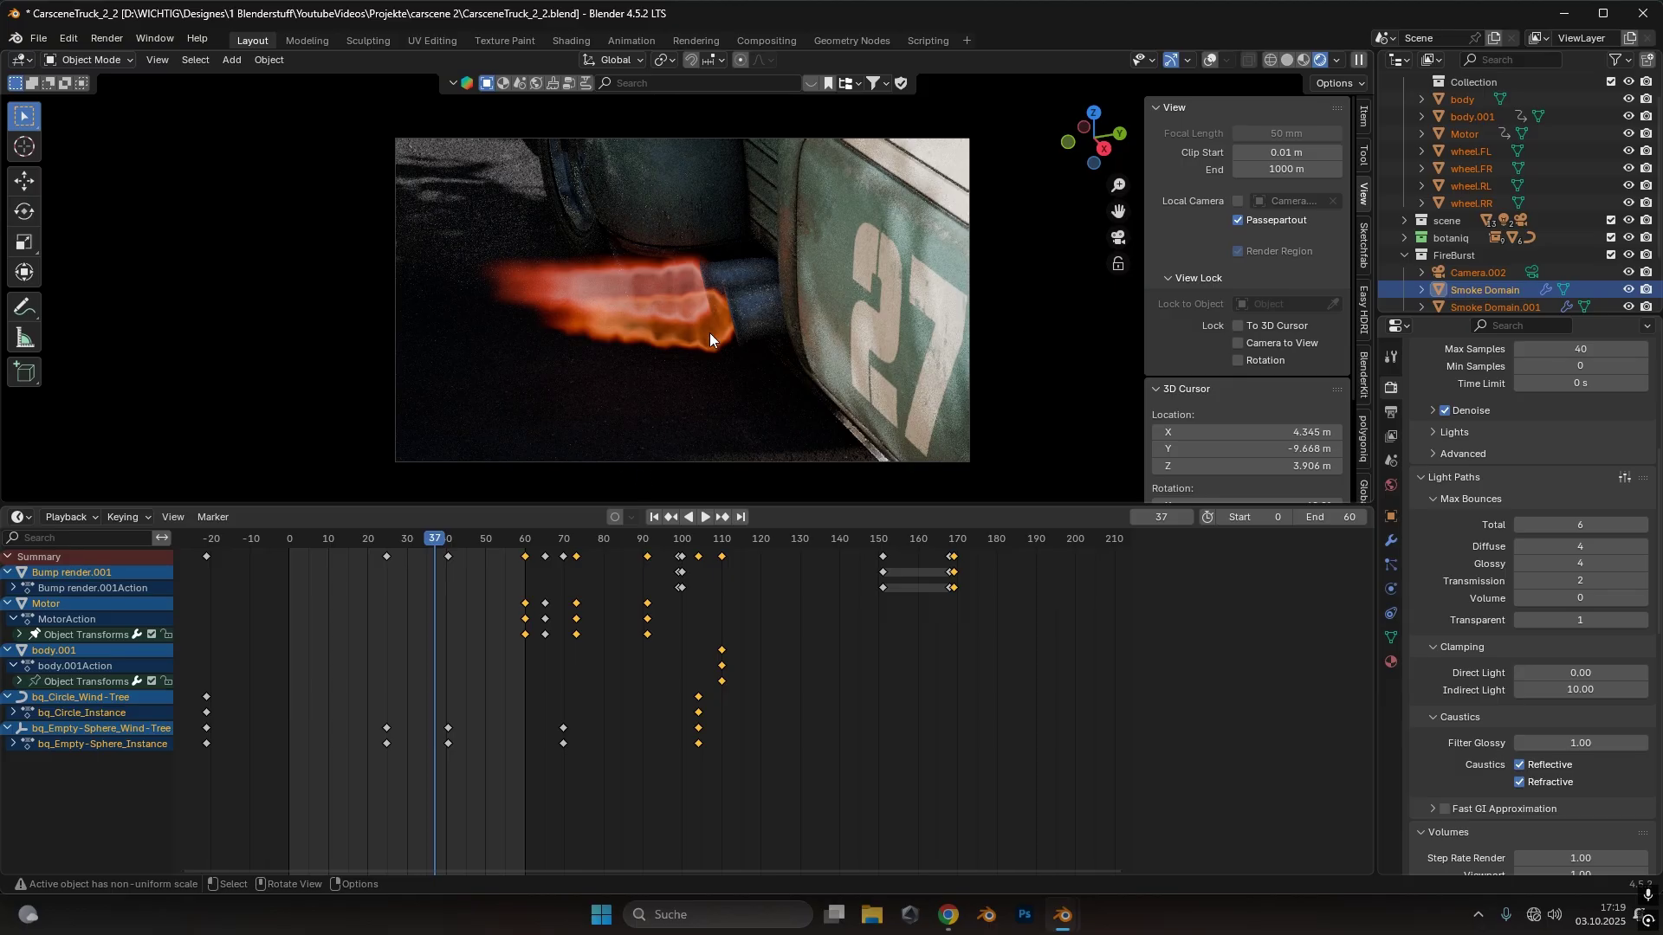
pyautogui.click(1598, 622)
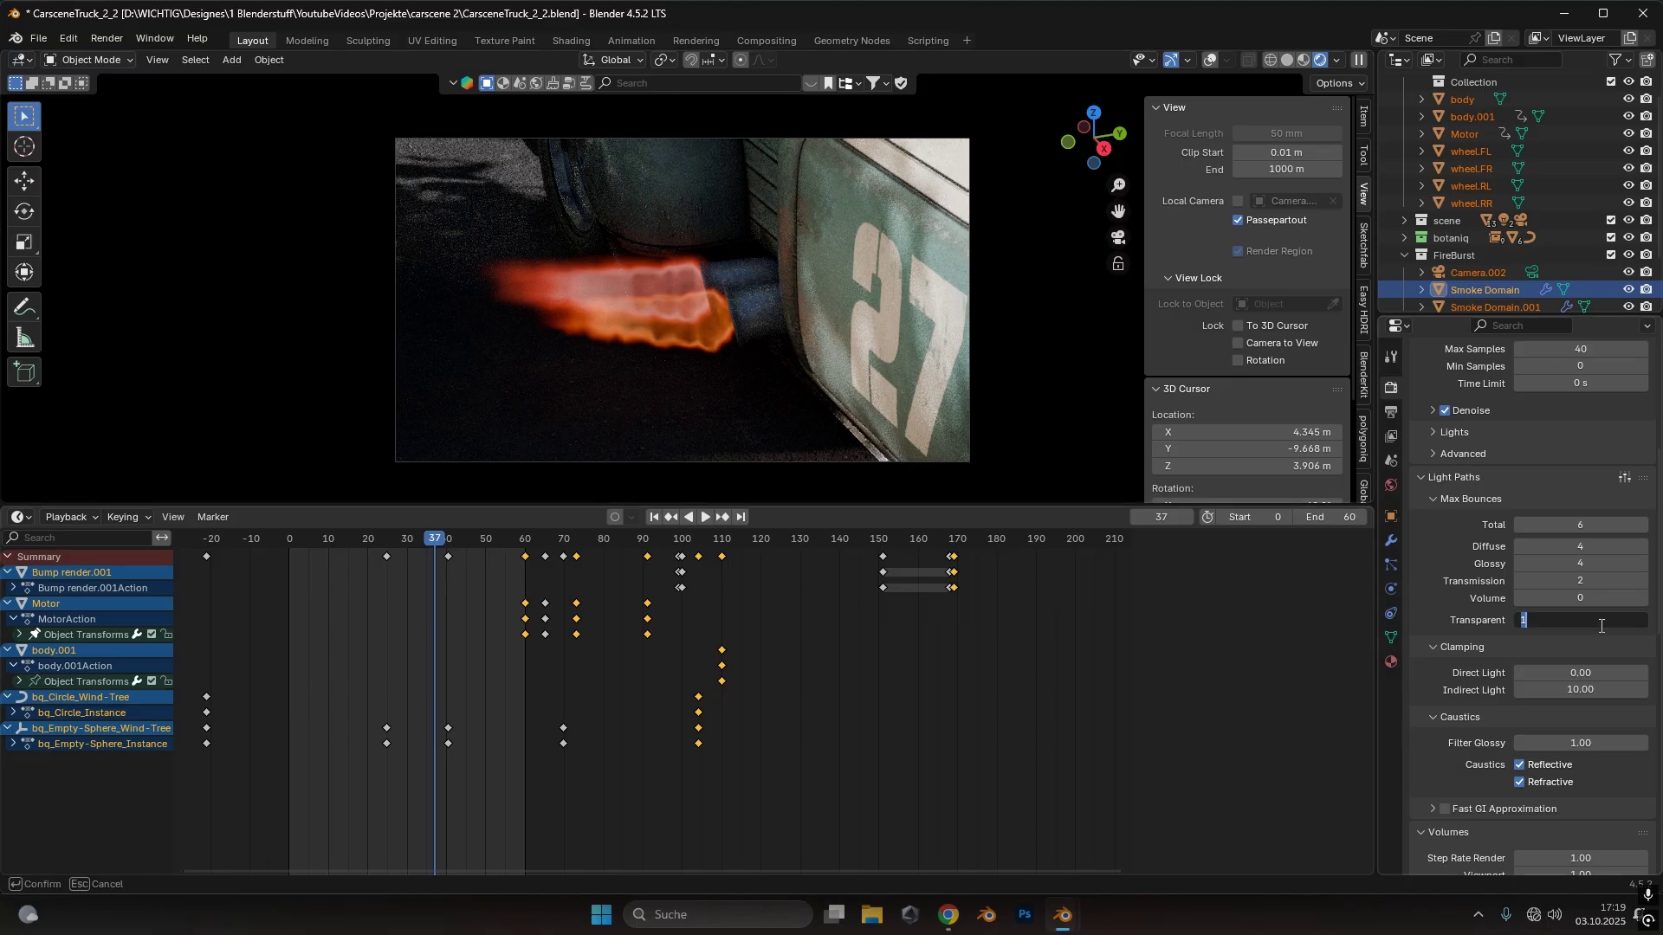
pyautogui.write('5')
pyautogui.press('Return')
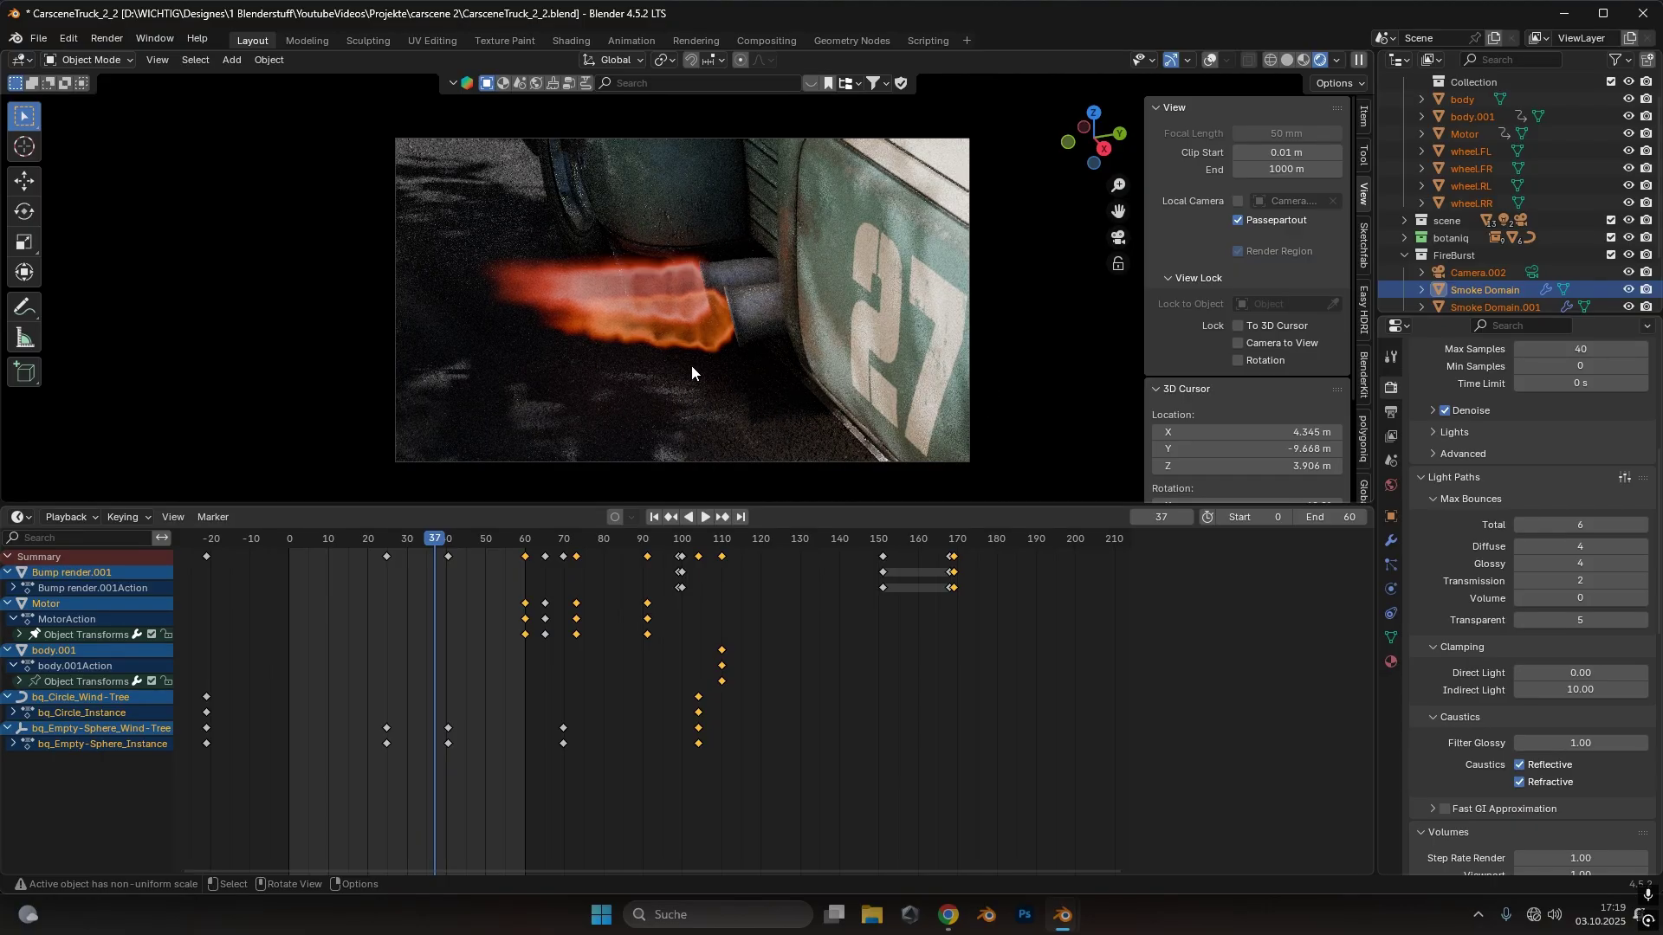
# Turn the viewport overlays back on and hide the trees beside the flame side of the truck
pyautogui.scroll(-2, 691, 365)
pyautogui.moveTo(691, 366); pyautogui.dragTo(417, 189, button='middle')
pyautogui.click(418, 188)
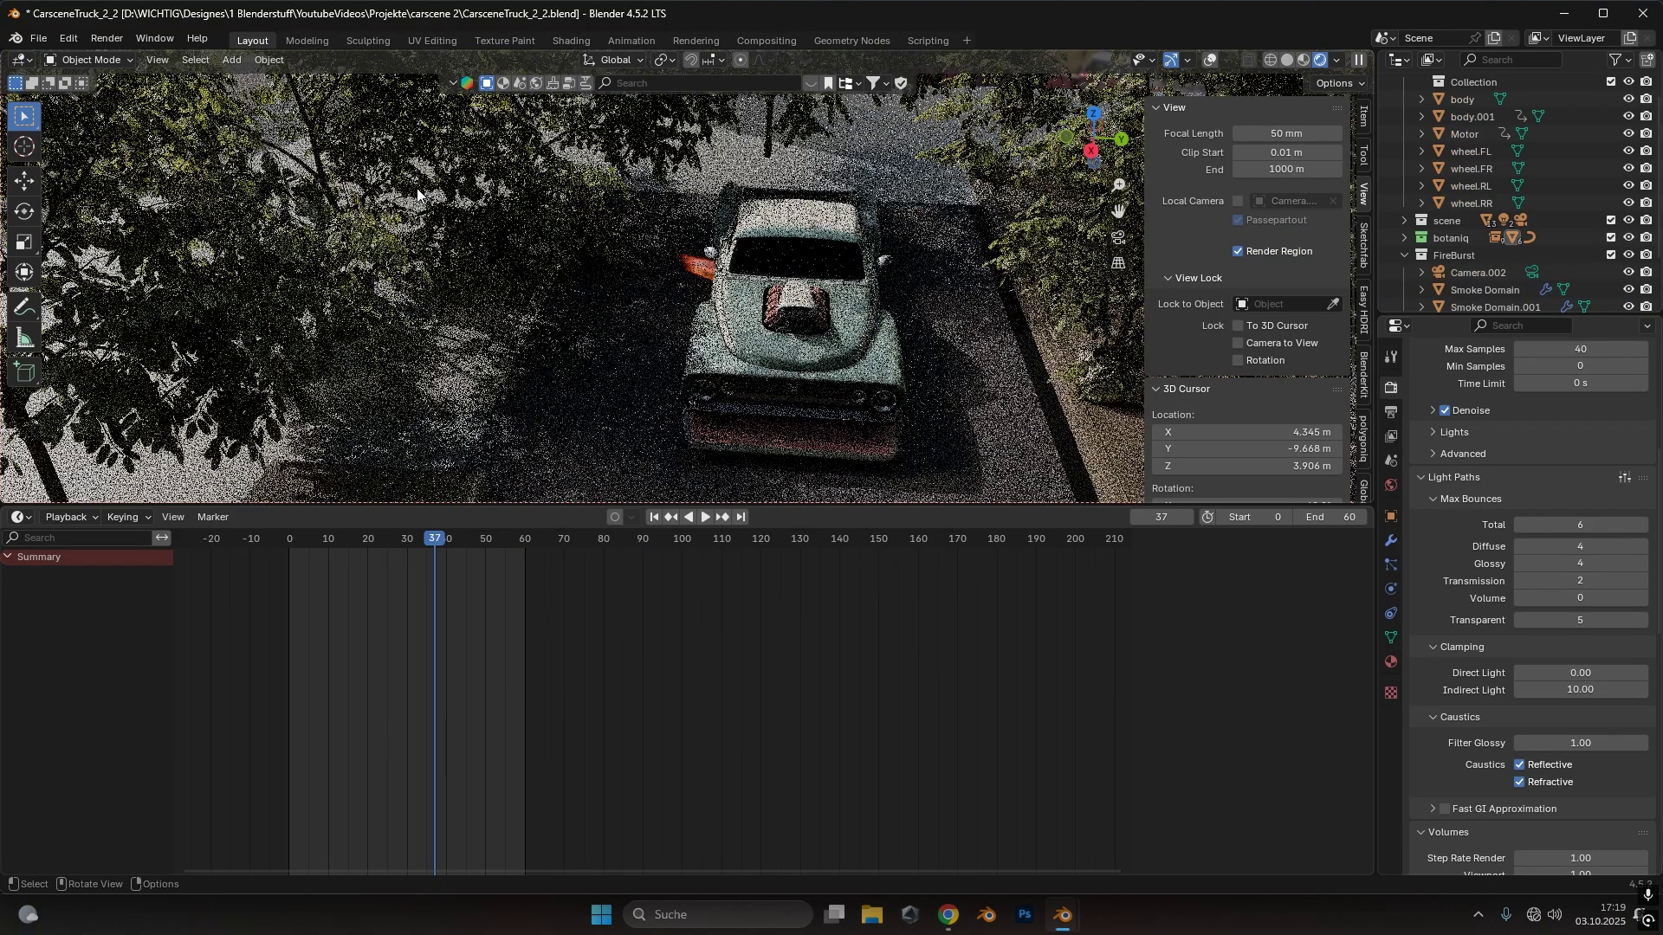
pyautogui.click(1209, 60)
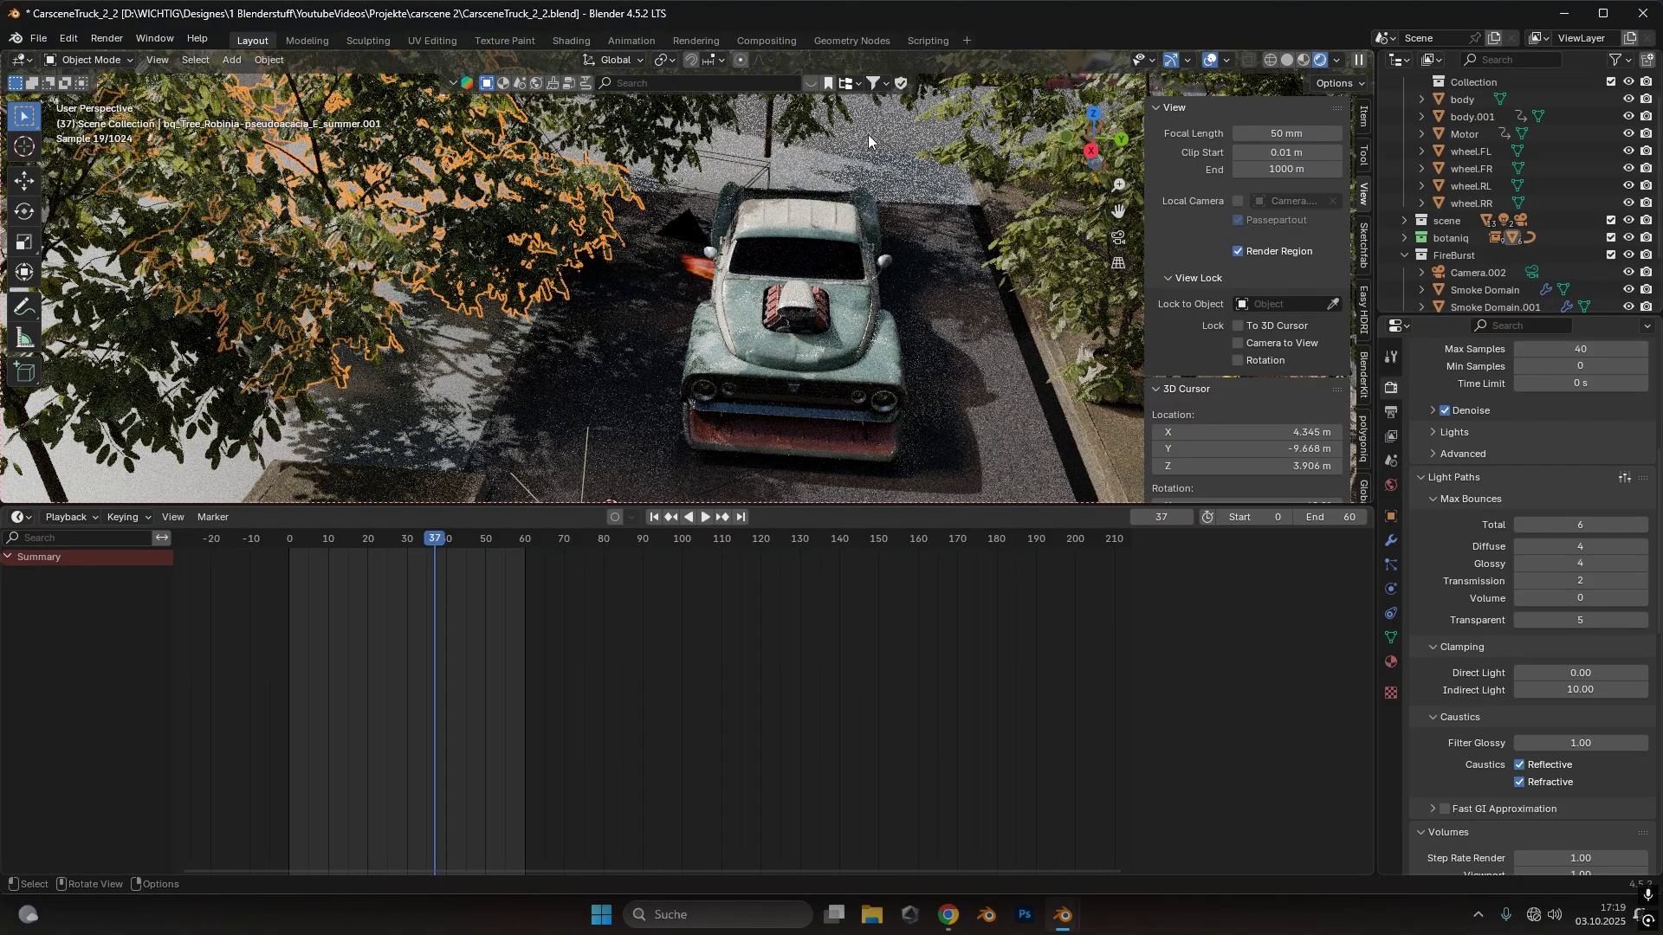
pyautogui.click(430, 200)
pyautogui.press('h')
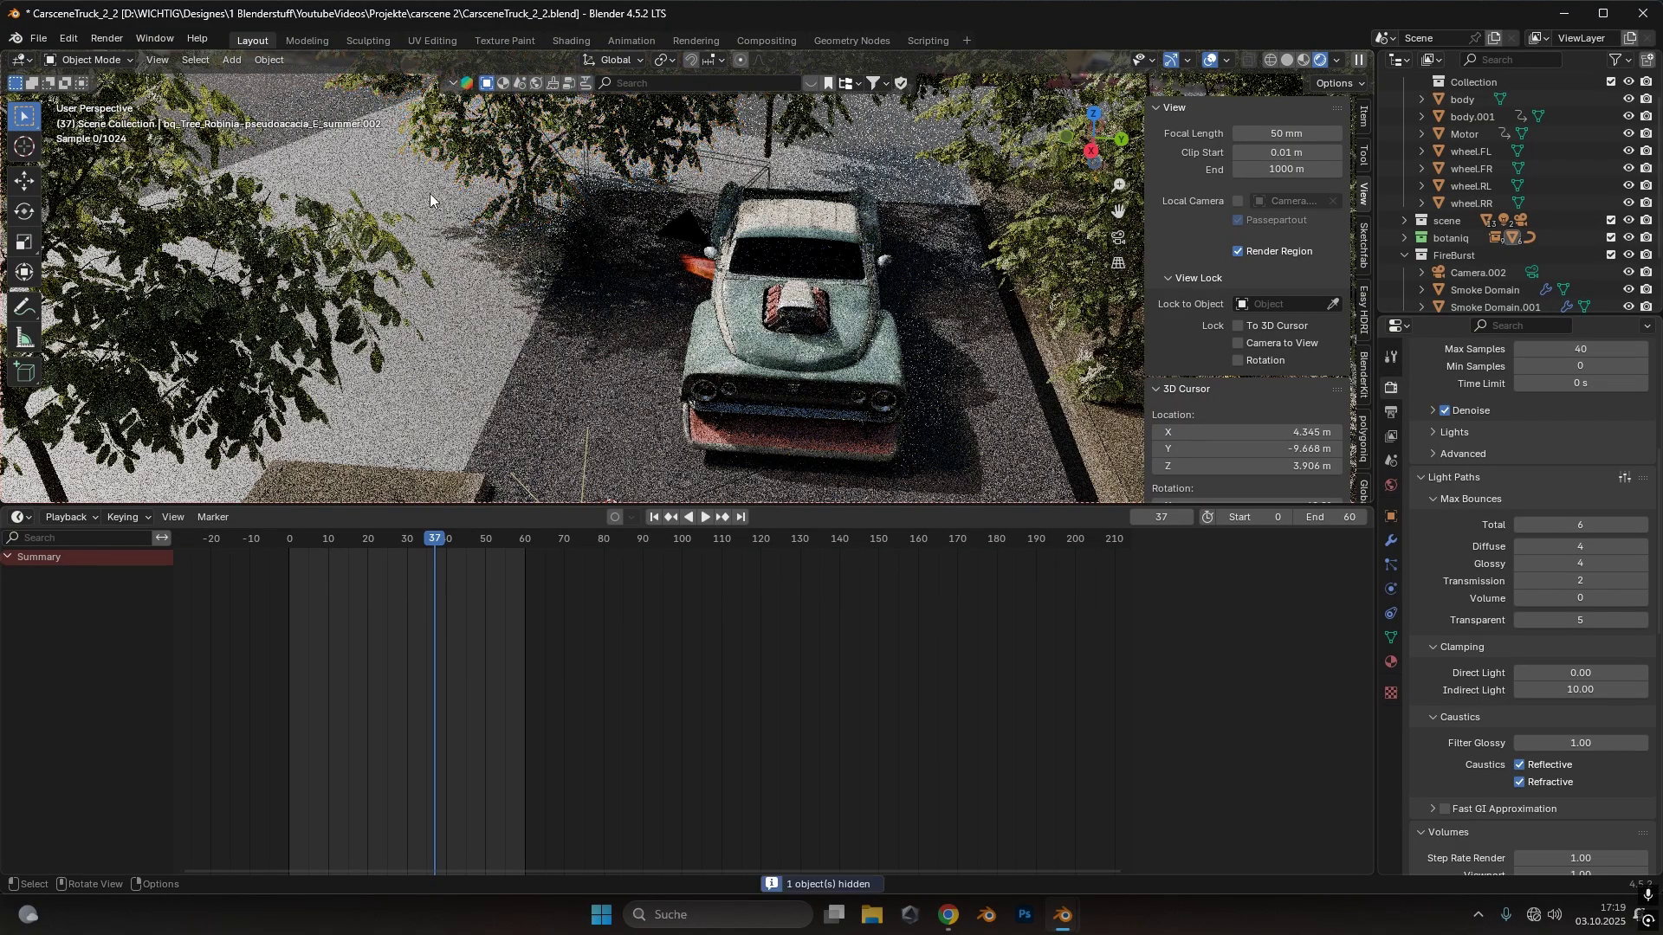
pyautogui.click(572, 190)
pyautogui.press('h')
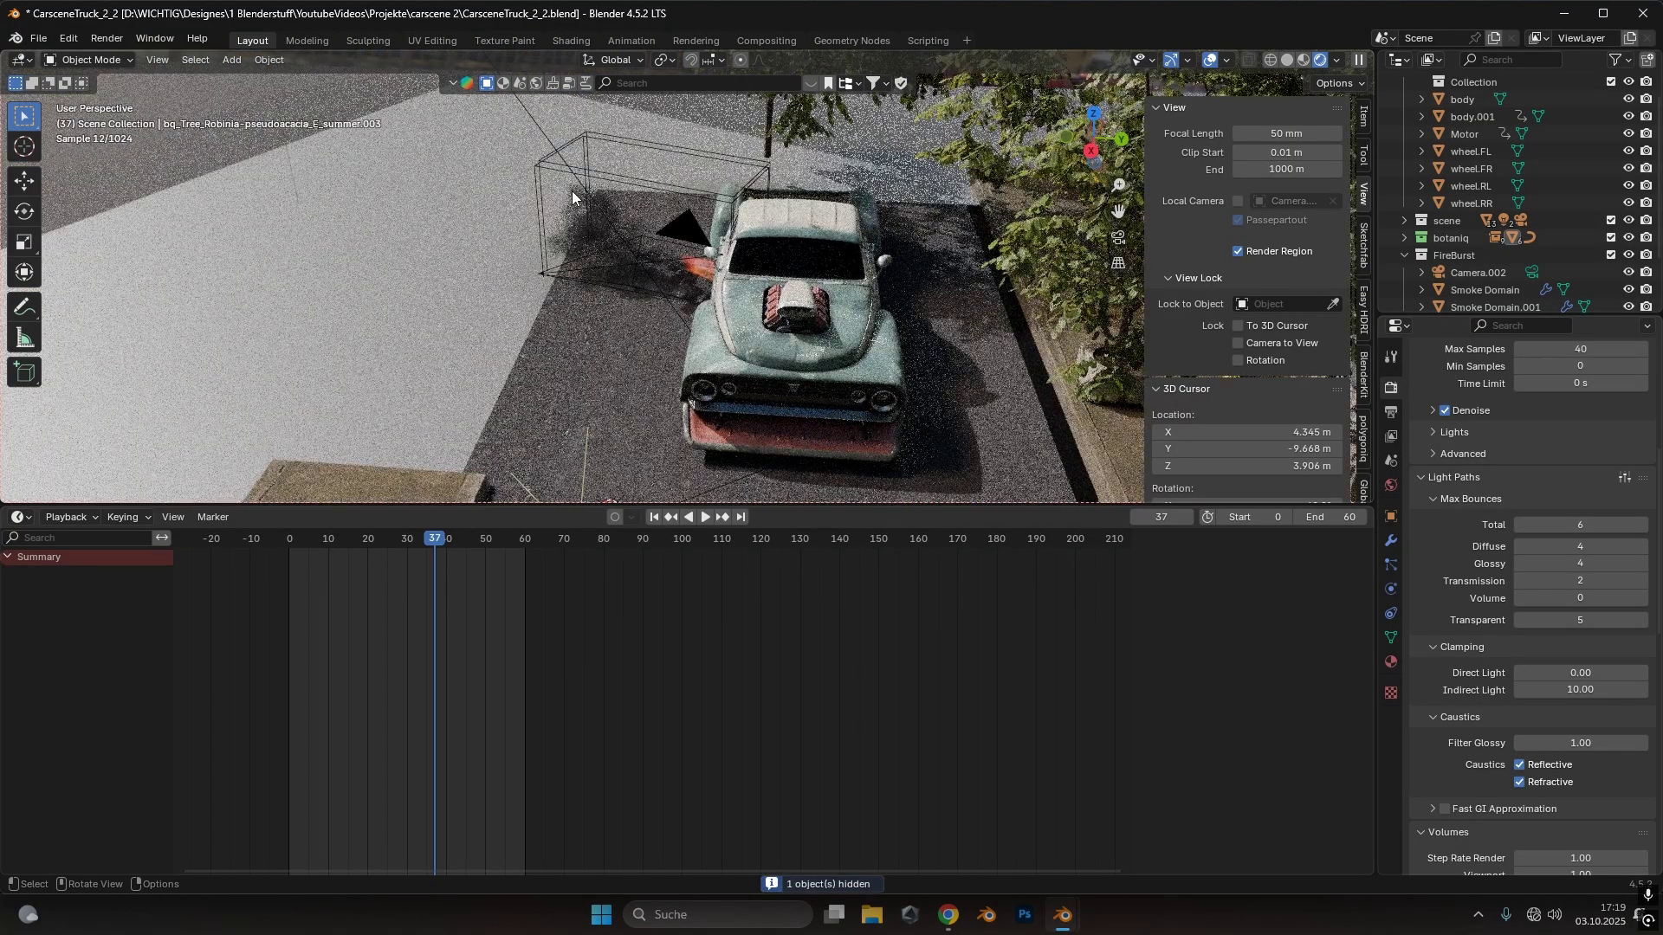
# View the truck's exhaust flames through the camera and raise the maximum transparent light bounces to 8
pyautogui.press('KP_0')
pyautogui.press('Home')
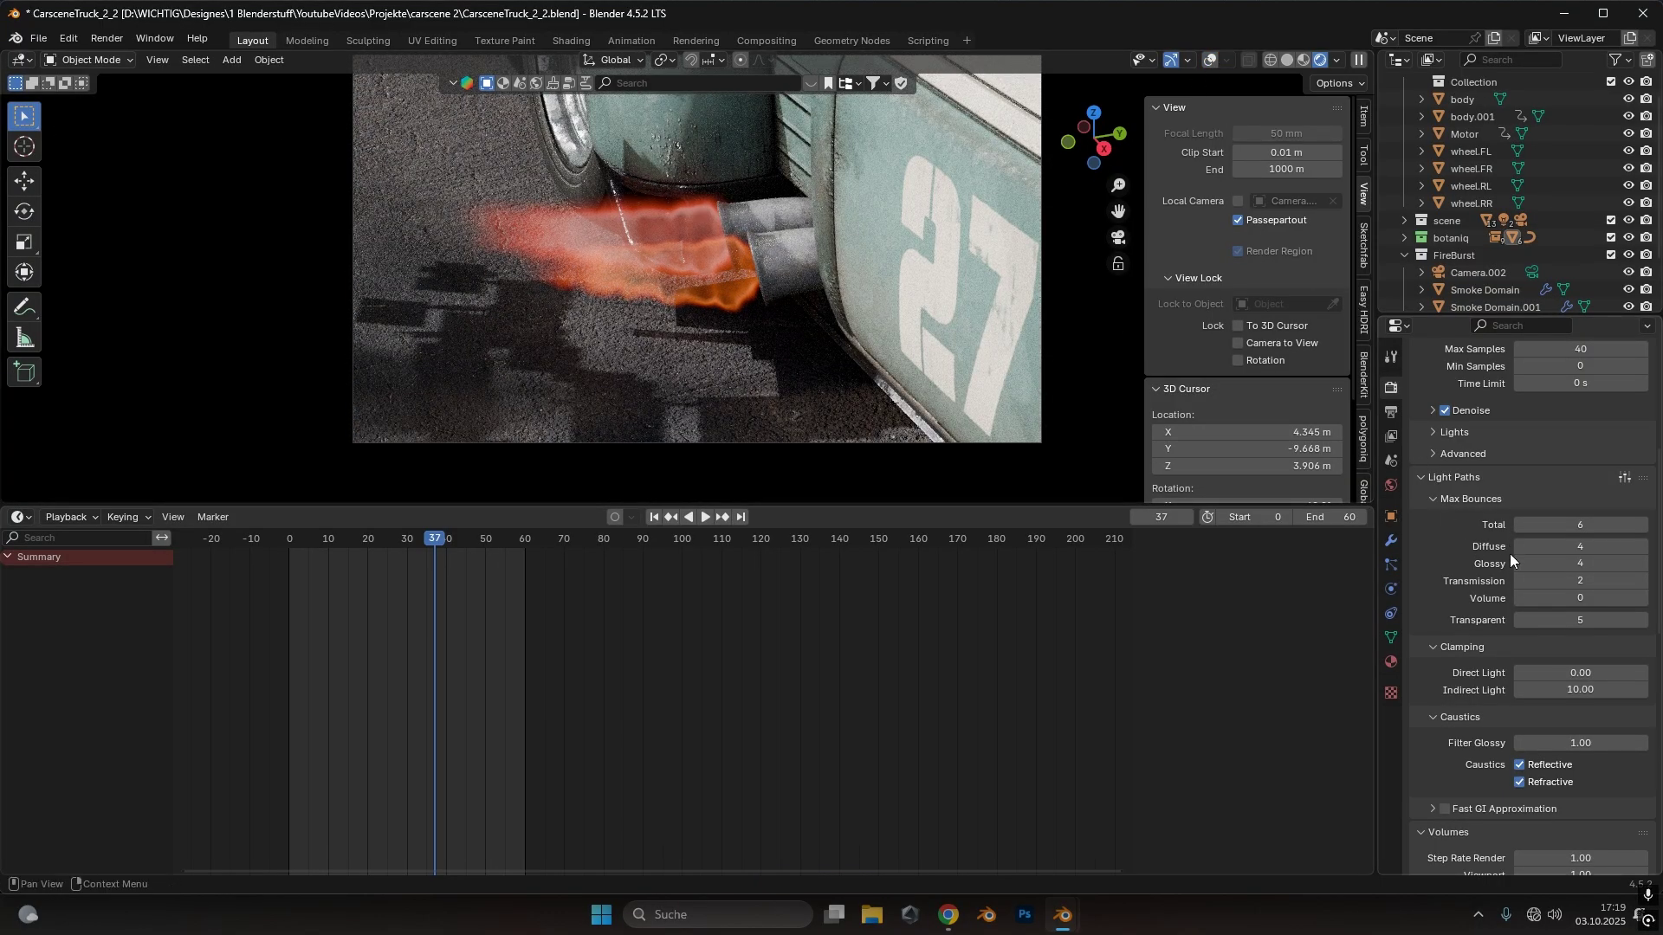
pyautogui.click(1541, 621)
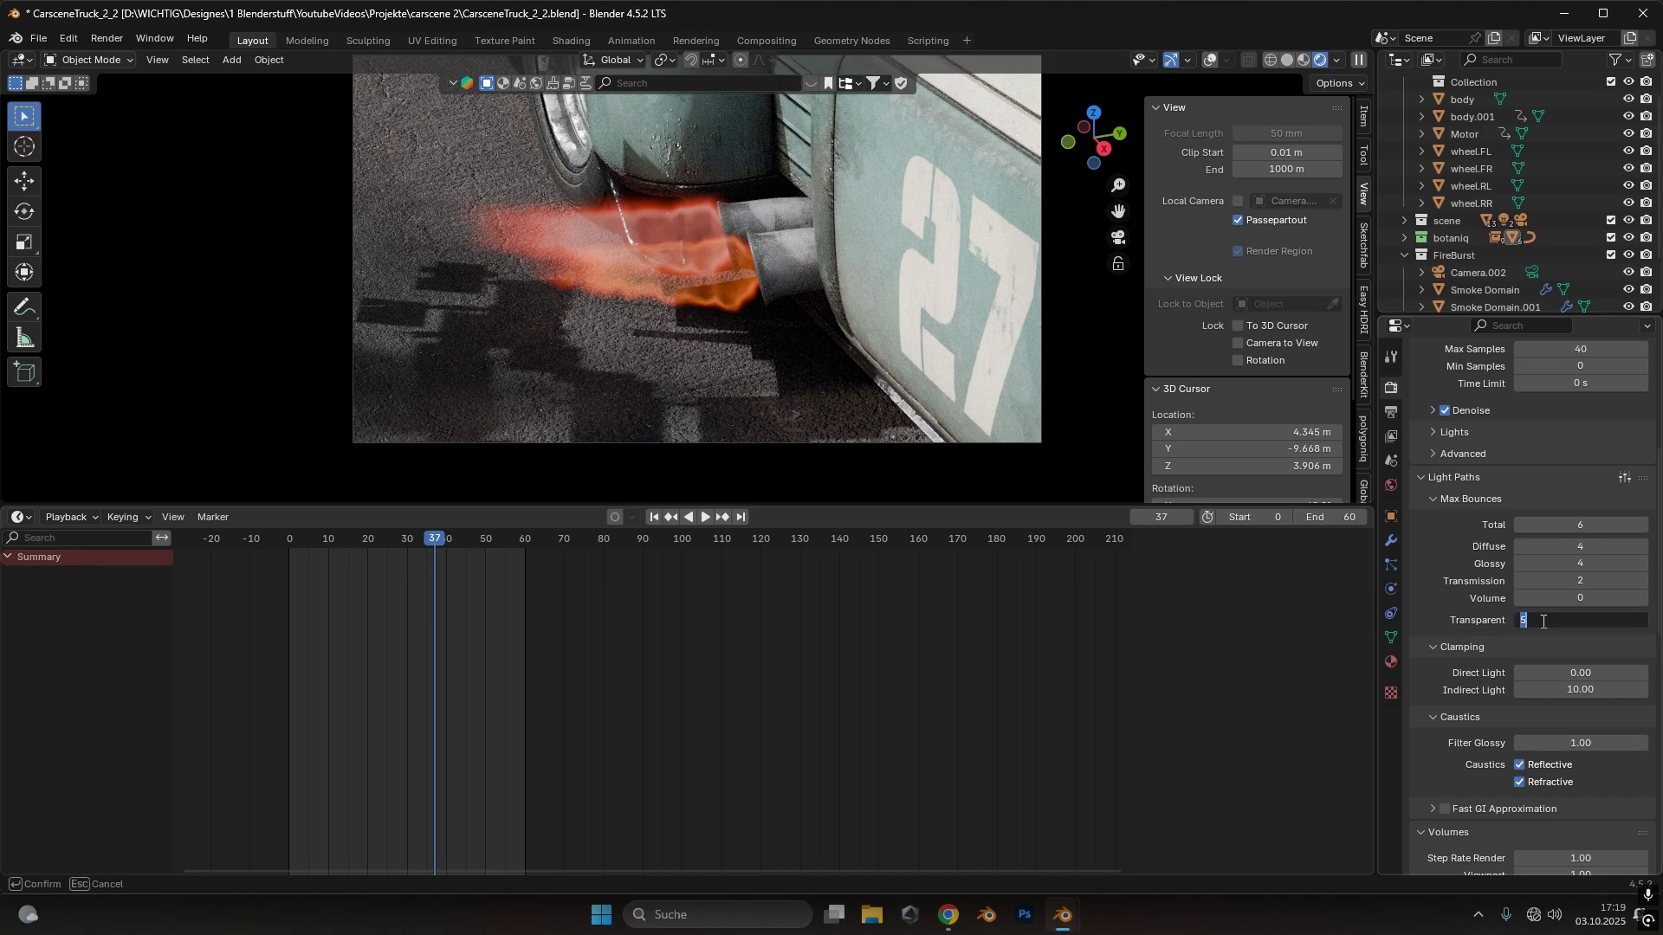
pyautogui.write('8')
pyautogui.press('Return')
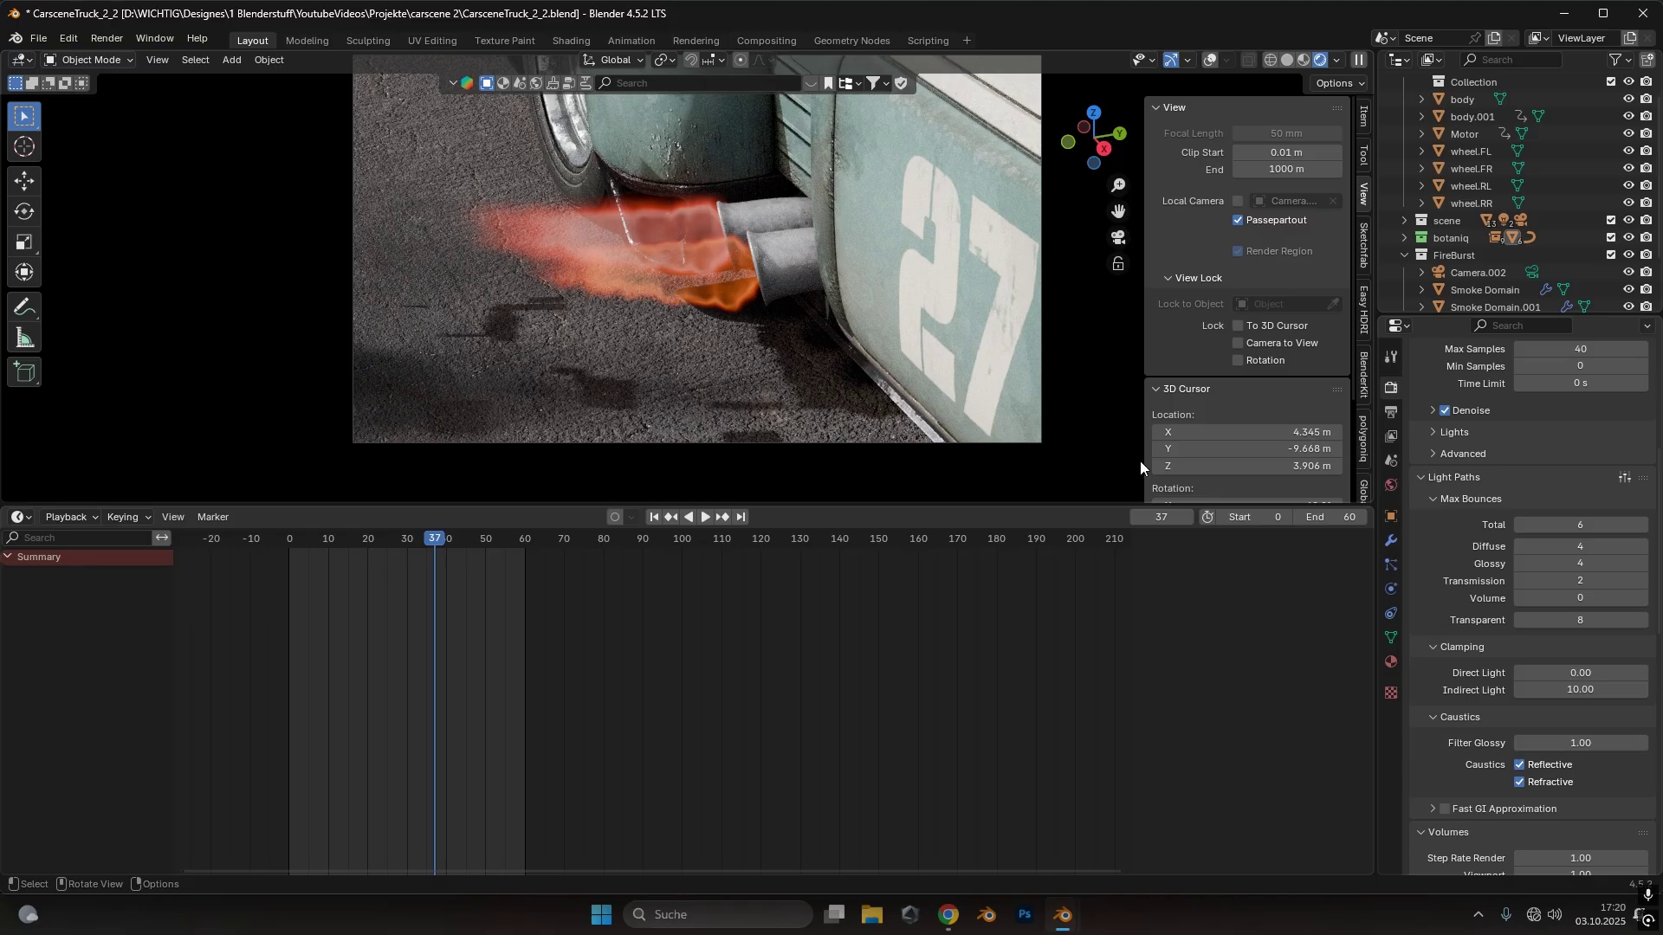
# Raise the maximum transparent light bounces further in the render settings, trying 15 and settling on 20
pyautogui.click(1587, 617)
pyautogui.write('2')
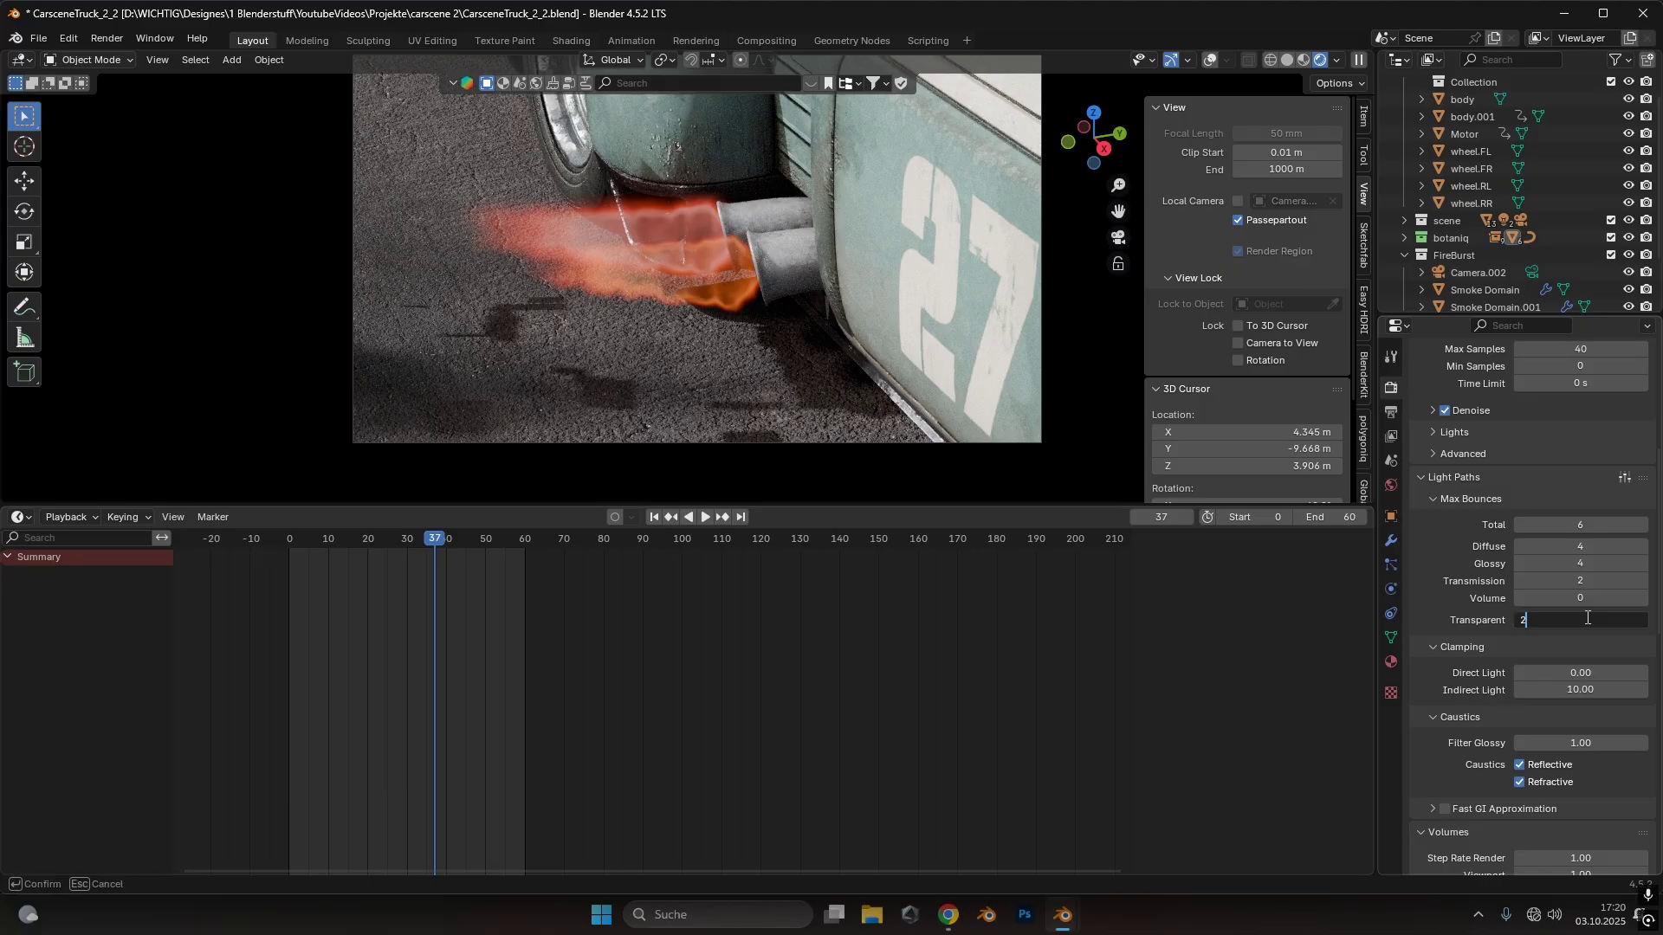
pyautogui.press('BackSpace')
pyautogui.write('15')
pyautogui.press('Return')
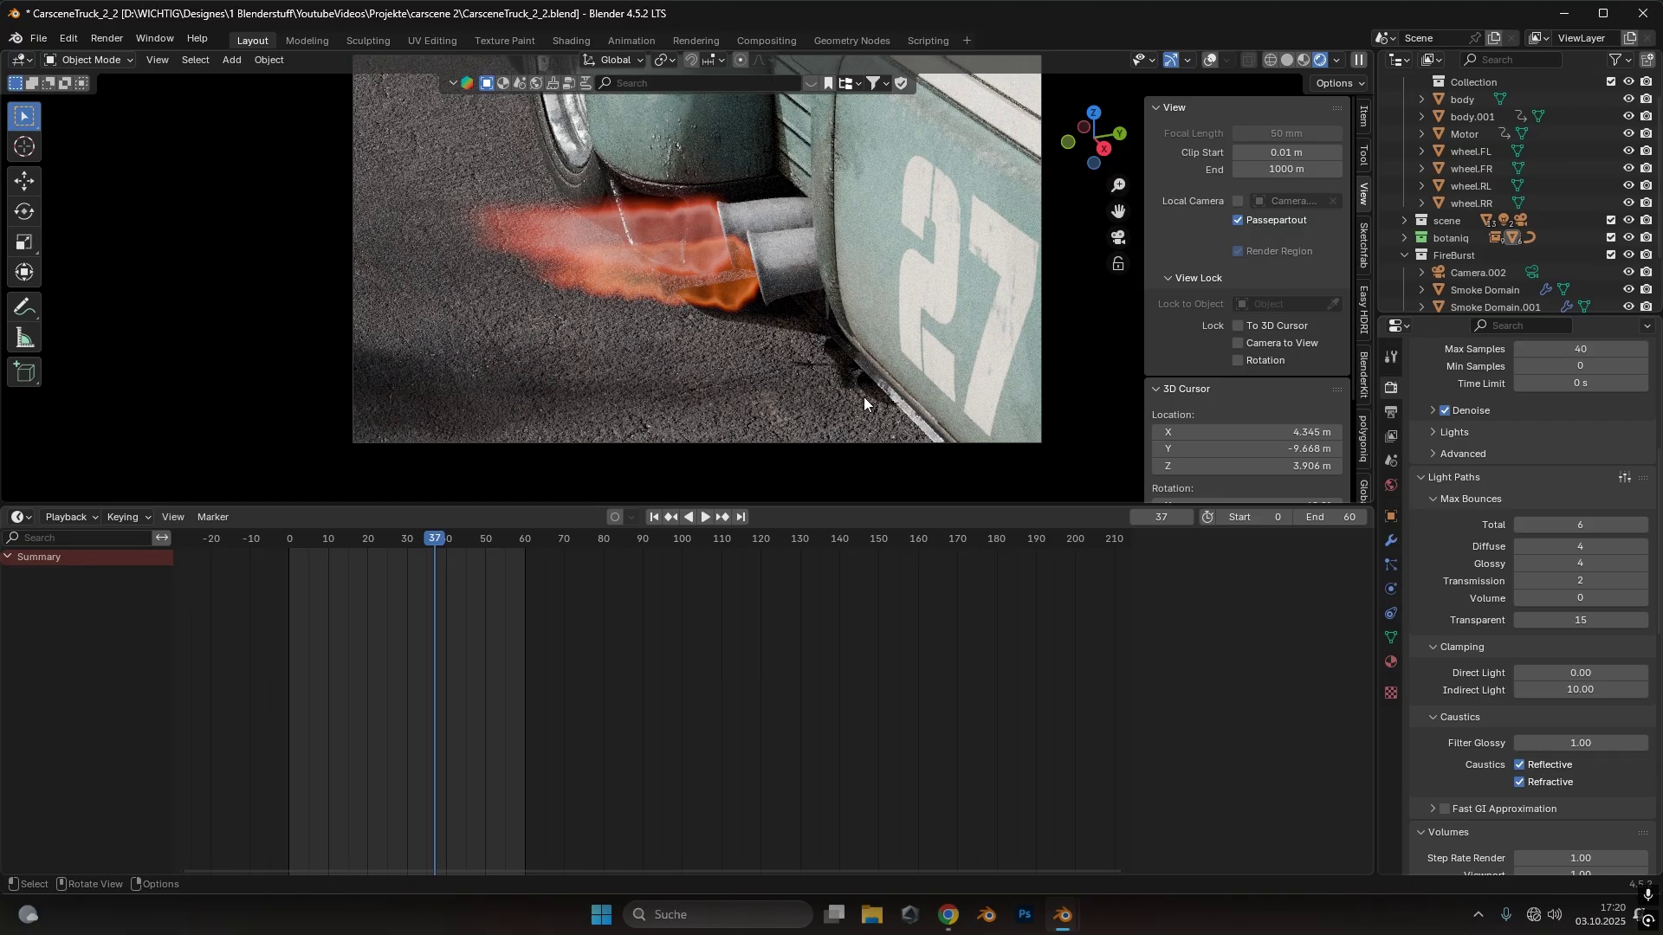
pyautogui.click(1600, 620)
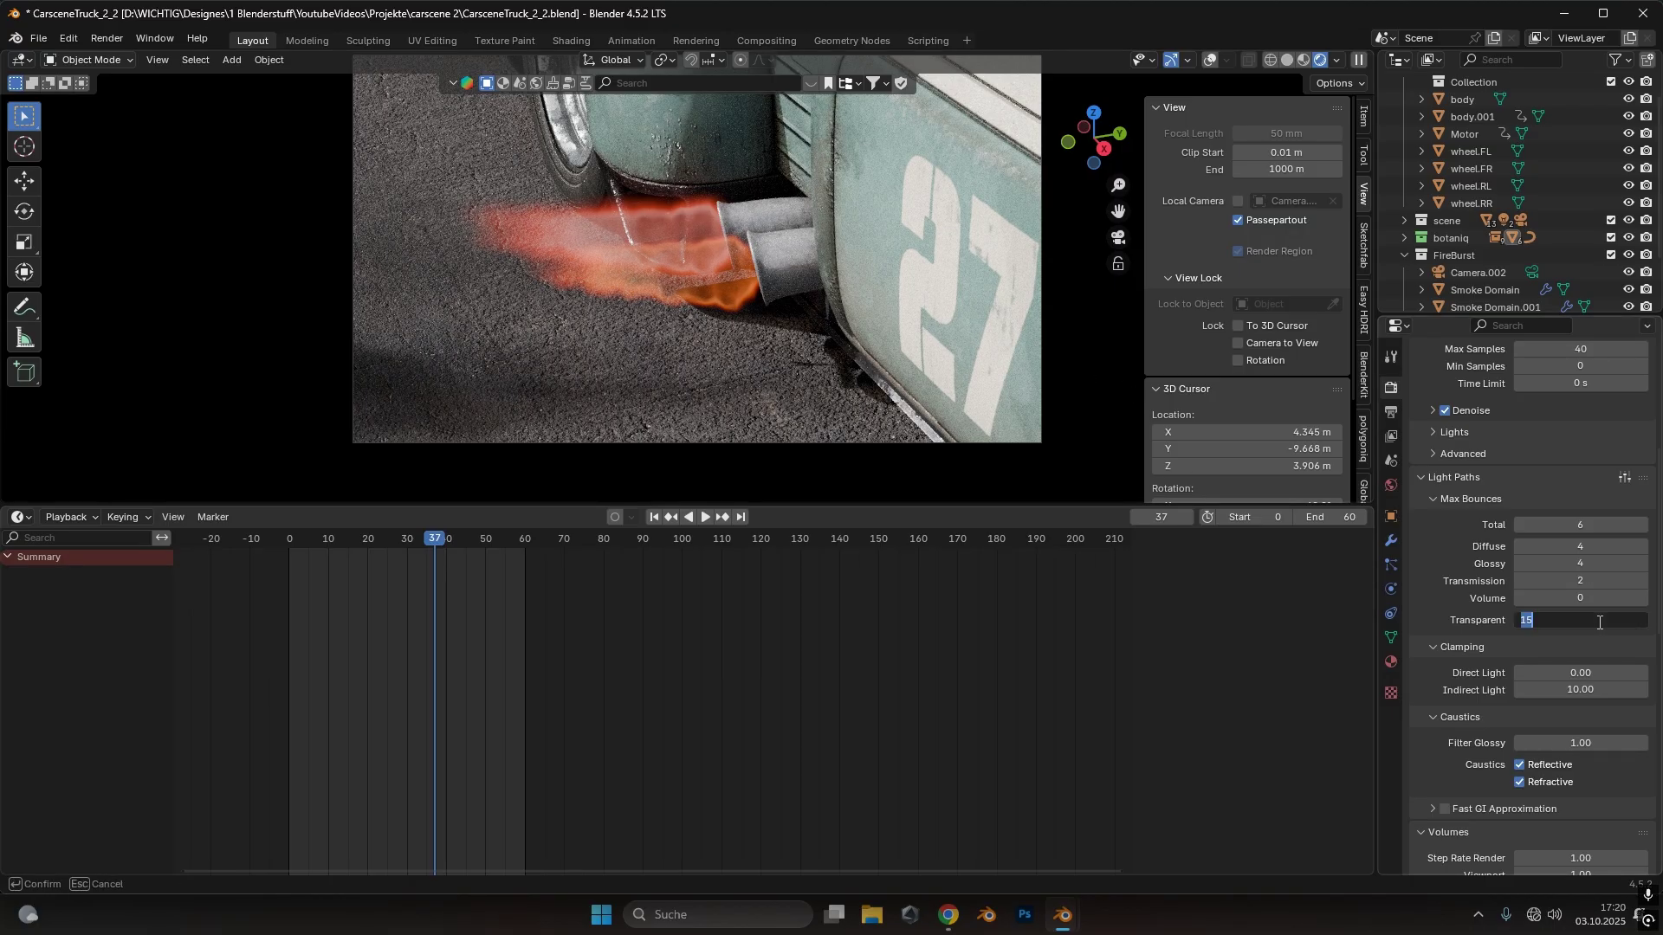
pyautogui.write('20')
pyautogui.press('Return')
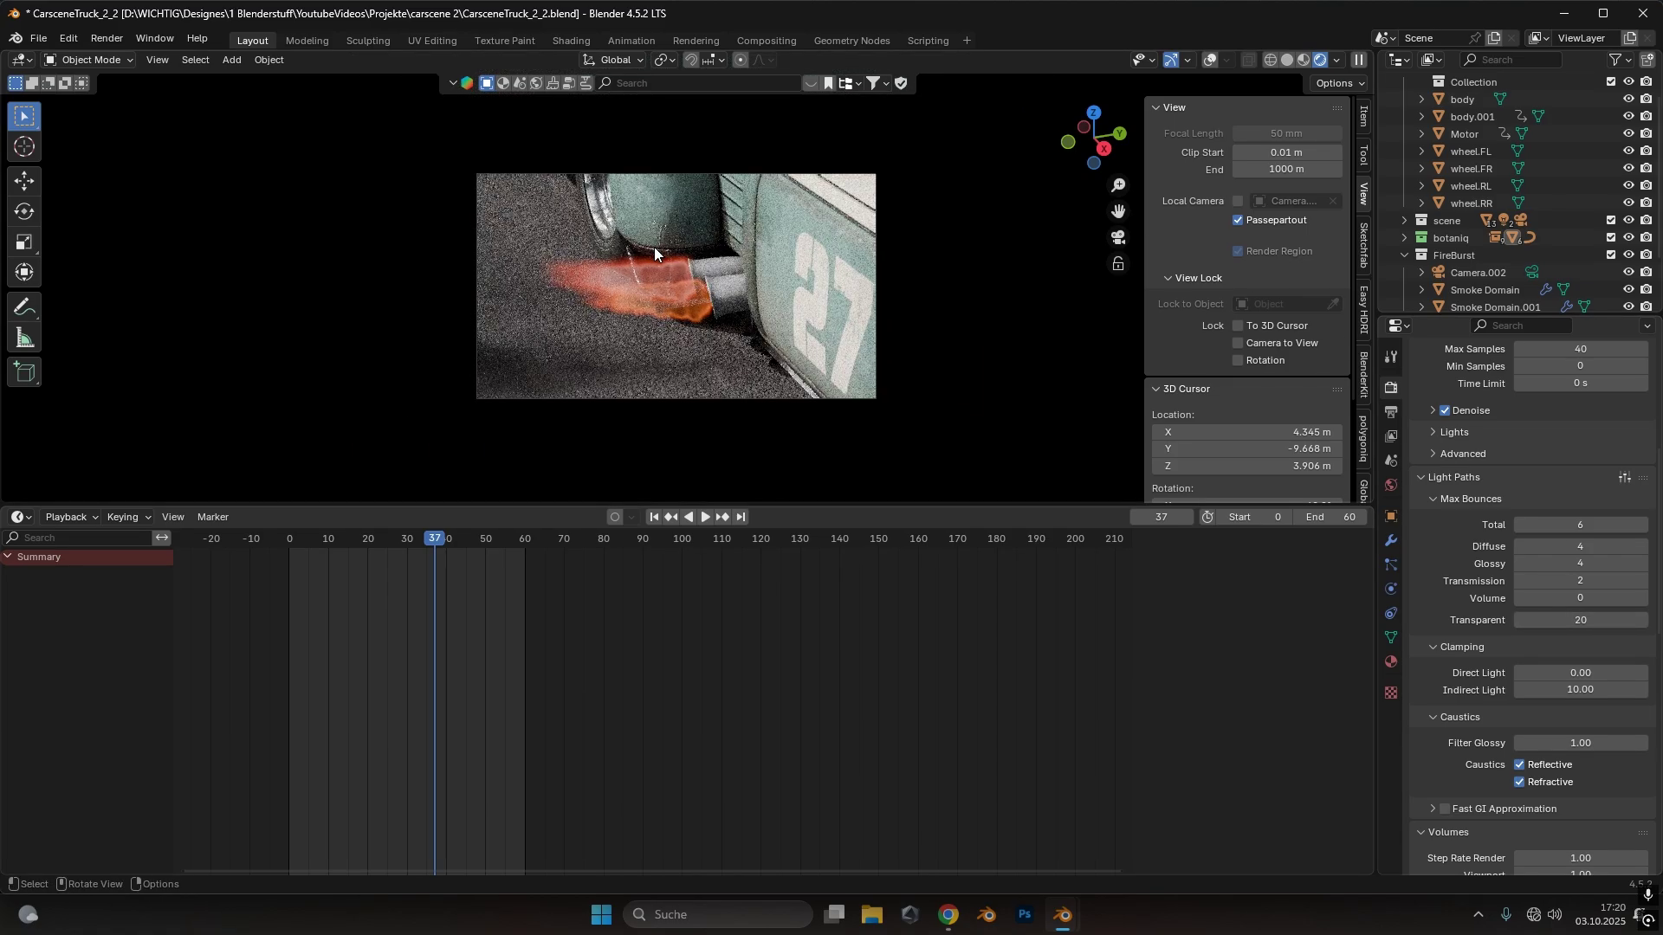
# Unhide all objects and preview the exhaust flames through the camera at frame 23
pyautogui.hotkey('alt', 'h')
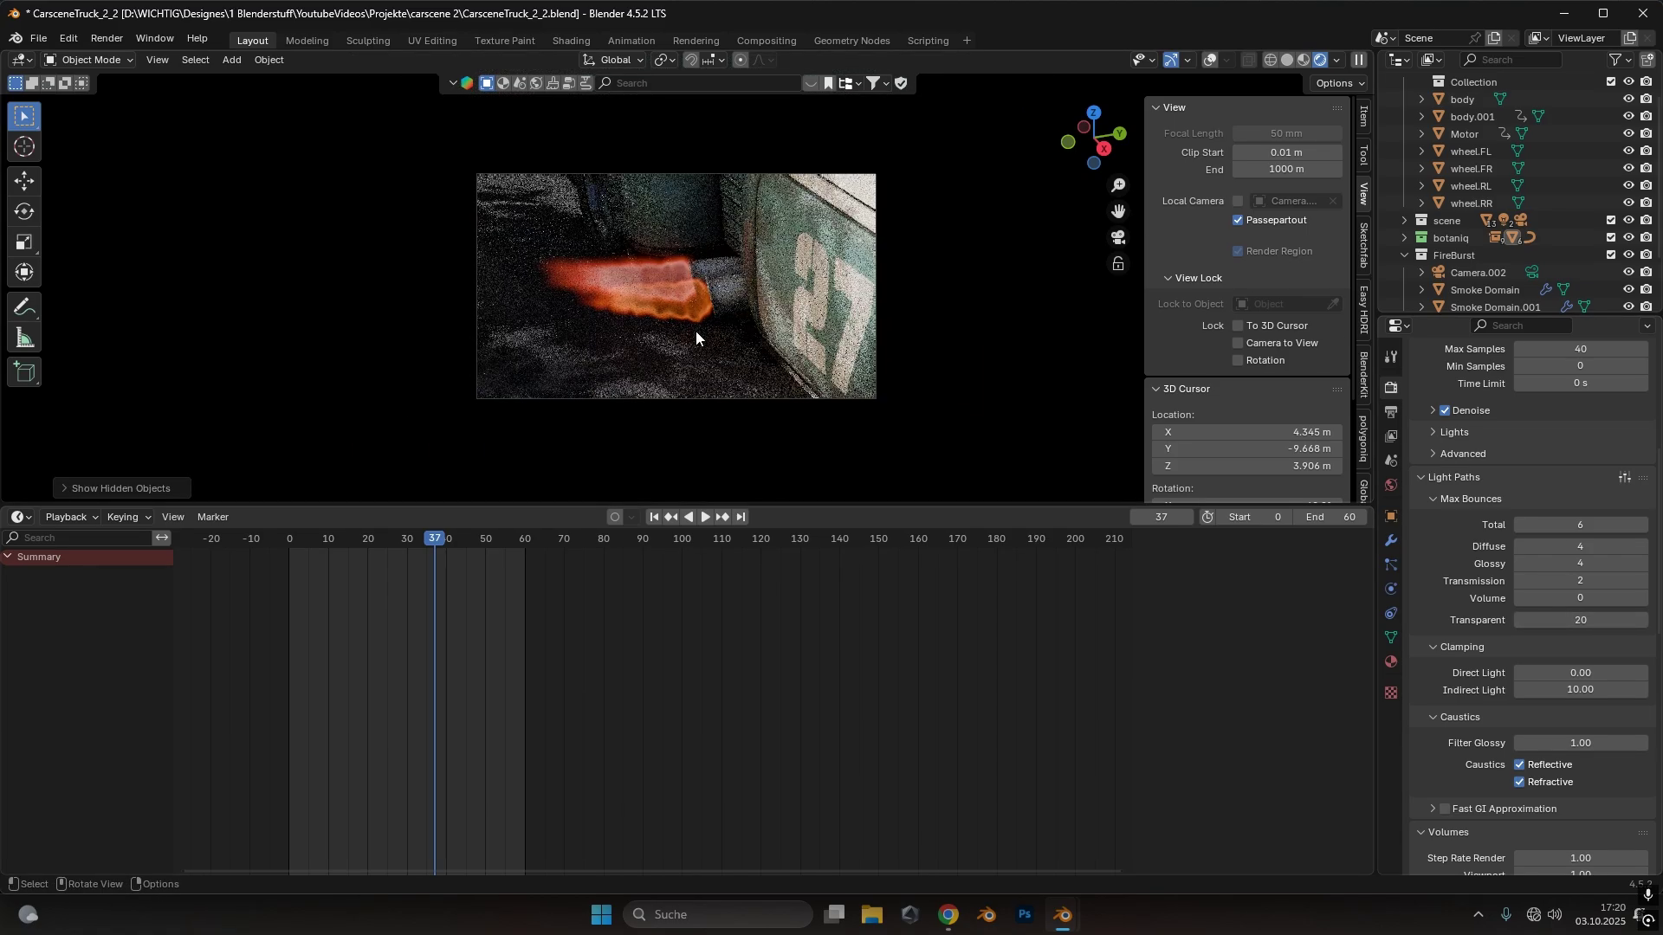
pyautogui.scroll(2, 687, 327)
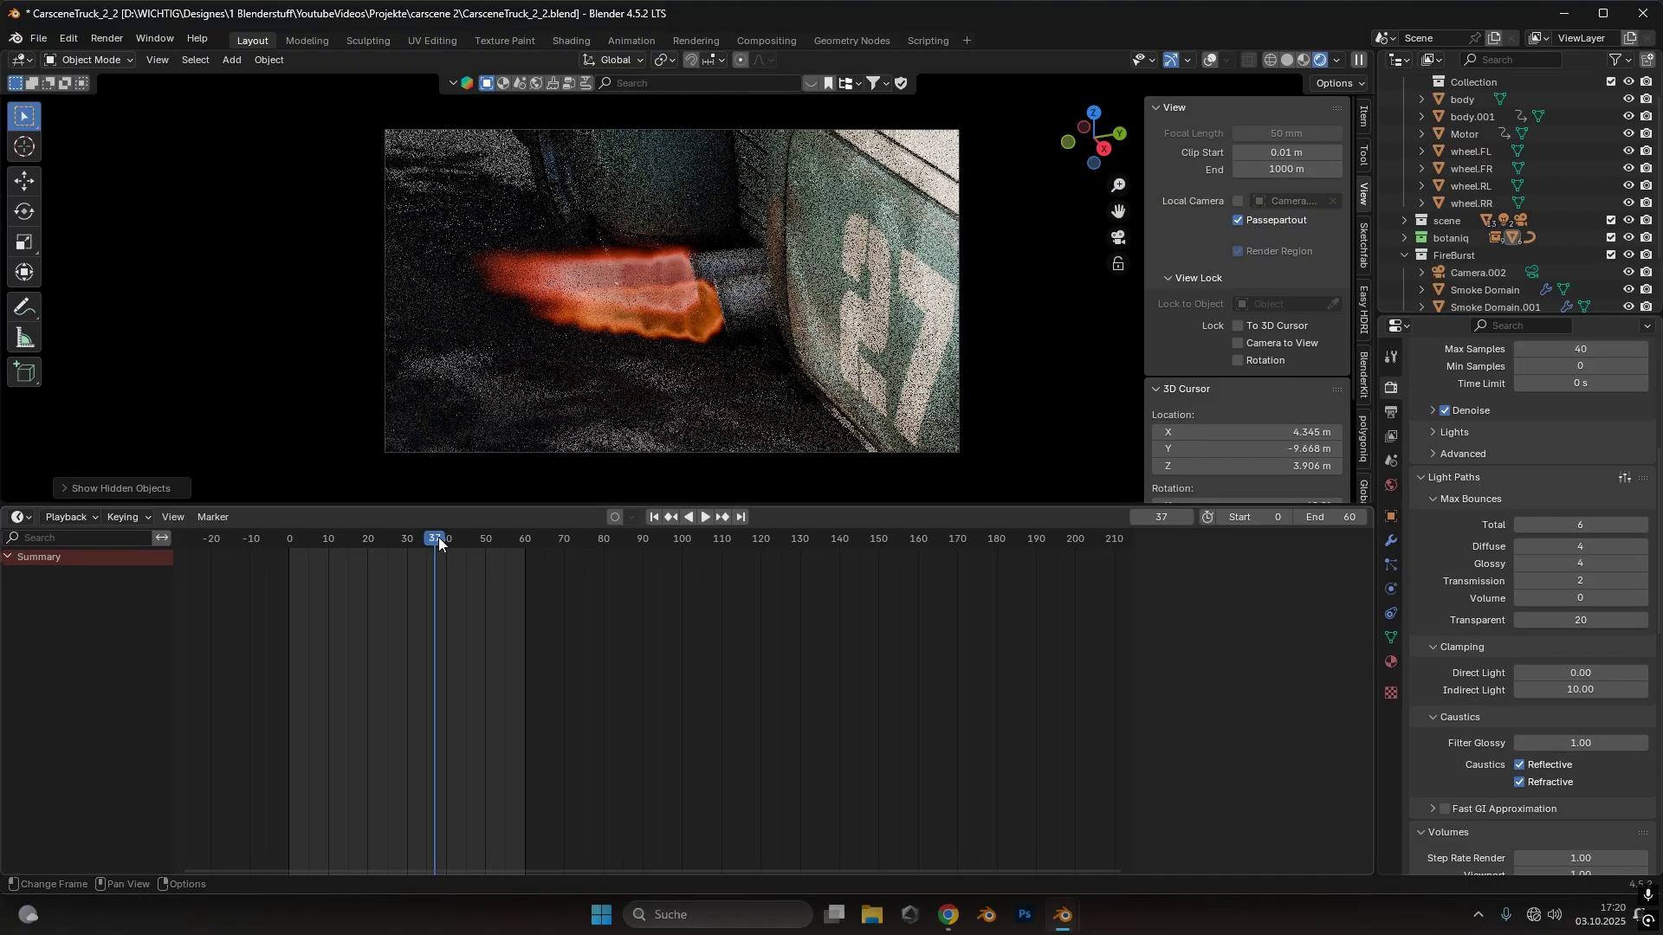
pyautogui.moveTo(459, 543); pyautogui.dragTo(381, 542)
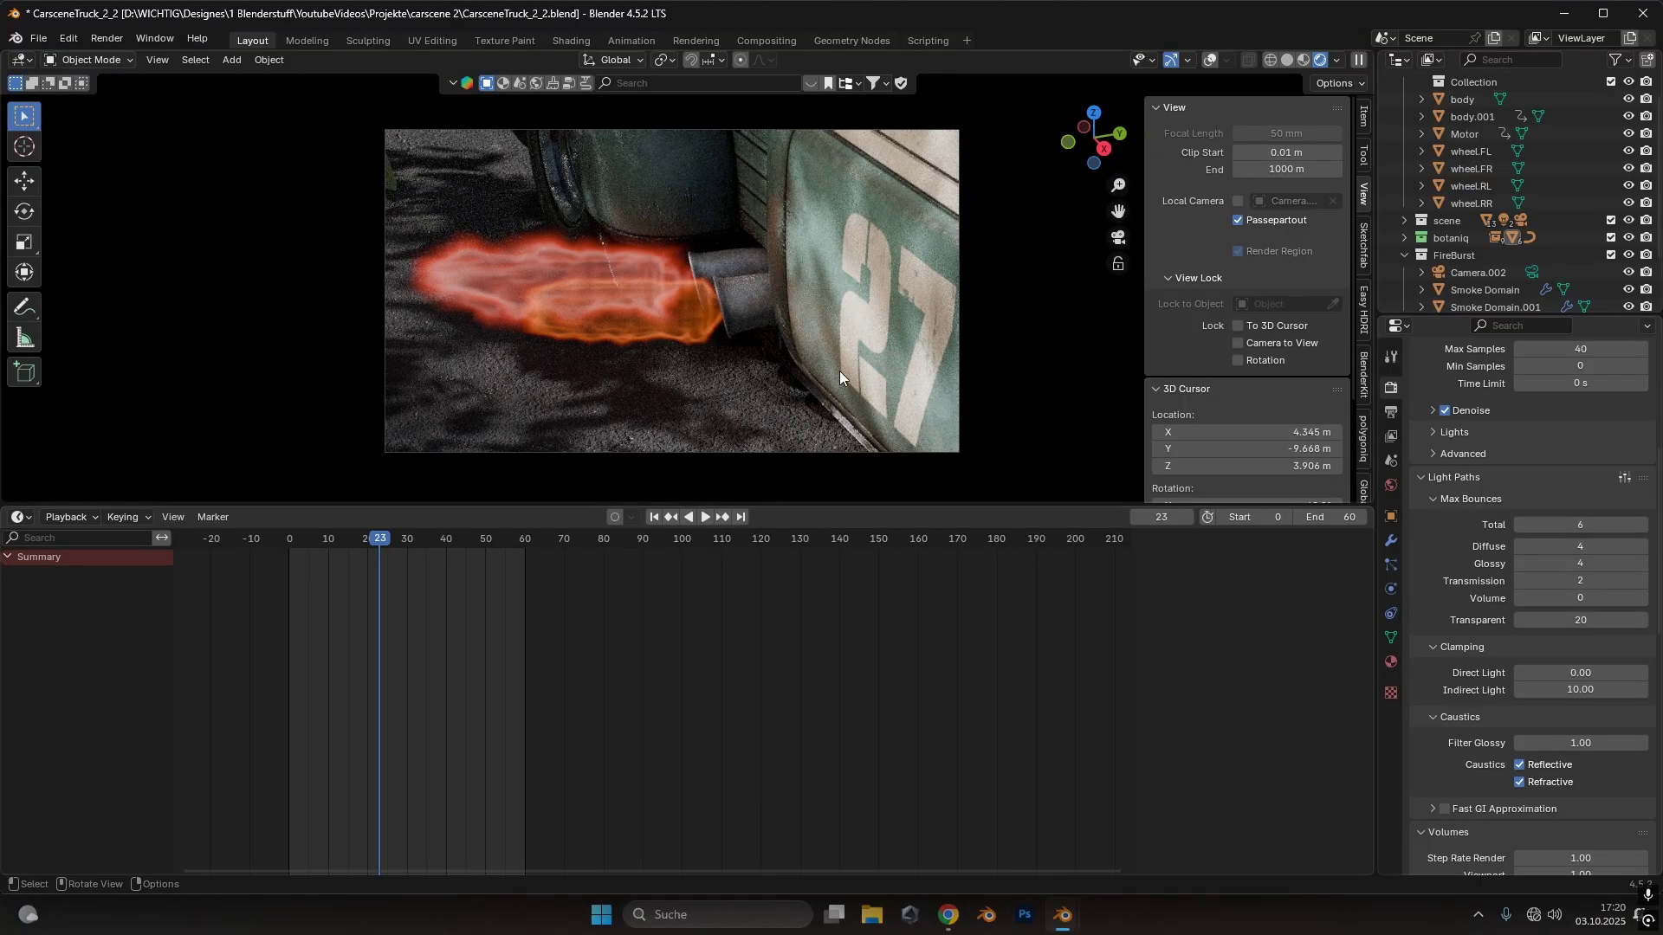
# Leave the camera view, select Smoke Domain.001 beside the truck, and replace the timeline with the Shader Editor showing its material
pyautogui.press('KP_0')
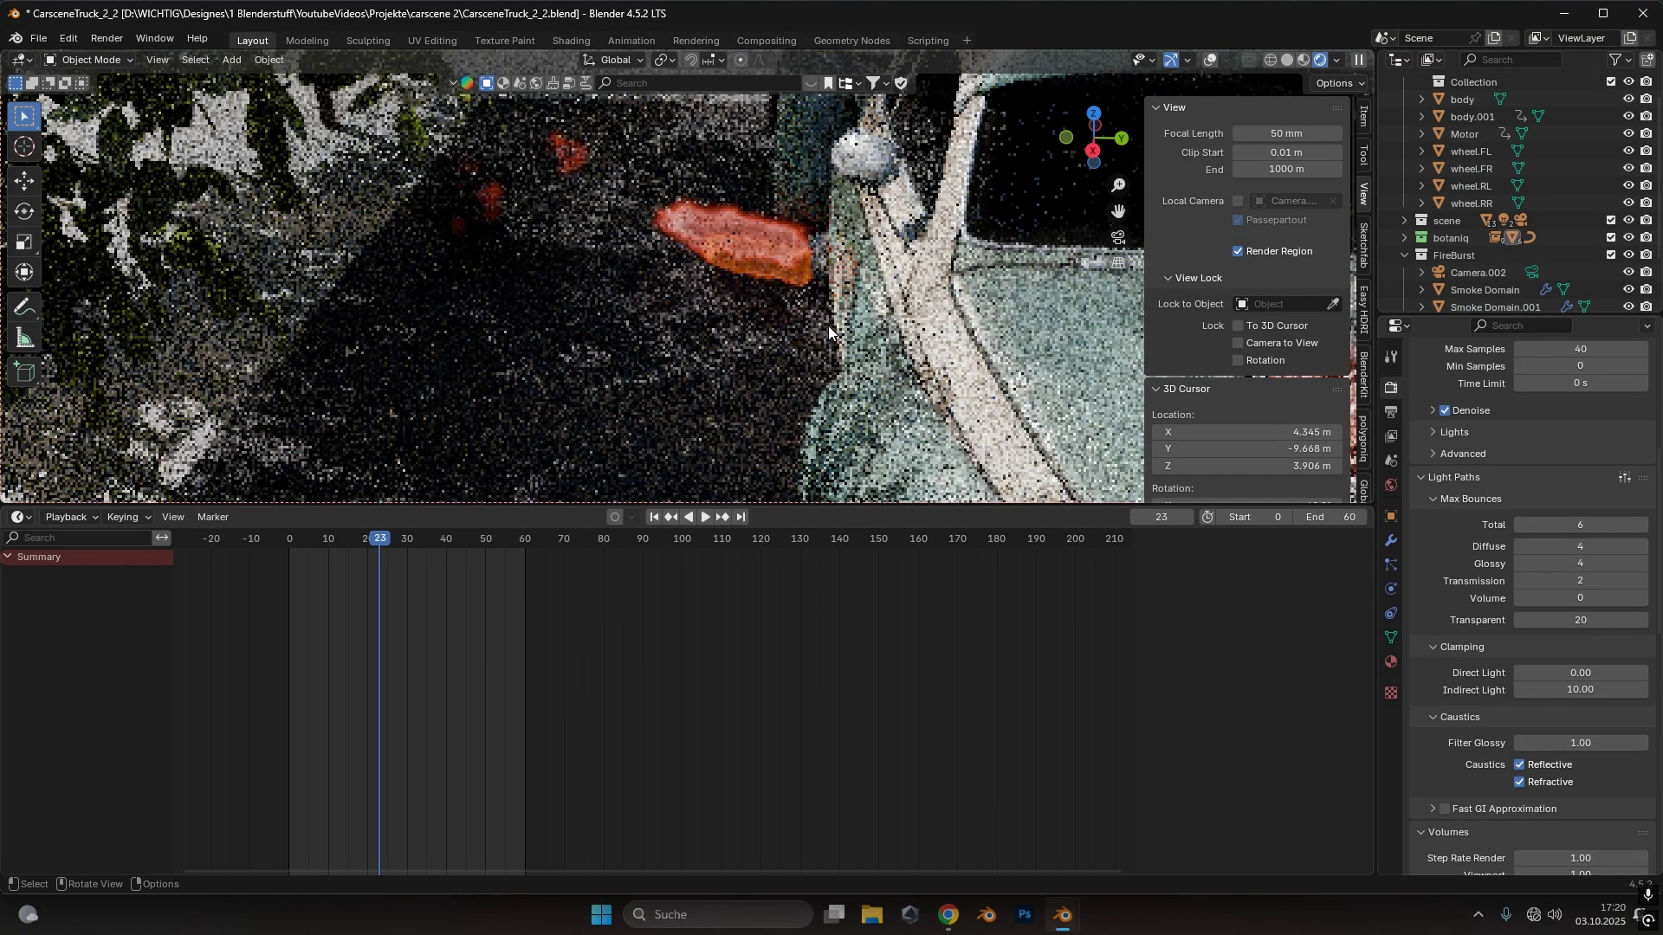
pyautogui.scroll(-5, 827, 312)
pyautogui.moveTo(824, 308); pyautogui.dragTo(687, 327, button='middle')
pyautogui.scroll(5, 687, 327)
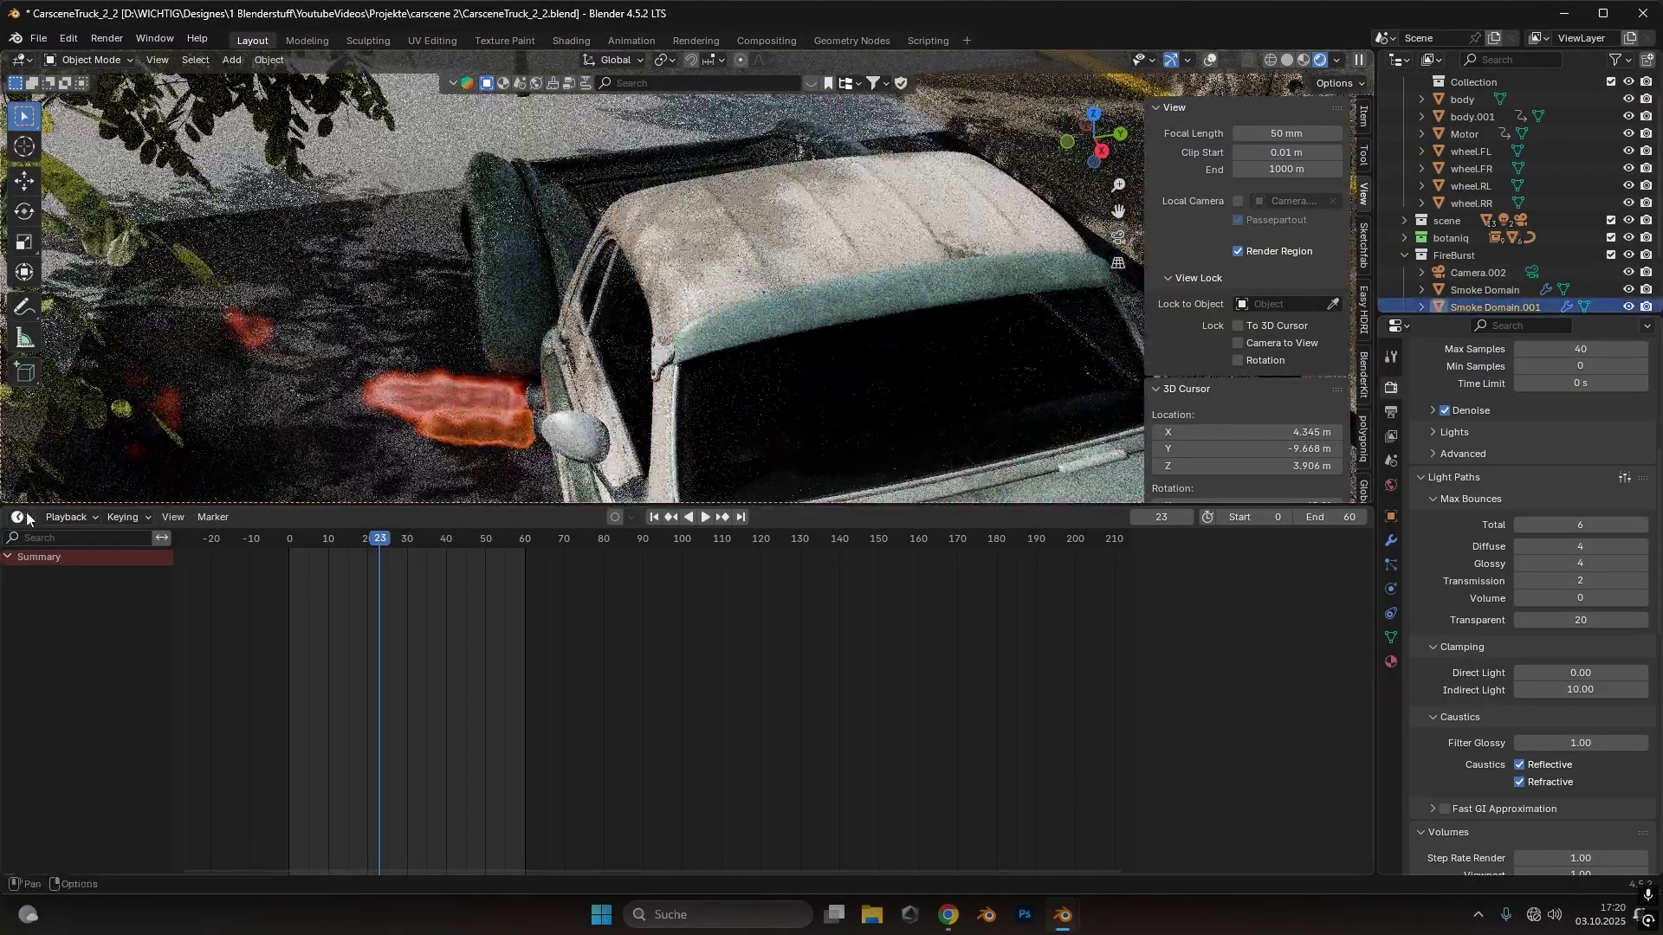
pyautogui.click(21, 517)
pyautogui.click(76, 660)
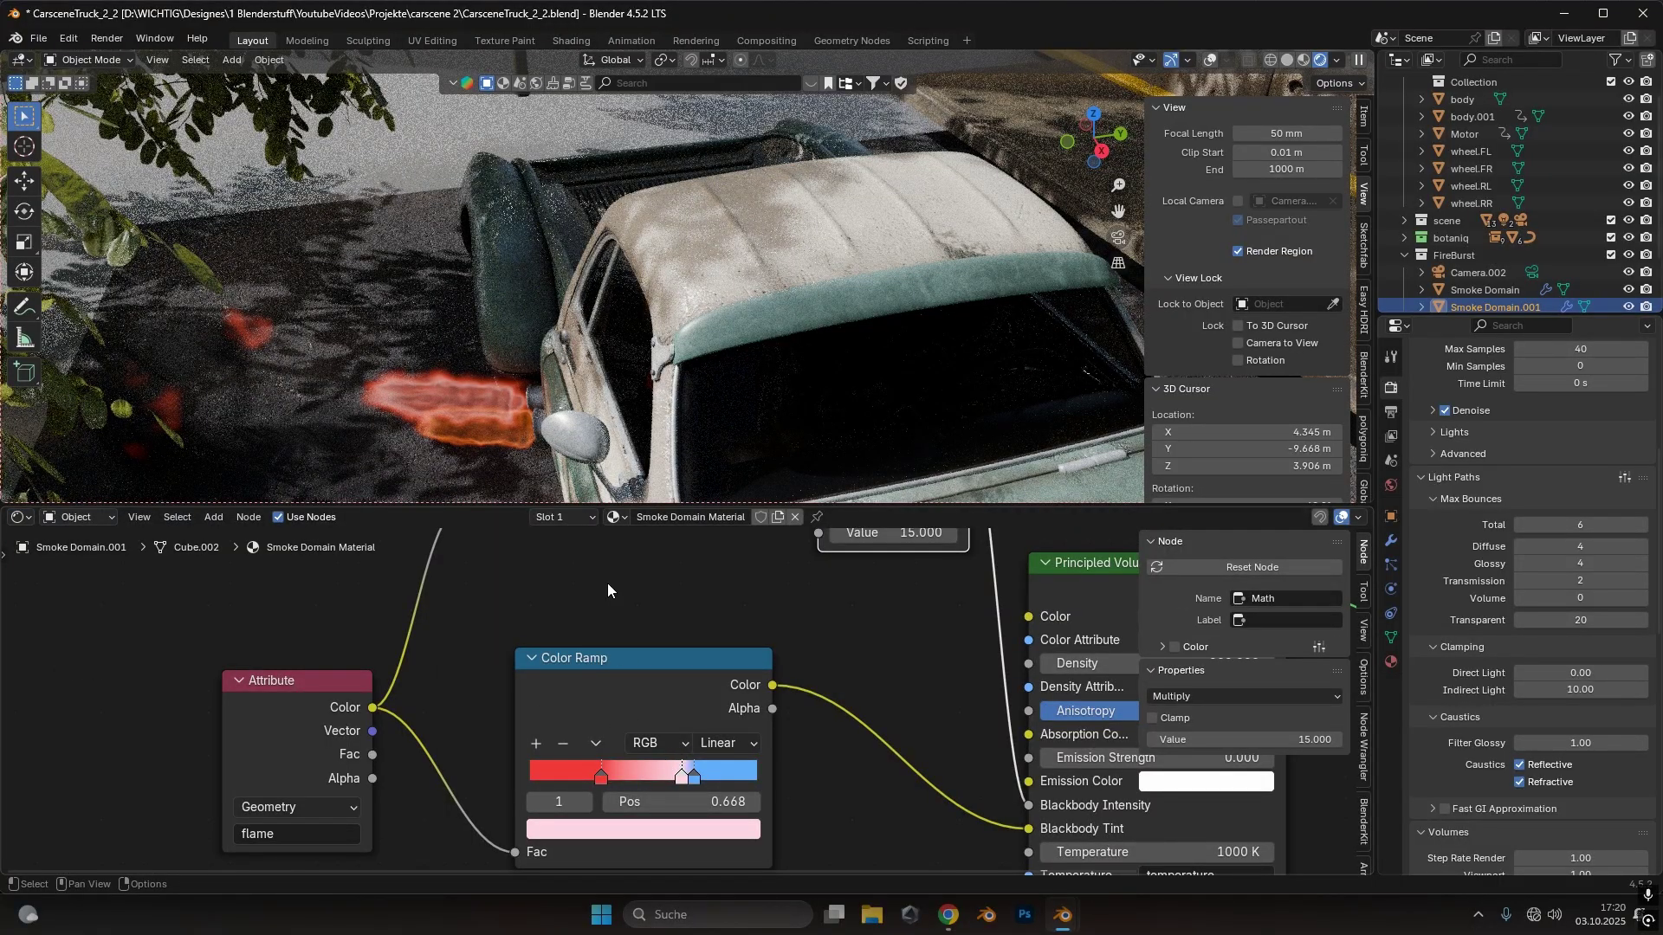
# Select the Smoke Domain and examine its material's emission Color Ramp and the flames from the front of the truck
pyautogui.click(471, 385)
pyautogui.moveTo(549, 762); pyautogui.dragTo(757, 633, button='middle')
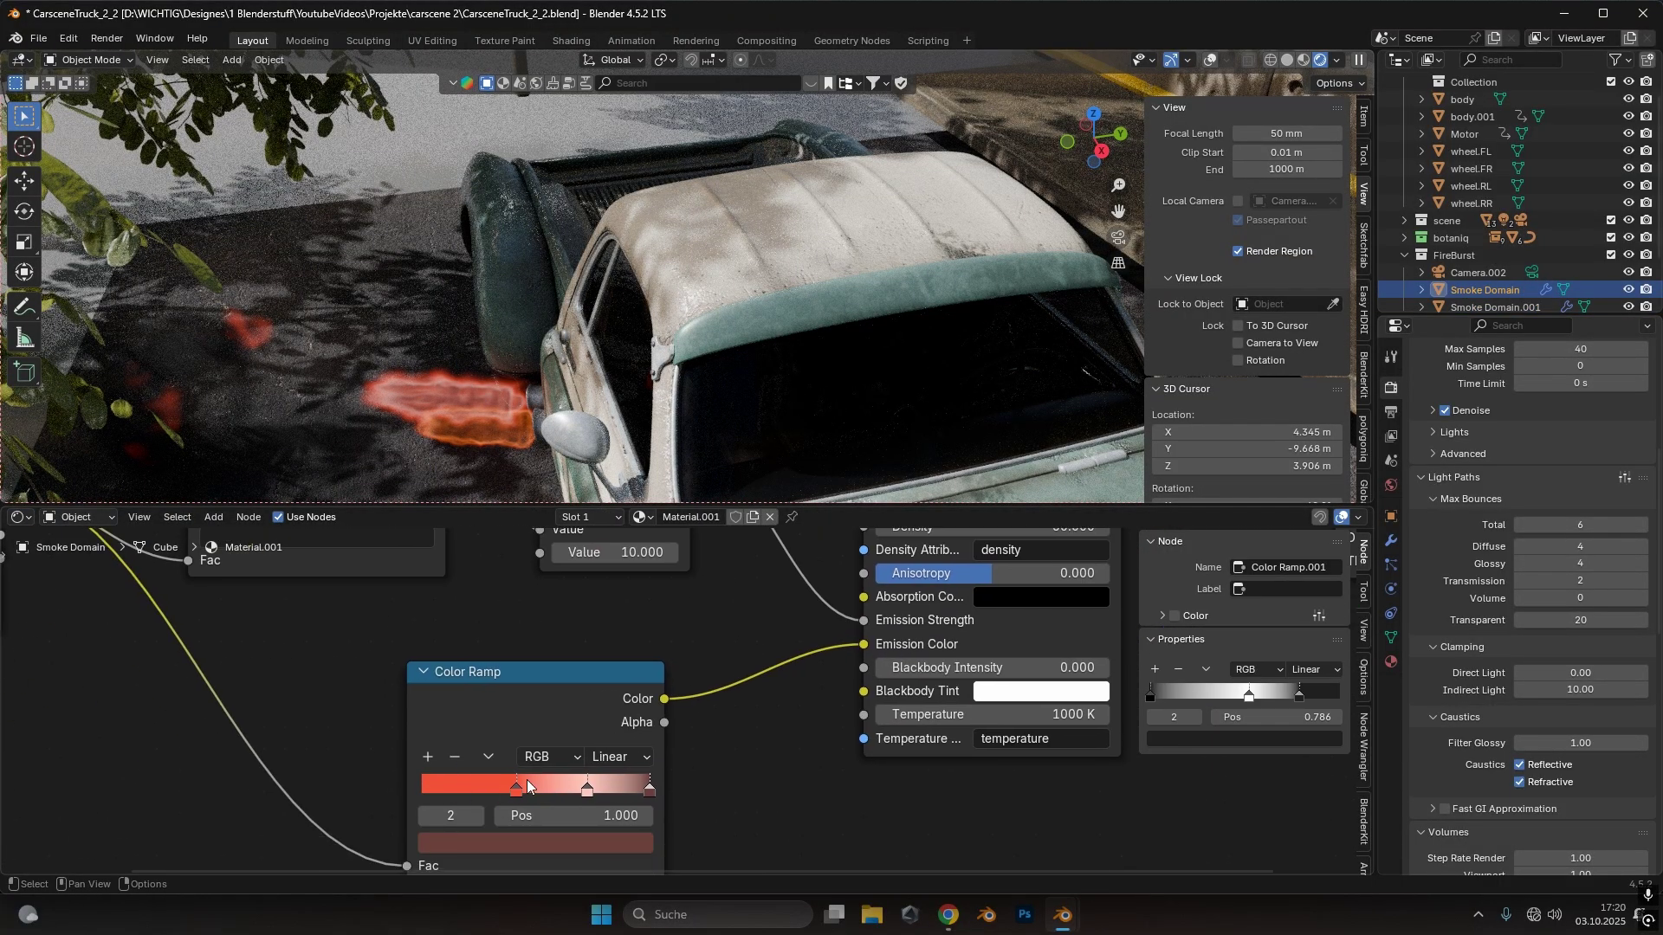
pyautogui.scroll(-10, 614, 282)
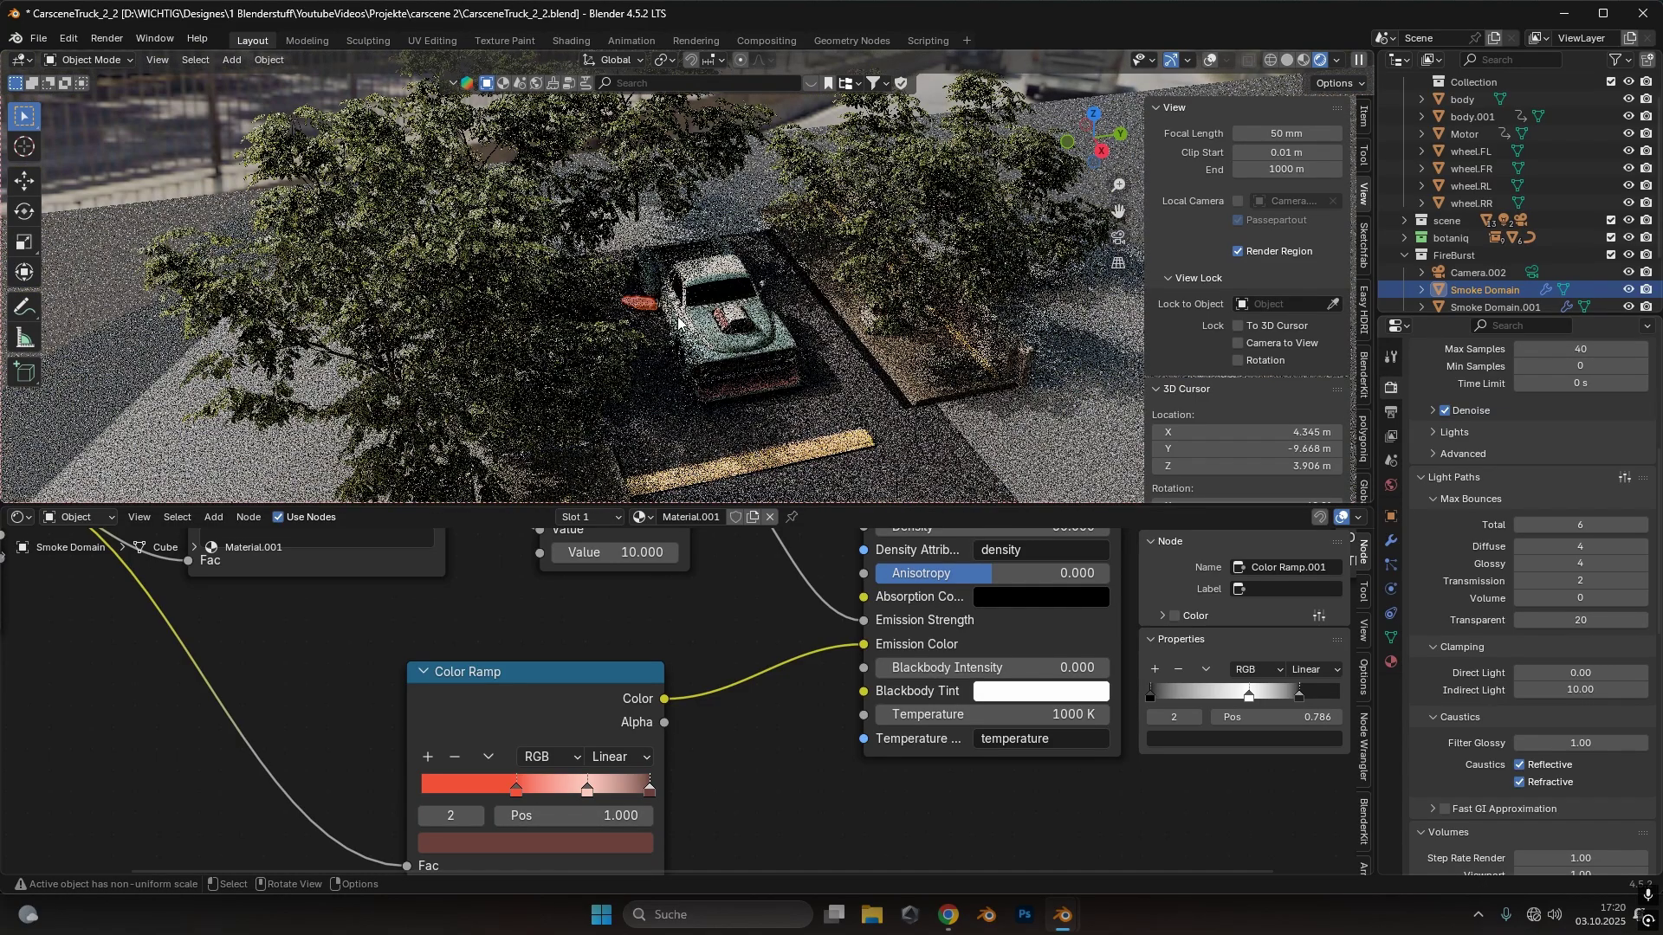
pyautogui.moveTo(613, 282); pyautogui.dragTo(732, 295, button='middle')
pyautogui.scroll(10, 732, 294)
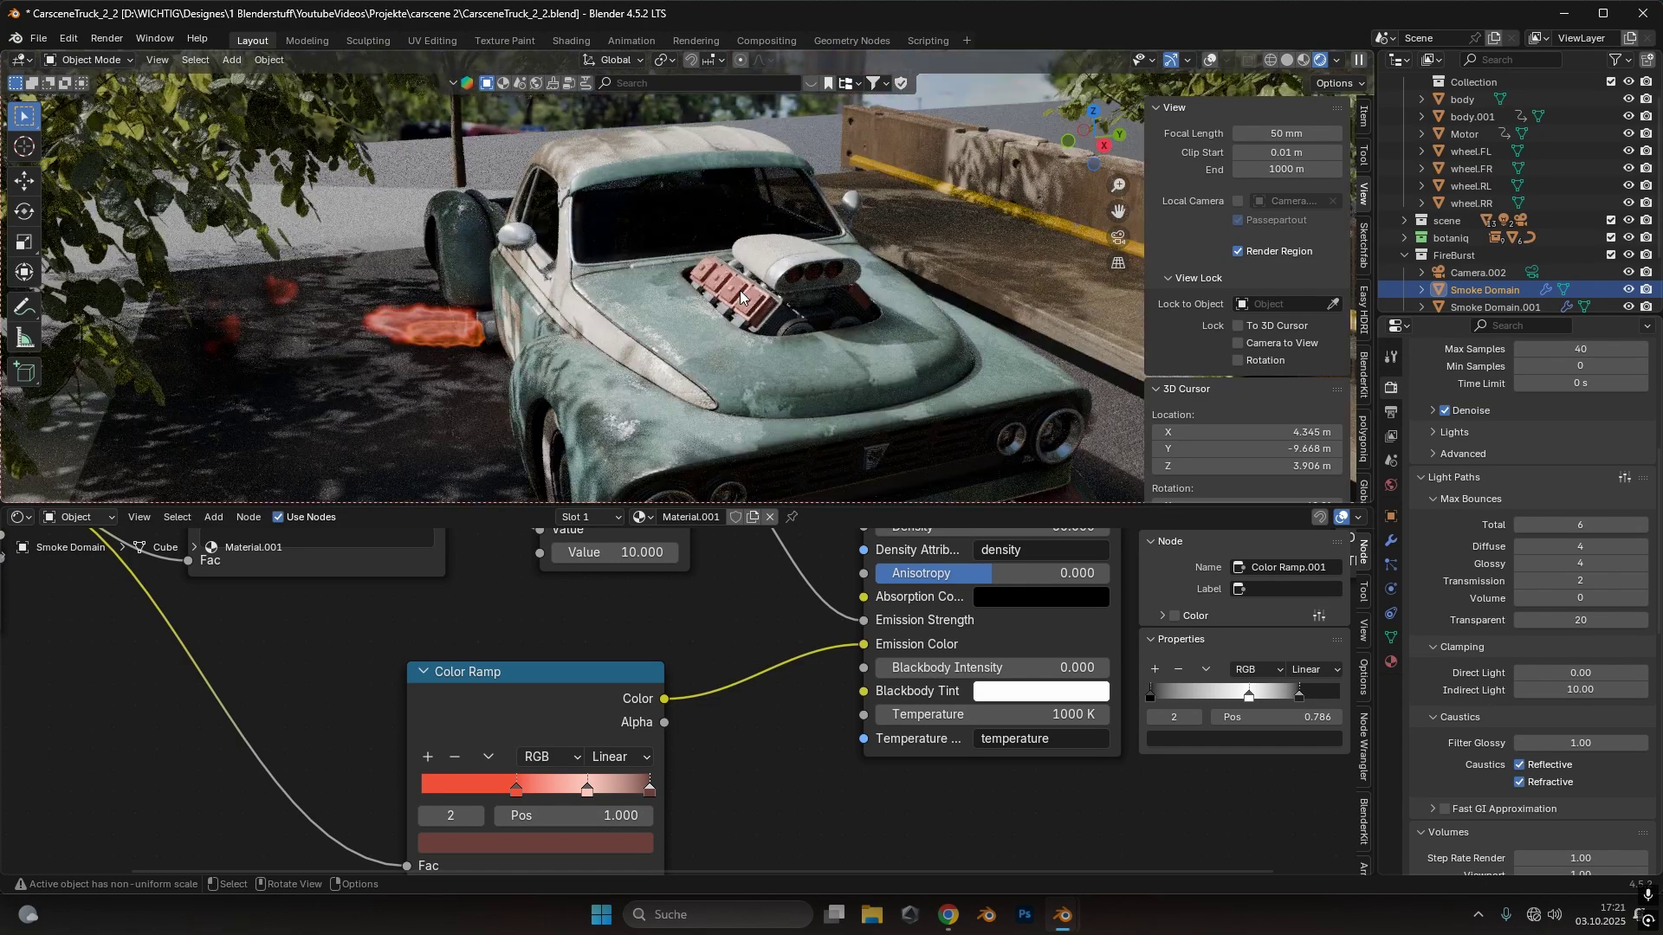